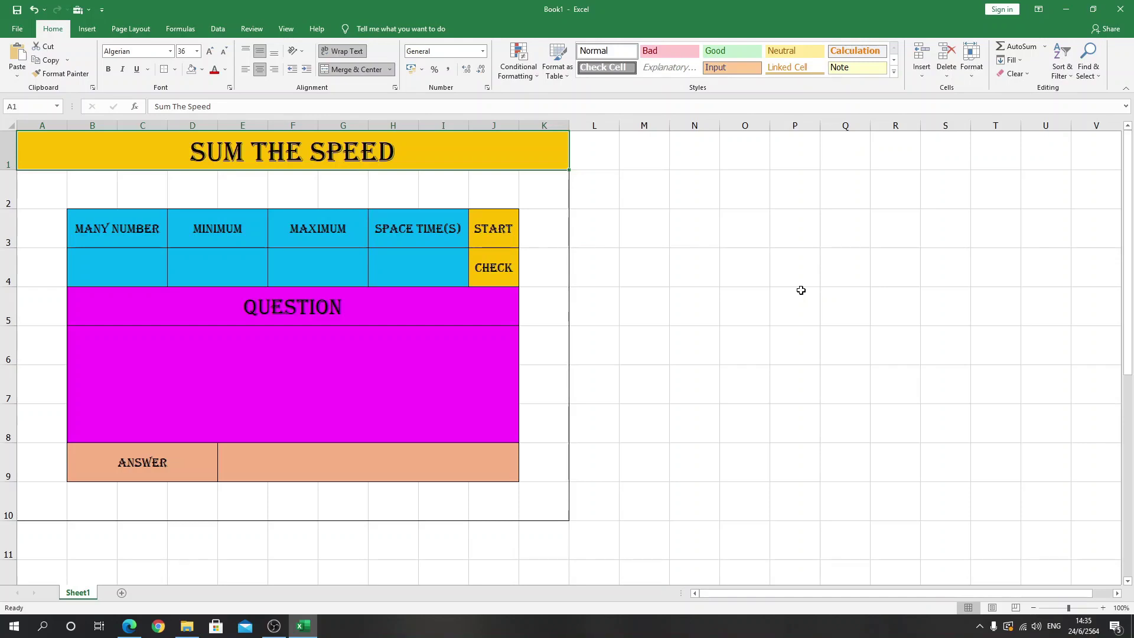
Set the merged magenta question box B6 to a 36-point font size.
click(754, 428)
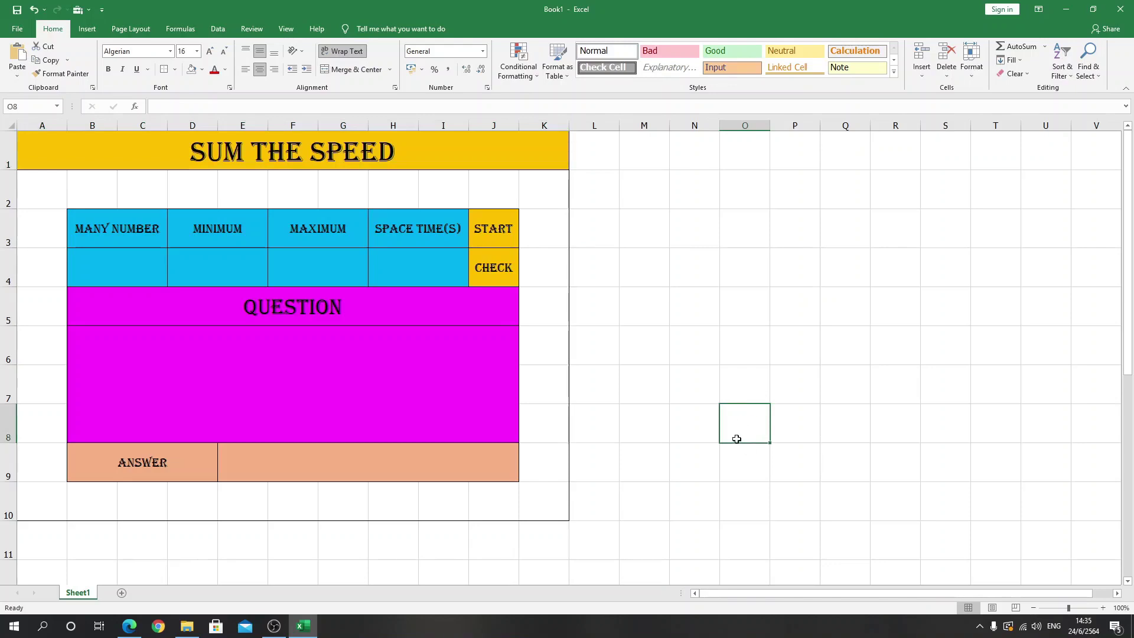
click(421, 387)
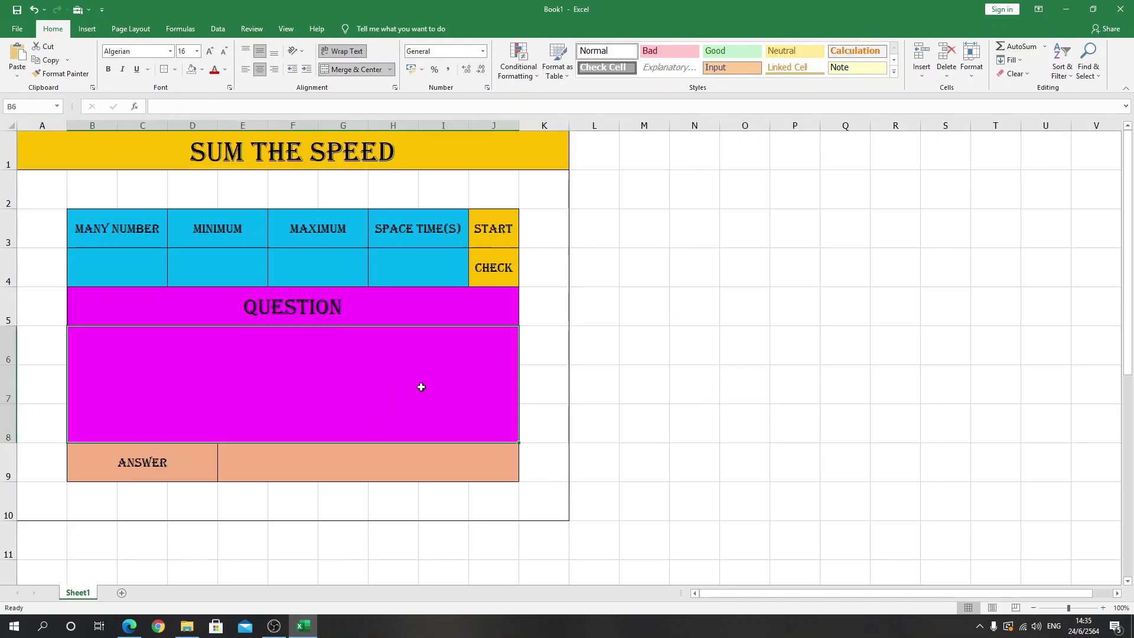
click(188, 51)
text(36)
key(Return)
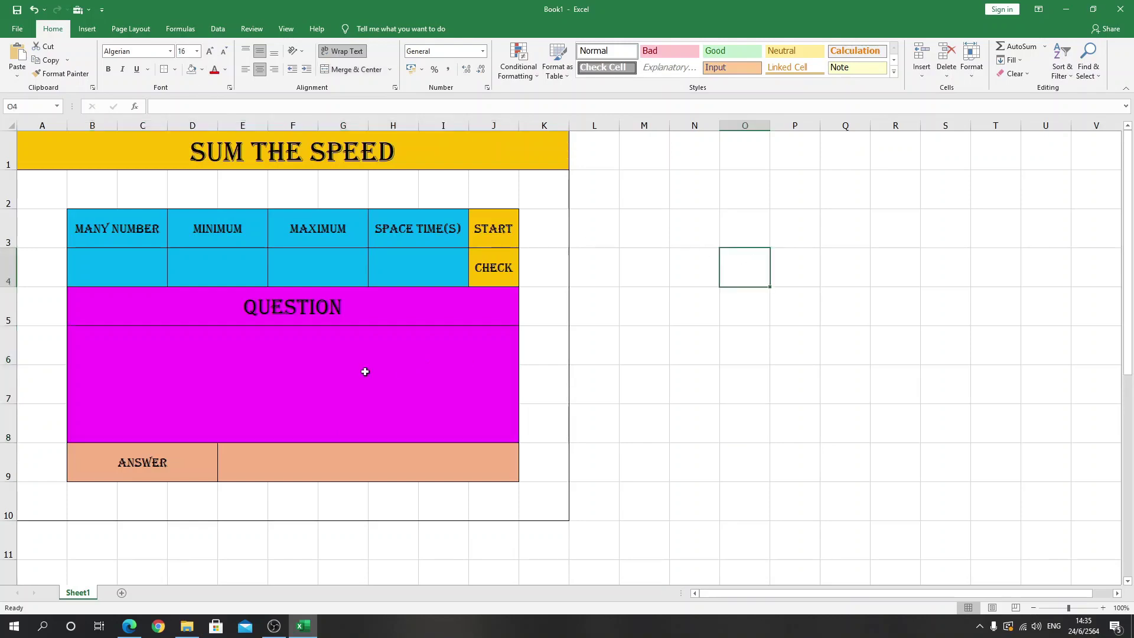
Test the enlarged question box by entering 5 and then 9.
text(5)
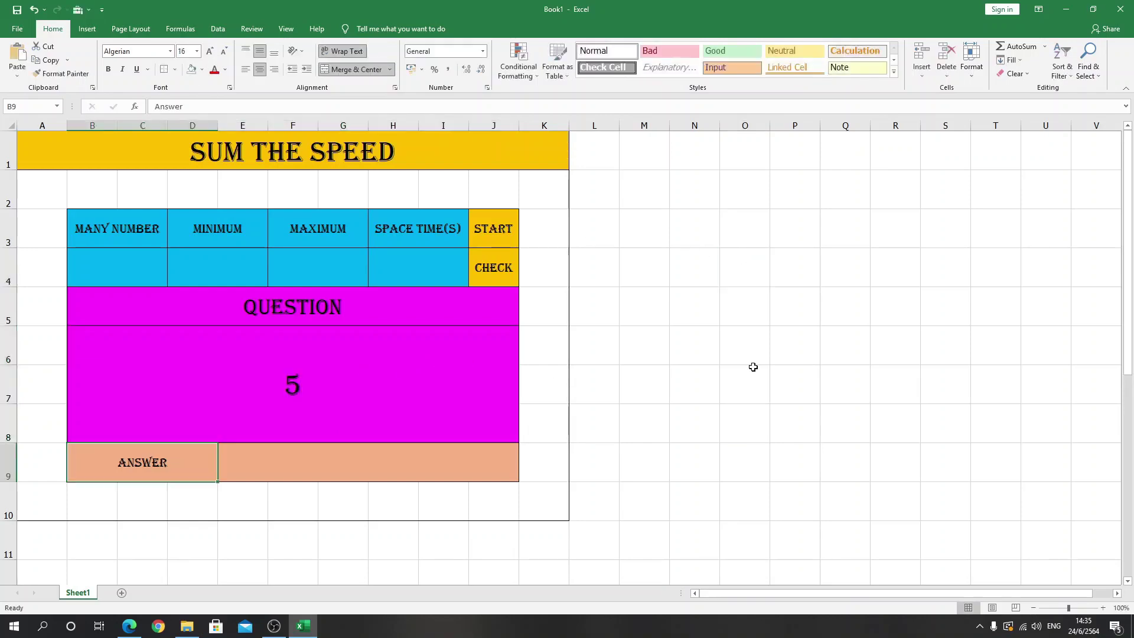
key(ctrl+Return)
text(9)
key(ctrl+Return)
click(428, 386)
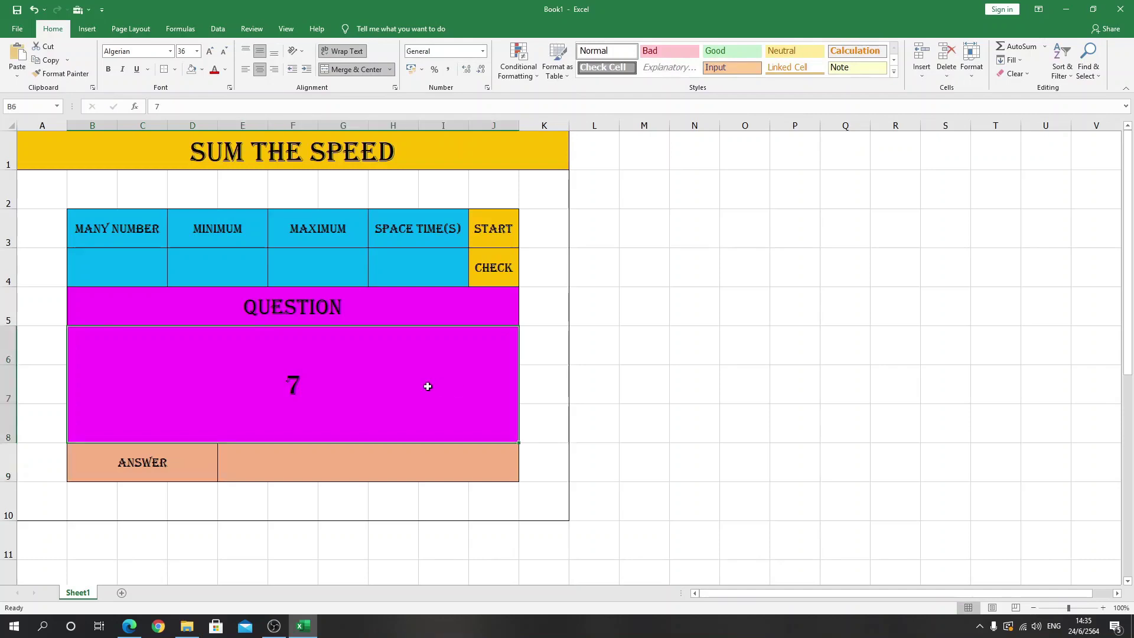
click(704, 386)
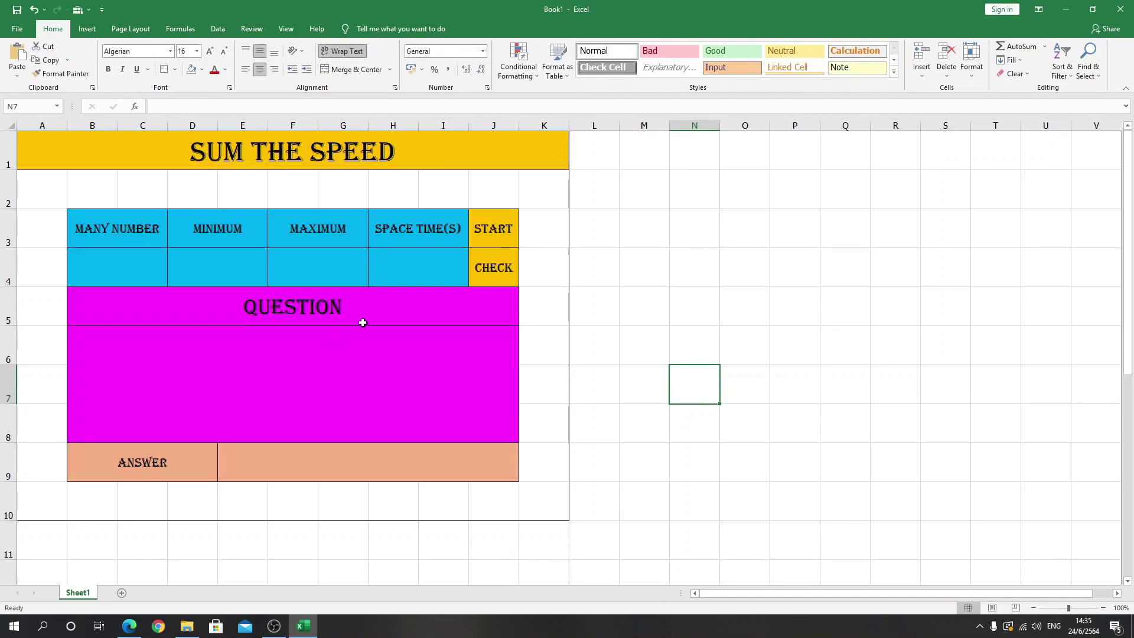
click(639, 301)
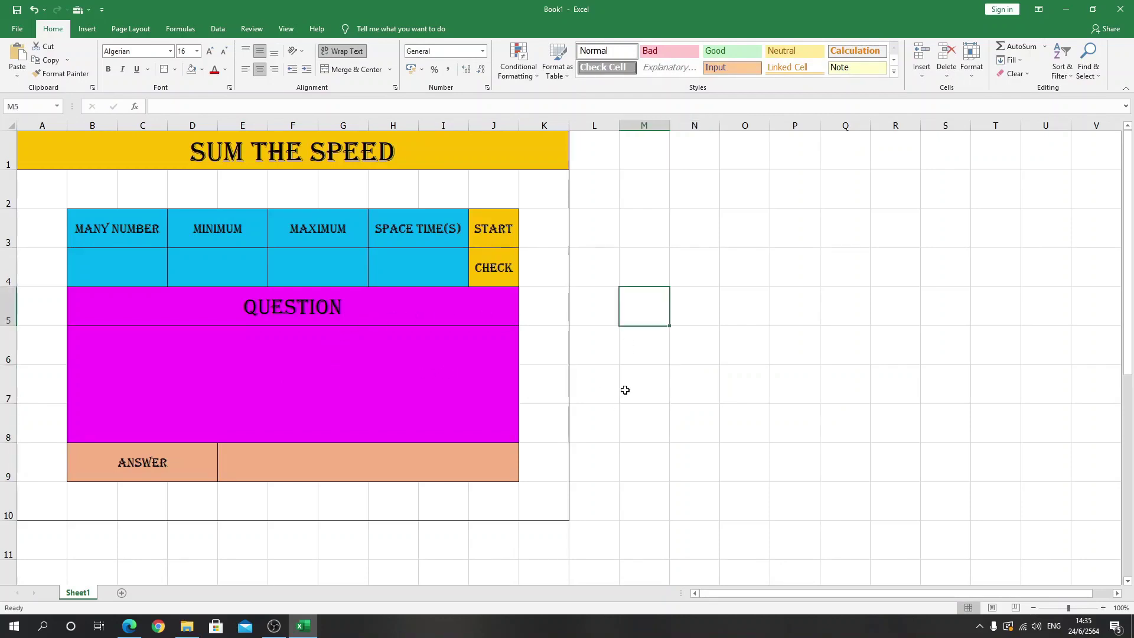
click(787, 347)
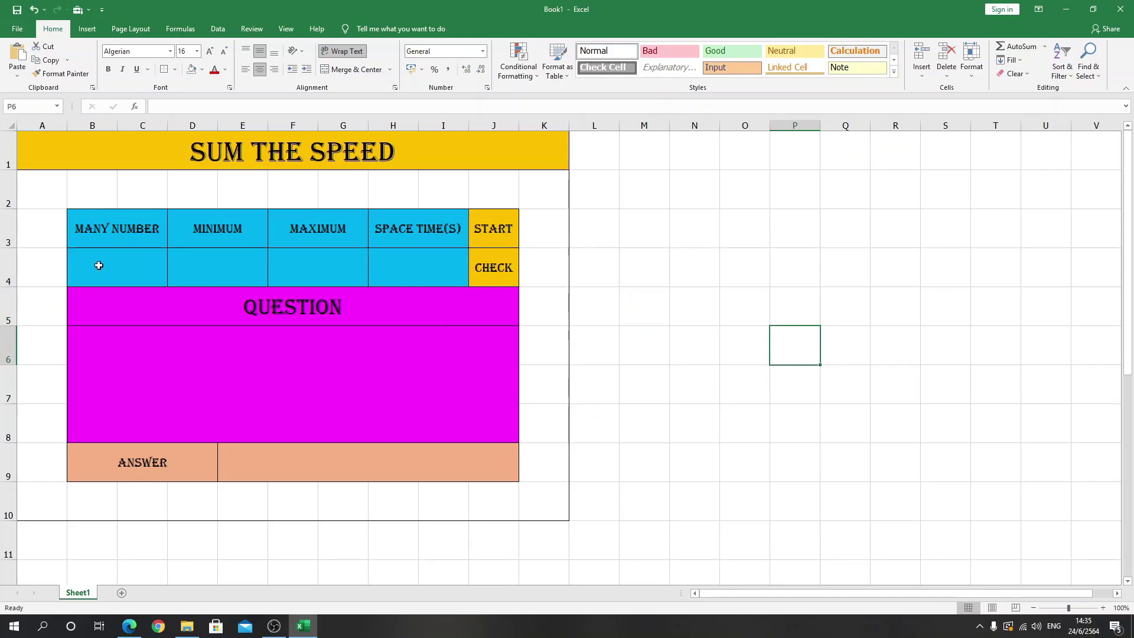
Review the MANY NUMBER, MINIMUM, MAXIMUM and SPACE TIME(S) headers with their input cells.
drag(124, 225, 126, 261)
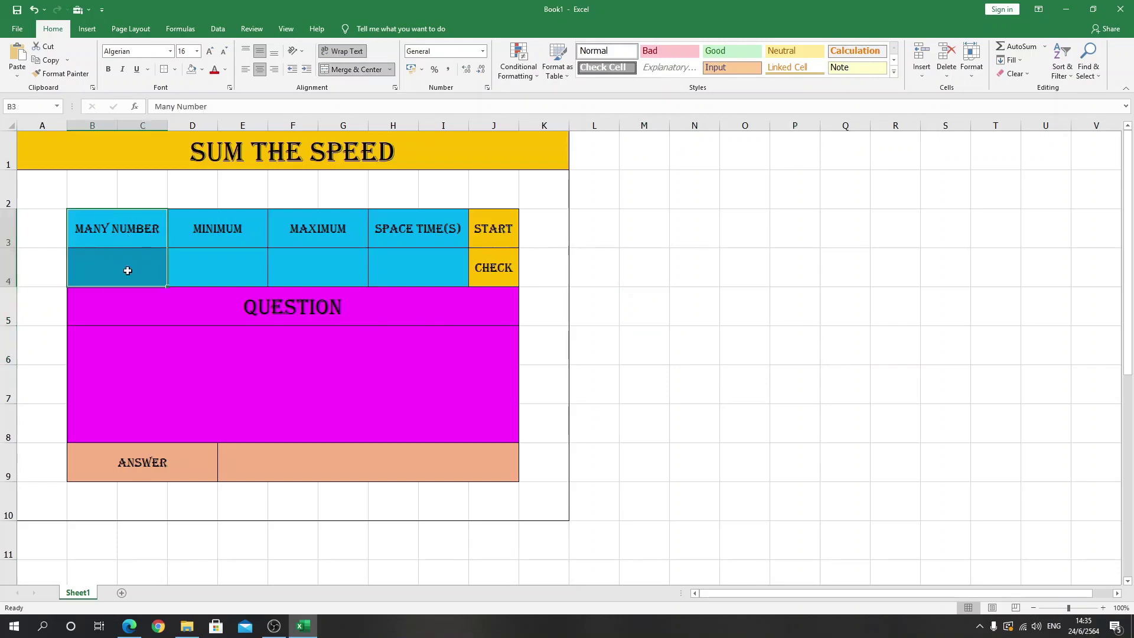
drag(184, 205, 452, 461)
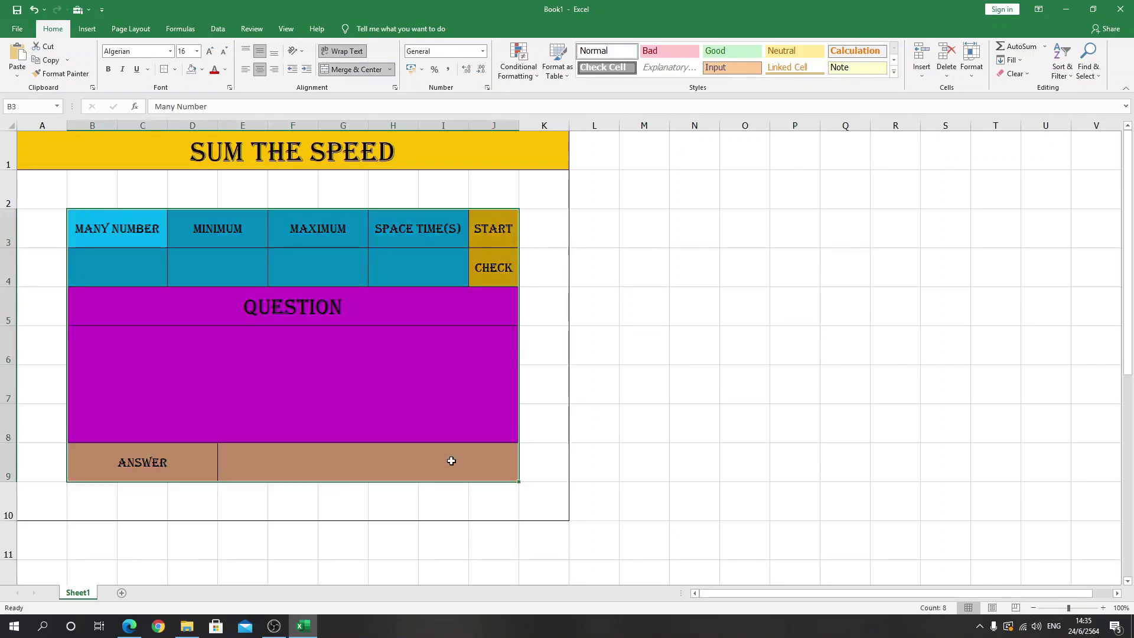
click(762, 383)
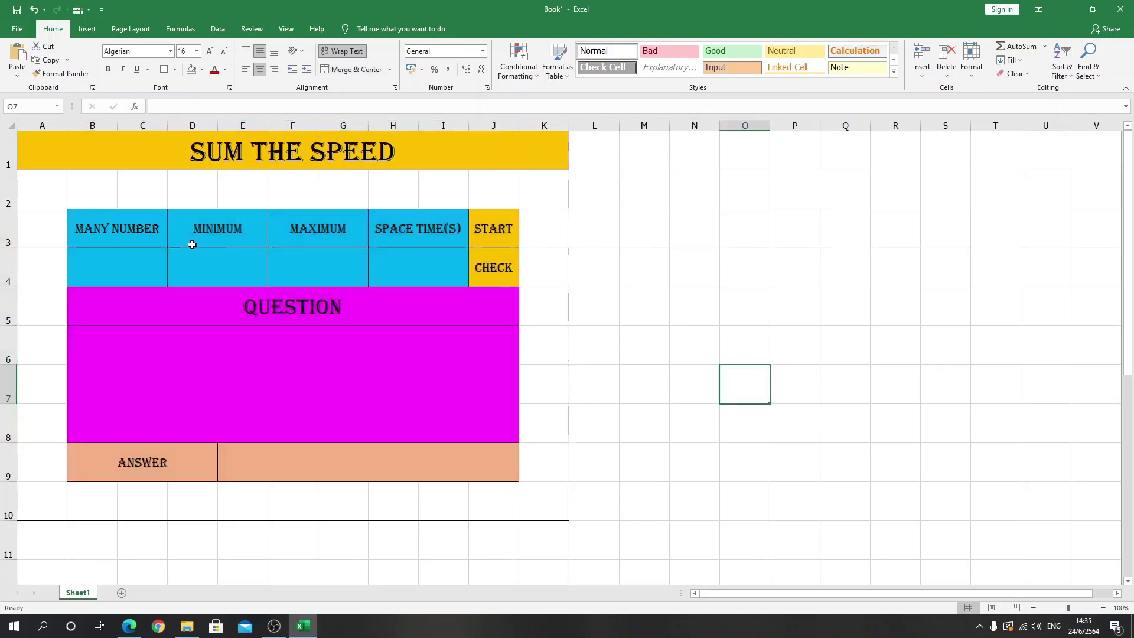
drag(146, 236, 148, 264)
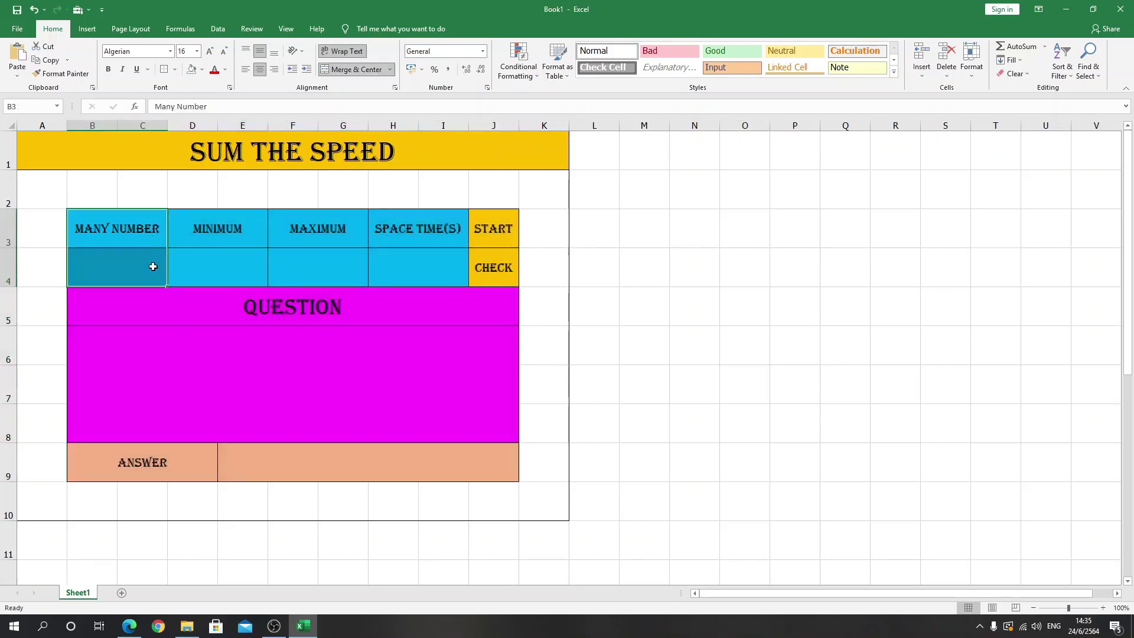
drag(258, 223, 255, 259)
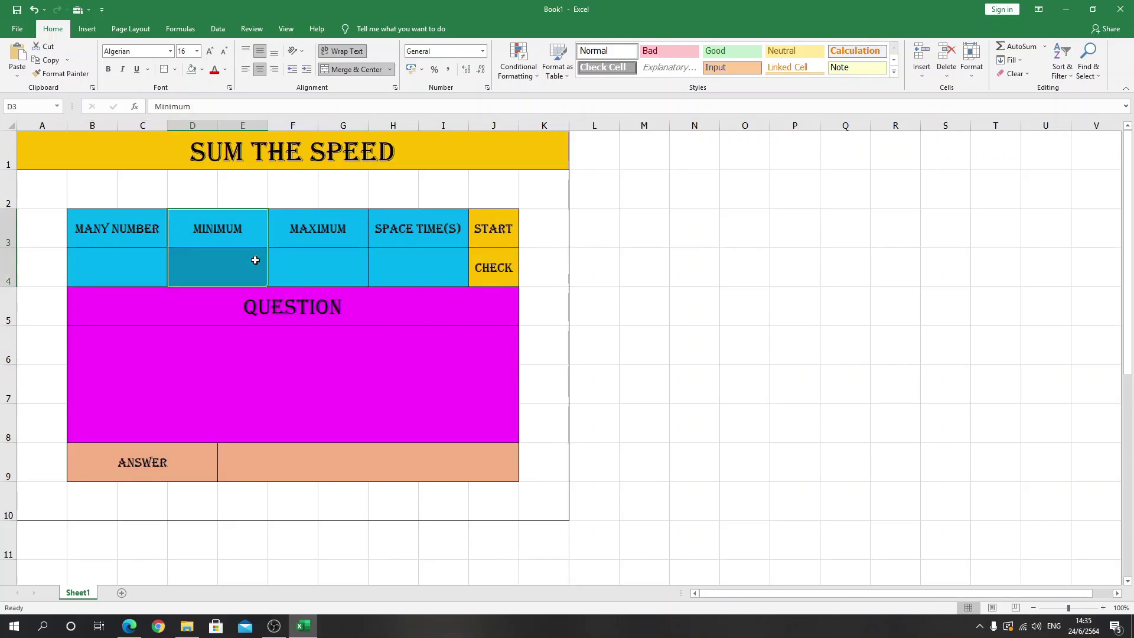
drag(292, 228, 303, 266)
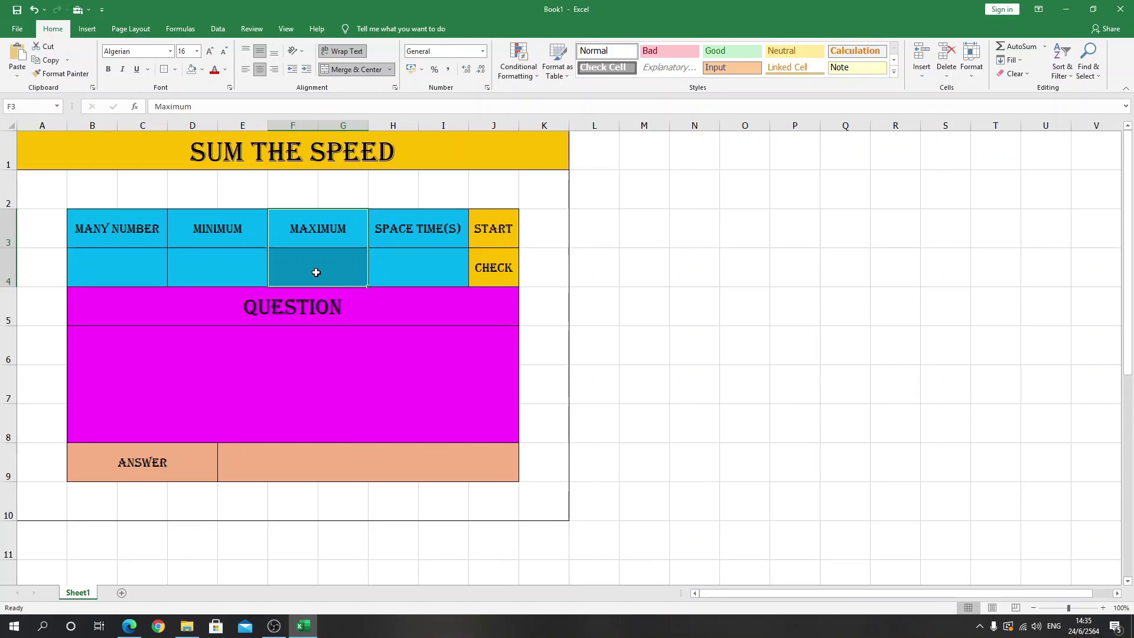
drag(408, 228, 415, 271)
click(756, 289)
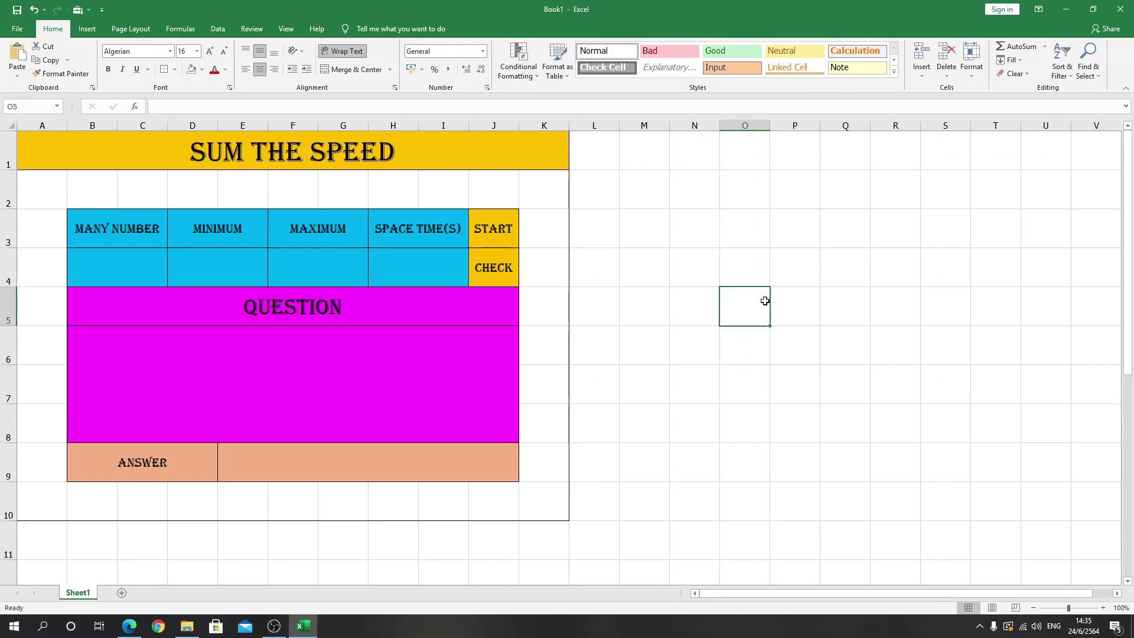
Enter test values: 5 as the space time, then 7 and 5 in the question box.
click(417, 267)
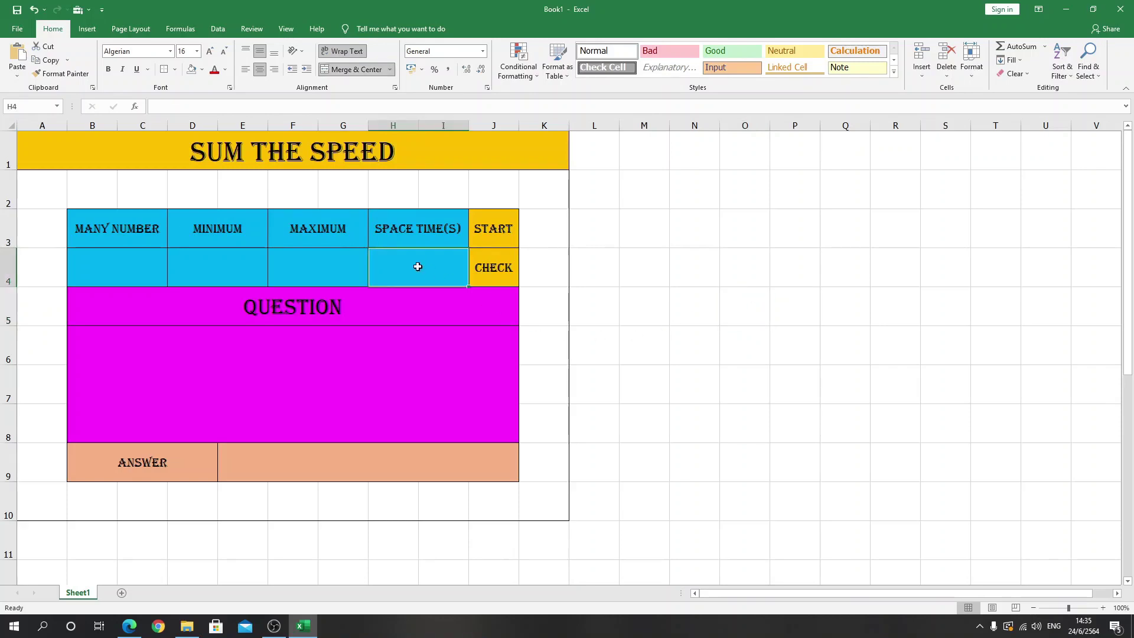
text(5)
key(Return)
click(392, 352)
text(7)
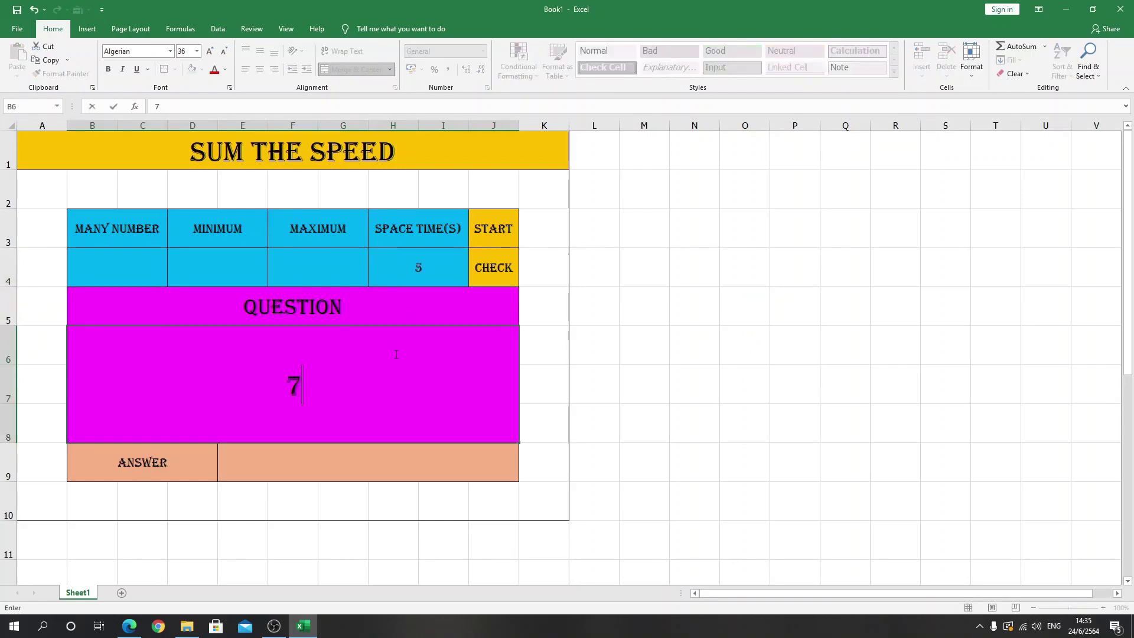
key(Return)
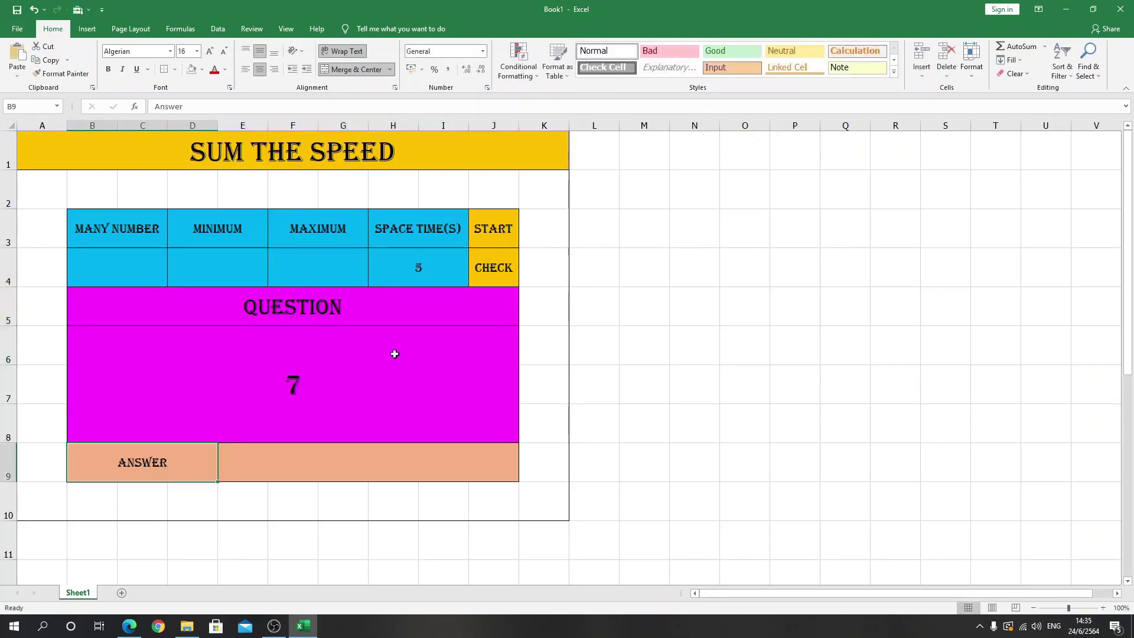
click(394, 354)
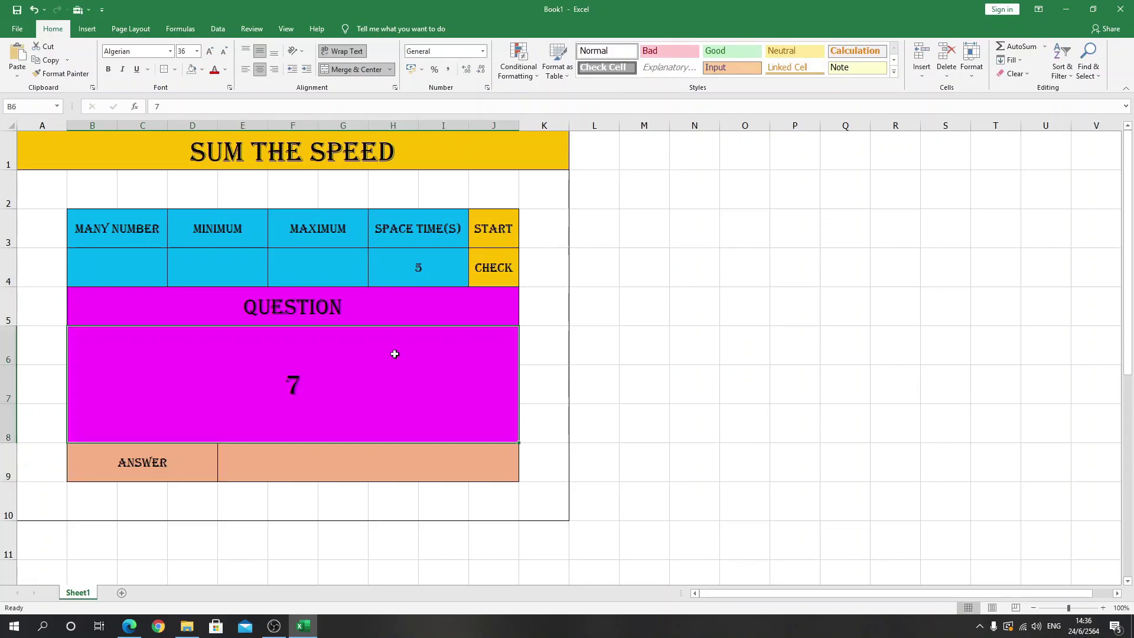
text(5)
key(Return)
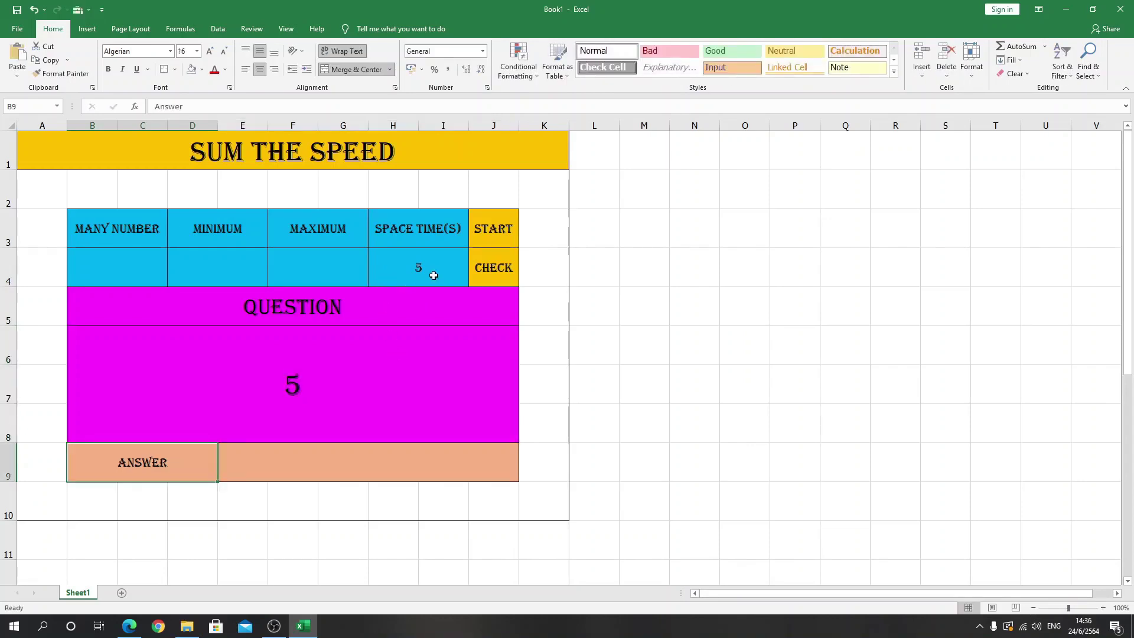
Clear the test number from the question box.
click(437, 272)
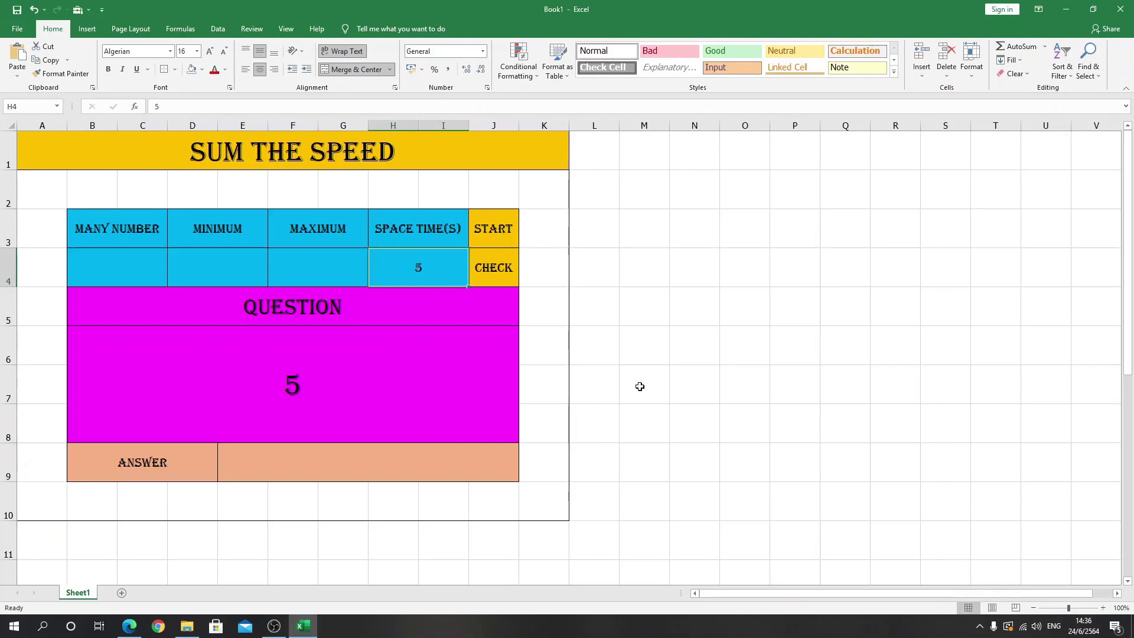
click(402, 413)
key(Delete)
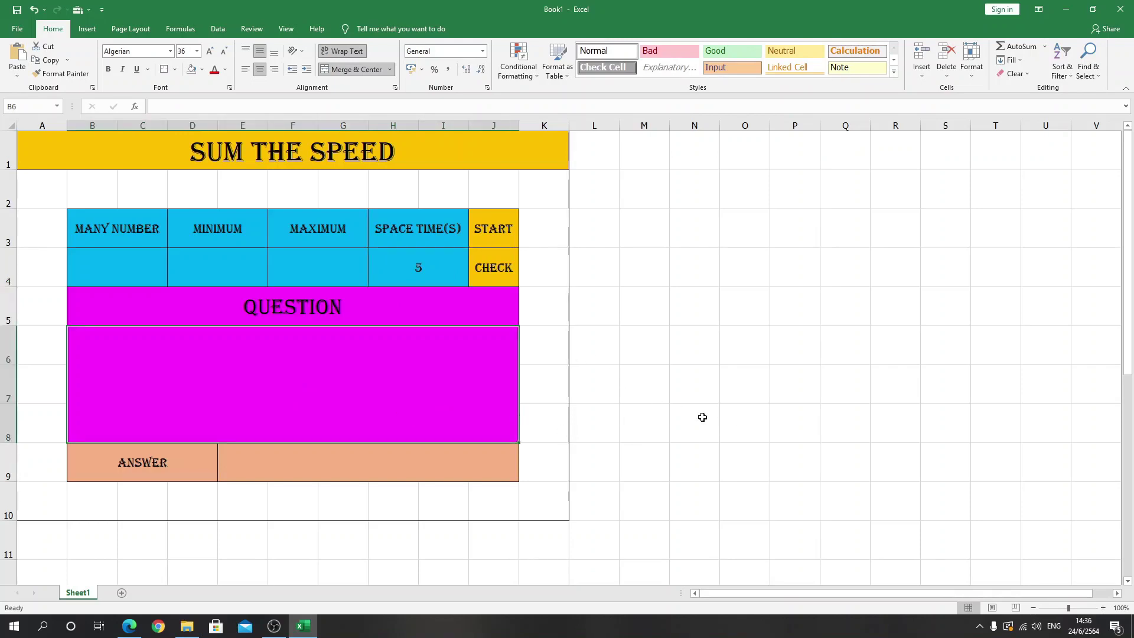
click(701, 417)
Set the input row beneath the headers to 24-point font.
click(456, 261)
drag(88, 274, 416, 266)
click(183, 51)
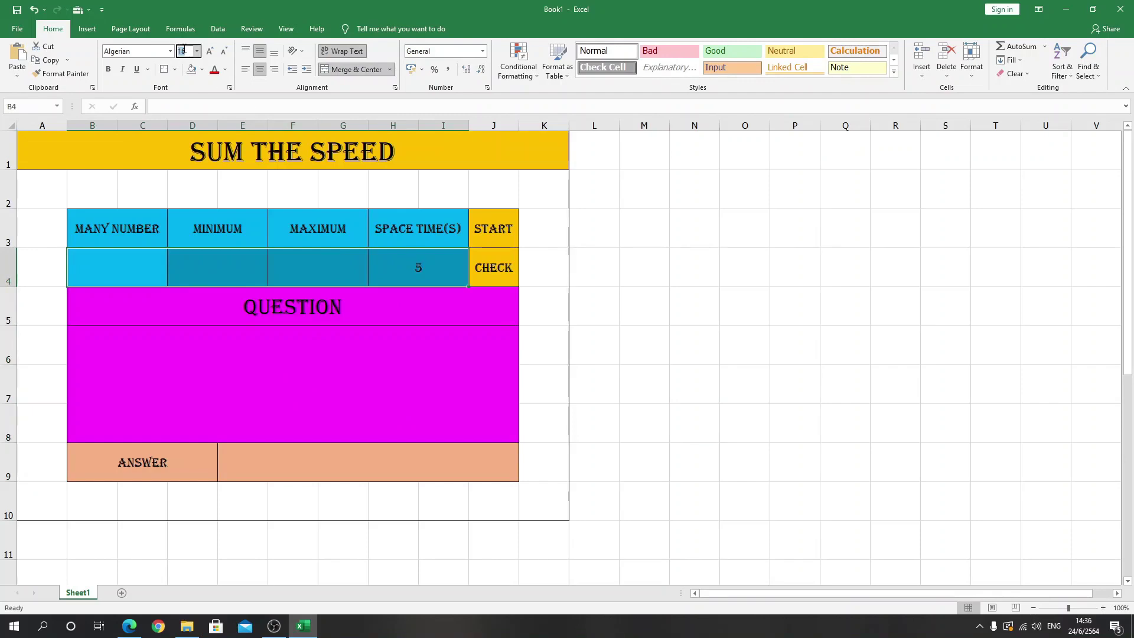
key(Return)
Set the question box to 60-point font and enter 12 as a sample.
click(268, 348)
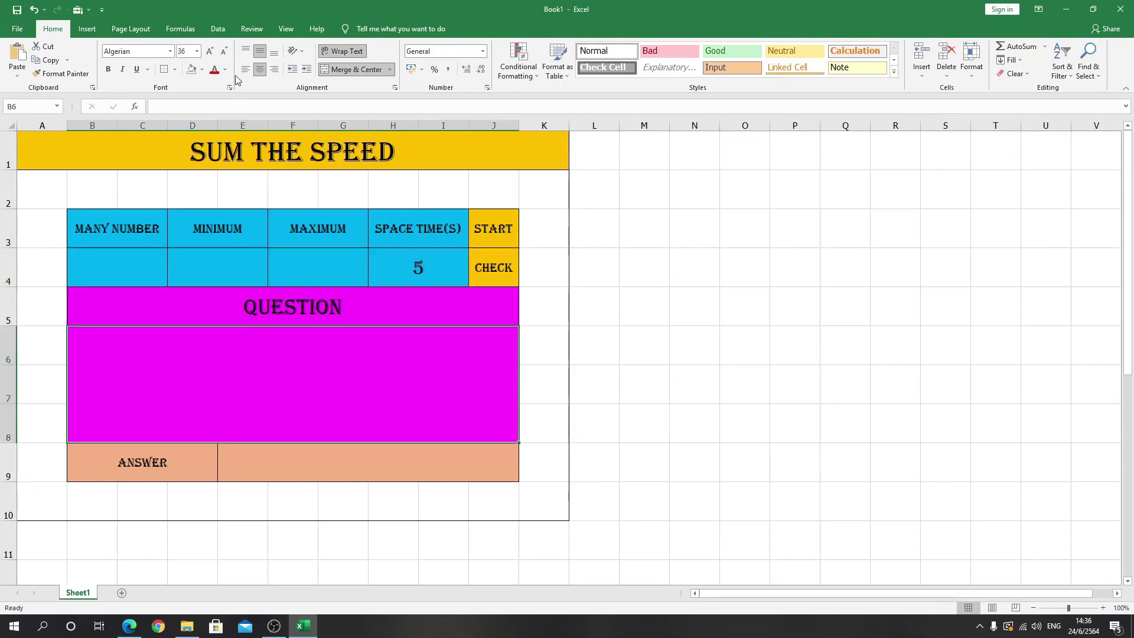
click(188, 51)
text(60)
key(Return)
text(12)
key(Return)
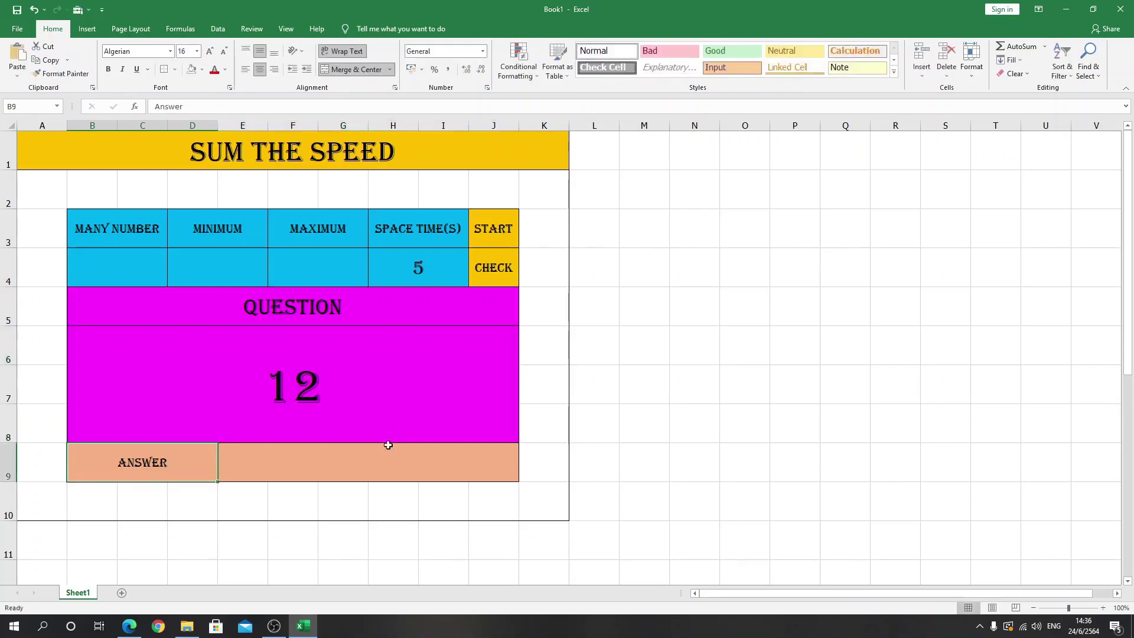
Enlarge the ANSWER label text to 24-point.
click(228, 466)
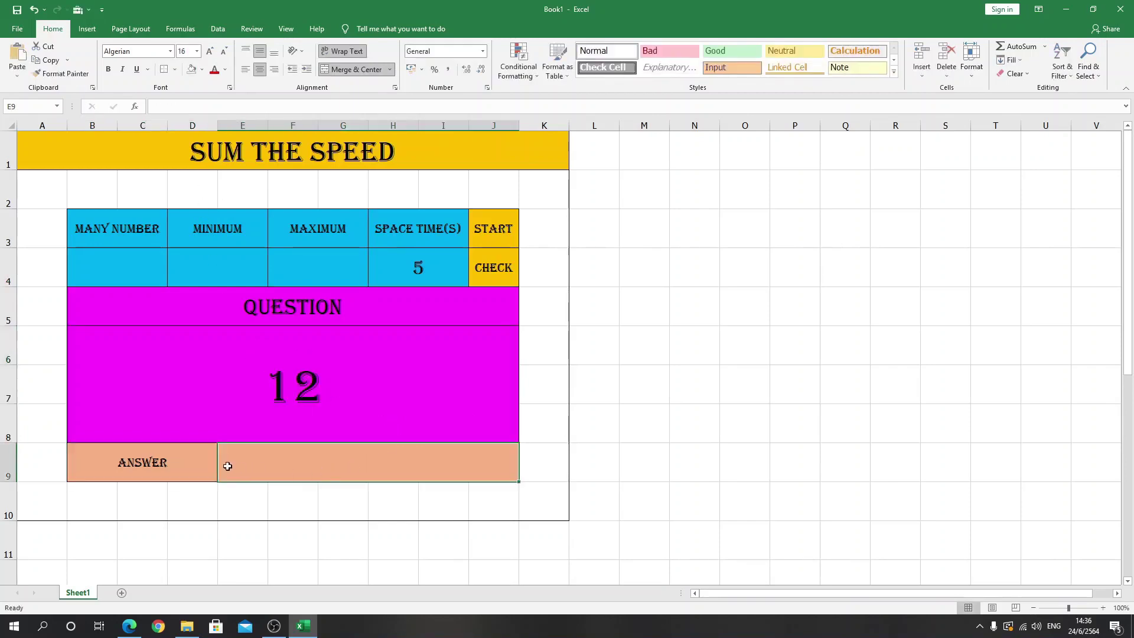
click(183, 52)
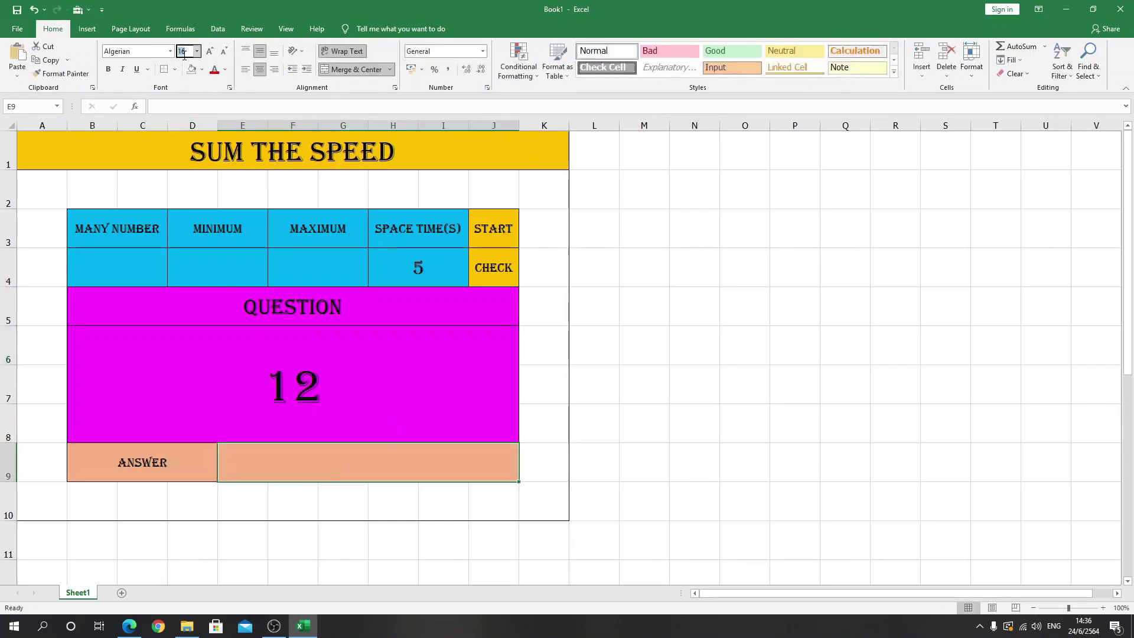
click(814, 472)
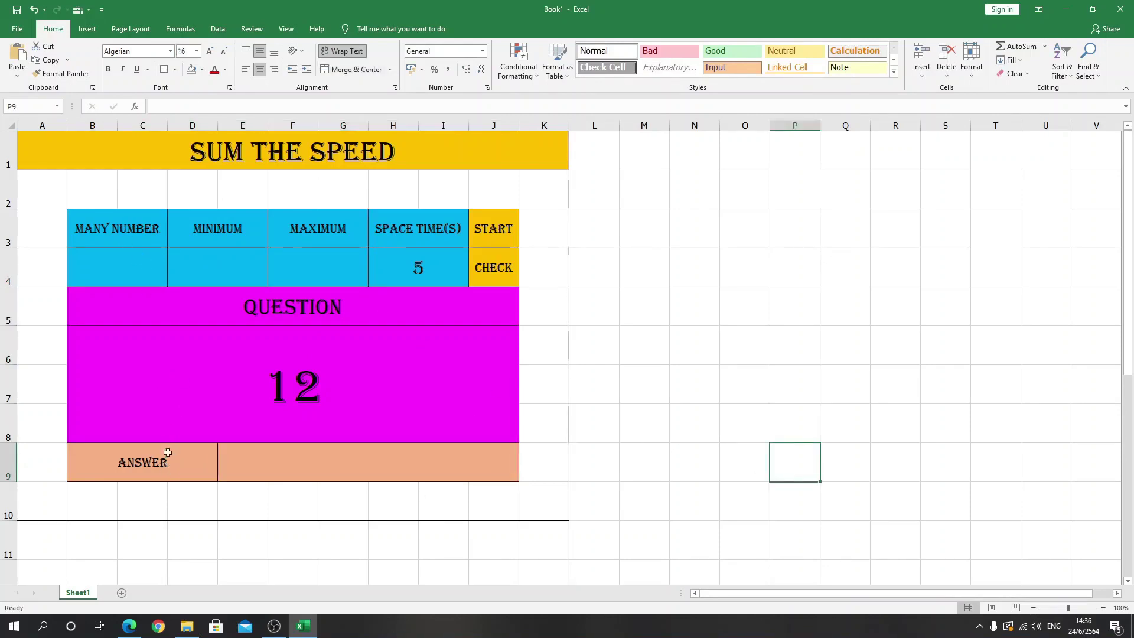
click(168, 463)
click(209, 52)
click(209, 51)
click(210, 51)
click(209, 51)
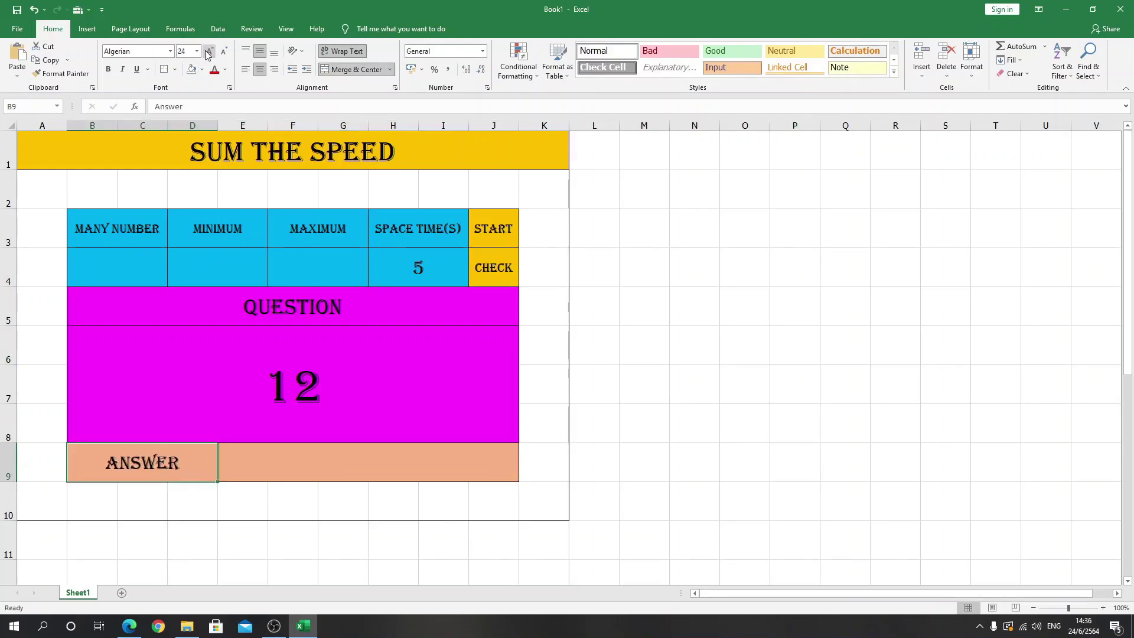
click(209, 52)
click(224, 51)
click(271, 458)
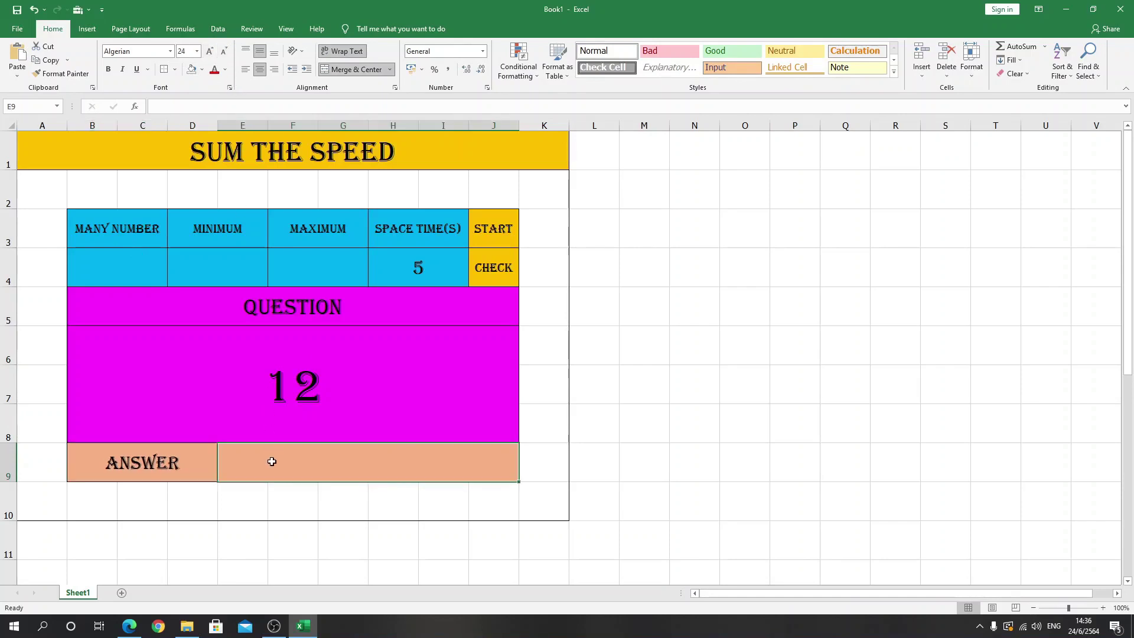
click(790, 337)
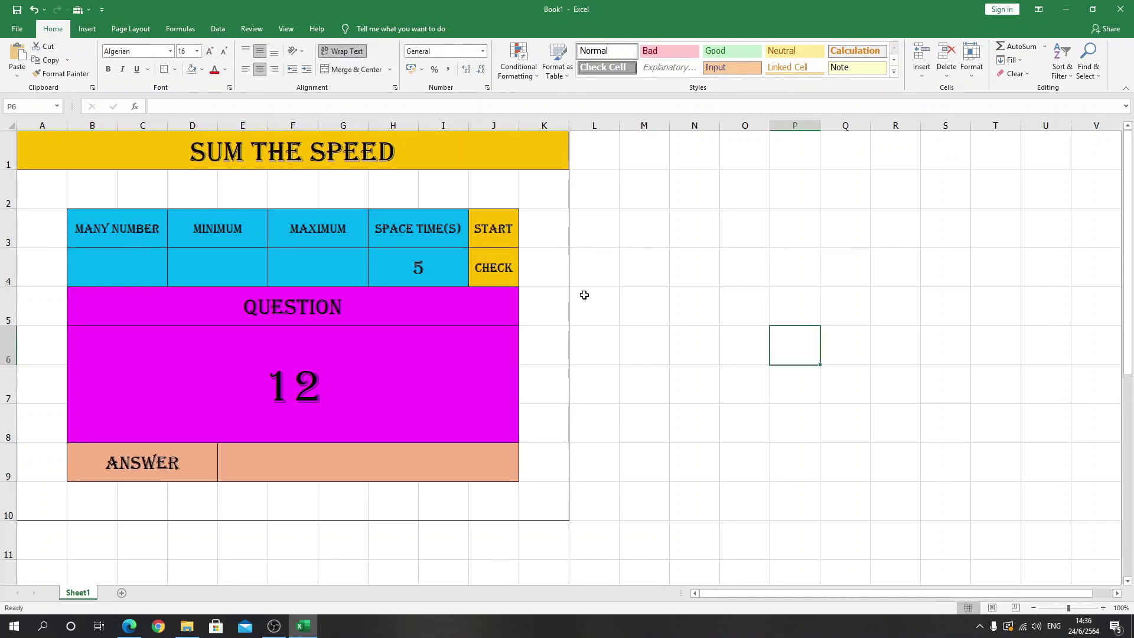
Delete the leftover space time value and question box number.
click(440, 278)
key(Delete)
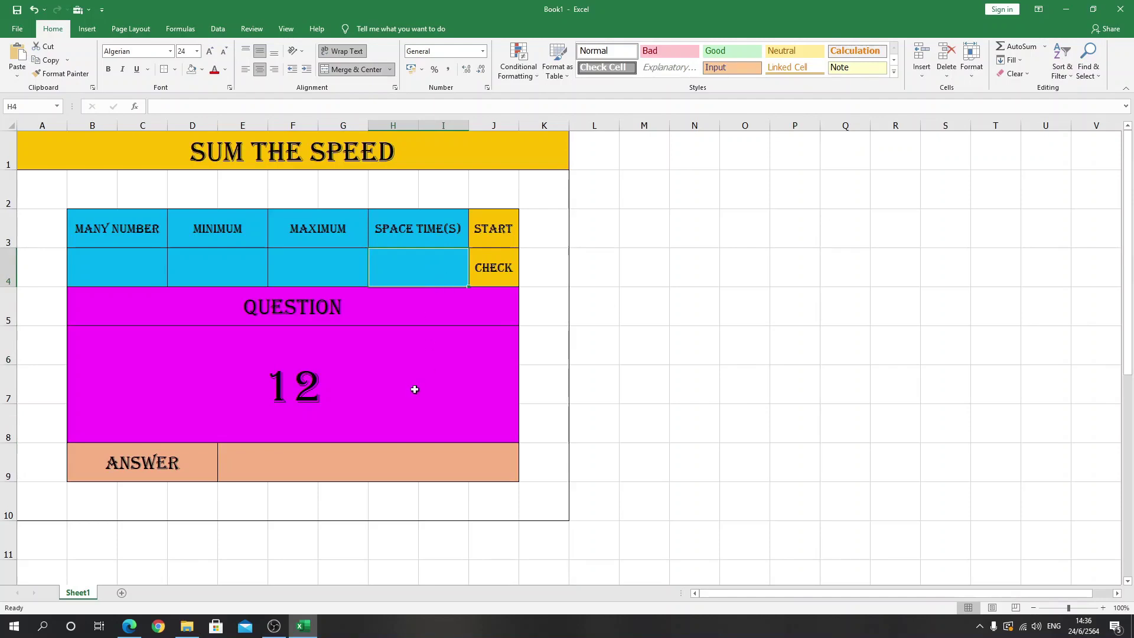
click(413, 388)
key(Delete)
click(778, 383)
click(116, 275)
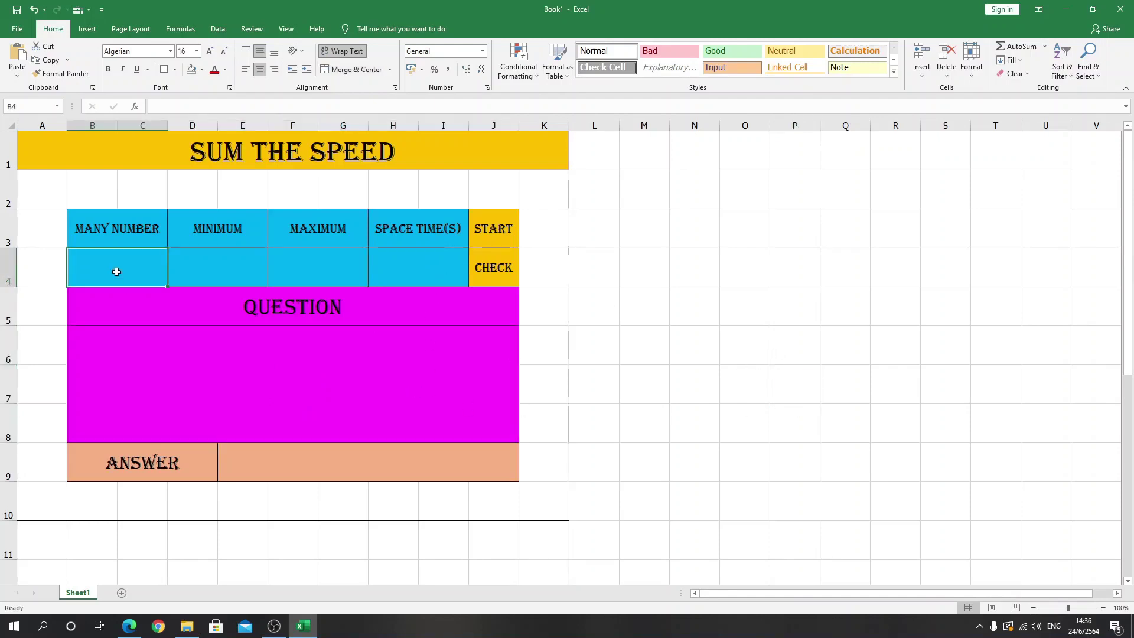
Append '(Max 50)' to the MANY NUMBER header text.
double_click(157, 231)
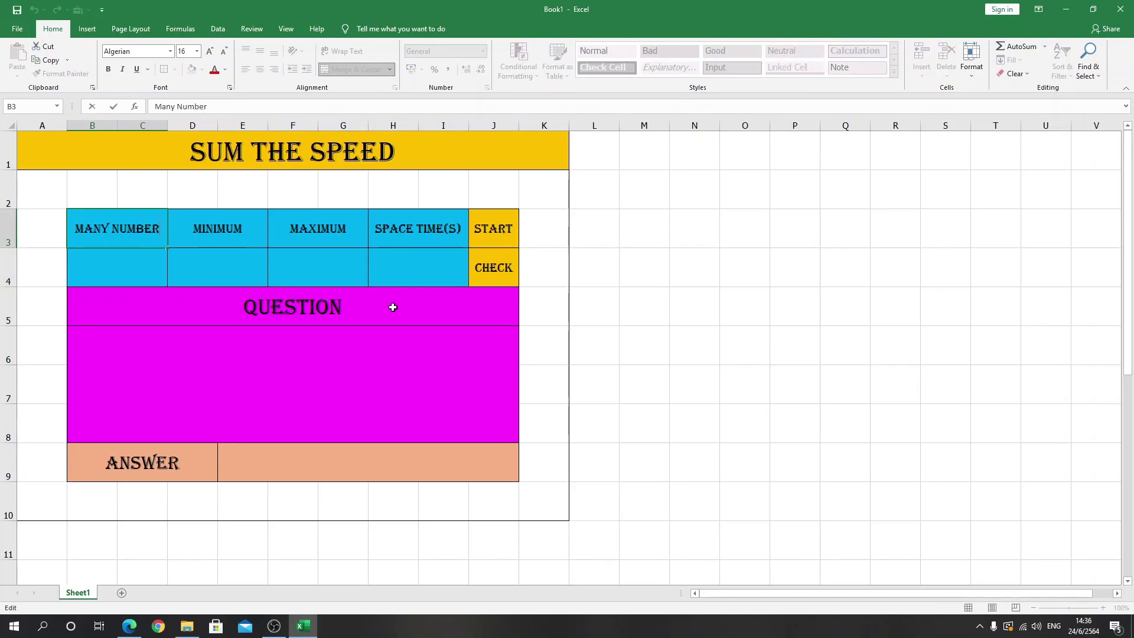
text(()
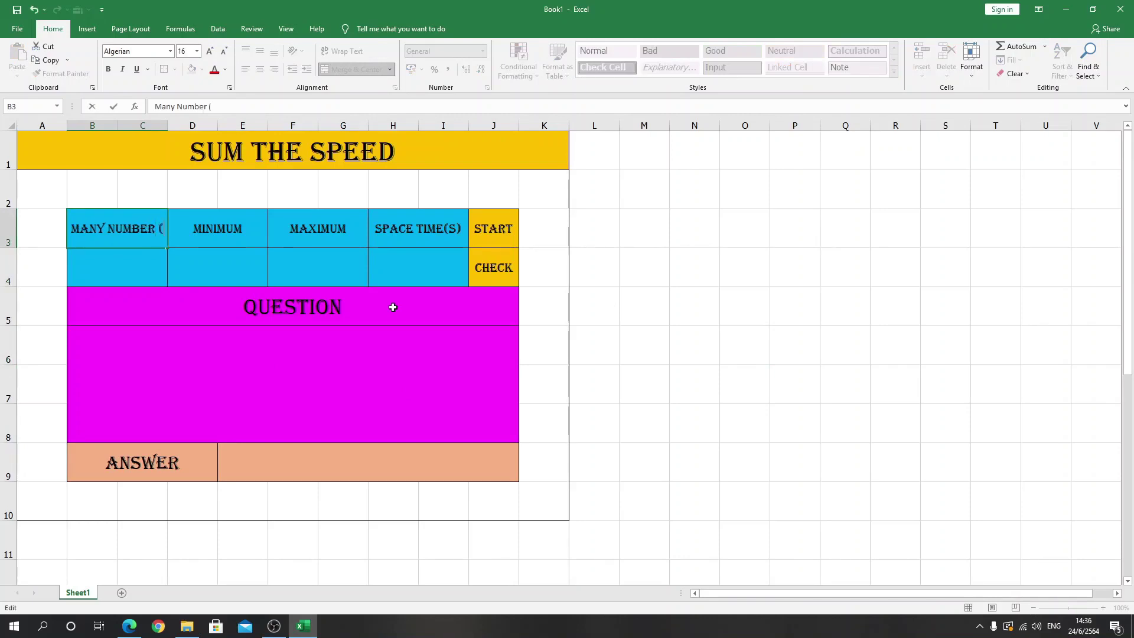
text(Max 50))
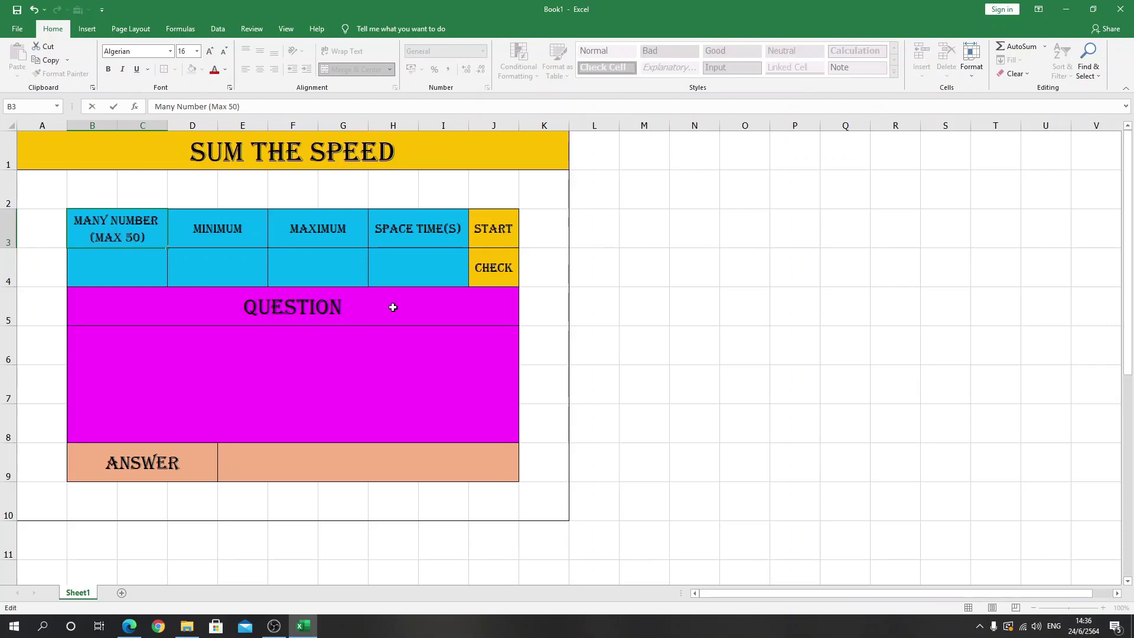
key(Return)
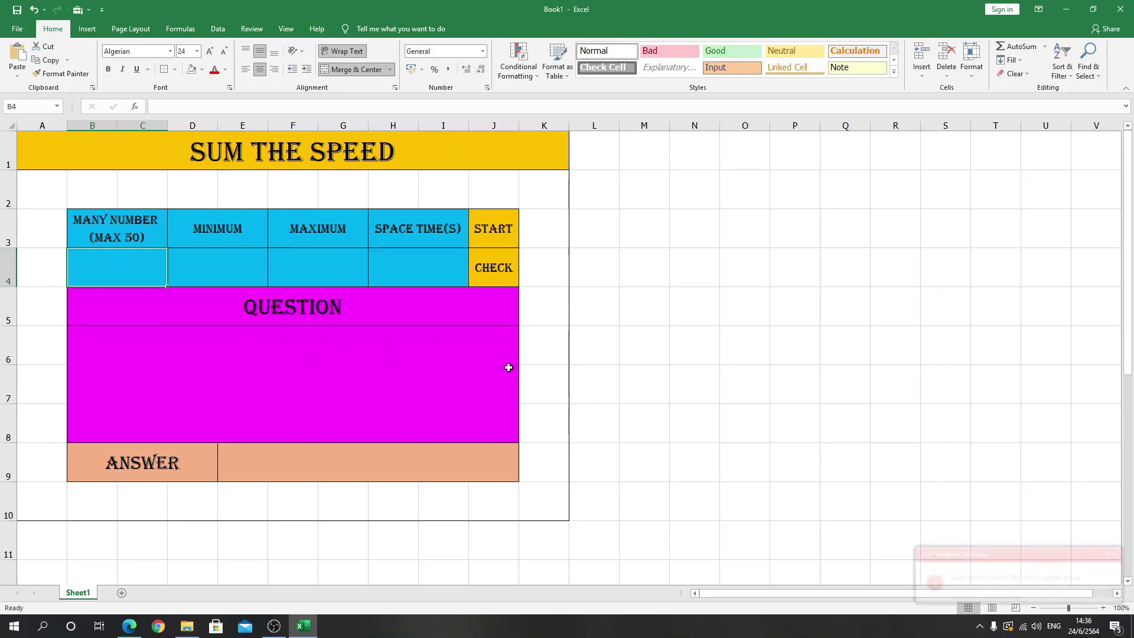
Edit the header suffix from '(Max 50)' to '(3-50)'.
click(118, 239)
double_click(126, 240)
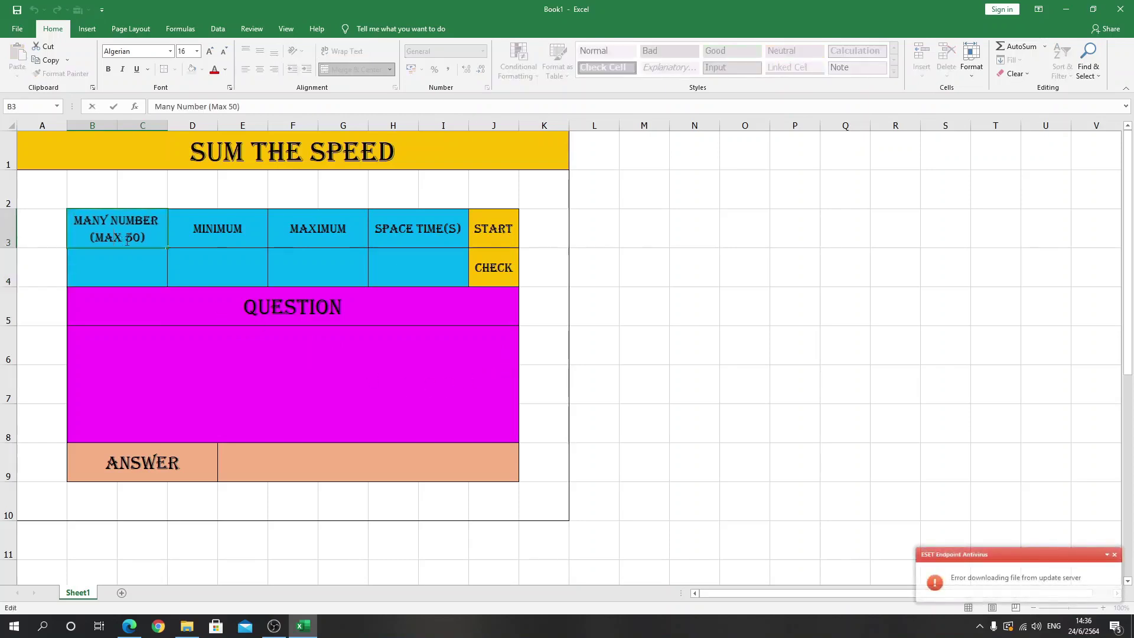
key(BackSpace)
key(BackSpace)
key(BackSpace)
key(BackSpace)
text(5)
key(BackSpace)
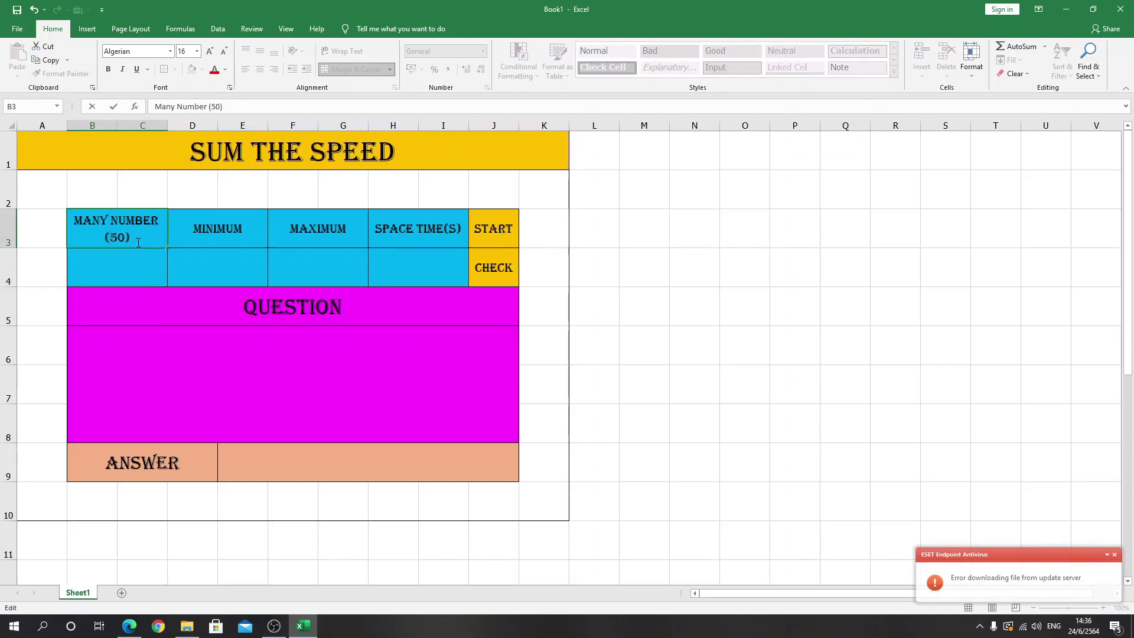
text(3-)
click(688, 344)
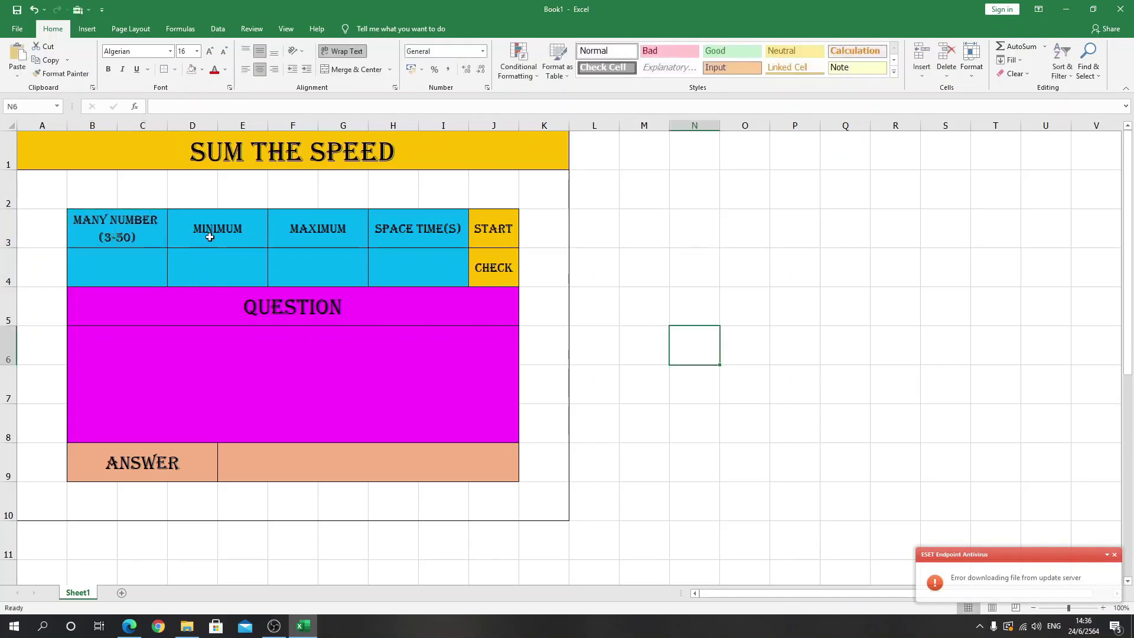
Inspect the MAXIMUM and SPACE TIME(S) headers, leaving both unchanged.
click(345, 241)
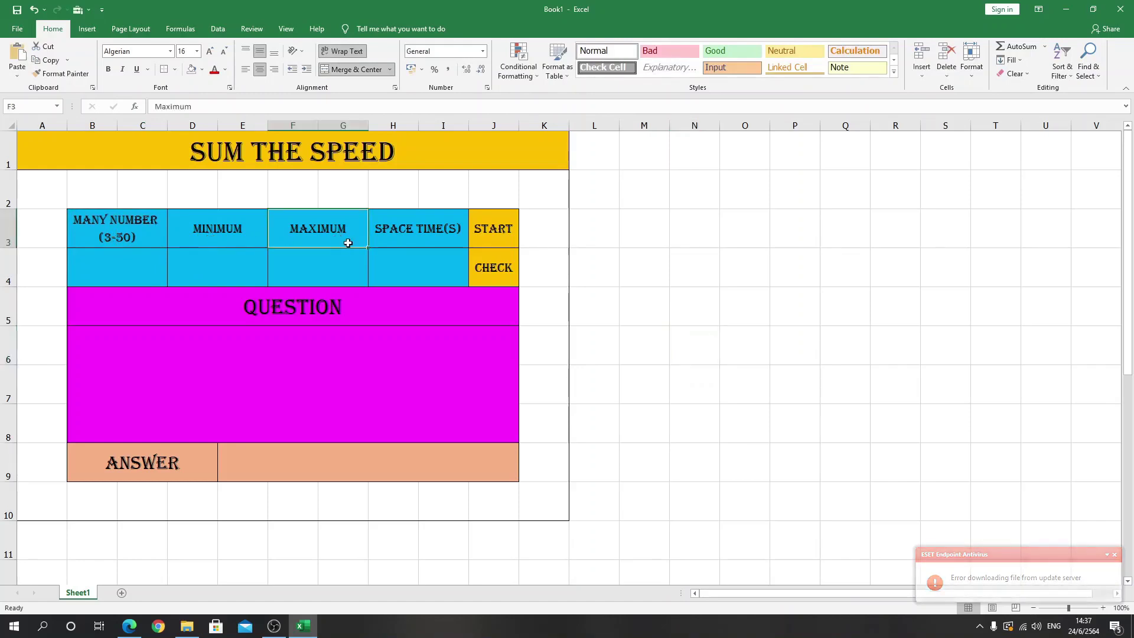
double_click(355, 229)
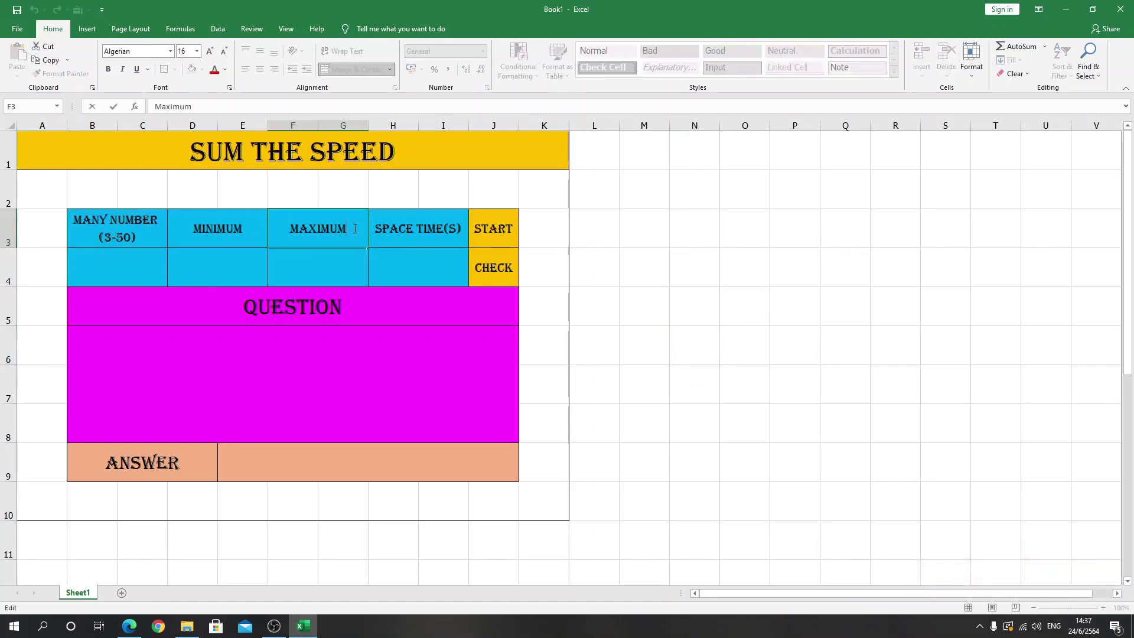
click(762, 267)
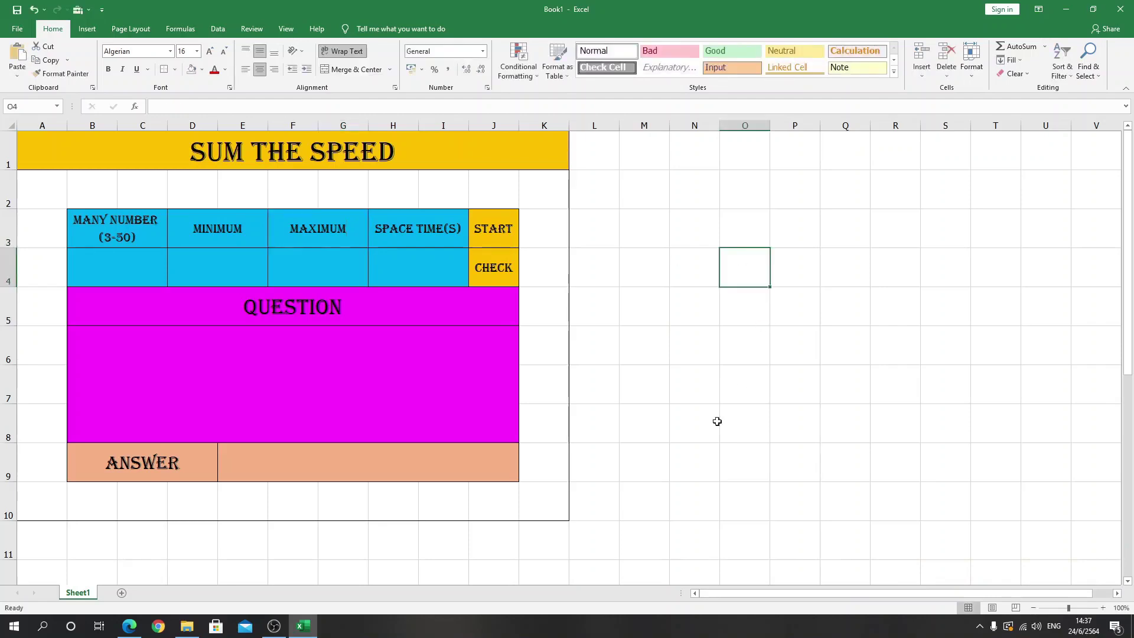
click(428, 232)
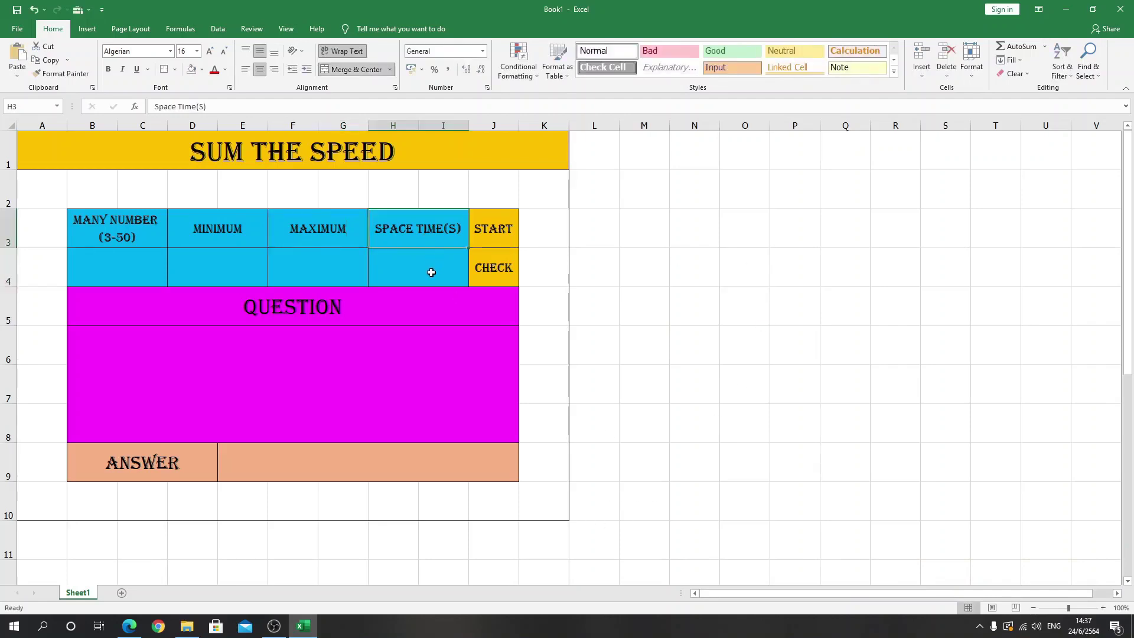
double_click(460, 237)
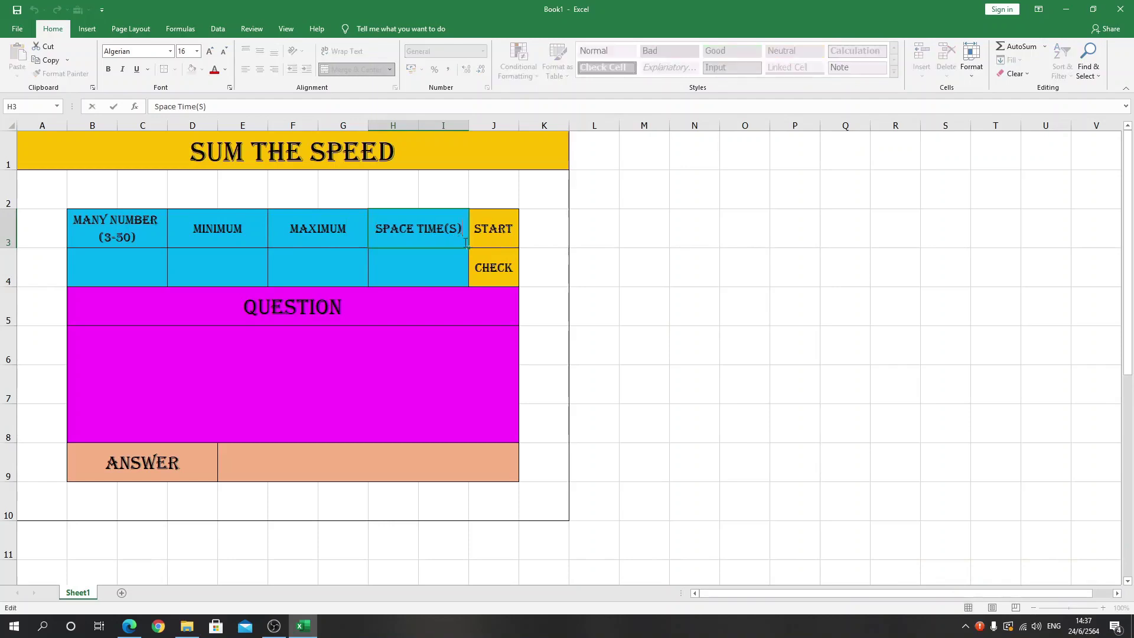
click(857, 257)
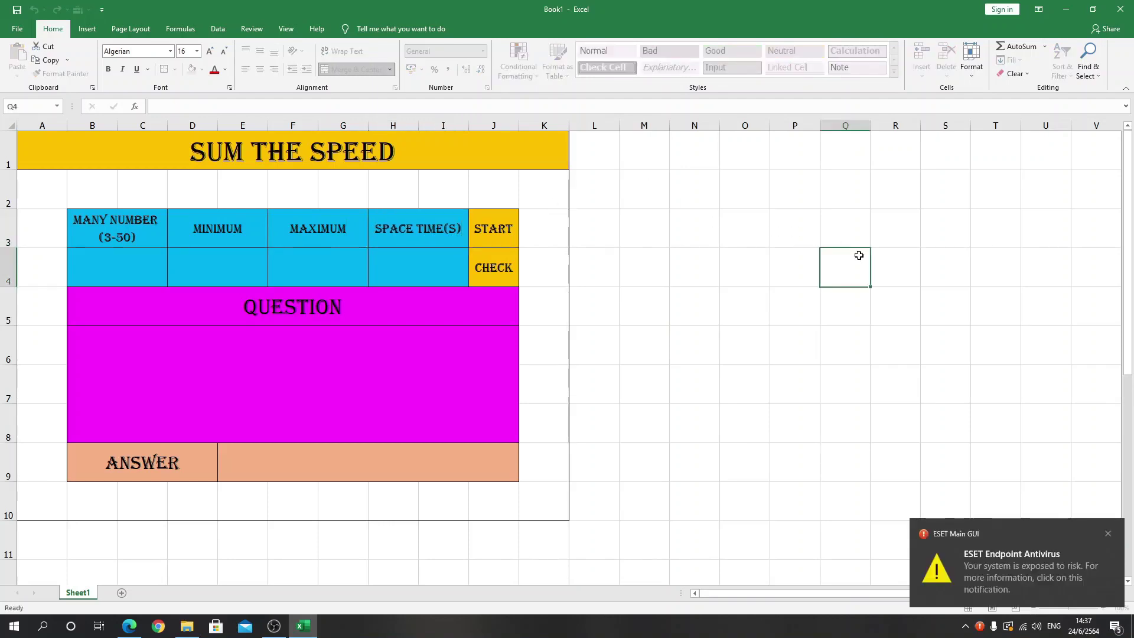
click(1107, 534)
click(790, 444)
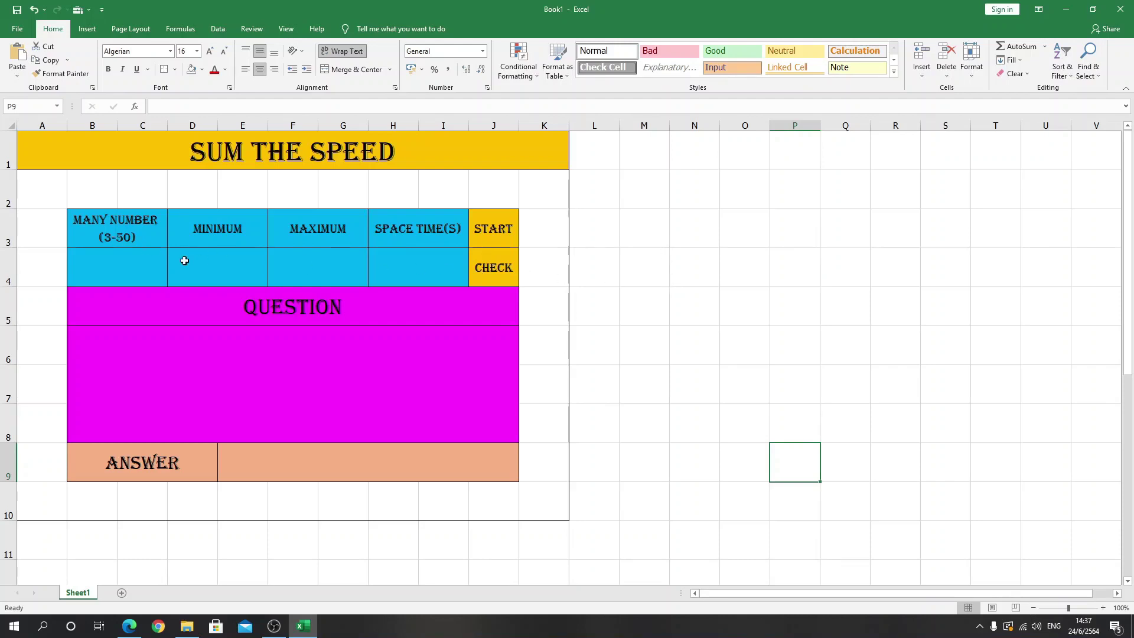
click(709, 318)
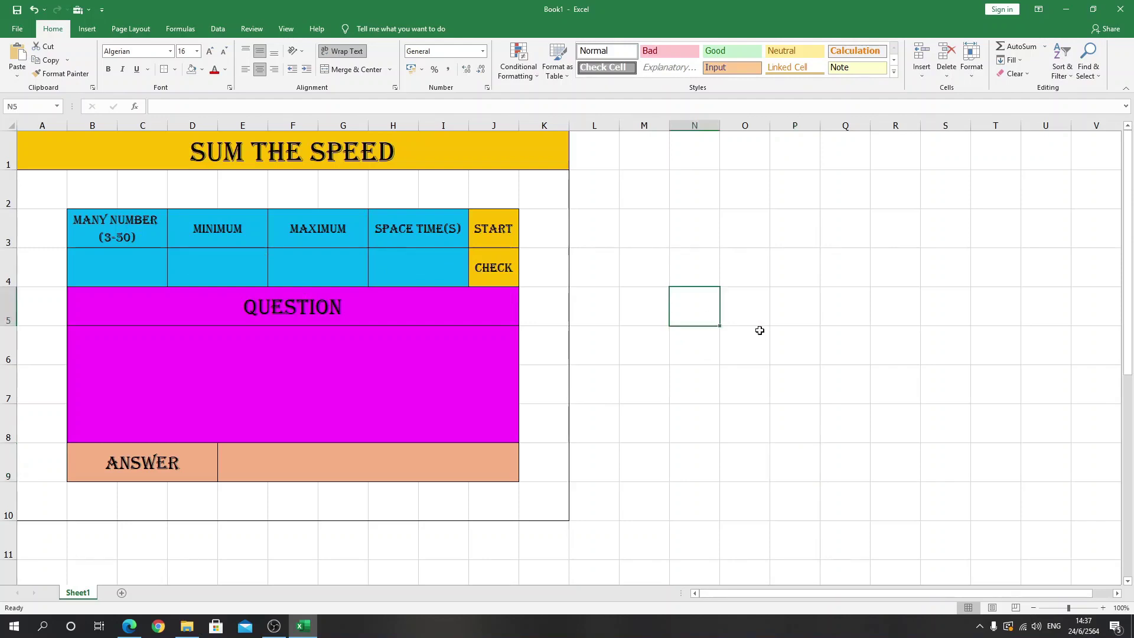
Type 1–5 from O4 and fill the series along row 4 to column BL, reaching 50.
click(748, 267)
text(2	3	4)
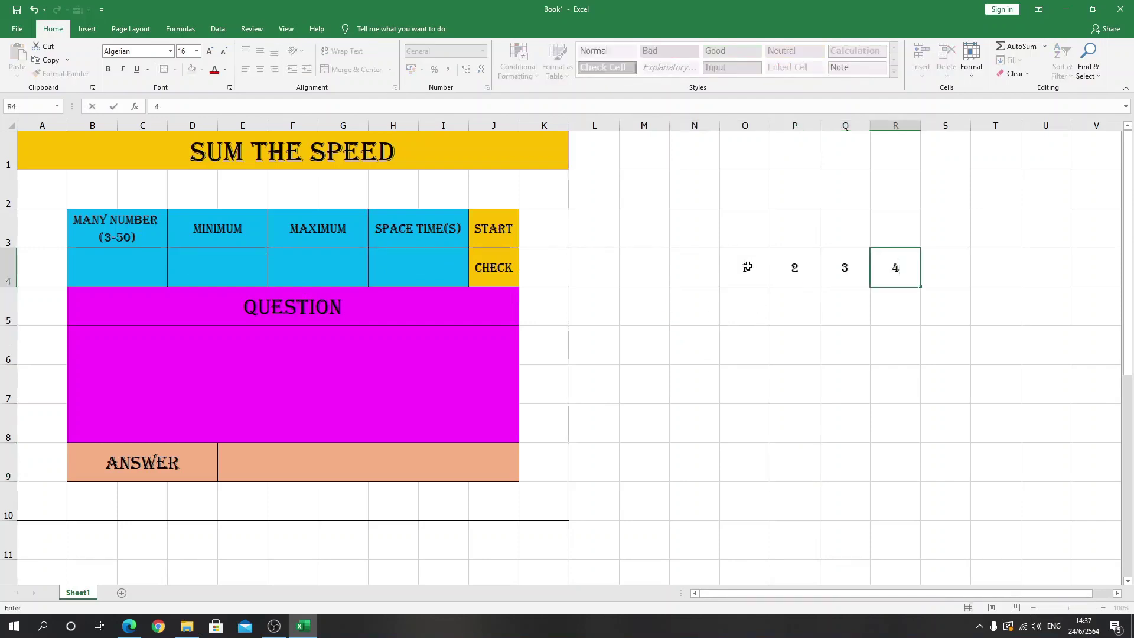
text(	5)
mouse_move(746, 266)
mouse_down()
mouse_move(1130, 291)
mouse_move(1030, 290)
mouse_up()
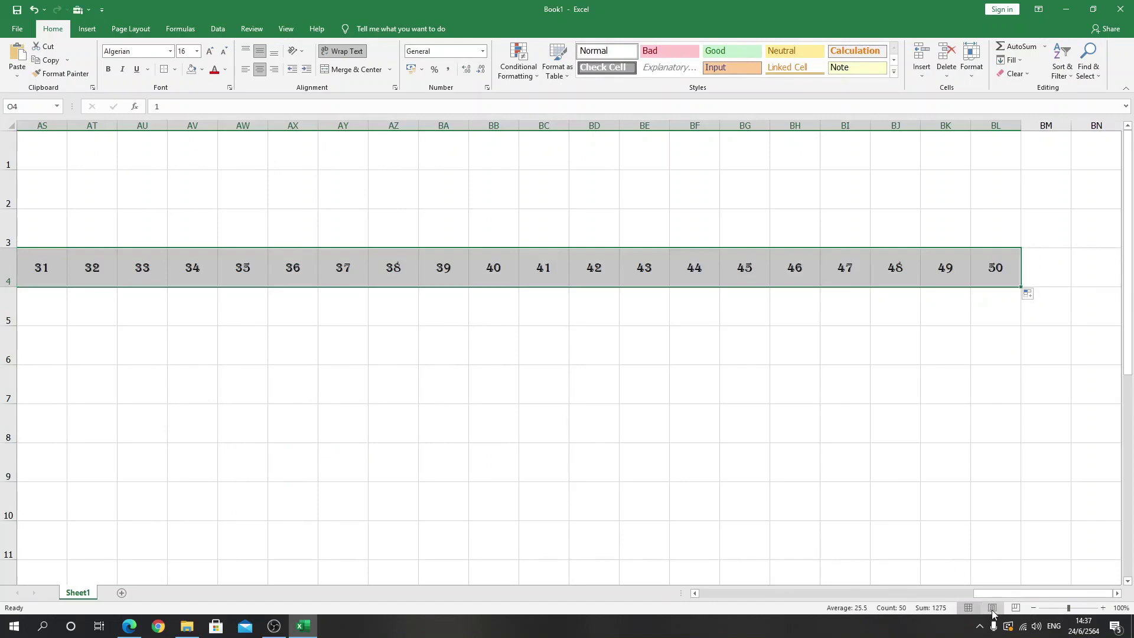
drag(1005, 594, 756, 607)
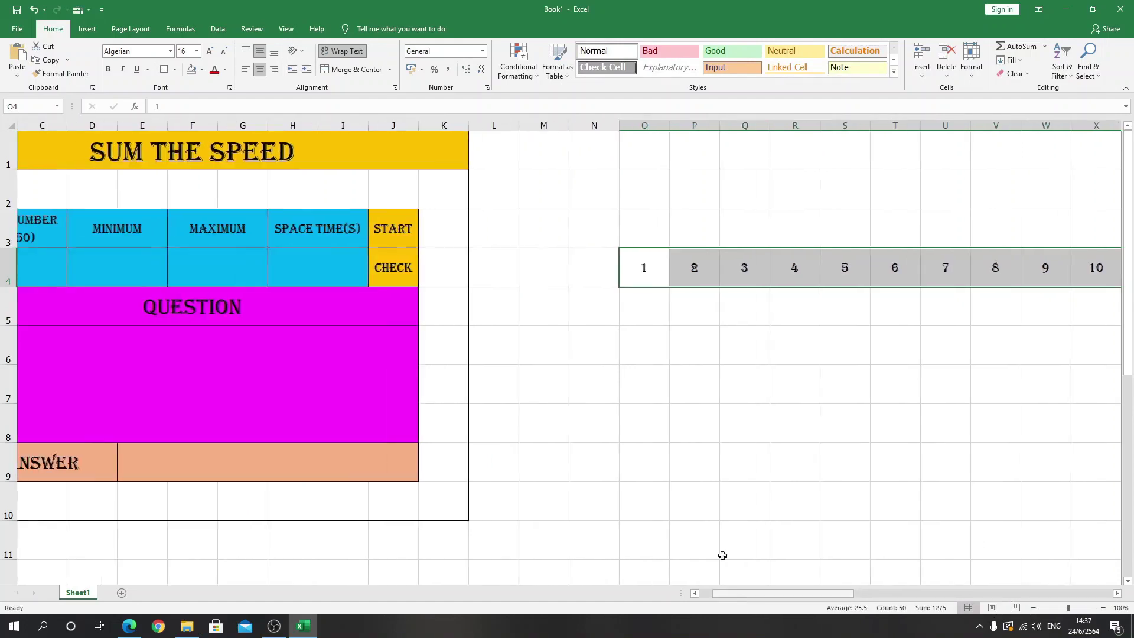
click(673, 397)
click(636, 347)
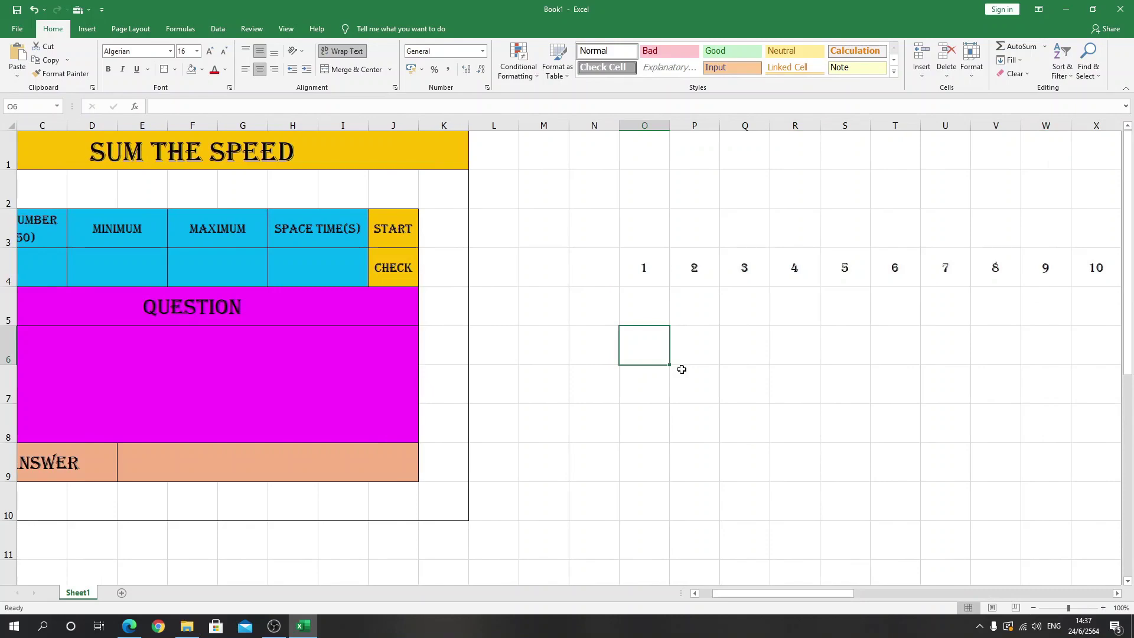
Link helper cell M2 to the MINIMUM input D4 with =D4.
click(112, 239)
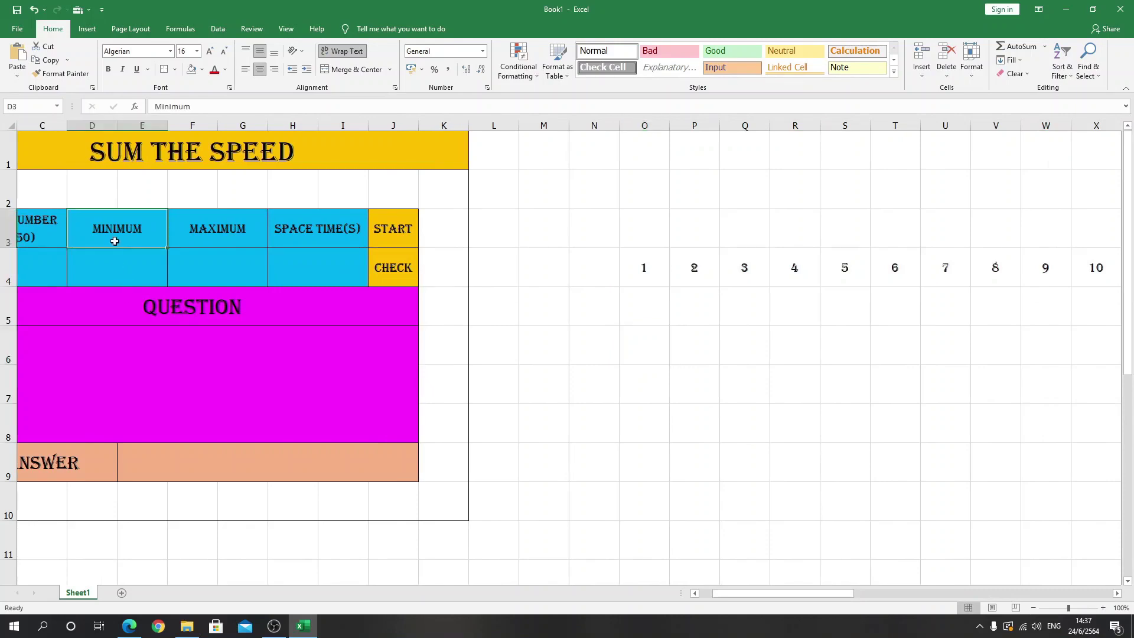
click(193, 236)
click(549, 193)
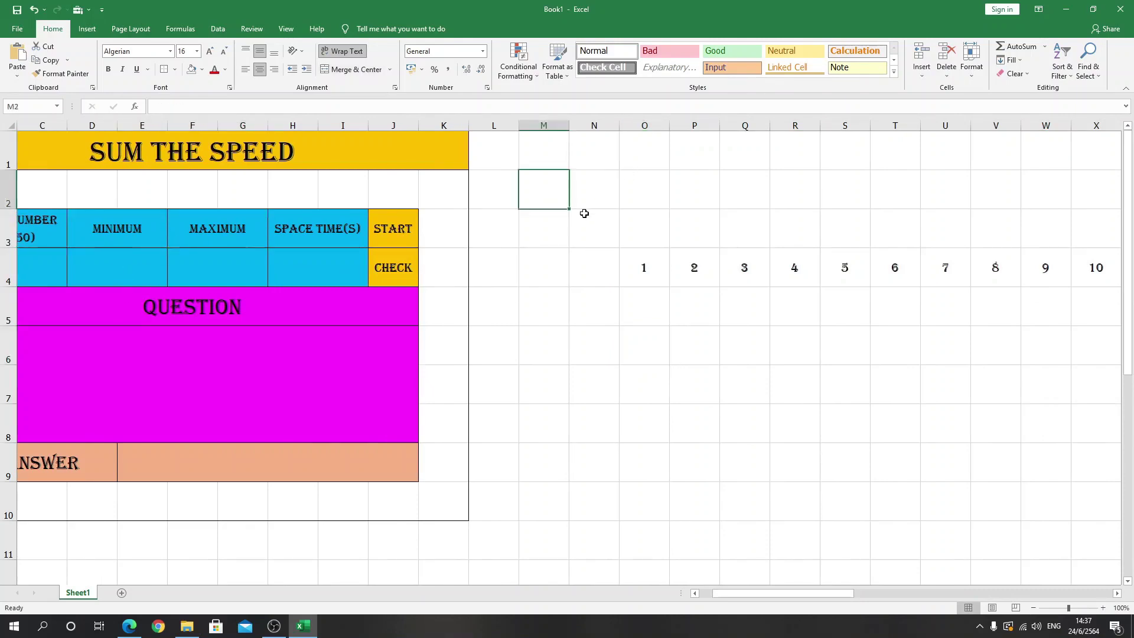
text(=)
click(124, 258)
key(Return)
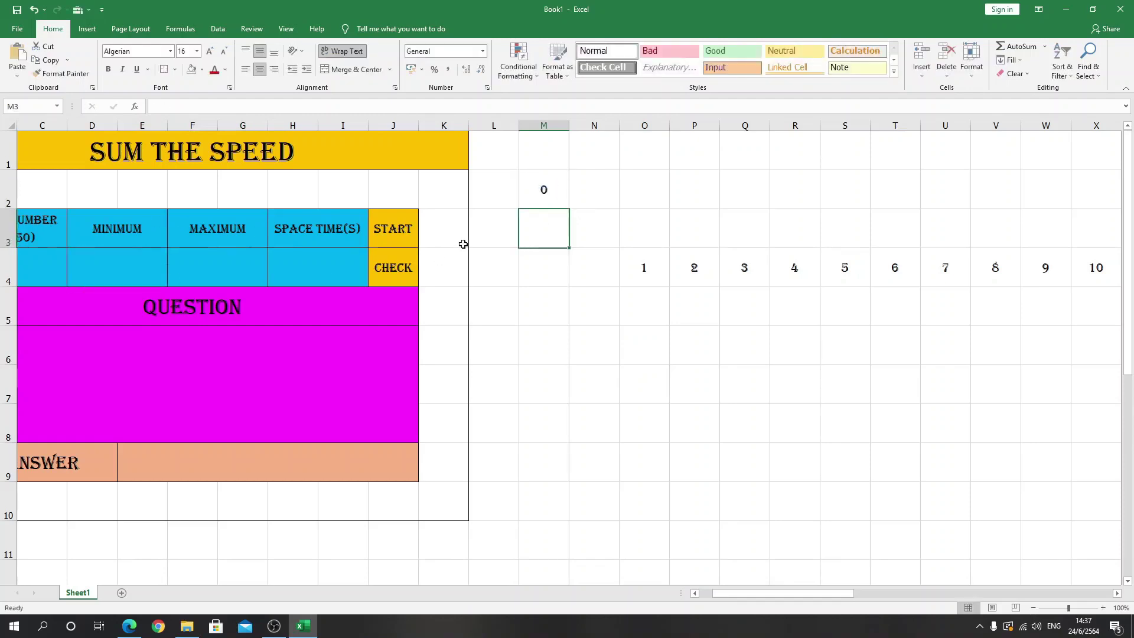
Enter =MAX(F4,M2+2) in helper cell N2.
click(603, 202)
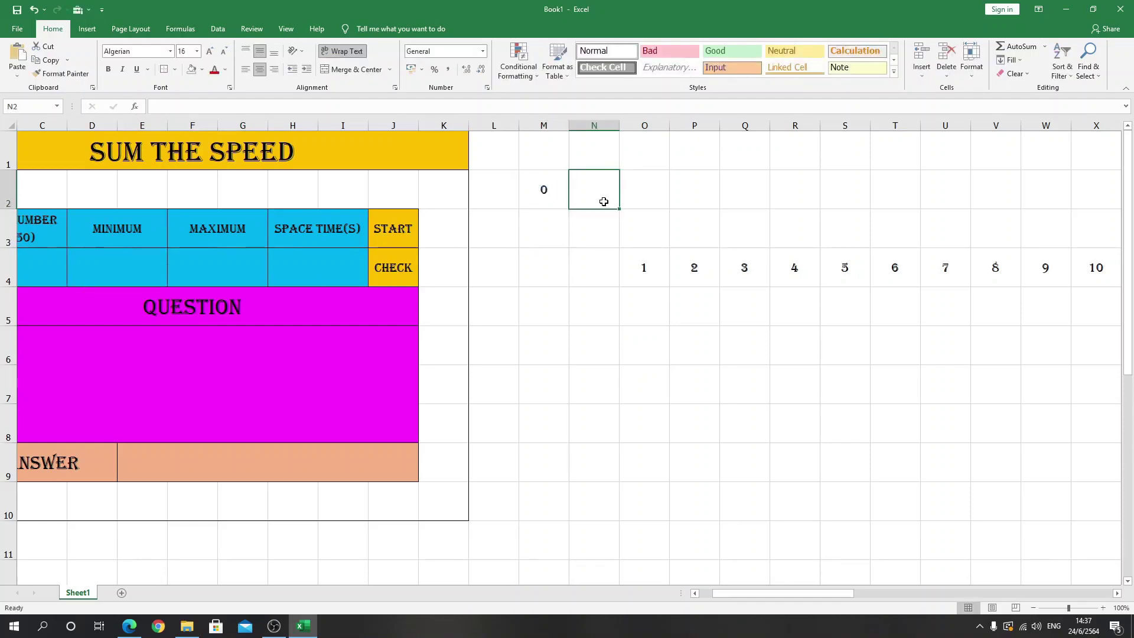
text(=max)
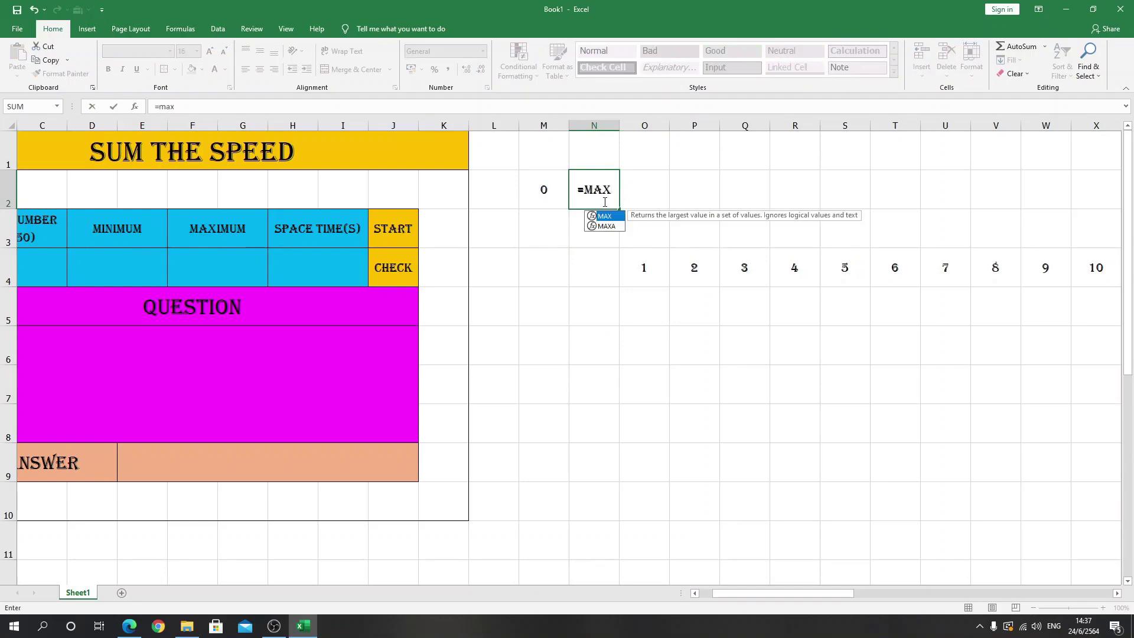
text(()
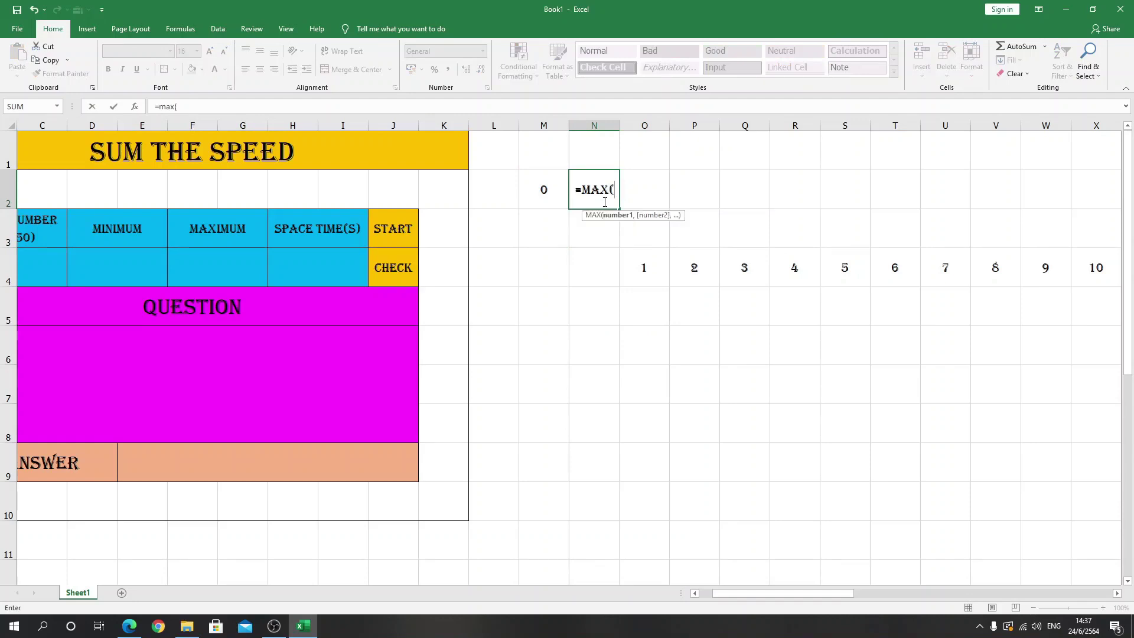
click(216, 269)
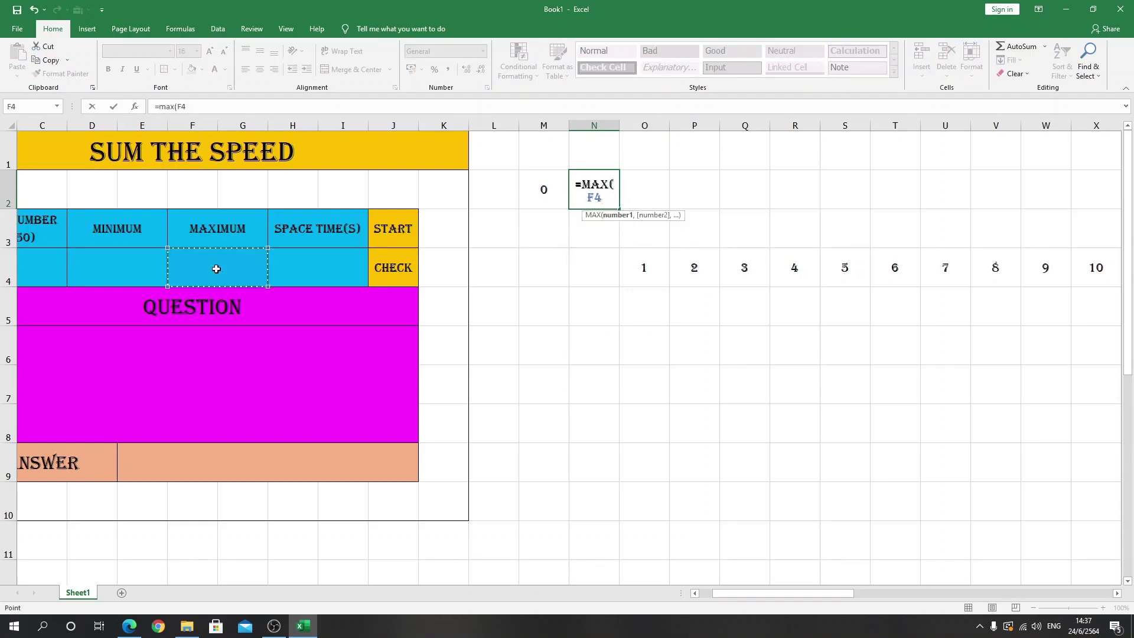
text(,)
click(534, 196)
text(+)
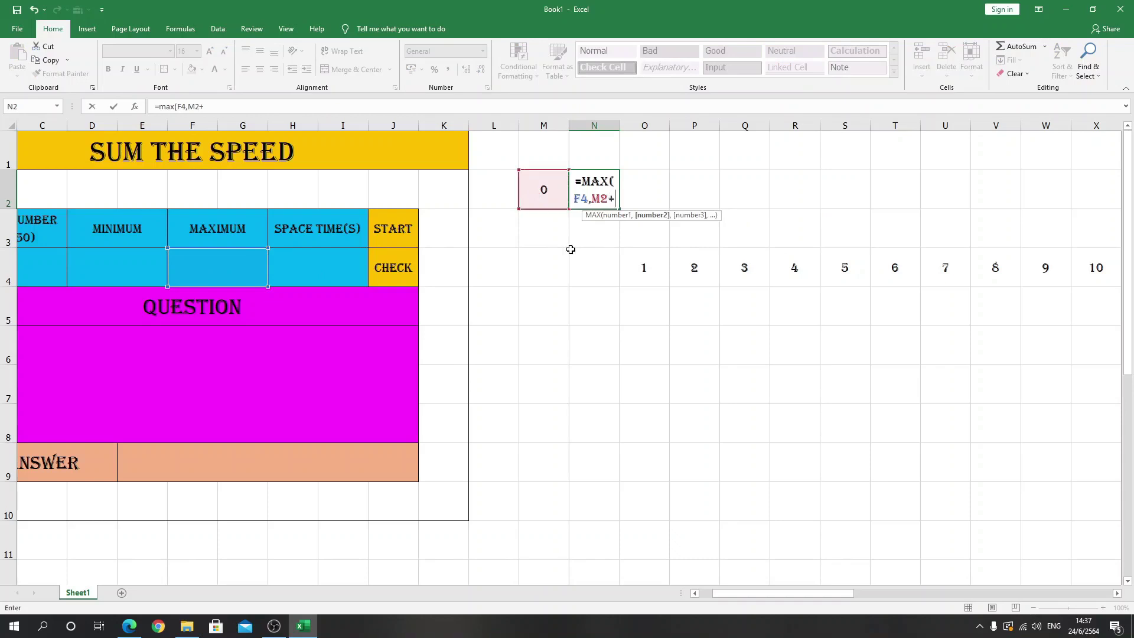
text(2))
key(Return)
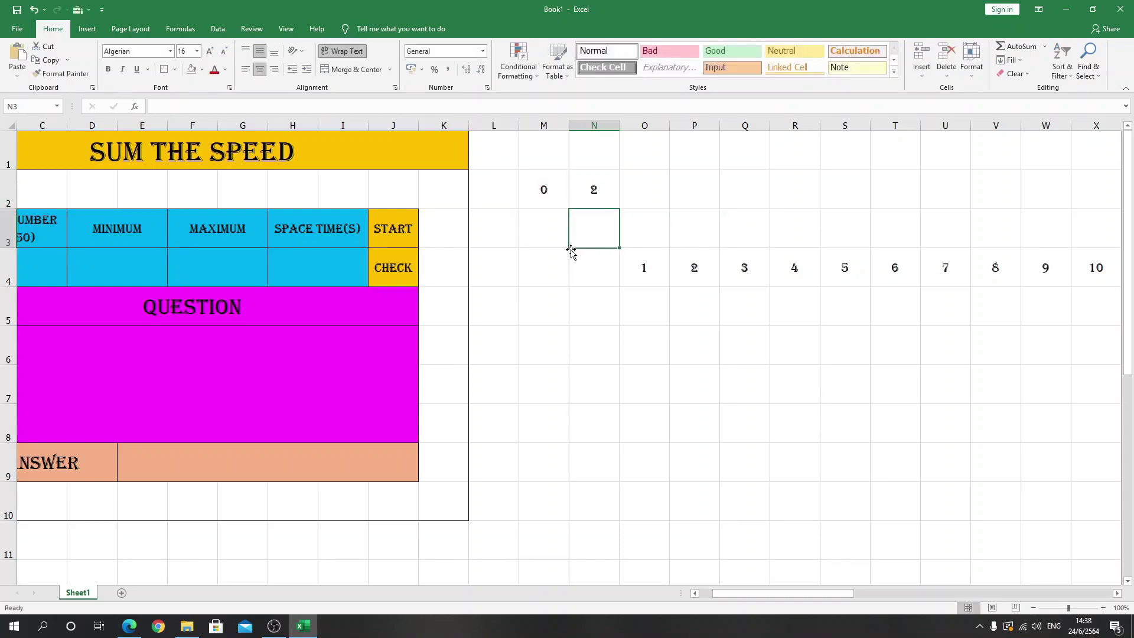
Test the helpers by entering 4 as the minimum and 2 as the maximum.
click(143, 267)
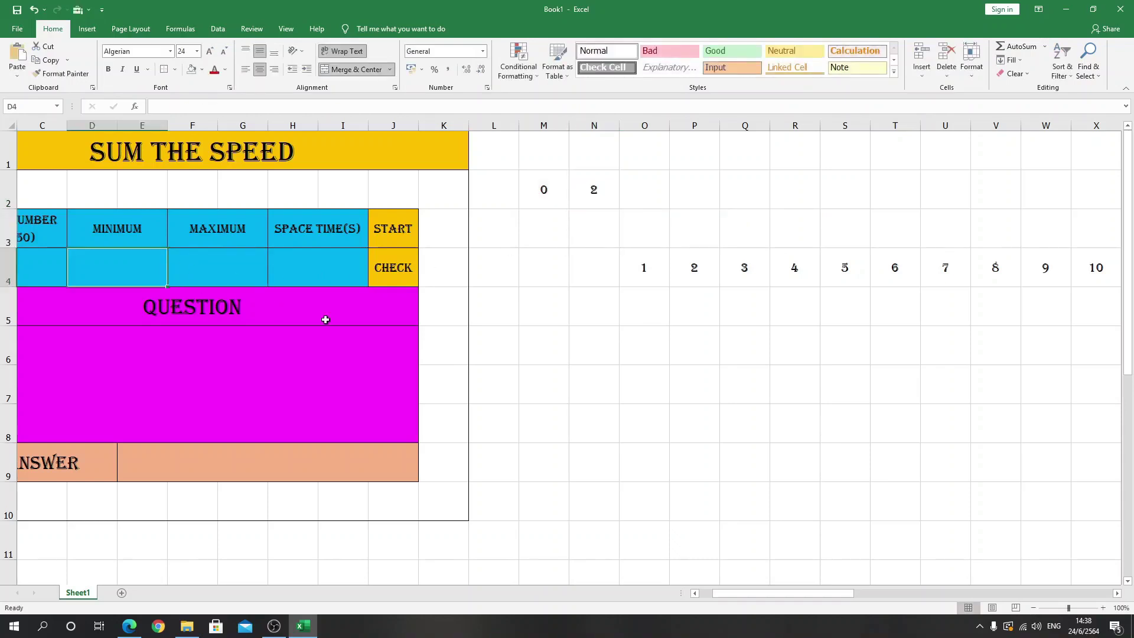
text(4)
key(Tab)
text(2)
key(Return)
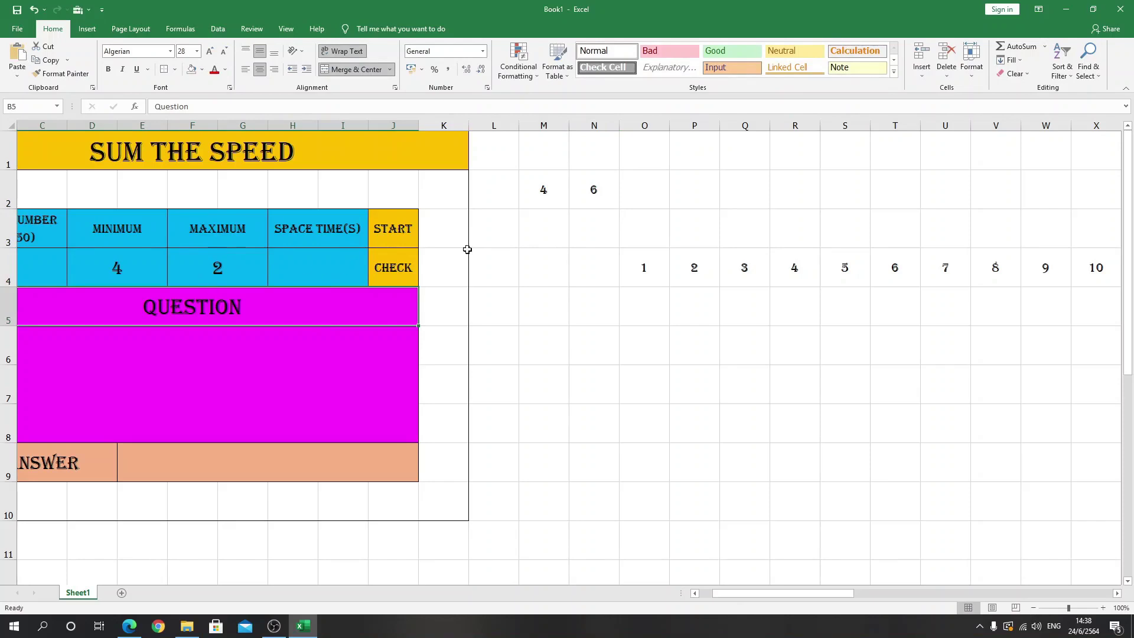
Clear the Minimum and Maximum entry cells D4 through F4.
click(557, 199)
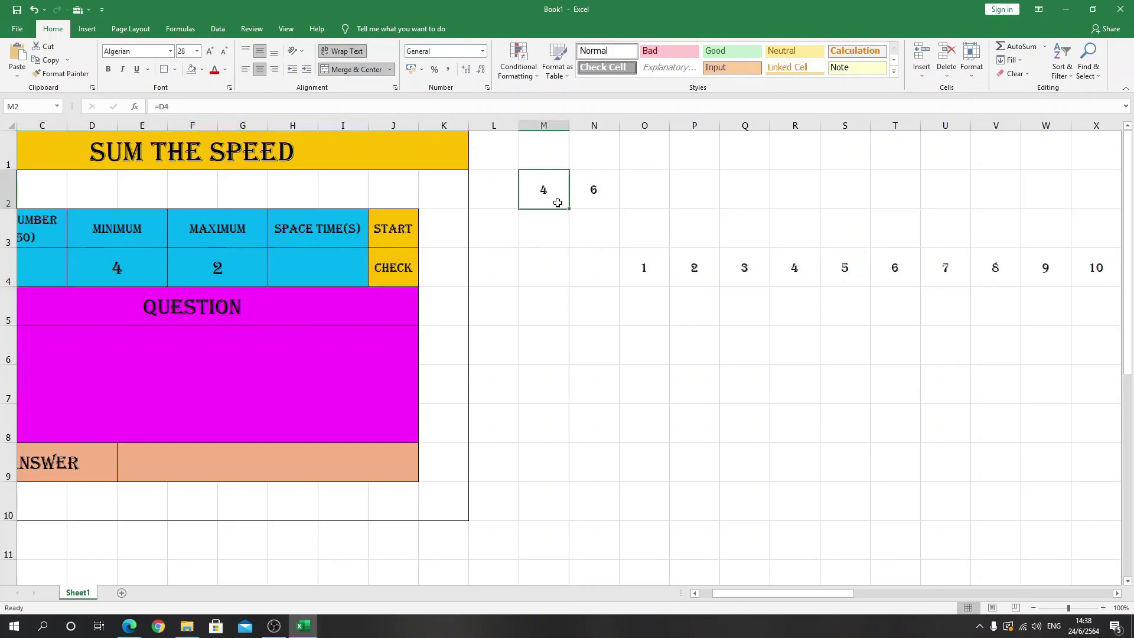
key(Right)
click(151, 270)
drag(151, 270, 259, 273)
key(Delete)
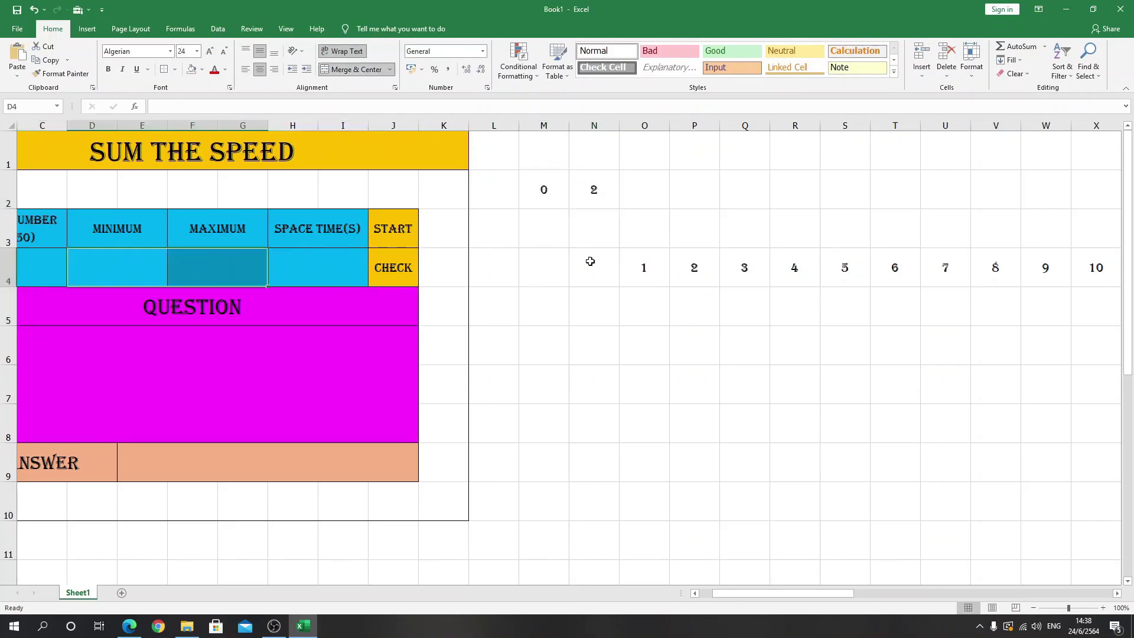
click(108, 273)
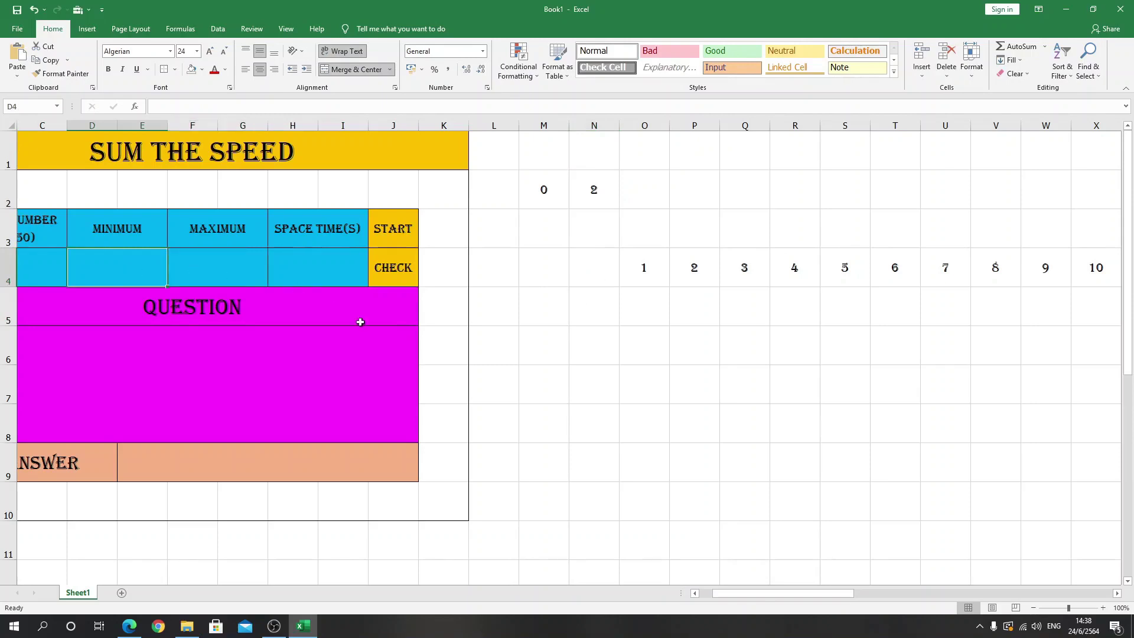
click(636, 348)
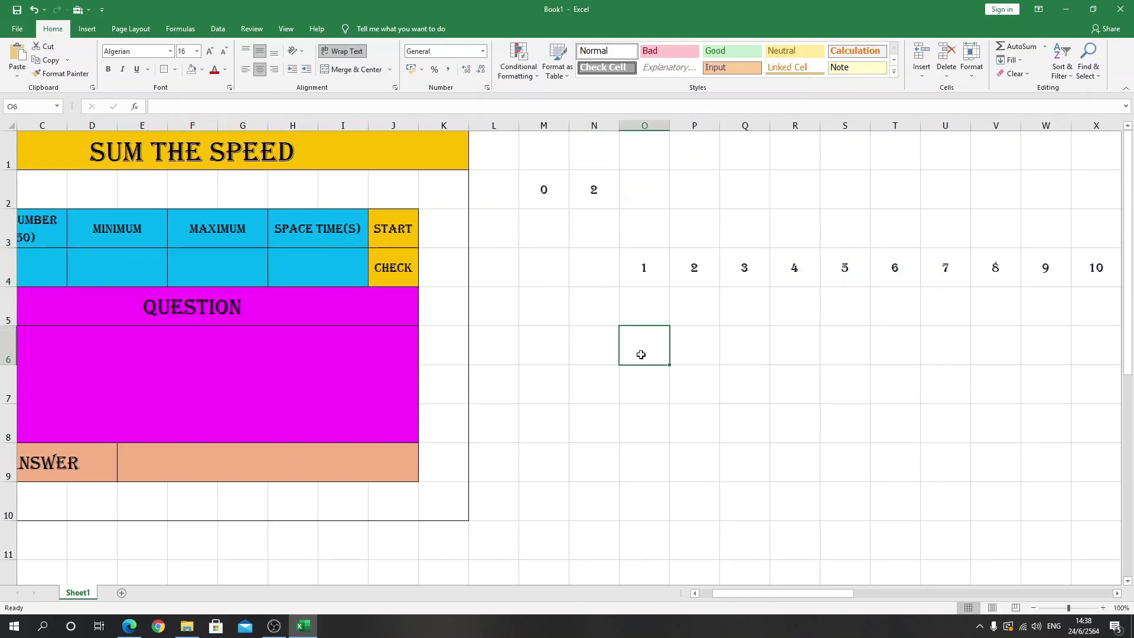
Enter =RANDBETWEEN(M2,N2) in O6 and copy it across row 6.
text(=randb)
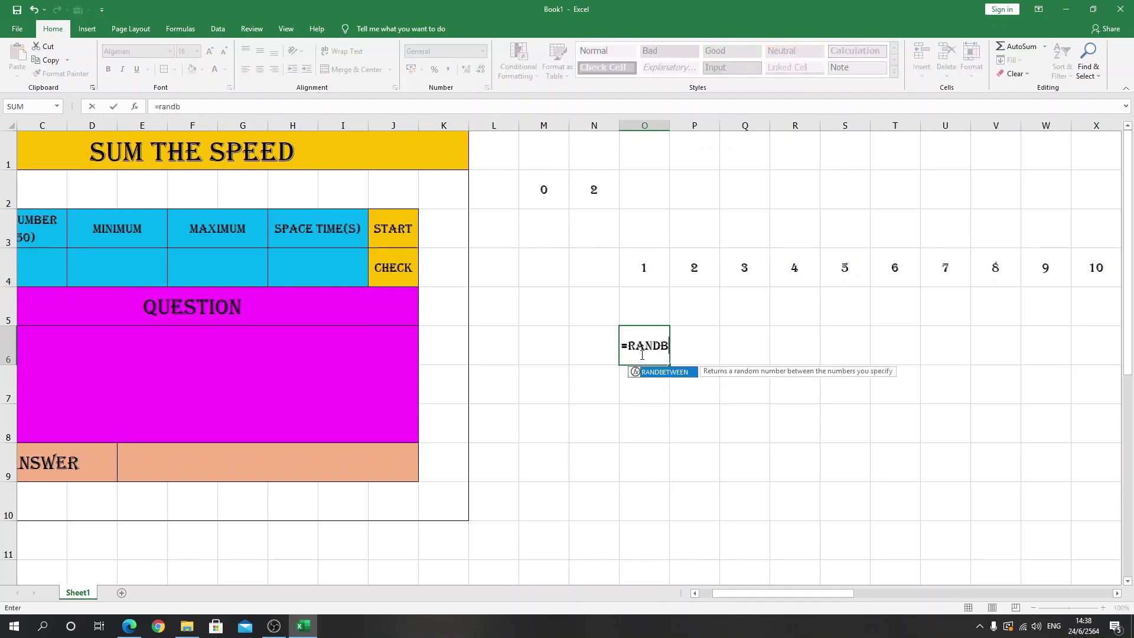
text(etween()
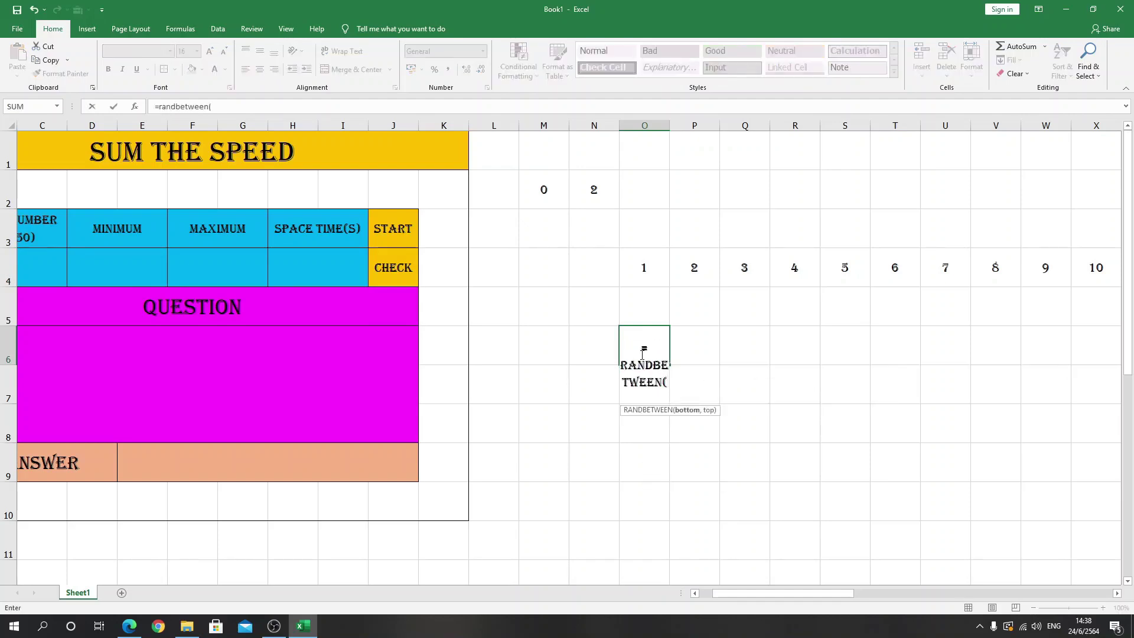
click(545, 190)
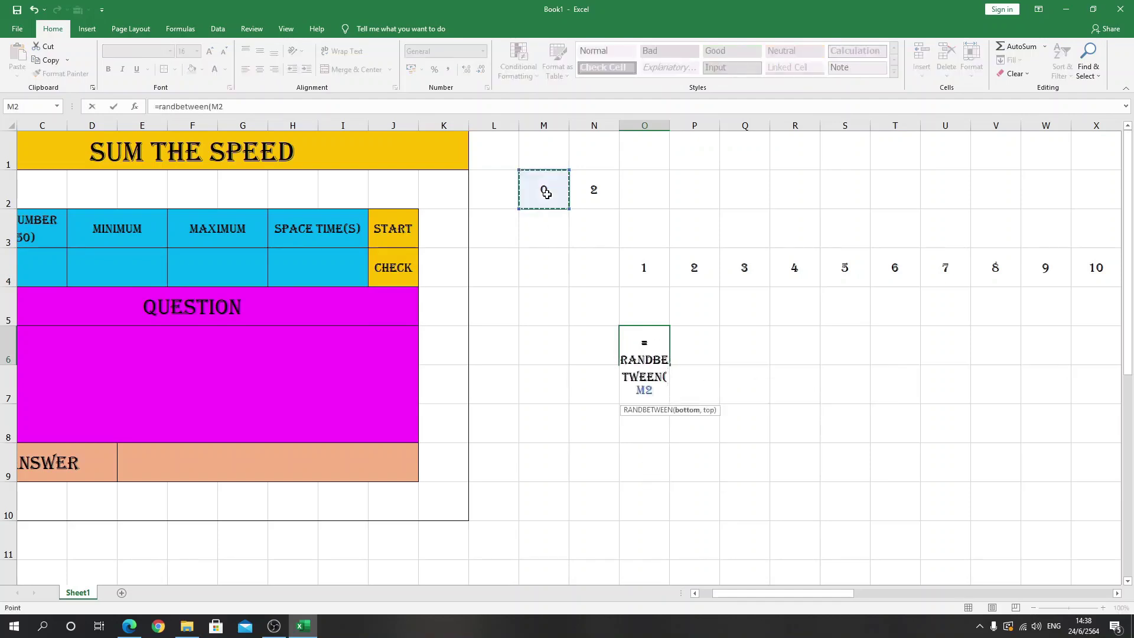
text(,)
click(600, 194)
text())
key(Return)
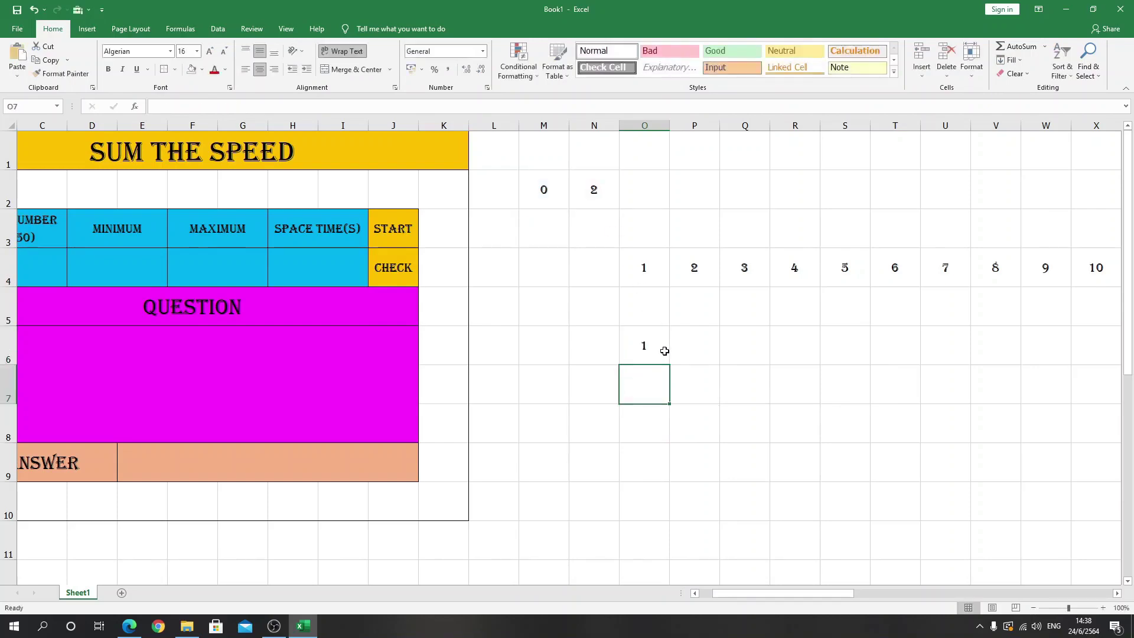
click(664, 355)
drag(669, 365, 1131, 378)
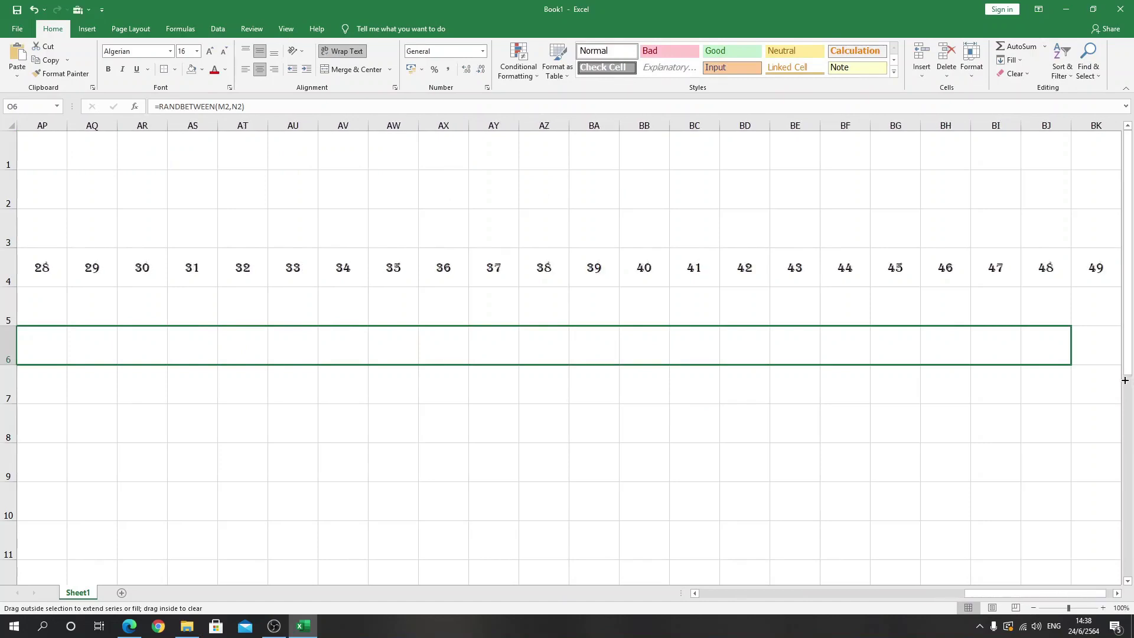
drag(1130, 378, 1085, 382)
click(1001, 440)
mouse_move(1031, 593)
mouse_down()
mouse_move(919, 608)
mouse_move(628, 593)
mouse_up()
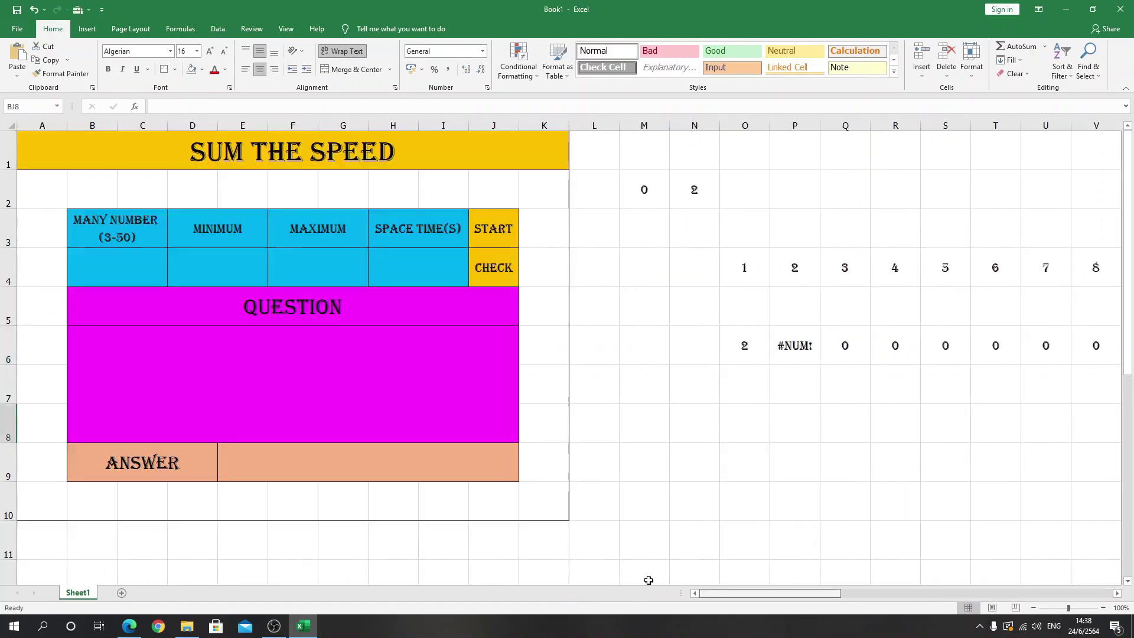
Change O6 to =RANDBETWEEN($M$2,$N$2) and refill it across row 6 to BL6.
click(744, 345)
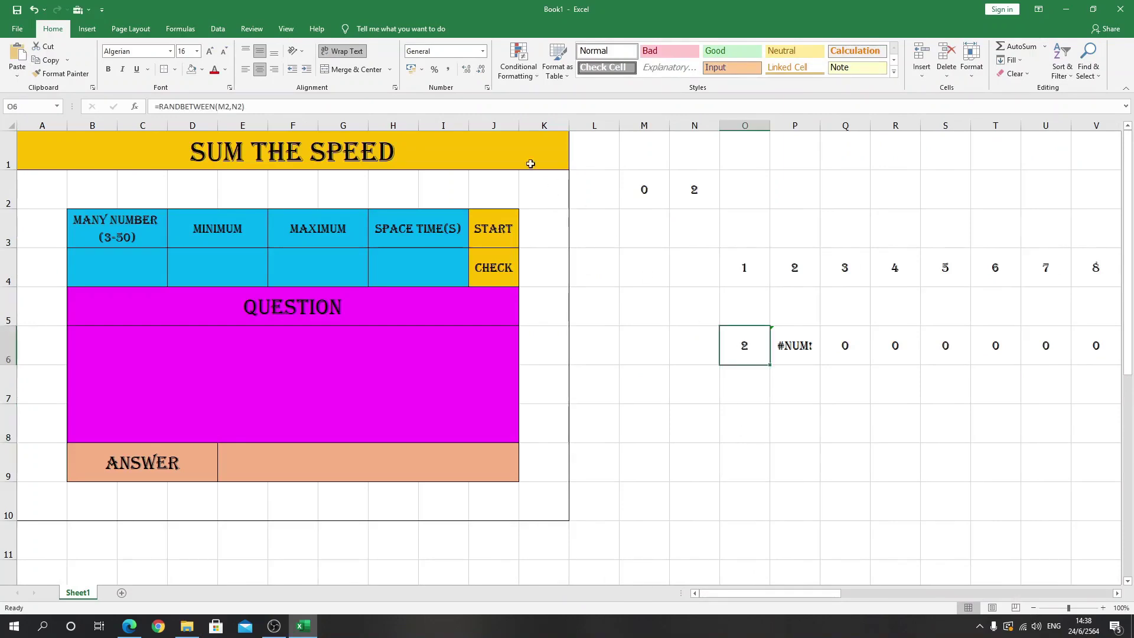
click(220, 106)
text($)
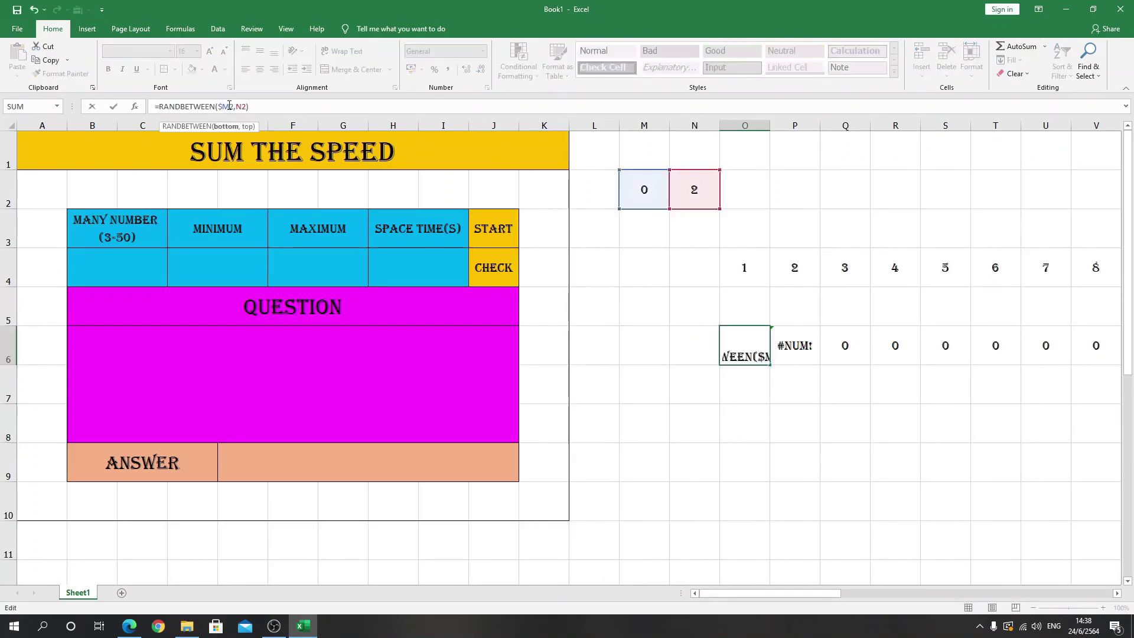
key(F4)
text($)
click(246, 106)
text($)
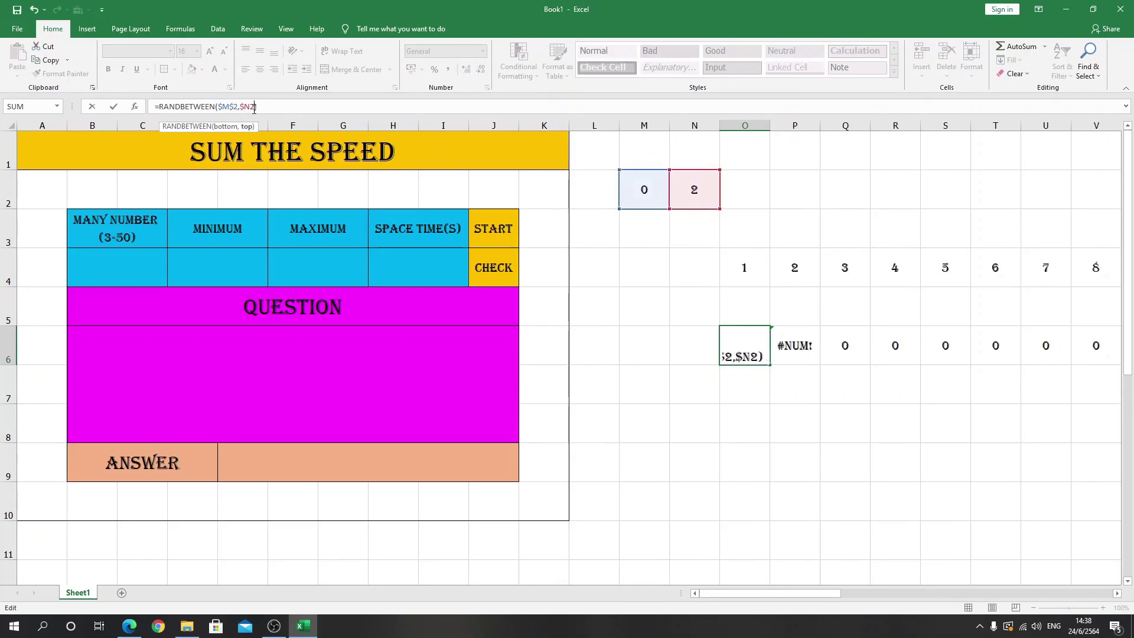
key(BackSpace)
text($)
key(Return)
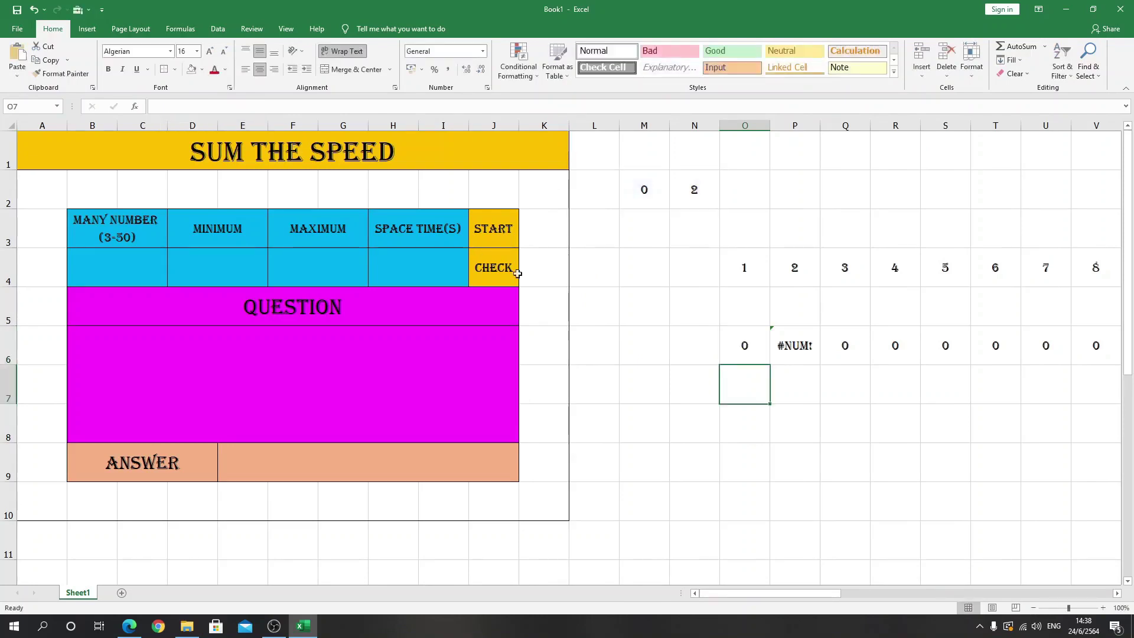
click(748, 348)
drag(770, 367, 1131, 369)
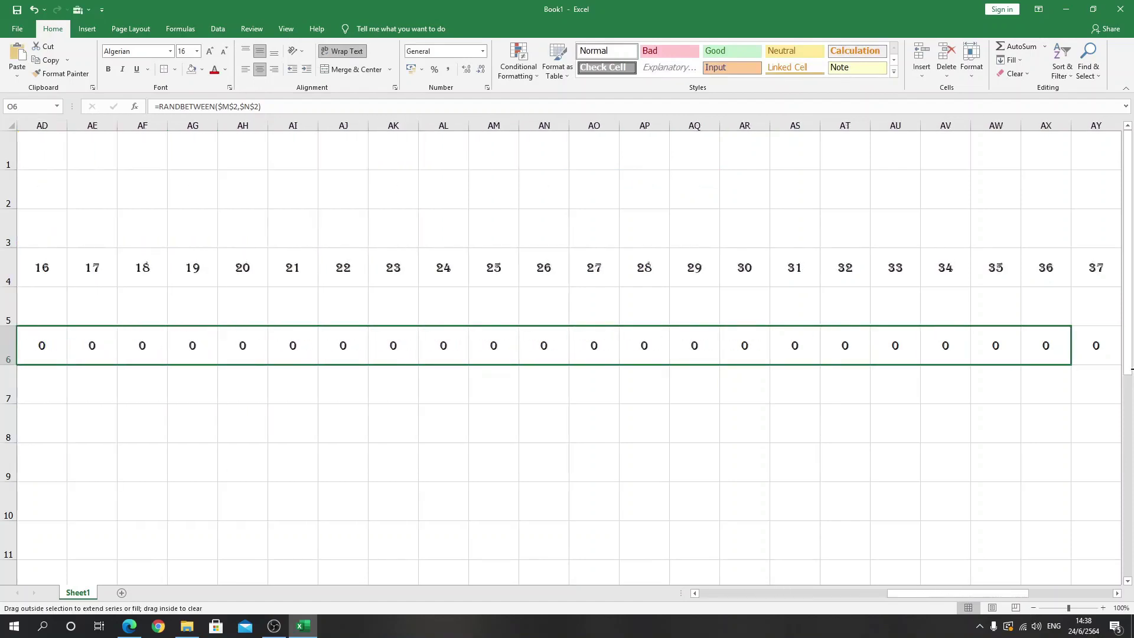
drag(1130, 370, 1088, 362)
drag(1038, 594, 756, 607)
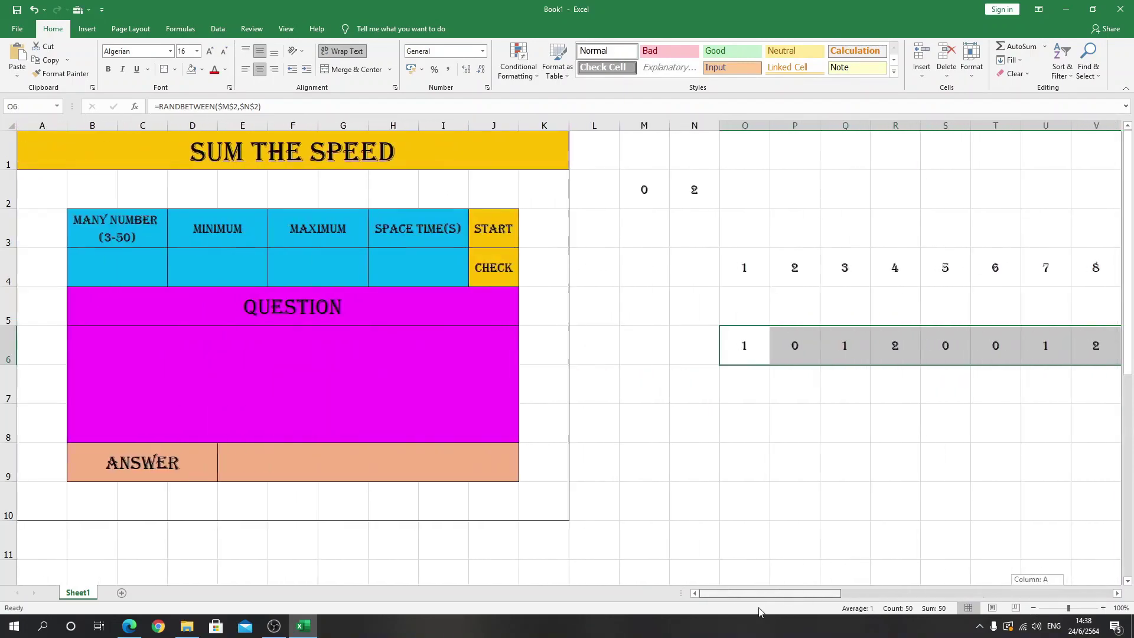
click(859, 437)
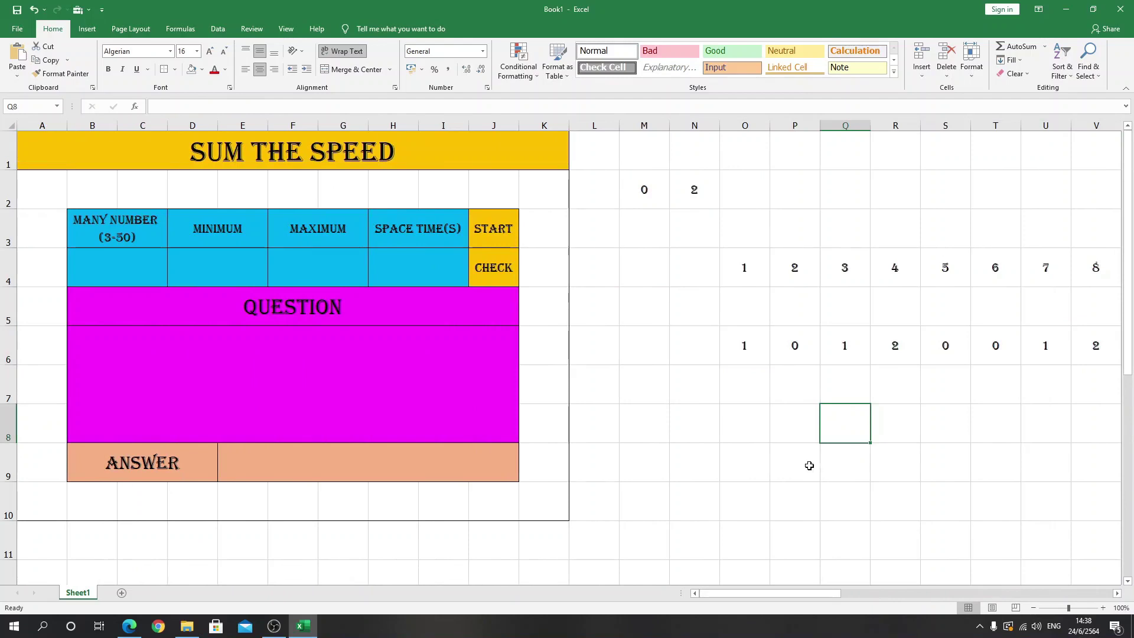
Wrap Q6's formula in IF(B4<Q4,0,…) so it returns 0 past the chosen count.
click(130, 270)
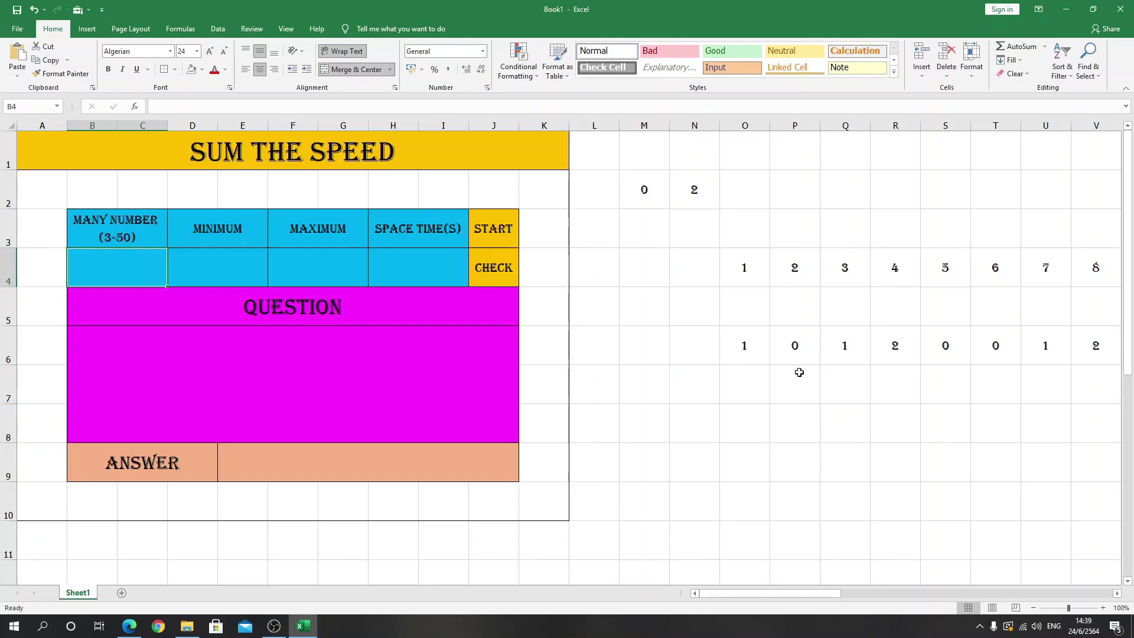
click(777, 351)
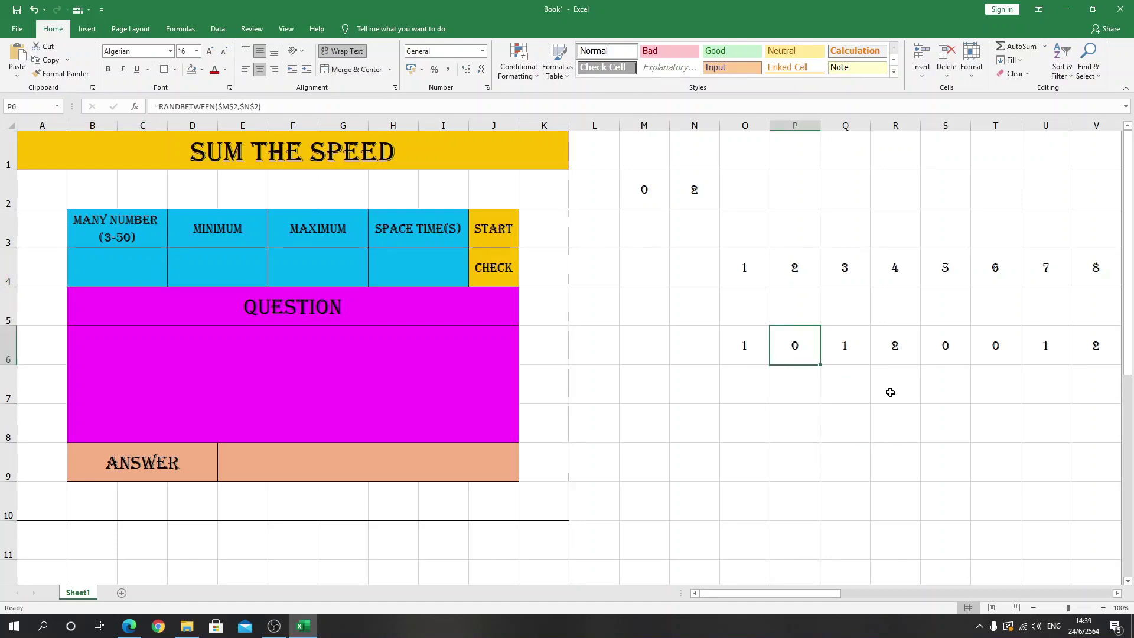
click(756, 350)
click(851, 349)
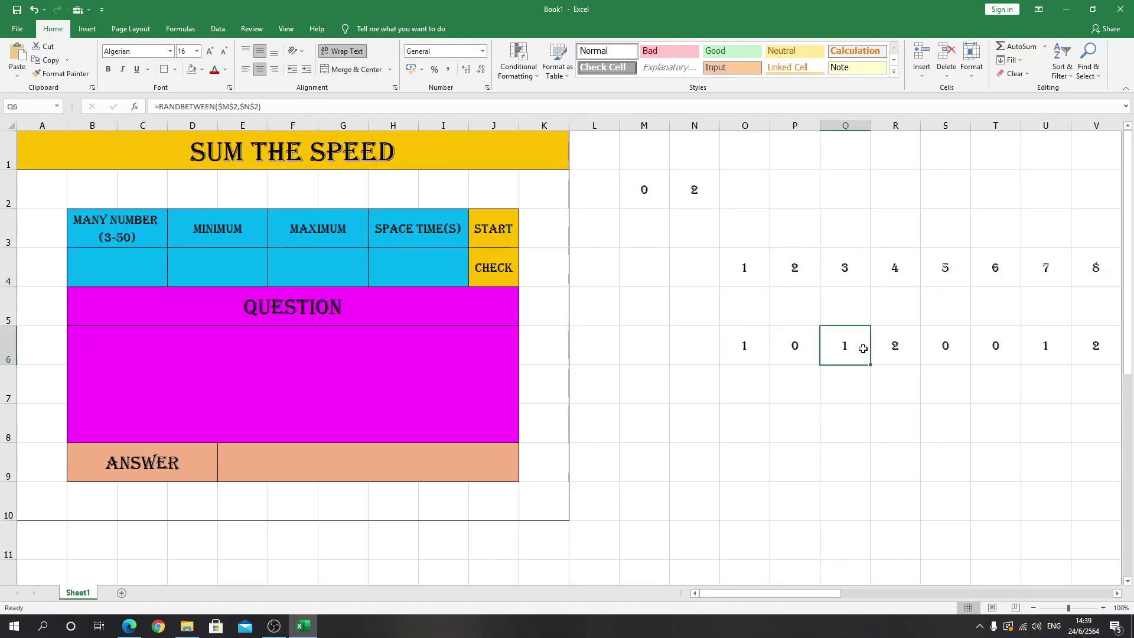
click(158, 106)
text(IF)
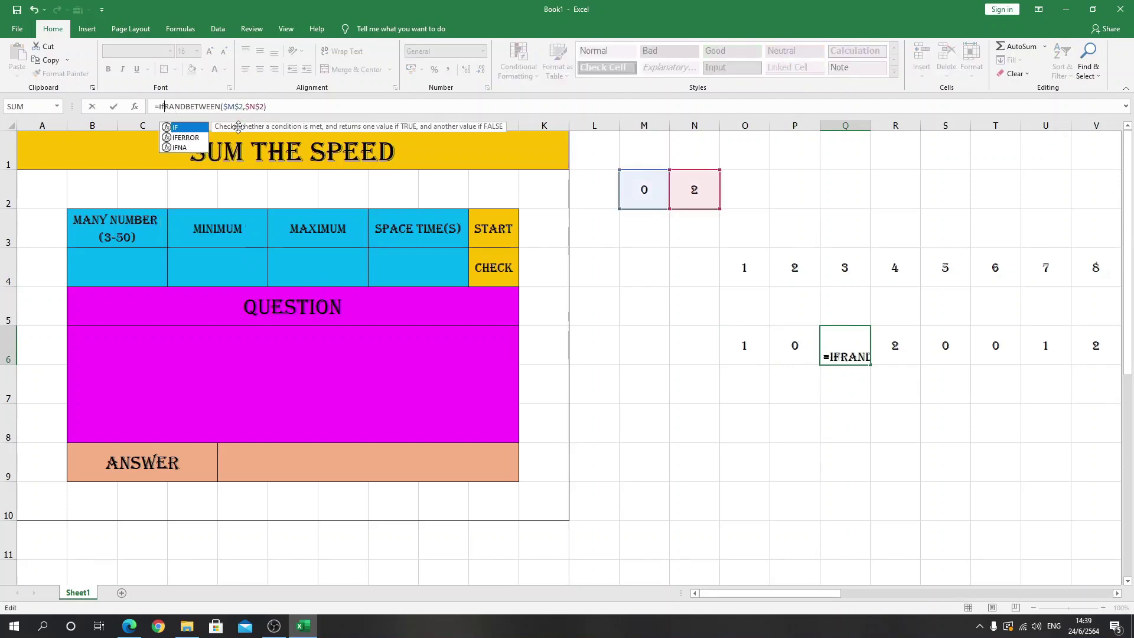
text(()
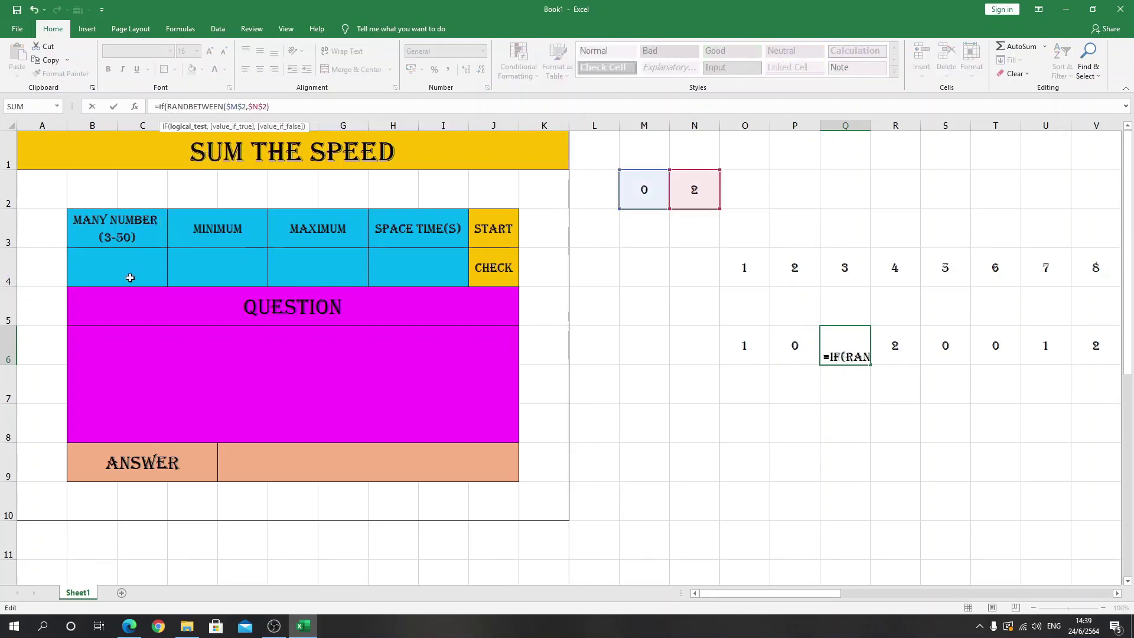
click(132, 268)
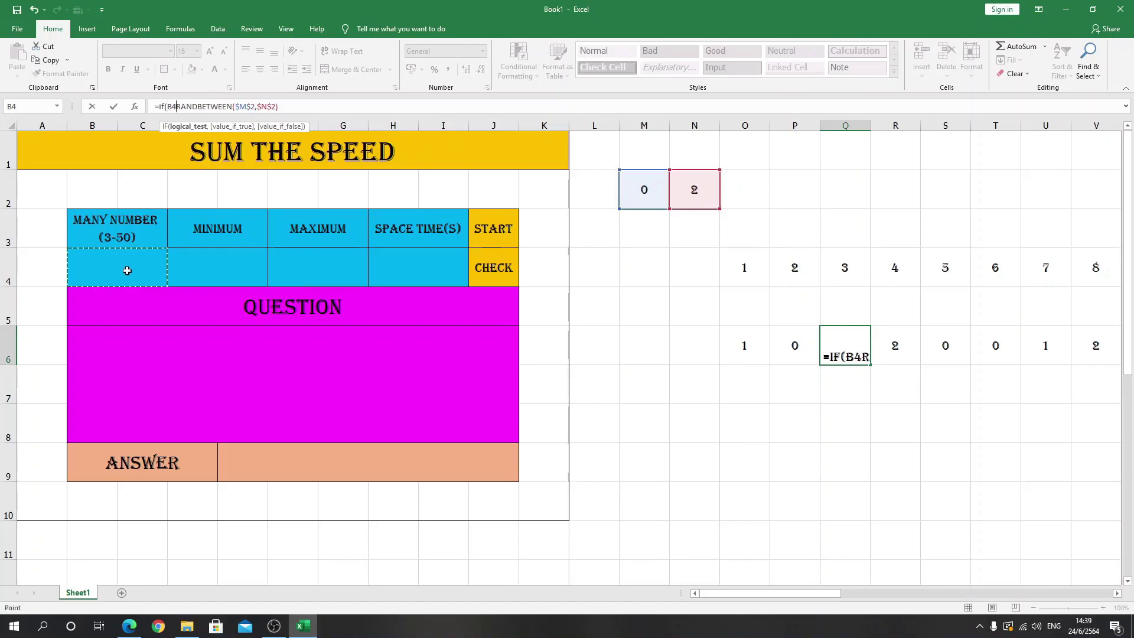
text(<)
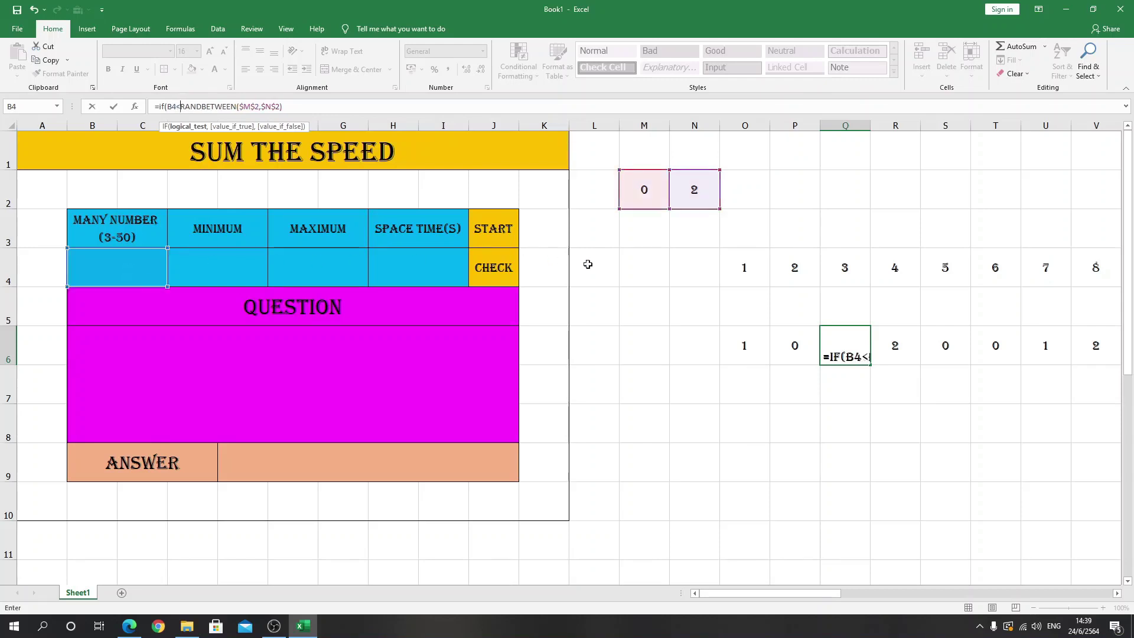
click(848, 270)
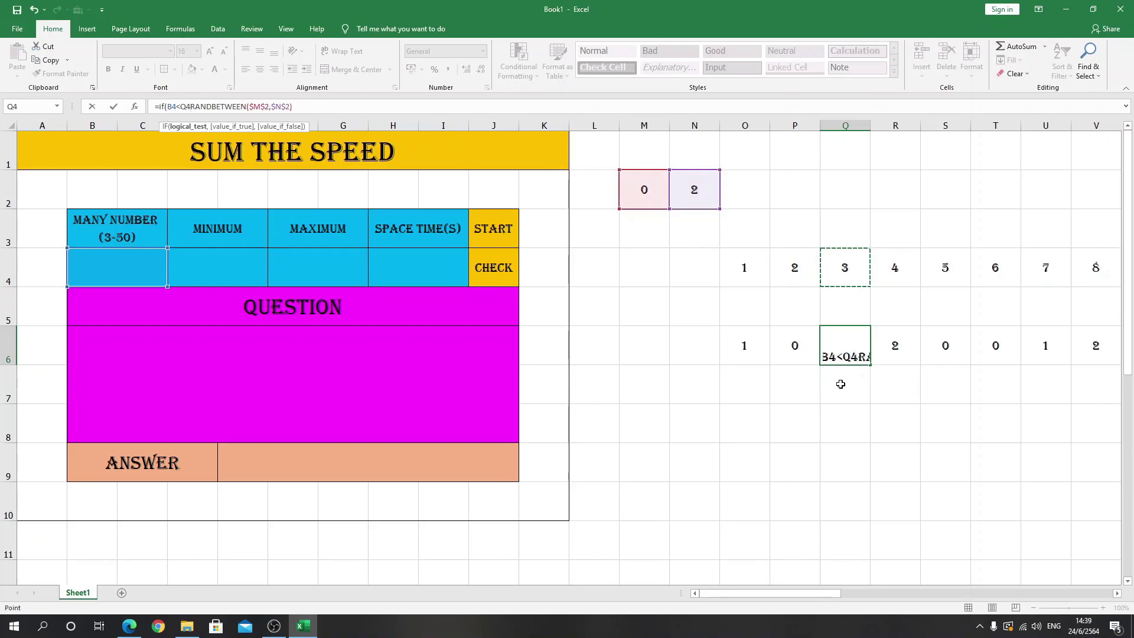
text(,0)
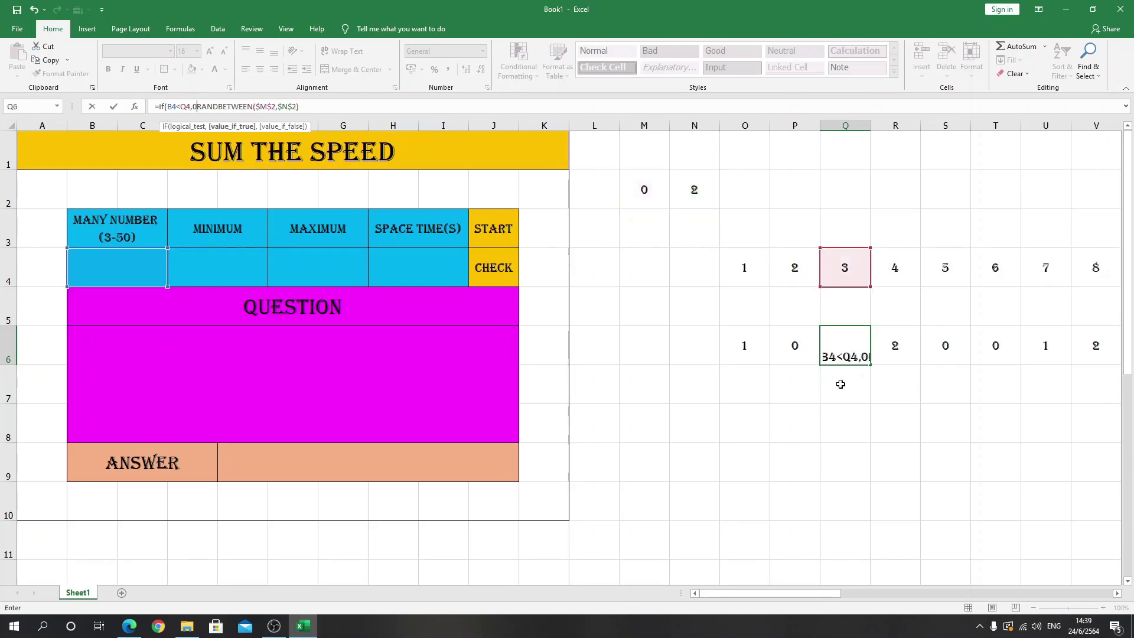
text(,)
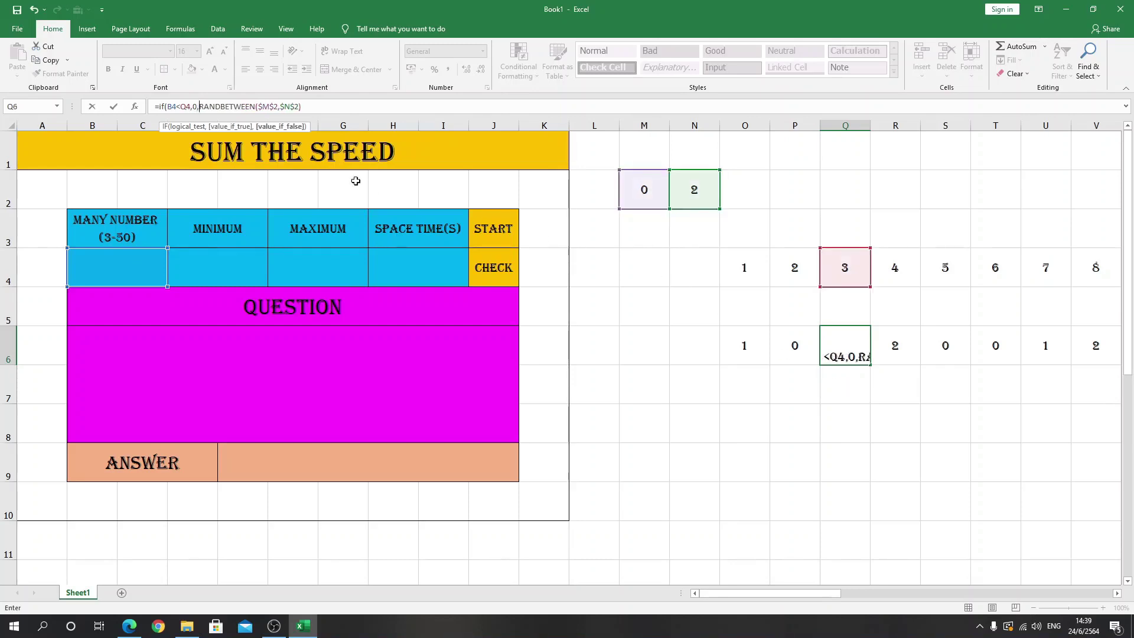
click(332, 108)
key(Return)
Add $ signs to lock the B4 and Q4 references in Q6's IF formula.
click(853, 358)
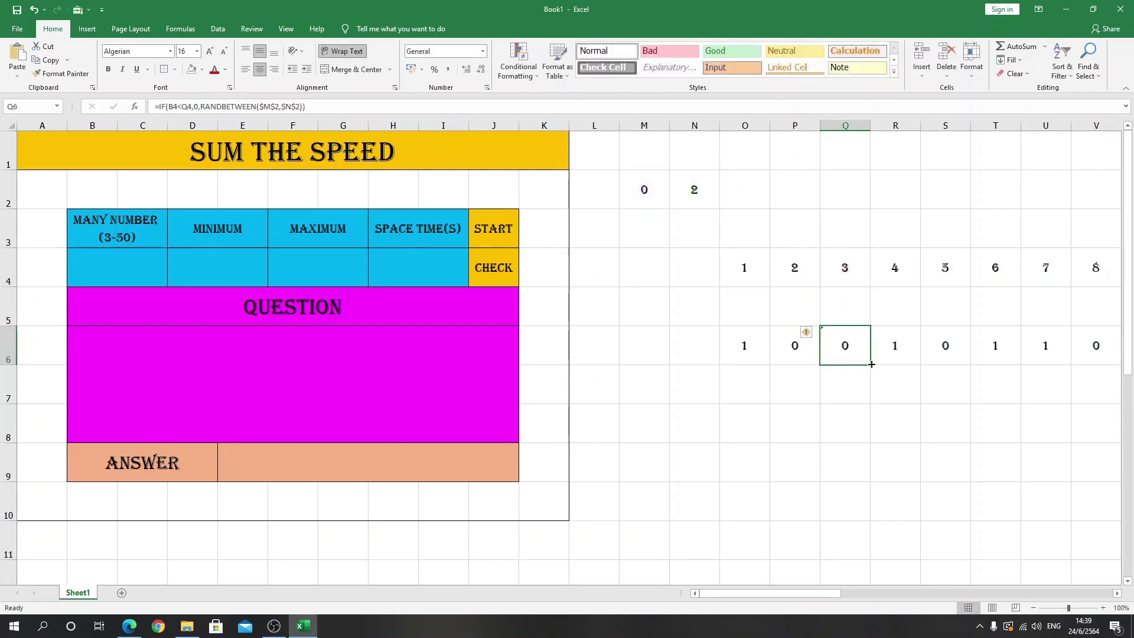
mouse_move(871, 364)
mouse_down()
mouse_move(847, 345)
mouse_move(168, 364)
mouse_up()
click(173, 108)
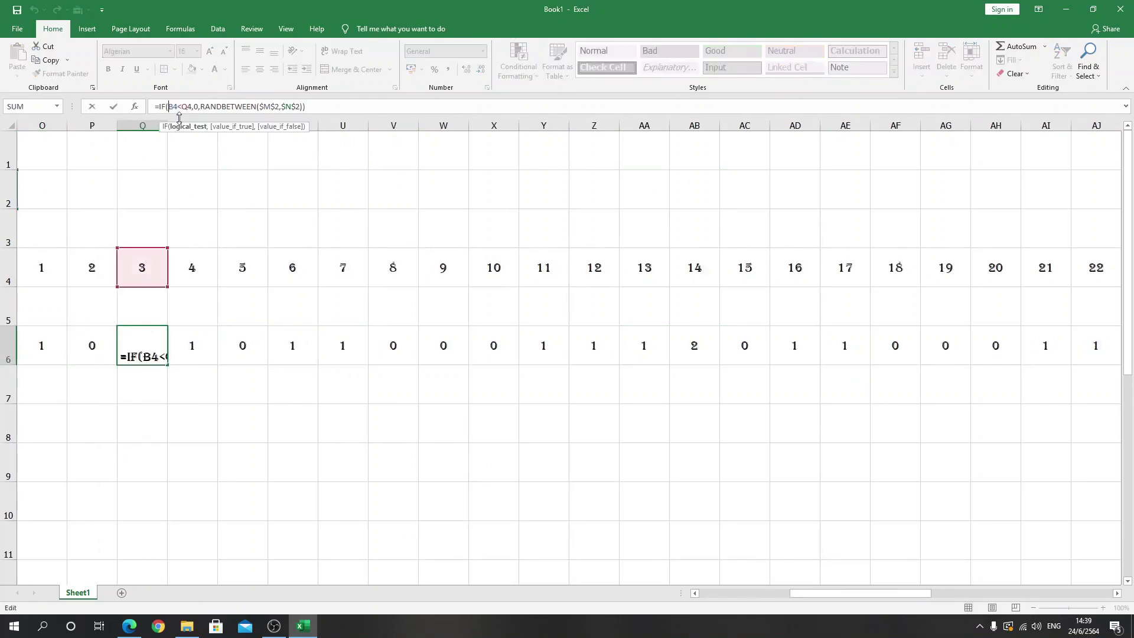
text($)
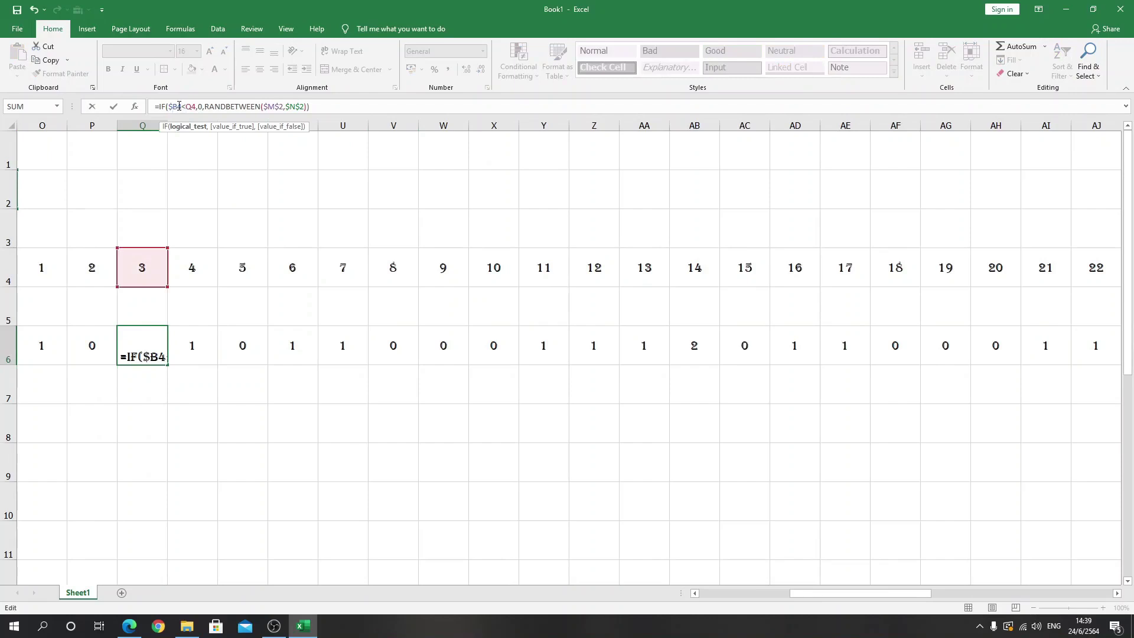
click(179, 107)
text($)
text($)
key(Right)
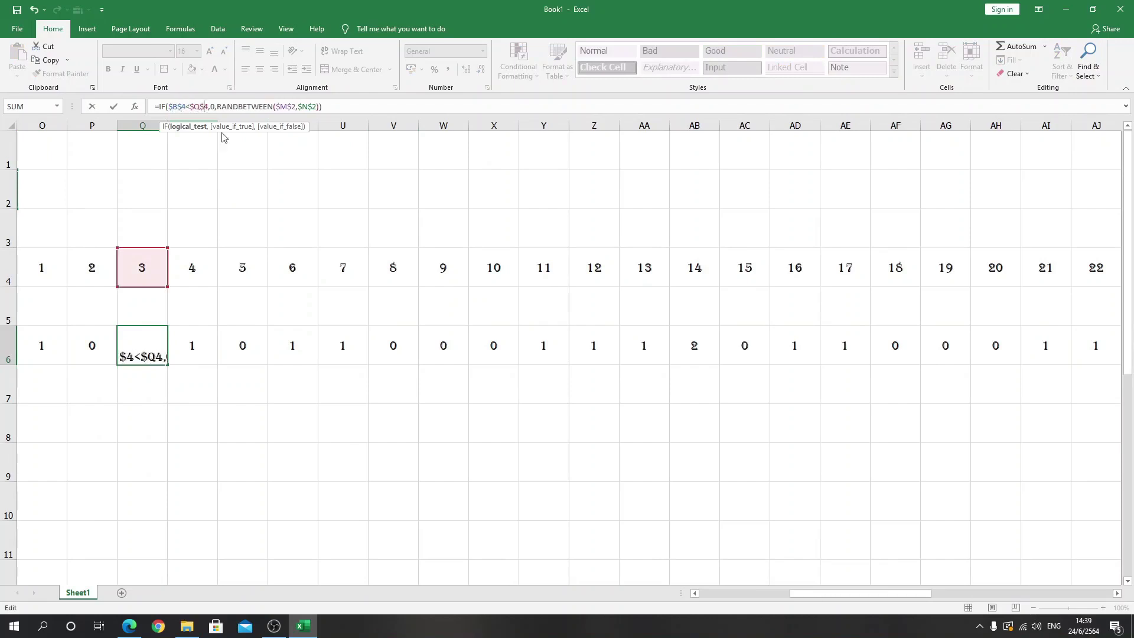
text($)
key(Return)
Fill the Q6 formula right across row 6 to column BL.
click(168, 346)
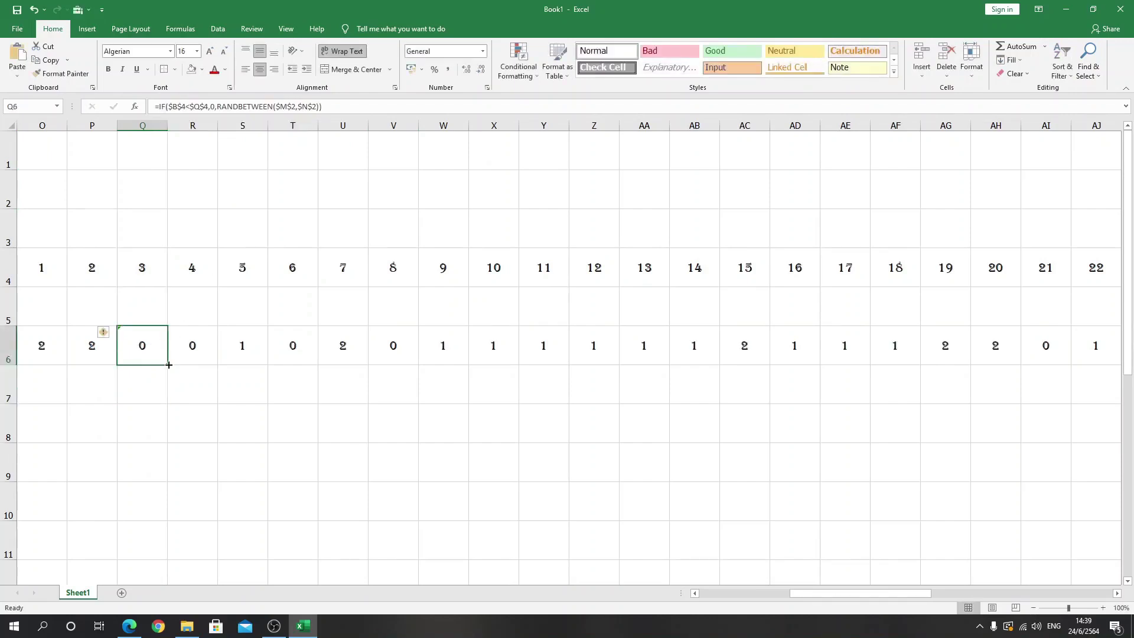
drag(168, 365, 1131, 367)
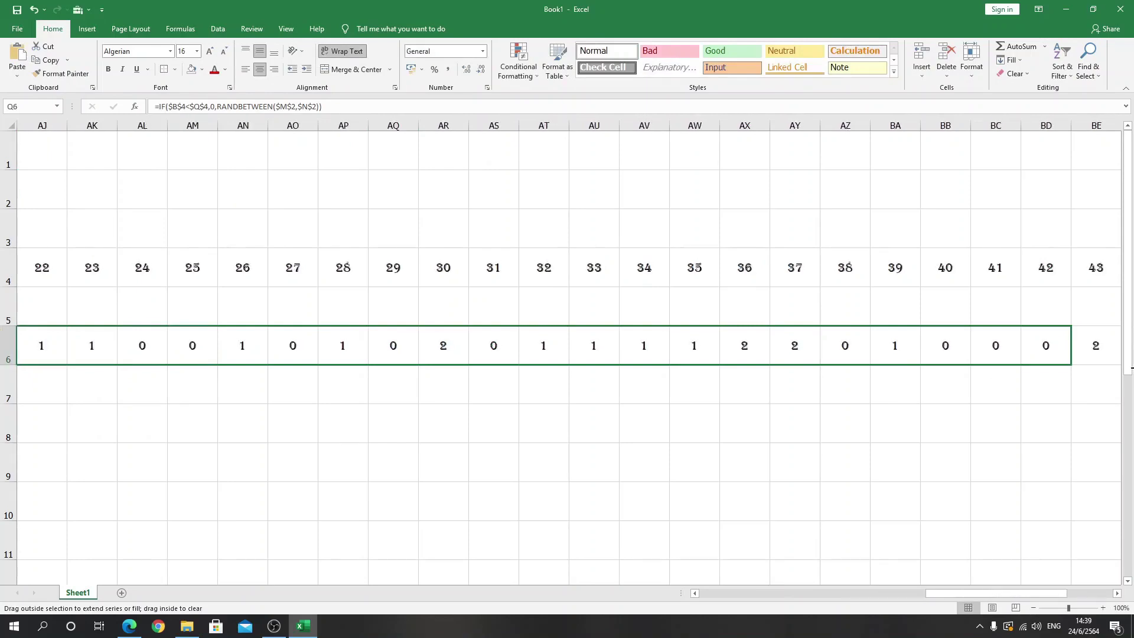
drag(1131, 368, 1066, 365)
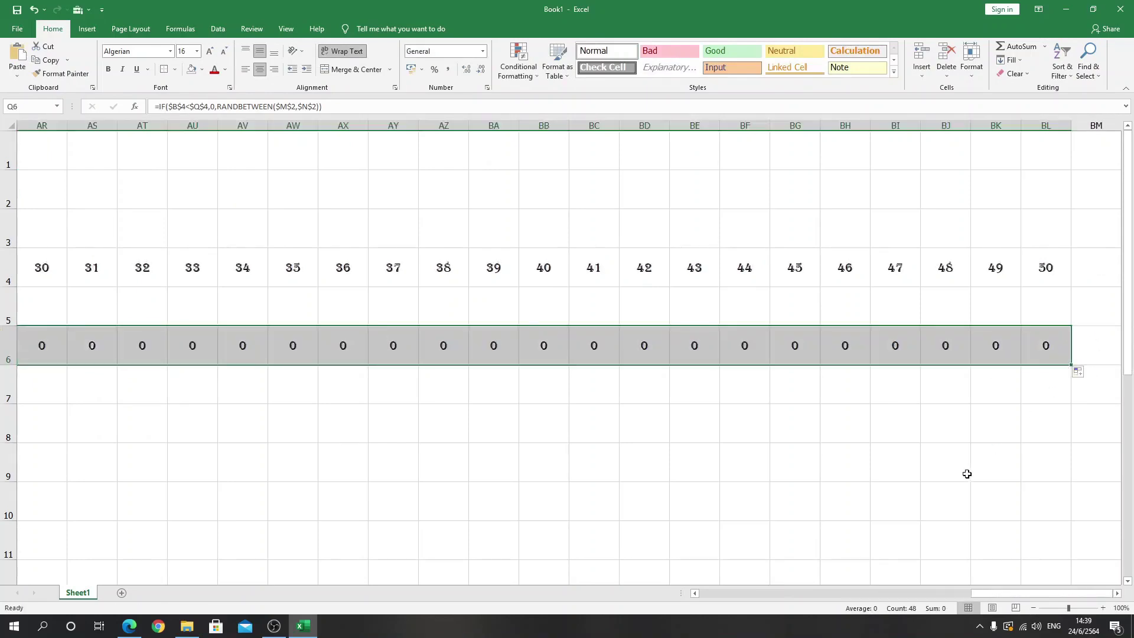
click(1021, 523)
drag(1043, 592, 724, 607)
Enter test settings: 45 in B4, minimum 8 in D4, maximum 20 in F4.
click(153, 274)
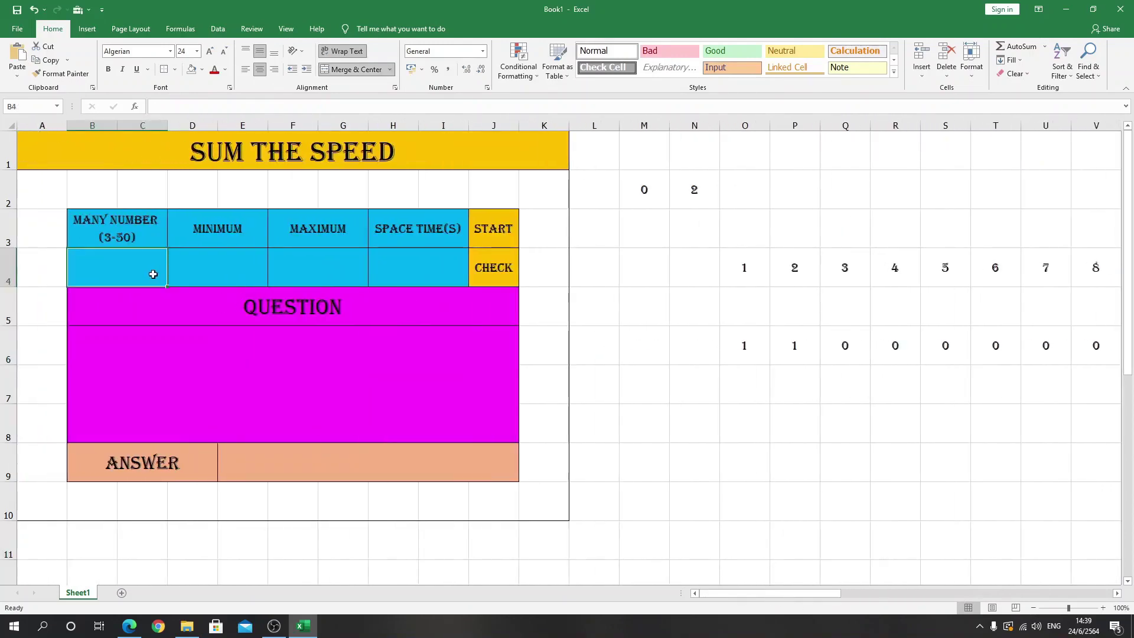
text(45)
key(Return)
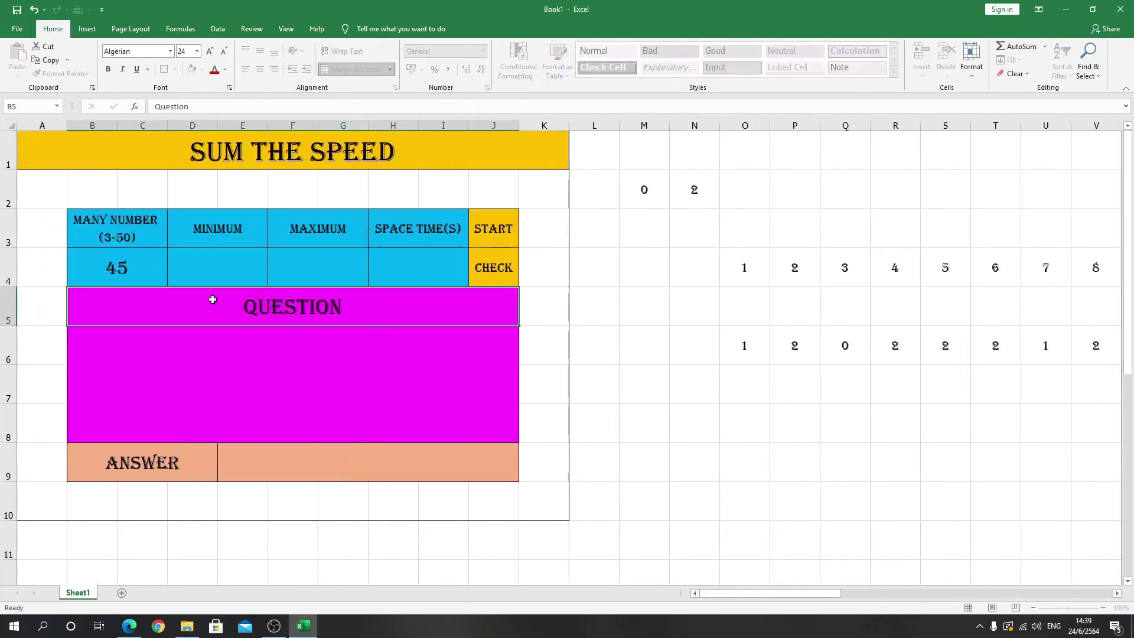
click(845, 463)
click(206, 268)
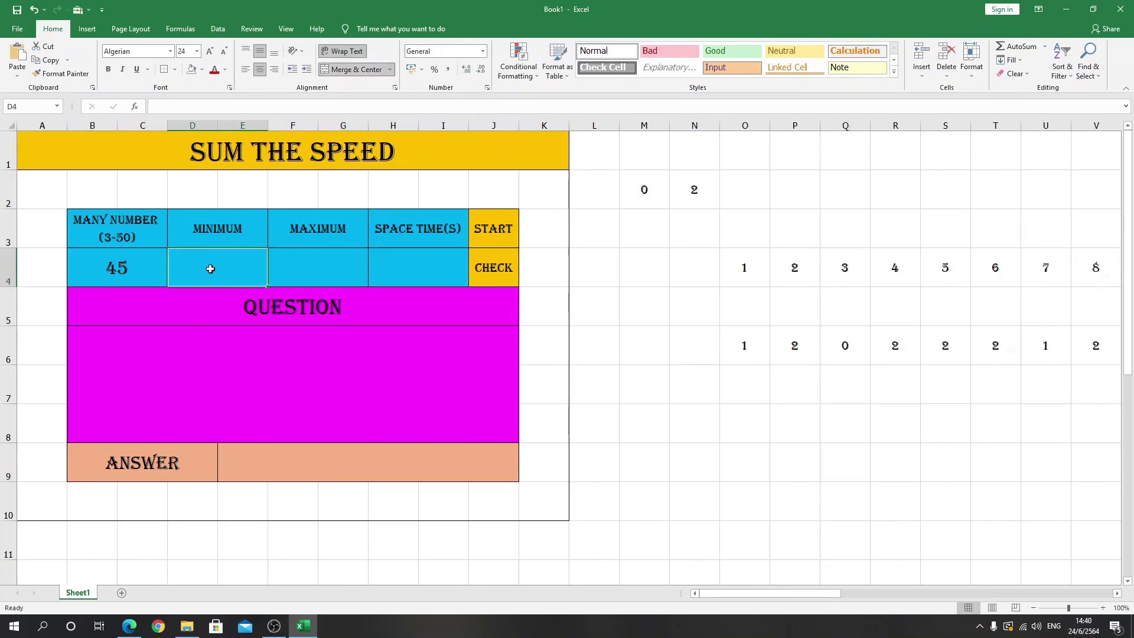
text(8)
key(Return)
click(306, 269)
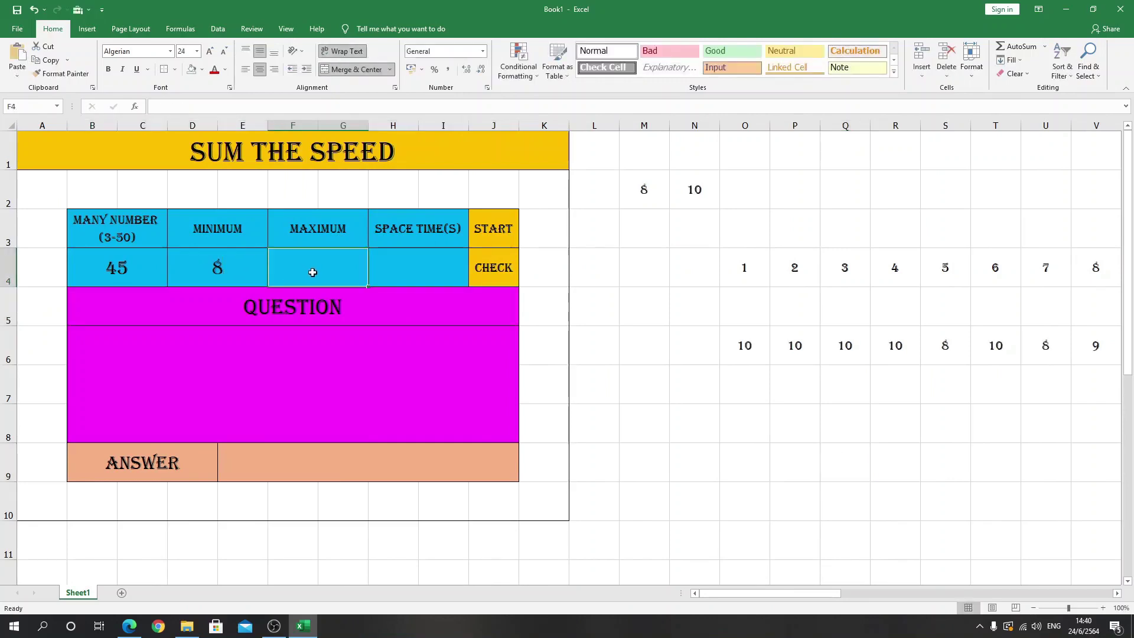
text(20)
key(Return)
click(833, 469)
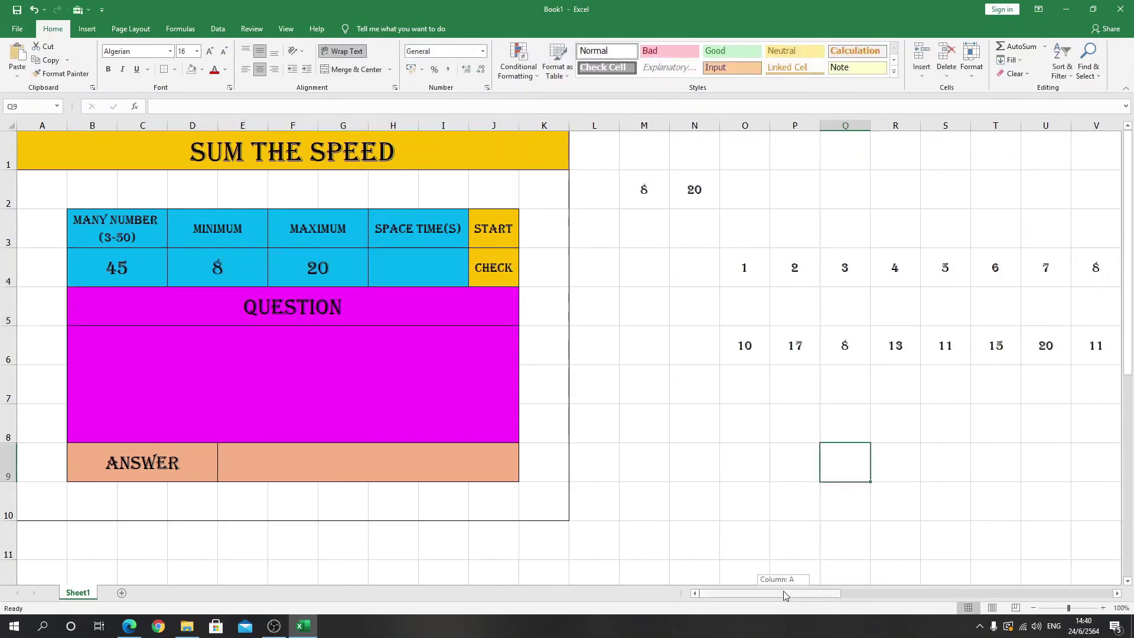
Scroll right to check the row 6 random values, then scroll back.
drag(784, 595, 1092, 590)
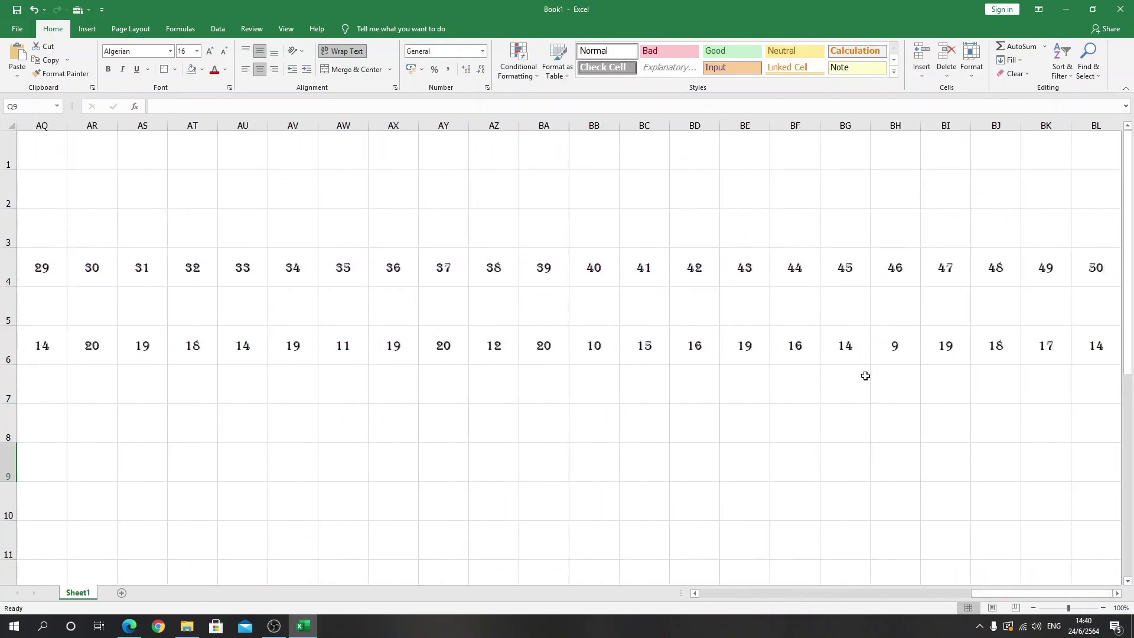
click(845, 359)
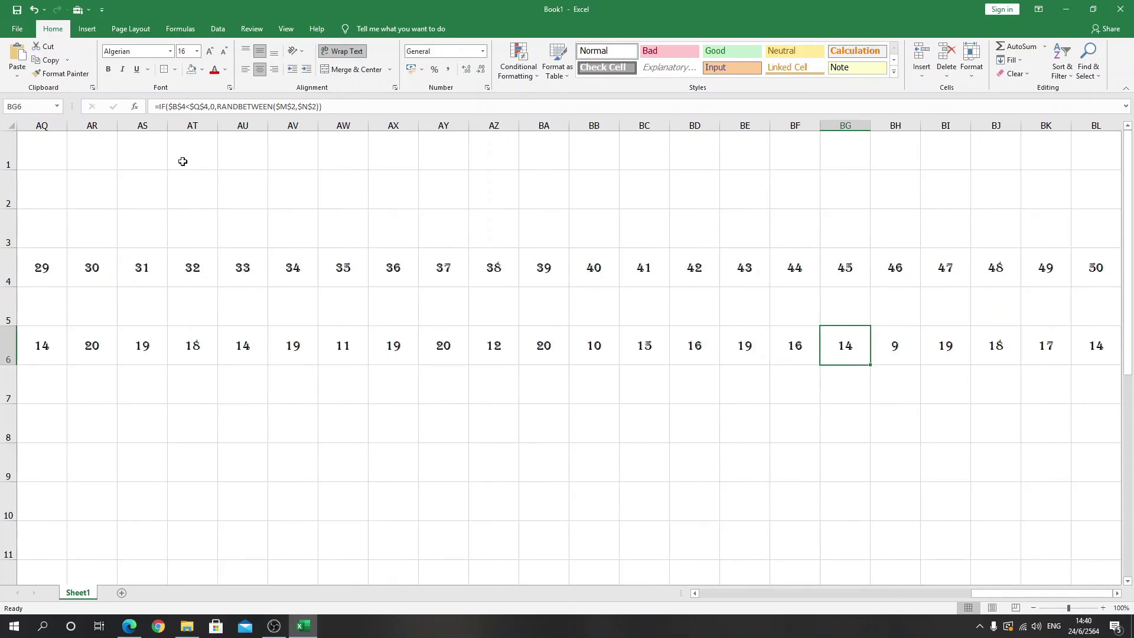
drag(978, 596, 704, 596)
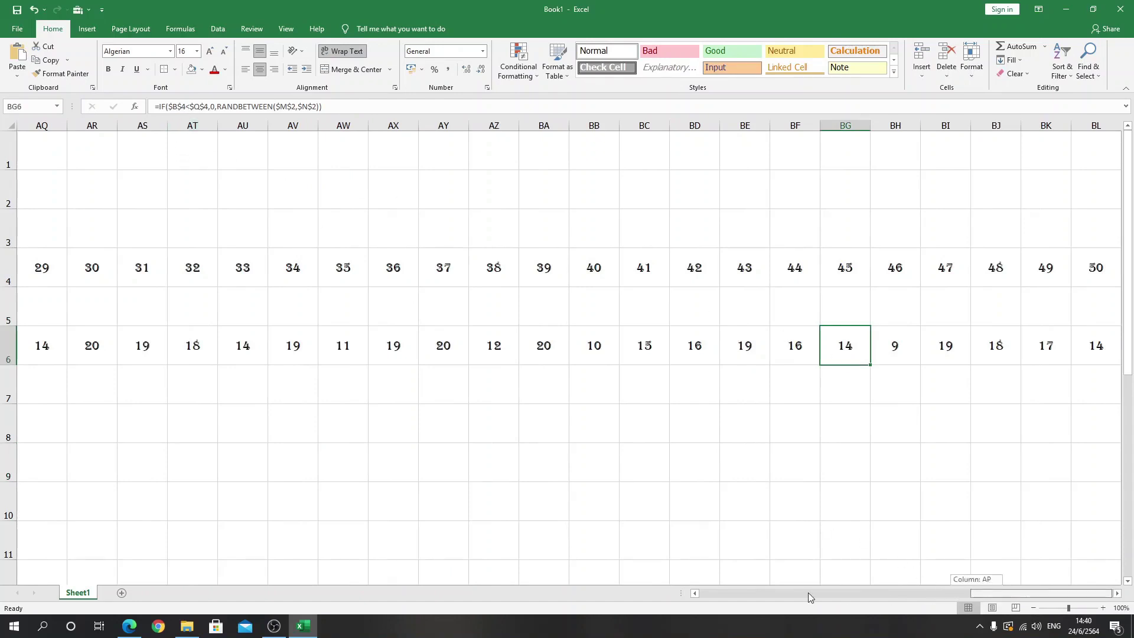
click(734, 356)
Remove the $ signs from Q4 in Q6's formula and refill row 6 through BL.
click(847, 351)
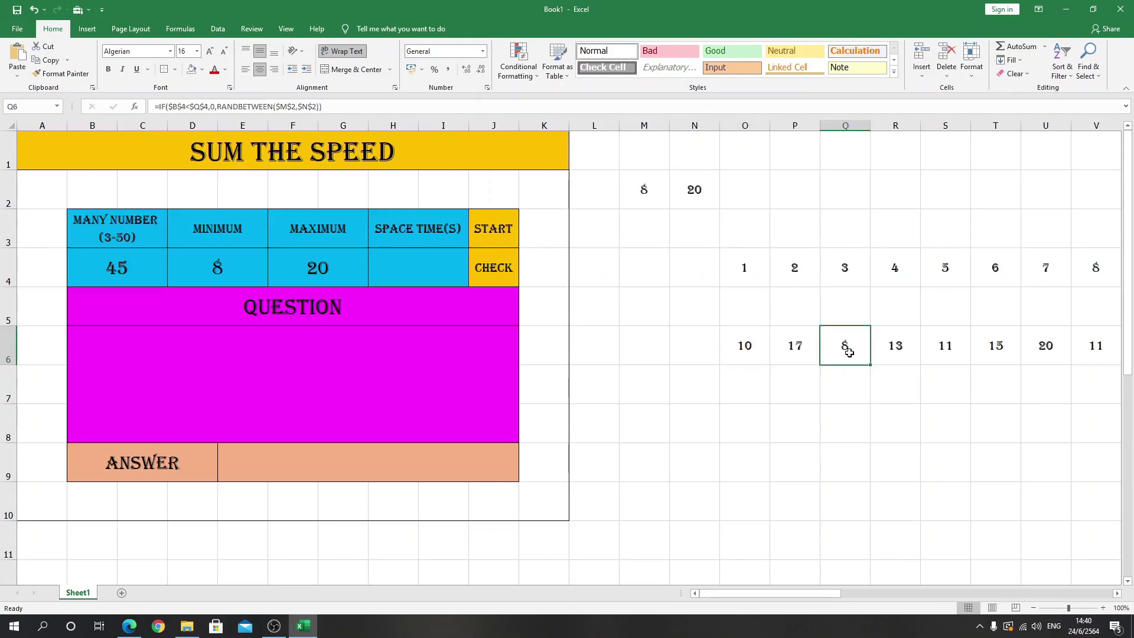
click(203, 107)
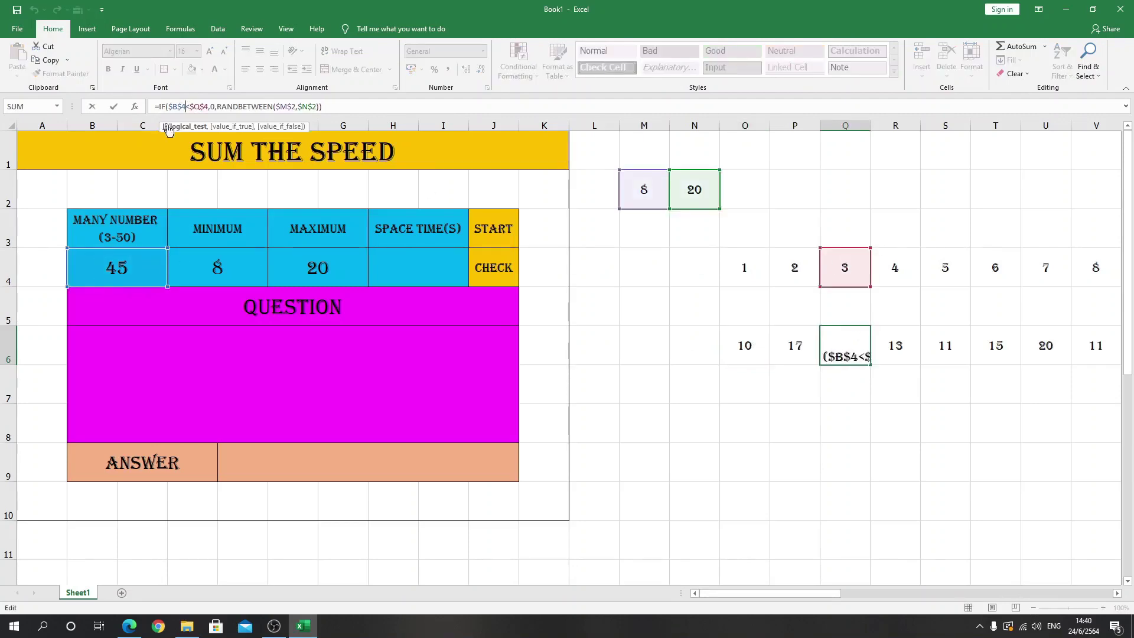
click(191, 109)
key(Delete)
key(Delete)
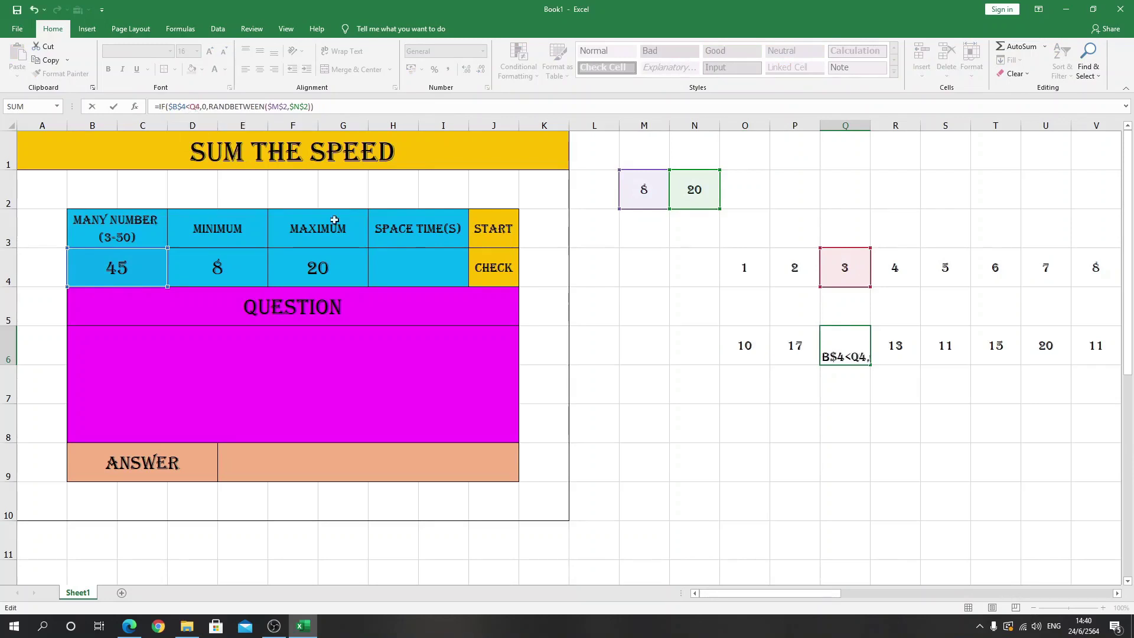
key(Return)
click(857, 354)
mouse_move(864, 368)
mouse_down()
mouse_move(1131, 366)
mouse_move(1088, 362)
mouse_up()
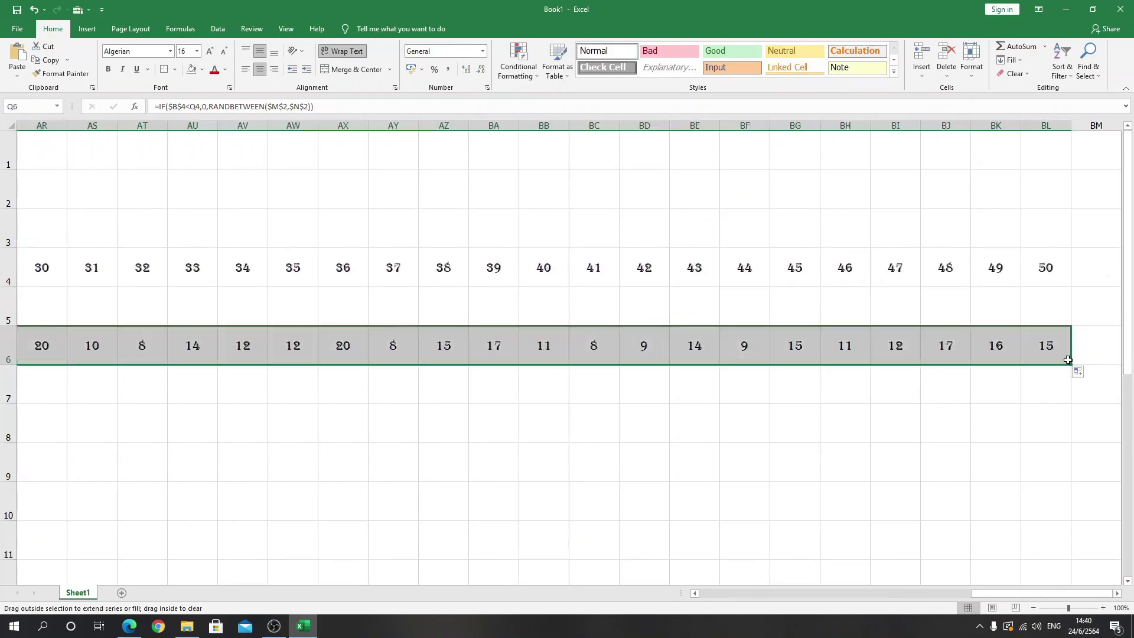
Check that positions 46–50 in row 6 now show 0.
click(1028, 440)
mouse_move(858, 355)
mouse_down()
mouse_move(1008, 337)
mouse_move(1046, 347)
mouse_up()
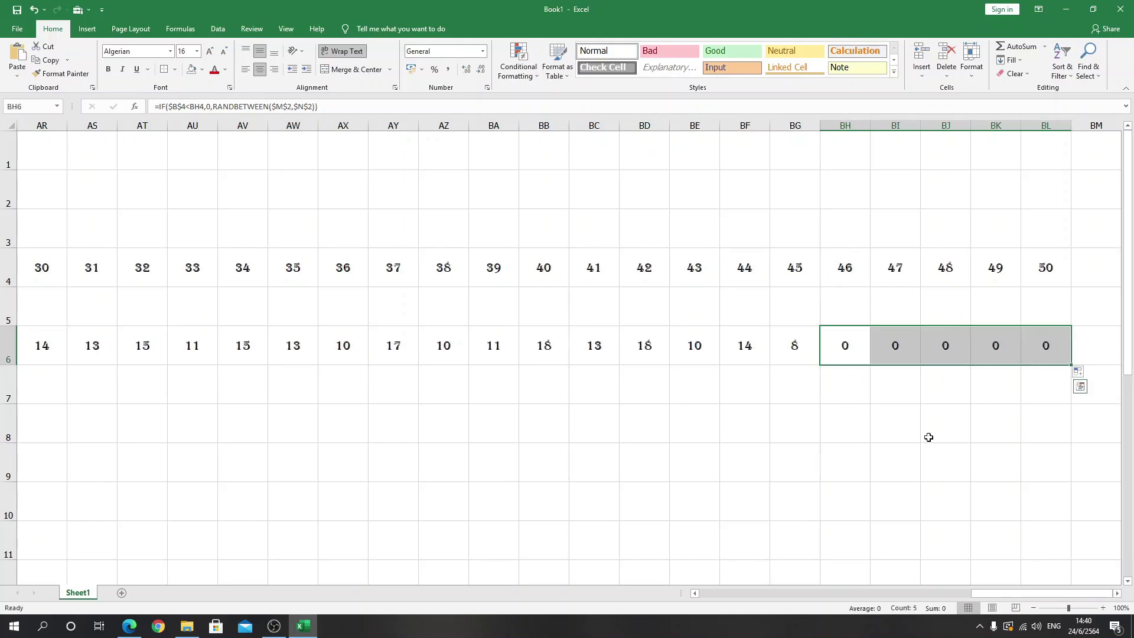
click(903, 456)
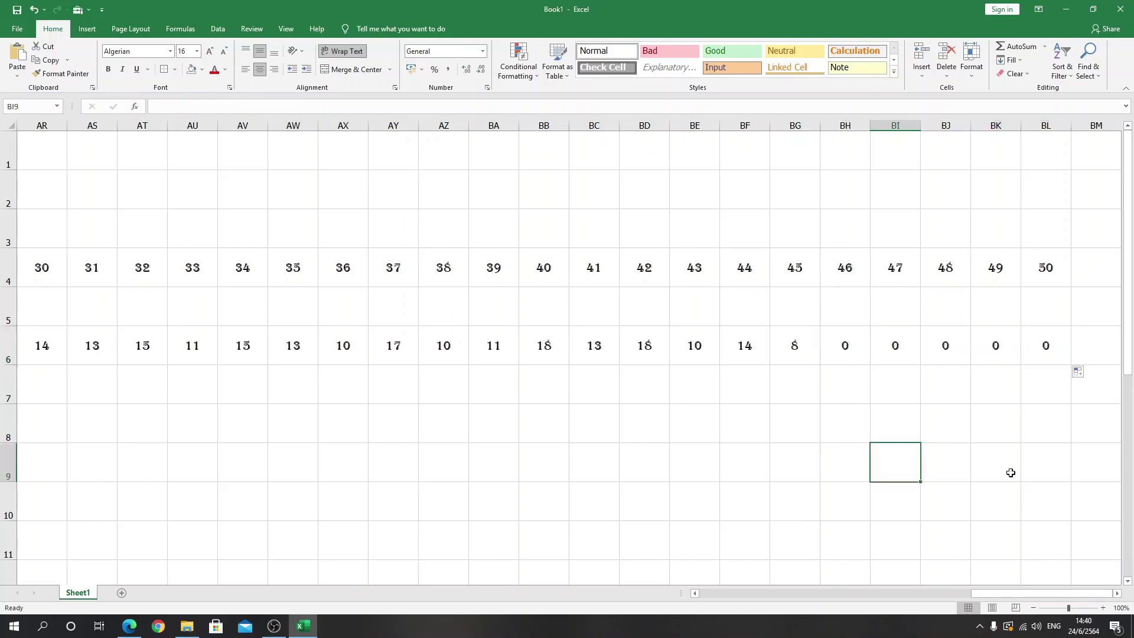
drag(1013, 593, 739, 630)
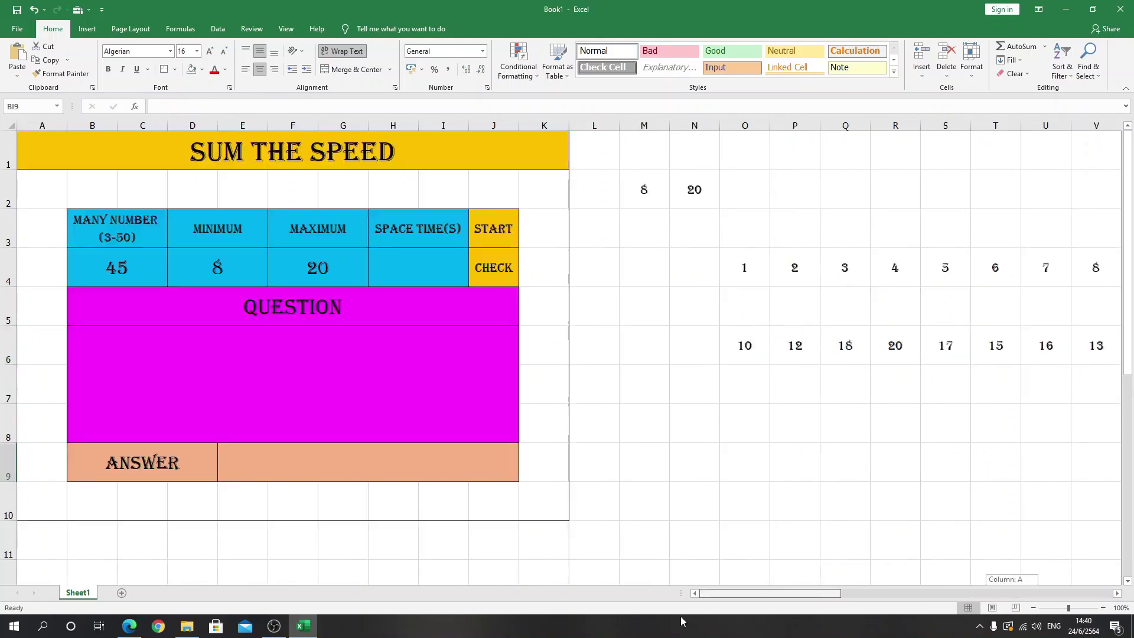
click(711, 473)
Copy the row 6 random numbers and paste them as values into row 5 from O5.
mouse_move(738, 339)
mouse_down()
mouse_move(1130, 336)
mouse_move(1067, 354)
mouse_up()
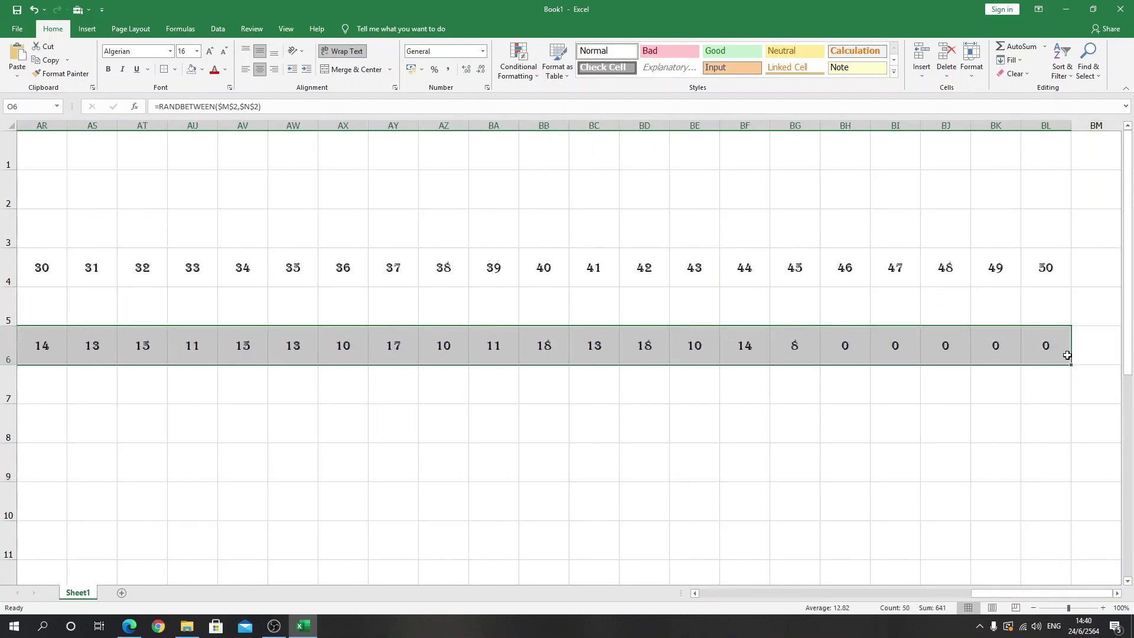
key(ctrl+c)
drag(1016, 593, 732, 608)
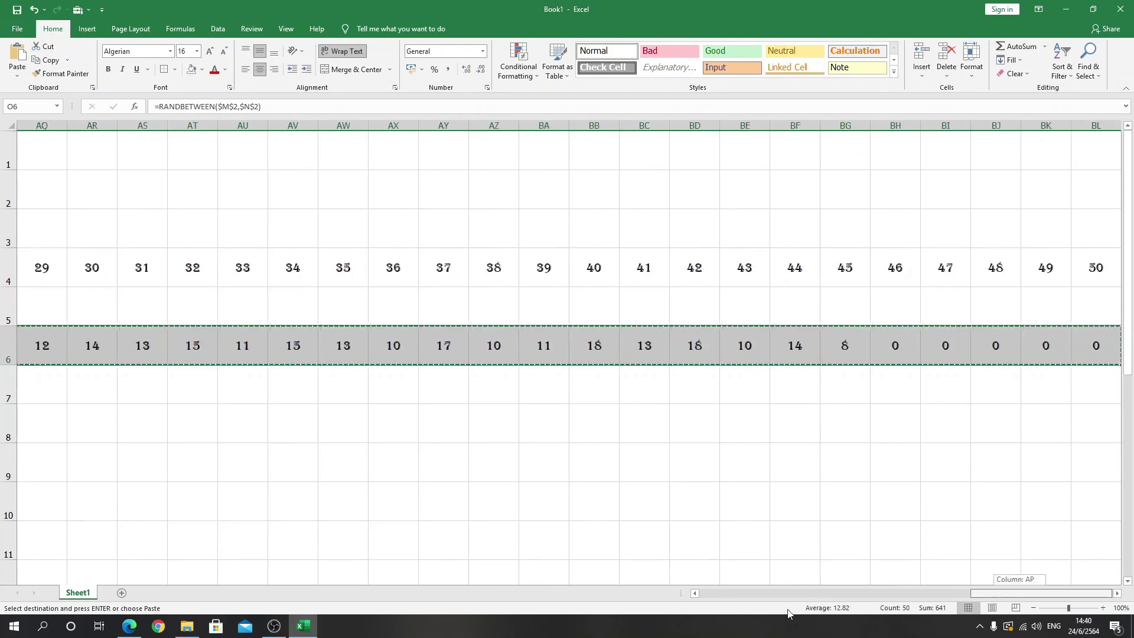
click(754, 306)
right_click(754, 306)
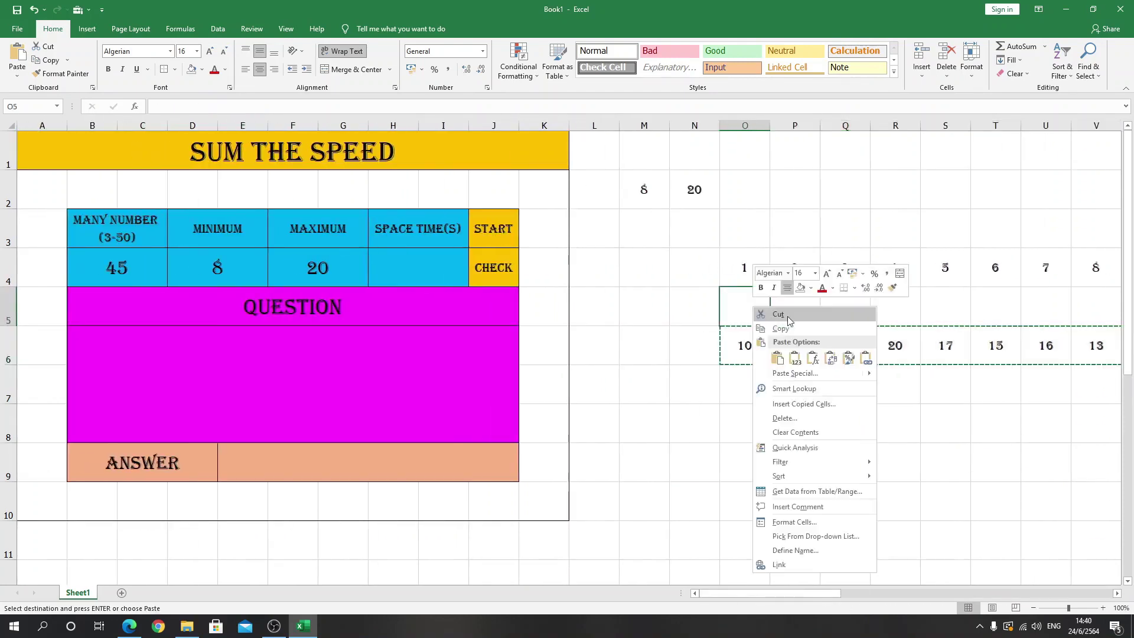
click(794, 355)
click(818, 475)
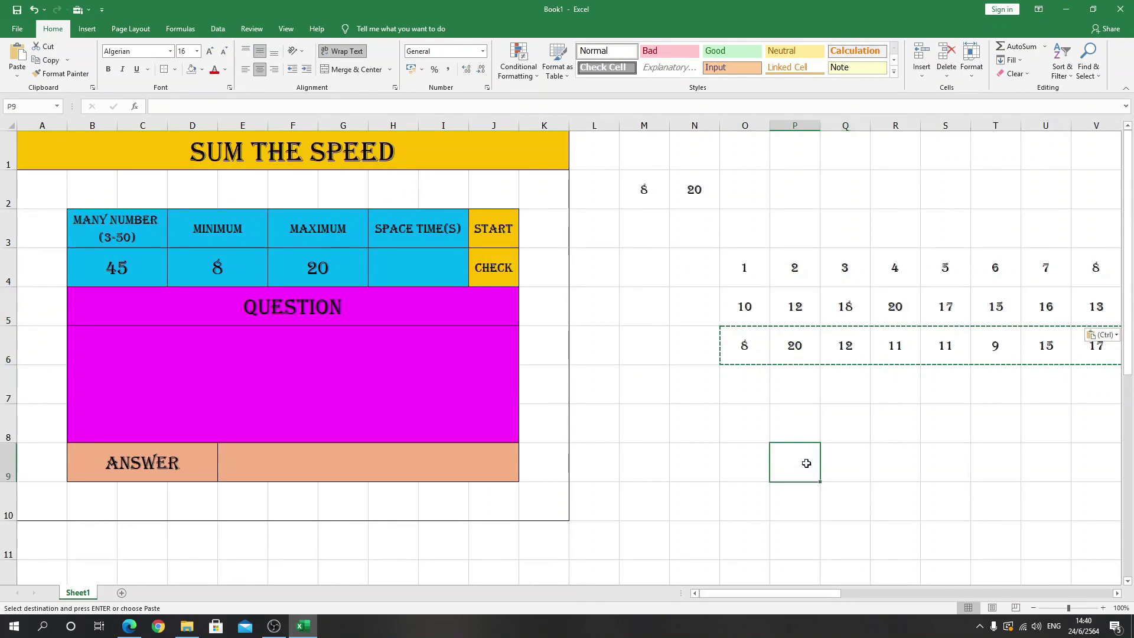
Enter =SUM(O5:BL5) in M5, totalling 641.
click(653, 307)
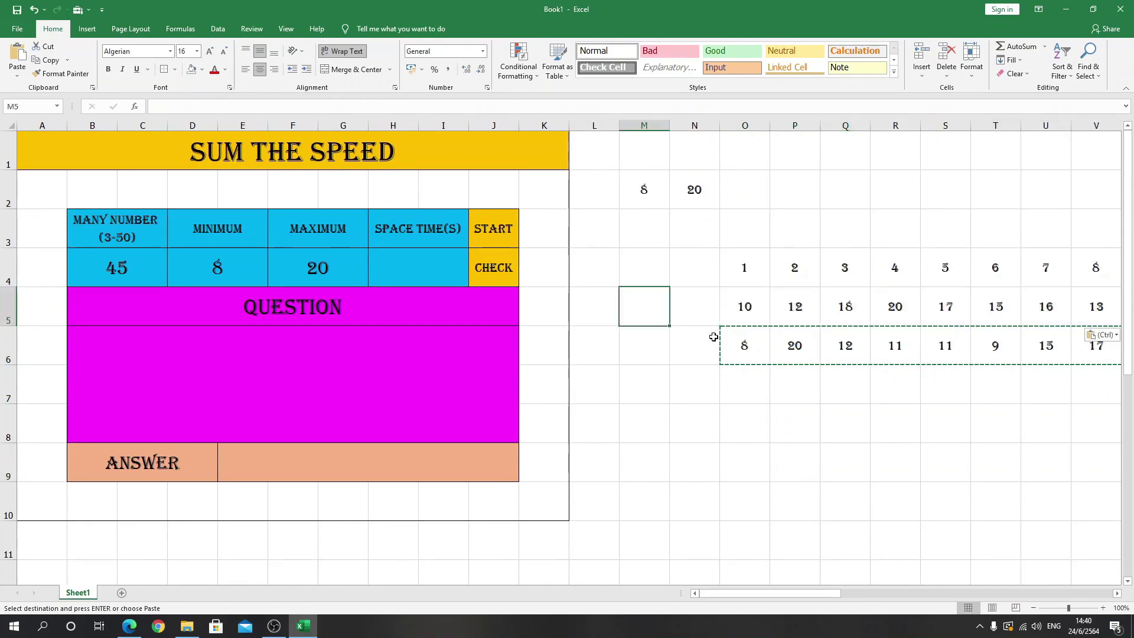
text(=sum()
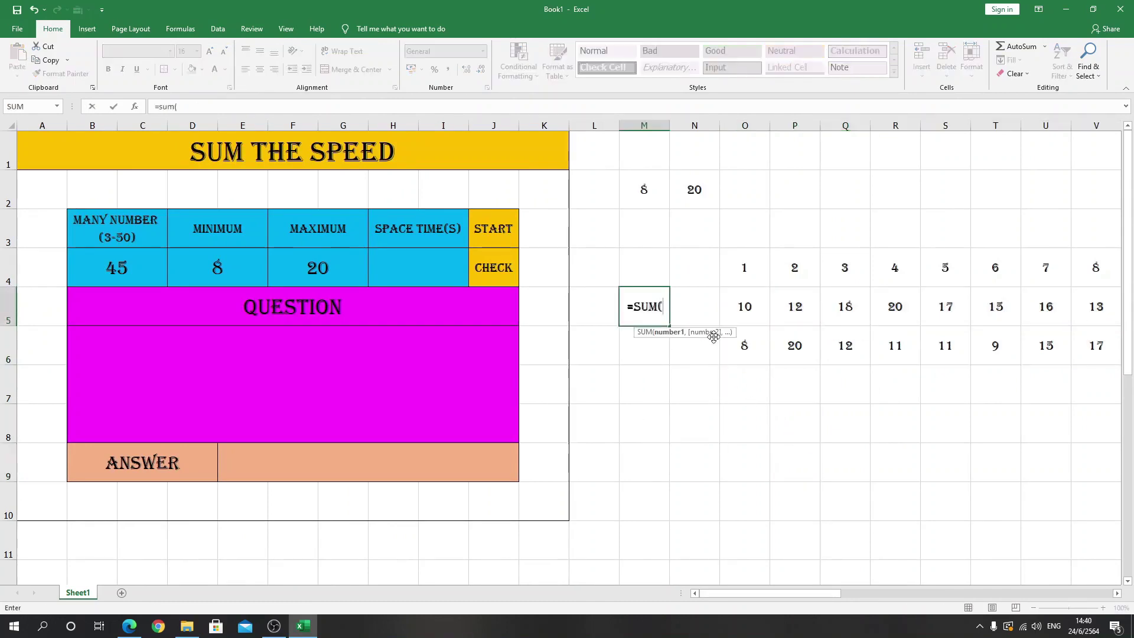
drag(725, 304, 1130, 302)
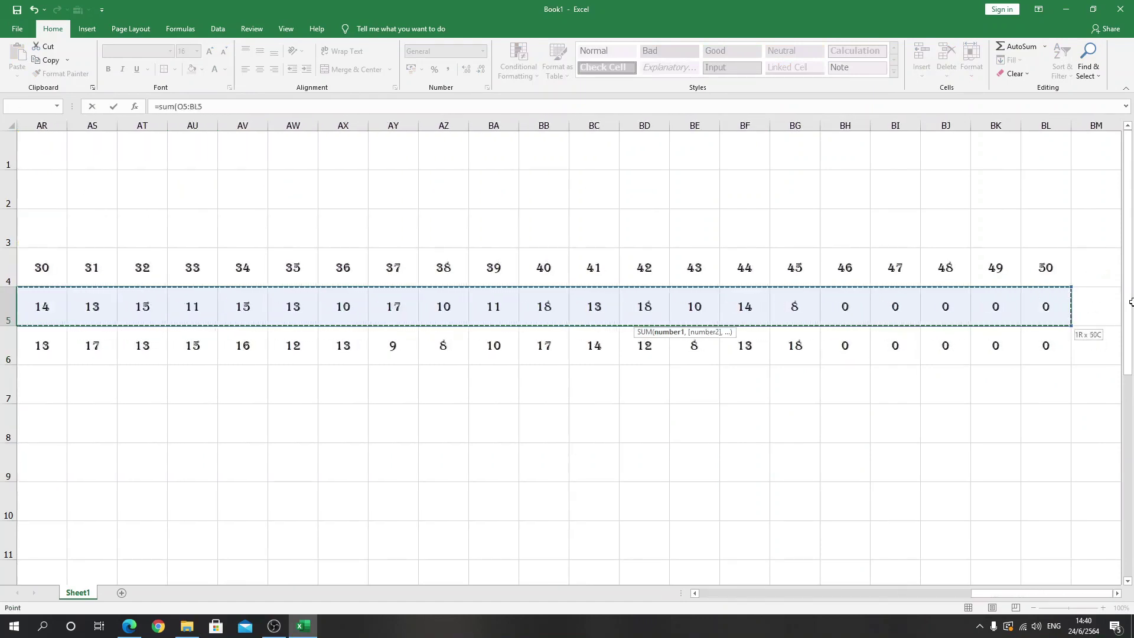
drag(1130, 303, 1057, 312)
text())
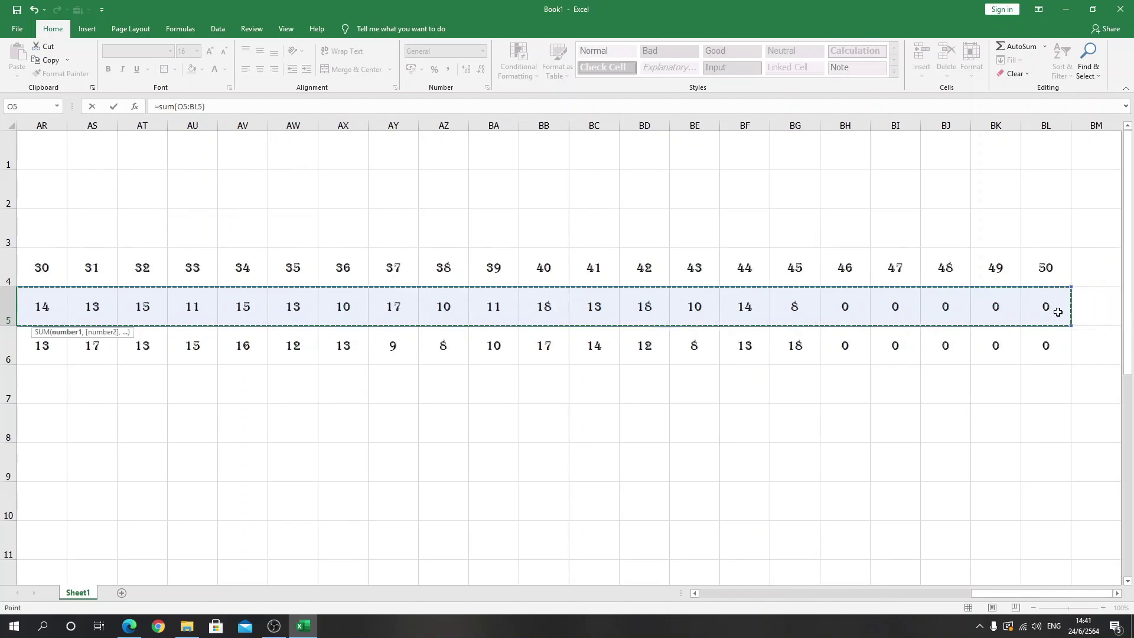
key(Return)
drag(830, 593, 716, 593)
click(553, 314)
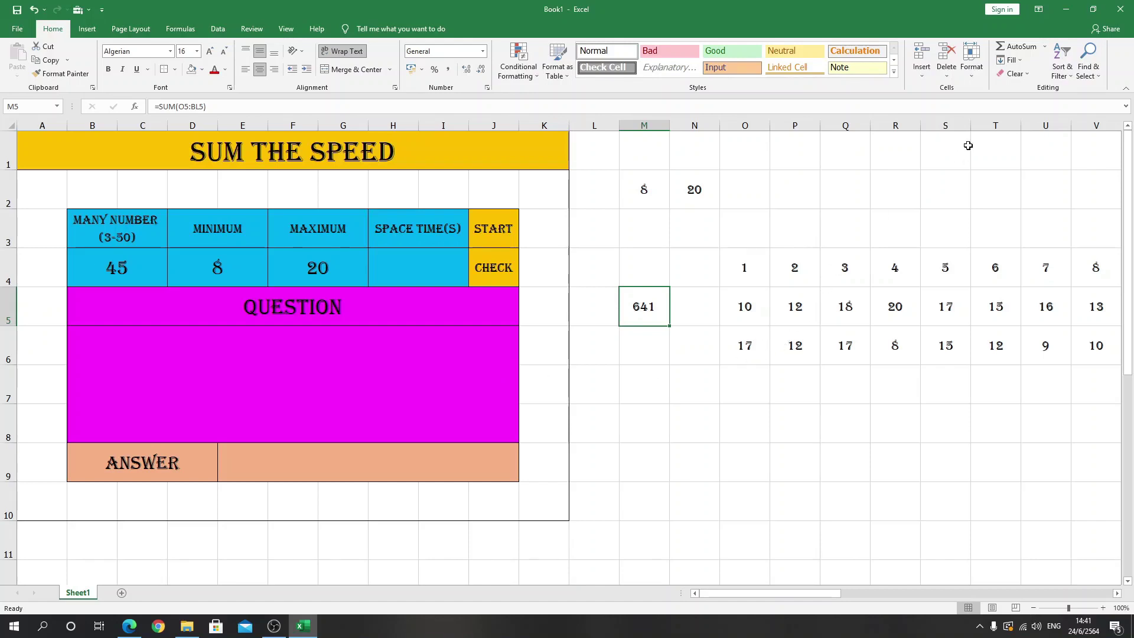
click(827, 149)
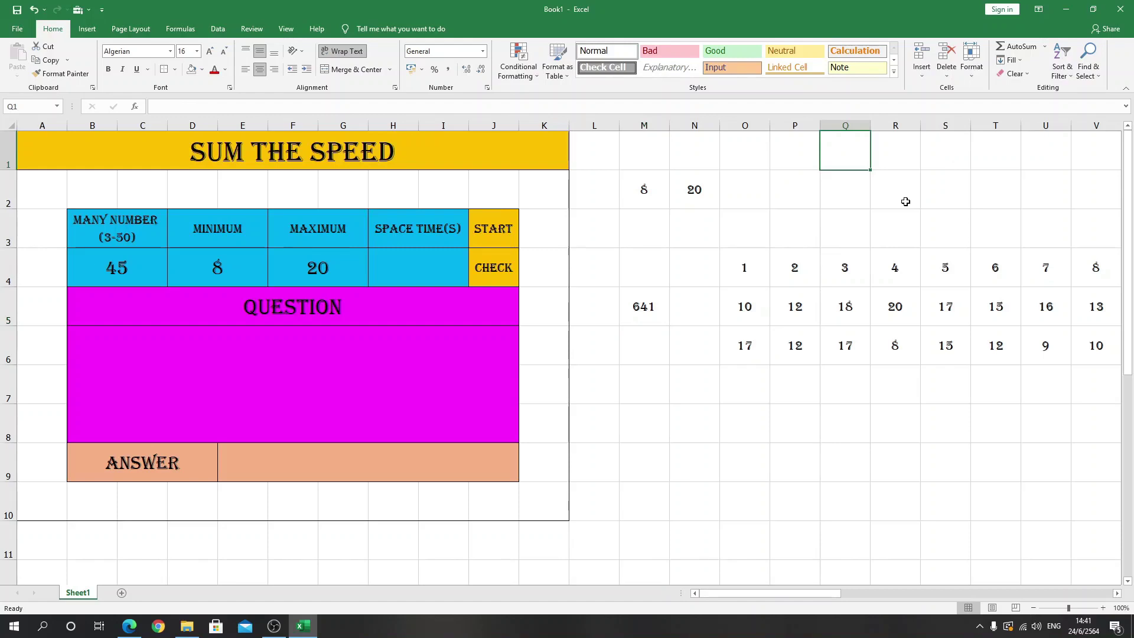
Enter =NOW() in Q1 and format it as General, showing 44371.61211.
text(=nio)
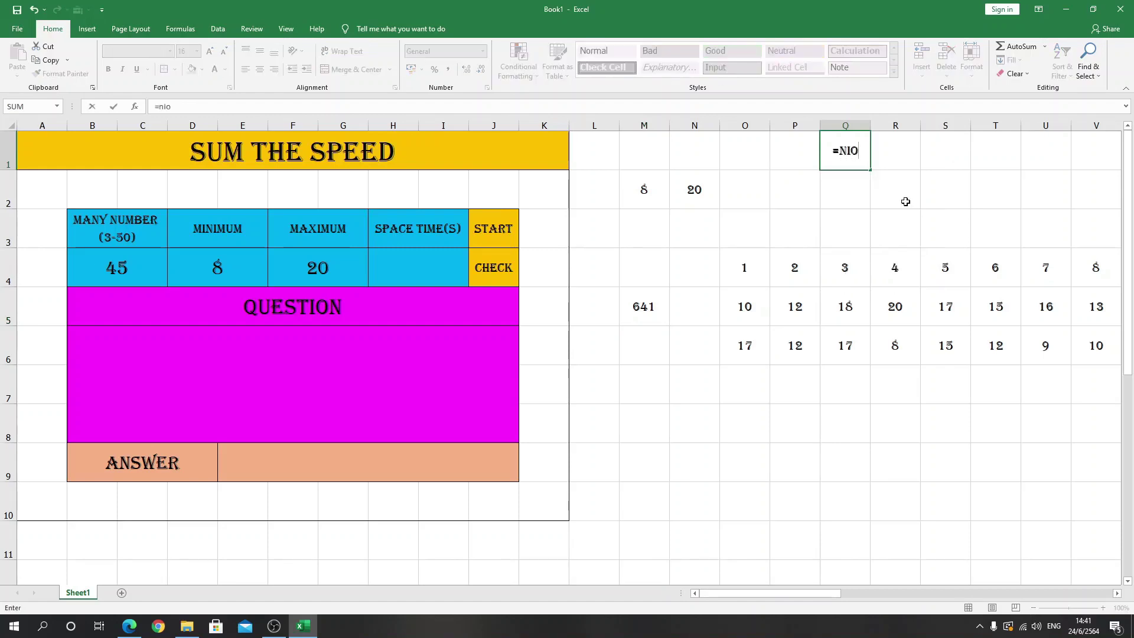
key(BackSpace)
key(BackSpace)
text(ow())
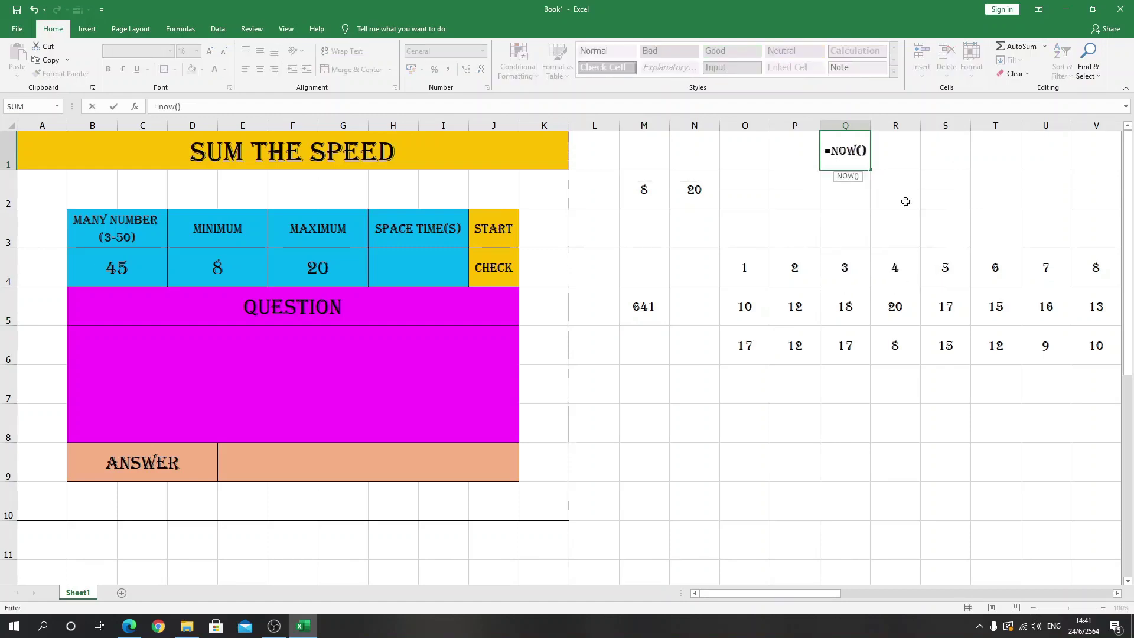
key(ctrl+Return)
key(Return)
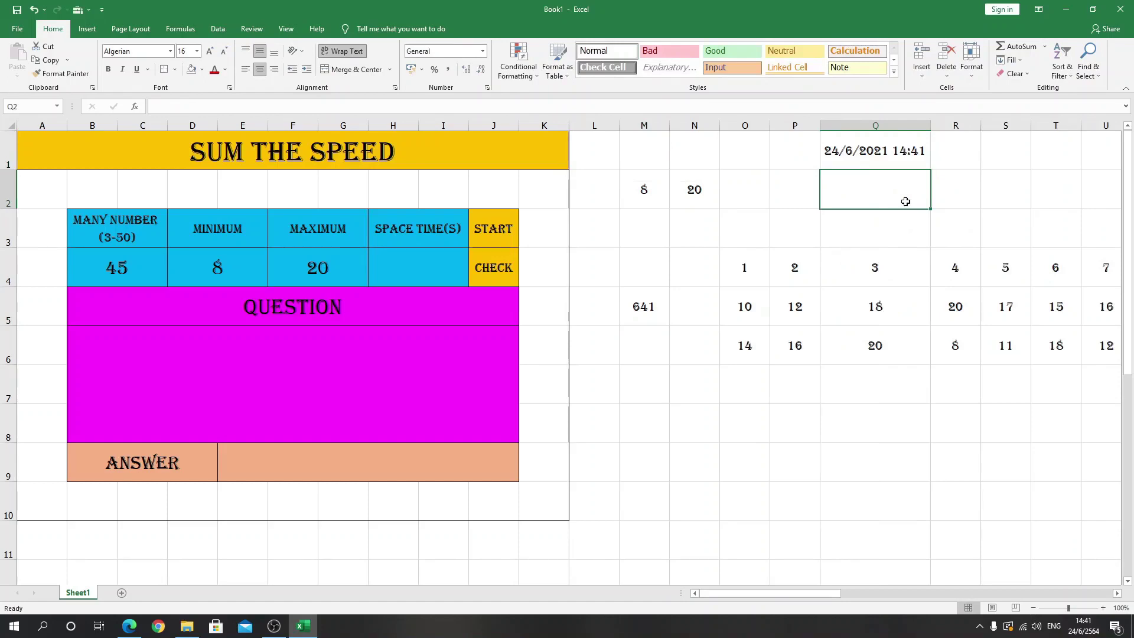
click(912, 155)
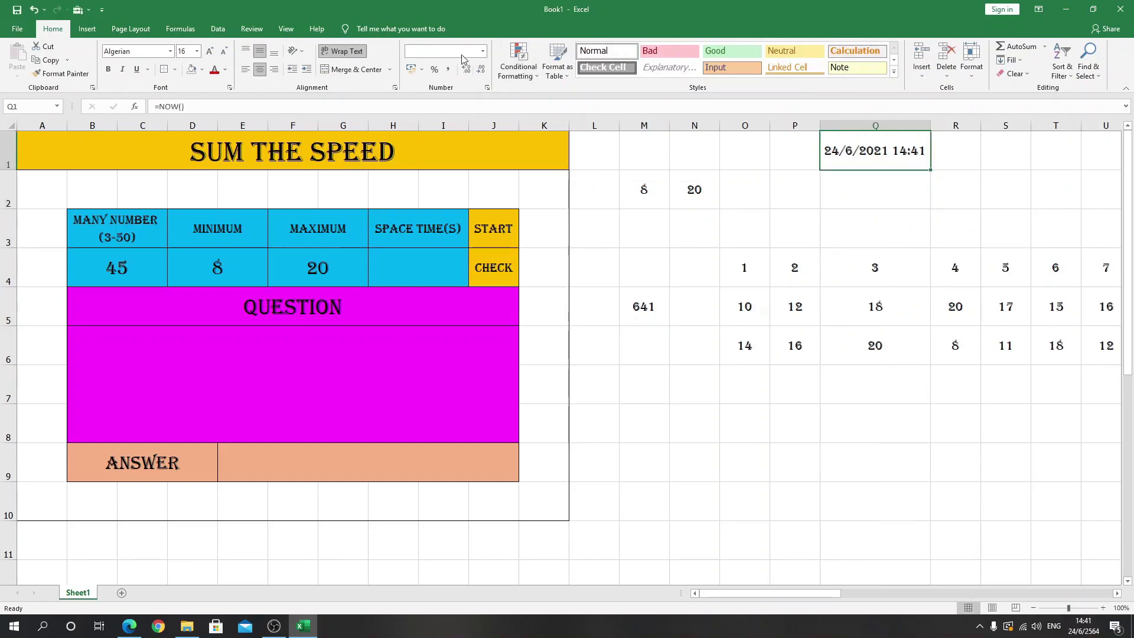
click(483, 51)
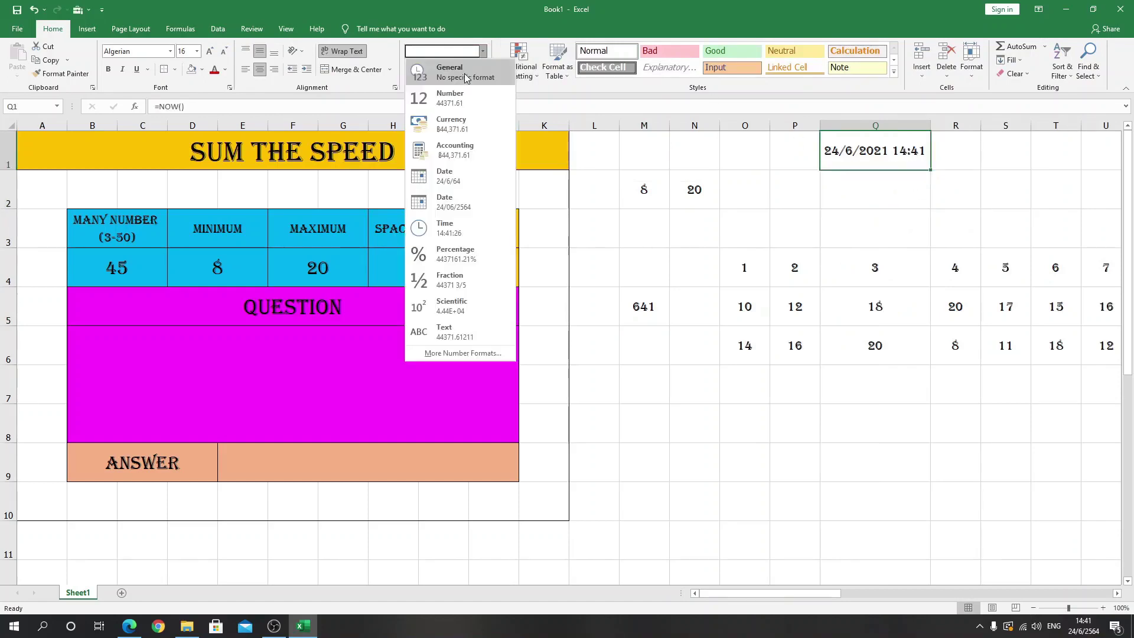
click(466, 79)
click(942, 209)
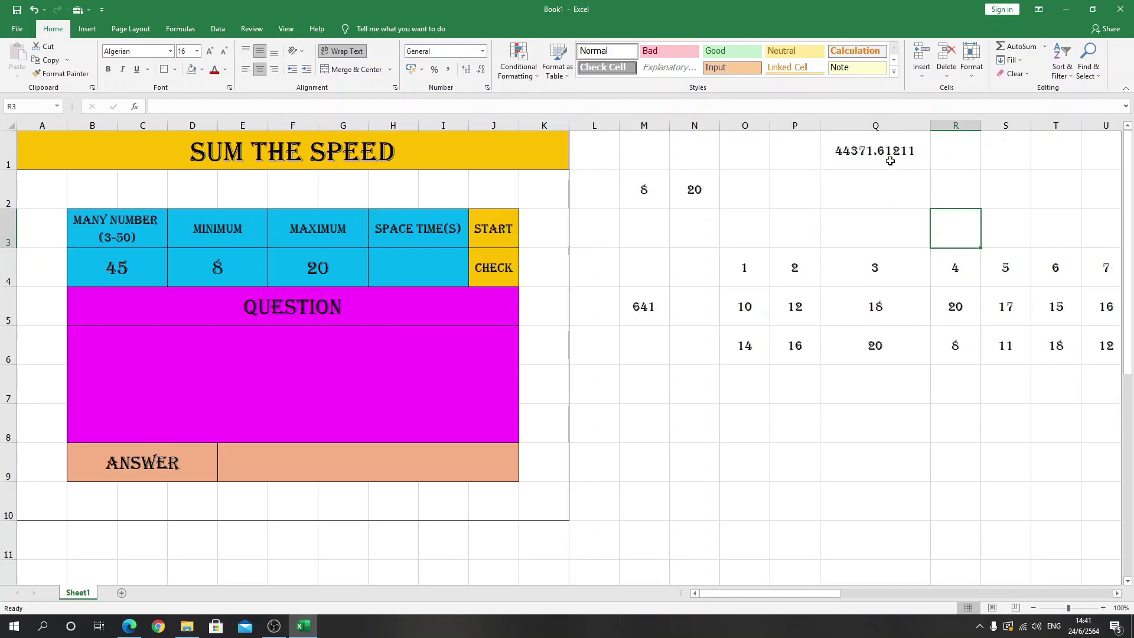
Paste Q1's timestamp as a fixed value into Q2, then move Q1:Q2 to M8:M9.
right_click(890, 161)
click(902, 185)
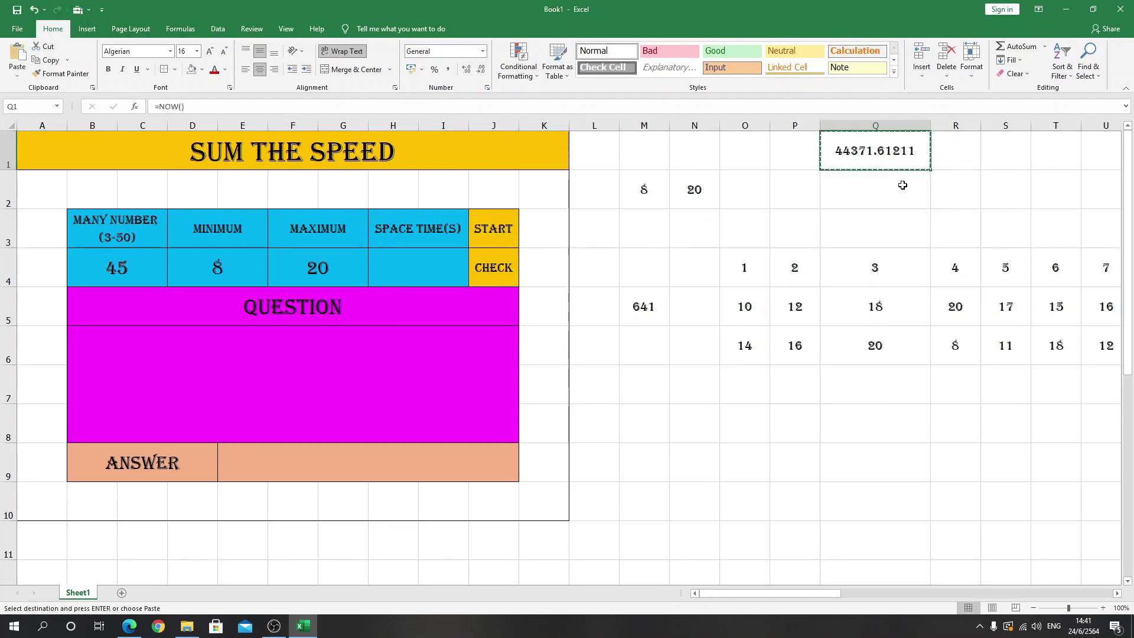
right_click(875, 198)
click(915, 252)
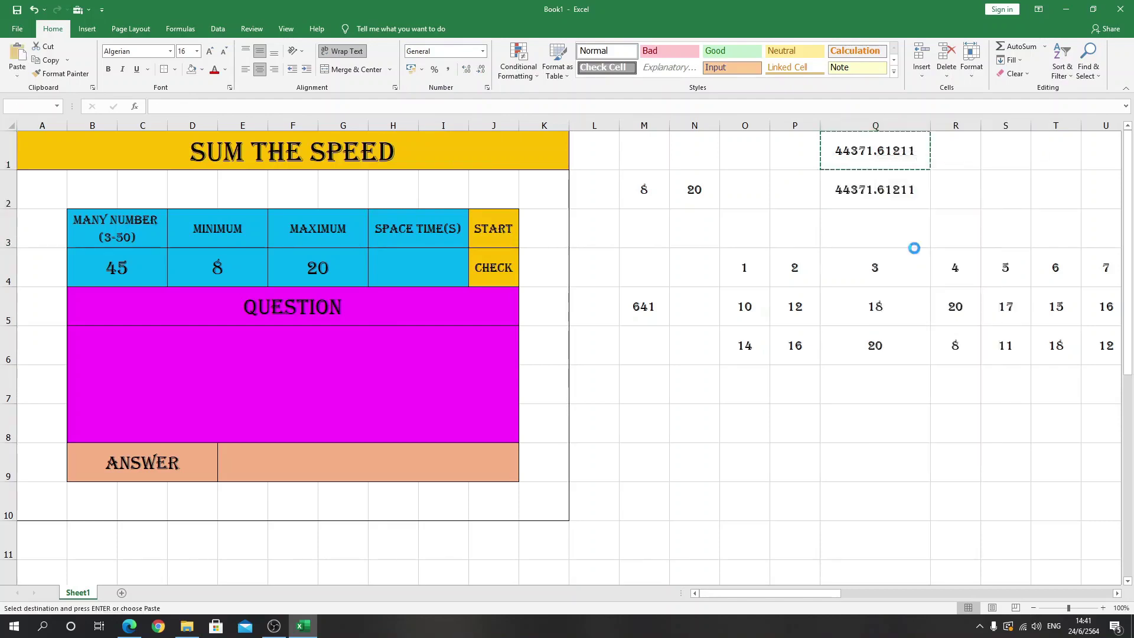
click(917, 411)
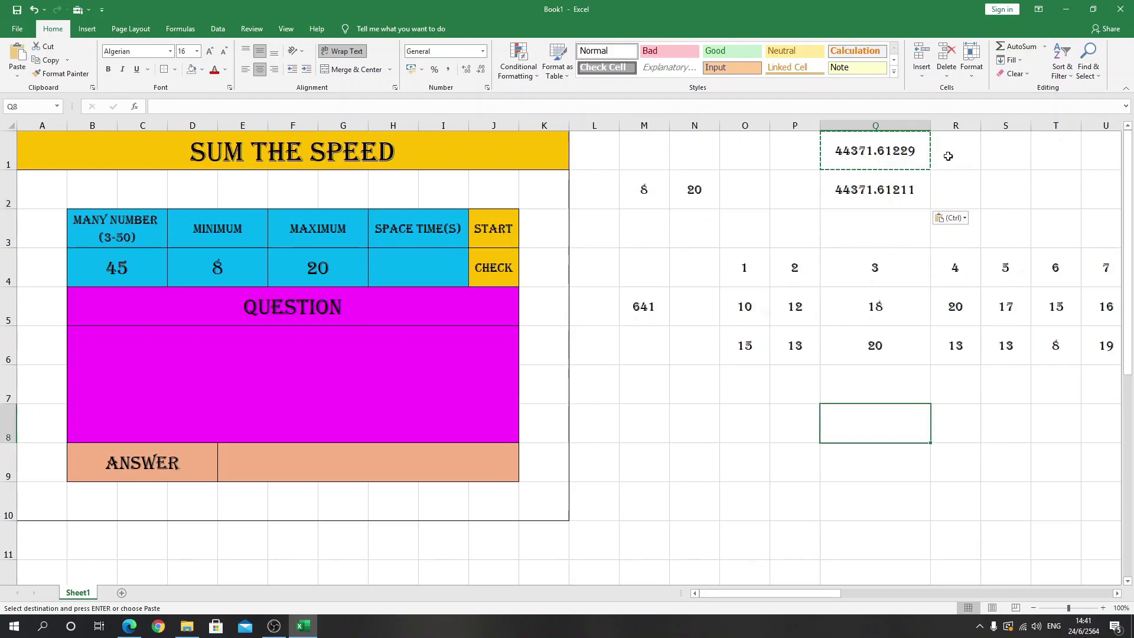
drag(902, 145, 897, 188)
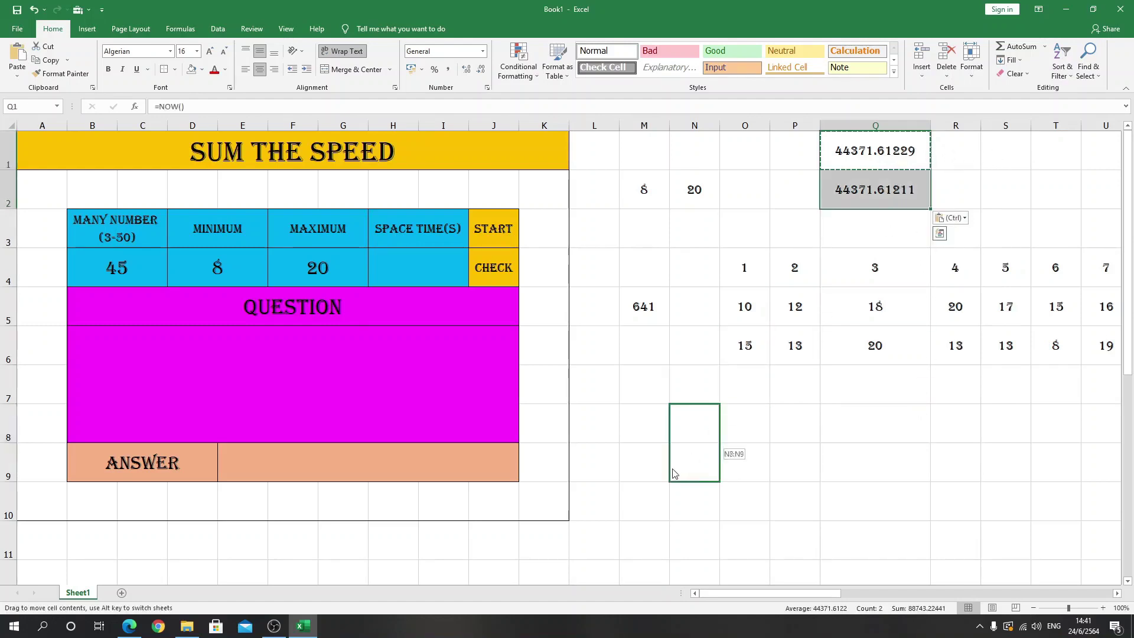
drag(886, 230, 652, 469)
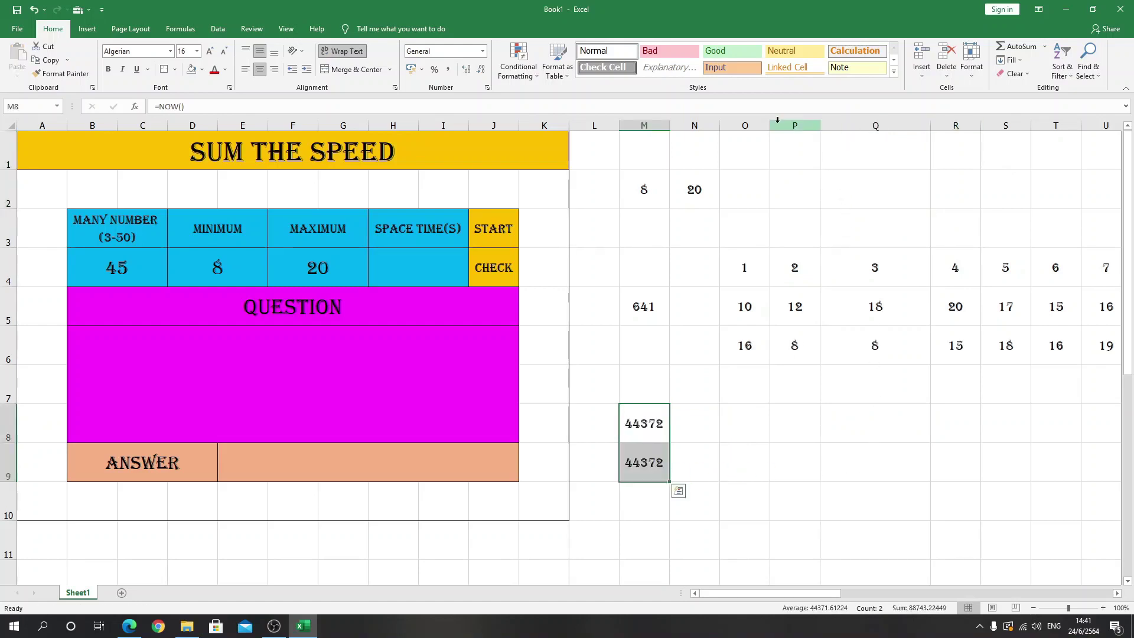
Reset column Q's width and widen column M to show the full timestamps.
drag(770, 129, 770, 128)
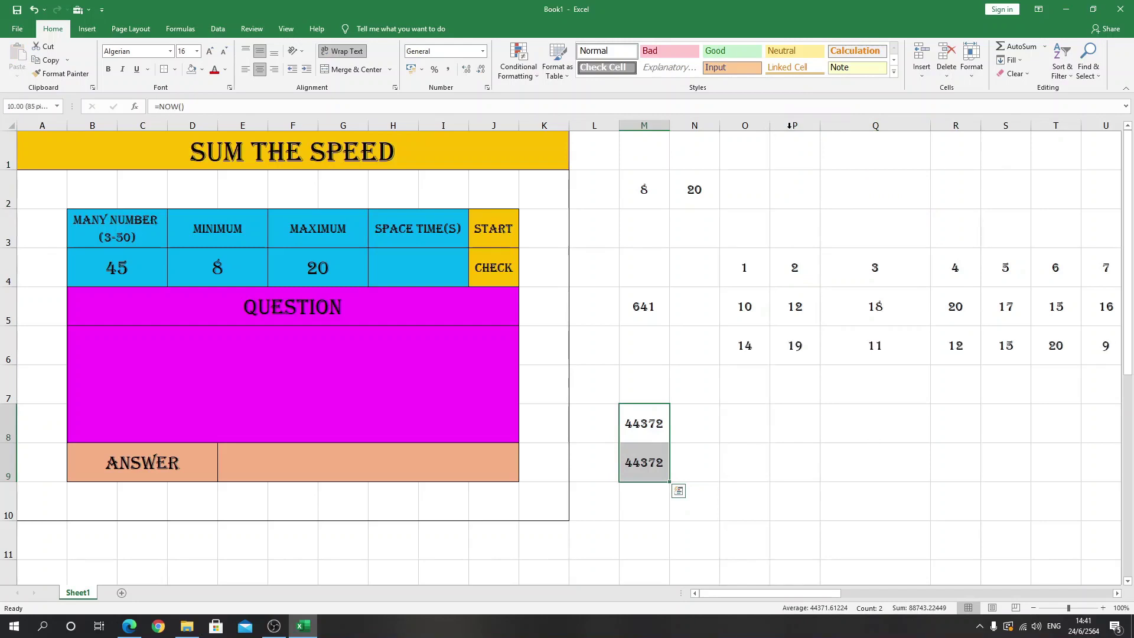
click(875, 125)
click(971, 59)
click(1004, 132)
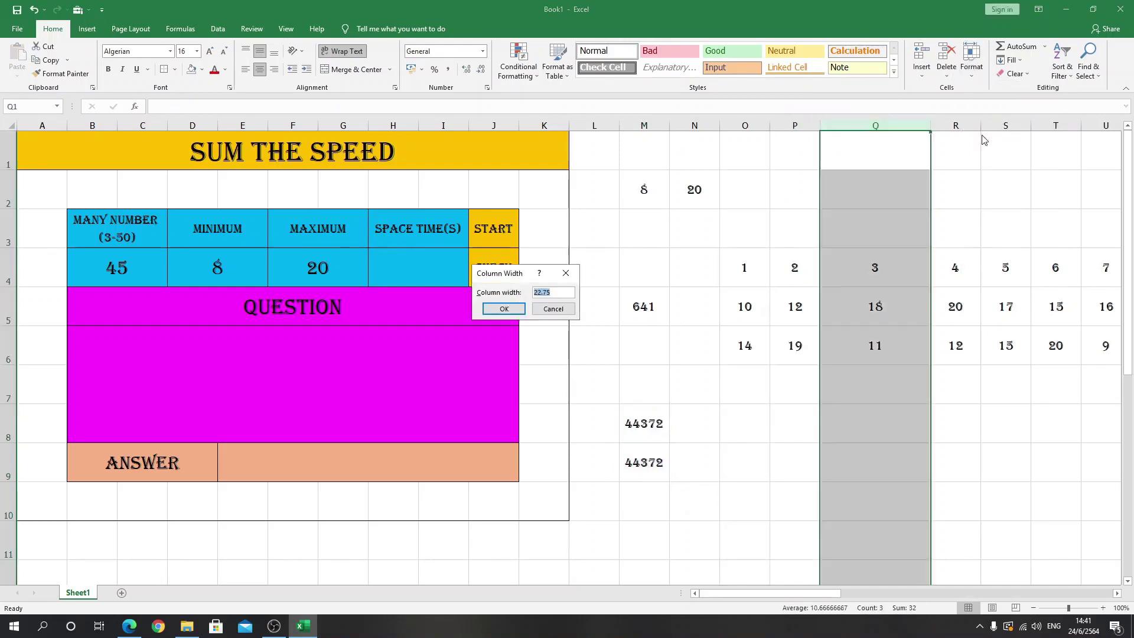
key(BackSpace)
text(1)
key(Return)
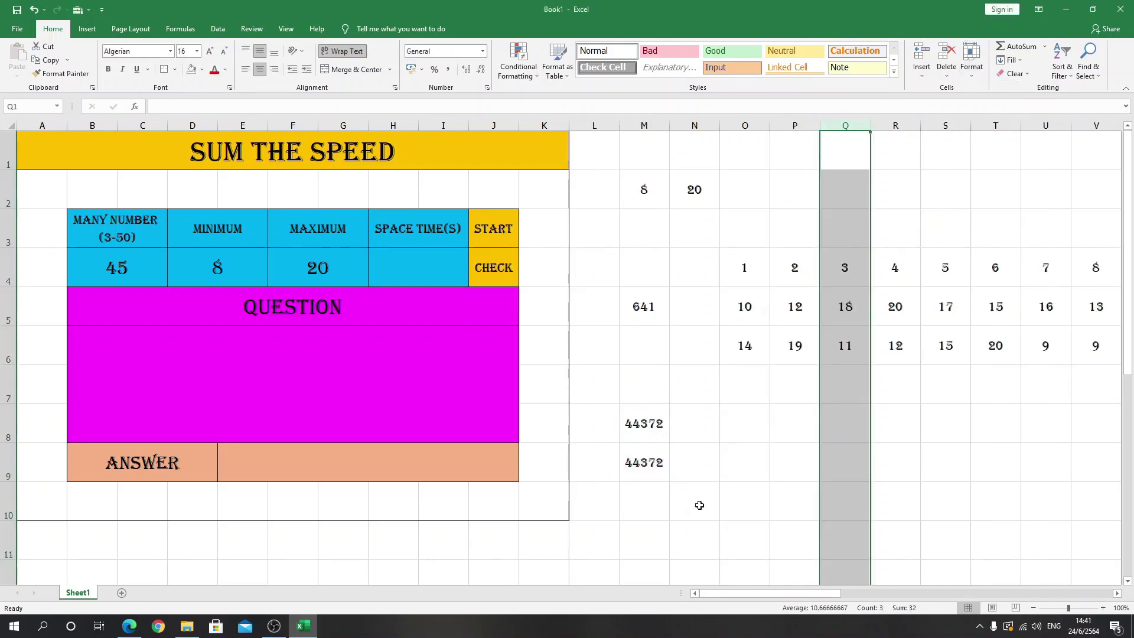
click(700, 505)
mouse_move(669, 126)
mouse_down()
mouse_move(760, 142)
mouse_move(724, 133)
mouse_up()
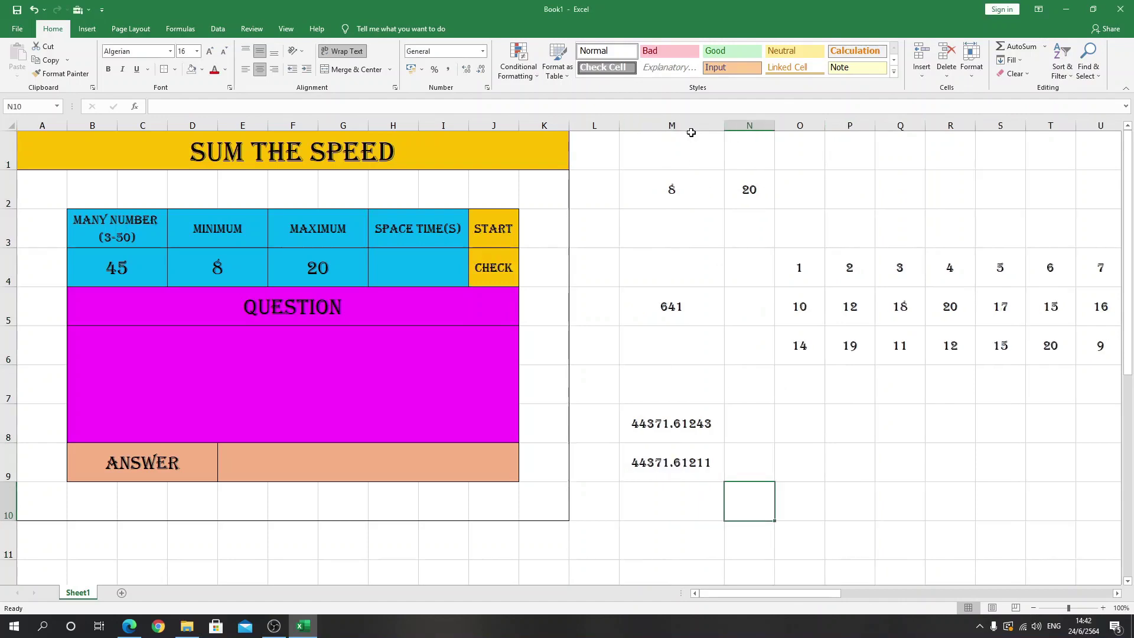
click(810, 445)
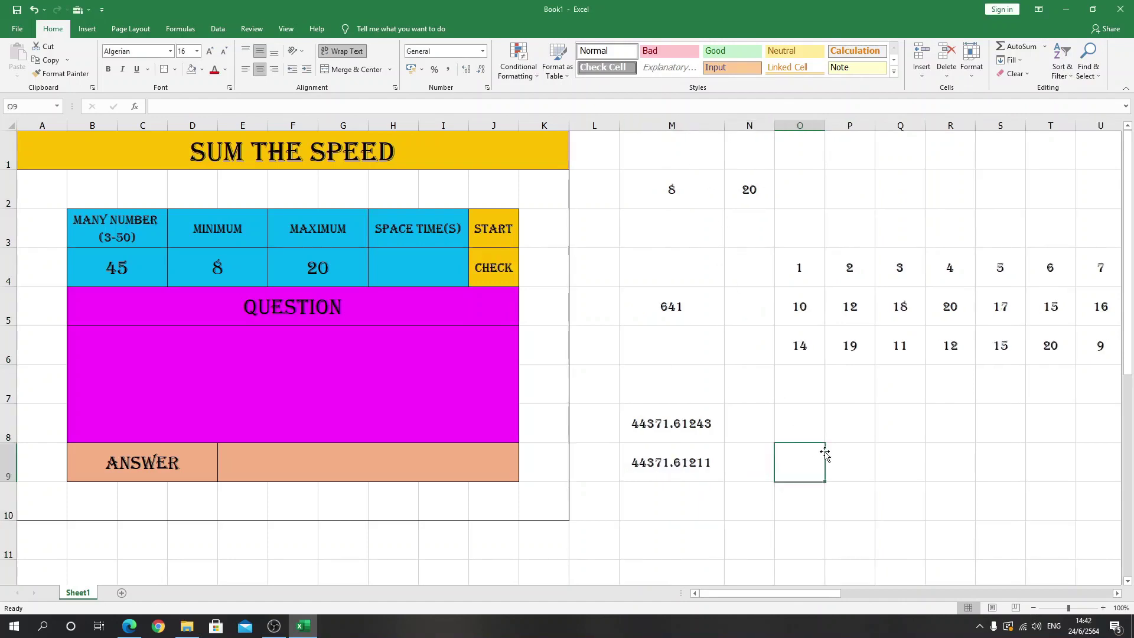
Enter =(M8-M9)*86400 in M10 to compute the elapsed seconds.
click(714, 506)
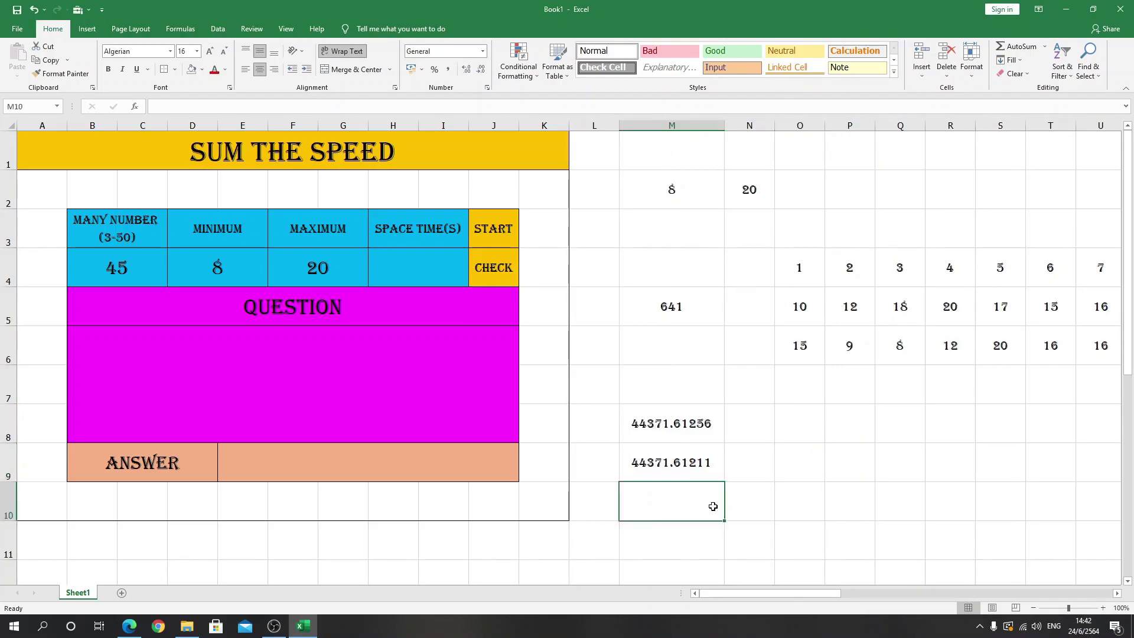
text(=)
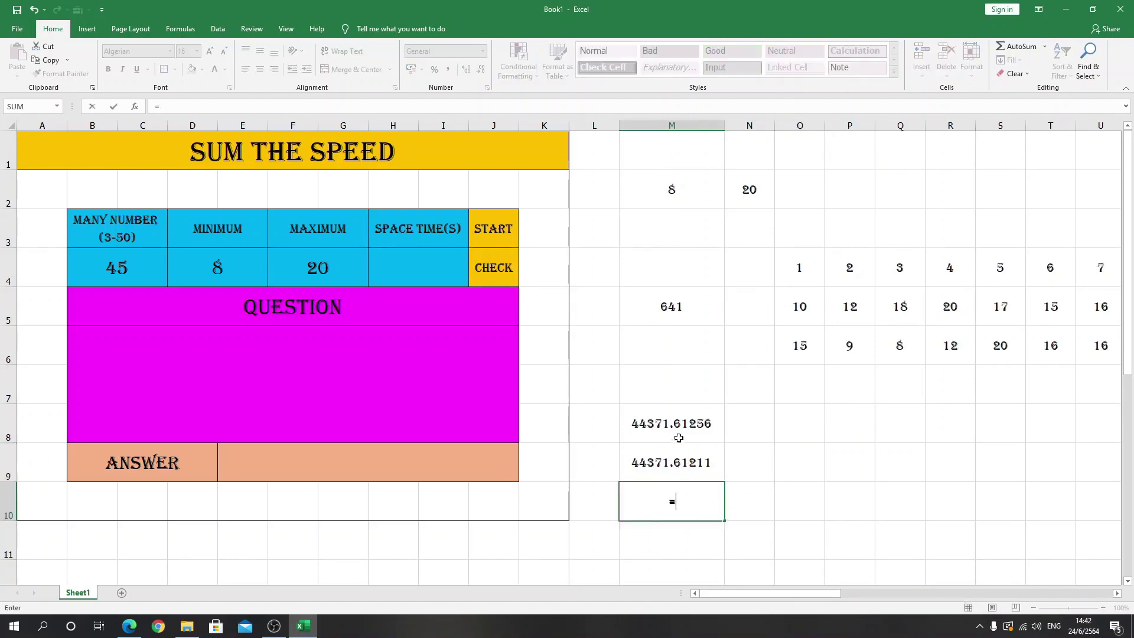
click(680, 423)
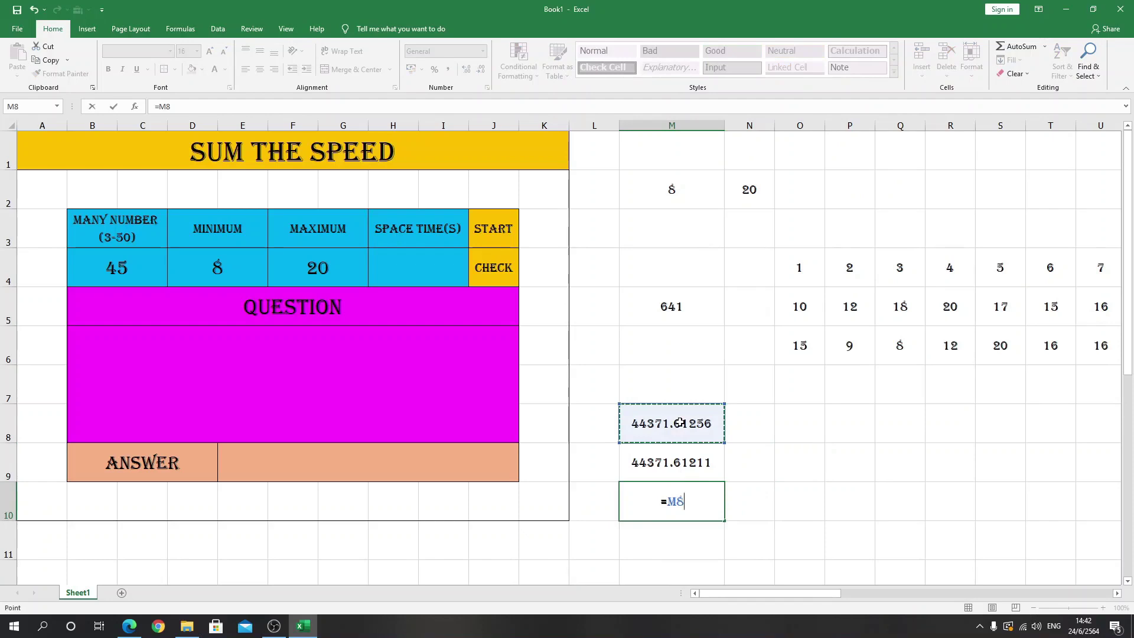
key(BackSpace)
text(=()
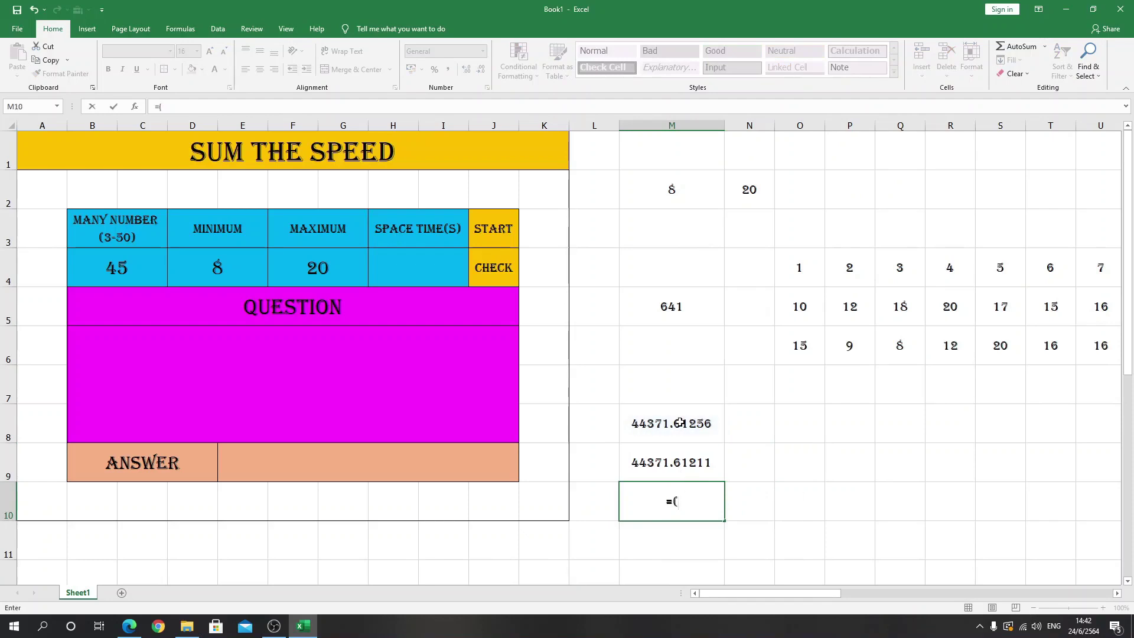
click(680, 423)
text(-)
click(684, 458)
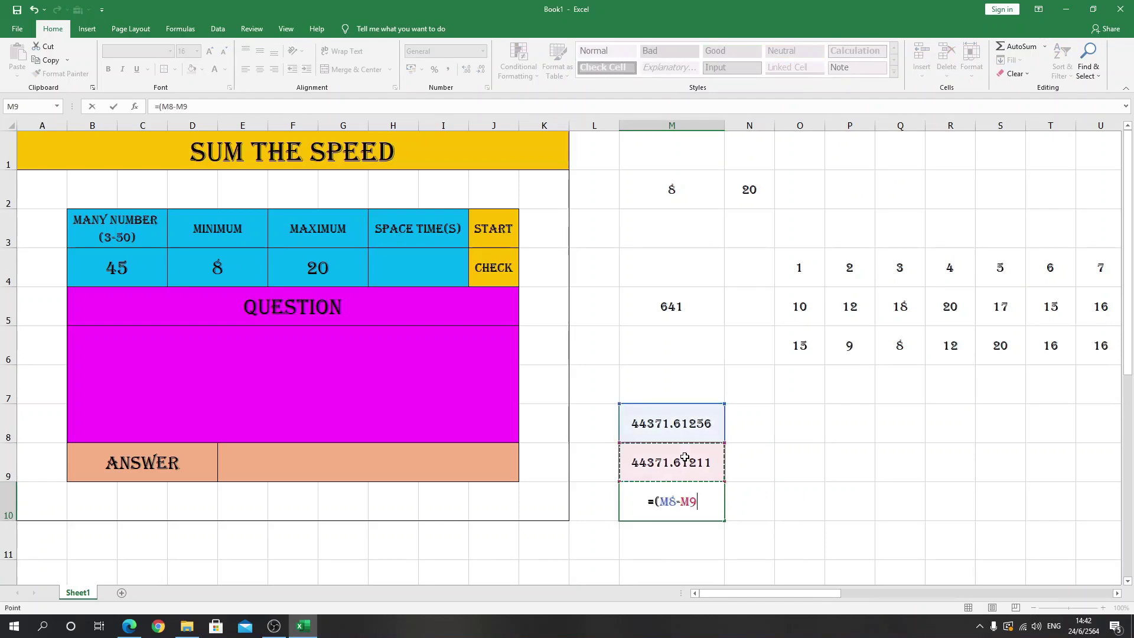
text()*8)
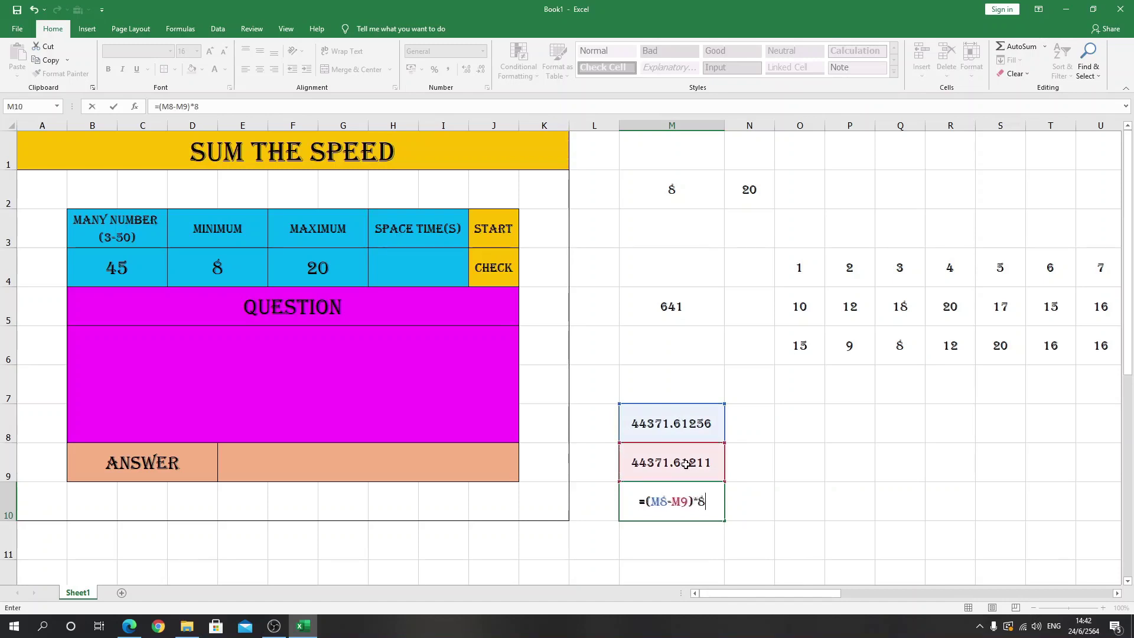
text(6400)
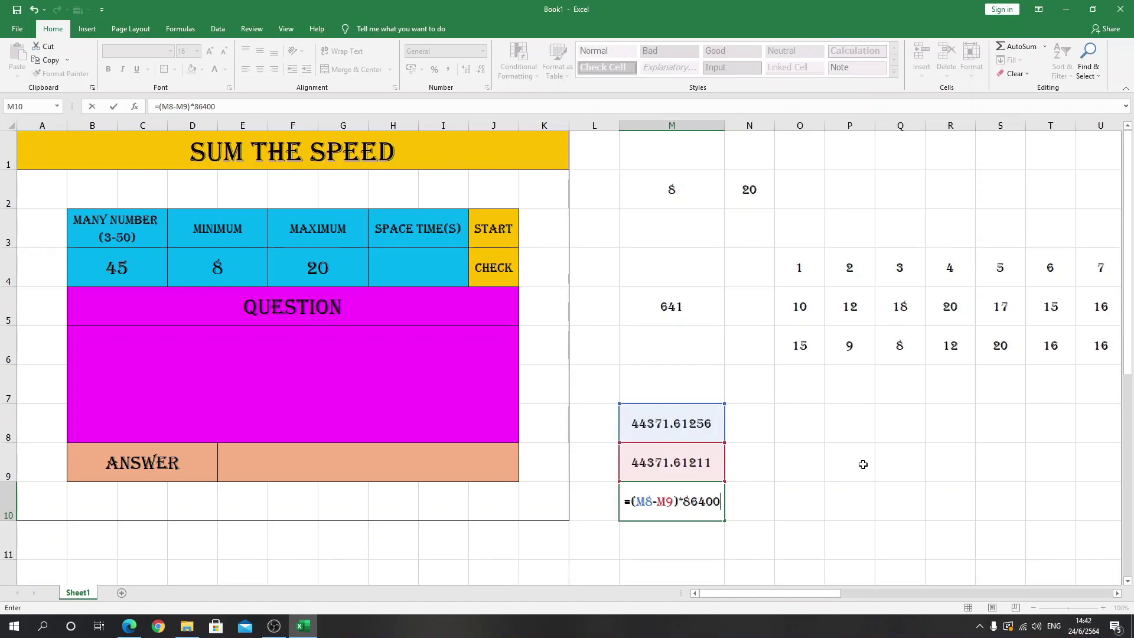
key(Return)
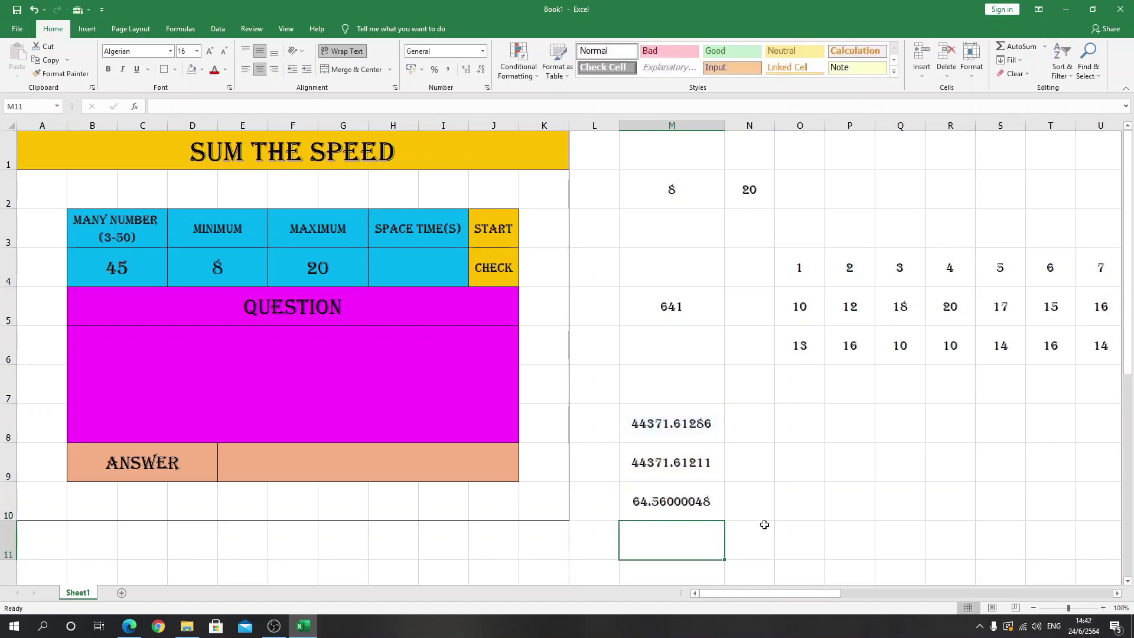
click(763, 506)
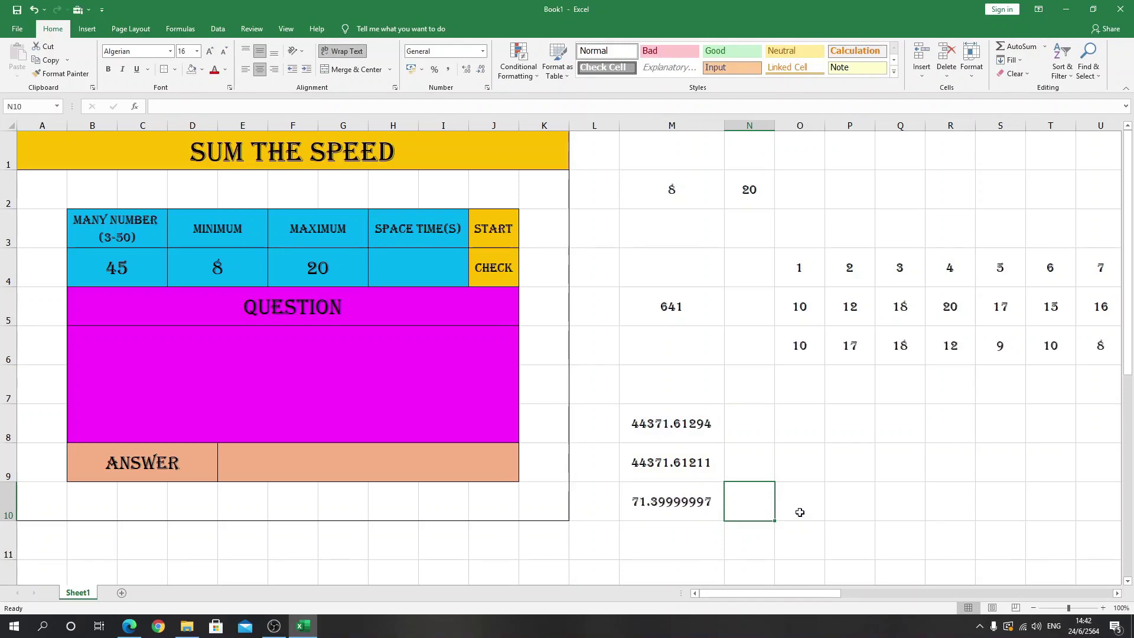
Wrap M10's formula as =ROUND((M8-M9)*86400,2), now showing 88.27.
click(717, 503)
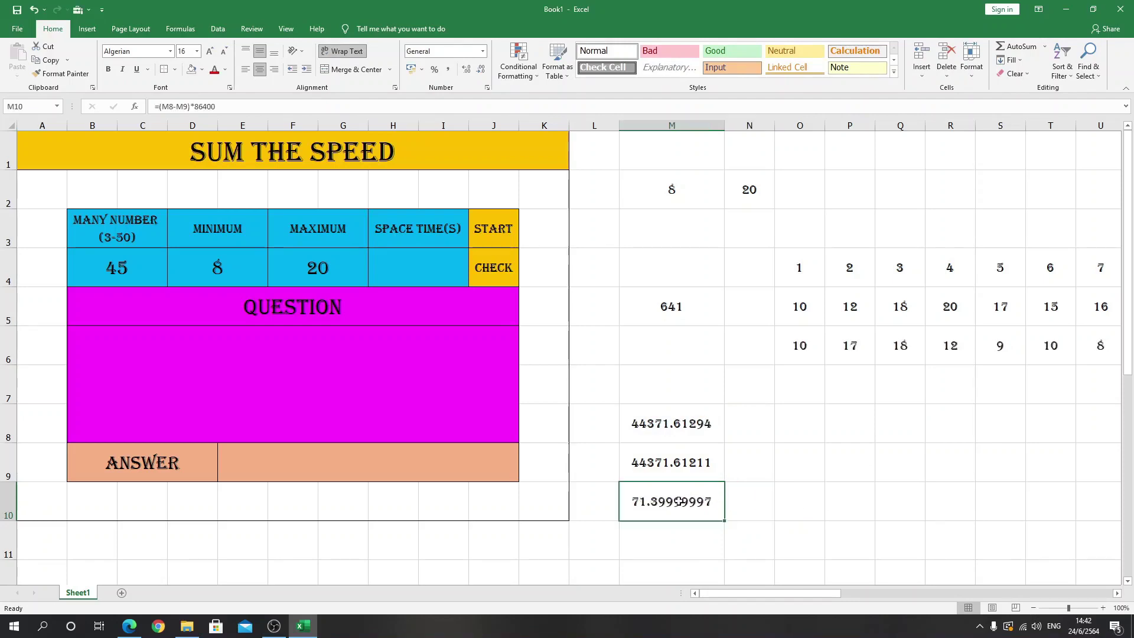
click(157, 107)
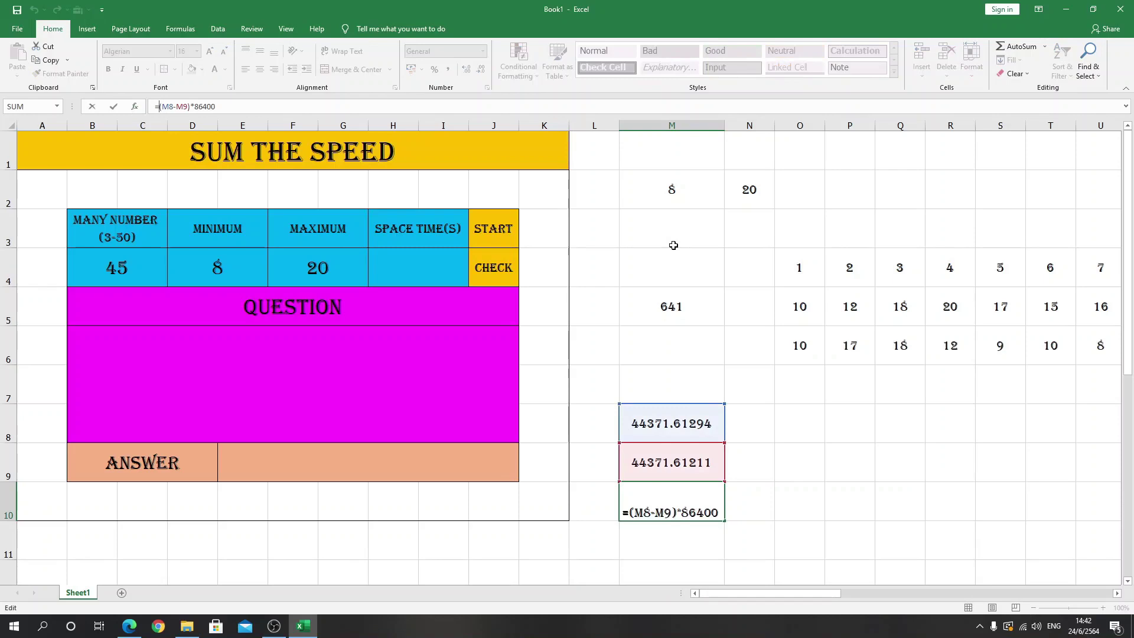
text(round()
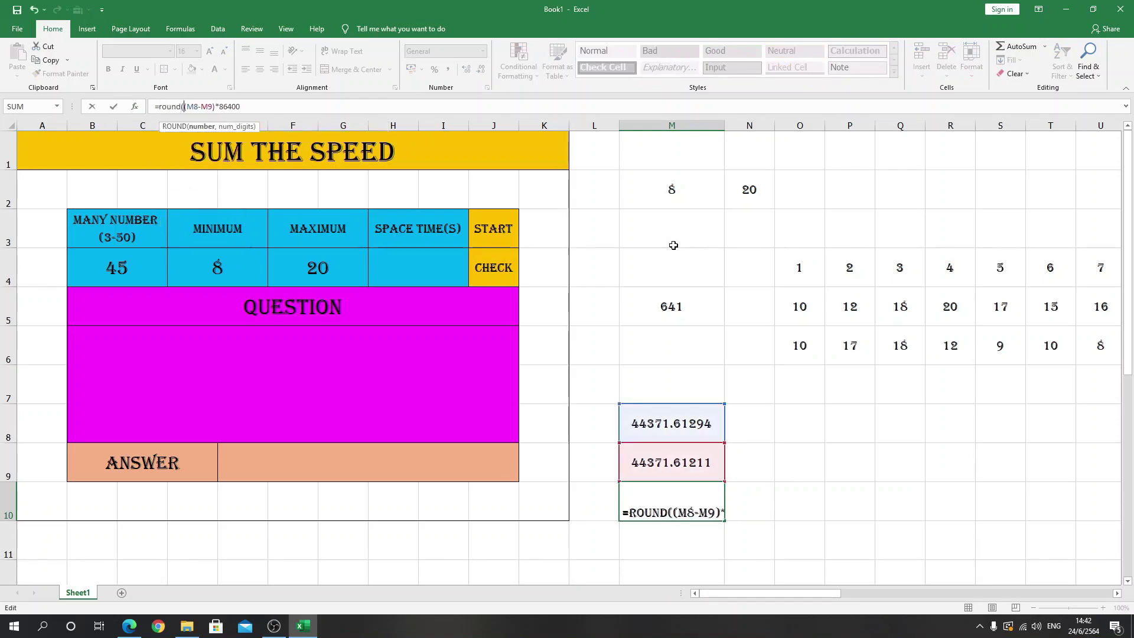
click(420, 111)
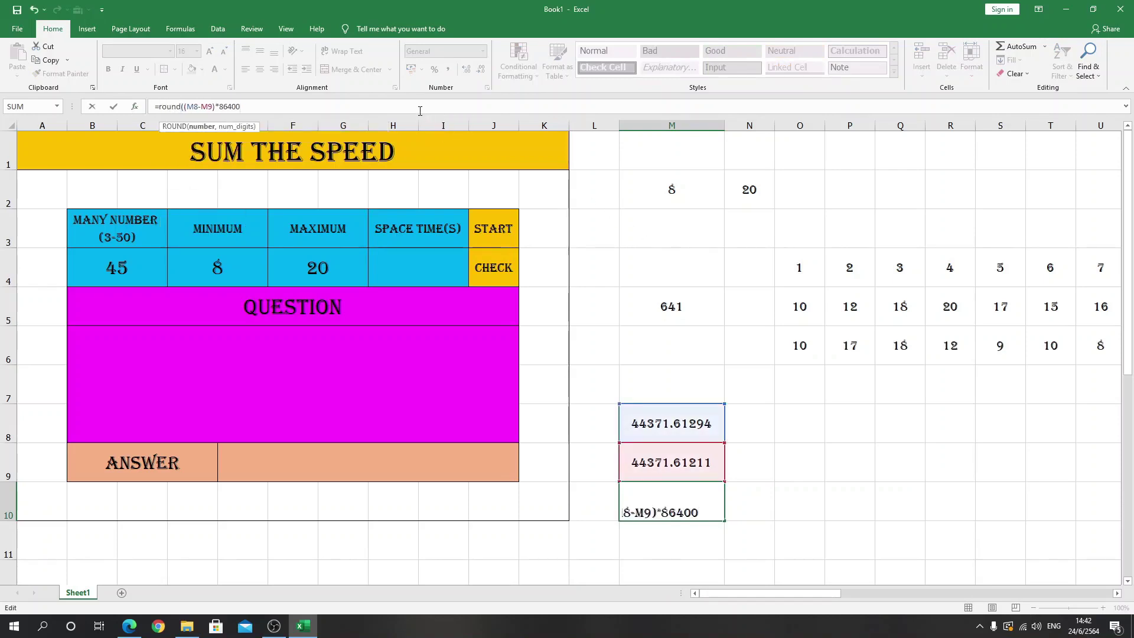
text(,2))
key(Return)
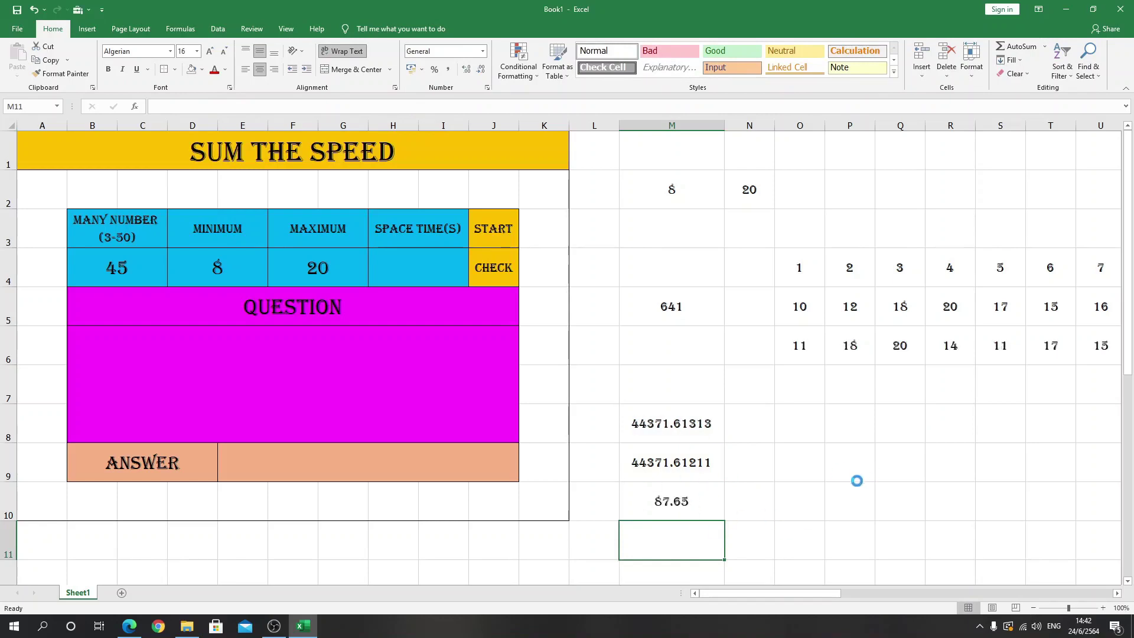
click(856, 480)
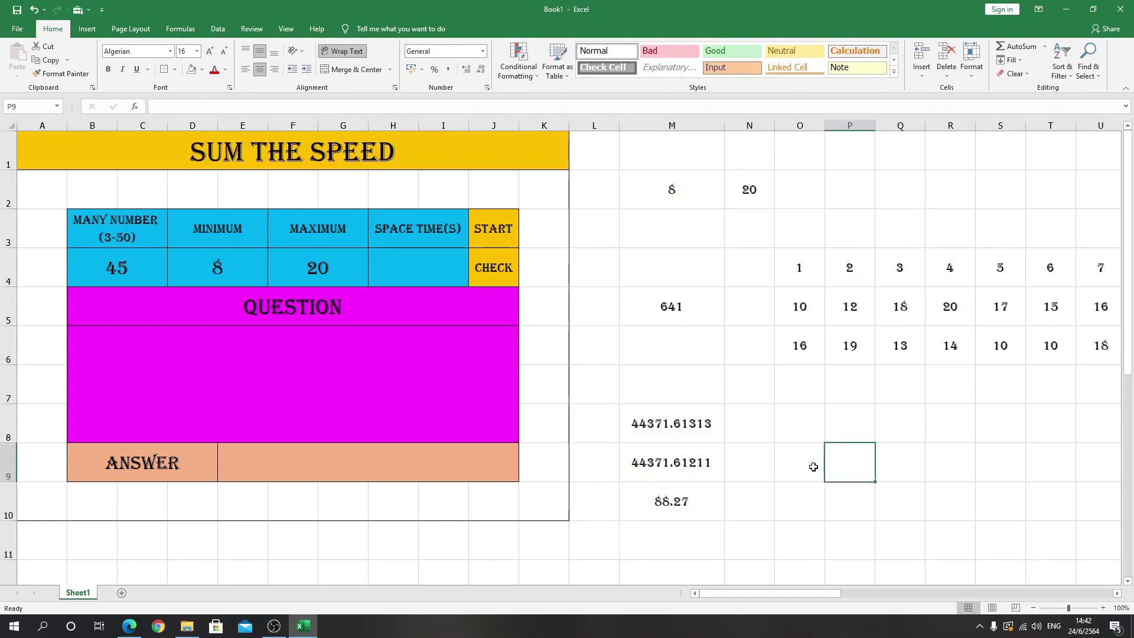
click(685, 512)
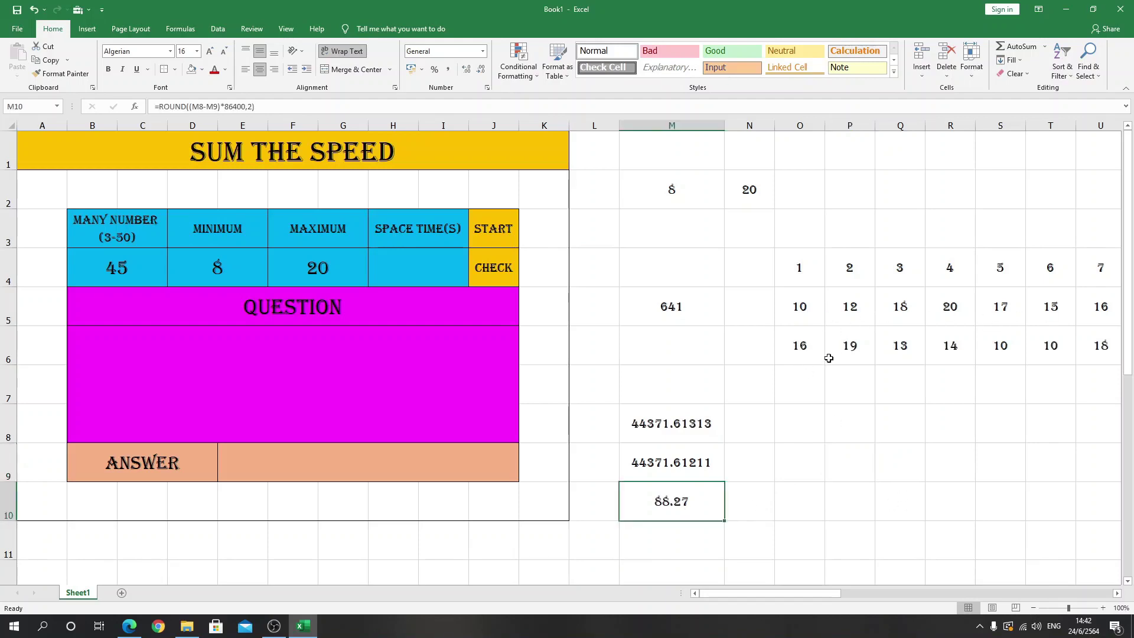
Inspect the fixed numbers in row 5, such as 20 in R5.
click(805, 312)
click(853, 306)
click(897, 304)
click(951, 306)
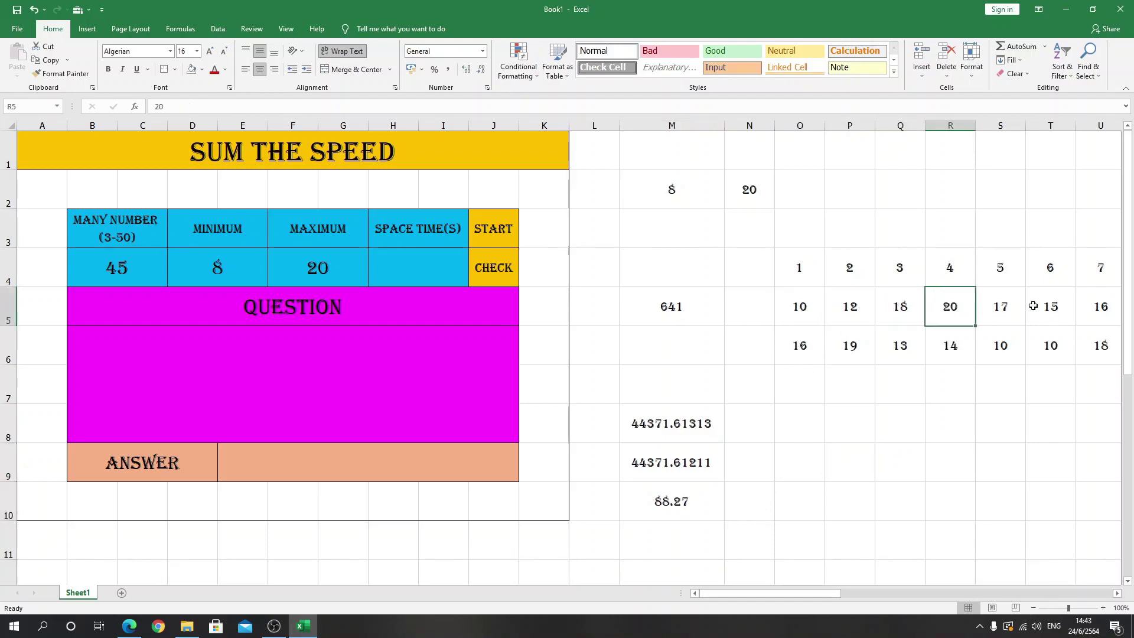
click(1033, 306)
click(753, 509)
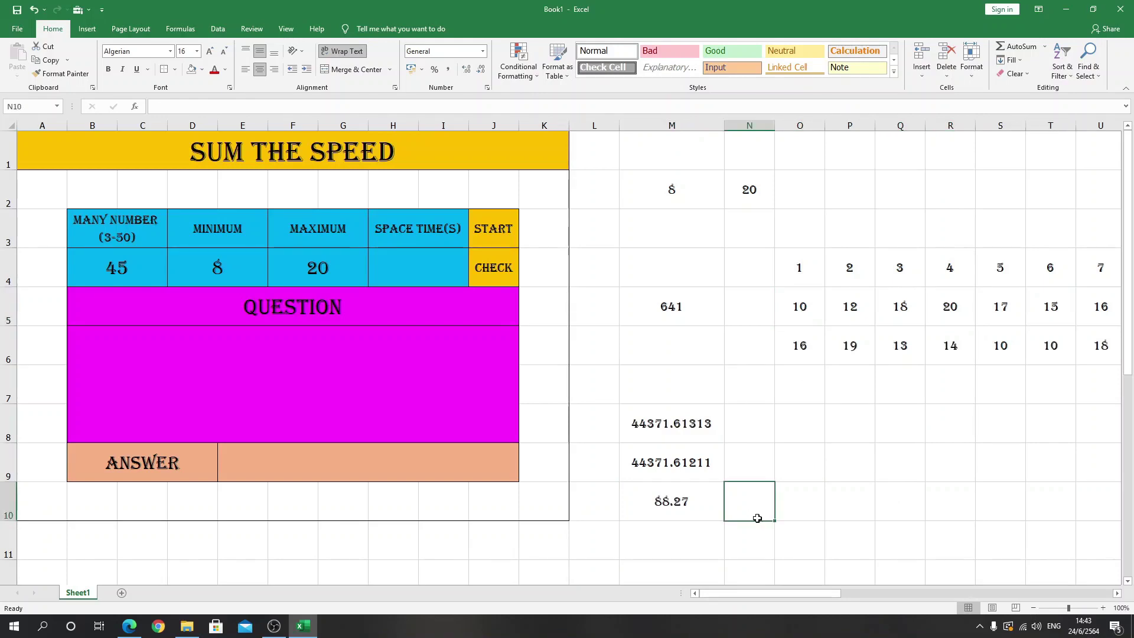
click(442, 272)
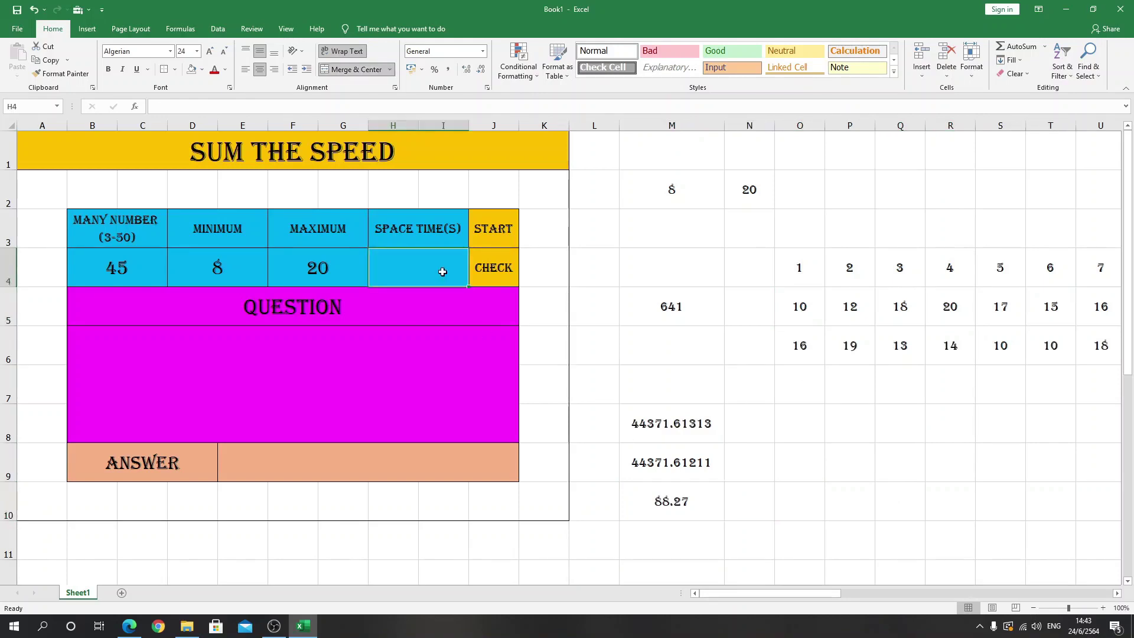
Enter a space time of 5 seconds in H4.
text(5)
key(Return)
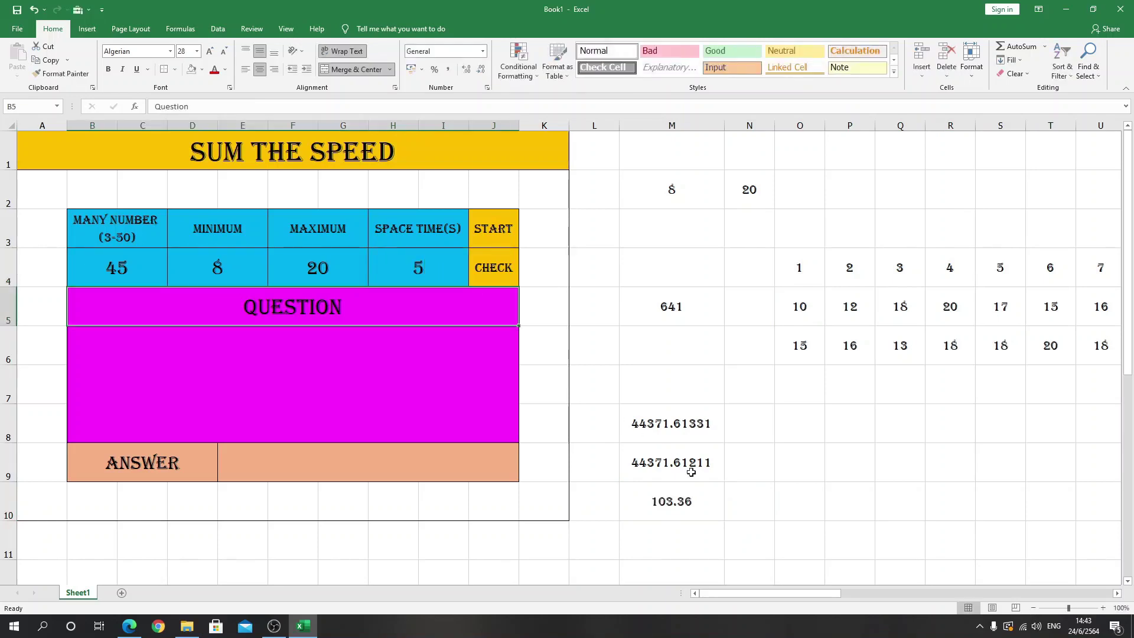
click(750, 518)
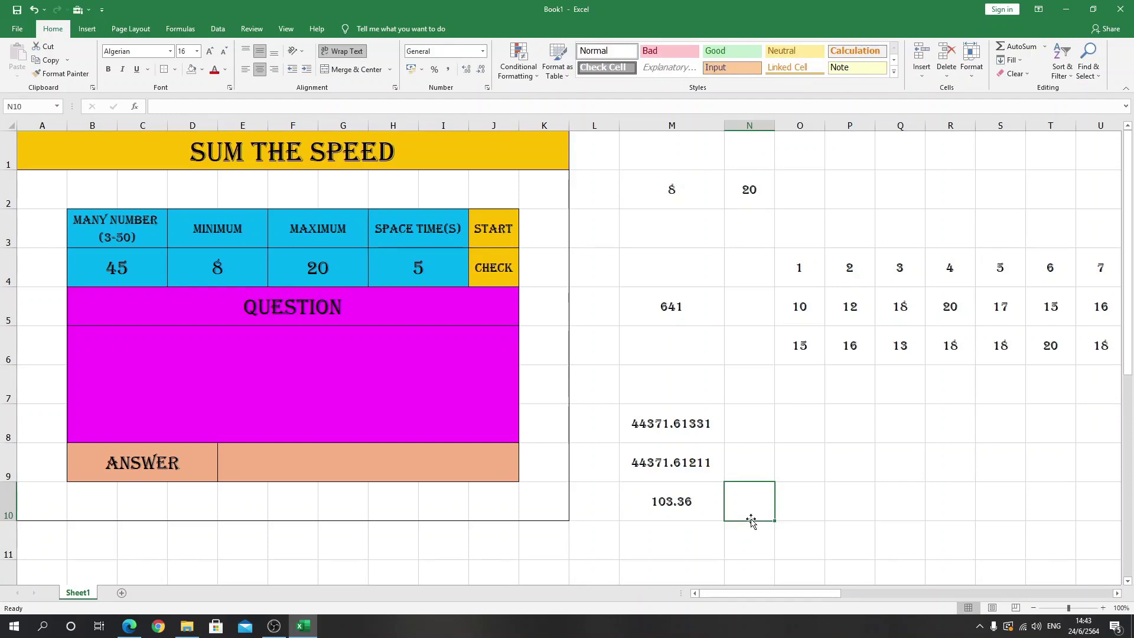
Append (Min 2) to the H3 header so it reads Space Time(S)(Min 2).
double_click(464, 234)
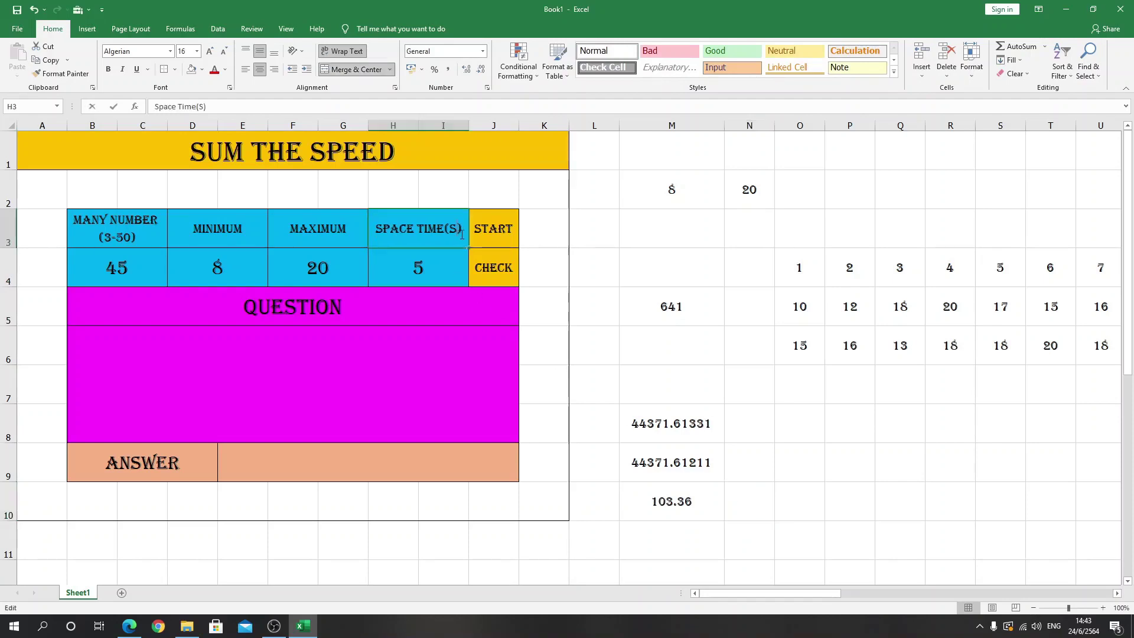
text(()
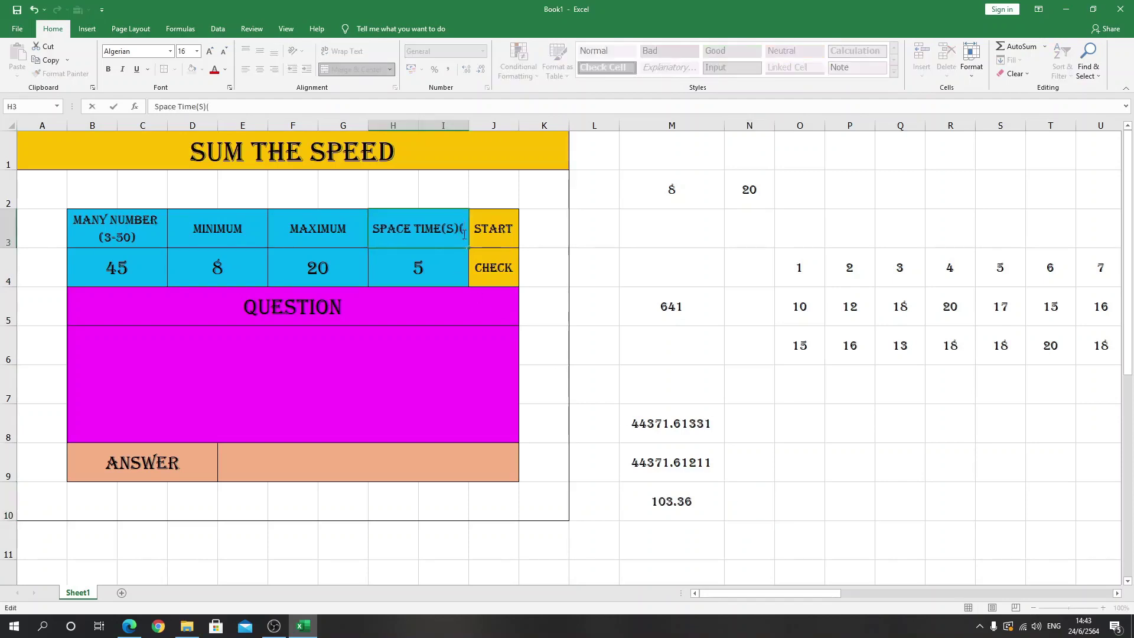
text(Min 2)
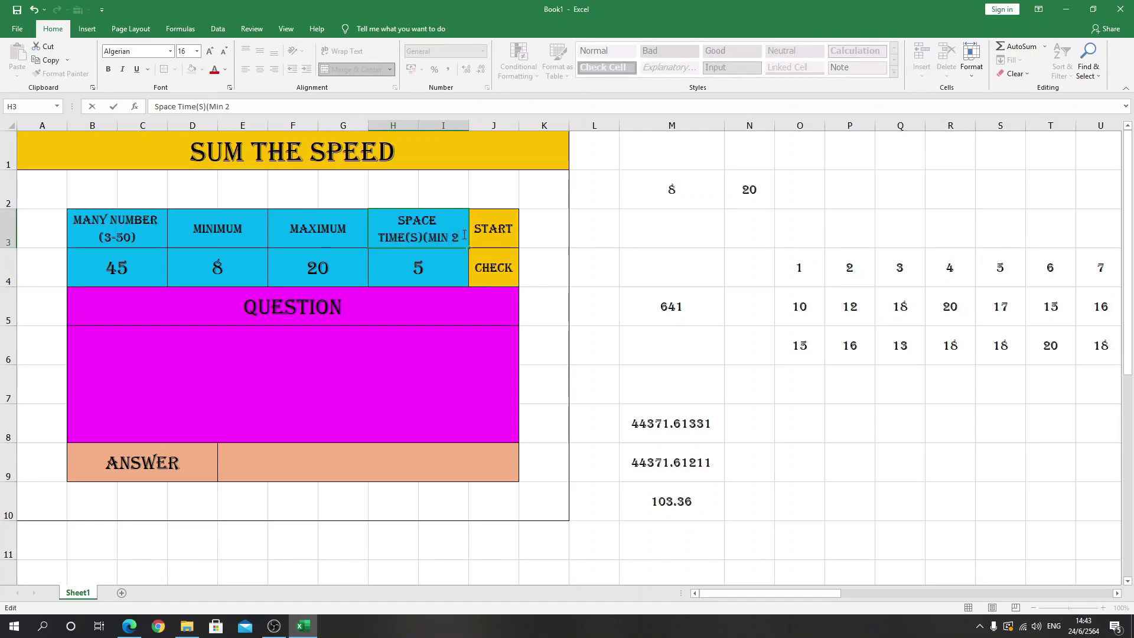
text())
key(Return)
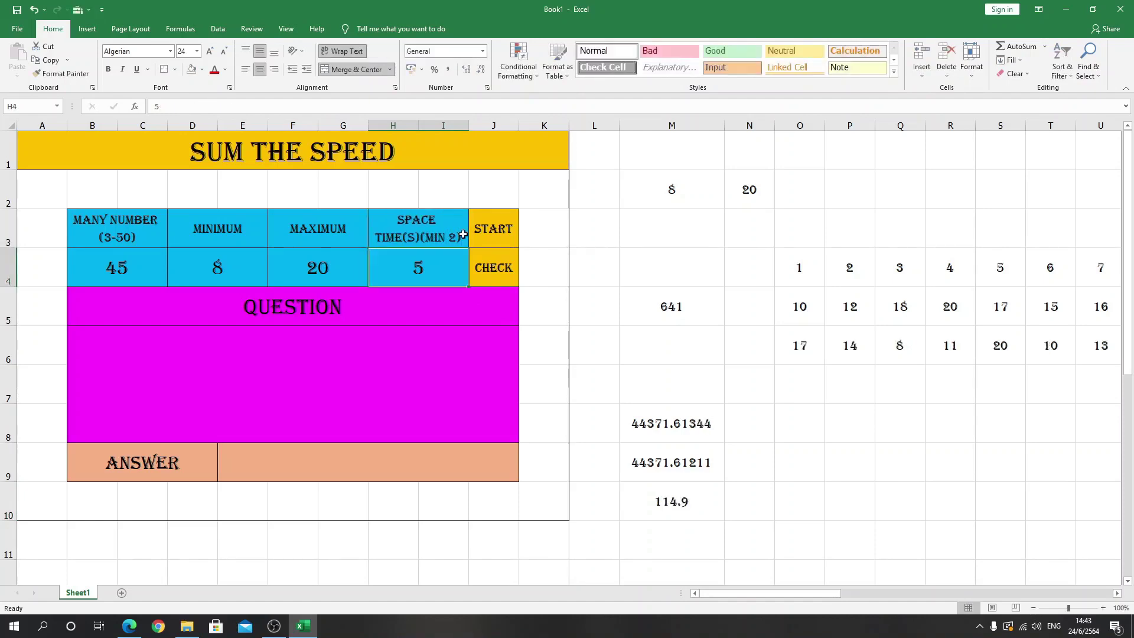
double_click(407, 236)
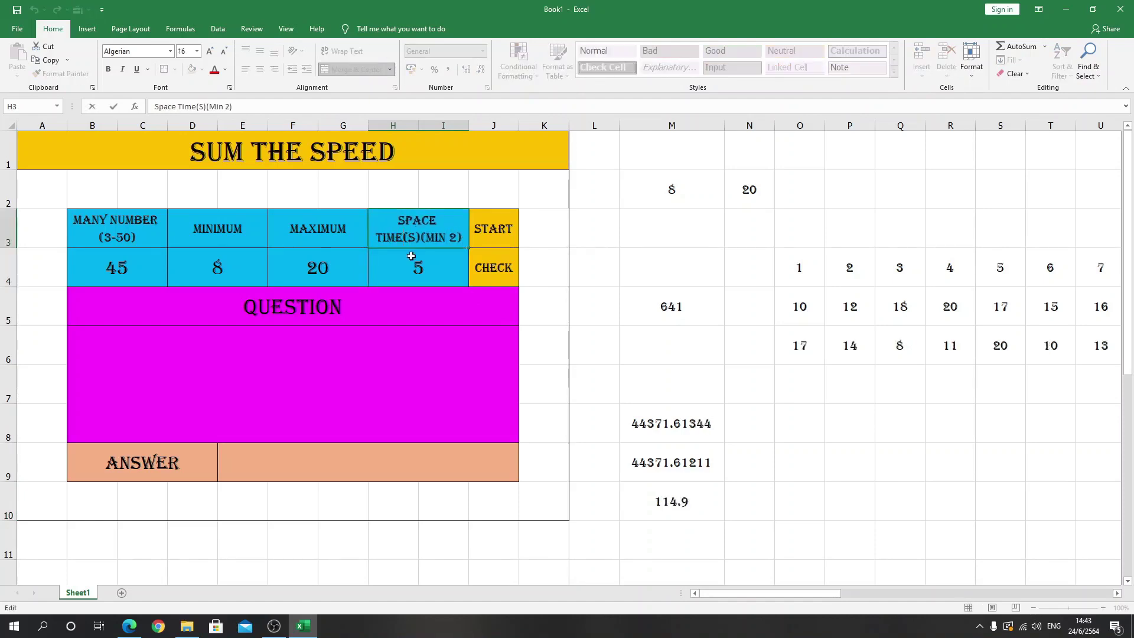
click(638, 447)
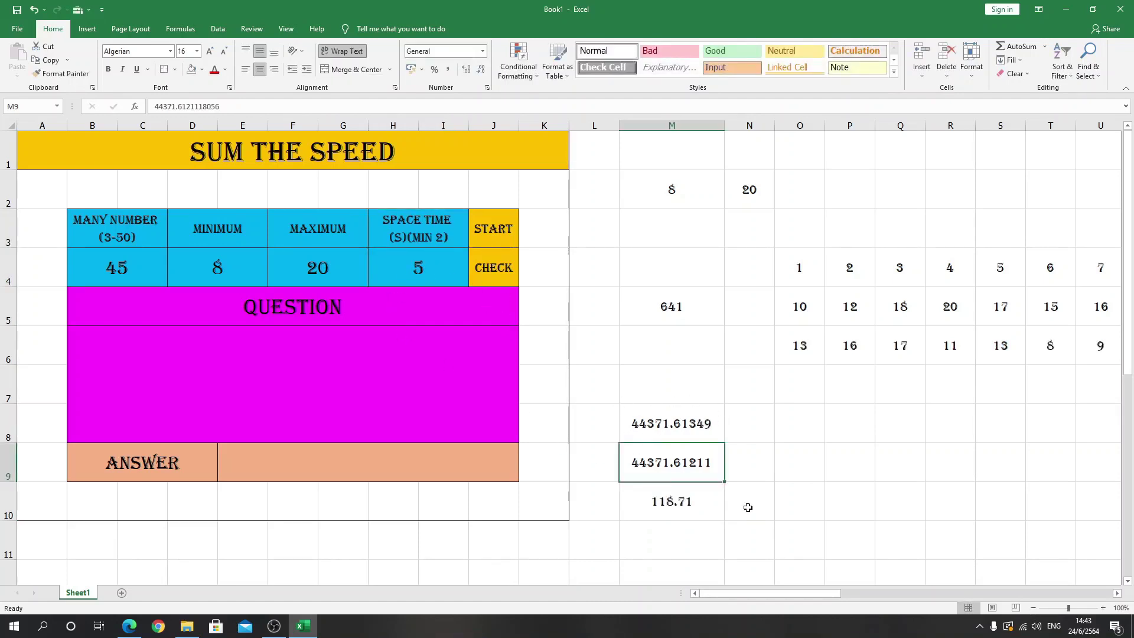
click(700, 547)
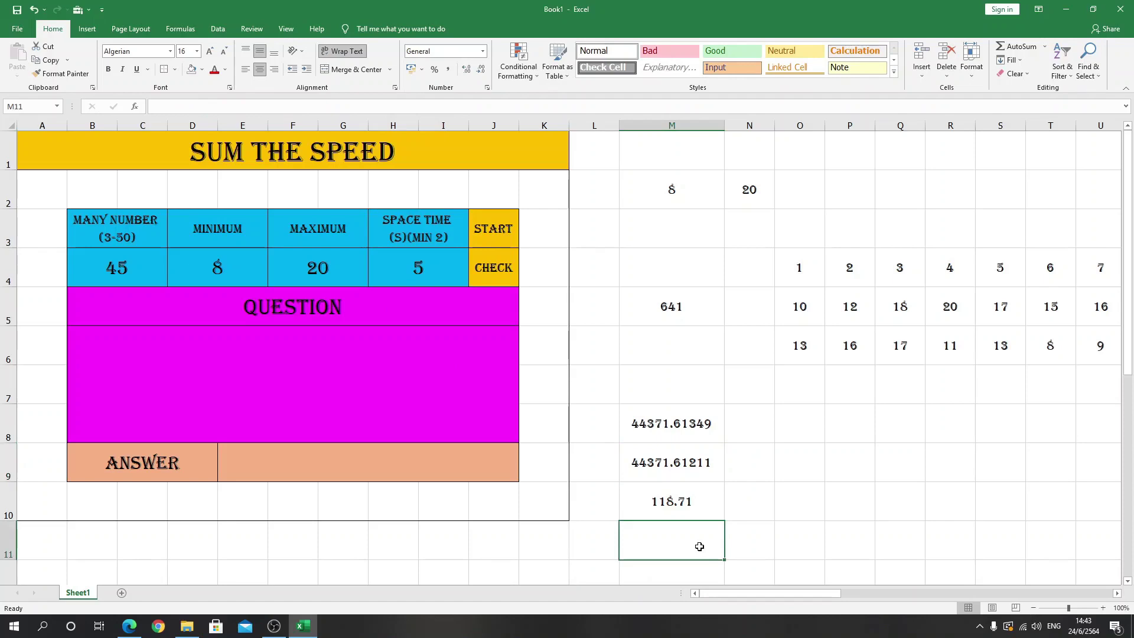
Enter =MAX(H4,2) in M11 so it shows 5.
text(=max()
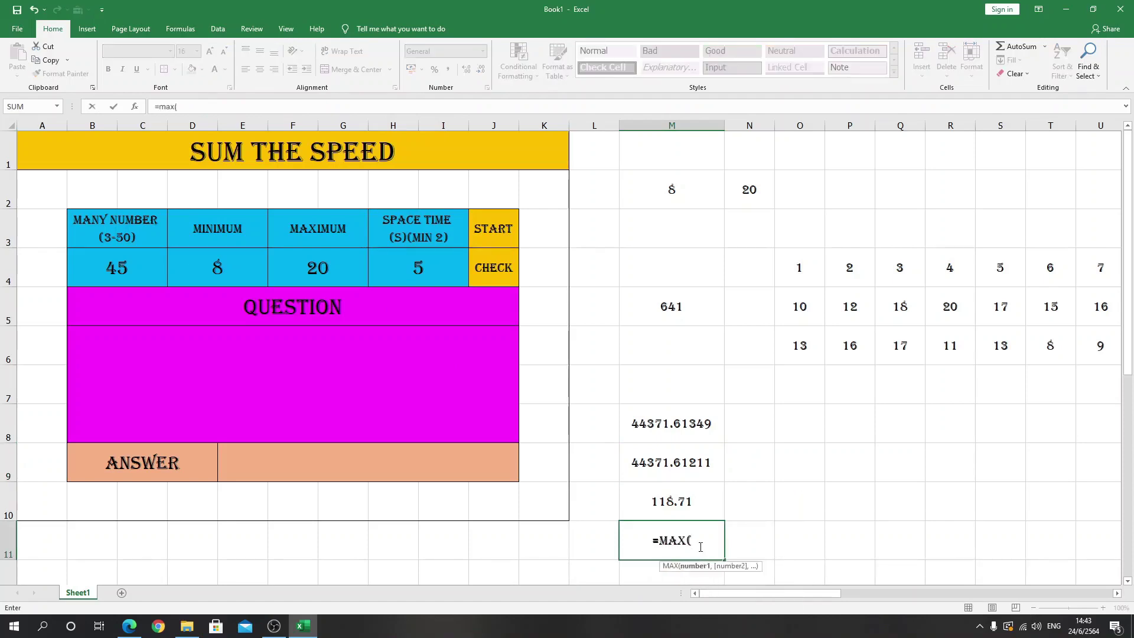
click(442, 275)
text())
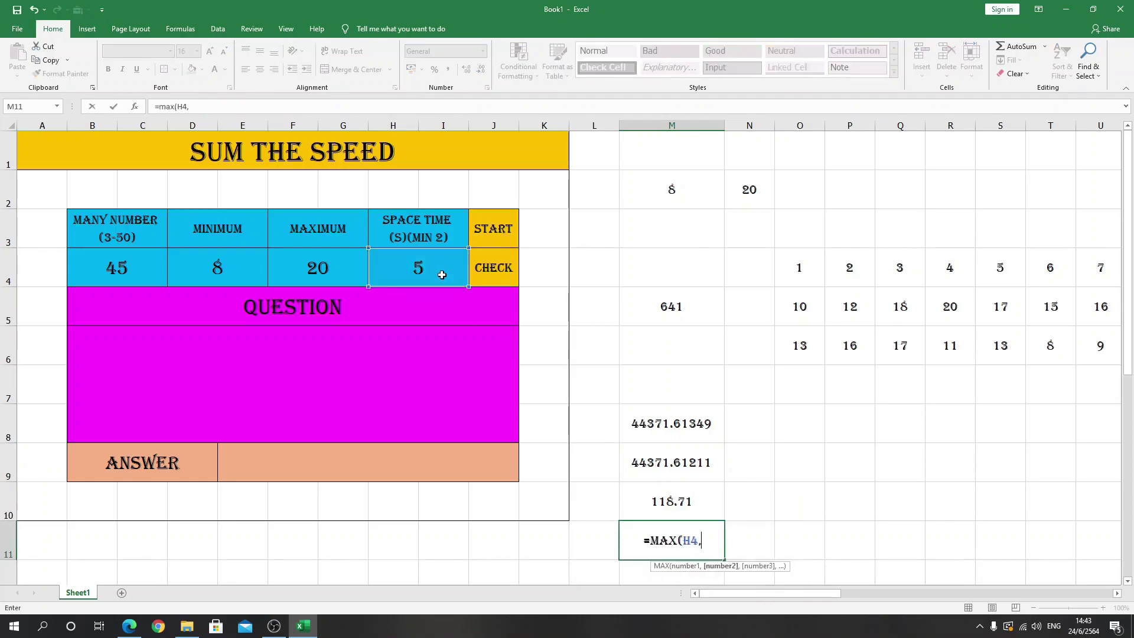
key(Return)
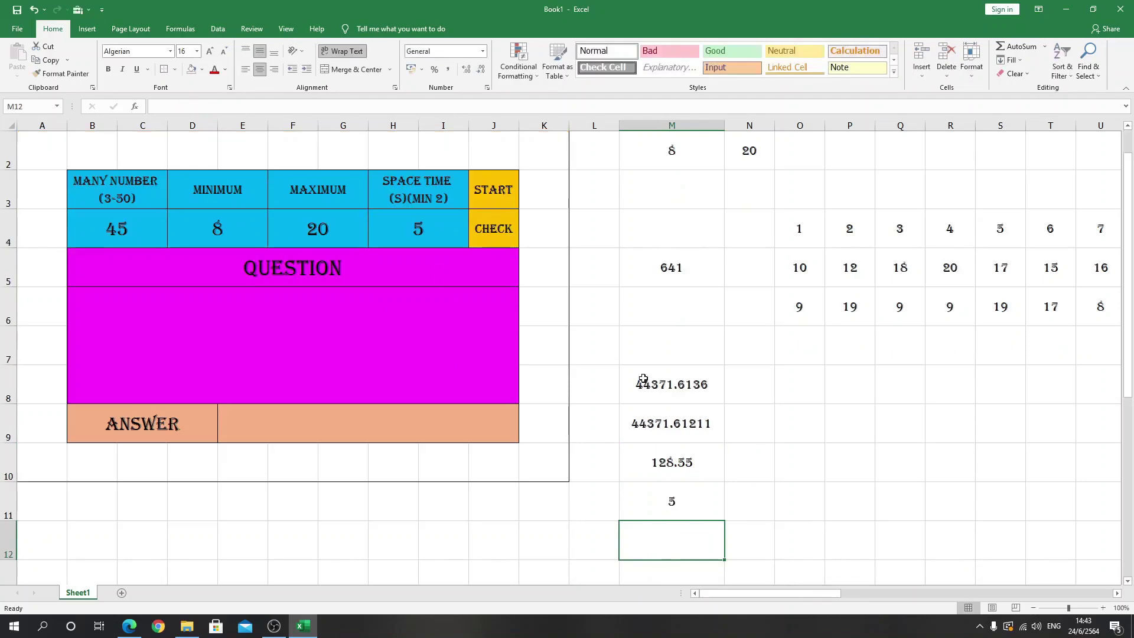
scroll(644, 381, up, 1)
click(444, 272)
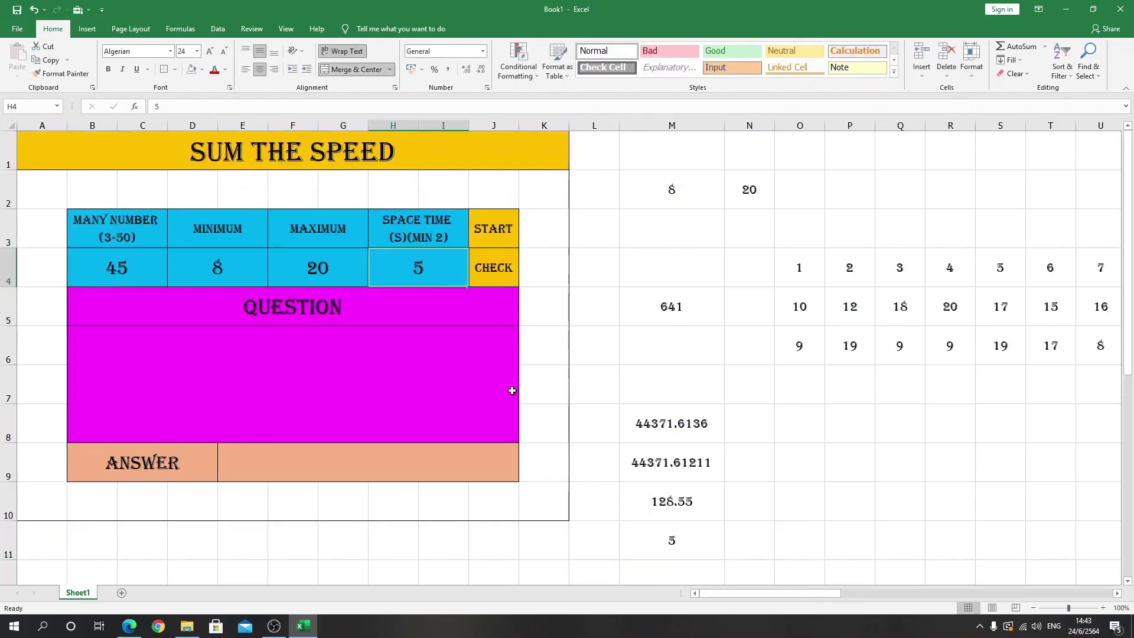
click(653, 532)
click(381, 278)
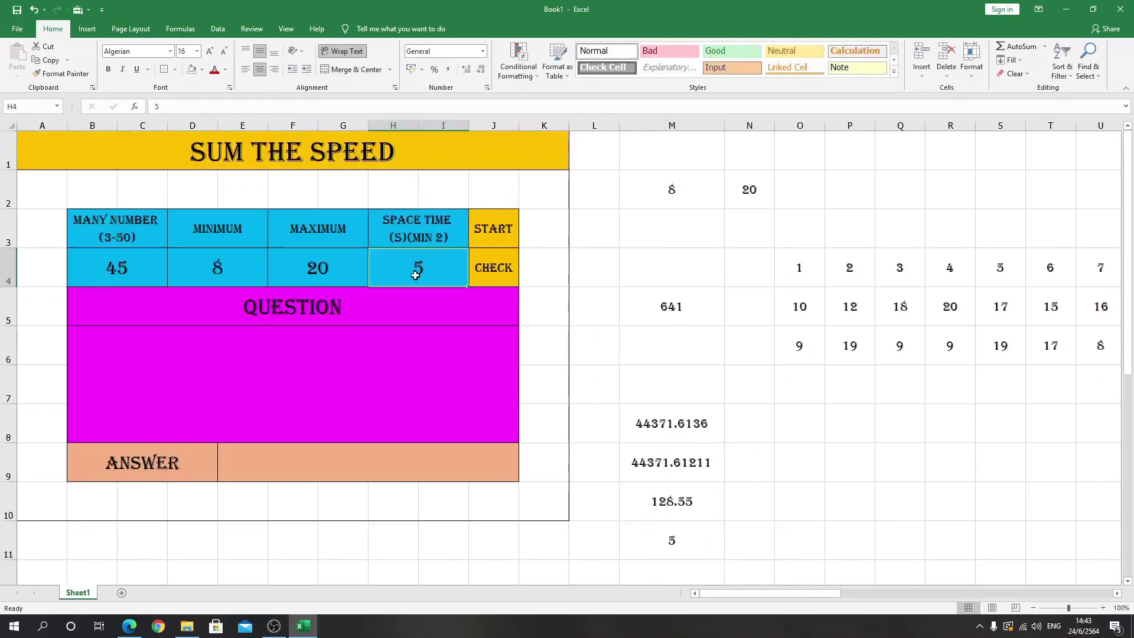
Enter =INT(M10/M11) in N11, showing 29 elapsed intervals.
click(762, 542)
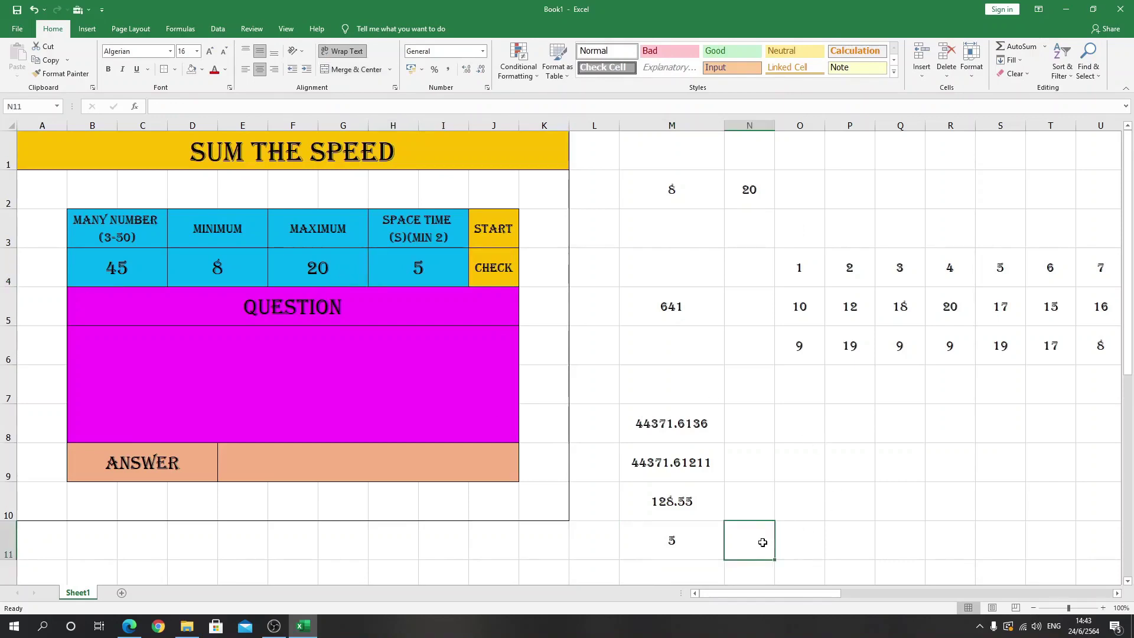
text(=)
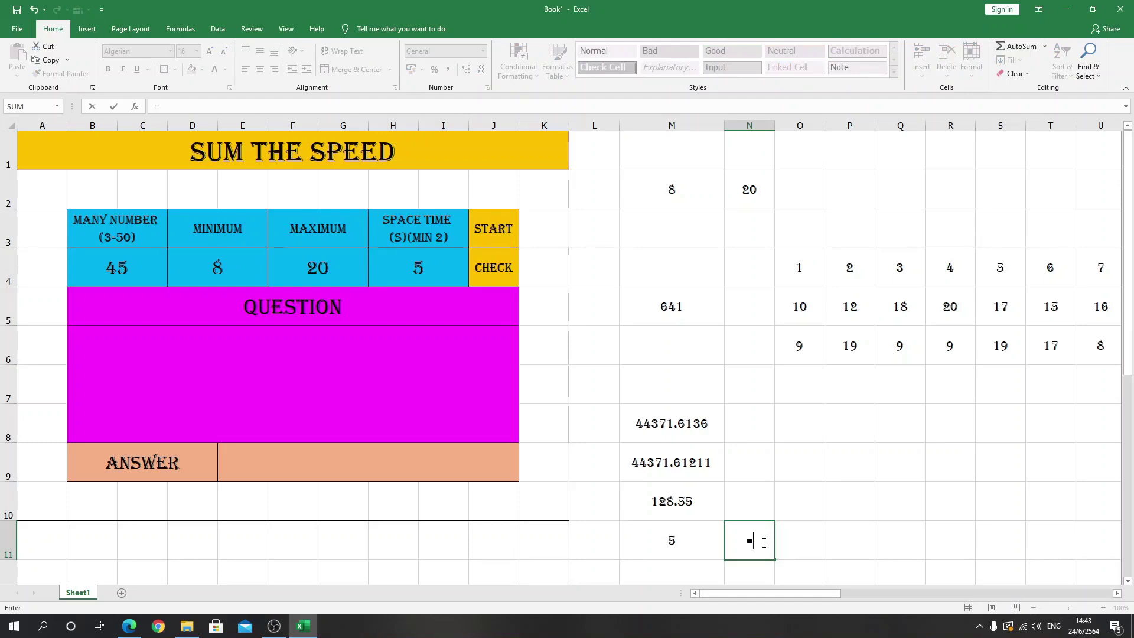
text(int)
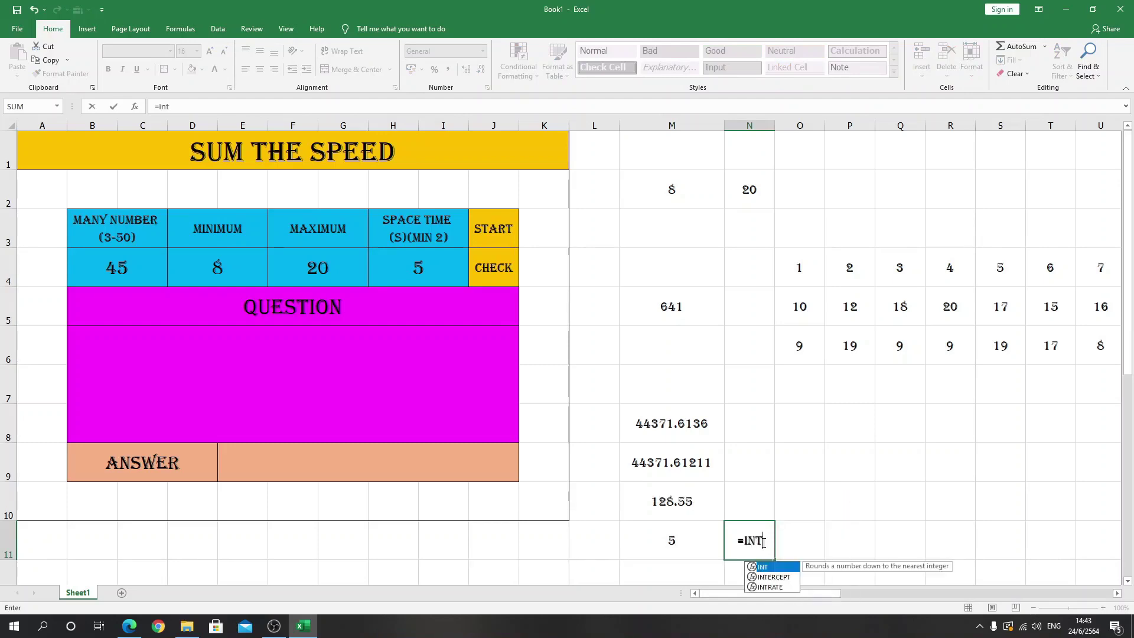
text(()
click(692, 503)
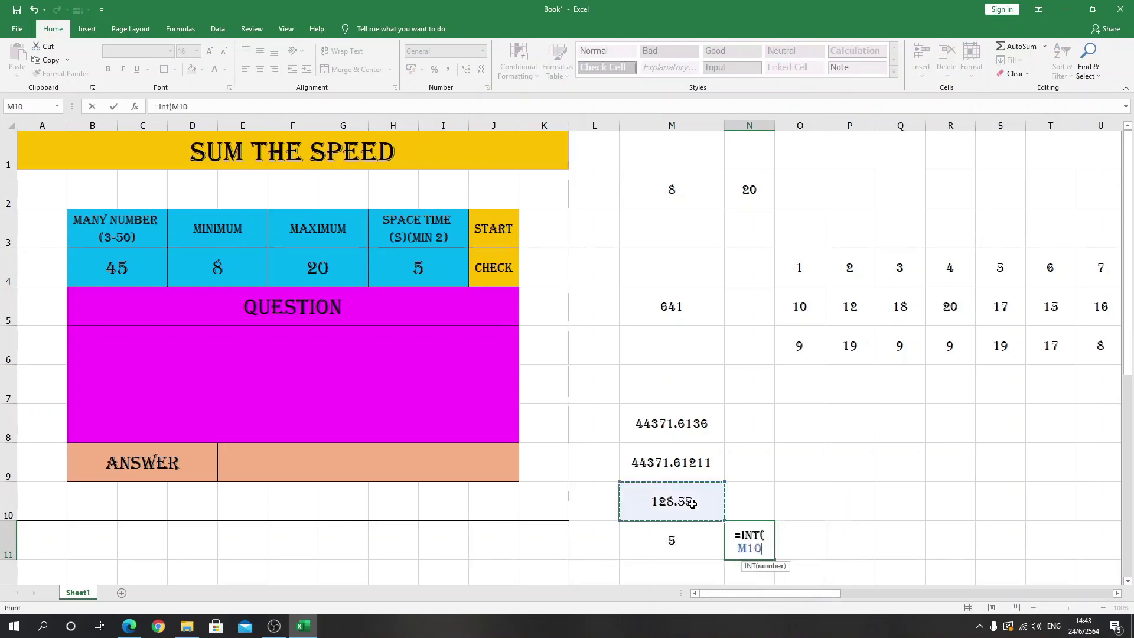
text(/)
click(678, 543)
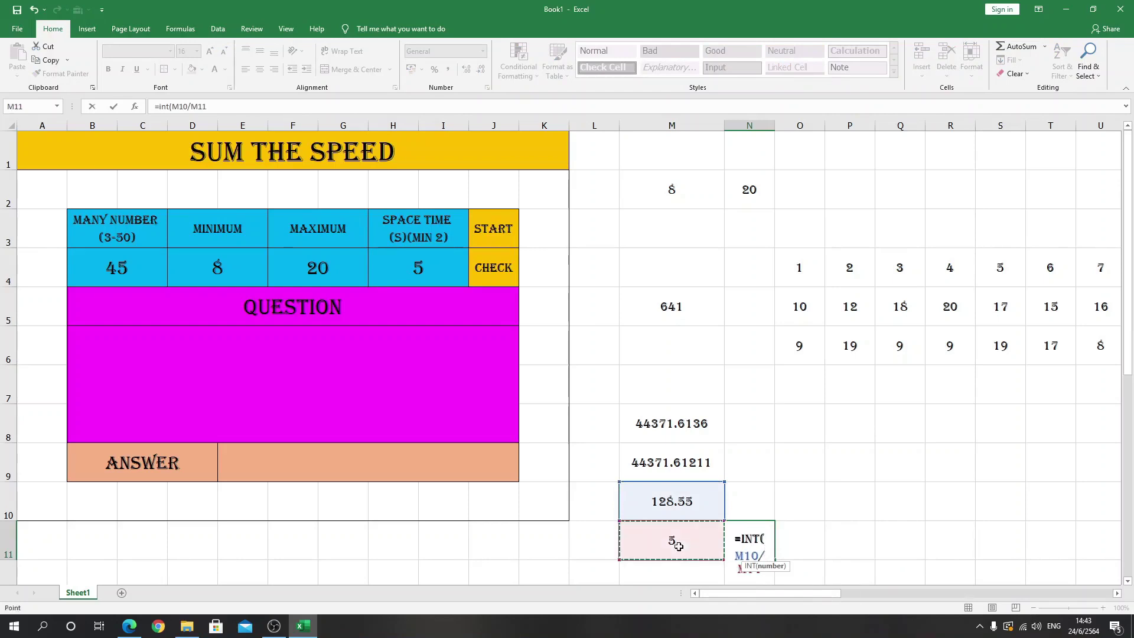
key(Return)
Paste M8's current time into M9 as the fixed value 44371.6138.
right_click(699, 385)
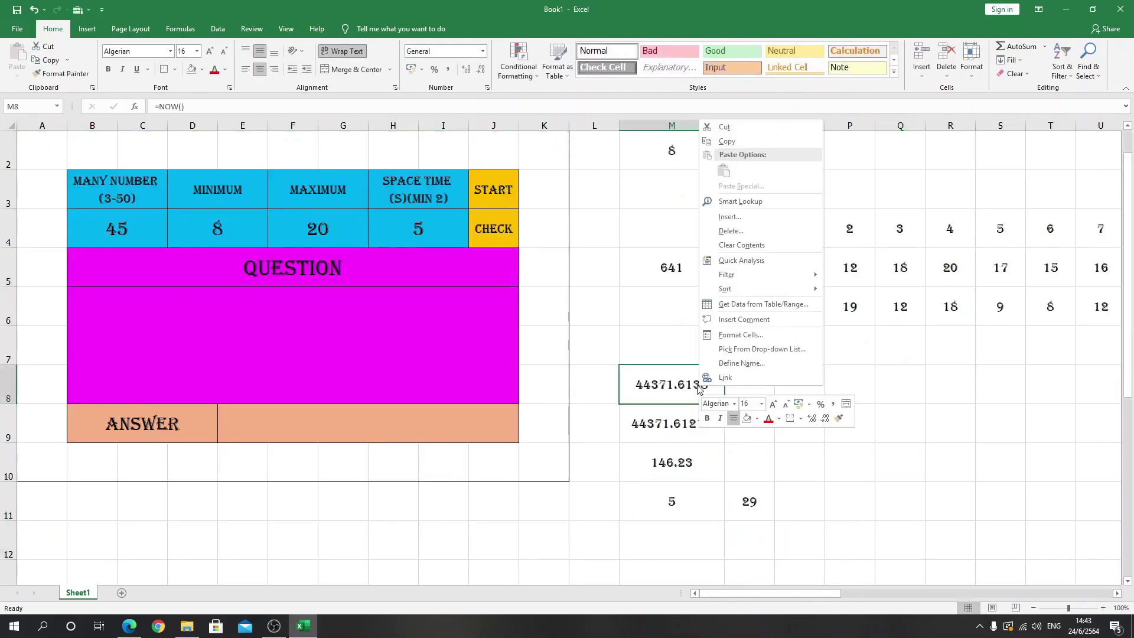
click(726, 141)
click(668, 423)
right_click(673, 429)
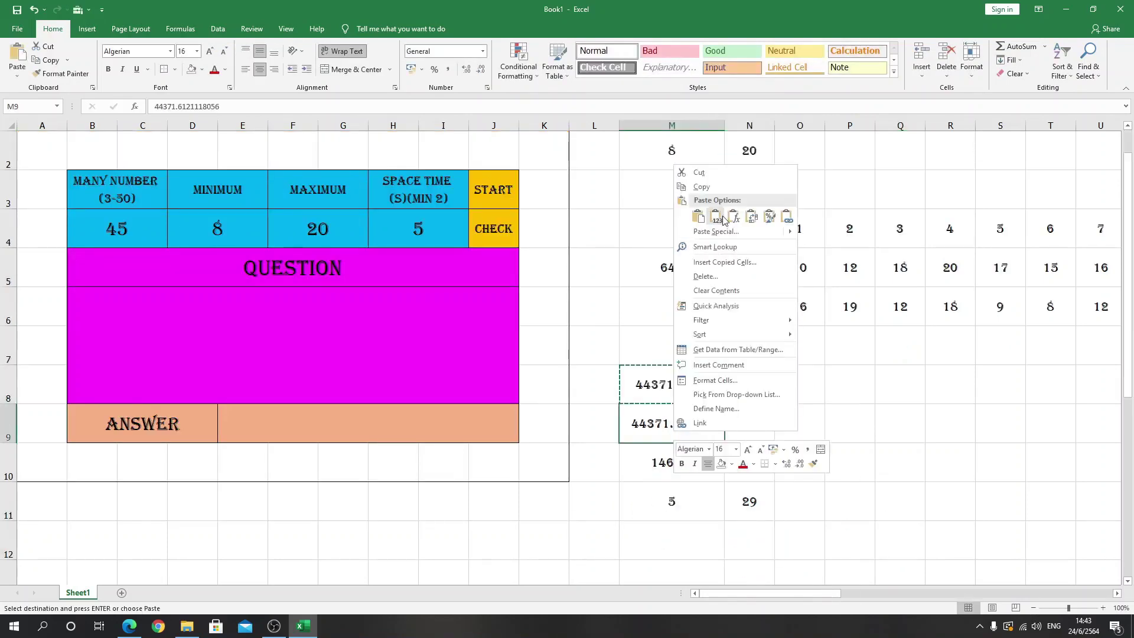
click(715, 216)
scroll(877, 506, up, 1)
drag(877, 506, 807, 461)
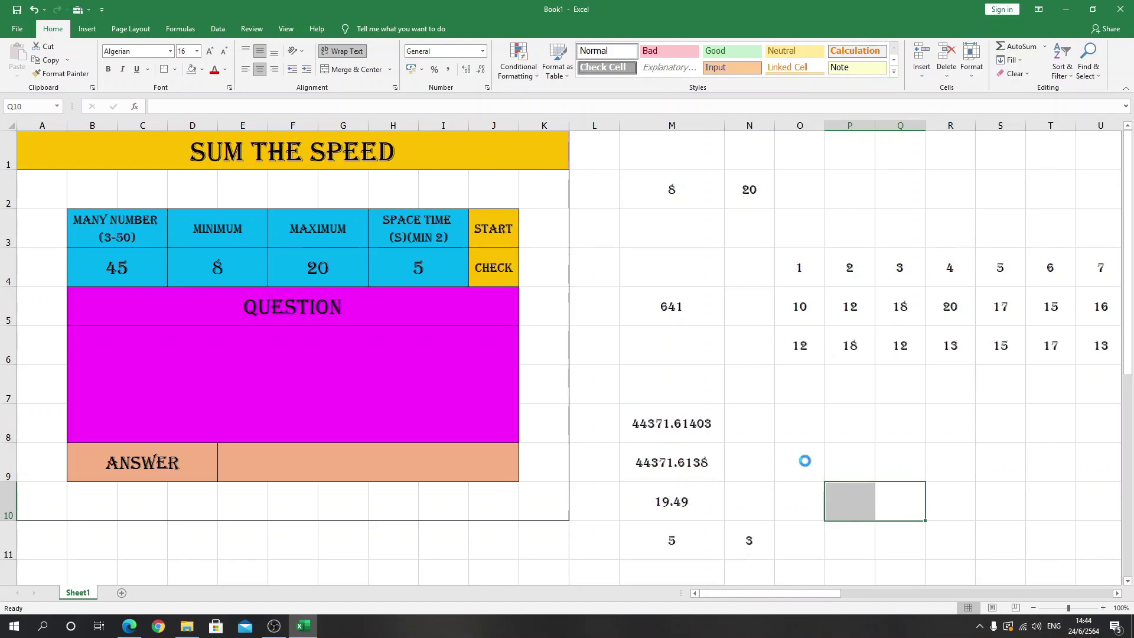
click(755, 507)
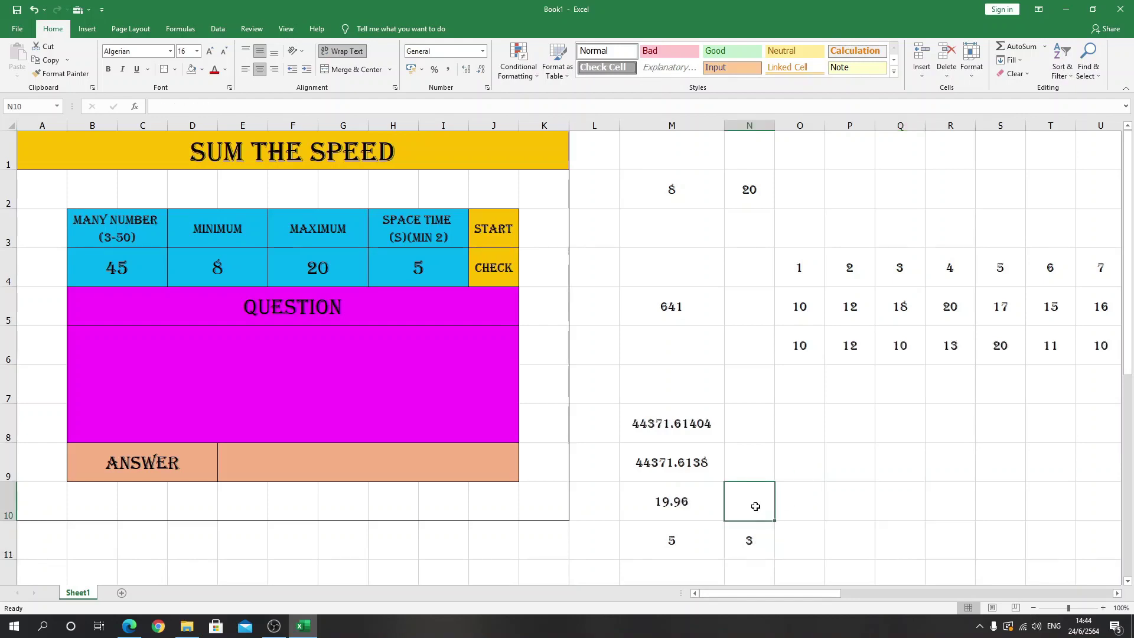
Label N10 as INDEX and O10 as REMAIN.
text(index)
key(Return)
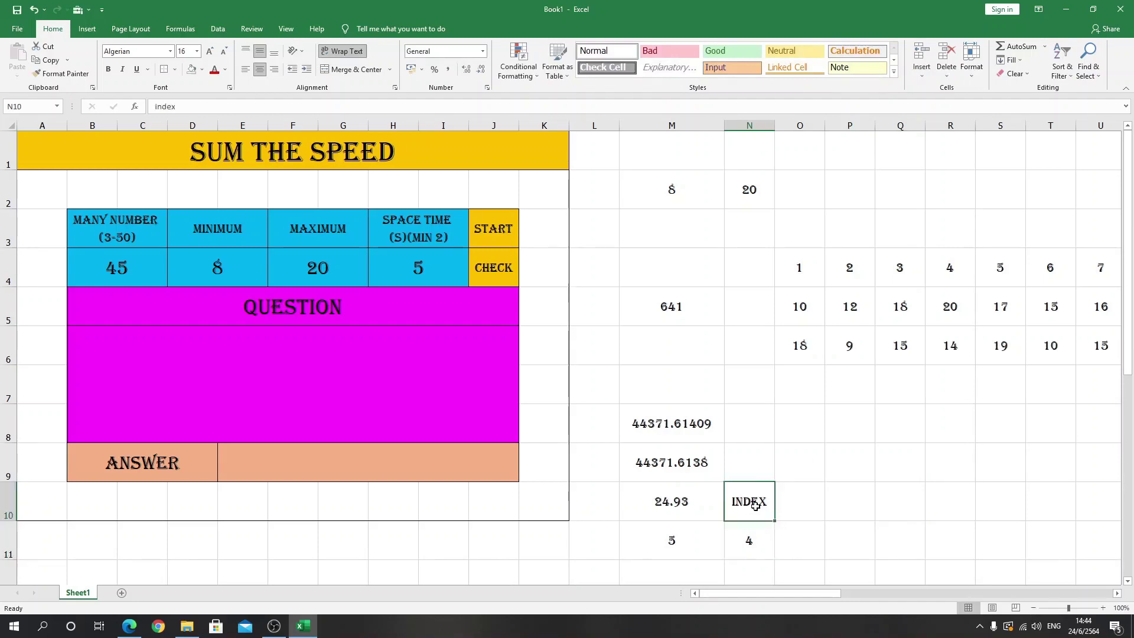
key(Right)
text(re)
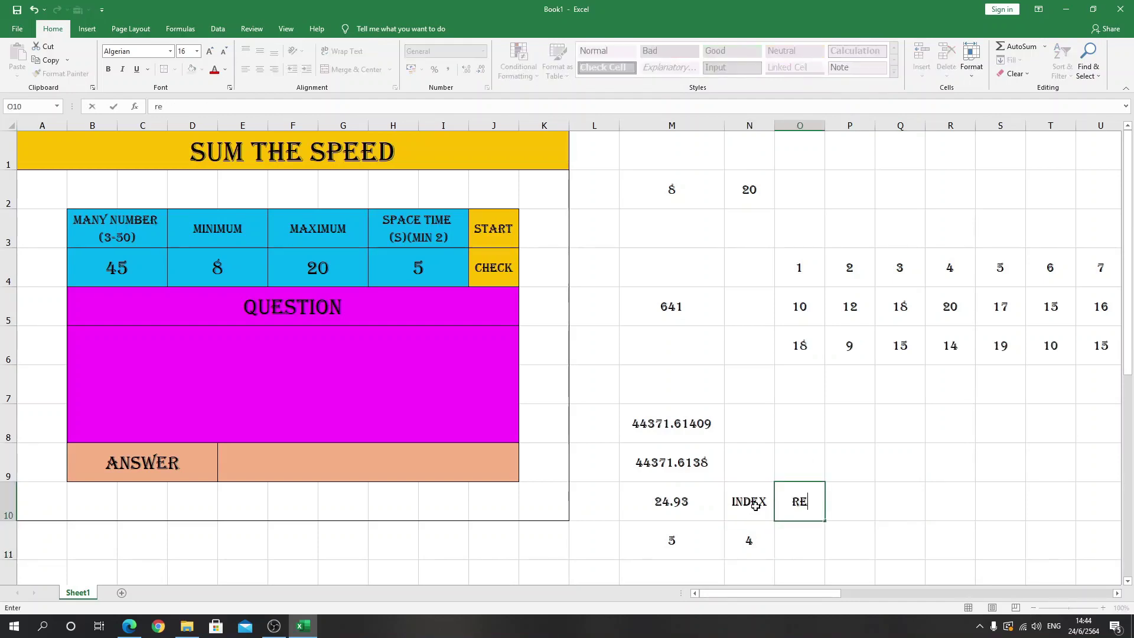
text(mao)
key(BackSpace)
text(in)
key(Return)
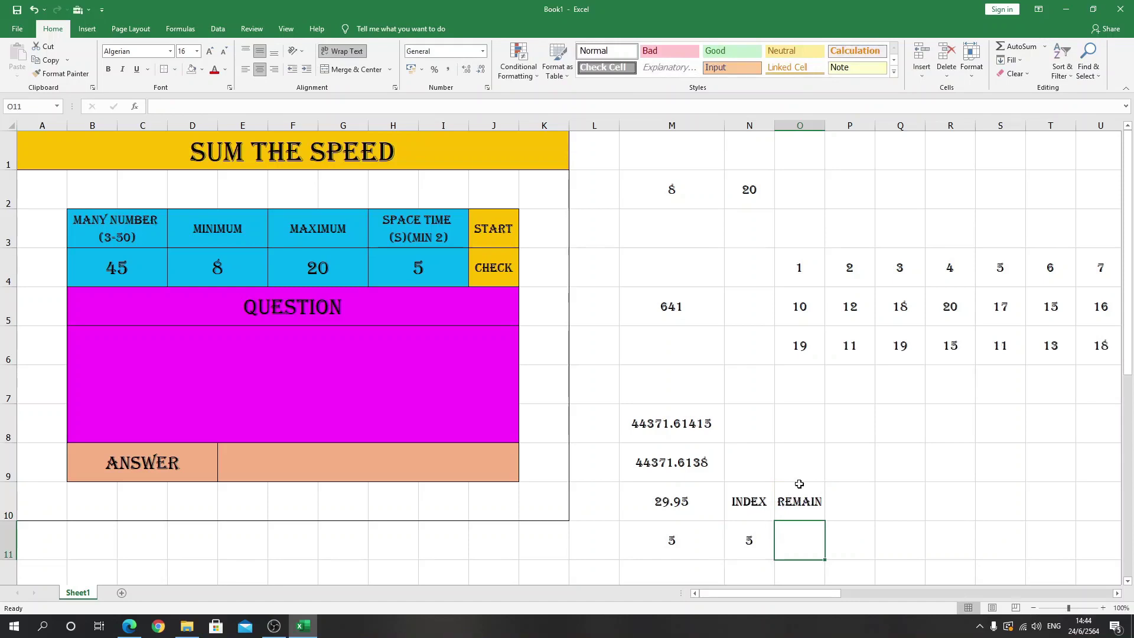
Enter =M11-MOD(M10,M11) in O11 as the remaining-time formula.
text(=)
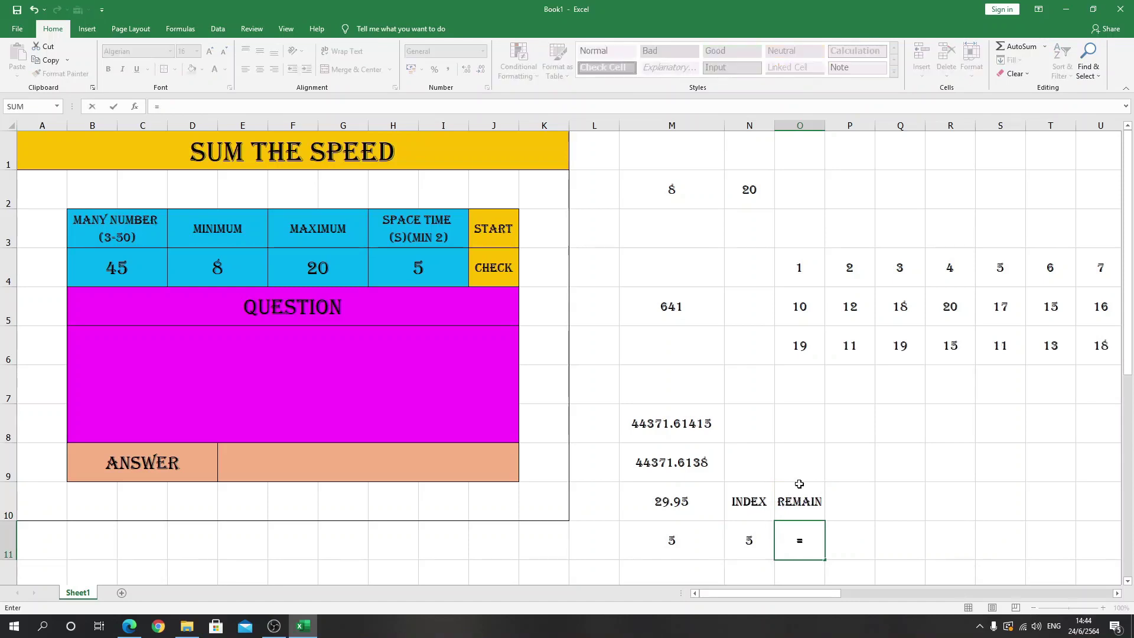
click(673, 540)
text(-)
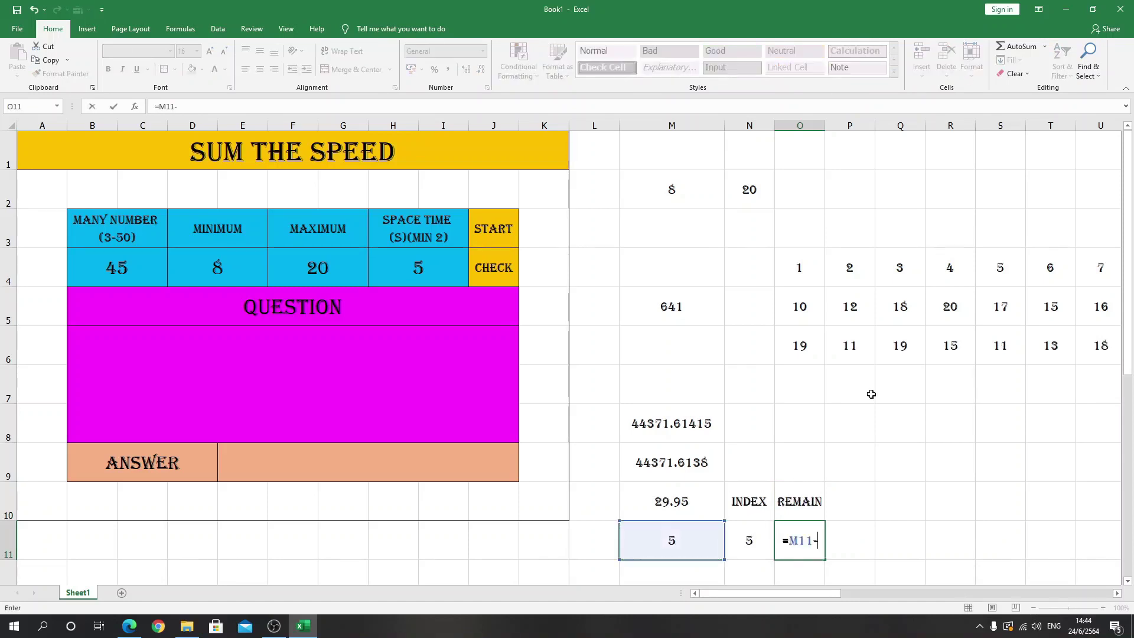
text(mod()
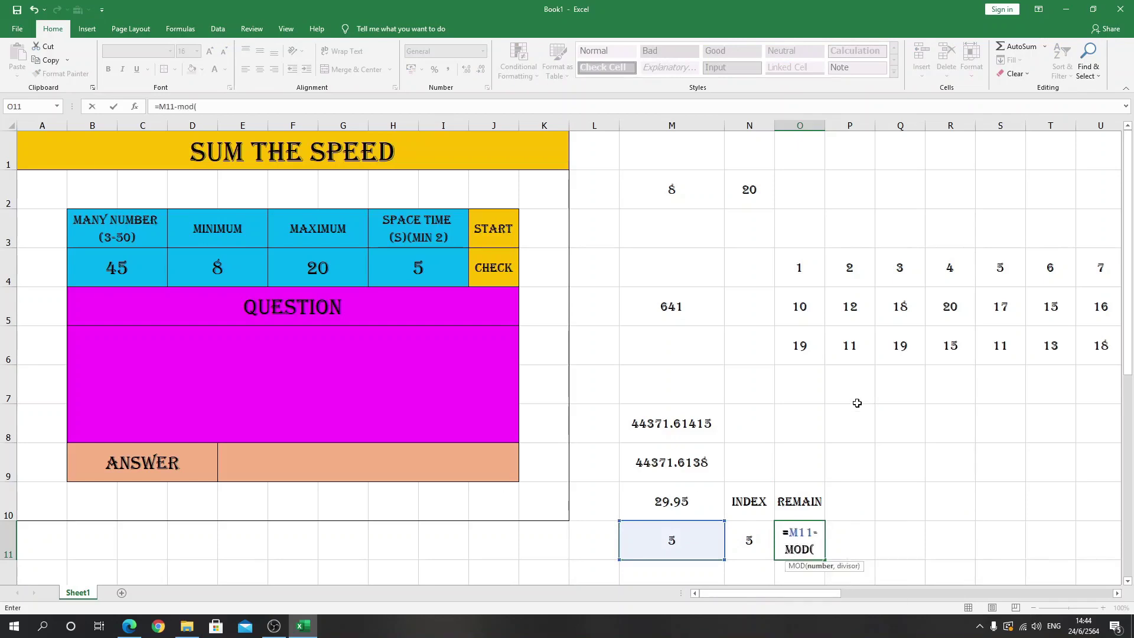
click(664, 494)
text(,)
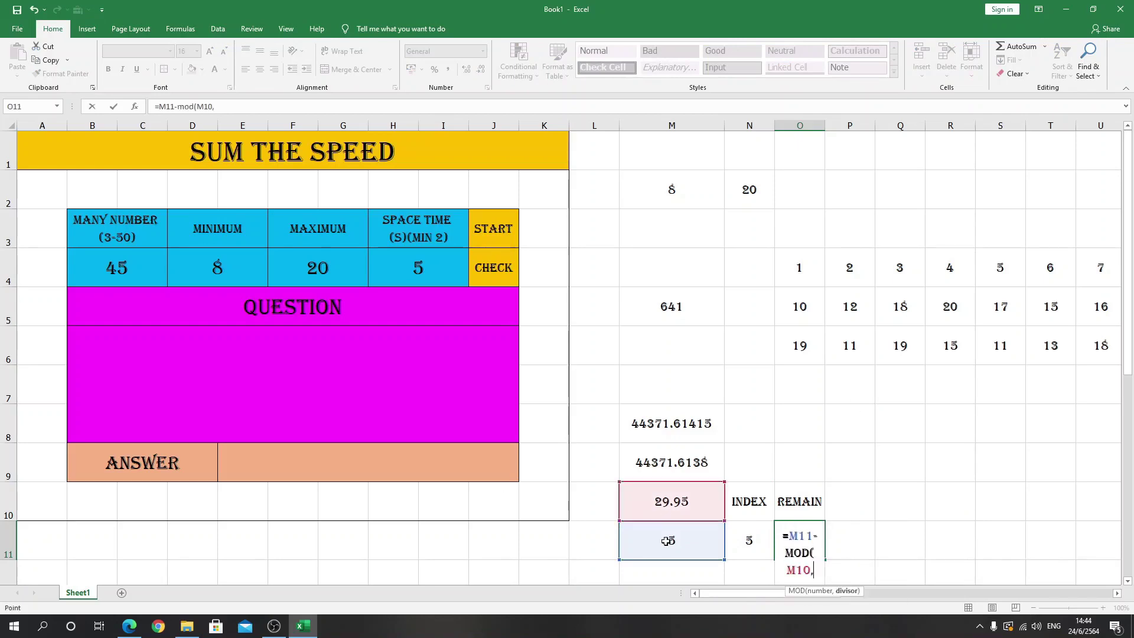
click(666, 541)
text())
key(Return)
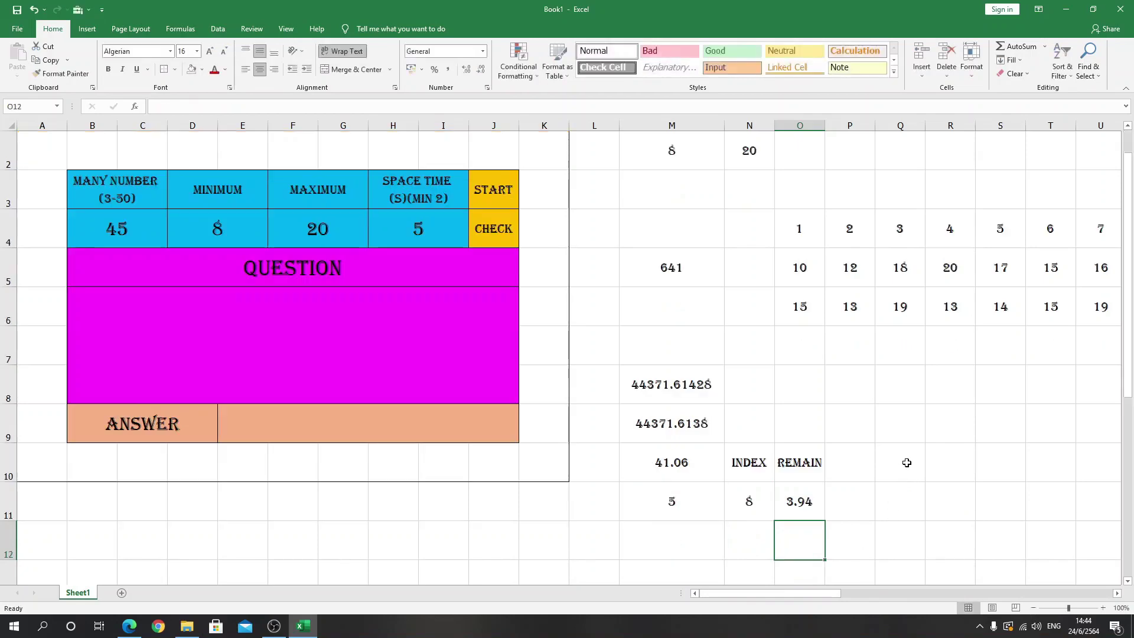
click(898, 452)
click(881, 418)
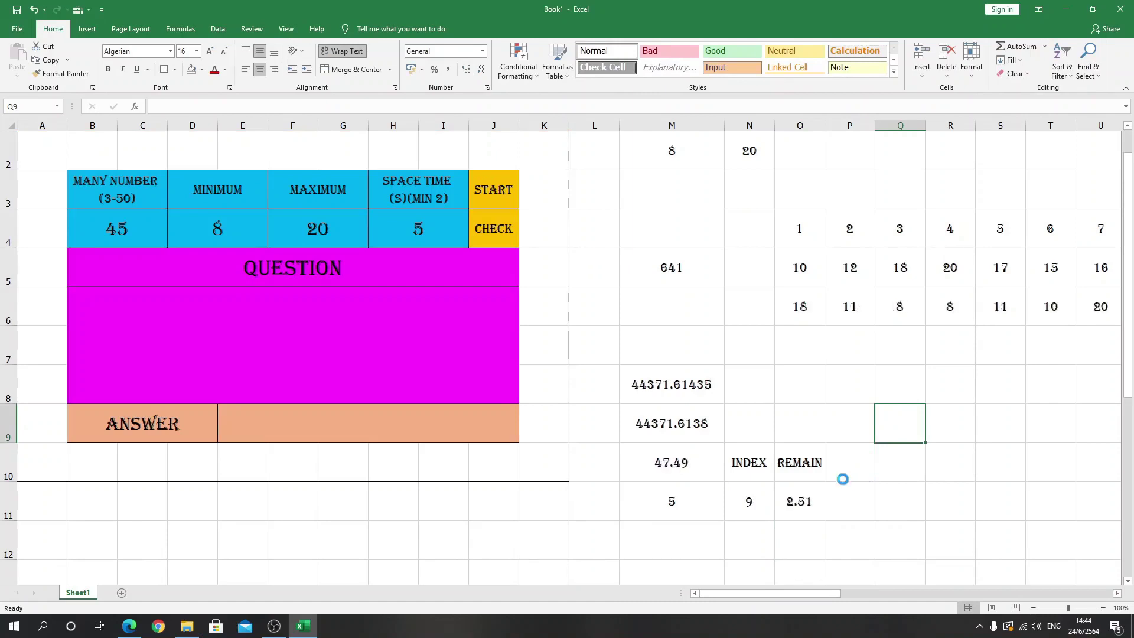
Wrap O11's formula in IF(M10<M11,"Question Zone",...).
click(802, 498)
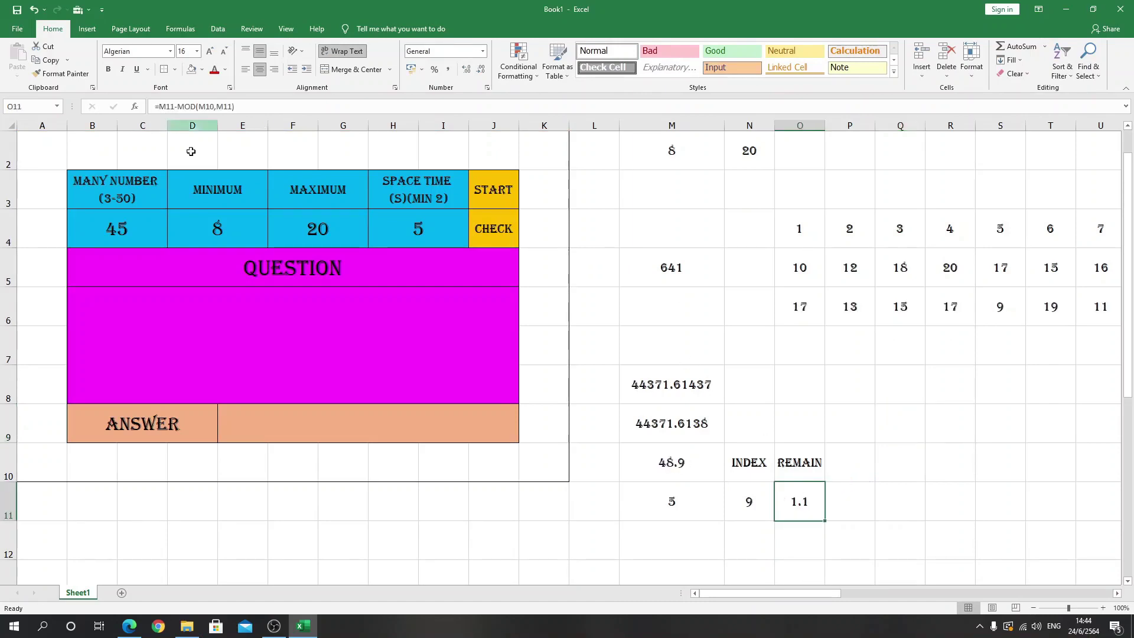
click(160, 106)
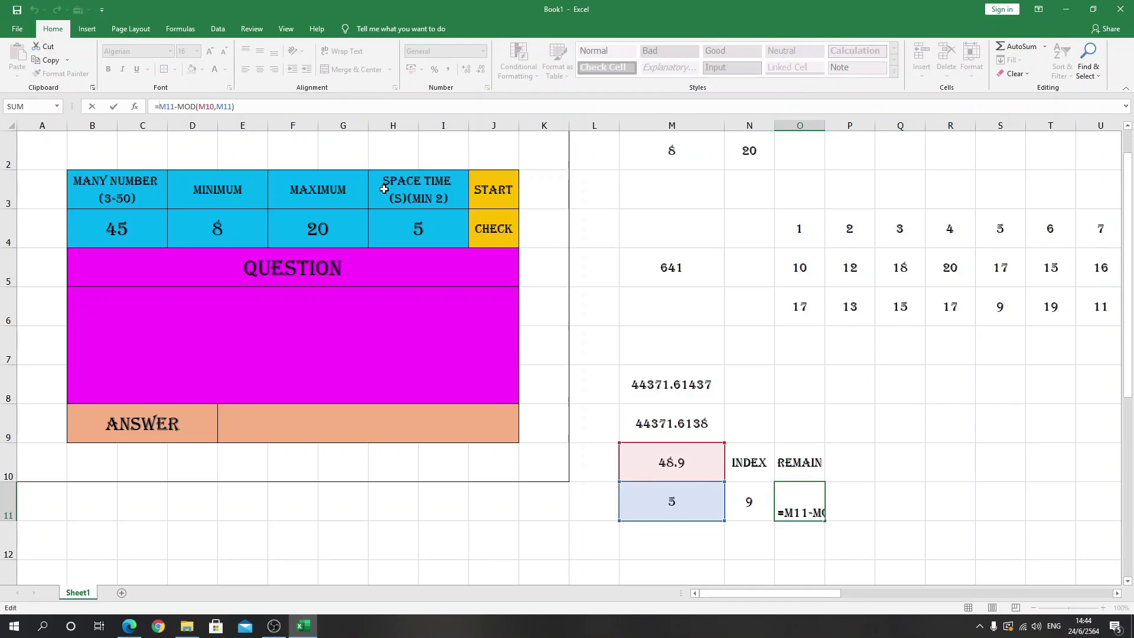
text(if()
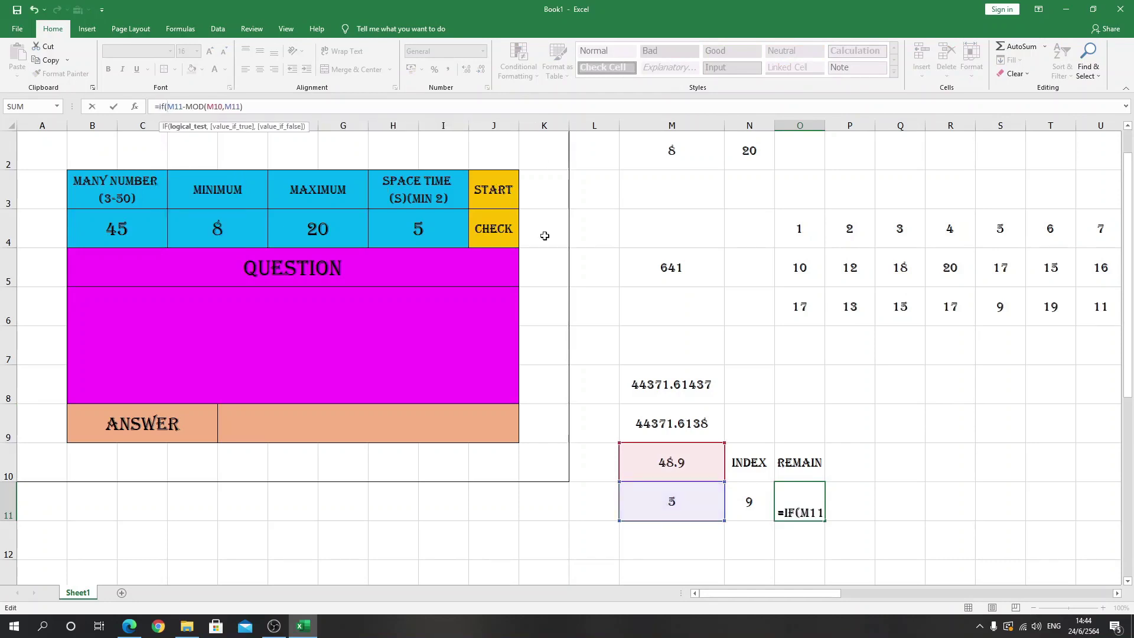
click(657, 468)
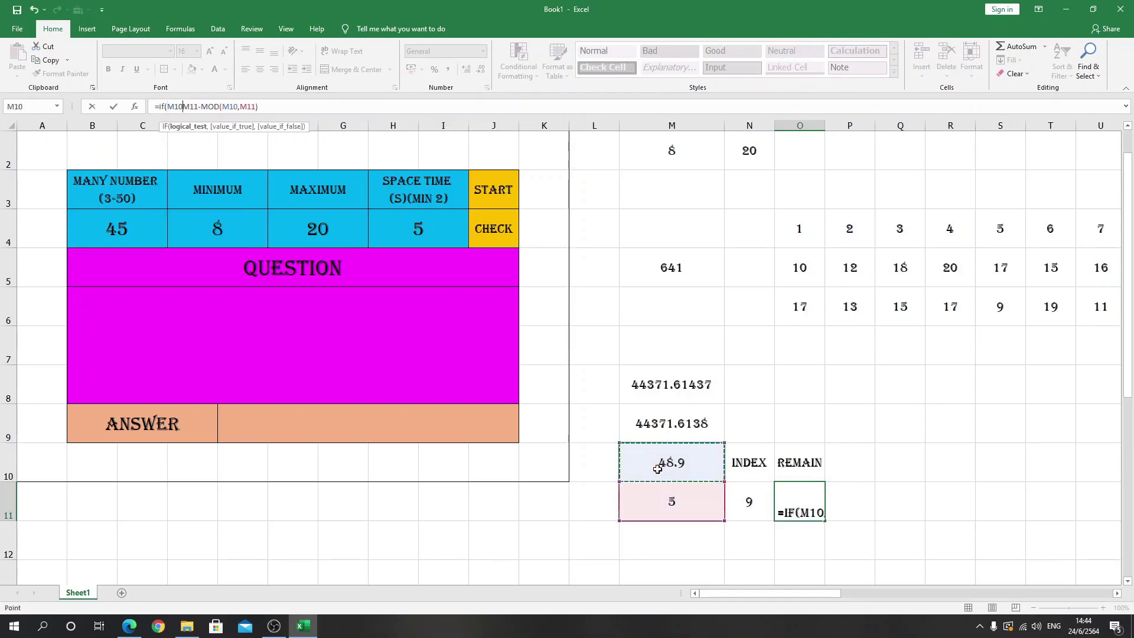
text(<)
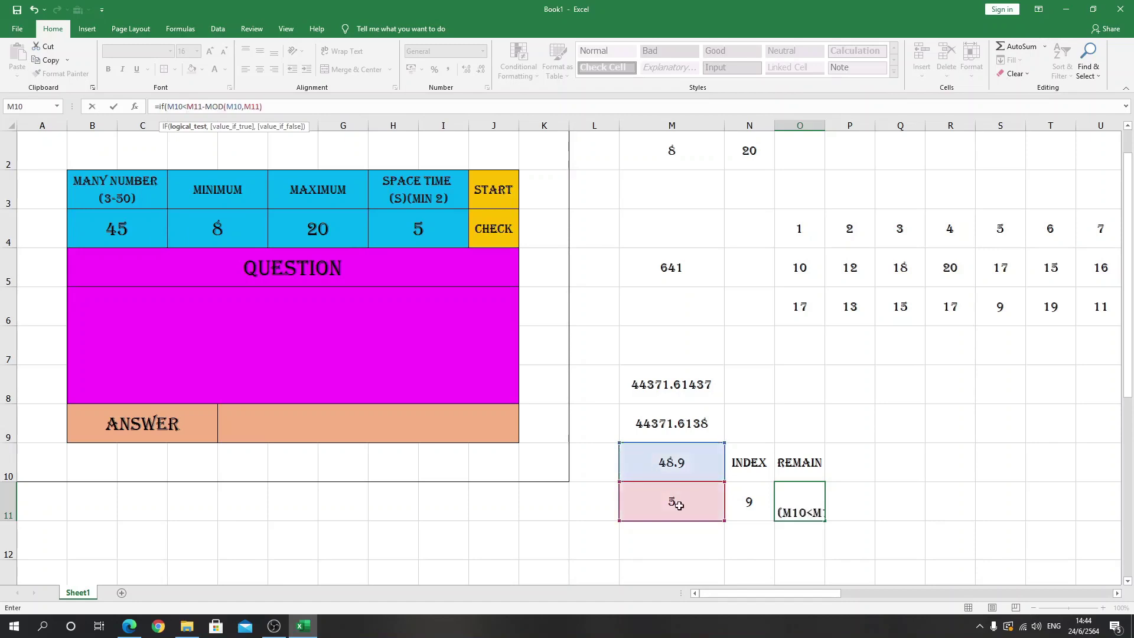
click(679, 506)
text(,")
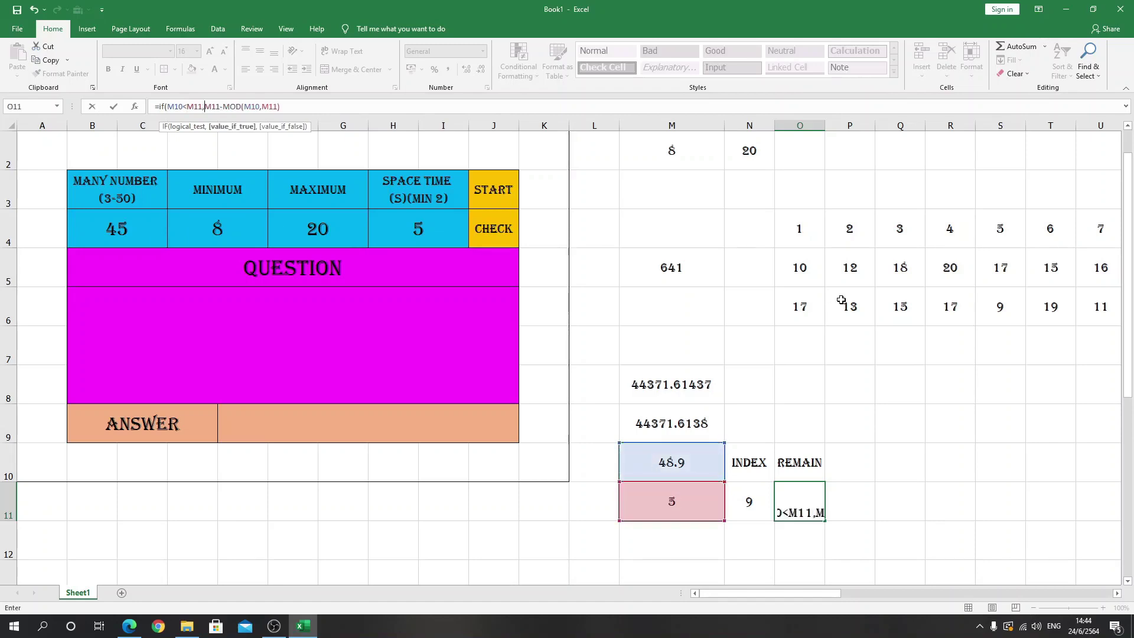
text(")
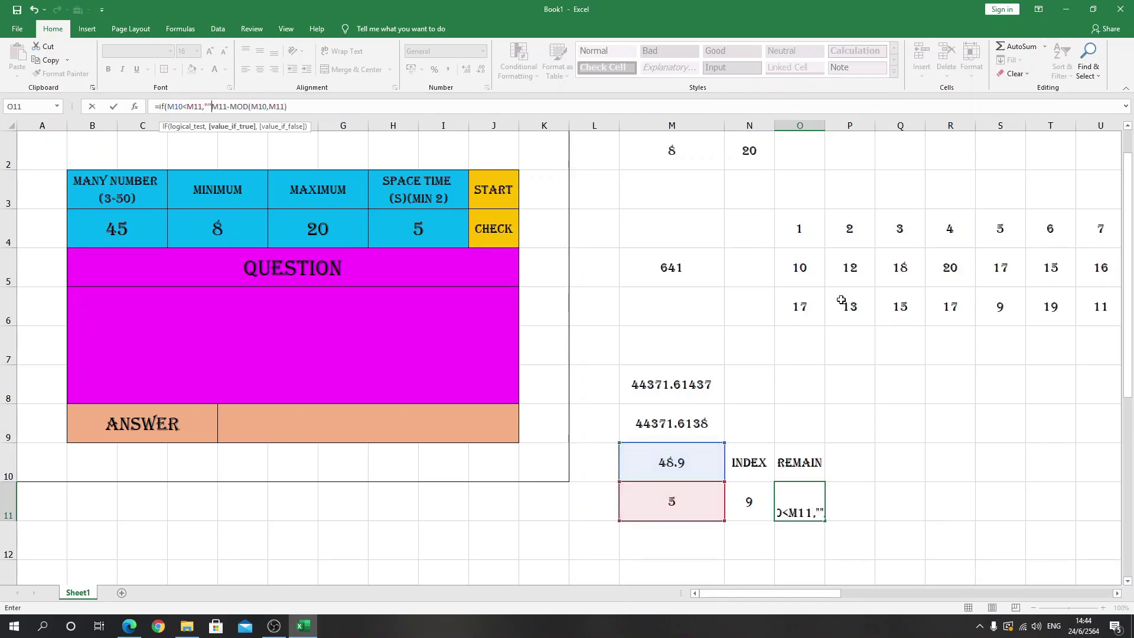
key(BackSpace)
text(Qu)
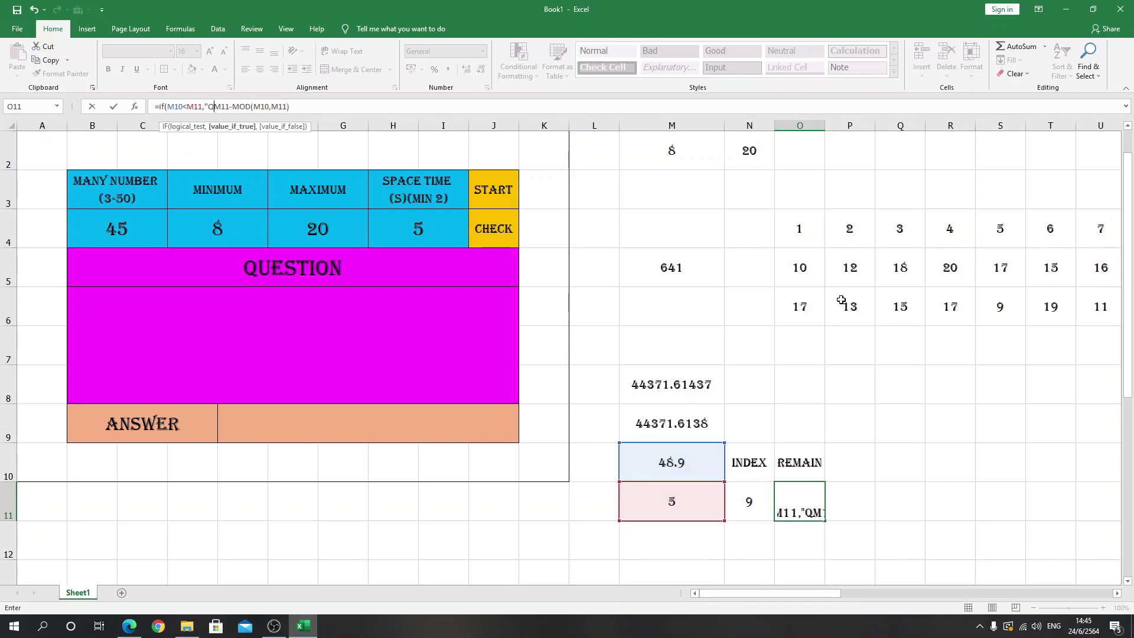
text(estion)
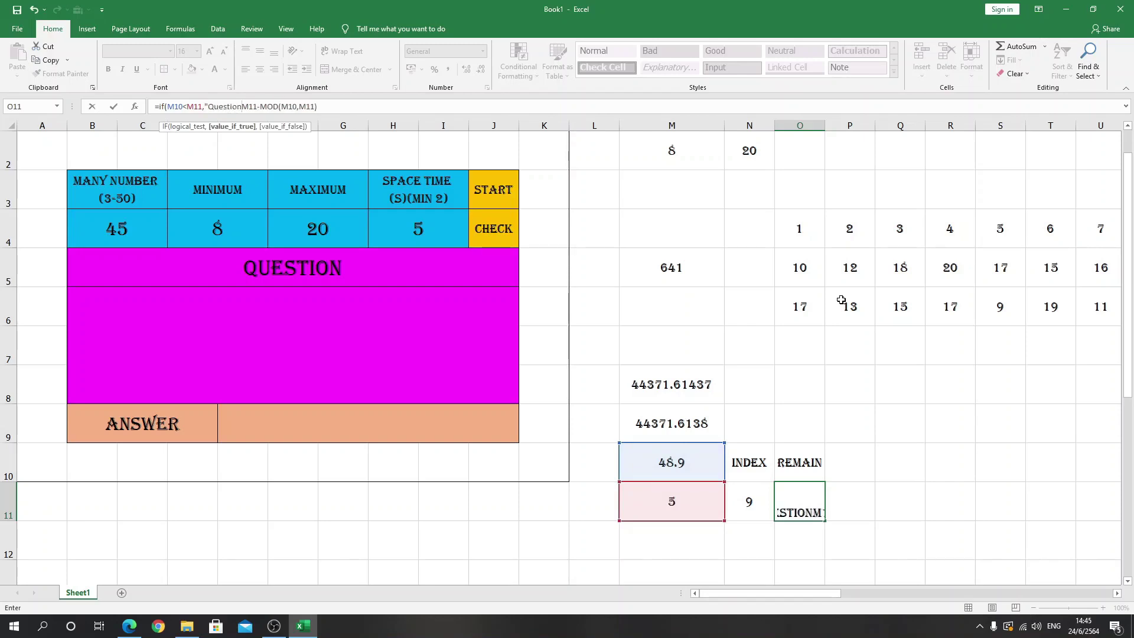
text( Zone)
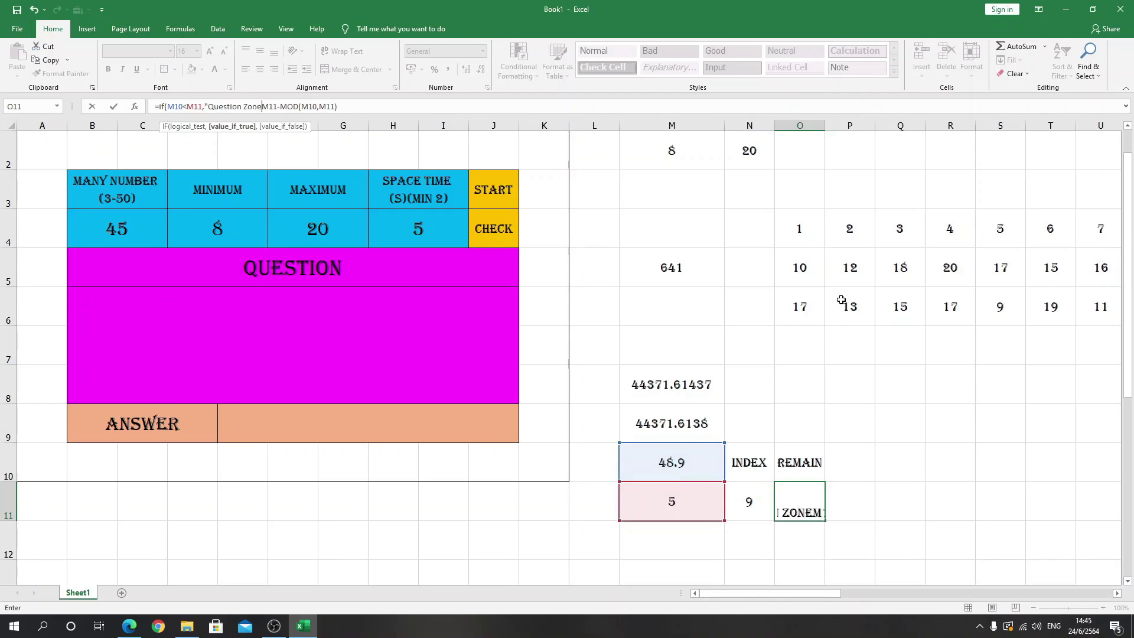
text(),)
Add the missing quote after Question Zone and commit O11, showing 3.73.
click(560, 105)
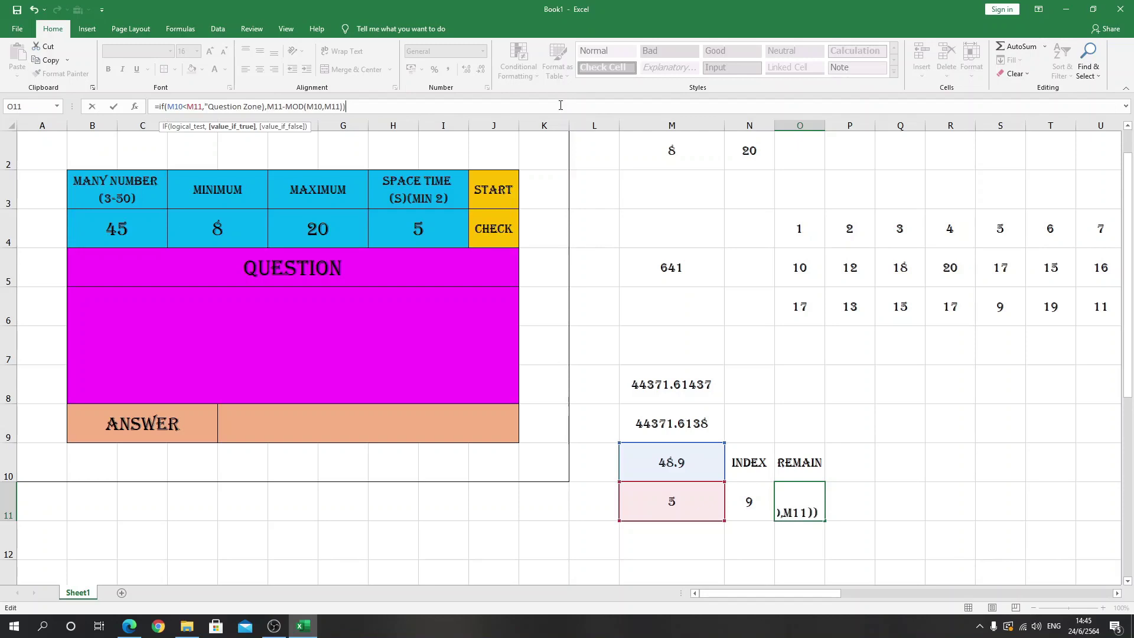
key(Return)
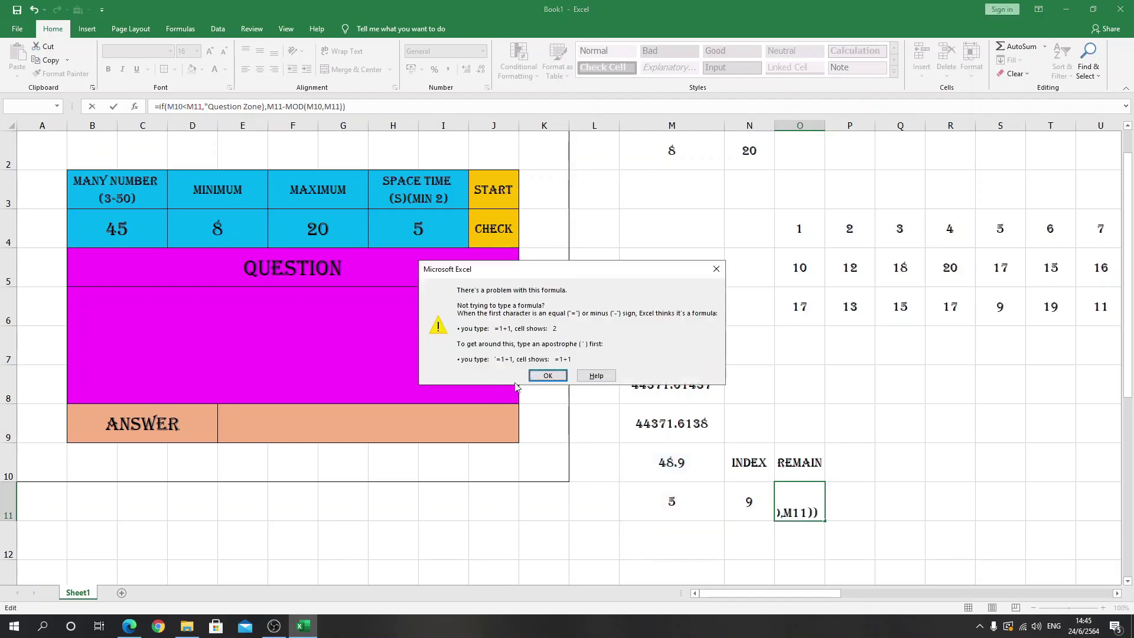
click(547, 376)
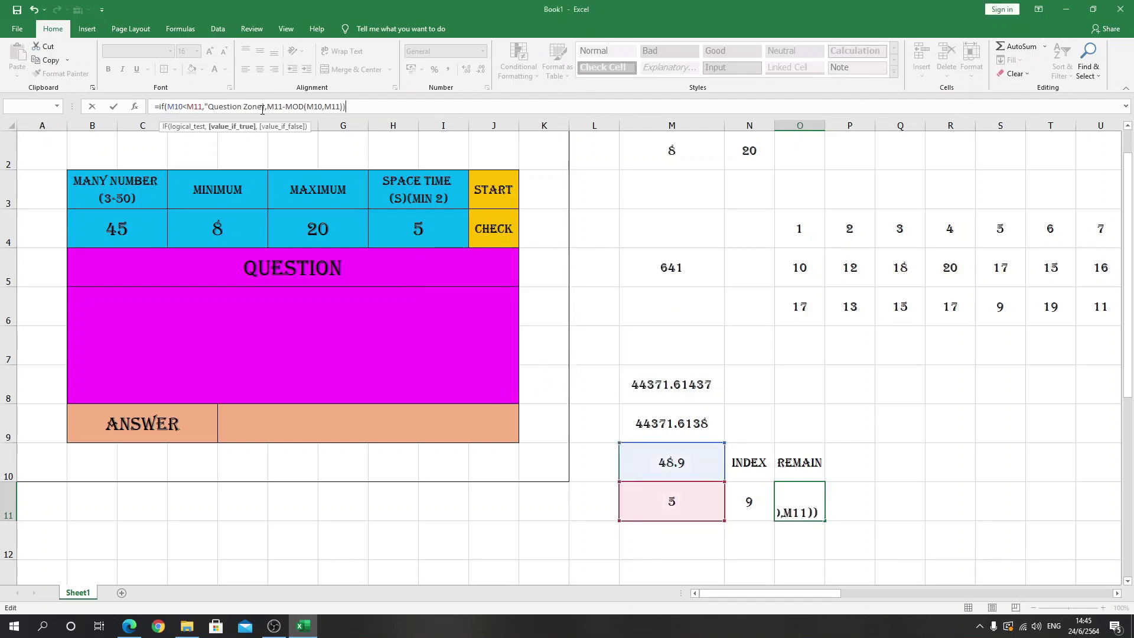
click(263, 106)
text(")
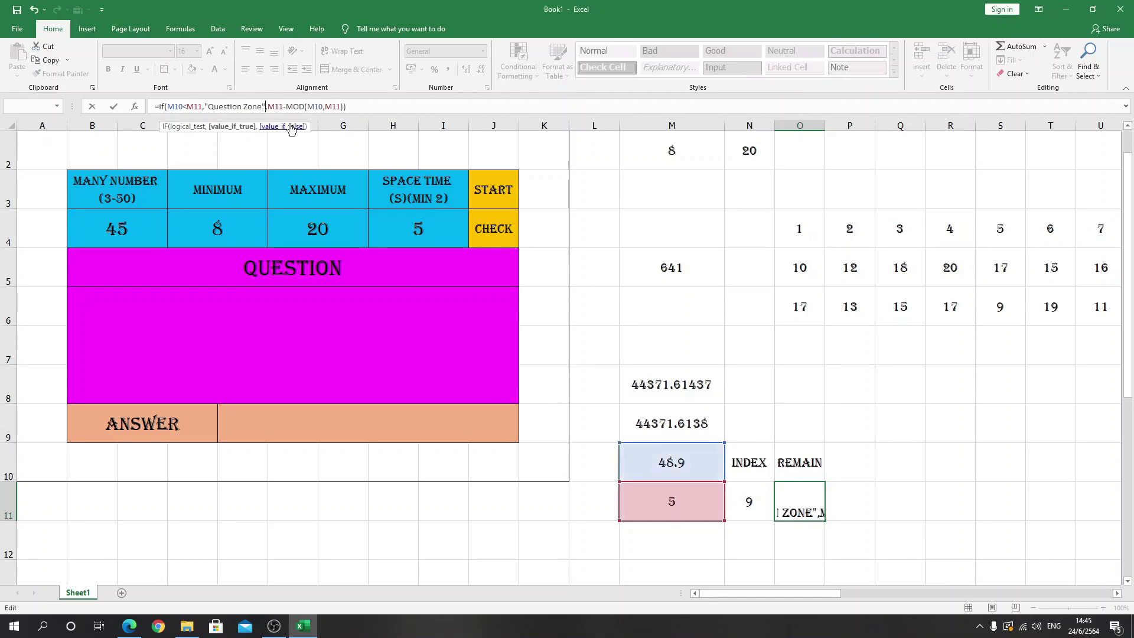
key(Return)
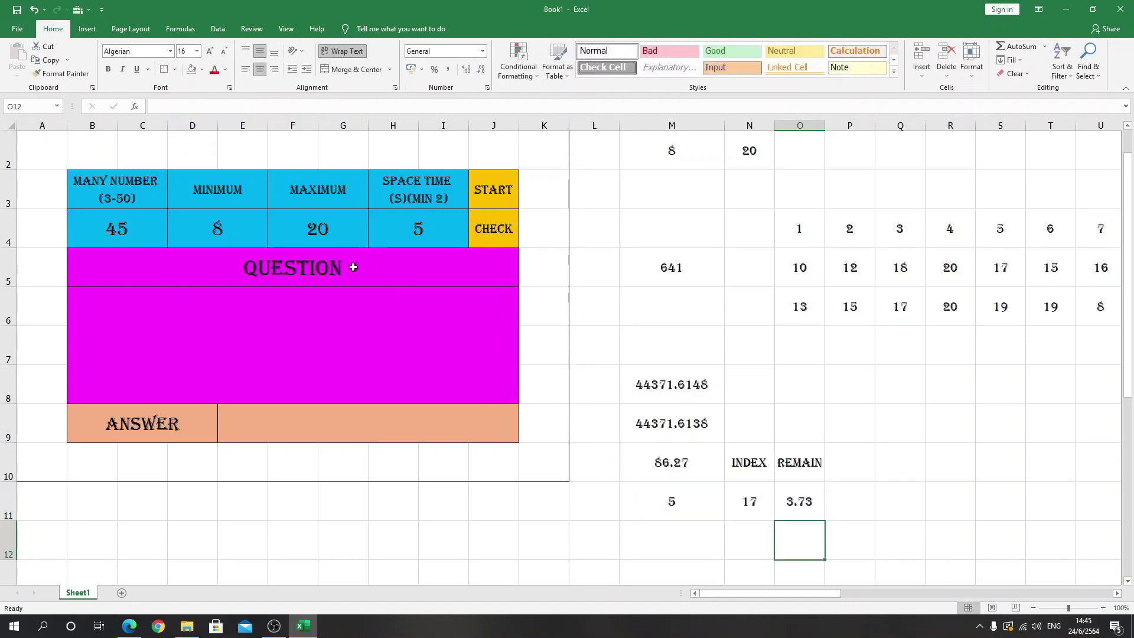
click(354, 268)
Make the merged QUESTION cell B5 show O11's value with =O11 (2.46).
text(=)
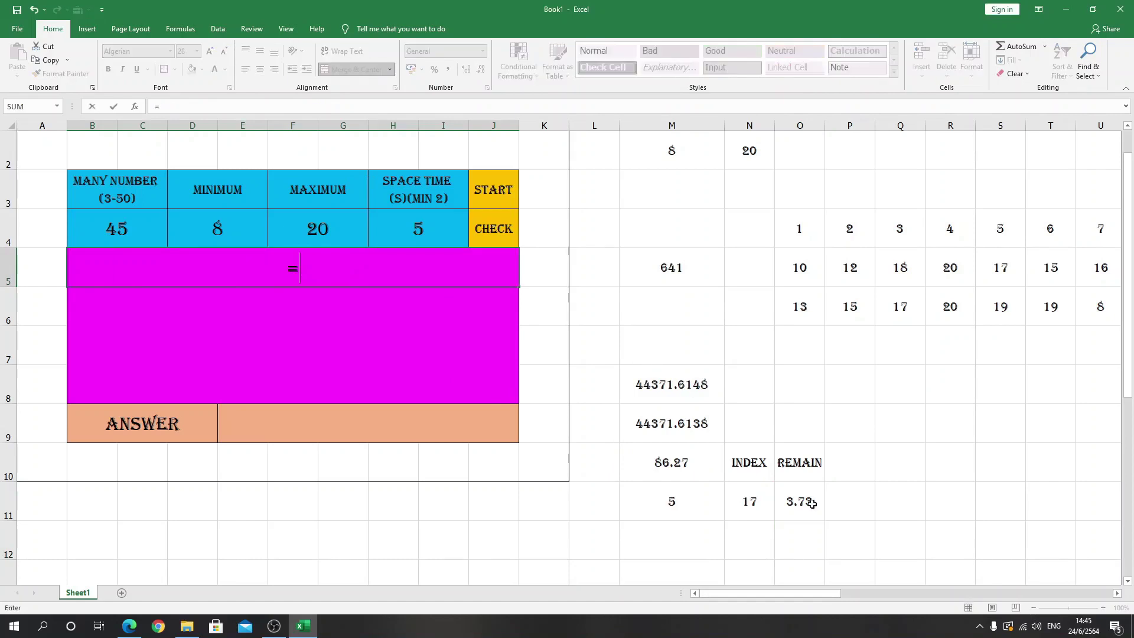
click(812, 503)
key(Return)
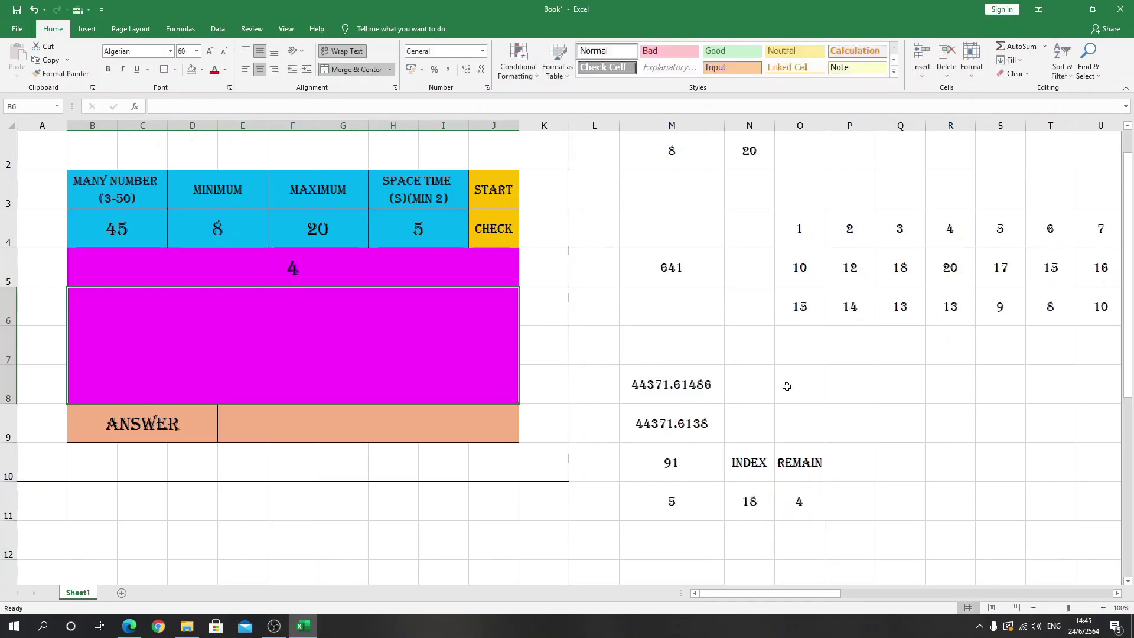
click(788, 384)
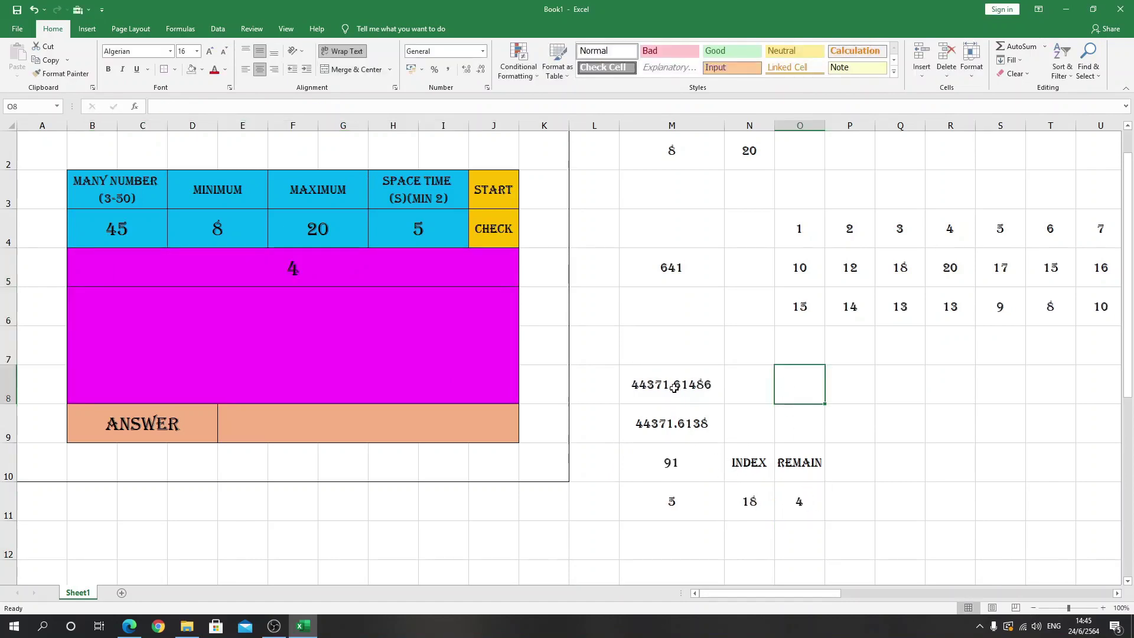
click(616, 354)
Paste M8's timestamp into M9 as a value, resetting it to 44371.6149.
right_click(648, 391)
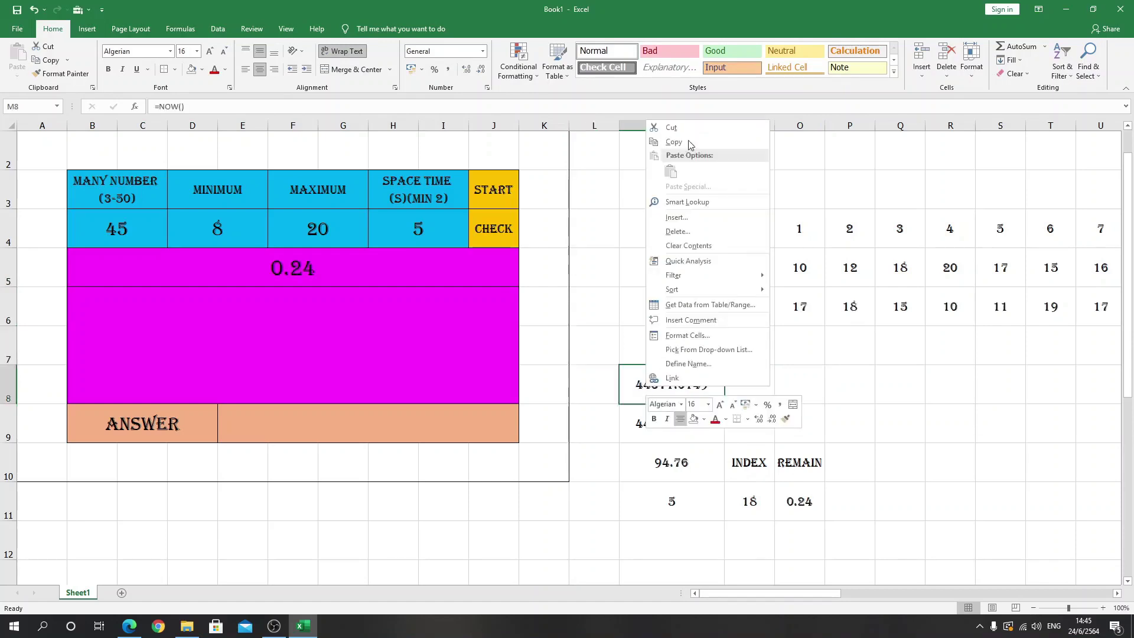
click(688, 144)
right_click(665, 413)
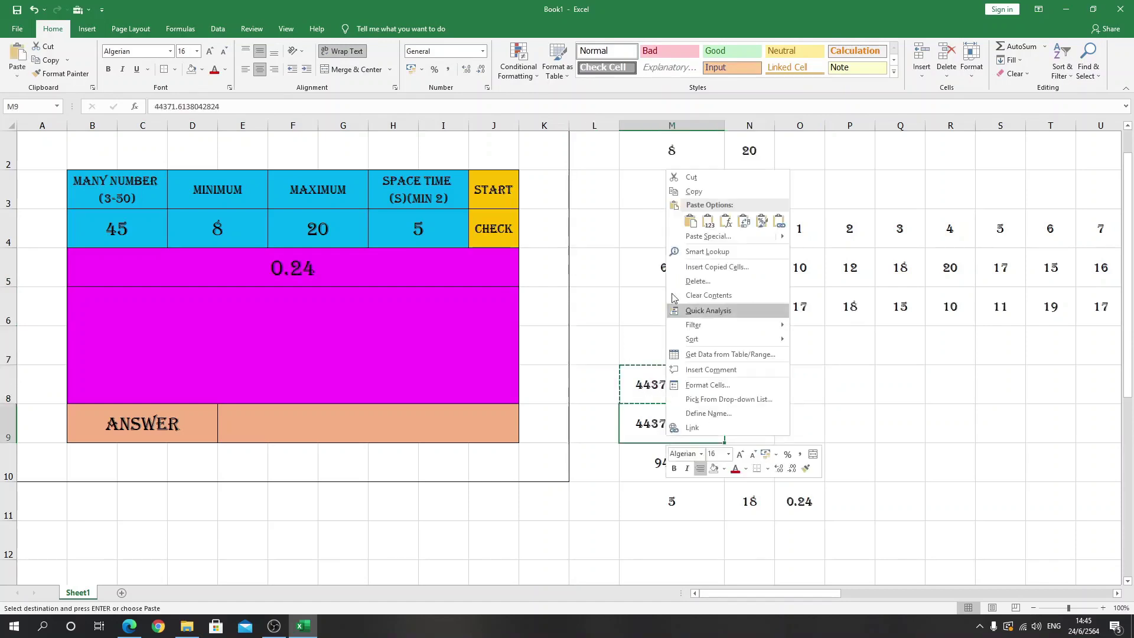
click(707, 225)
click(832, 400)
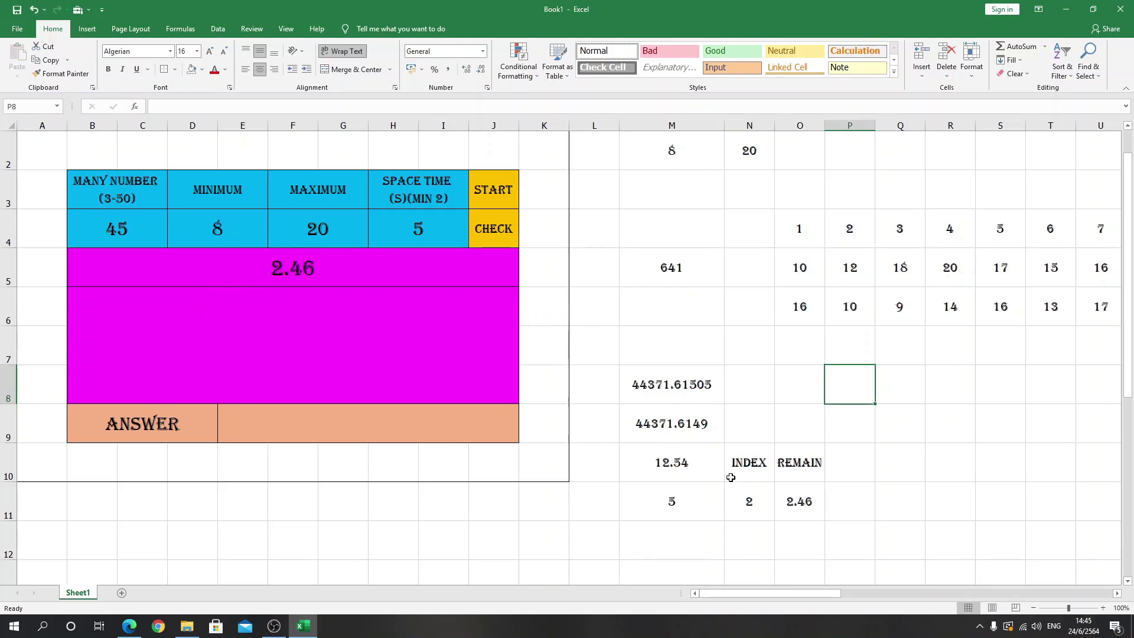
Give the question box =IF(N11=0,"Ready!",INDEX(O5:BL5,N11)).
click(421, 346)
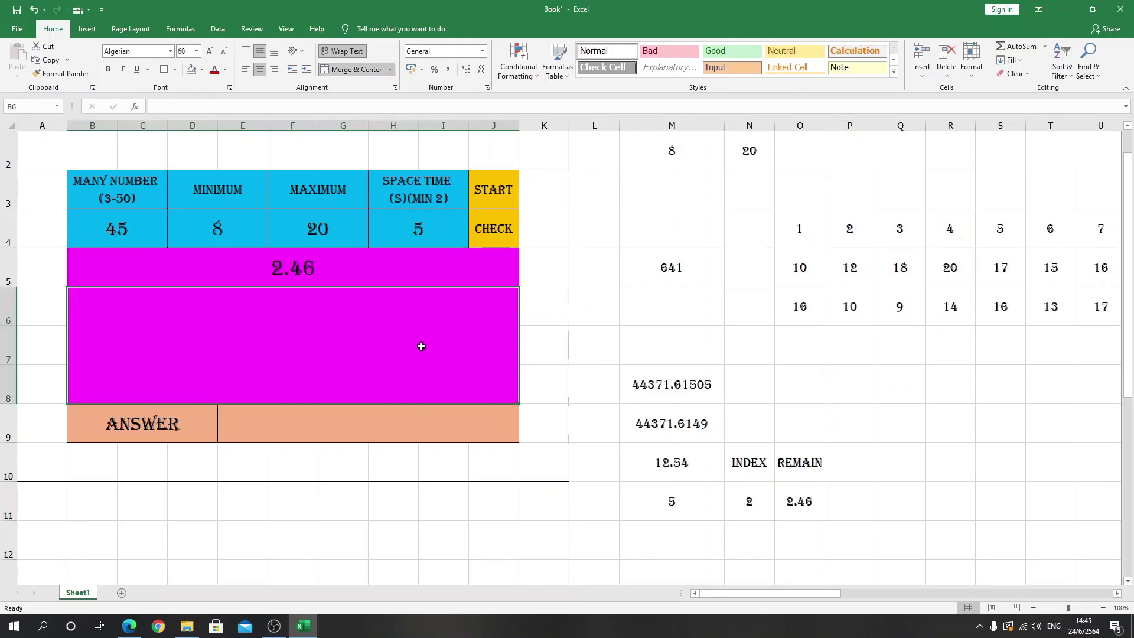
text(=if()
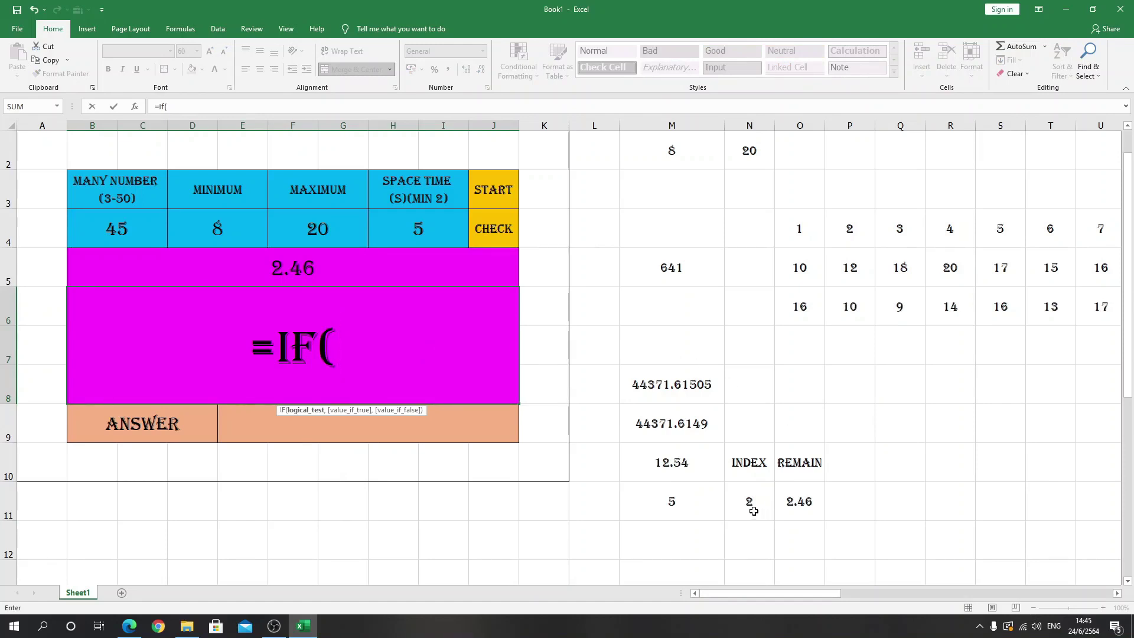
click(753, 511)
text(=)
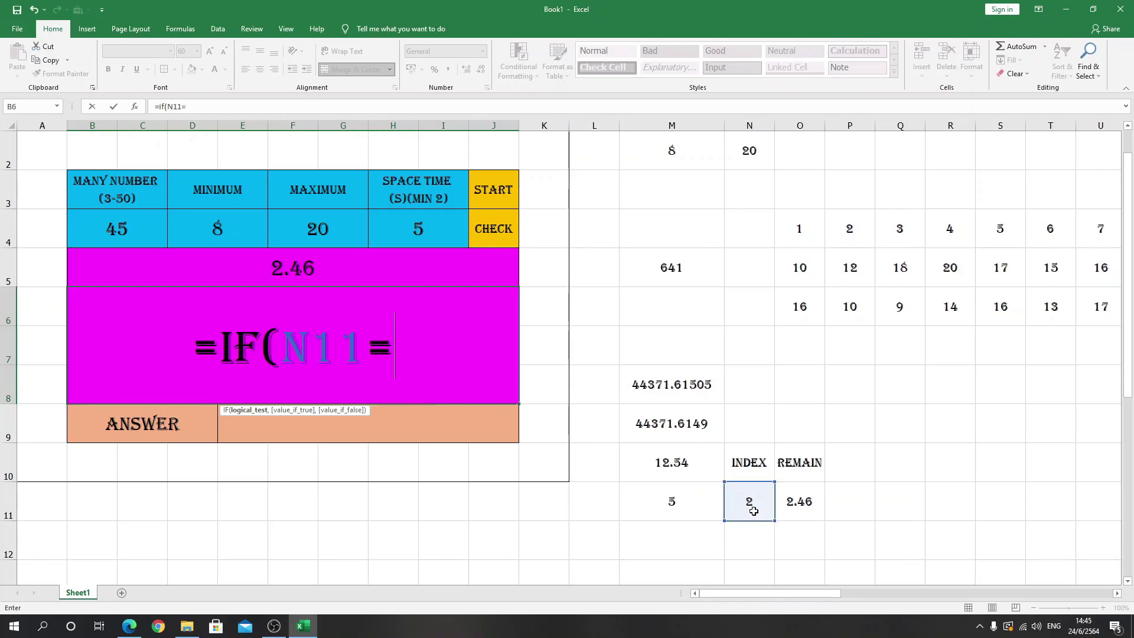
text(0,")
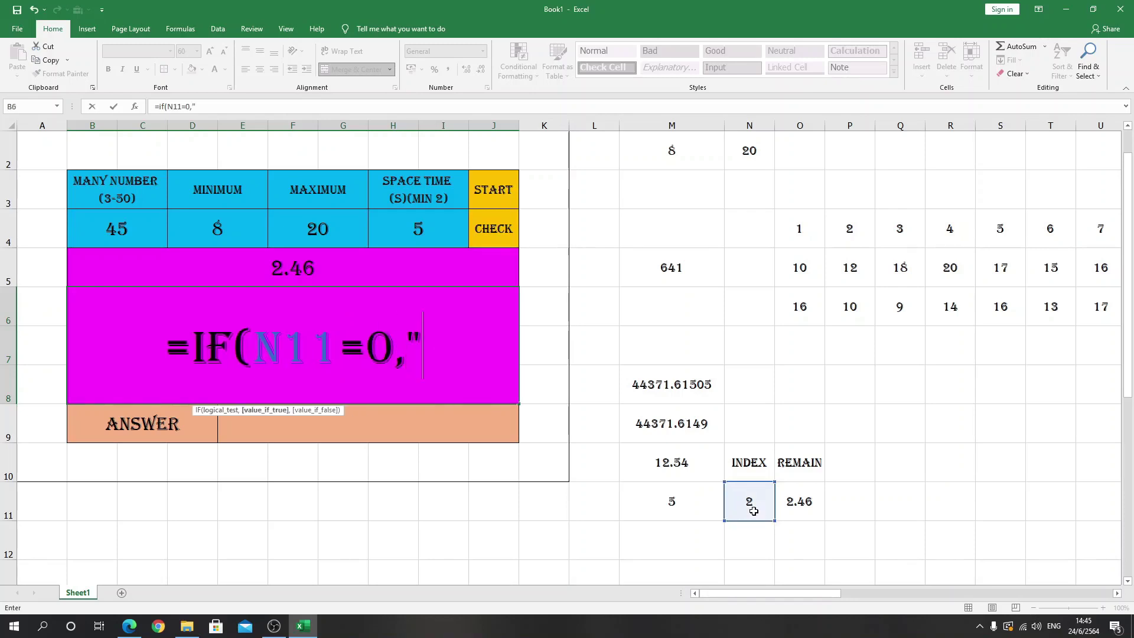
text(")
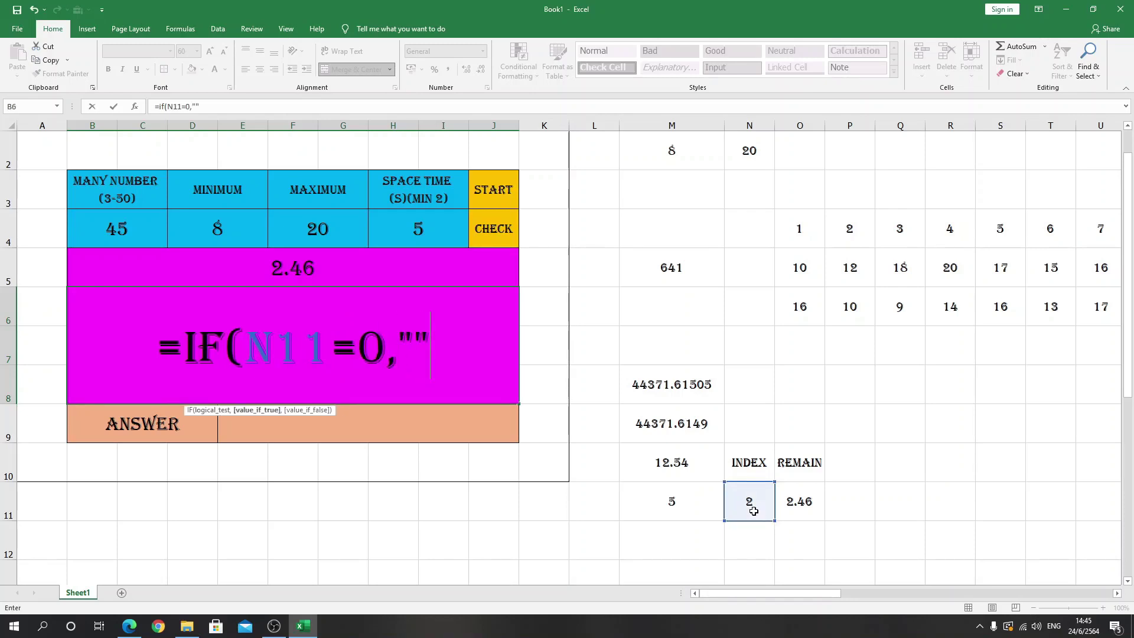
click(195, 108)
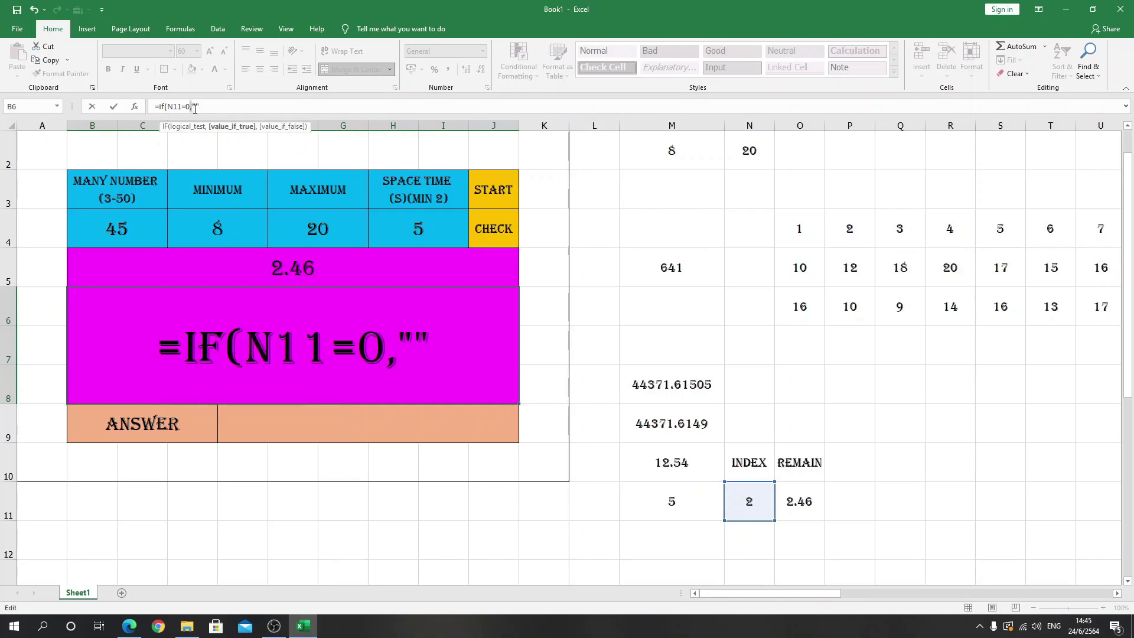
text(Re)
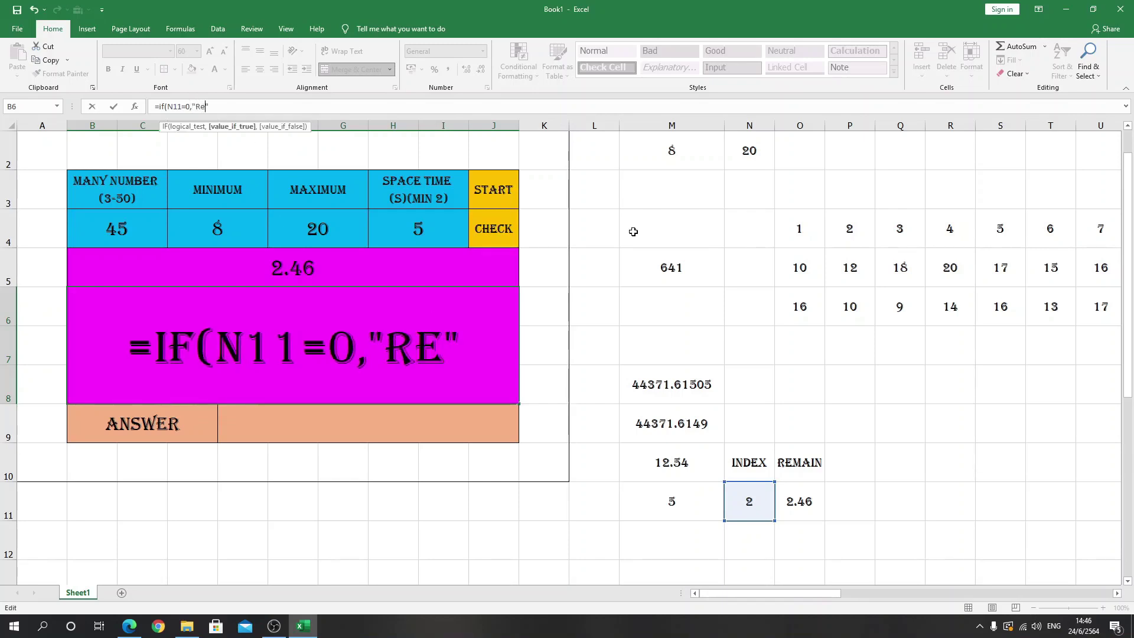
text(ady)
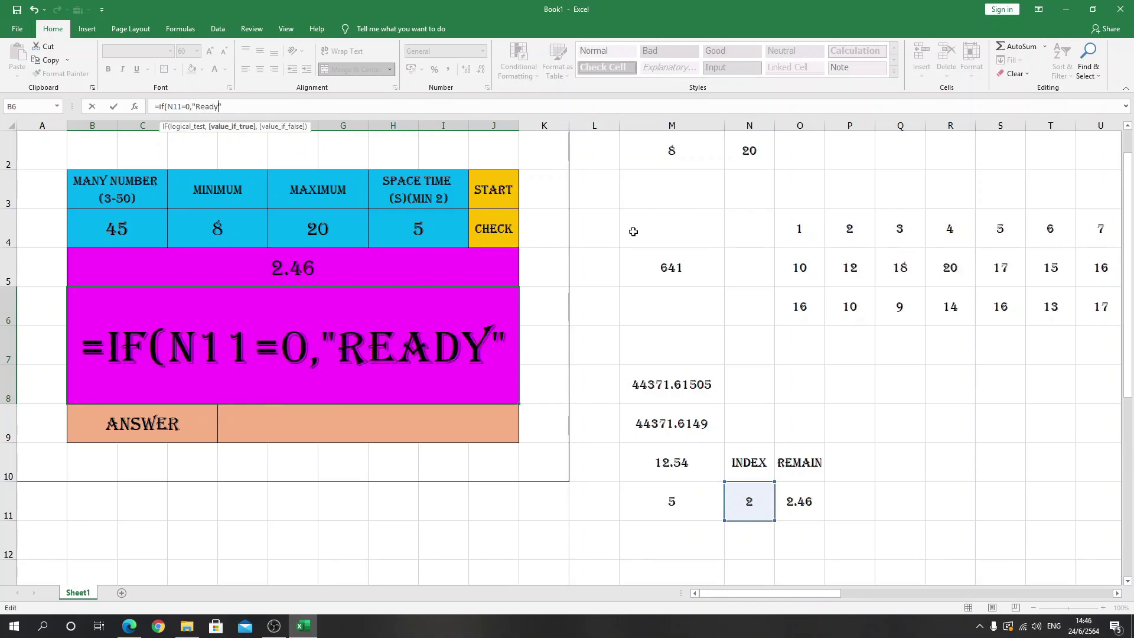
text(!")
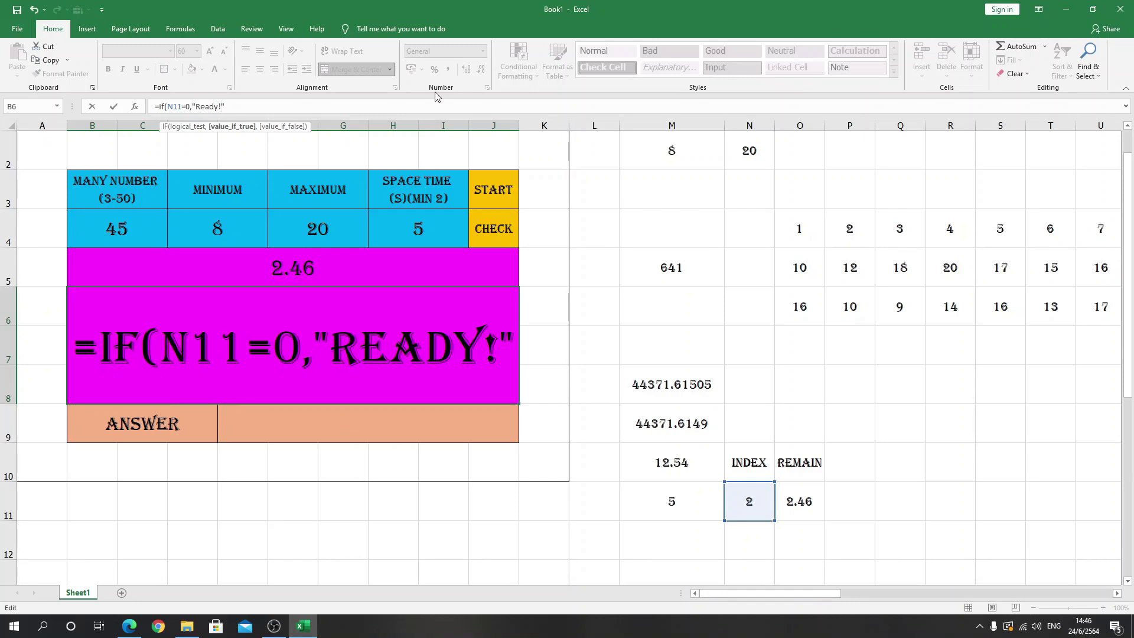
text(,)
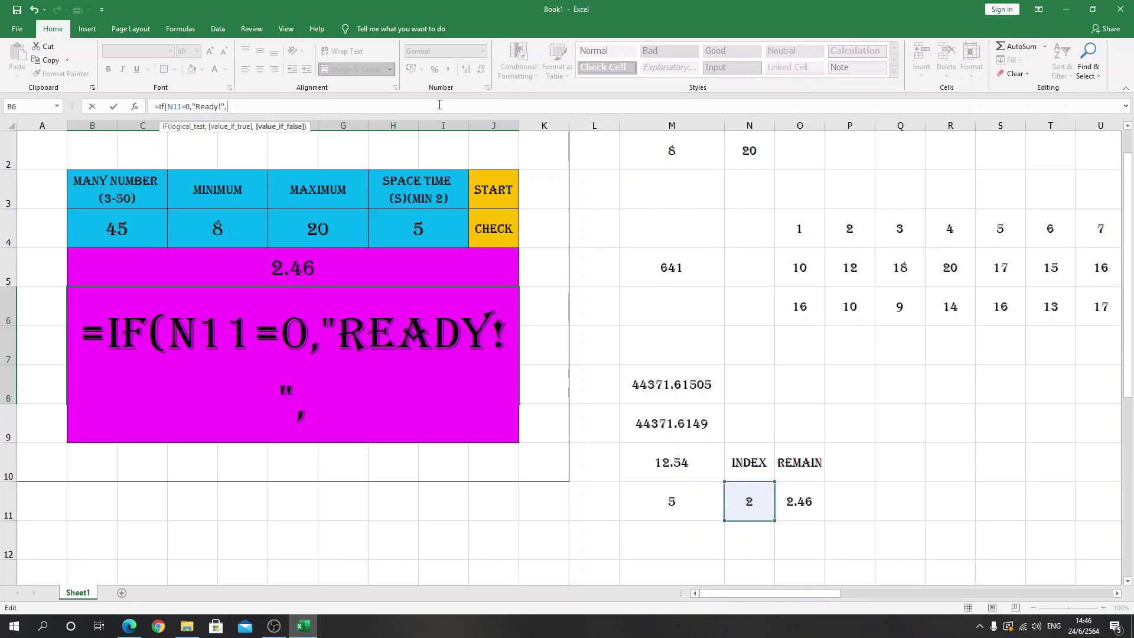
text(inde)
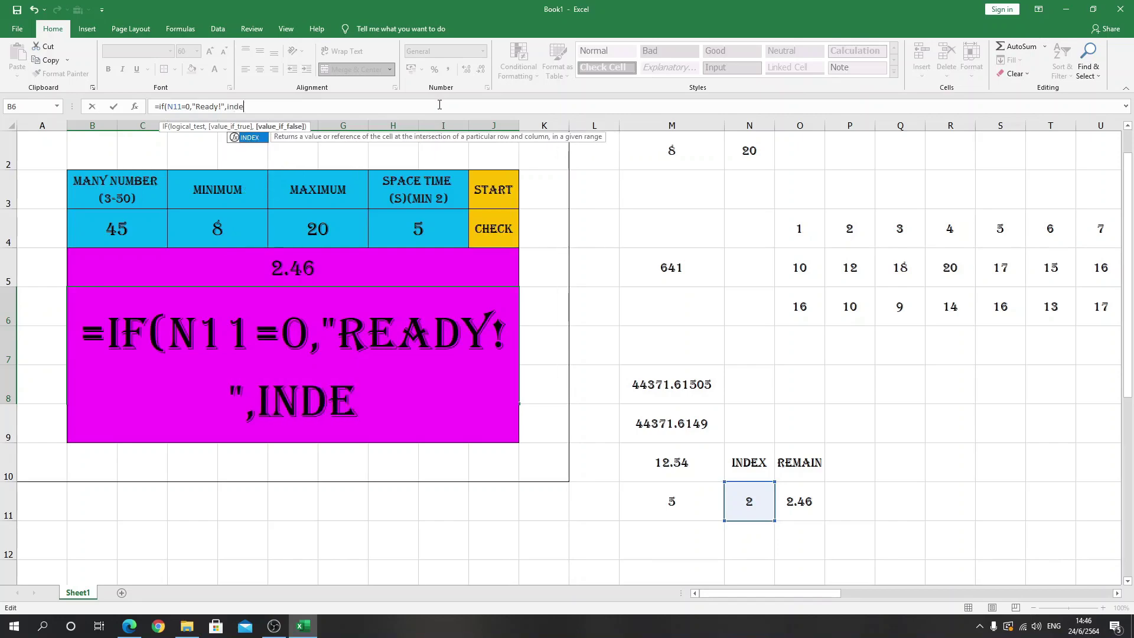
text(x()
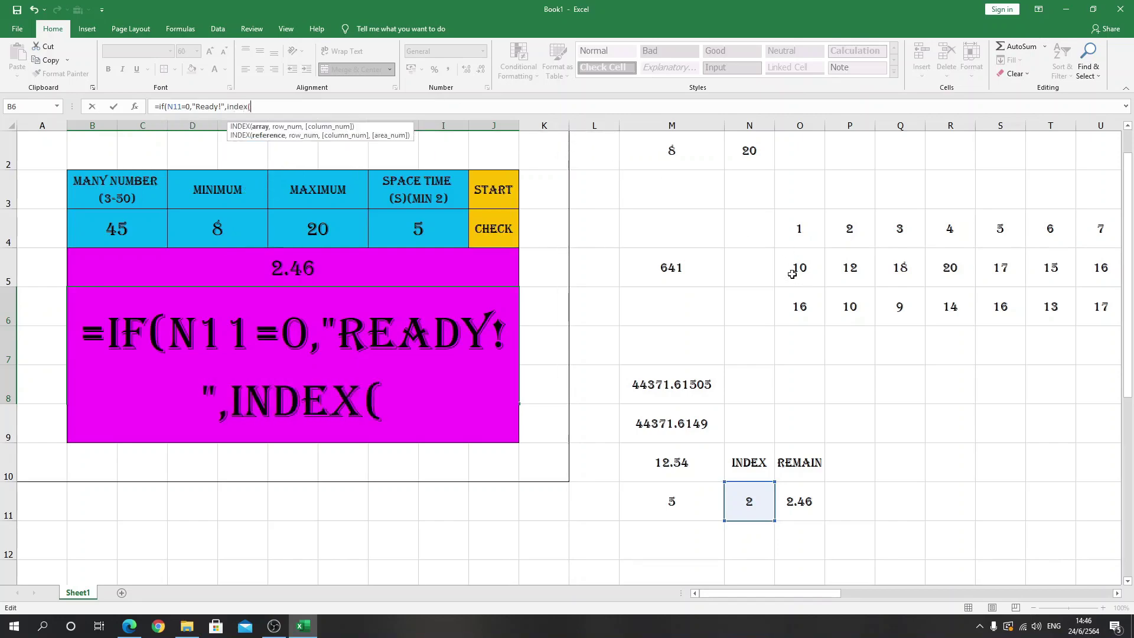
drag(799, 268, 1131, 281)
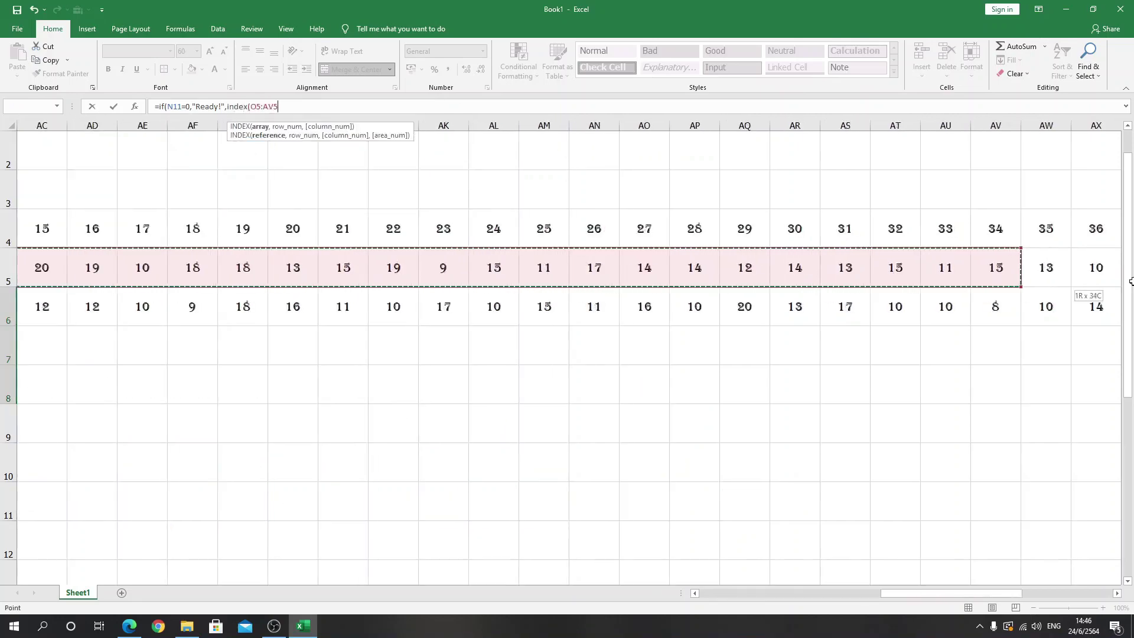
drag(1131, 281, 1076, 274)
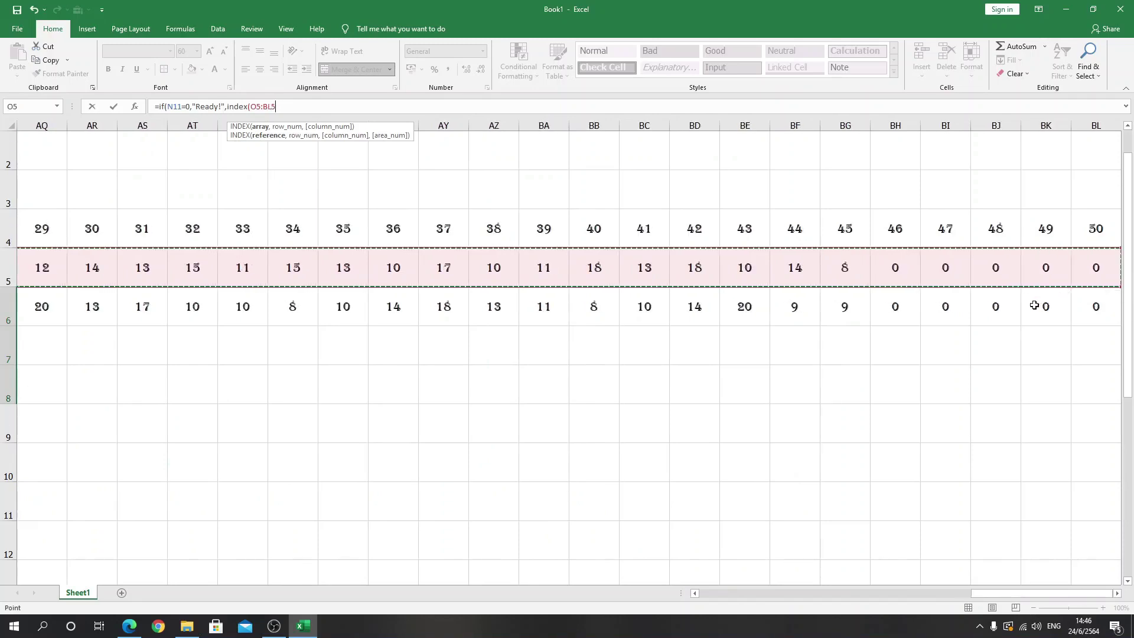
text(,)
drag(1004, 593, 714, 610)
click(696, 506)
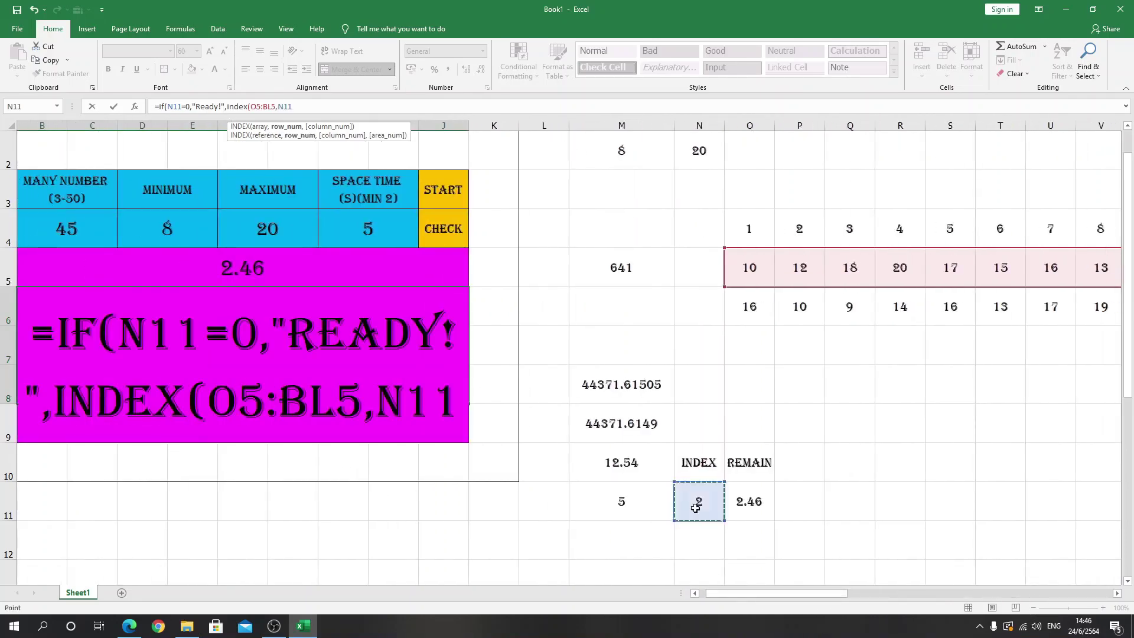
text())
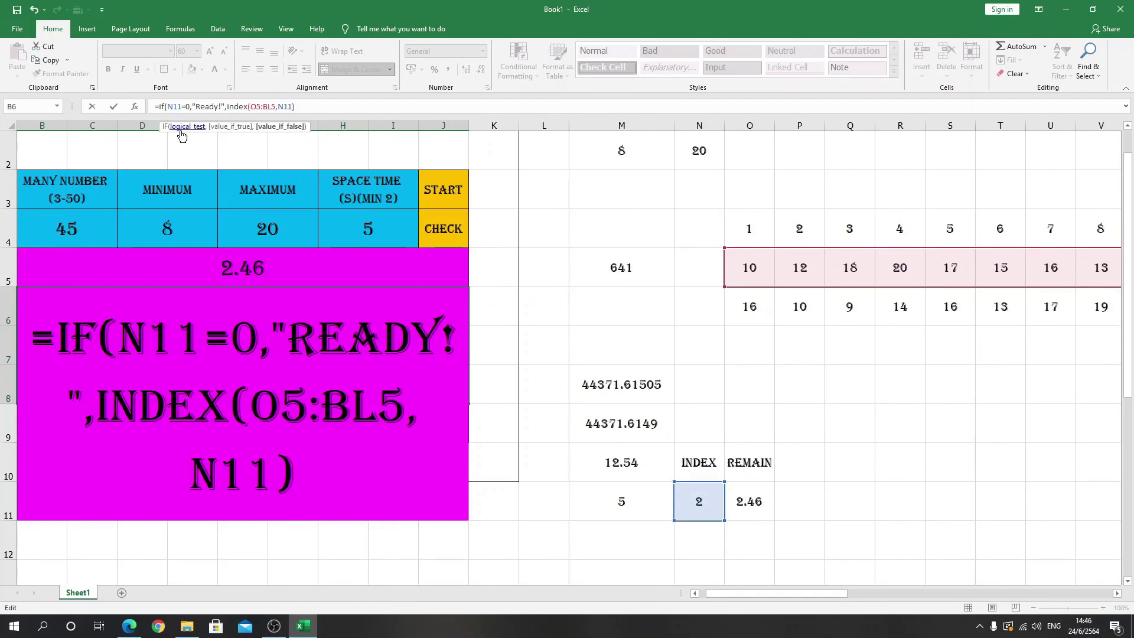
Nest IF(N11>B4,"Answer?",...) before INDEX and fix the malformed B4 reference.
text(if()
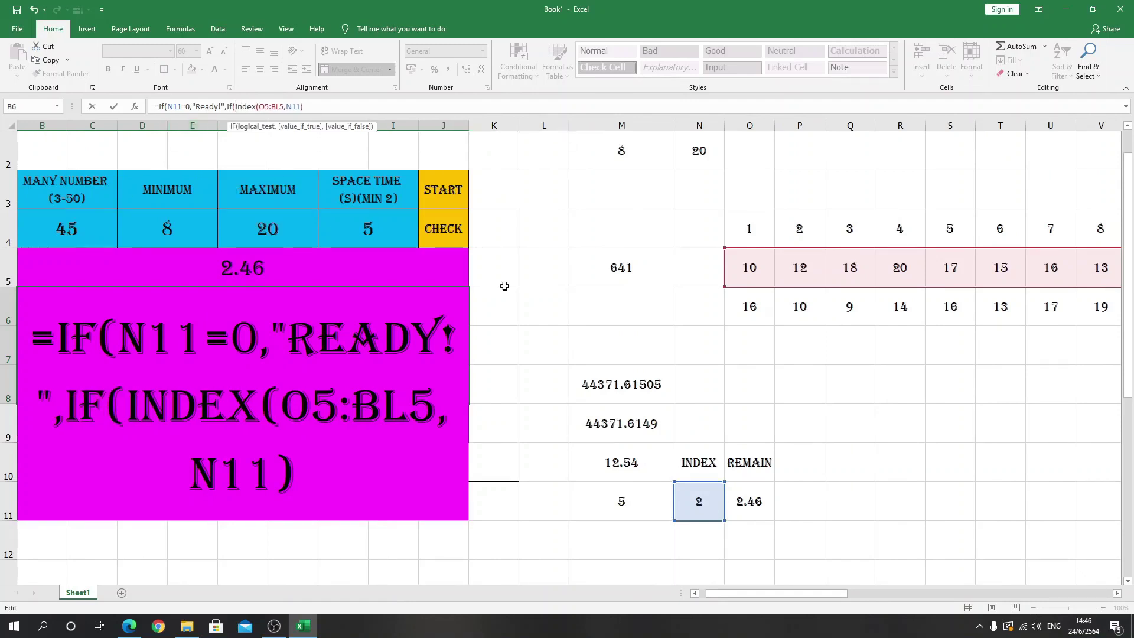
click(698, 511)
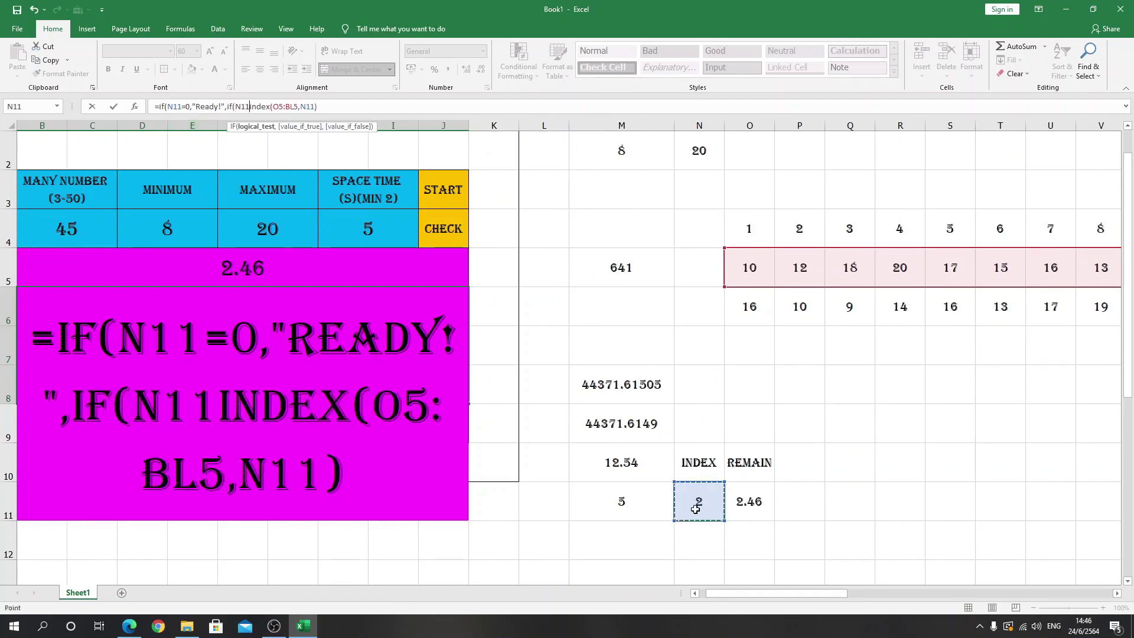
text(>)
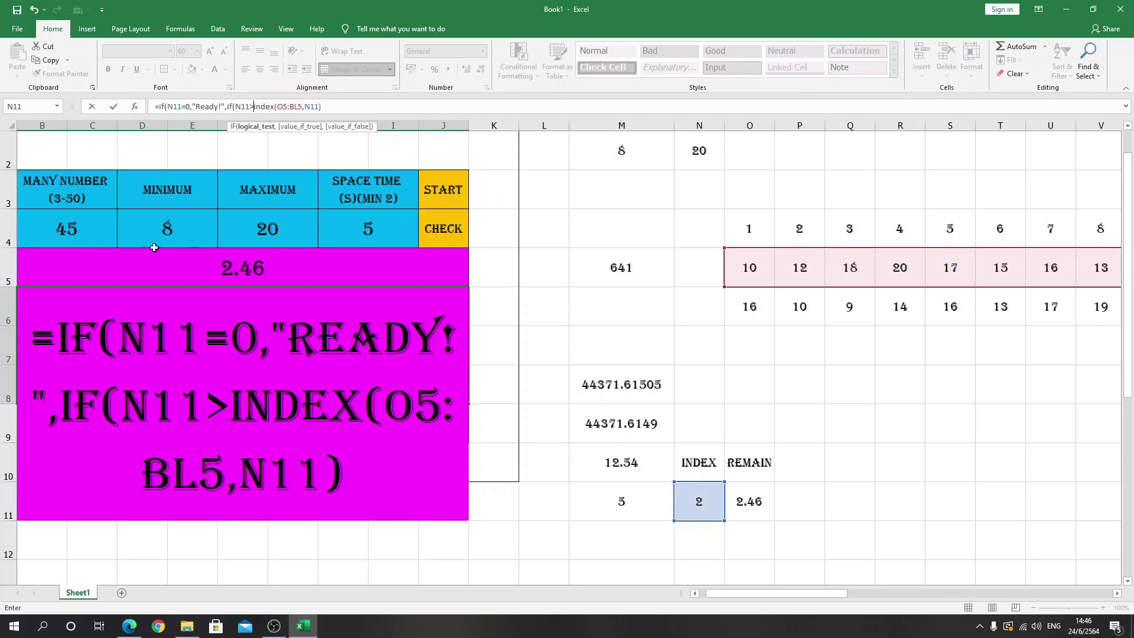
click(62, 232)
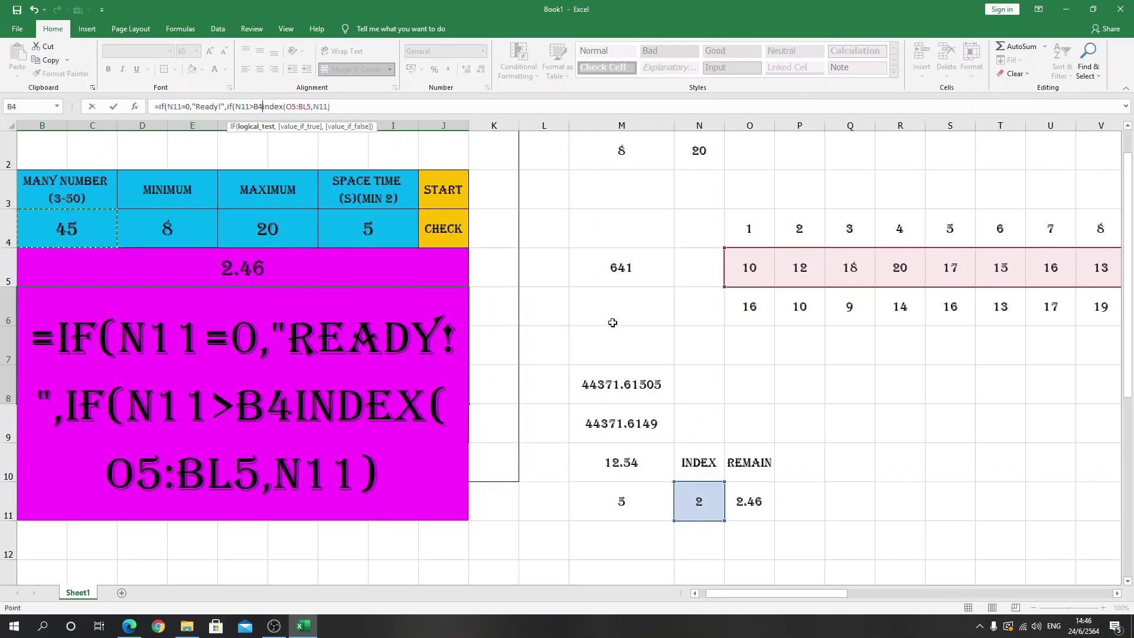
text(:)
text(")
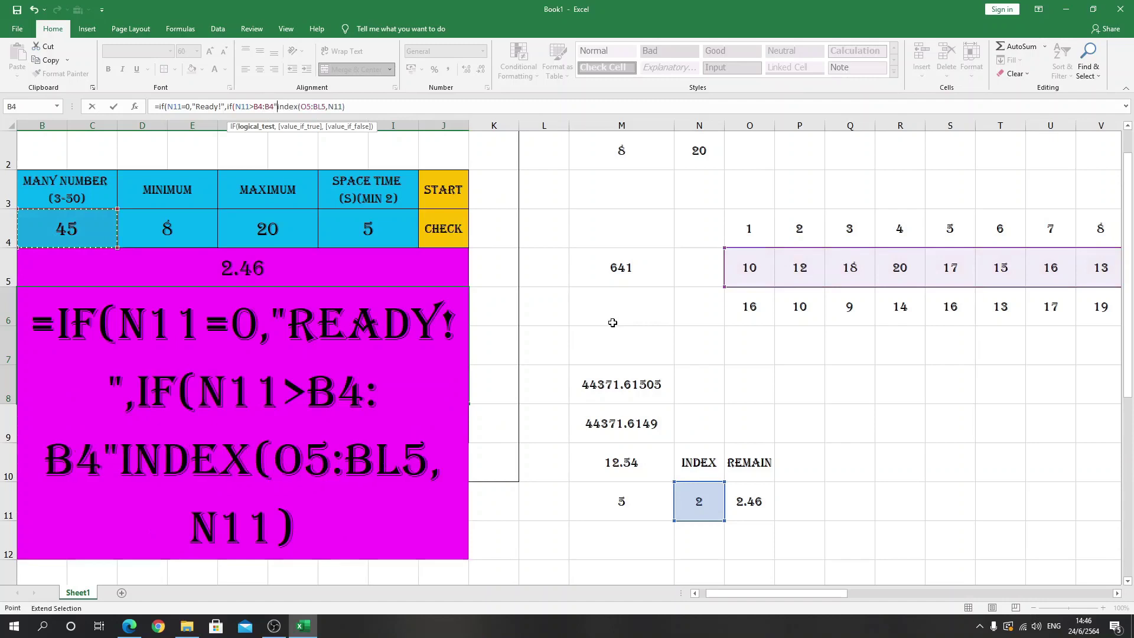
text(Answer)
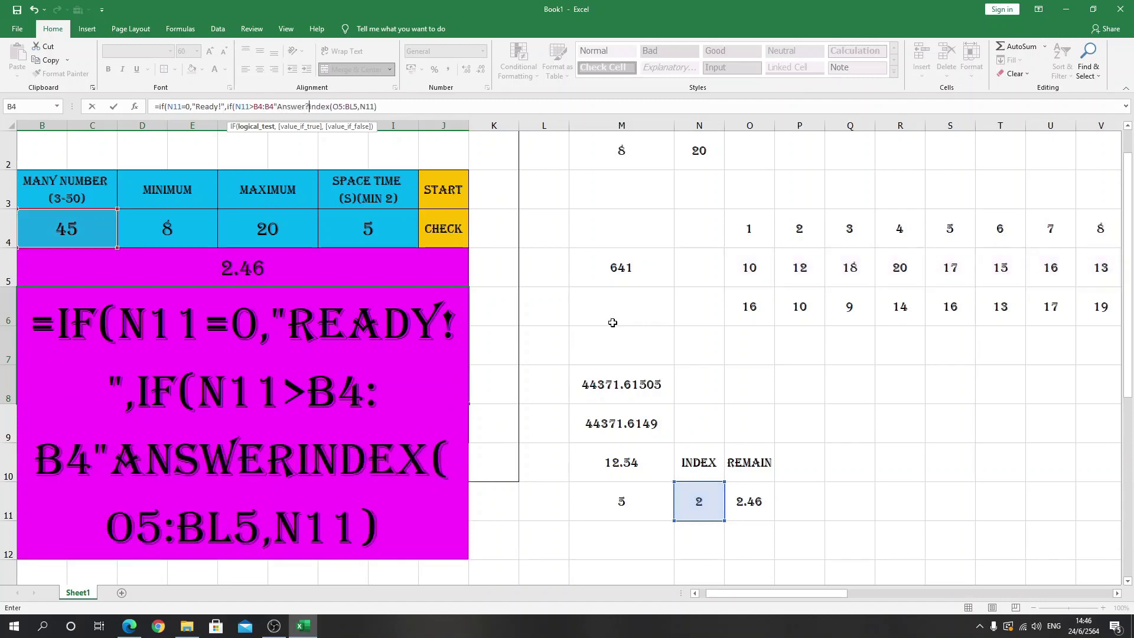
text(?")
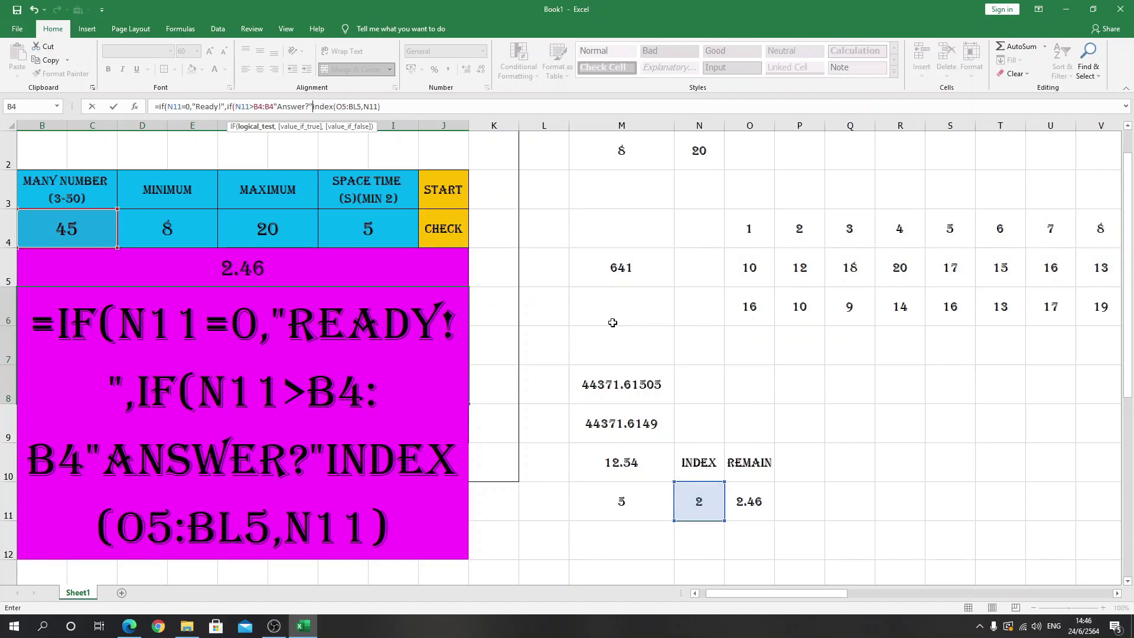
text(,)
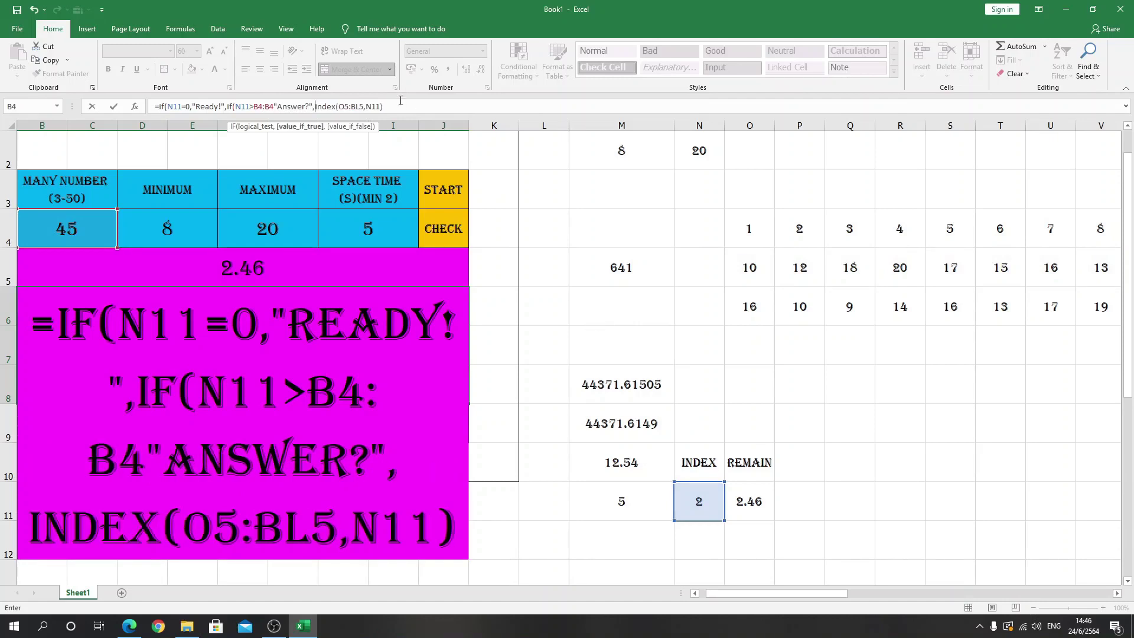
text())
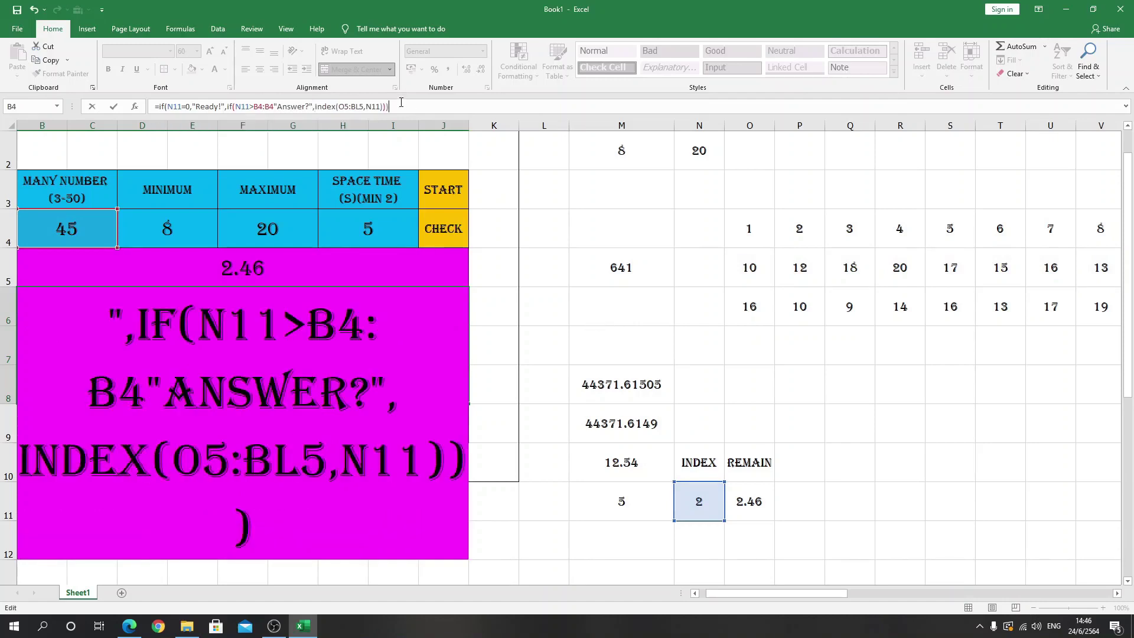
key(Return)
click(549, 376)
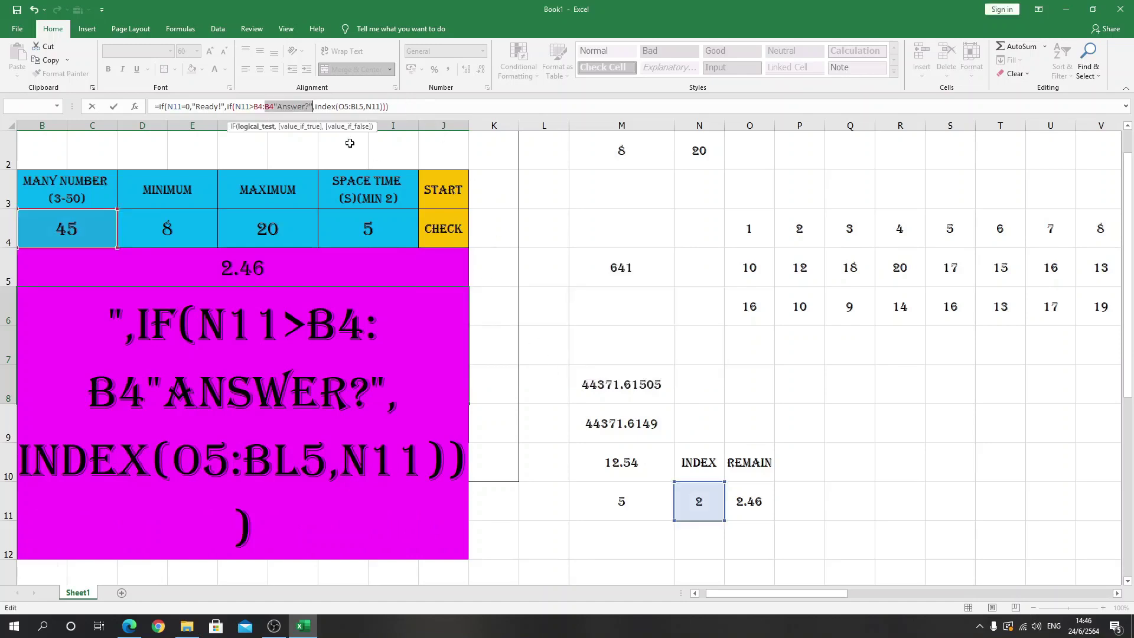
click(267, 107)
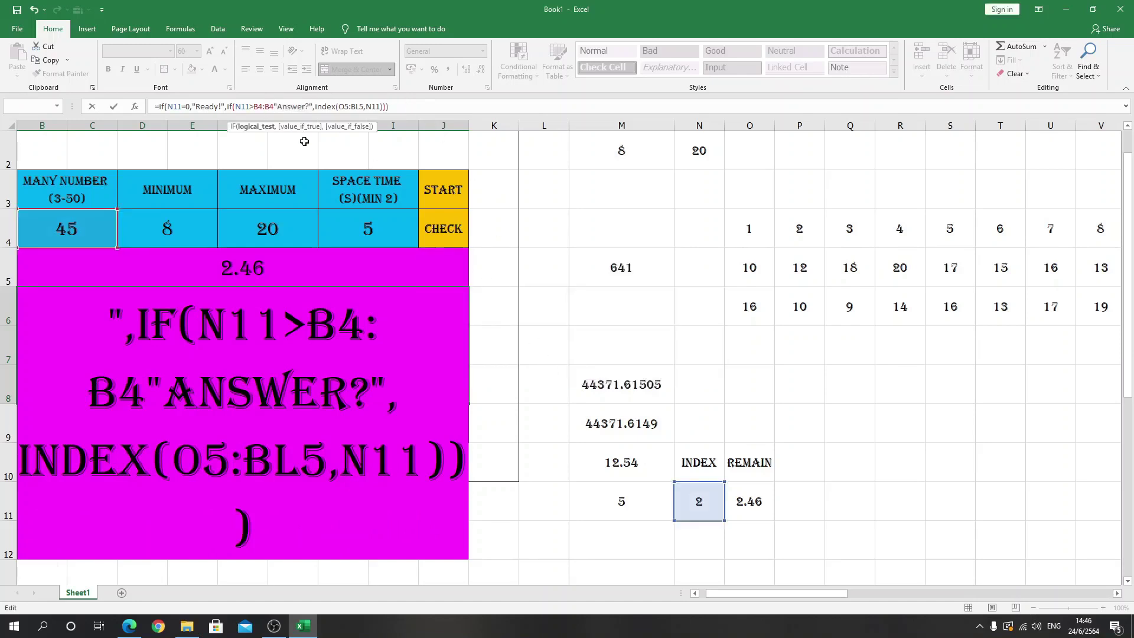
key(BackSpace)
key(BackSpace)
key(BackSpace)
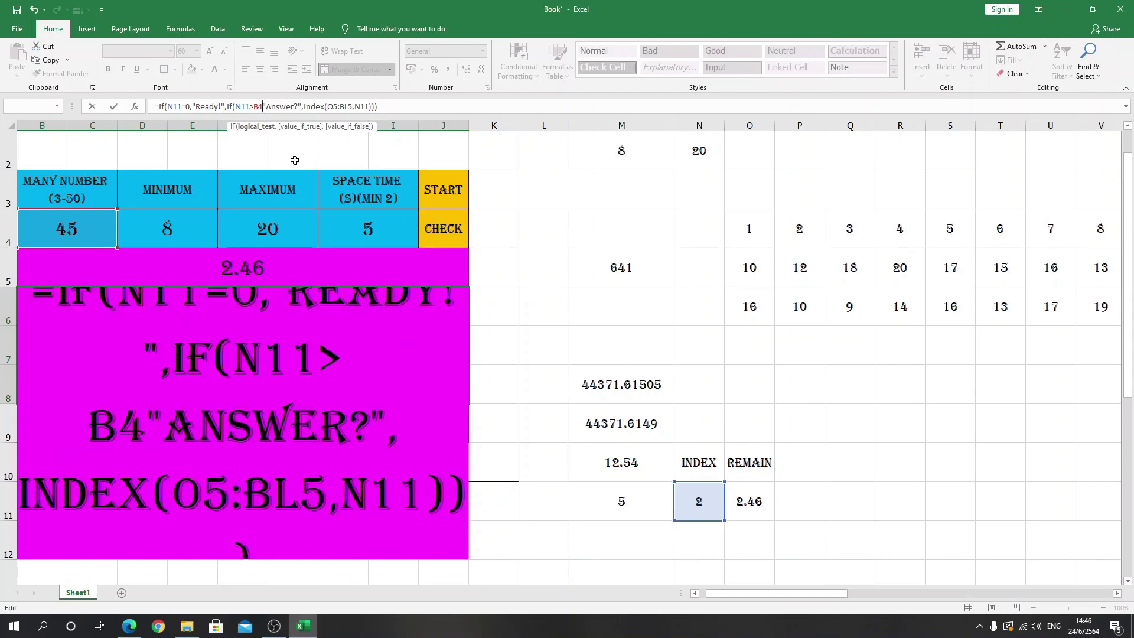
key(Return)
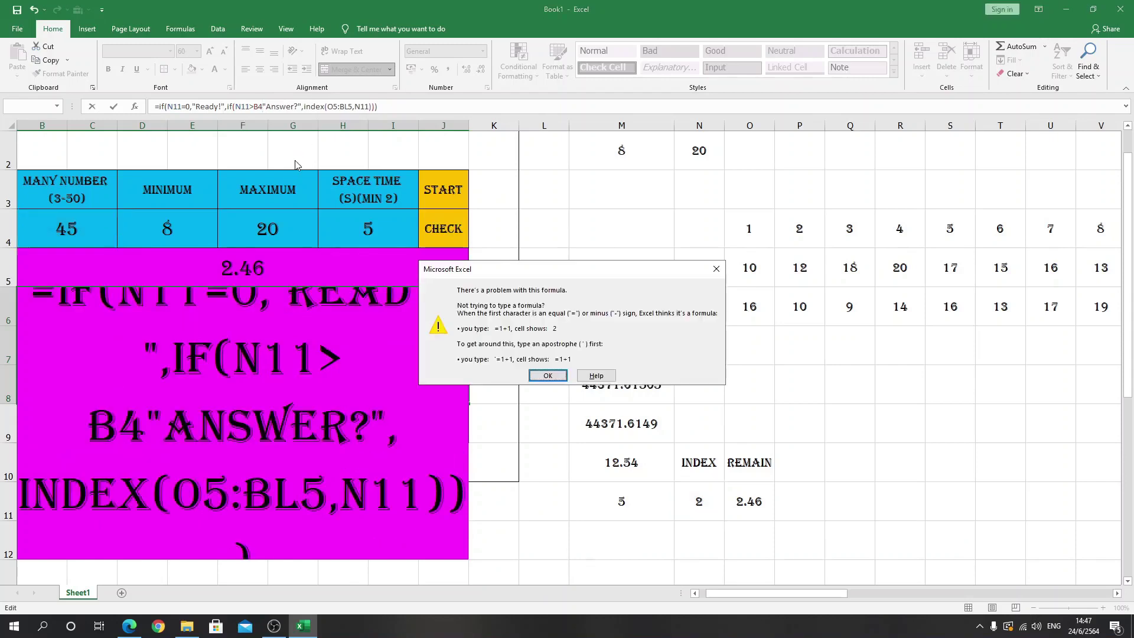
click(547, 376)
click(264, 106)
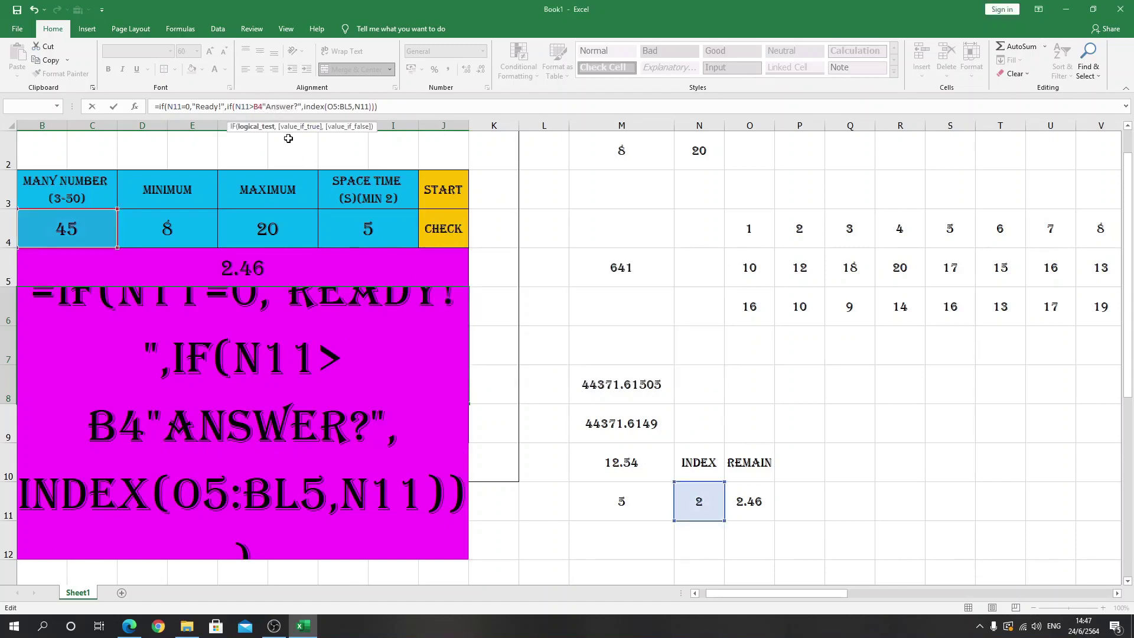
Commit the corrected question box formula, now displaying 13.
text(,)
key(Return)
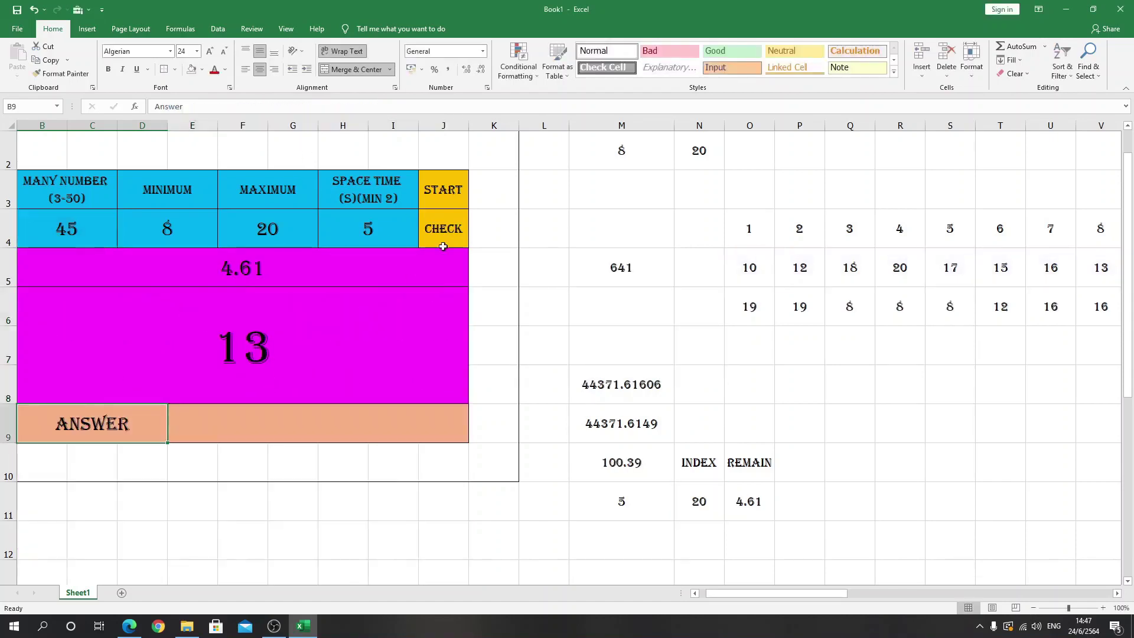
click(581, 311)
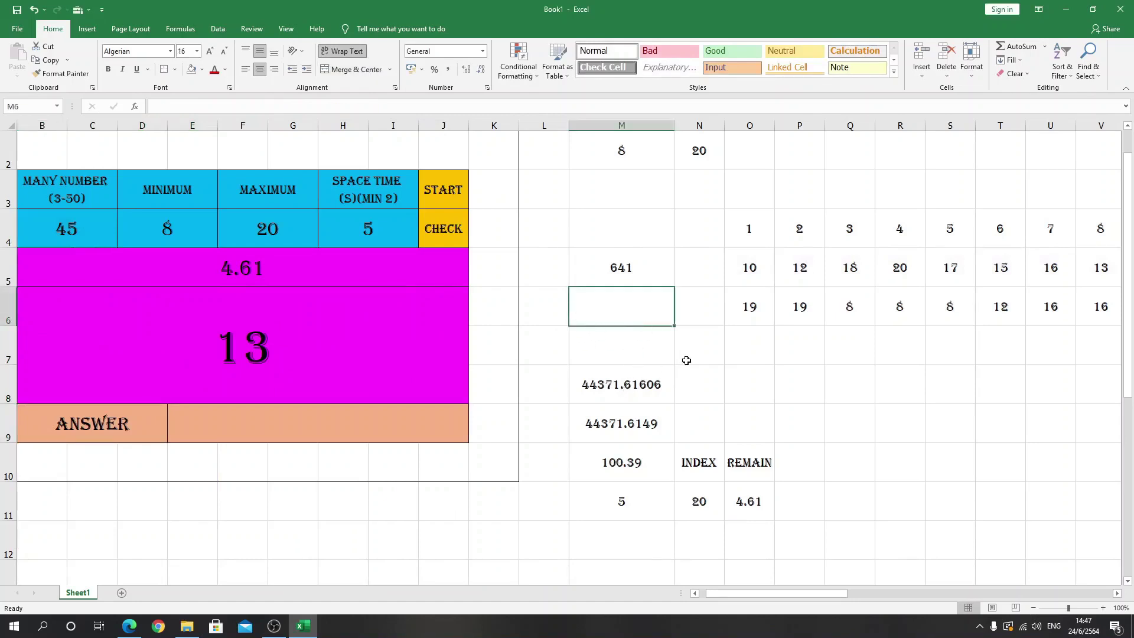
Reset M9 to M8's timestamp 44371.6161 and run a test game, showing 20.
right_click(644, 387)
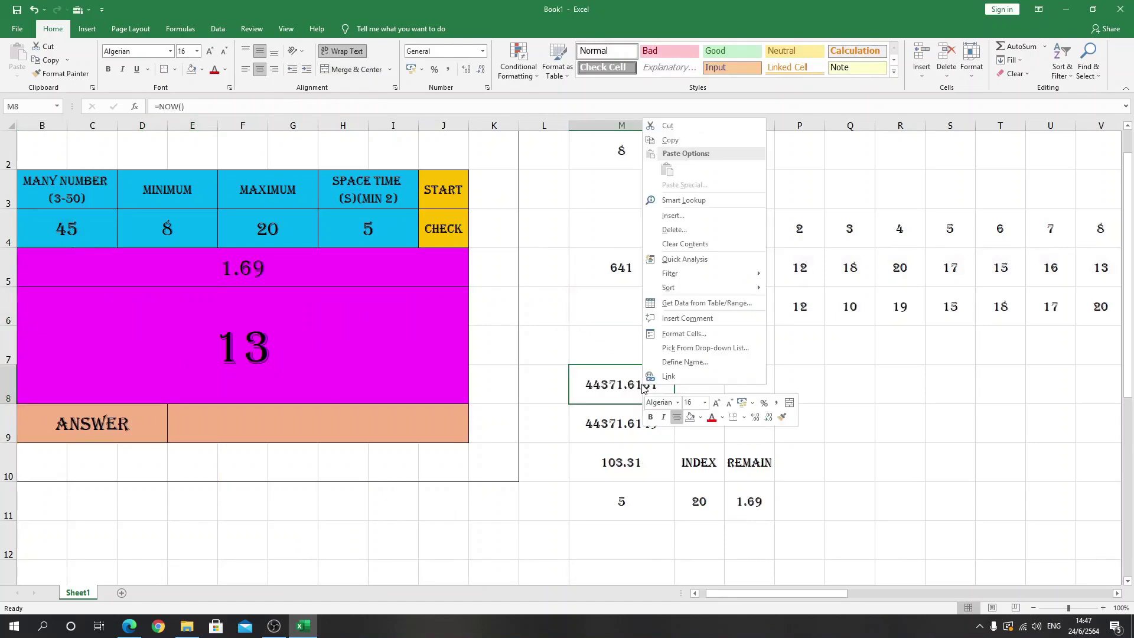
click(672, 142)
right_click(625, 424)
click(664, 194)
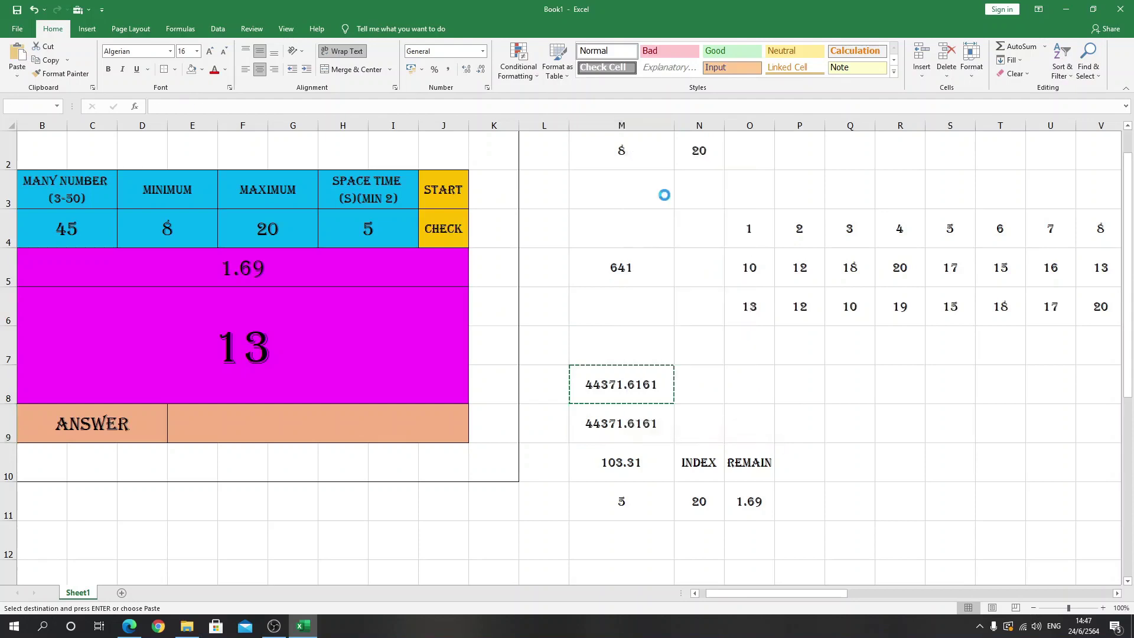
click(620, 355)
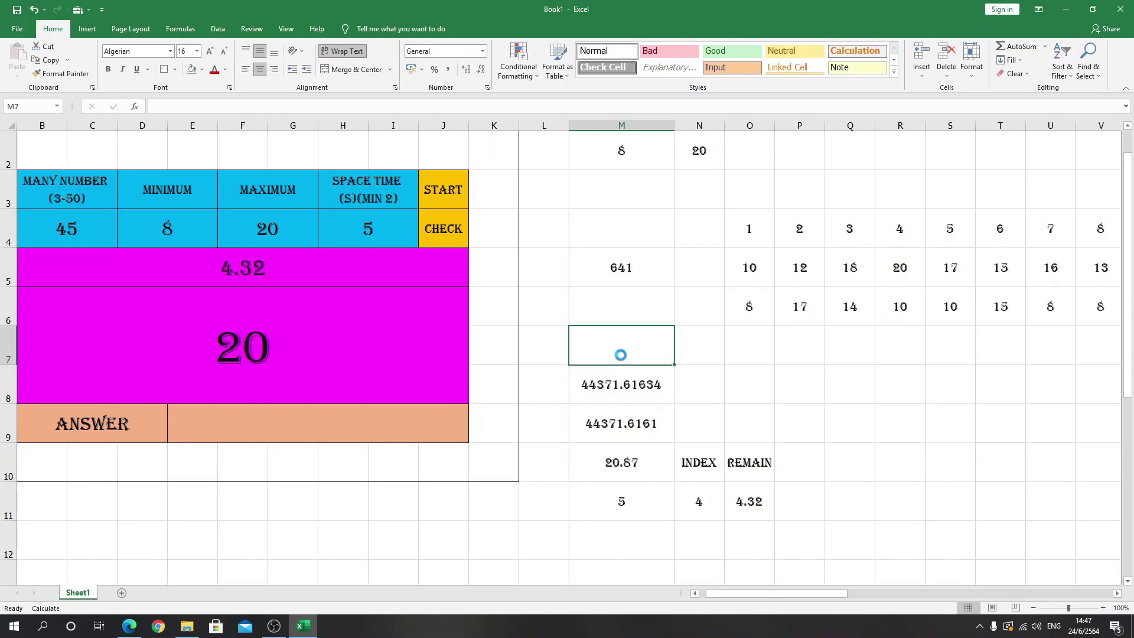
click(275, 367)
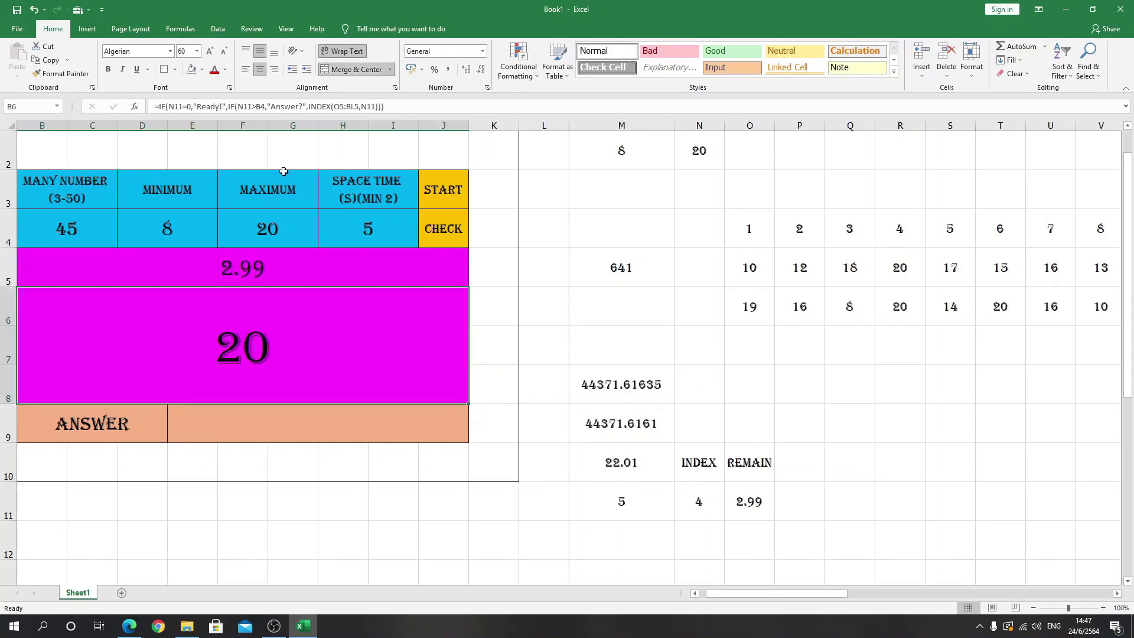
Wrap the INDEX result in CONCATENATE adding " (N11/B4)", displaying 8 (12/45).
click(308, 106)
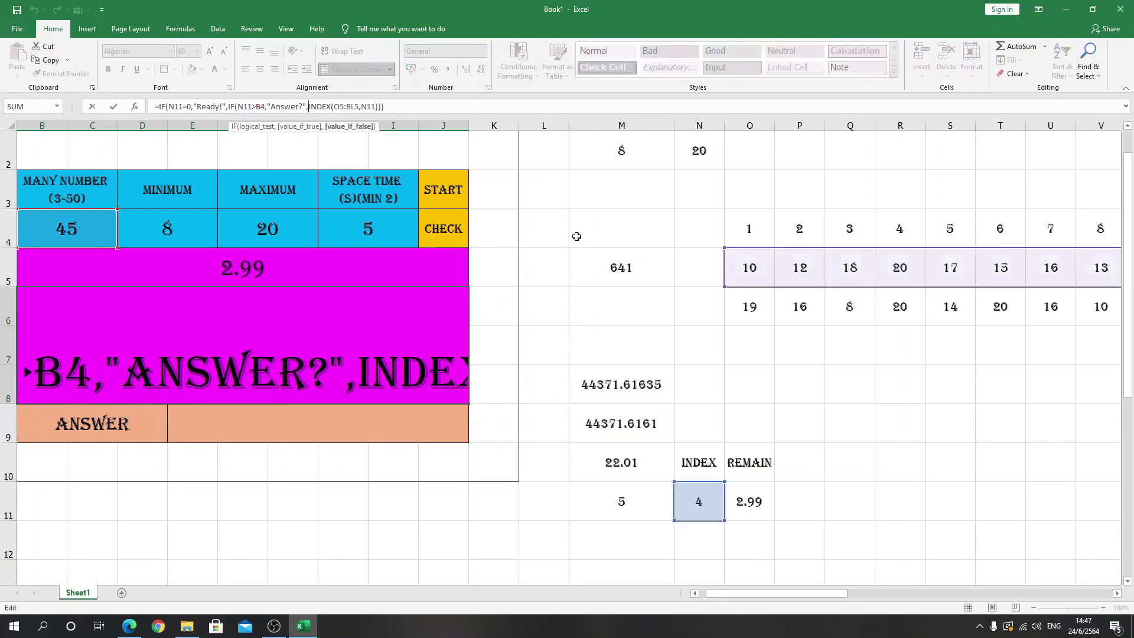
text(conc)
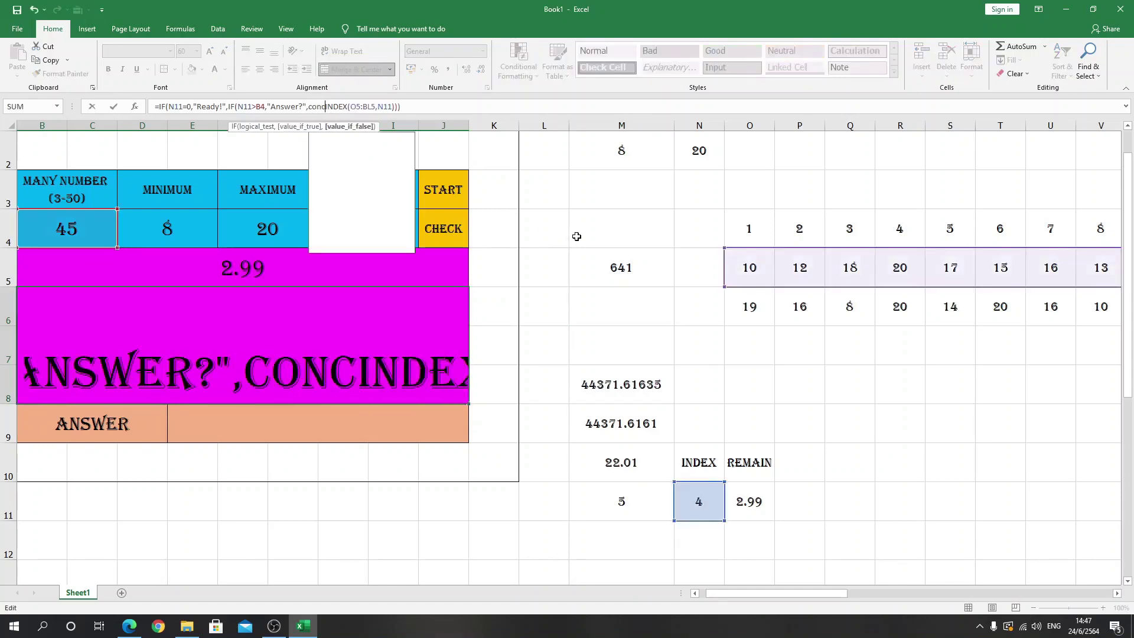
text(atenate)
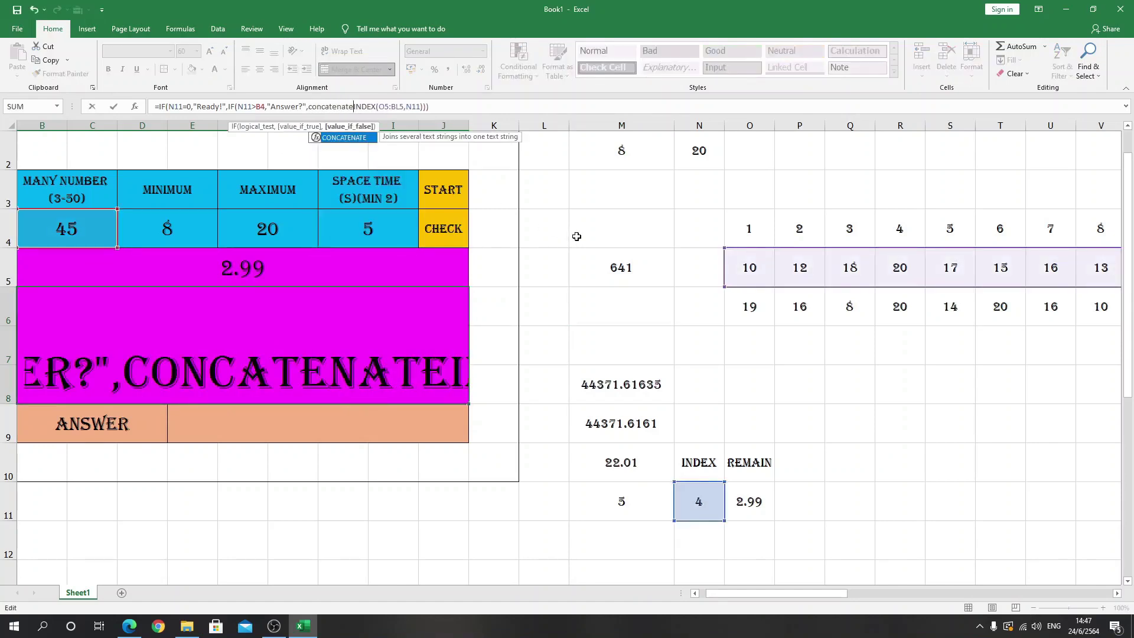
text(()
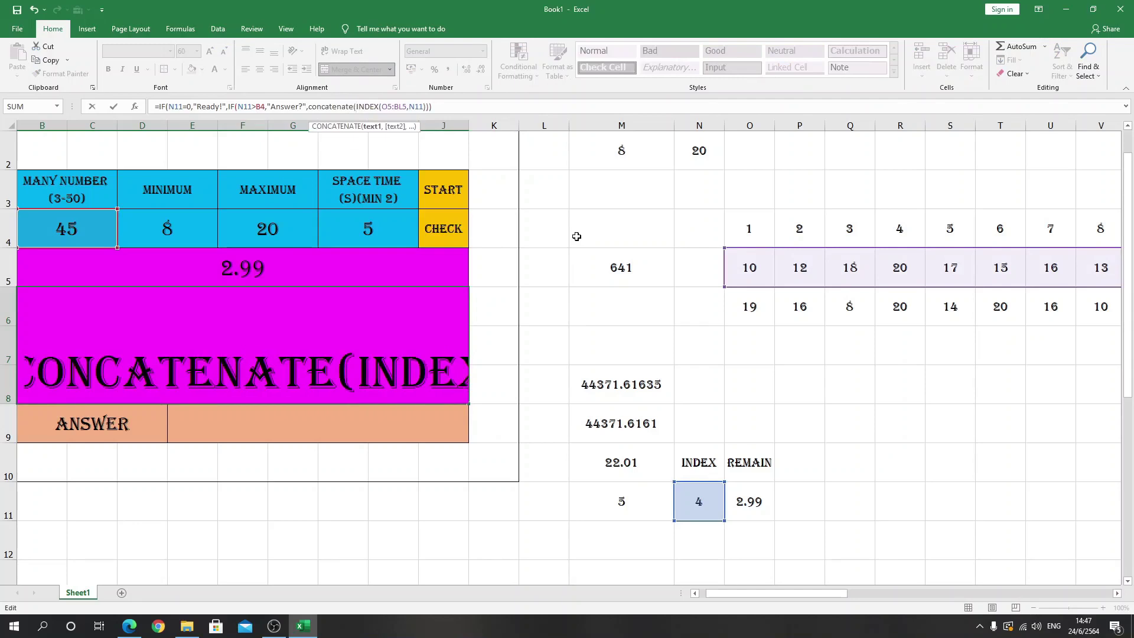
click(427, 108)
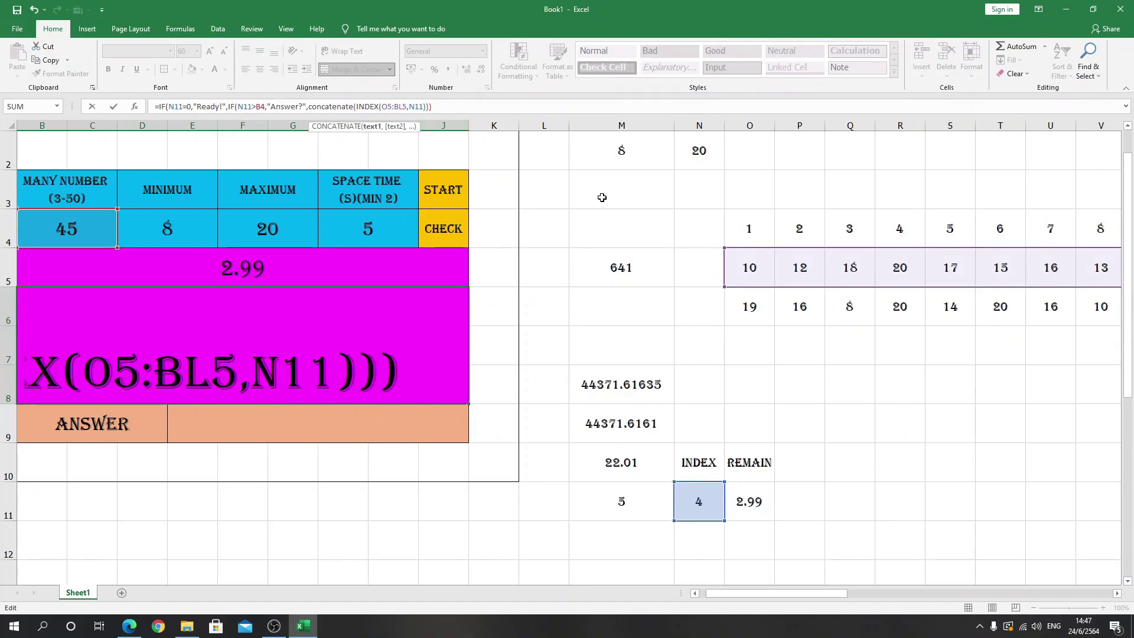
text(,)
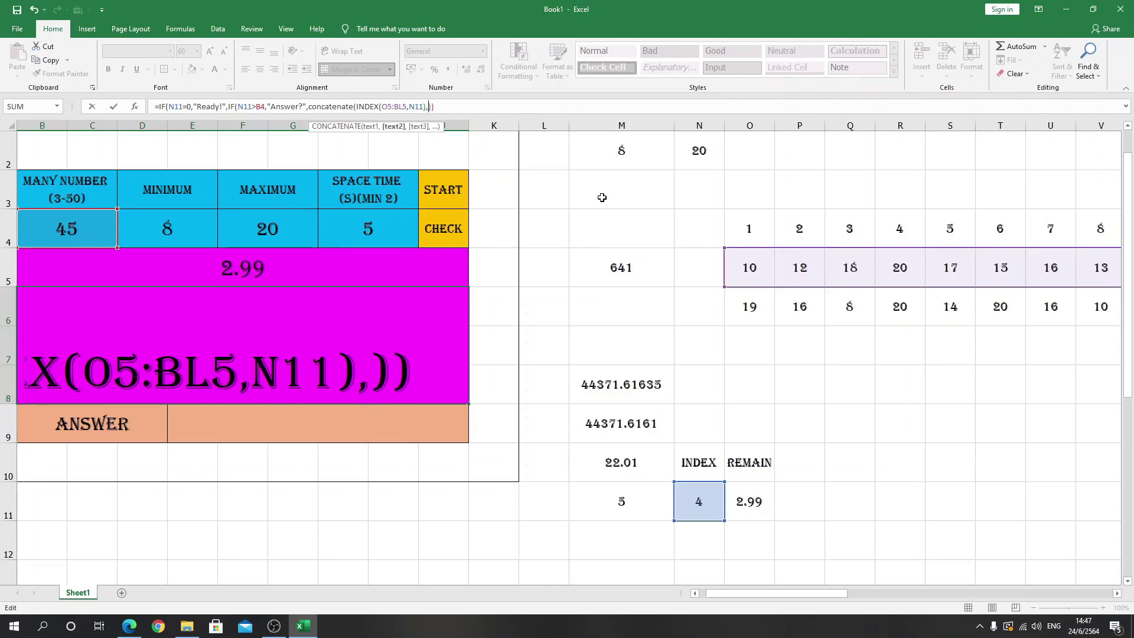
text(" )
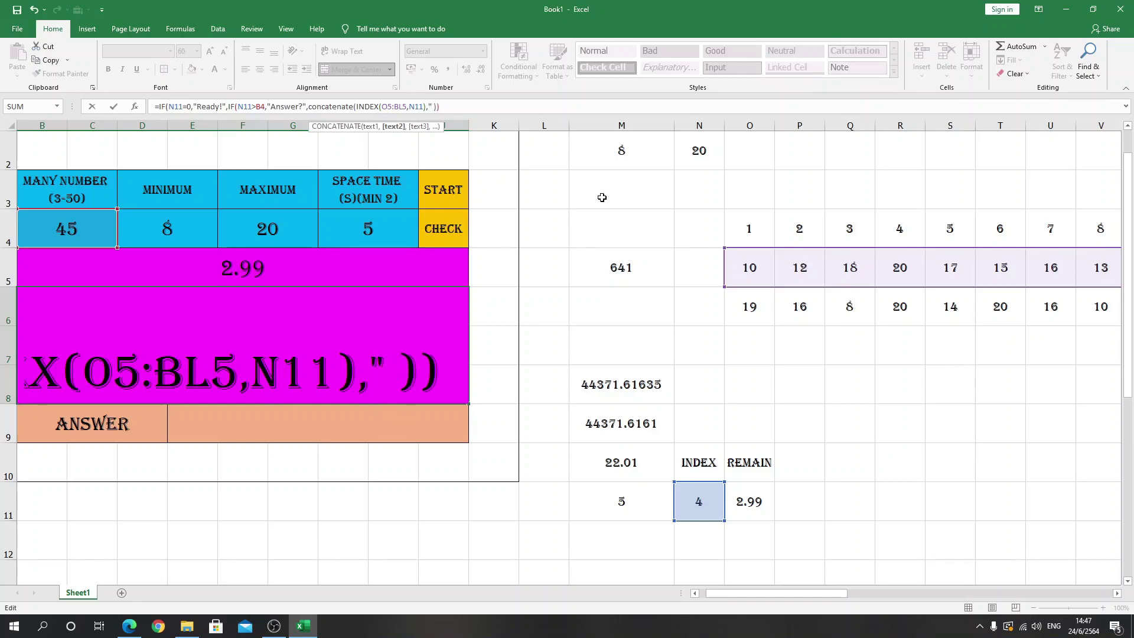
text(()
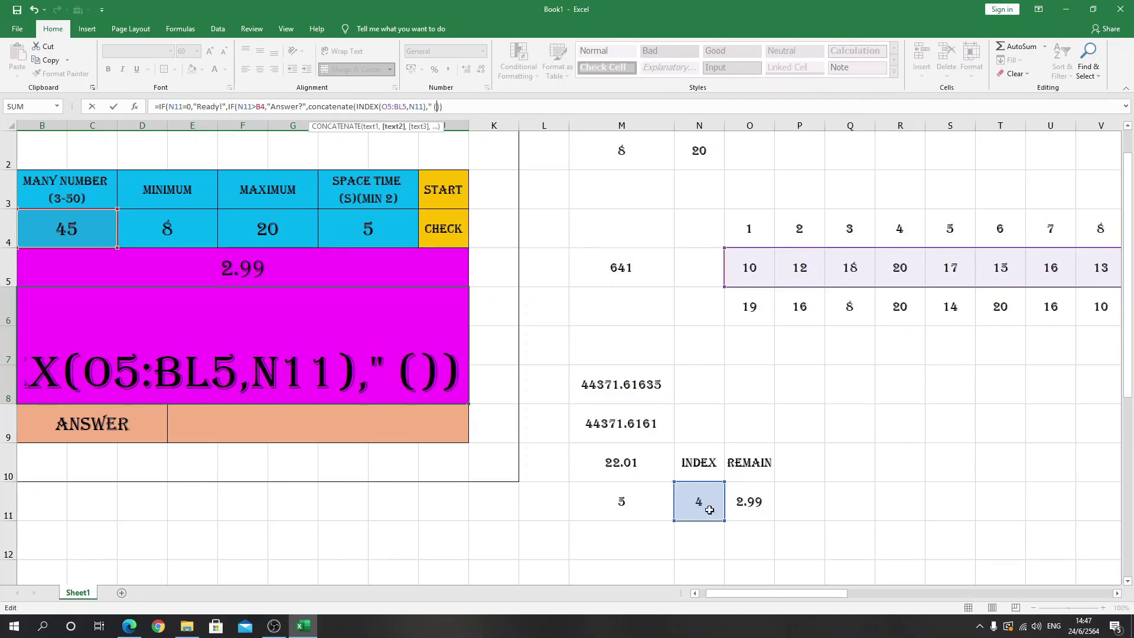
click(709, 509)
key(BackSpace)
key(BackSpace)
key(BackSpace)
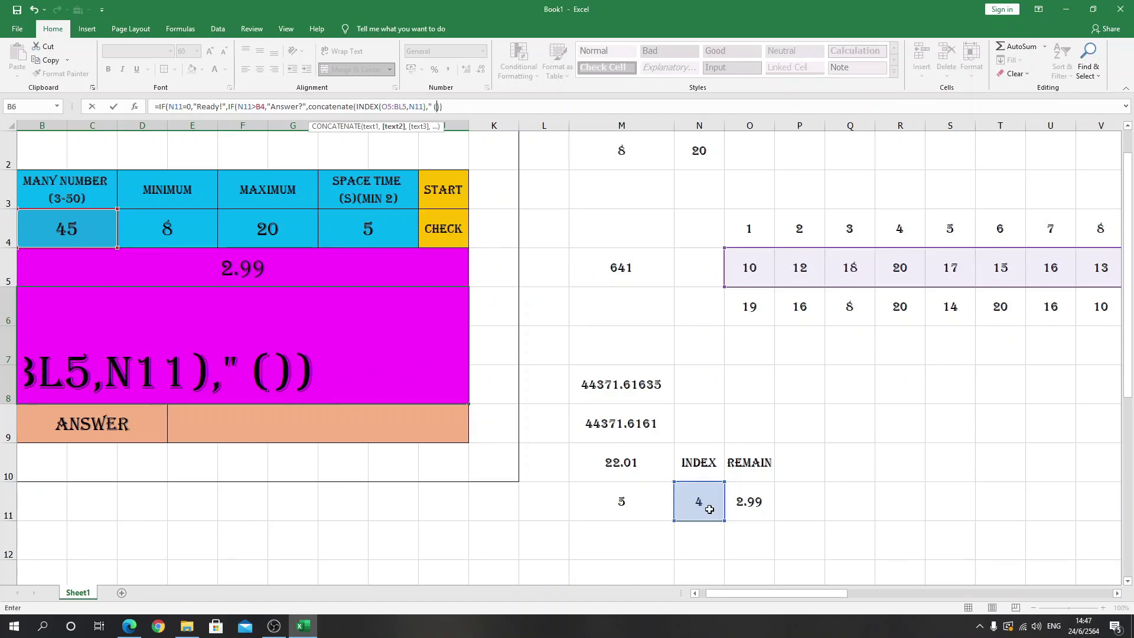
text(",)
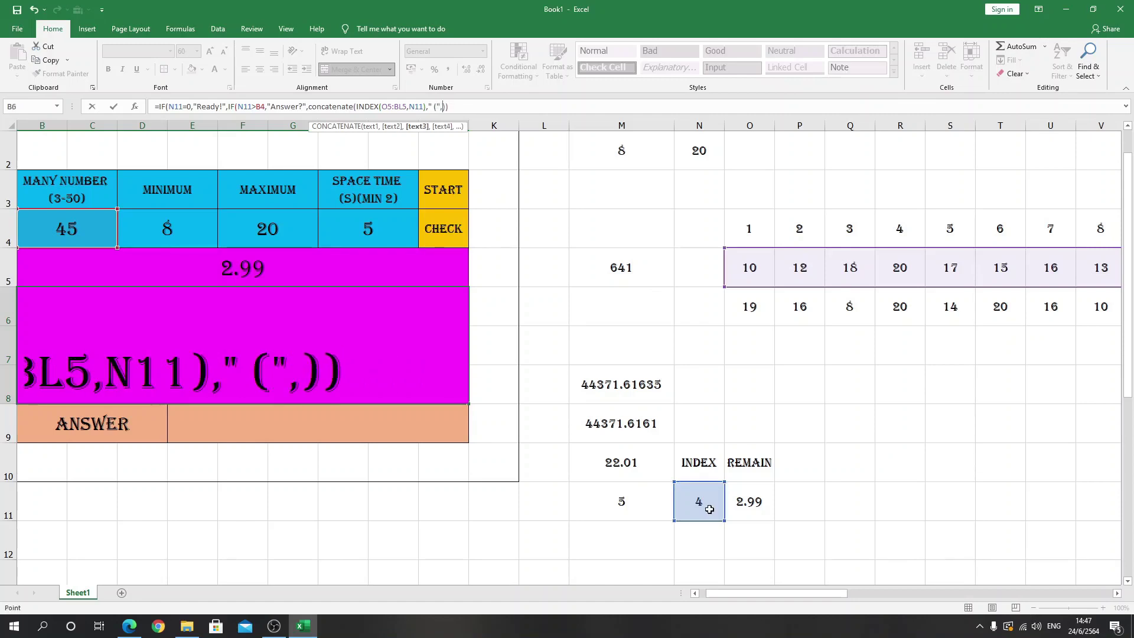
click(709, 509)
text(,")
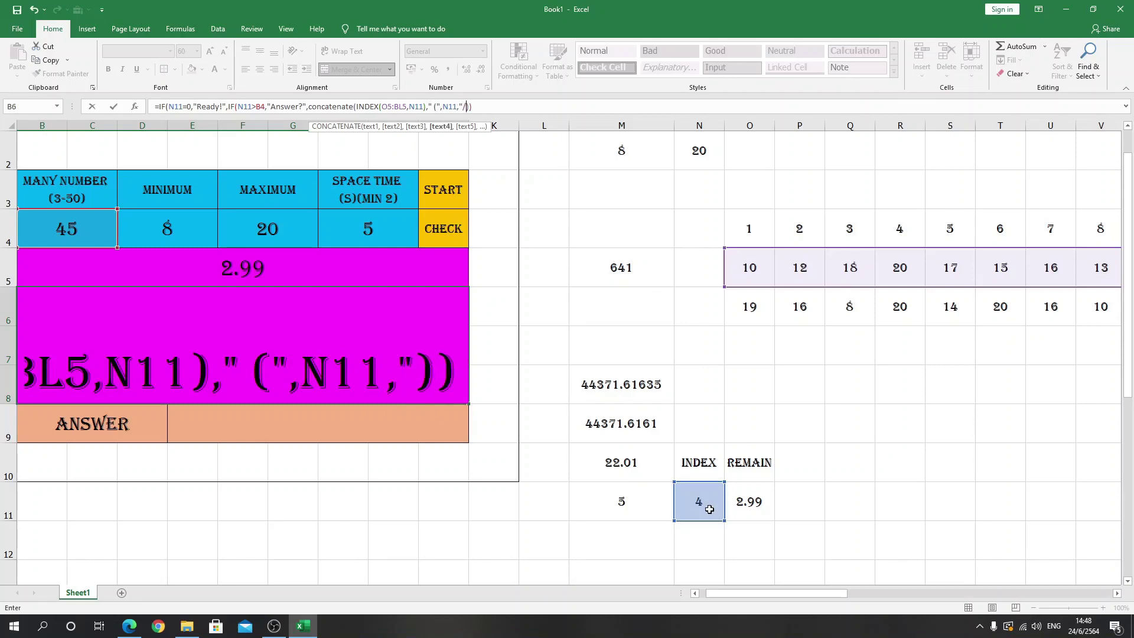
text(/",)
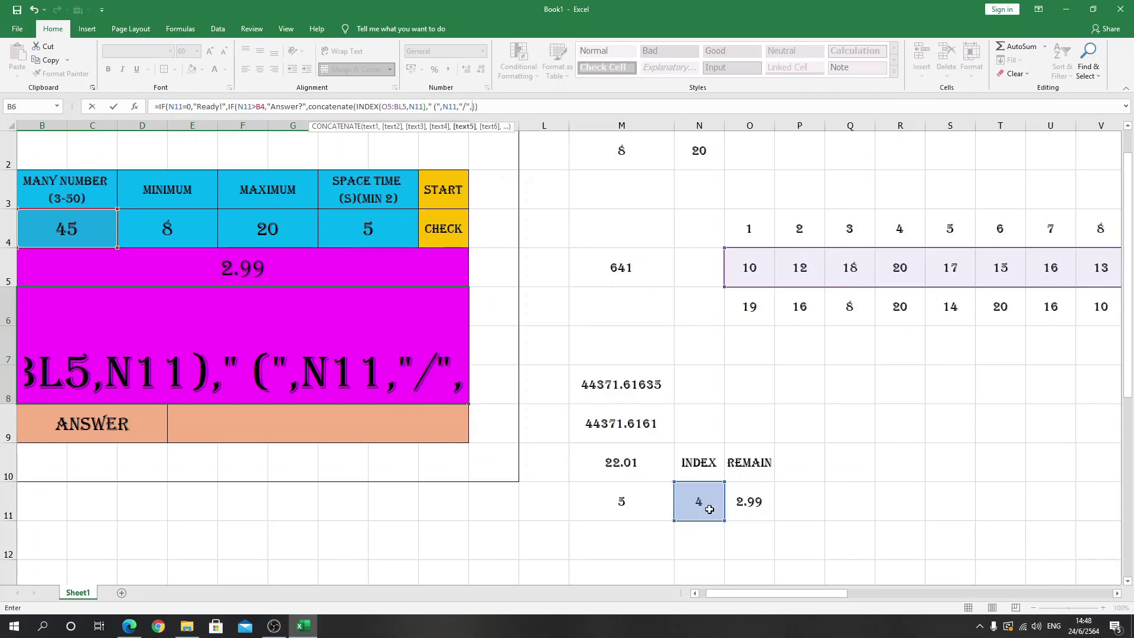
click(78, 236)
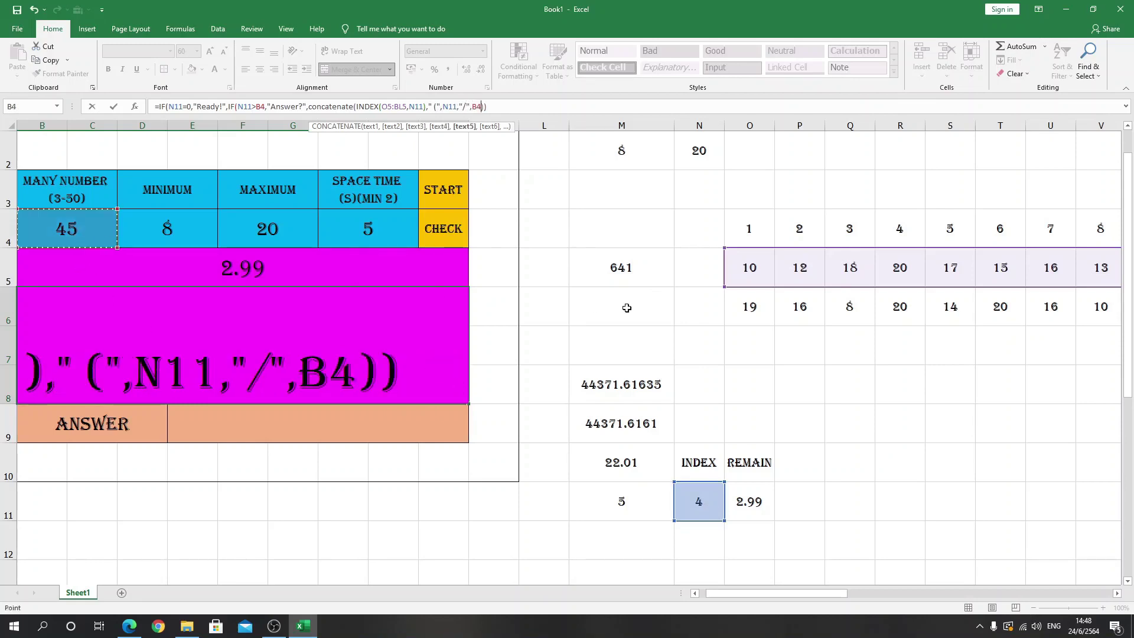
text(,")")
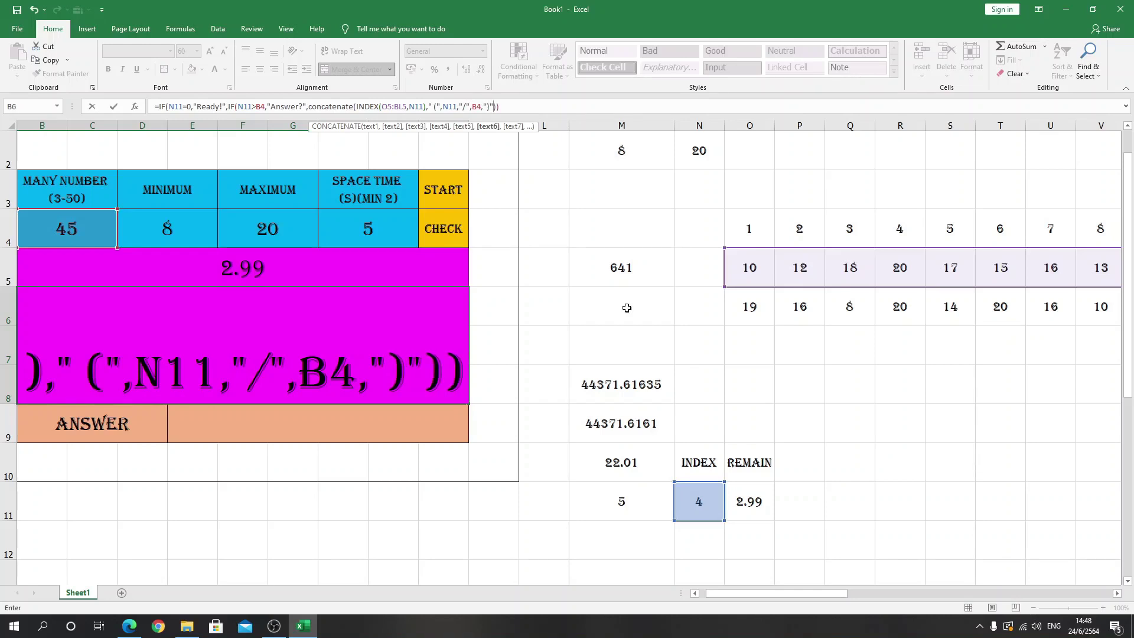
key(Return)
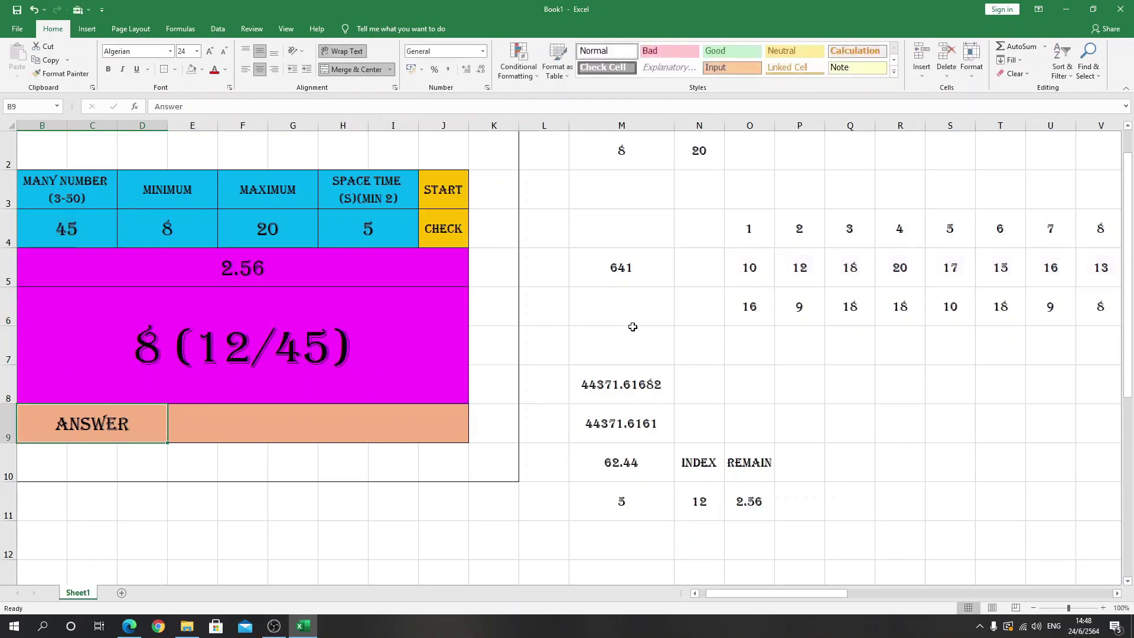
Change M9's start time to 44370.6161, pushing INDEX to 17298 and showing ANSWER?
click(622, 354)
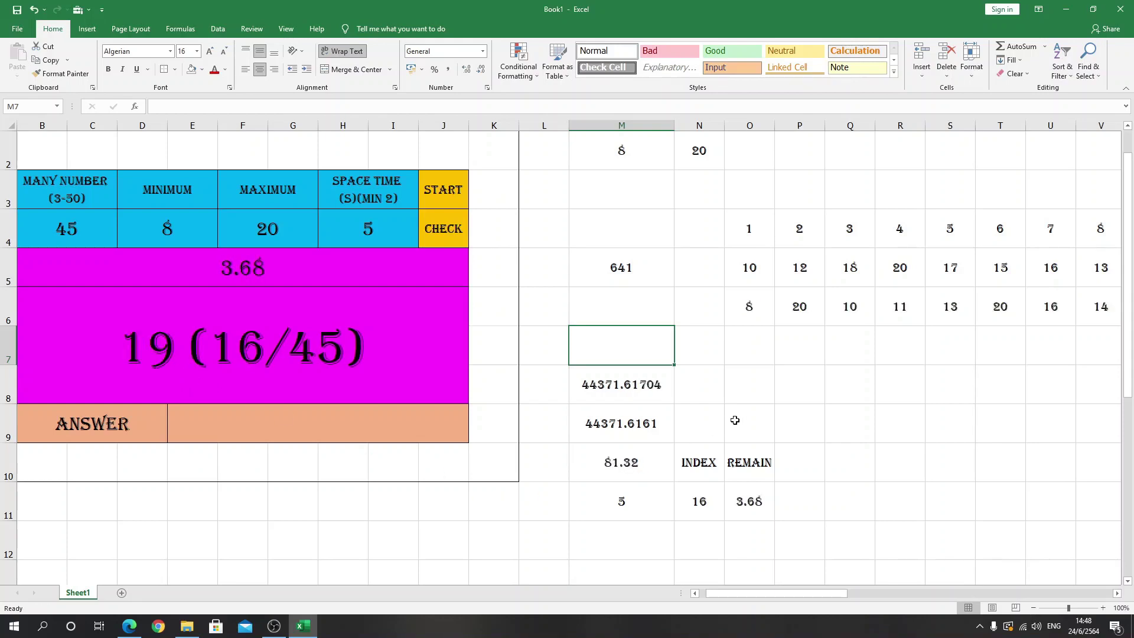
click(754, 410)
click(635, 426)
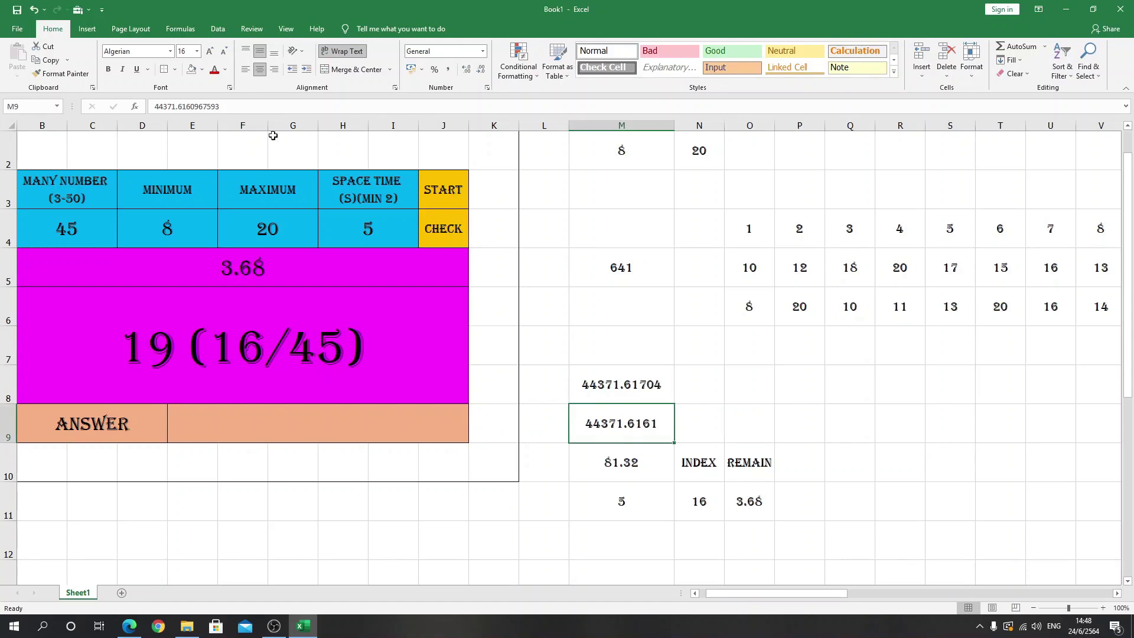
click(176, 112)
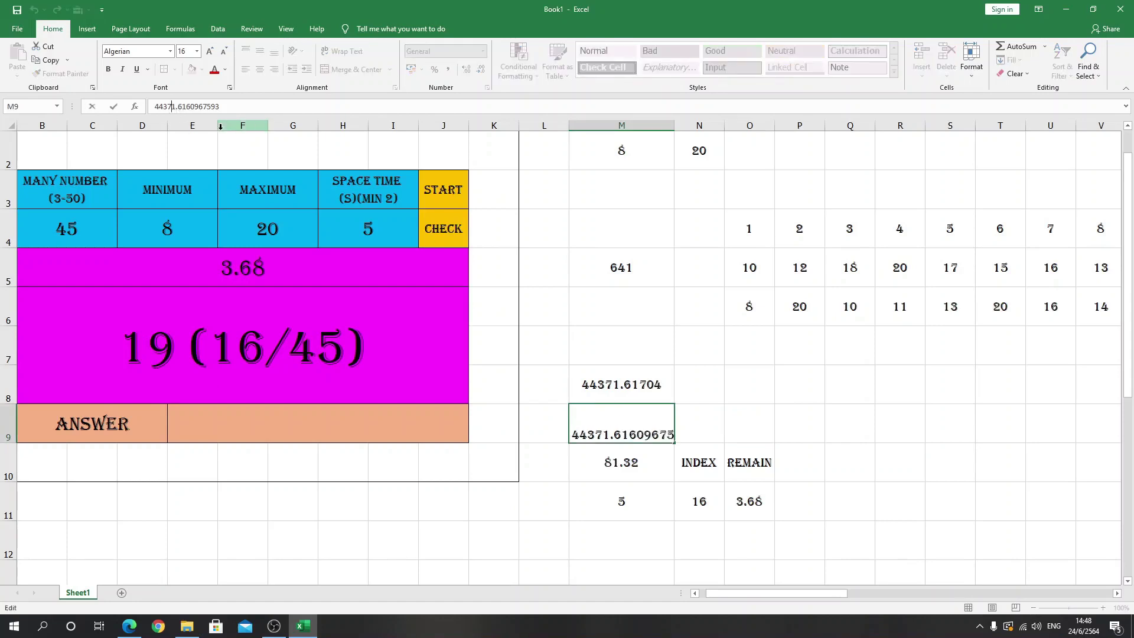
key(BackSpace)
text(0)
key(Return)
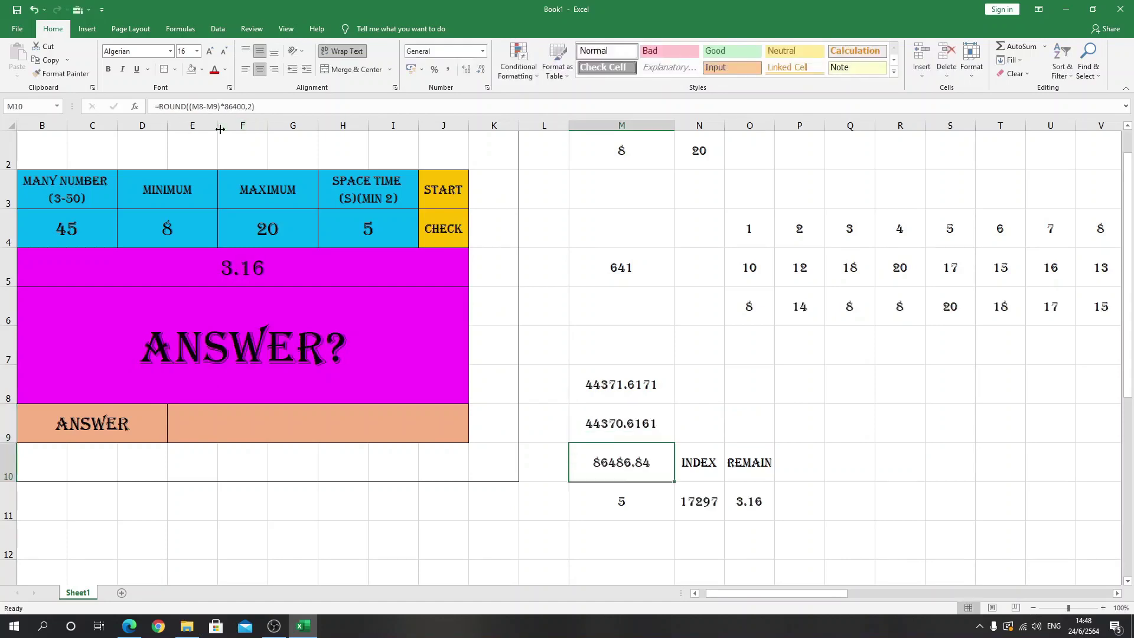
click(701, 398)
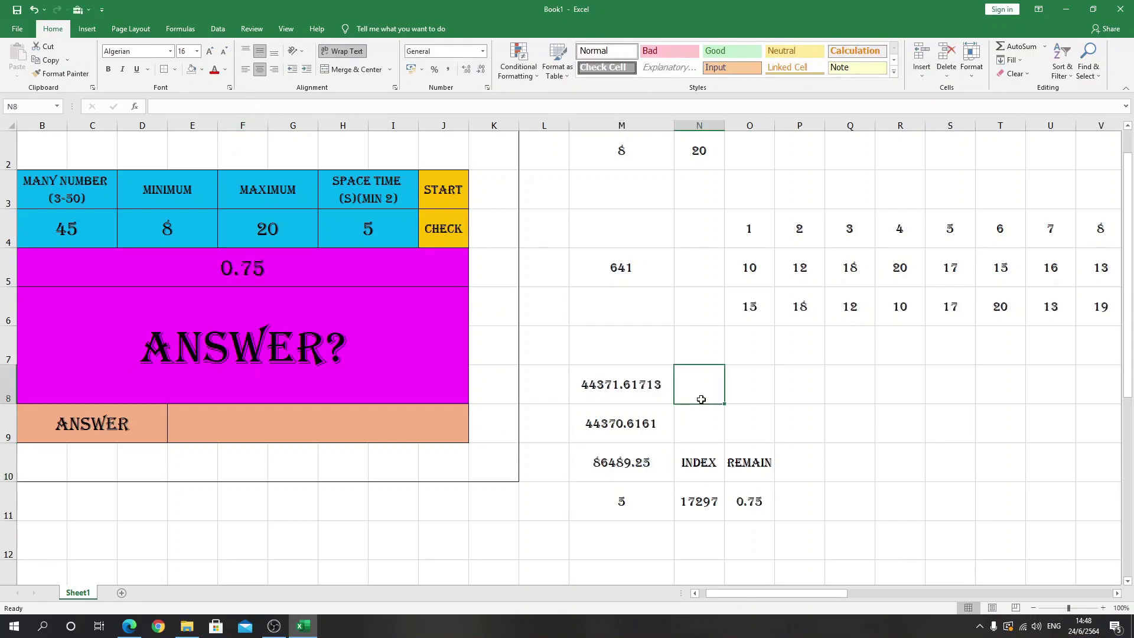
click(355, 269)
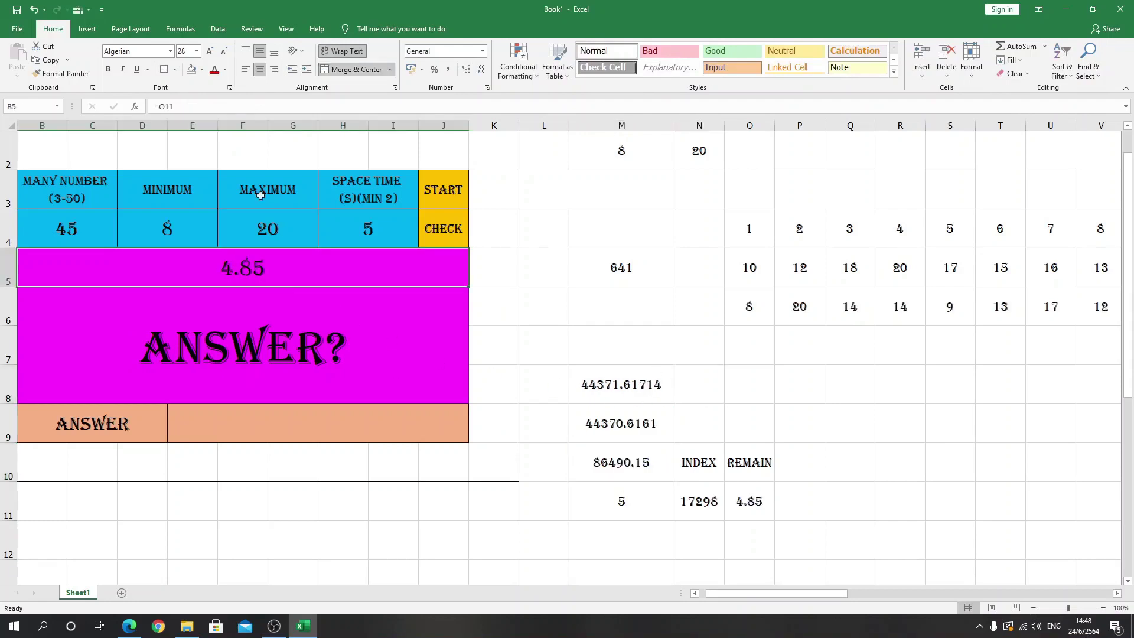
Change B5 to =IF(N11>B4,"Question Zone",O11), now displaying QUESTION ZONE.
click(169, 109)
text(if)
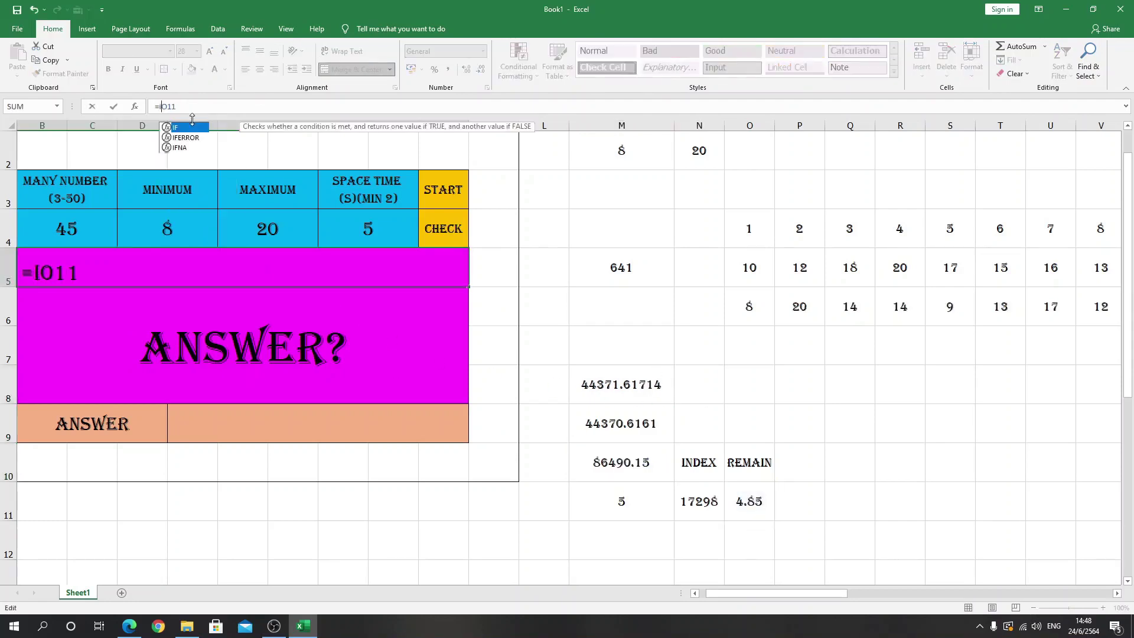
text(()
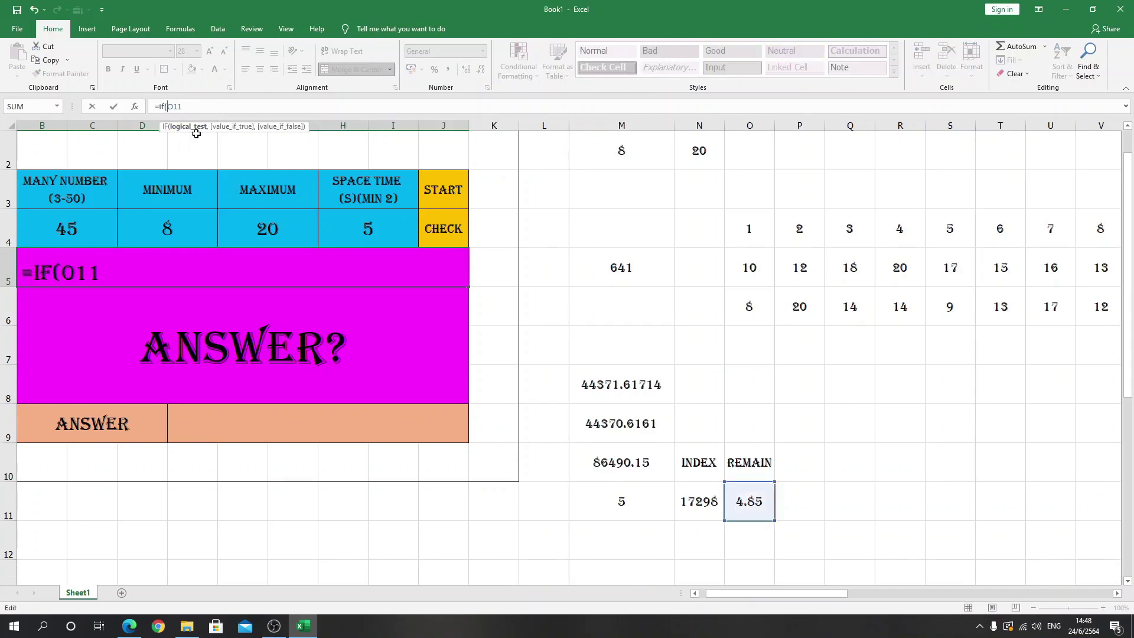
click(701, 508)
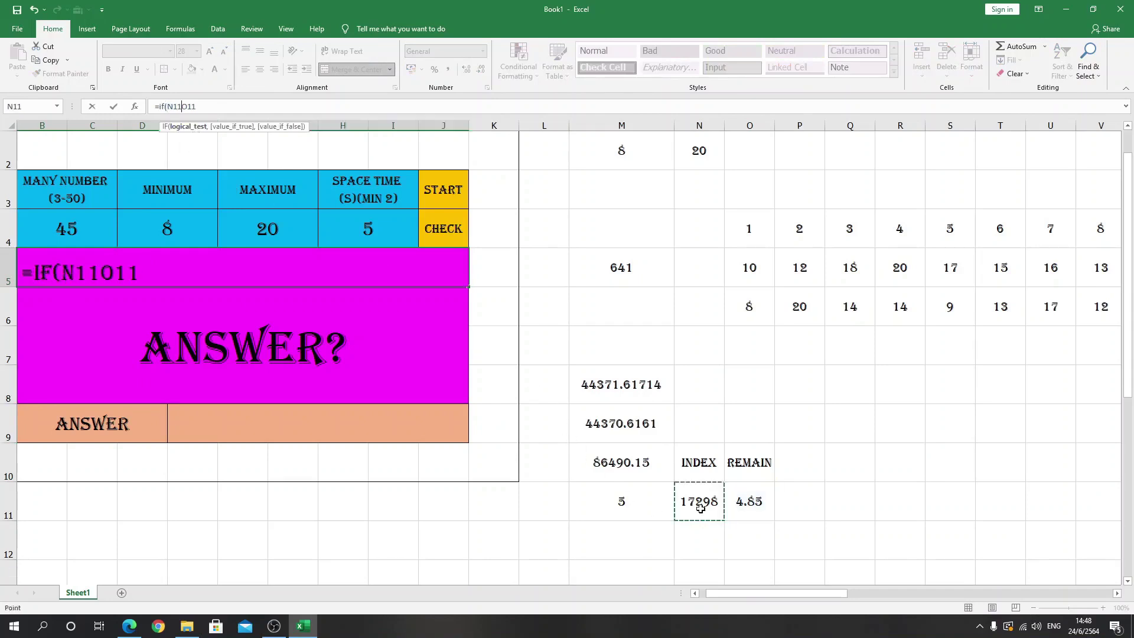
text(>)
click(89, 231)
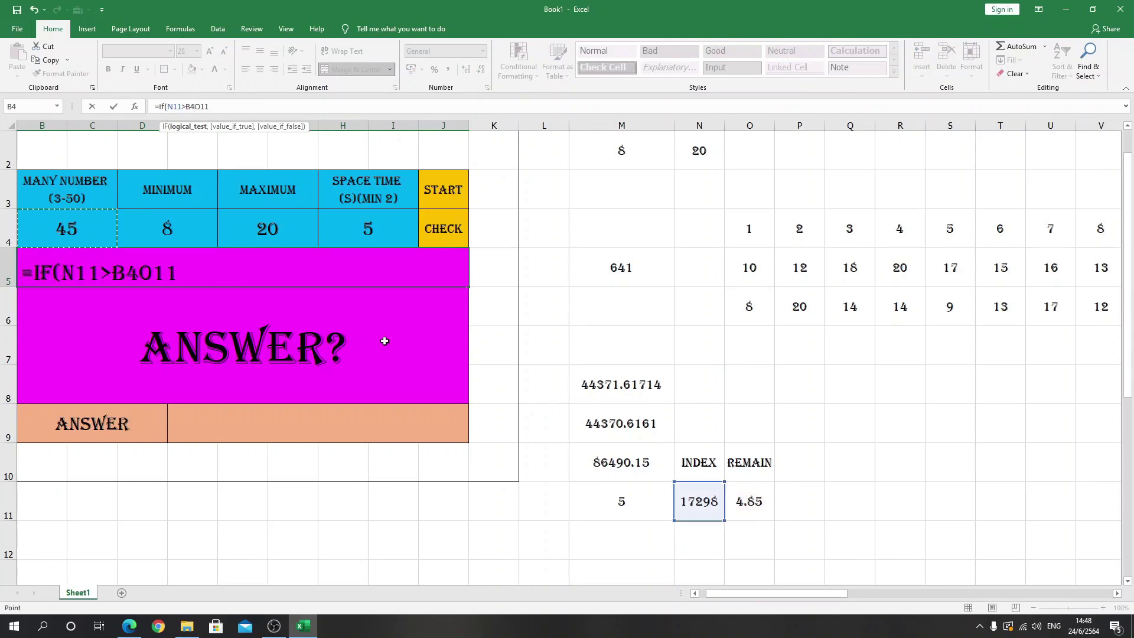
text(,)
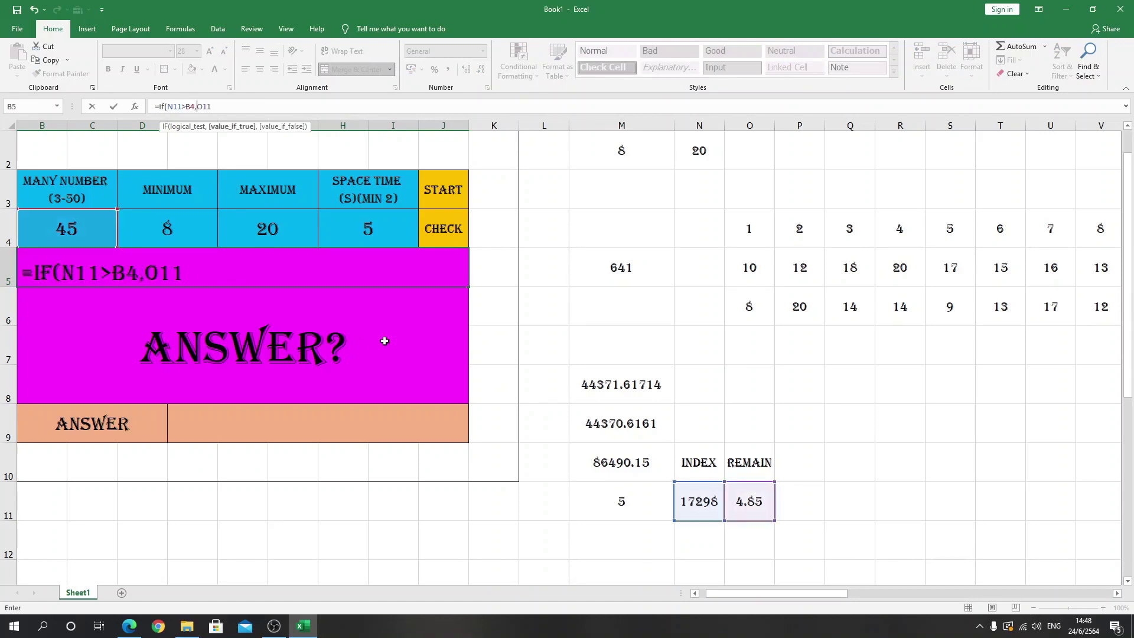
text(")
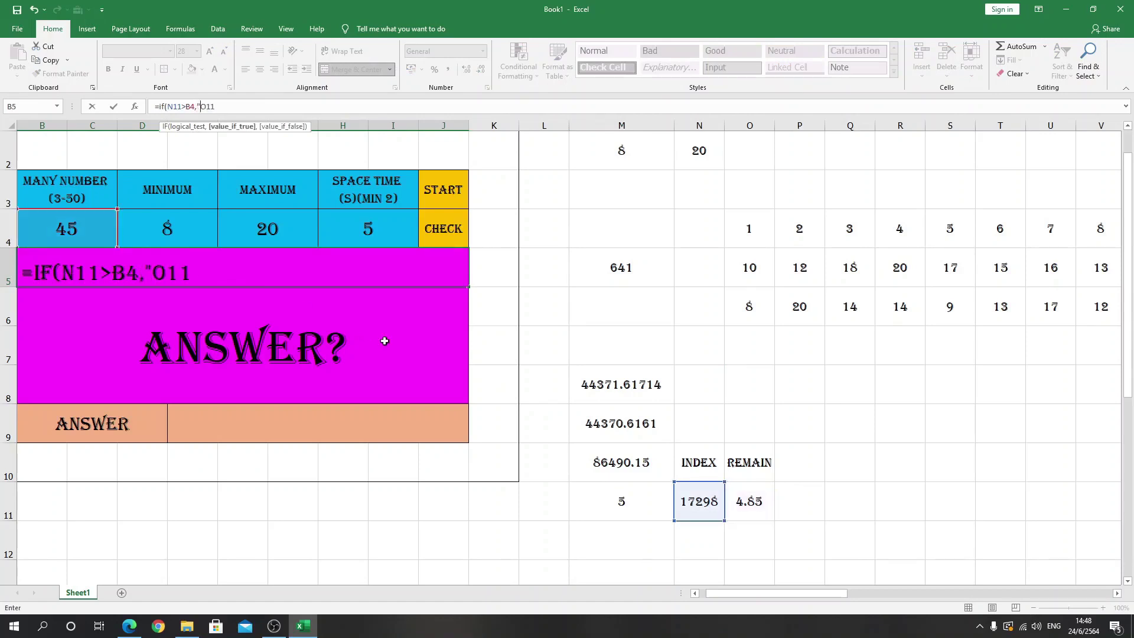
text(Questio)
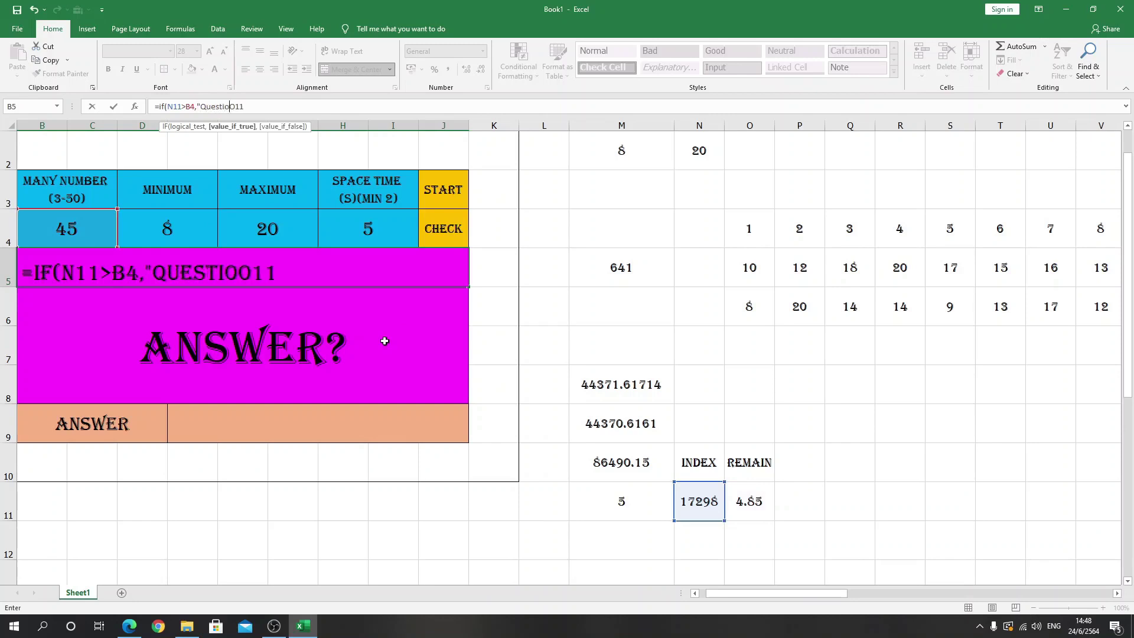
text(n Zone)
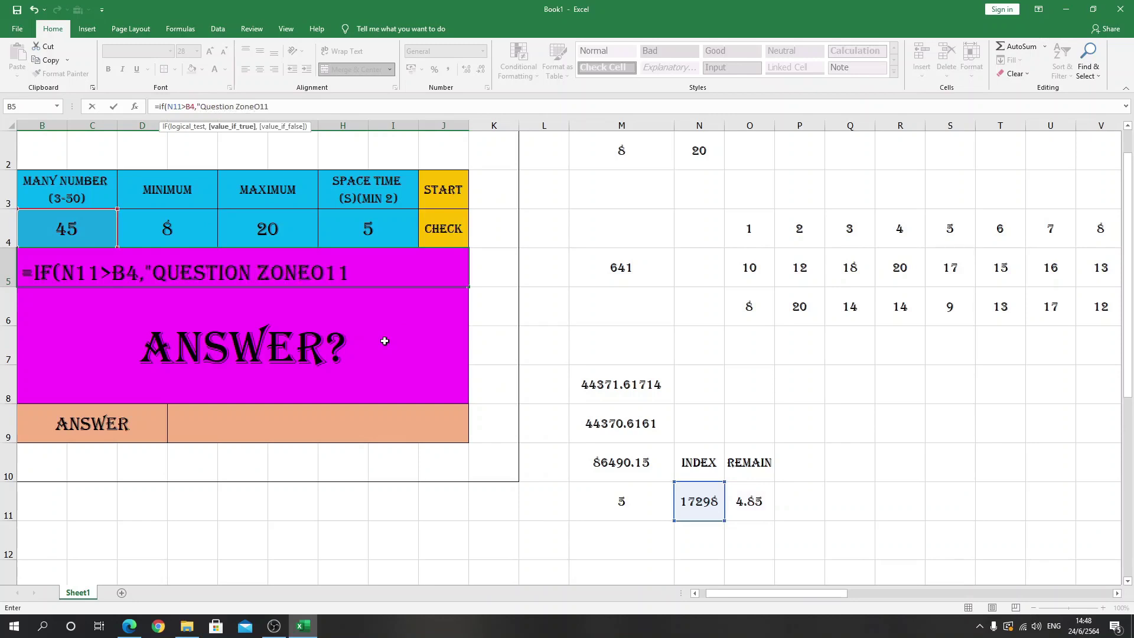
text(")
text(,)
key(Return)
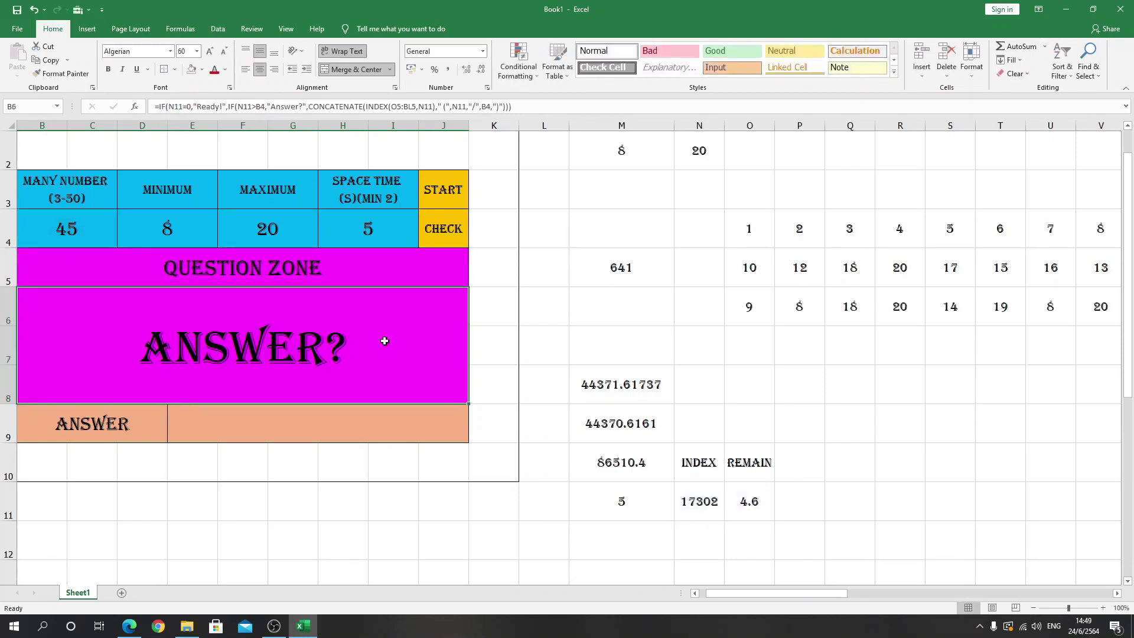
Twice paste M8's current time into M9 as a value, resetting it to 44371.61755.
click(747, 378)
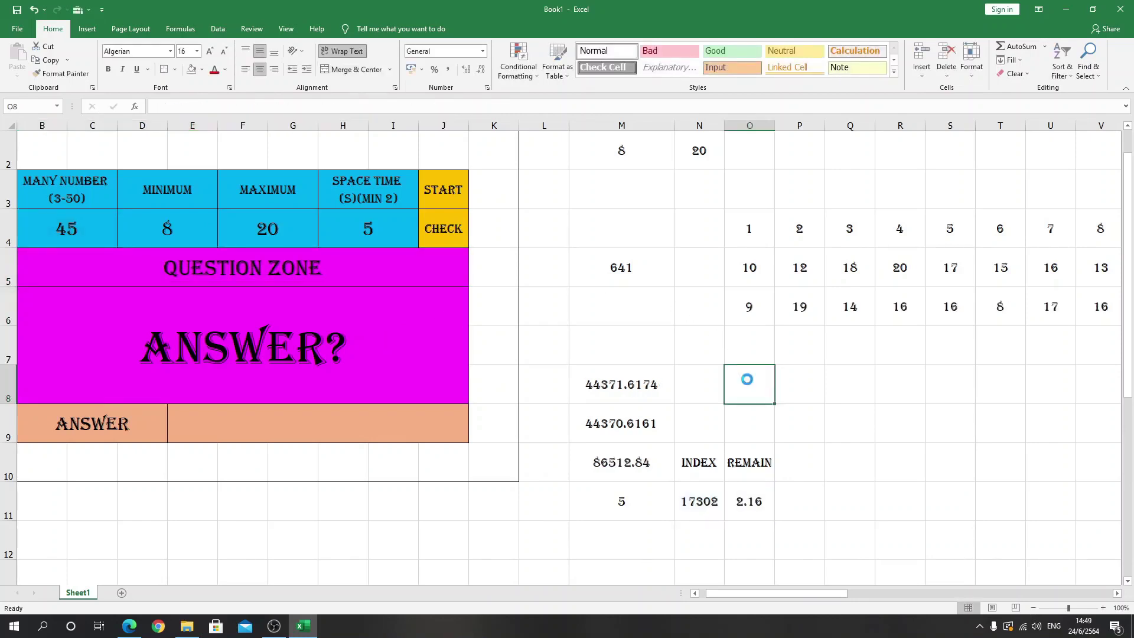
click(411, 427)
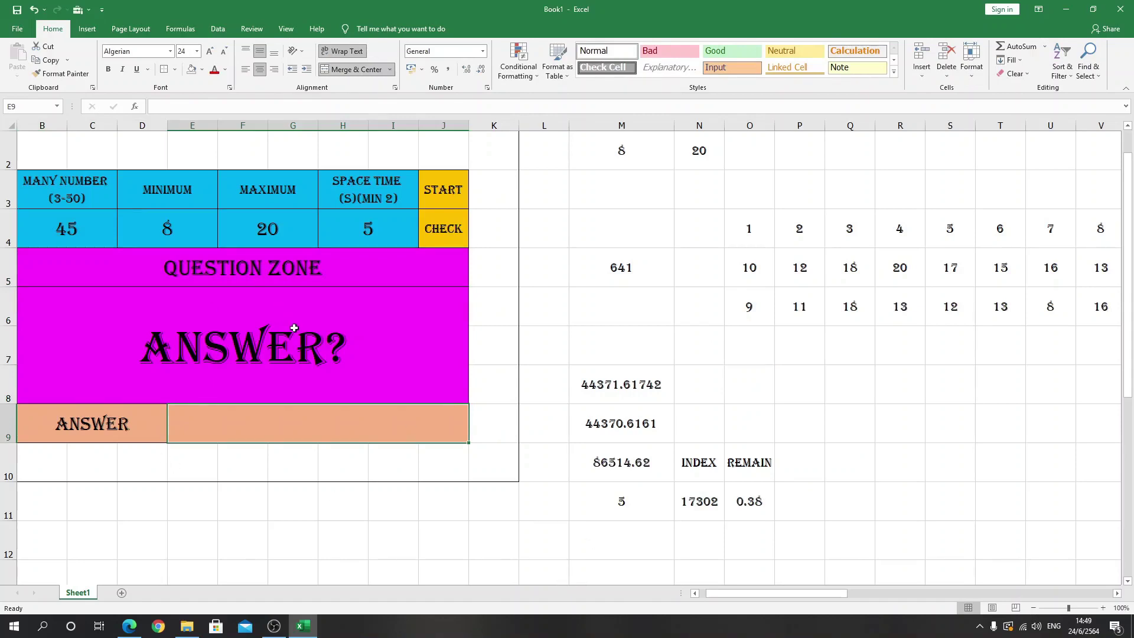
right_click(644, 390)
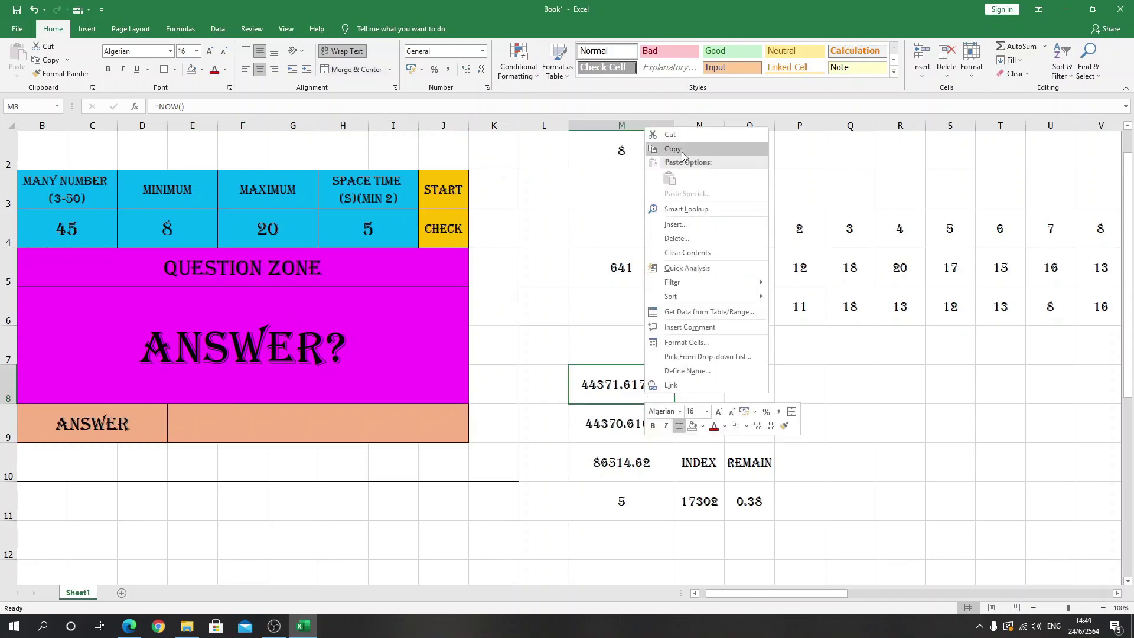
click(672, 149)
right_click(631, 421)
click(677, 211)
click(762, 405)
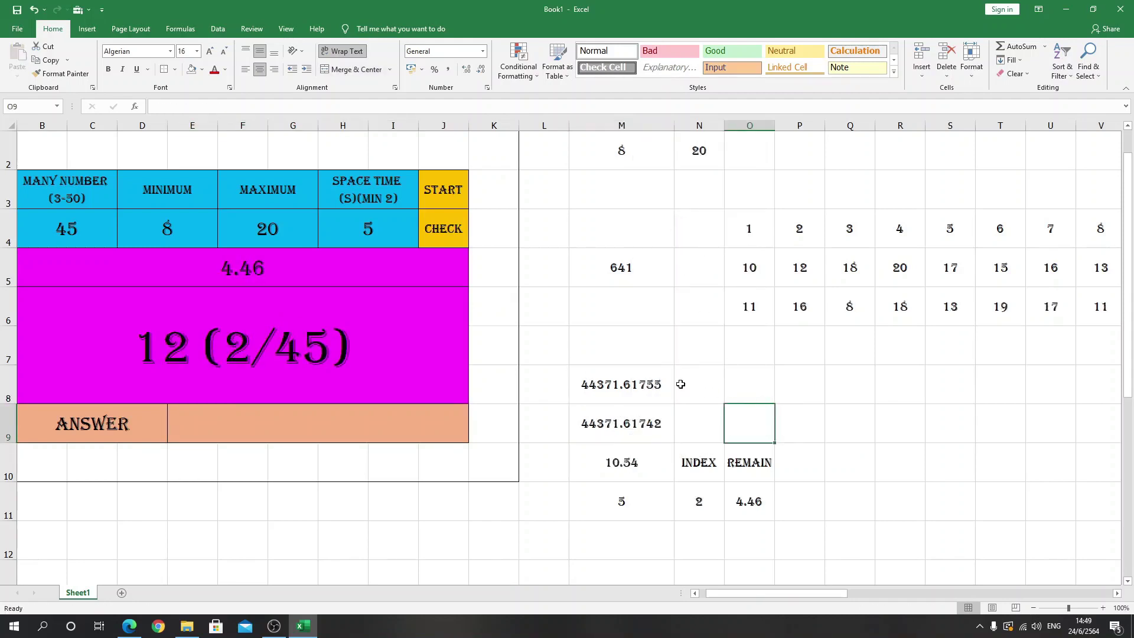
right_click(650, 384)
click(673, 135)
right_click(630, 414)
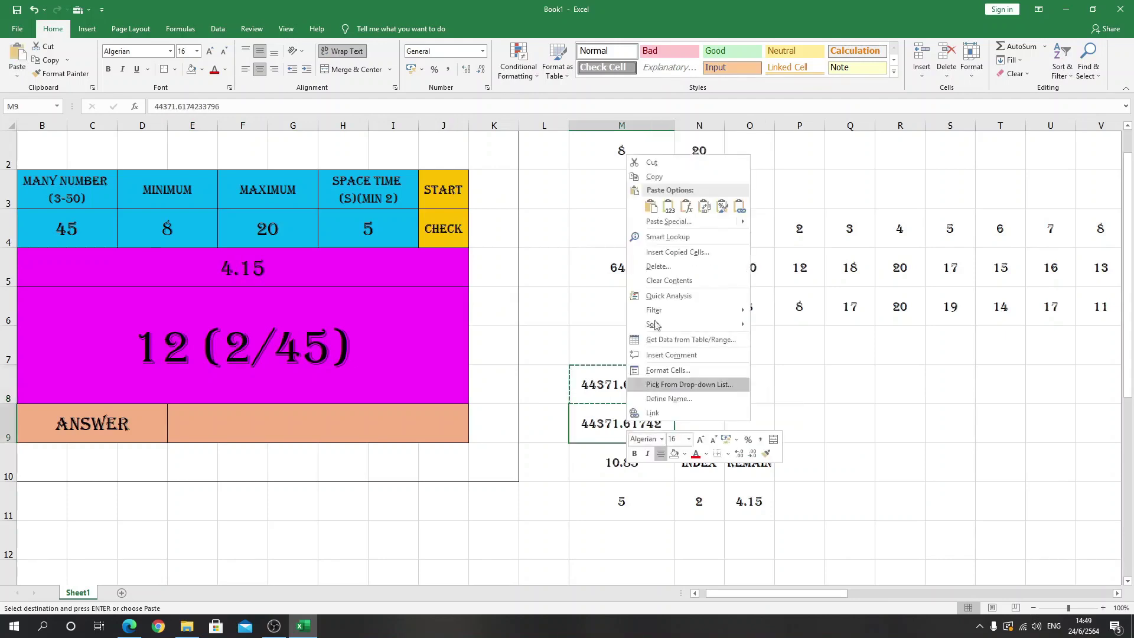
click(675, 208)
click(748, 367)
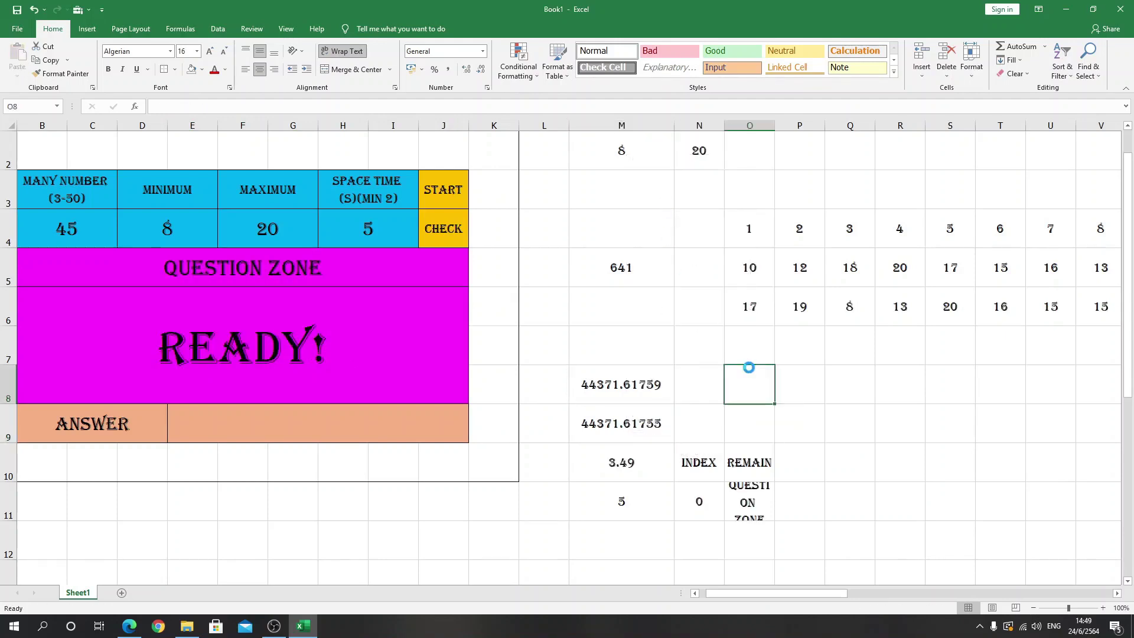
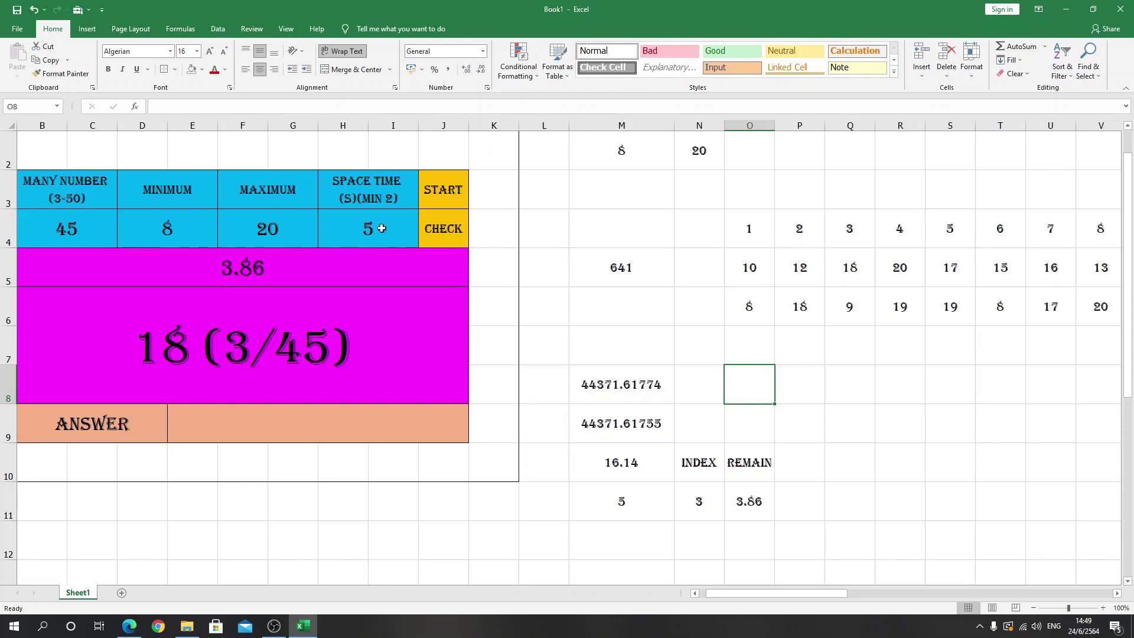
Put an outside border around cells M5:M7.
click(428, 541)
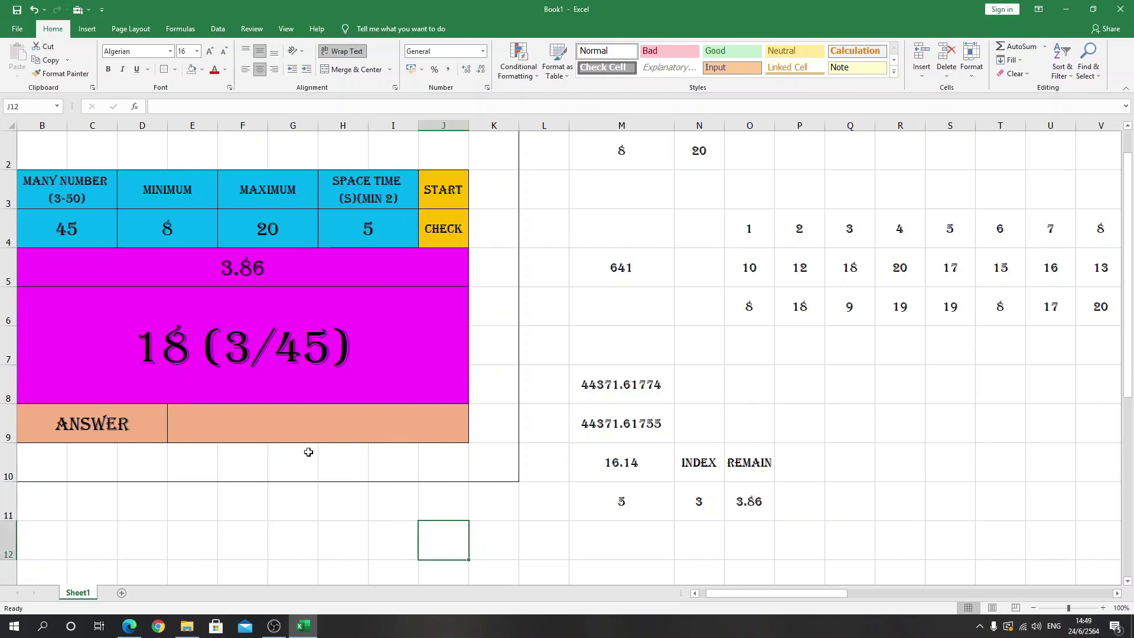
click(307, 434)
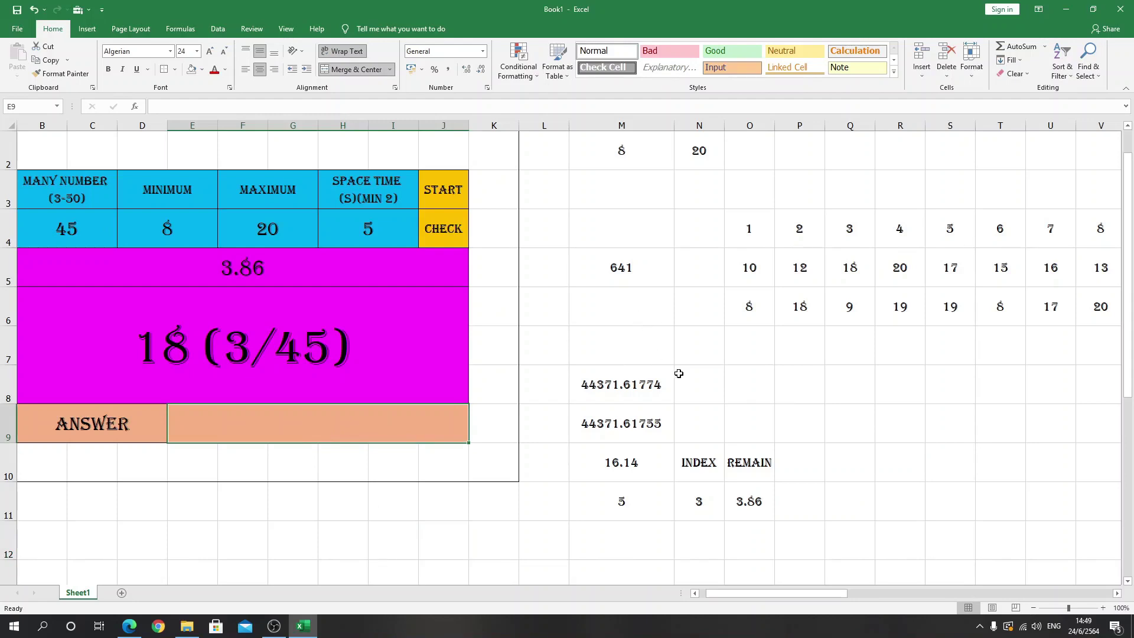
click(629, 277)
drag(629, 277, 629, 346)
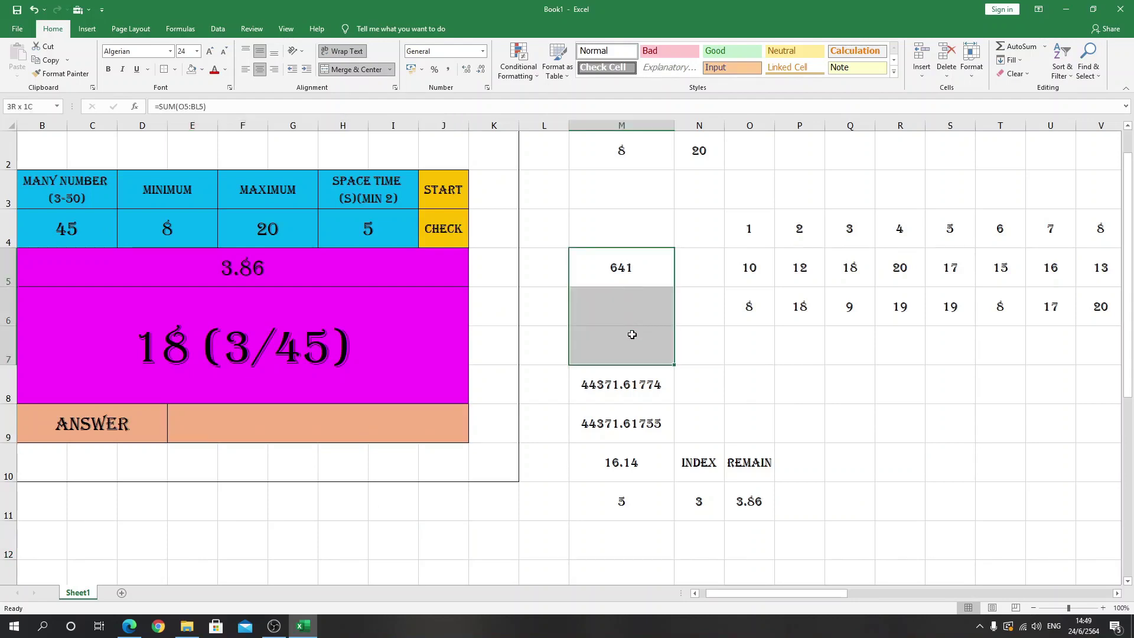
click(164, 71)
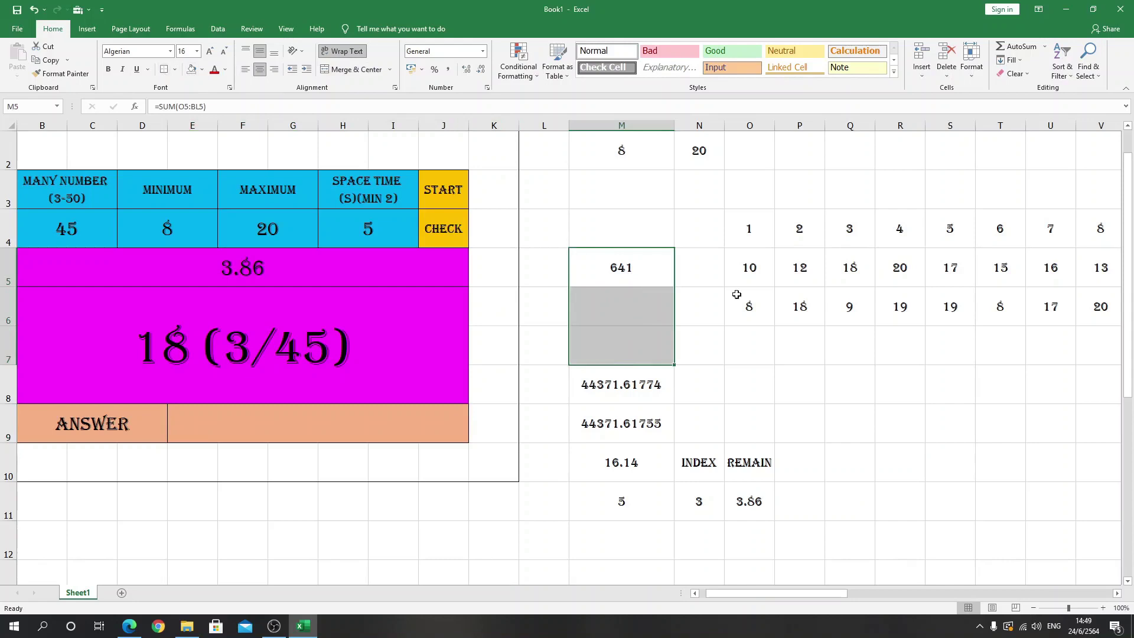
Link M6 to the answer cell with =E9, which shows 0.
click(845, 307)
click(630, 310)
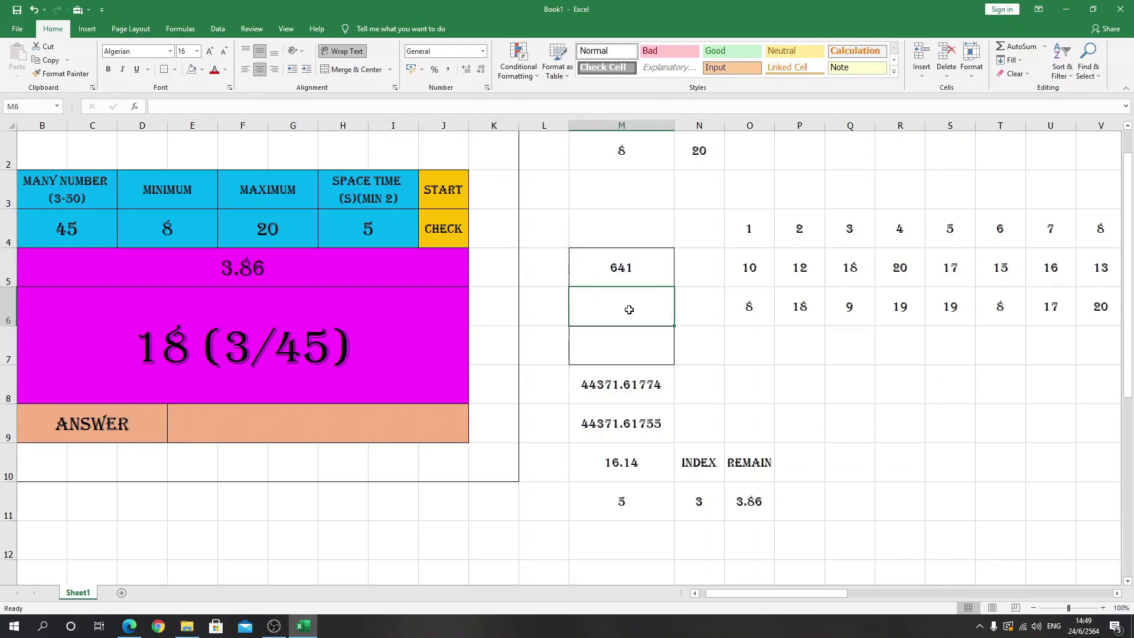
text(=0)
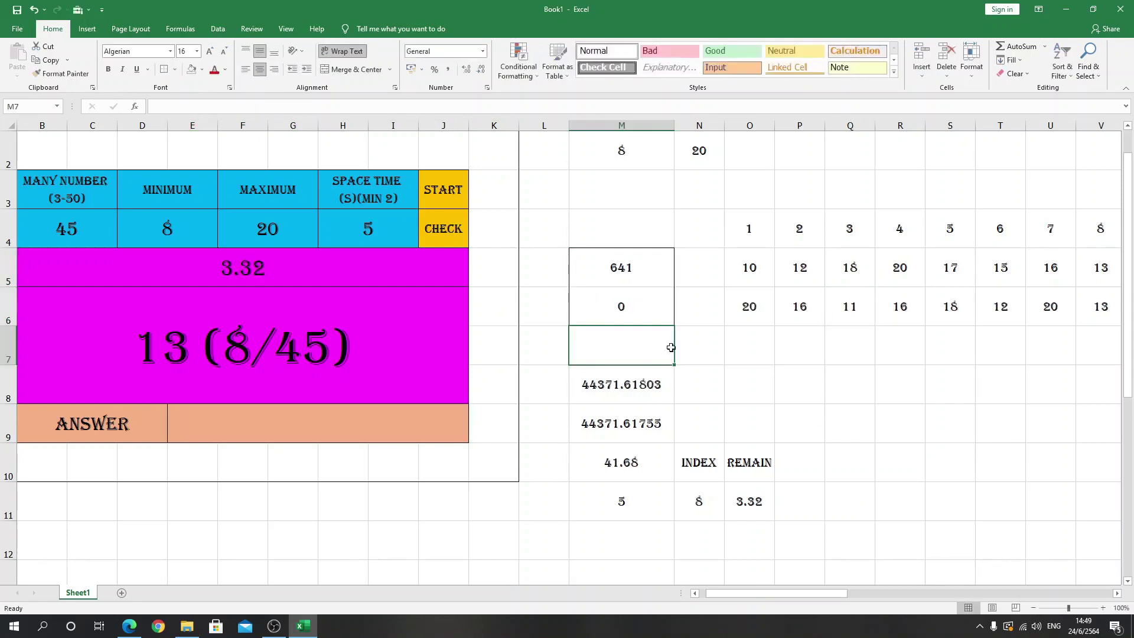
key(Return)
Enter =IF(E9=M5,1,0) in M6 to compare the answer with the sum.
click(636, 313)
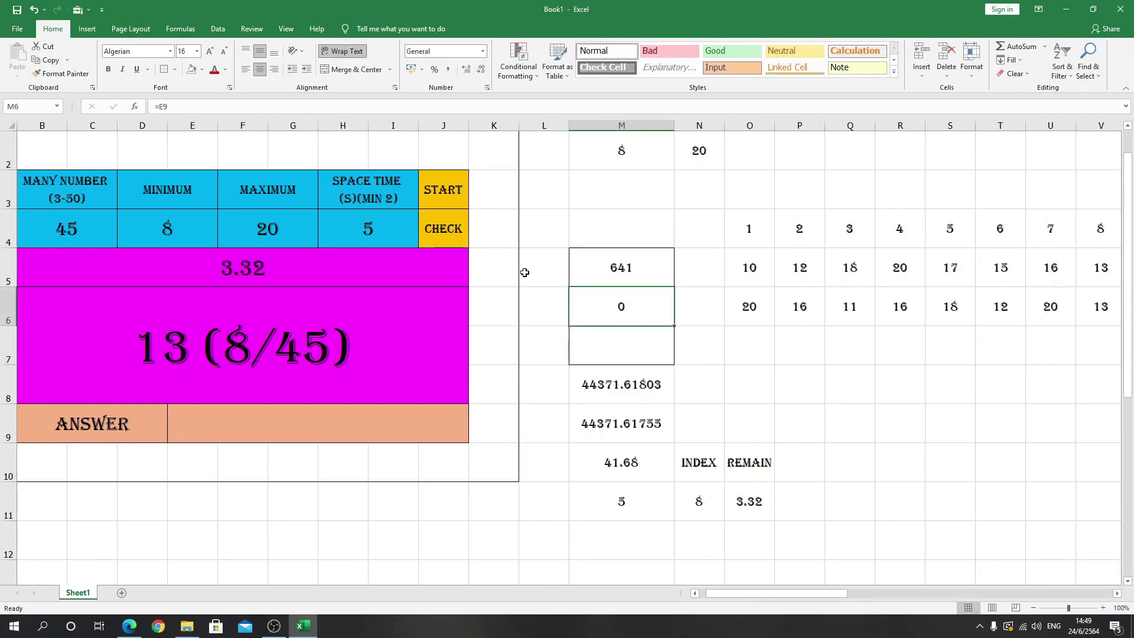
text(=if()
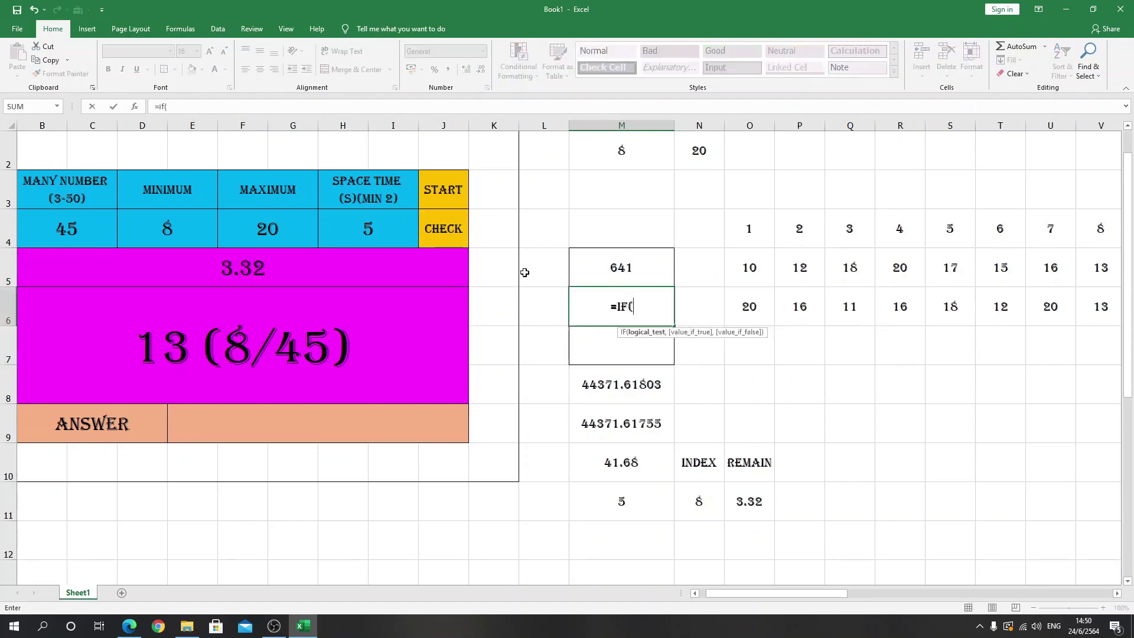
click(390, 424)
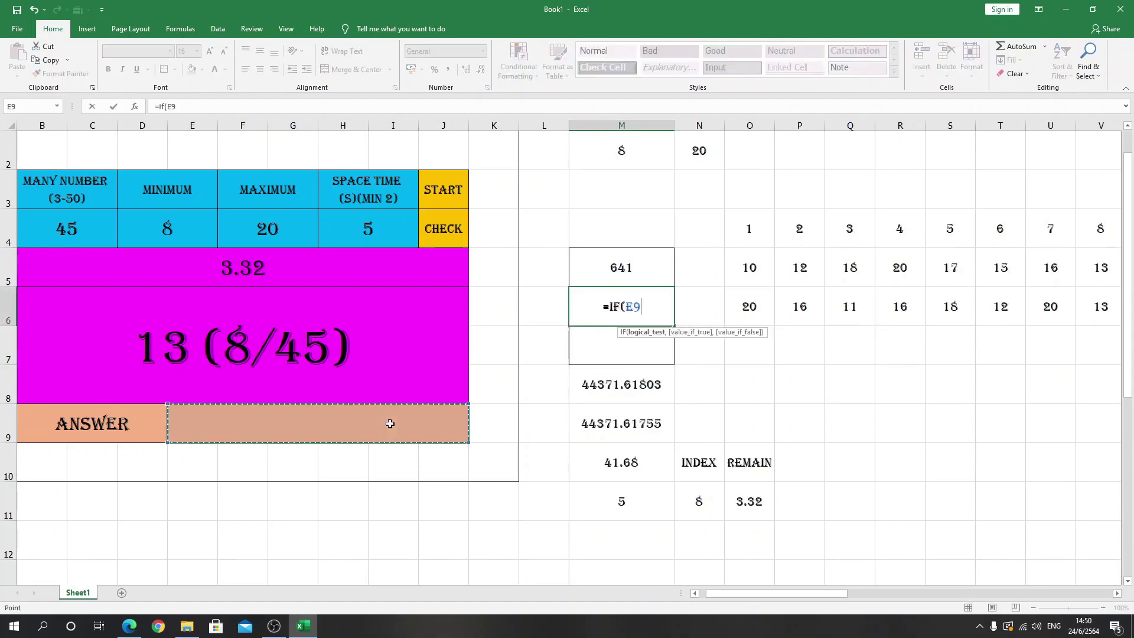
text(=)
click(638, 261)
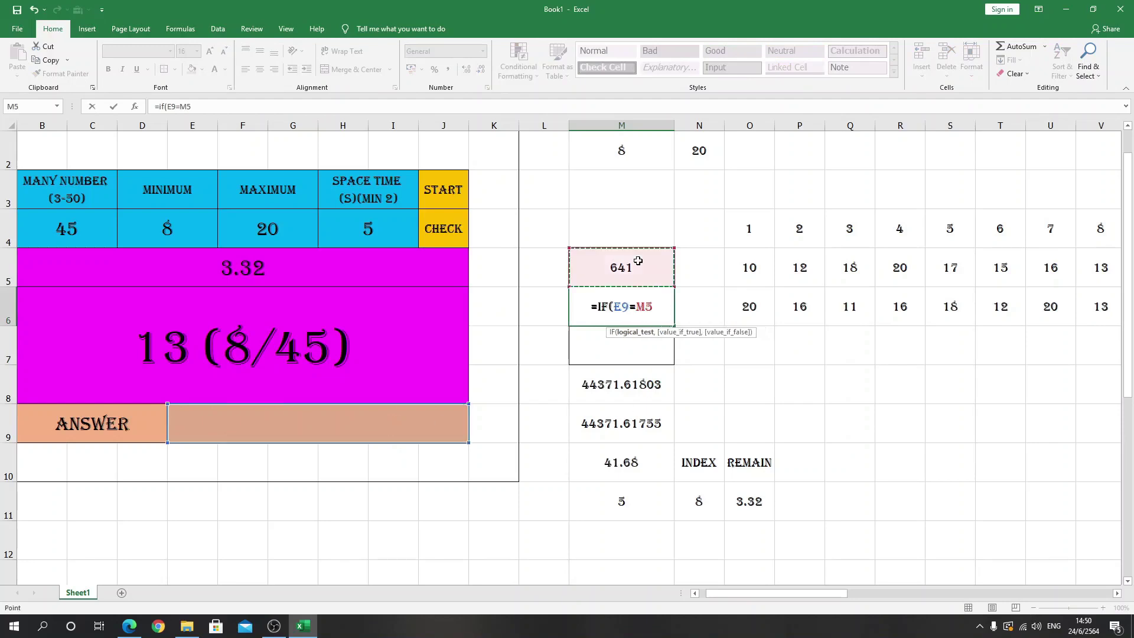
text(,1,)
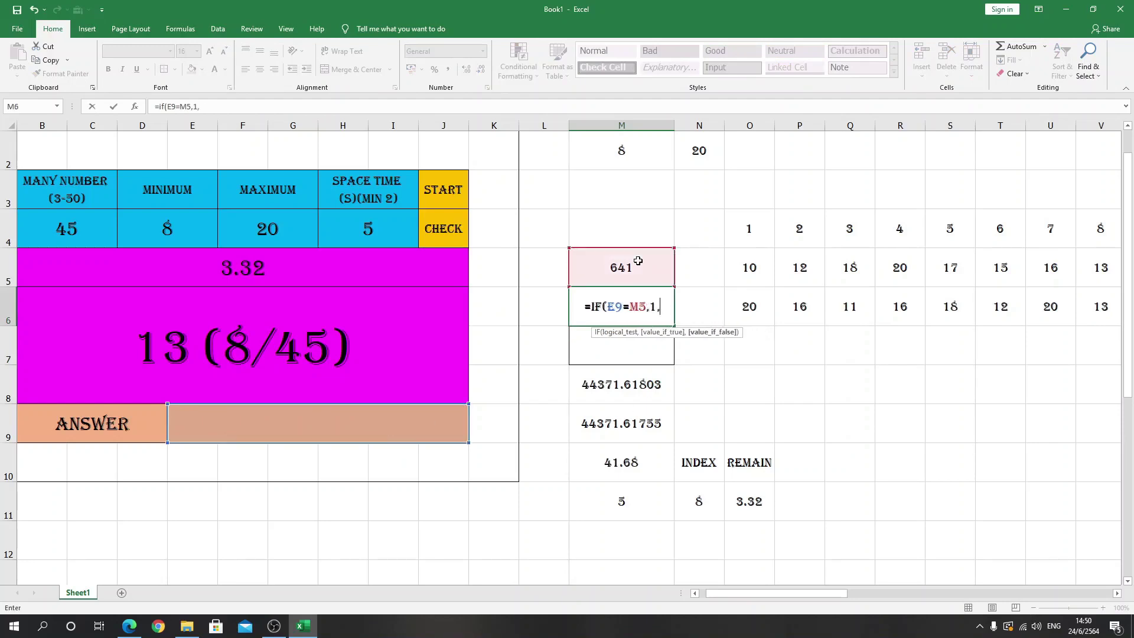
text(0))
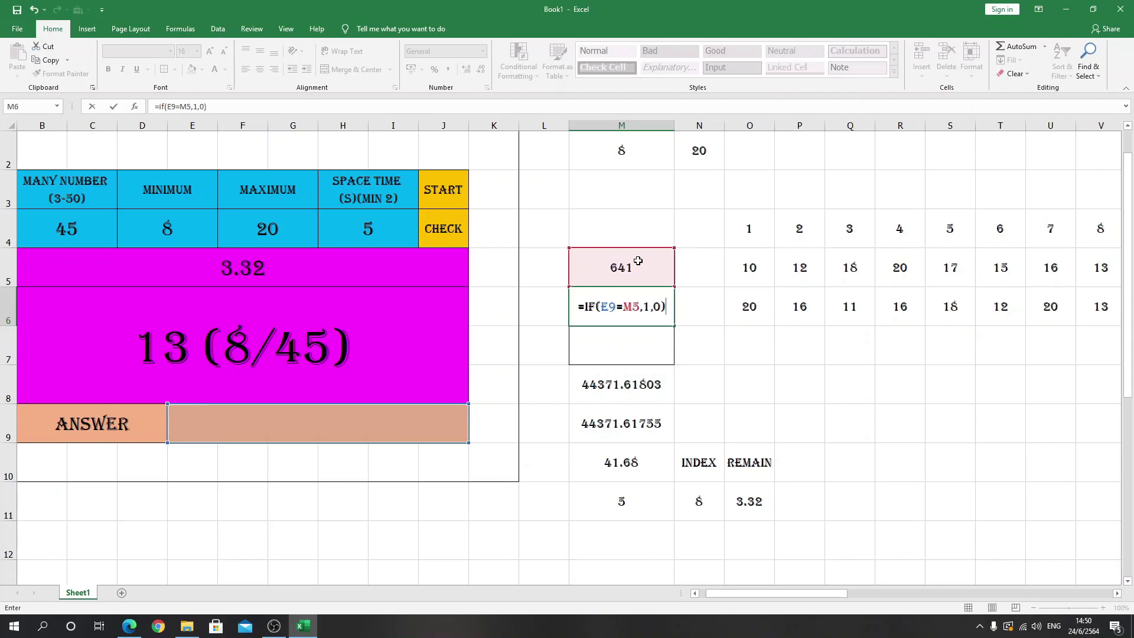
key(Return)
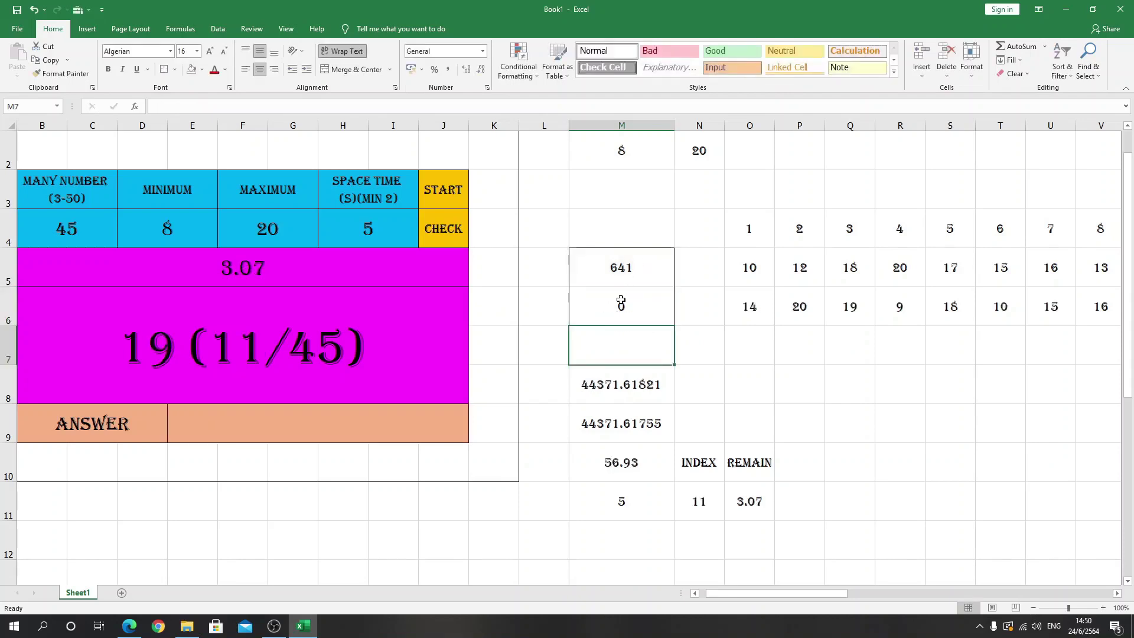
Change the M6 results so it reads =IF(E9=M5,2,1), now returning 1.
click(623, 300)
click(195, 107)
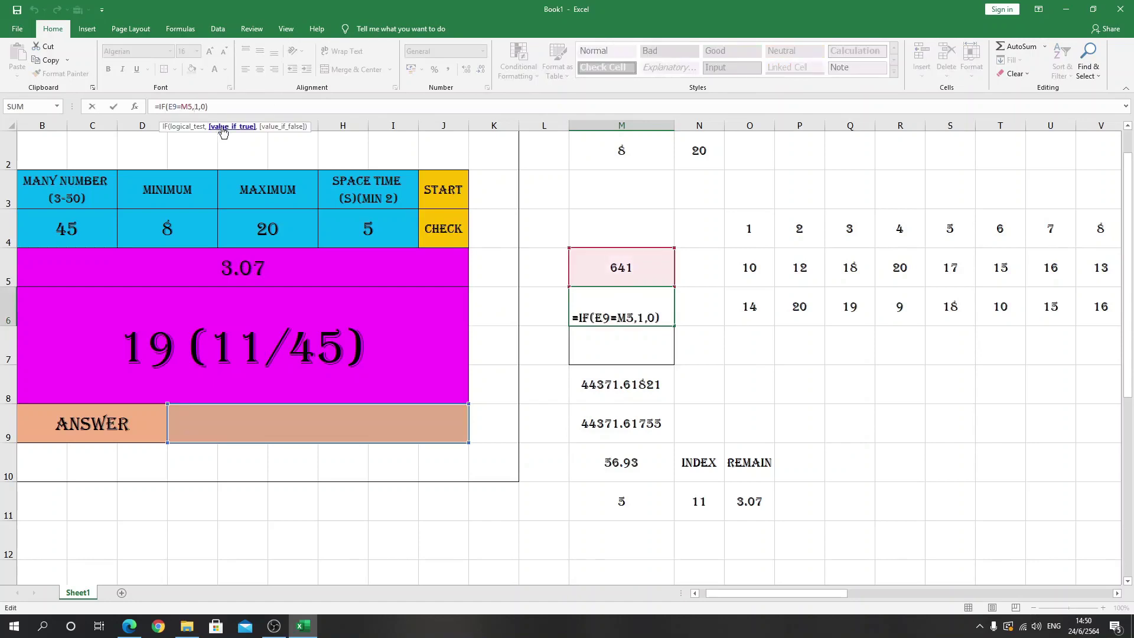
key(Delete)
text(2)
click(207, 106)
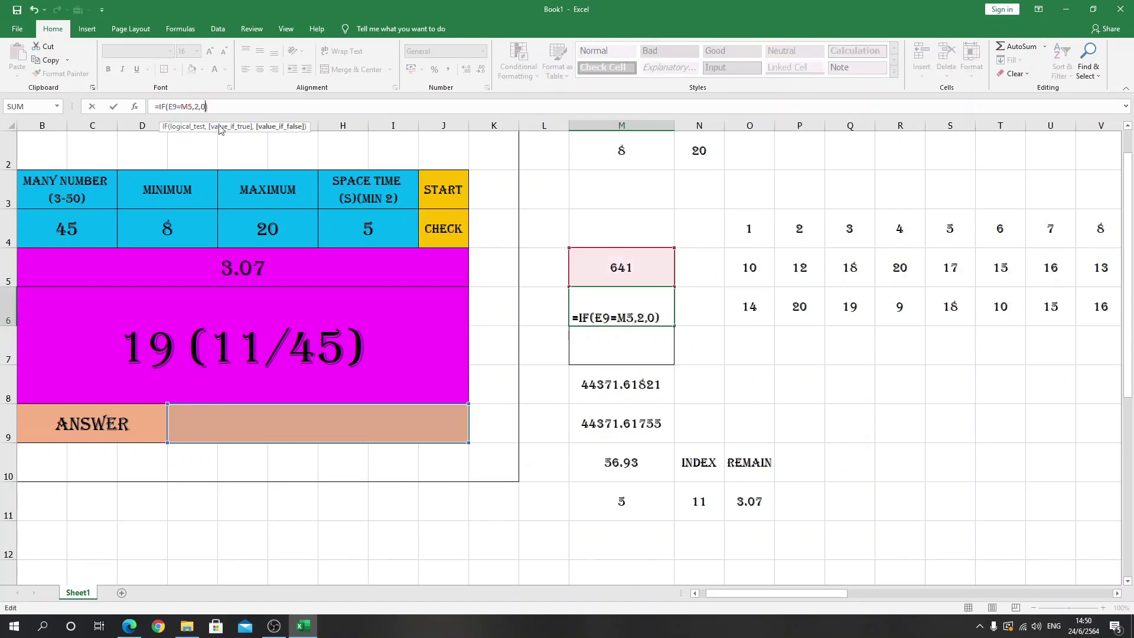
key(BackSpace)
text(1)
key(Return)
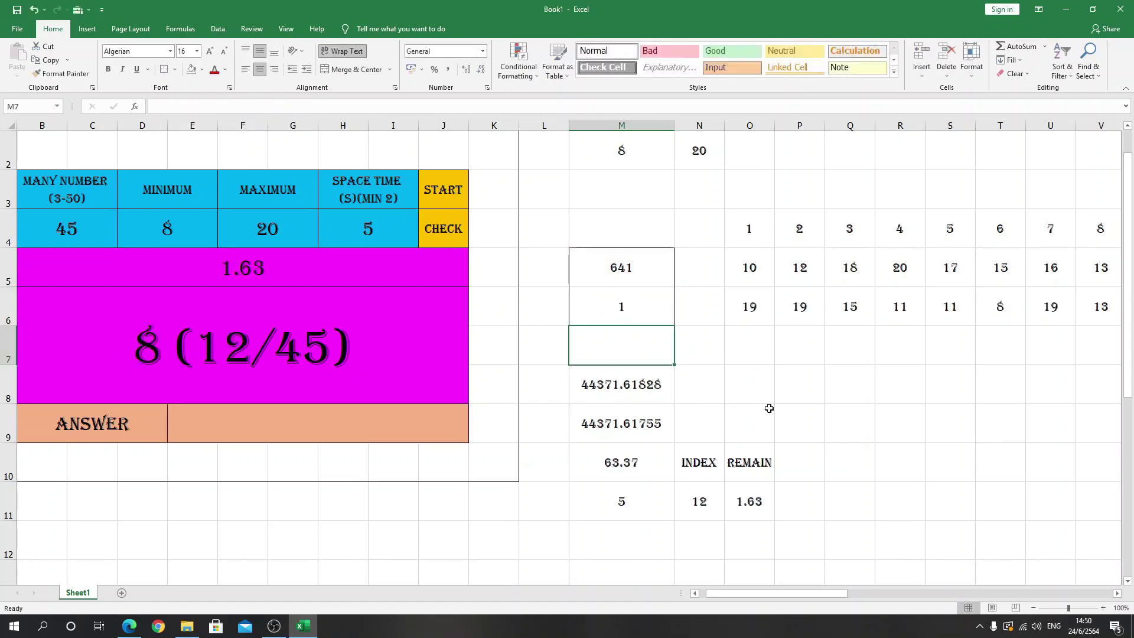
click(791, 407)
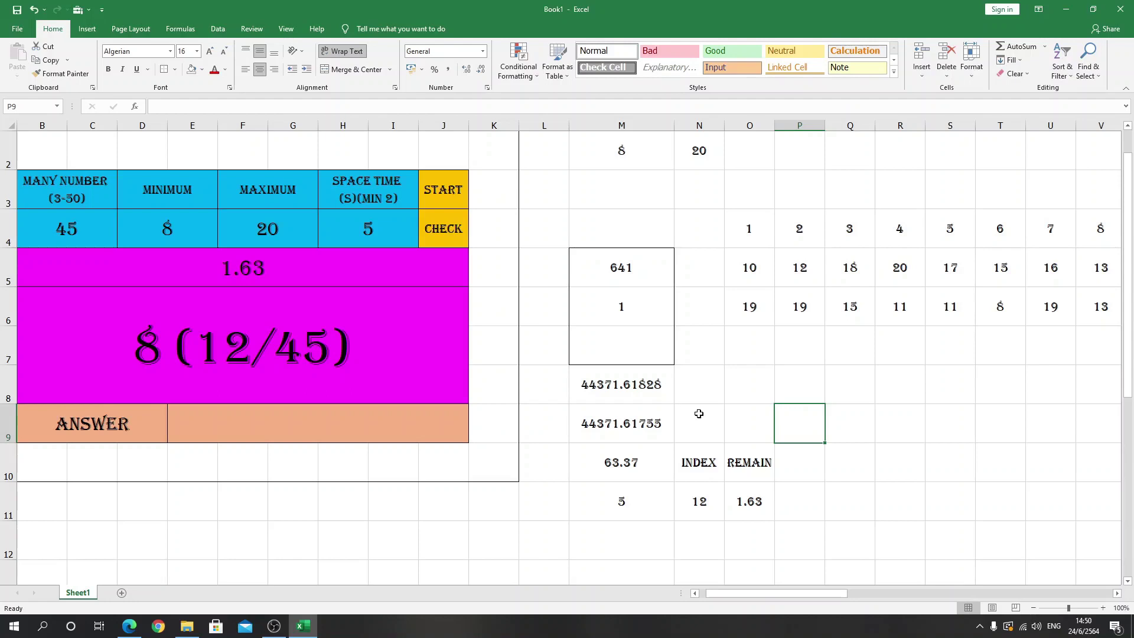
click(623, 310)
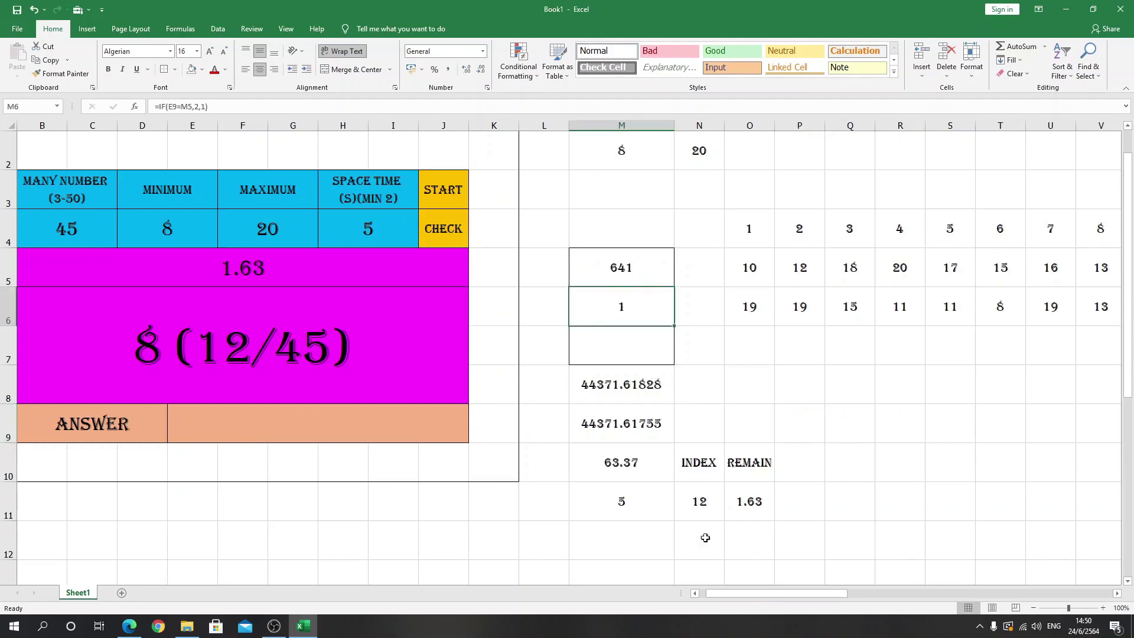
scroll(430, 509, up, 1)
scroll(430, 509, left, 1)
Fill the cells framing the SUM THE SPEED board with Gold, Accent 4, Lighter 40%.
mouse_move(53, 183)
mouse_down()
mouse_move(151, 191)
mouse_move(475, 507)
mouse_move(91, 509)
mouse_move(41, 383)
mouse_move(33, 210)
mouse_up()
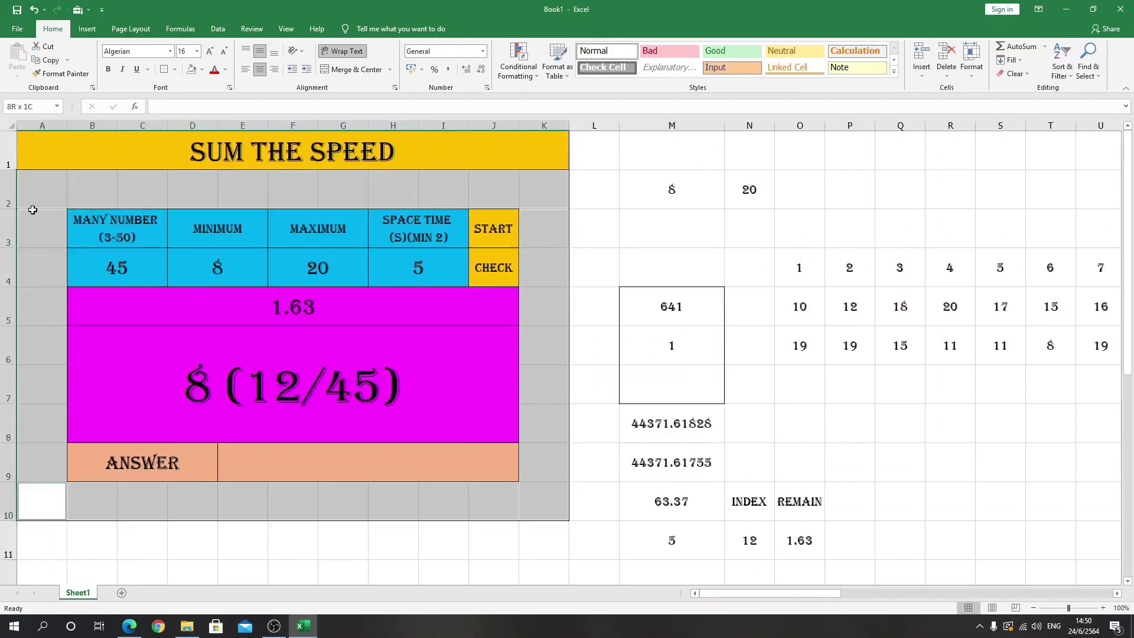
click(202, 69)
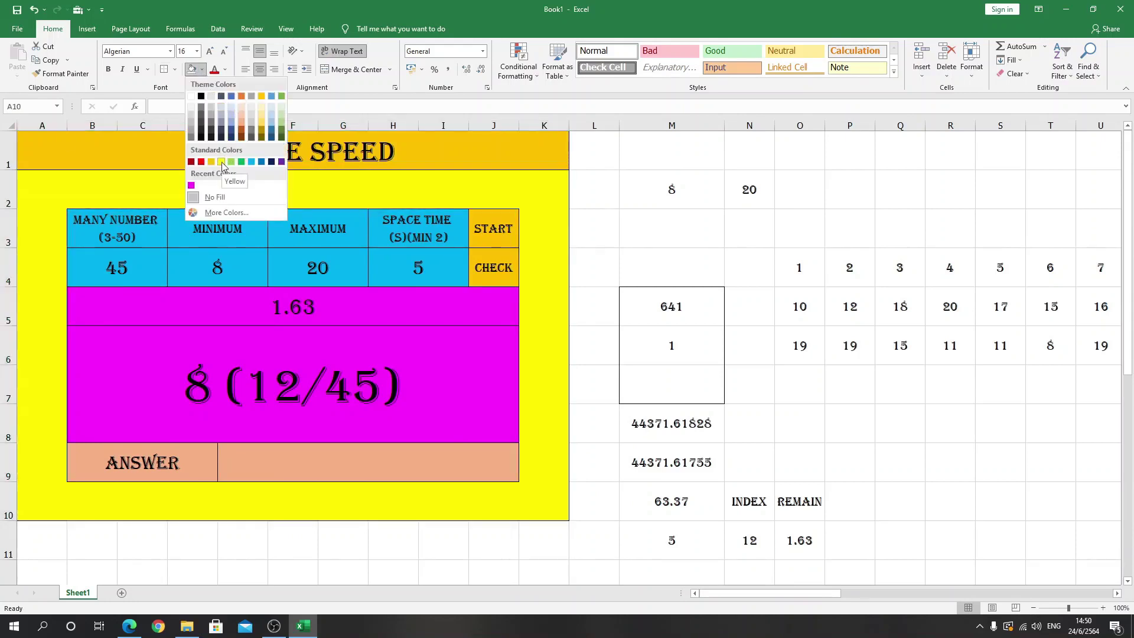
click(262, 120)
Add a formula rule =$M$7=2 that turns the framing cells green.
click(519, 65)
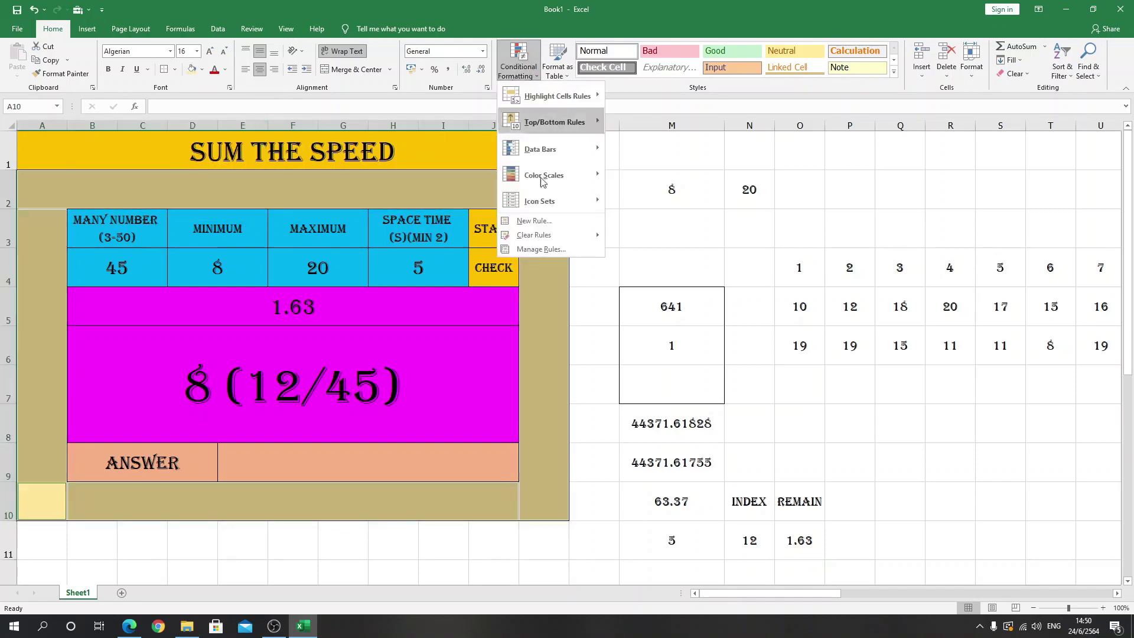
click(534, 220)
click(546, 266)
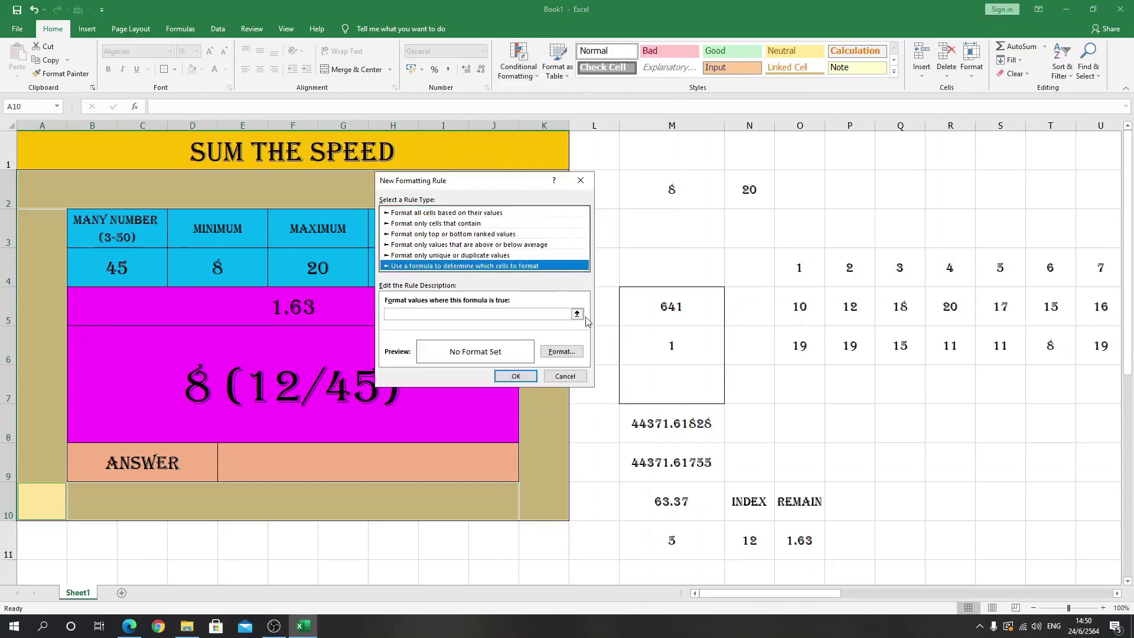
click(578, 315)
click(645, 381)
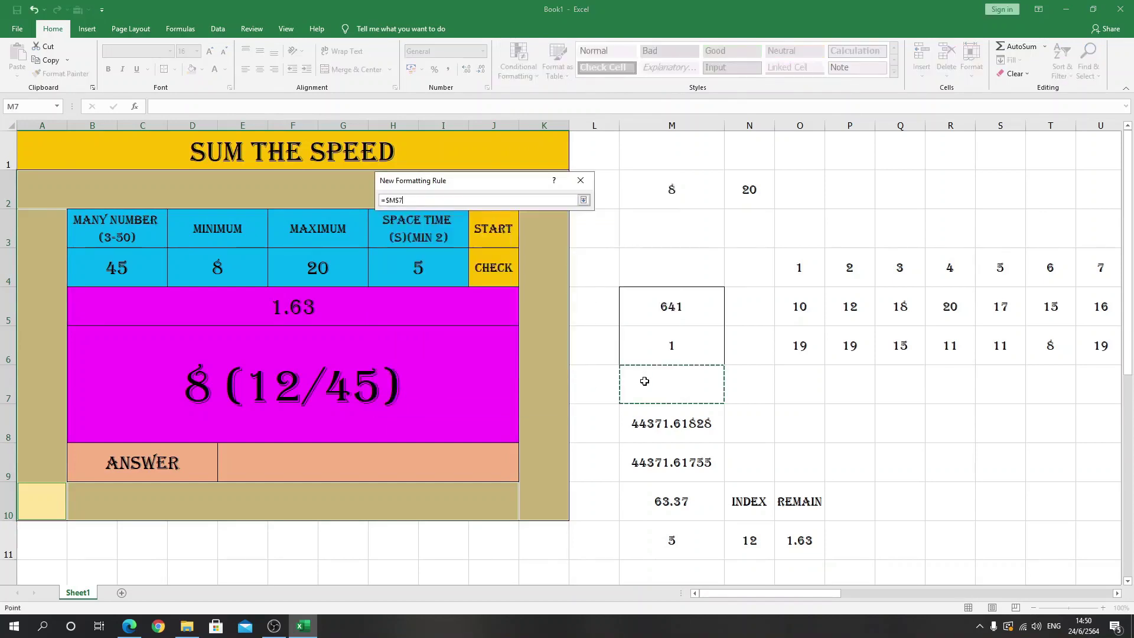
text(=1)
text(2)
key(Return)
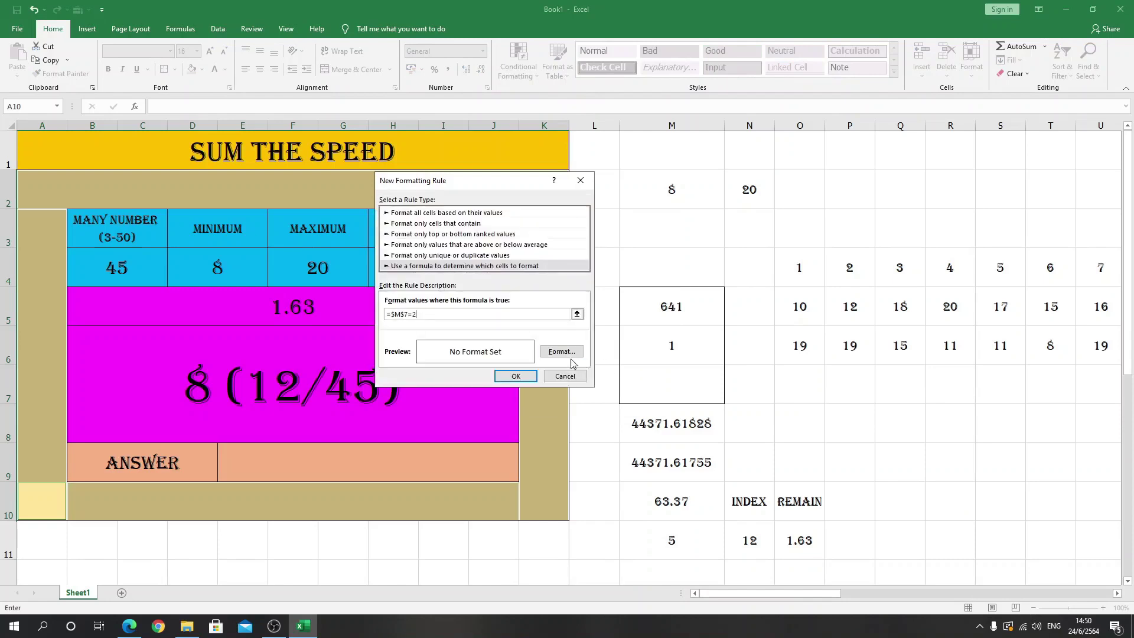
click(561, 351)
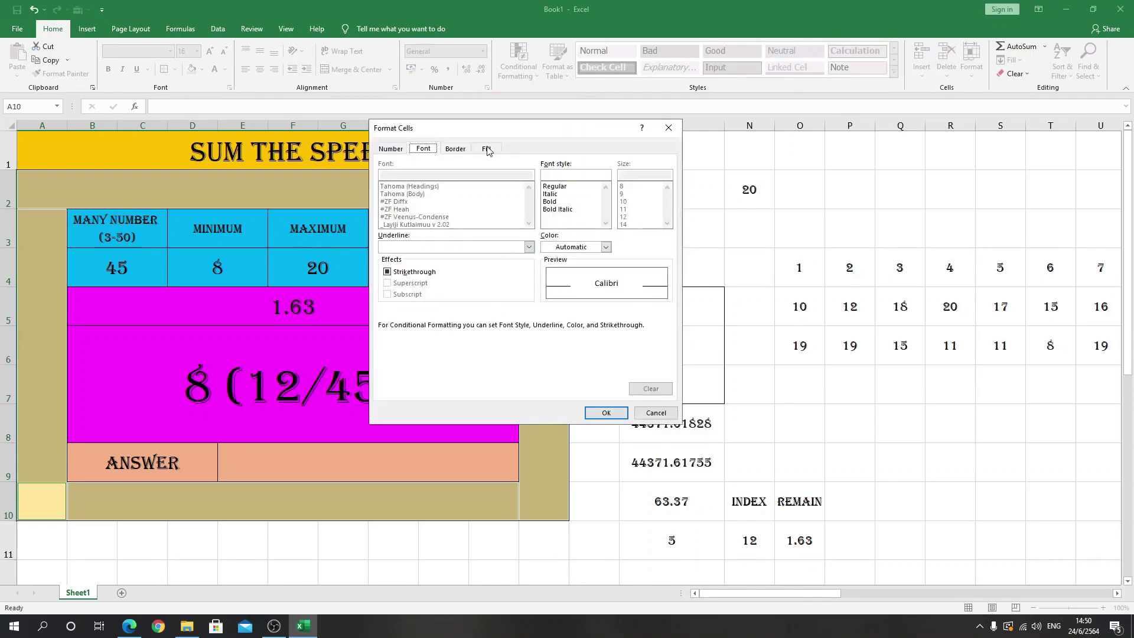
click(486, 148)
click(442, 264)
click(594, 419)
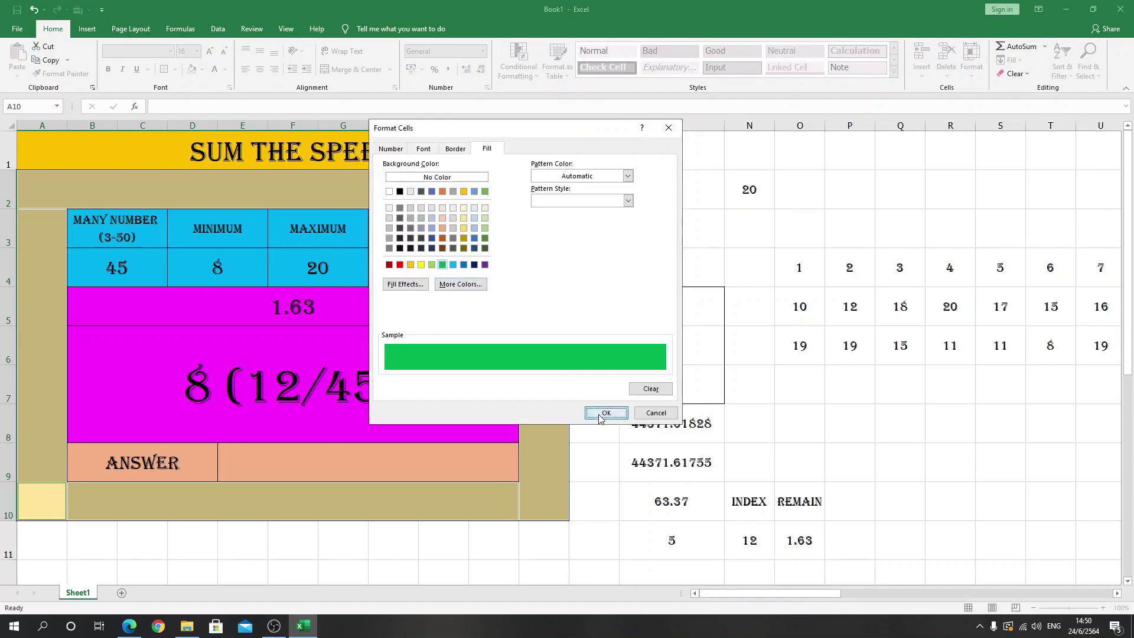
click(520, 381)
Add a second formula rule =$M$7=1 that turns the framing cells red.
click(524, 78)
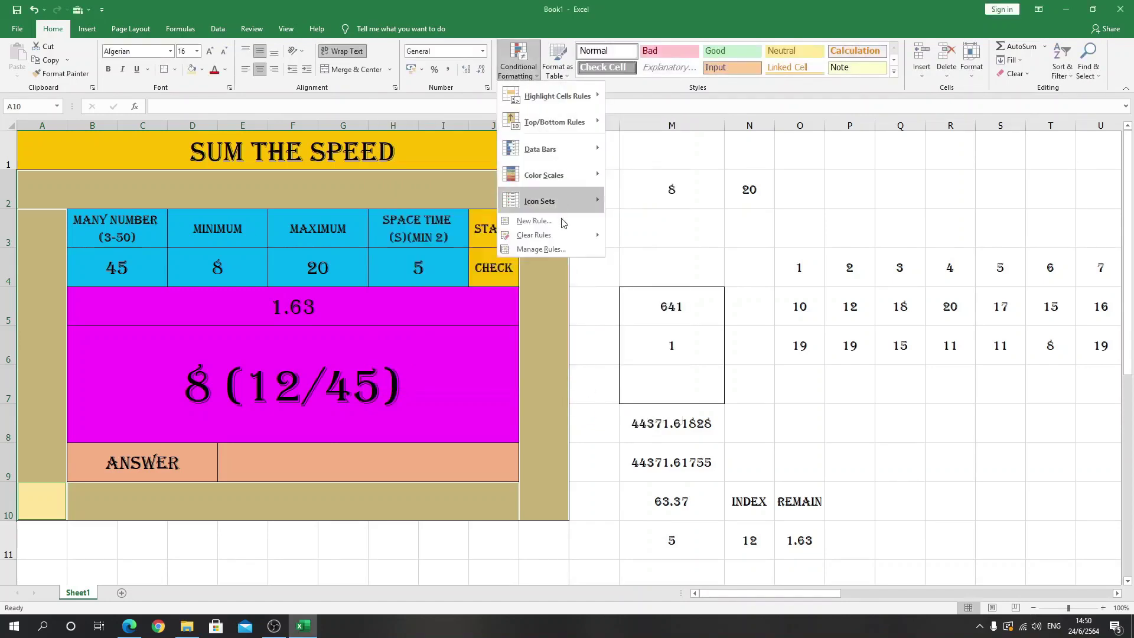
click(529, 220)
click(540, 253)
click(535, 301)
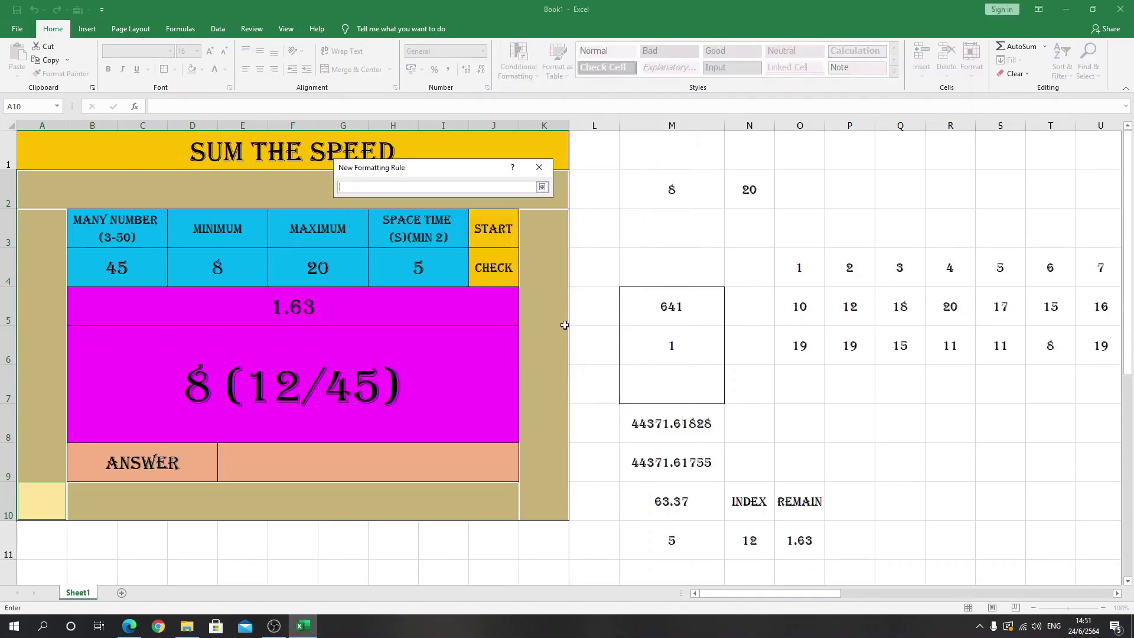
click(646, 378)
text(=1)
key(Return)
click(520, 338)
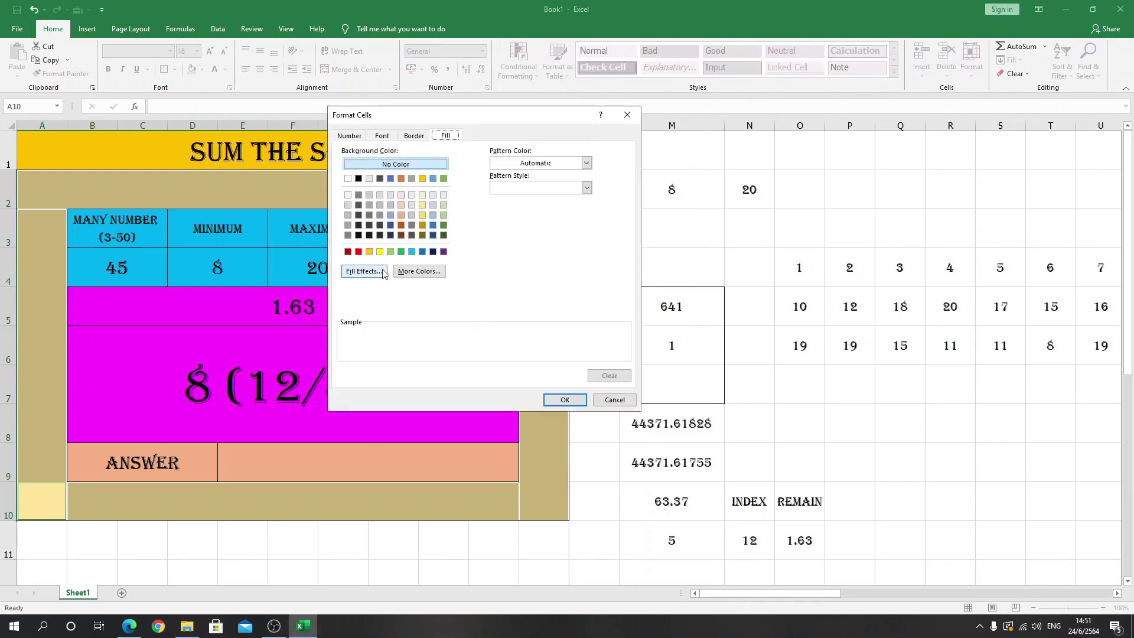
click(358, 257)
click(555, 395)
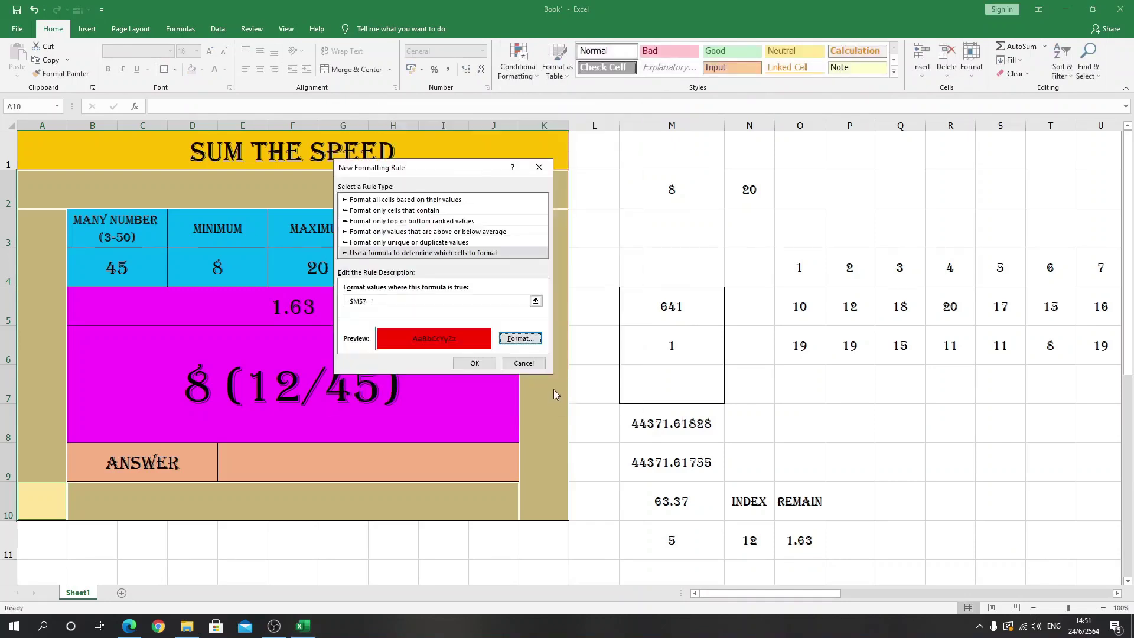
click(475, 363)
click(594, 228)
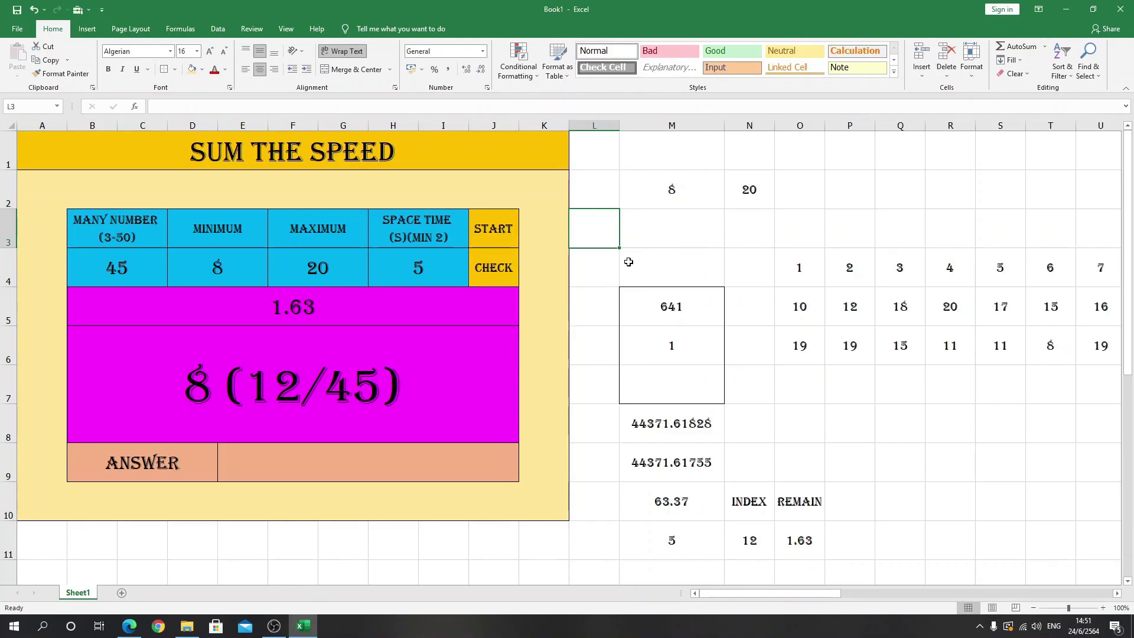
Clear the game setting values (45, 8, 20, 5) from row 4.
drag(124, 267, 380, 274)
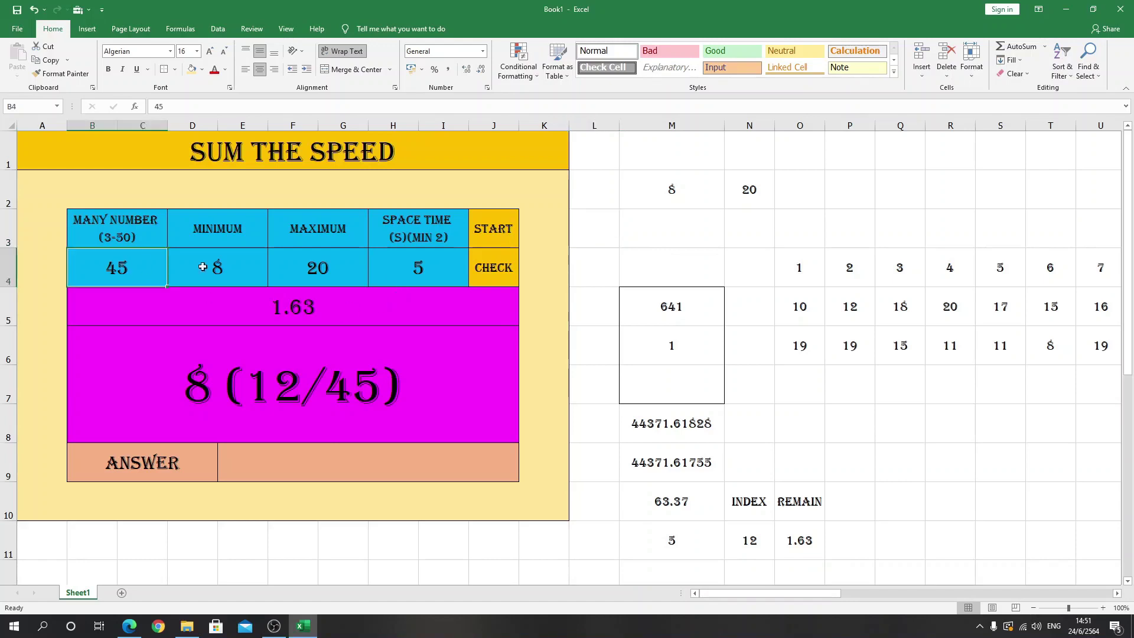
key(Delete)
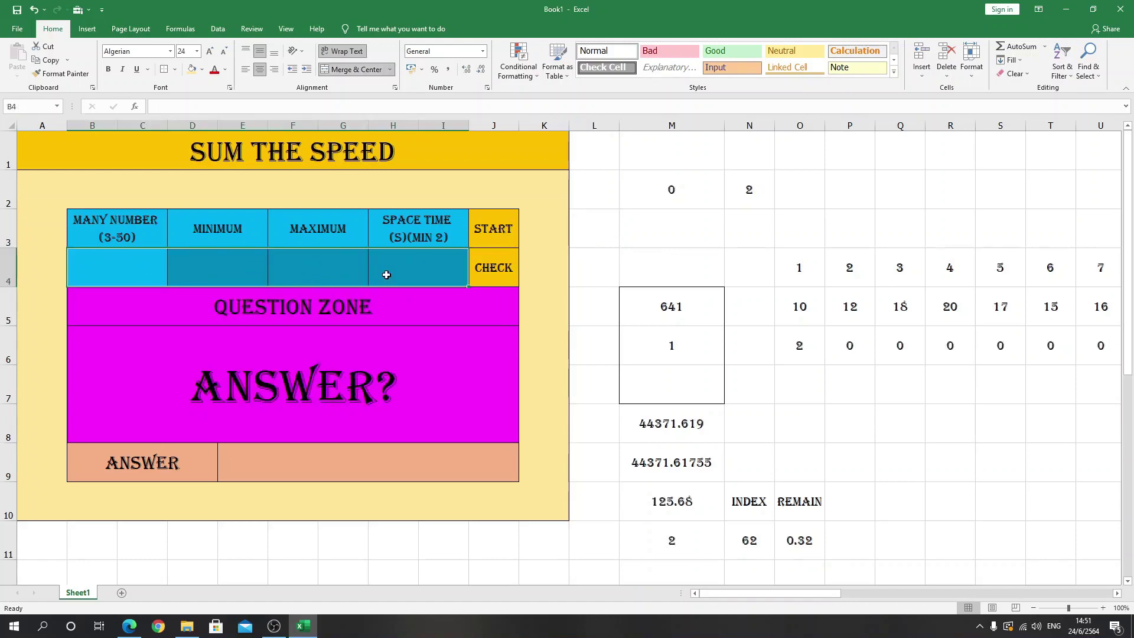
click(607, 243)
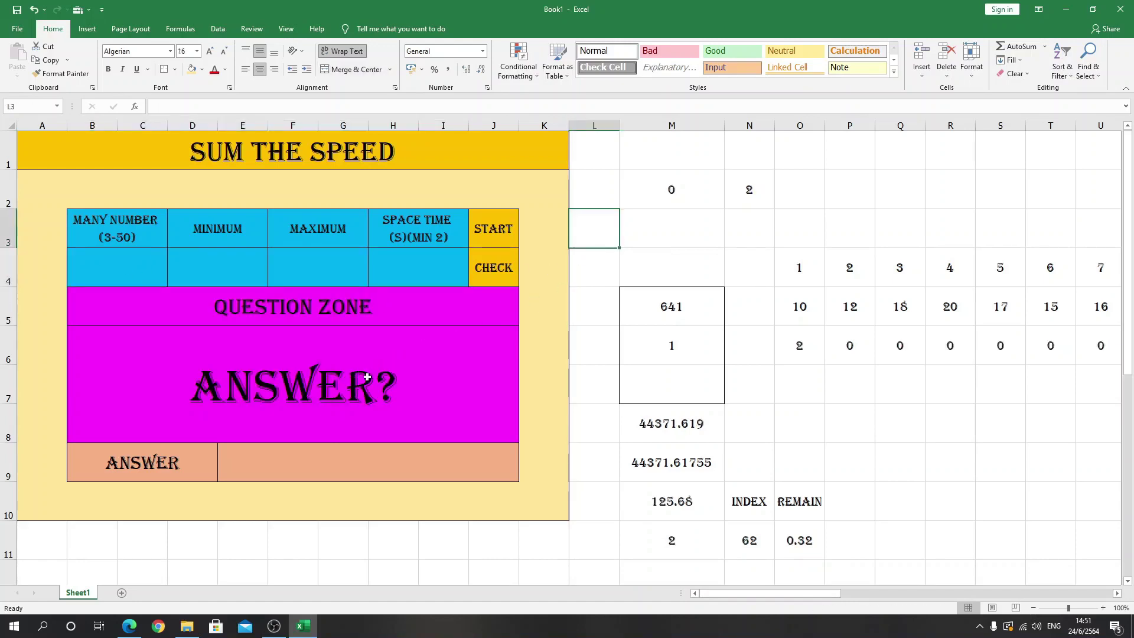
Look over the answer, START and CHECK cells, ending on the CHECK cell.
click(345, 454)
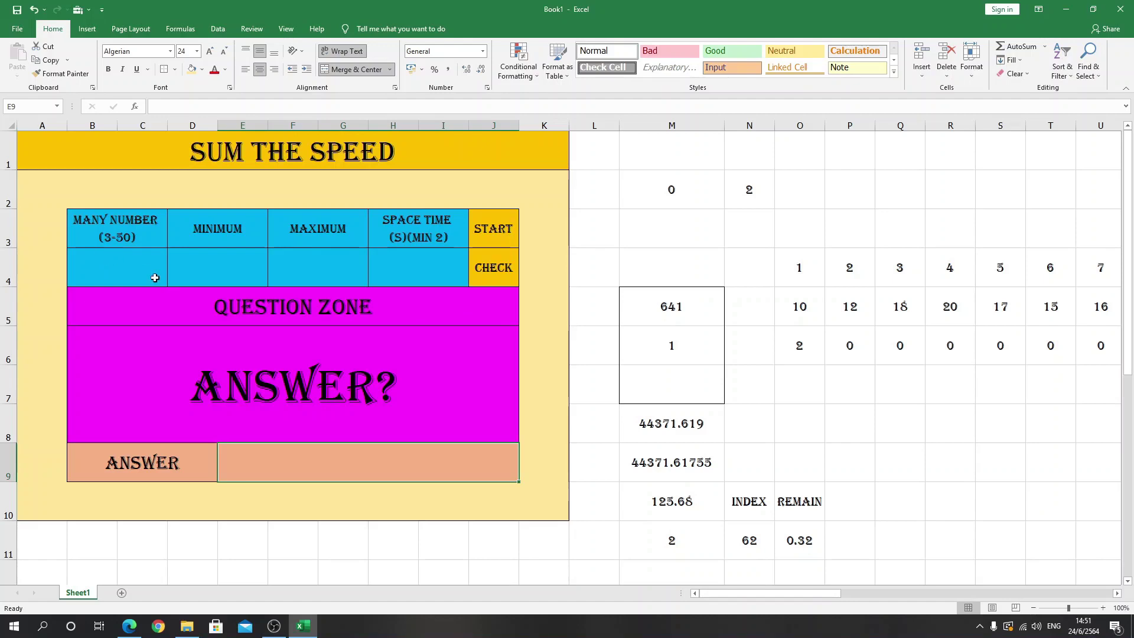
drag(488, 230, 489, 269)
click(607, 277)
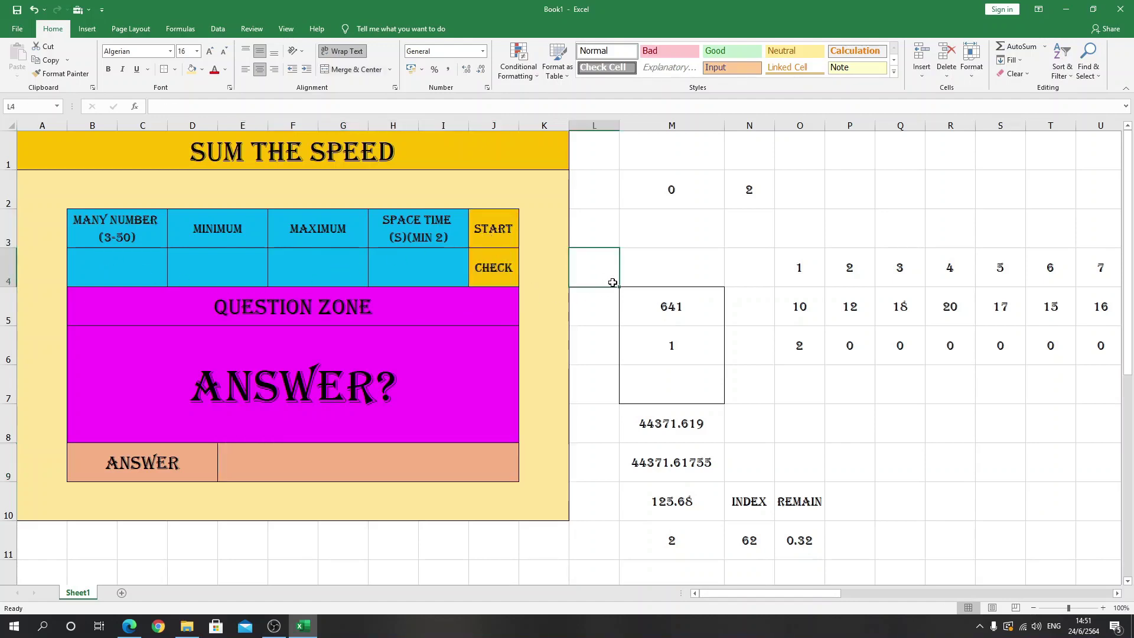
click(503, 277)
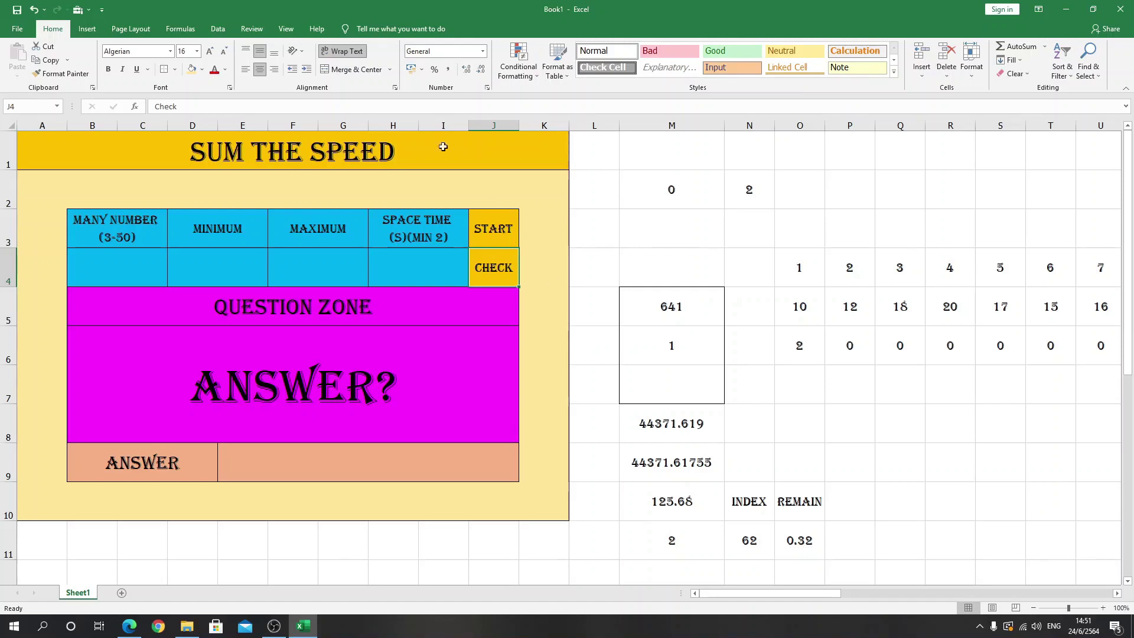
Start recording a new macro named check.
click(291, 29)
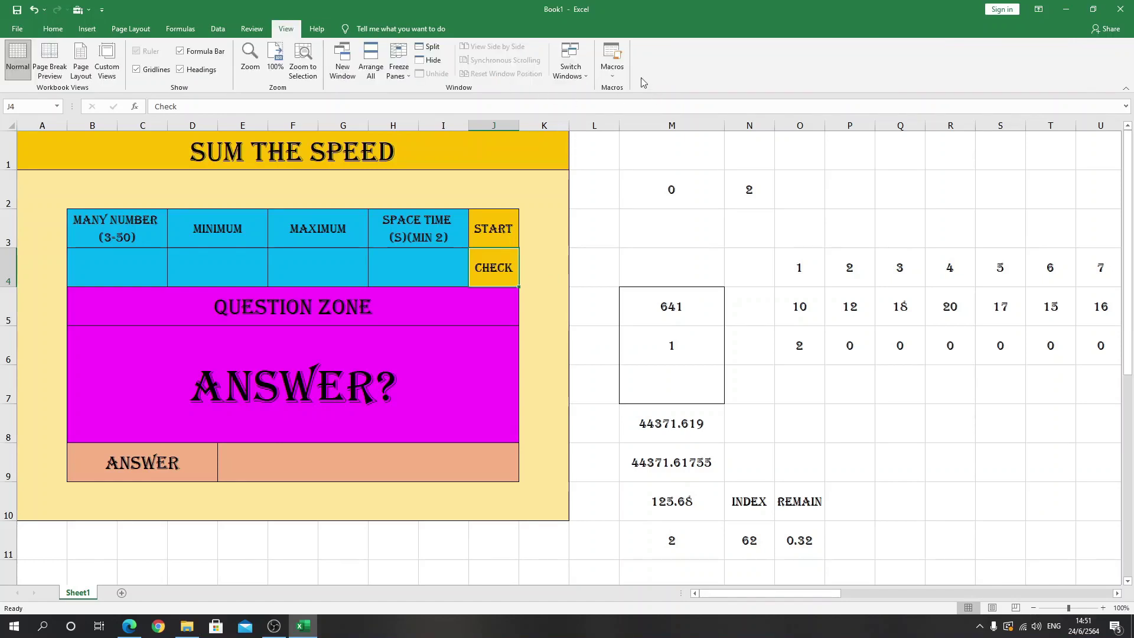
click(612, 59)
click(631, 103)
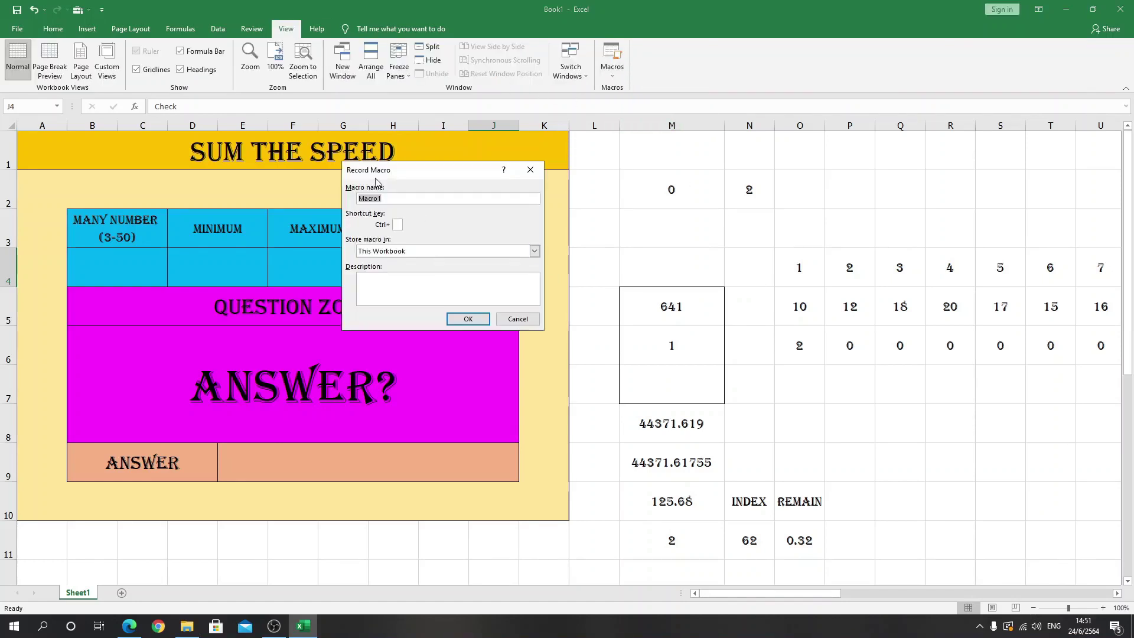
drag(376, 173, 597, 173)
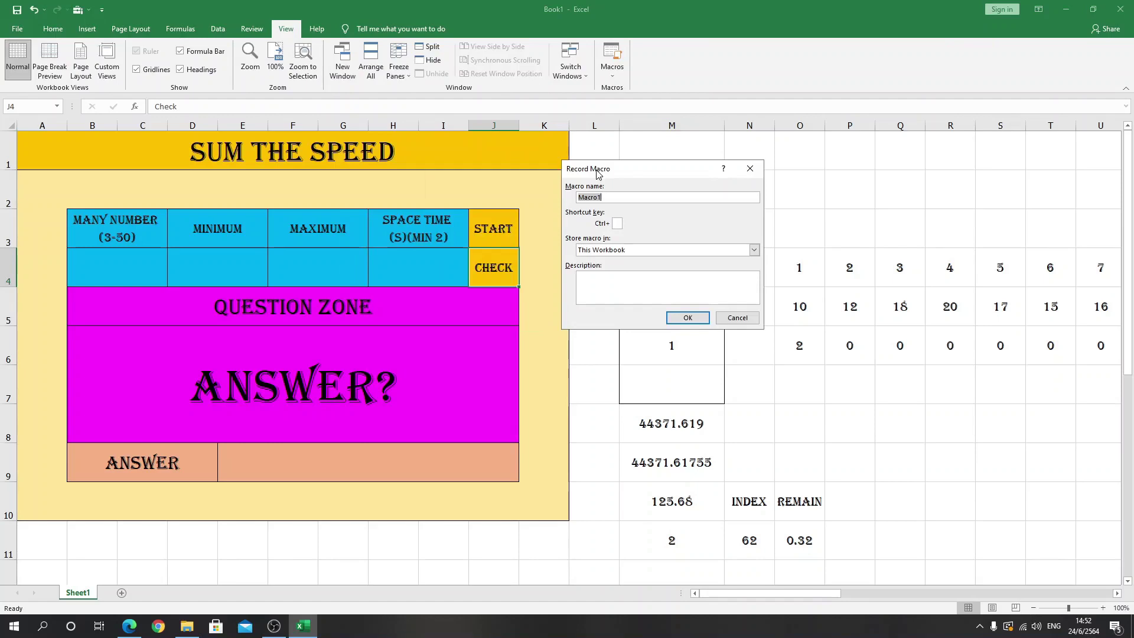
text(check)
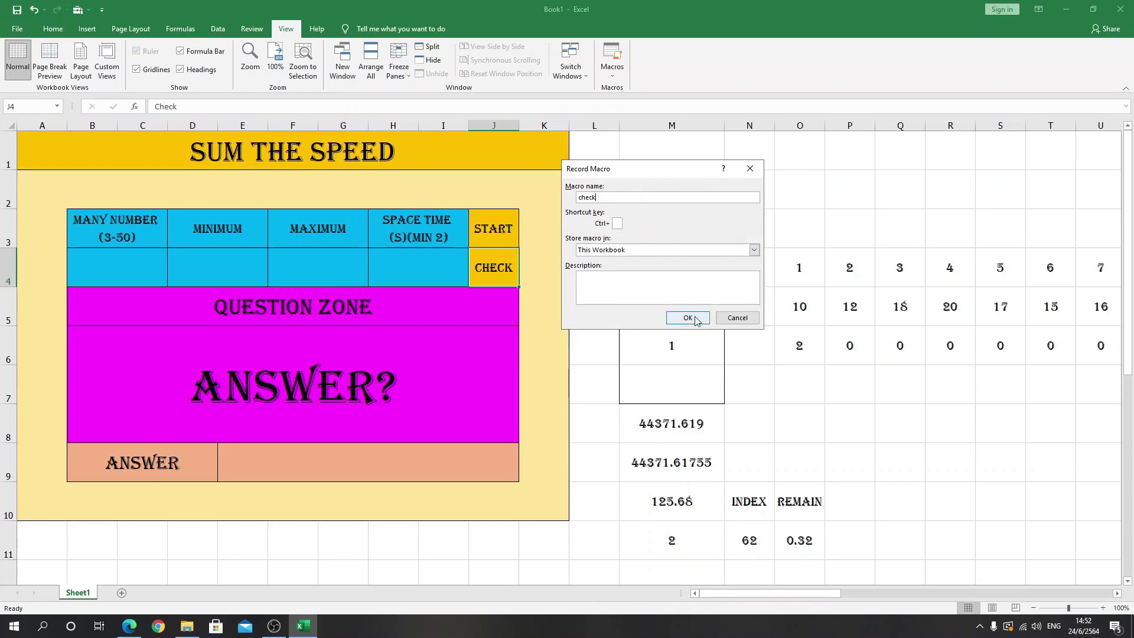
click(688, 317)
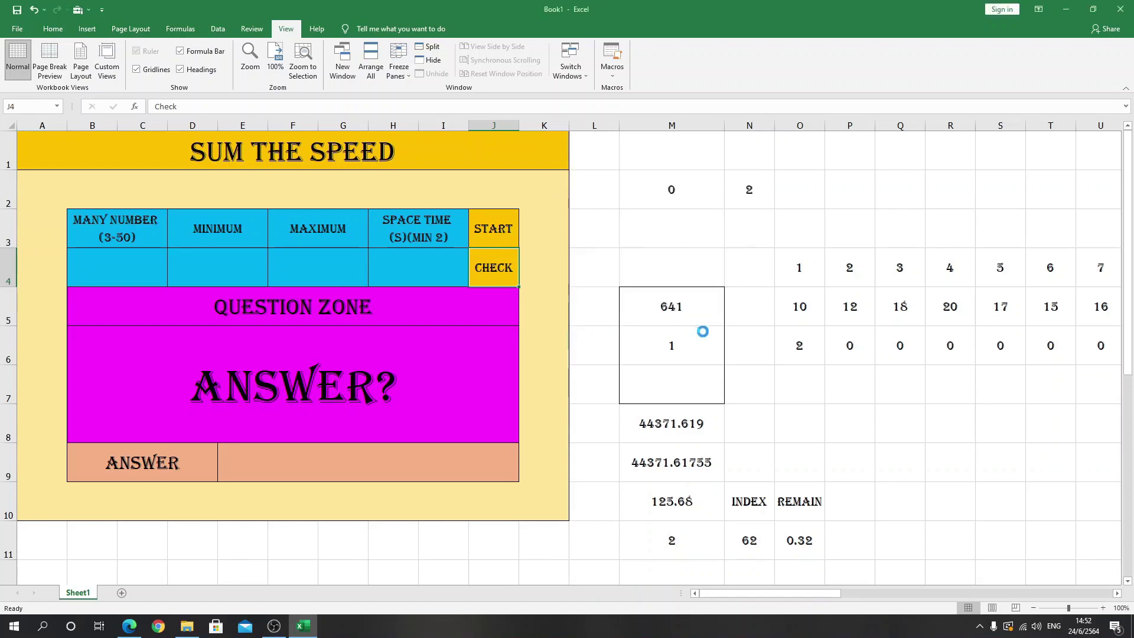
Copy M6 and paste its value into M7.
right_click(673, 346)
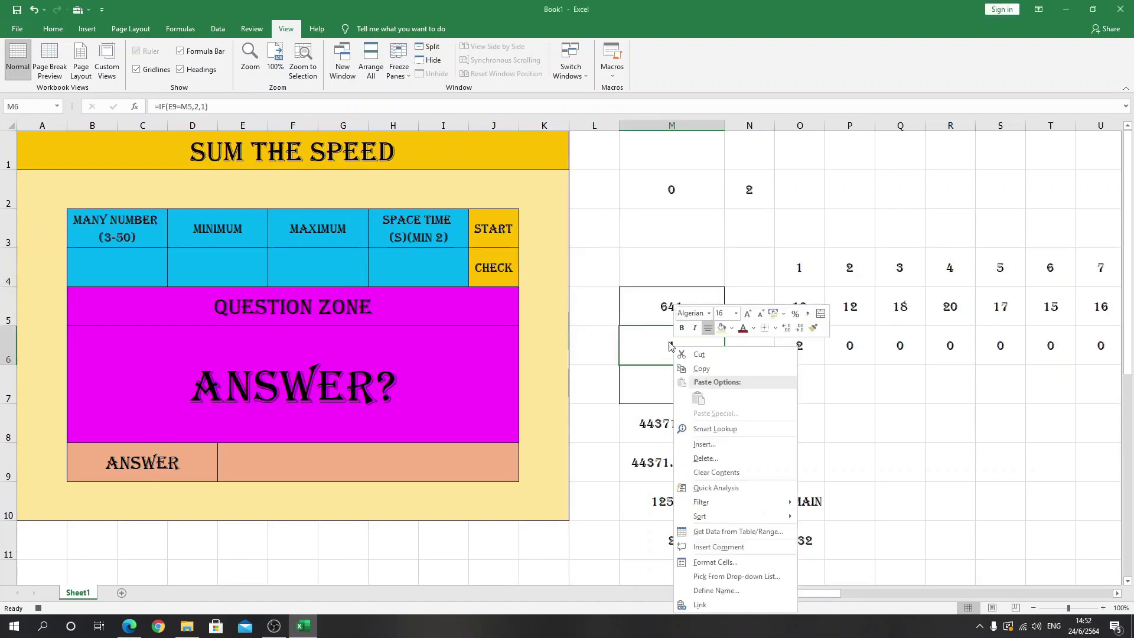
click(711, 370)
click(684, 378)
right_click(685, 381)
click(721, 163)
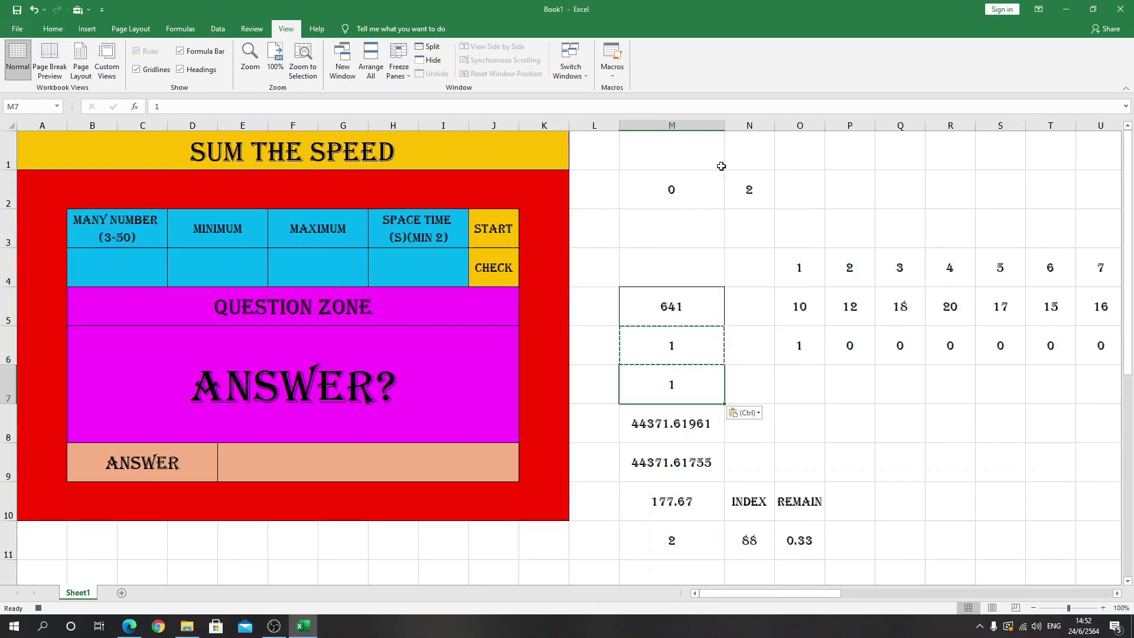
Select A2, the title cell, the ANSWER? cell, and finally O7.
click(40, 188)
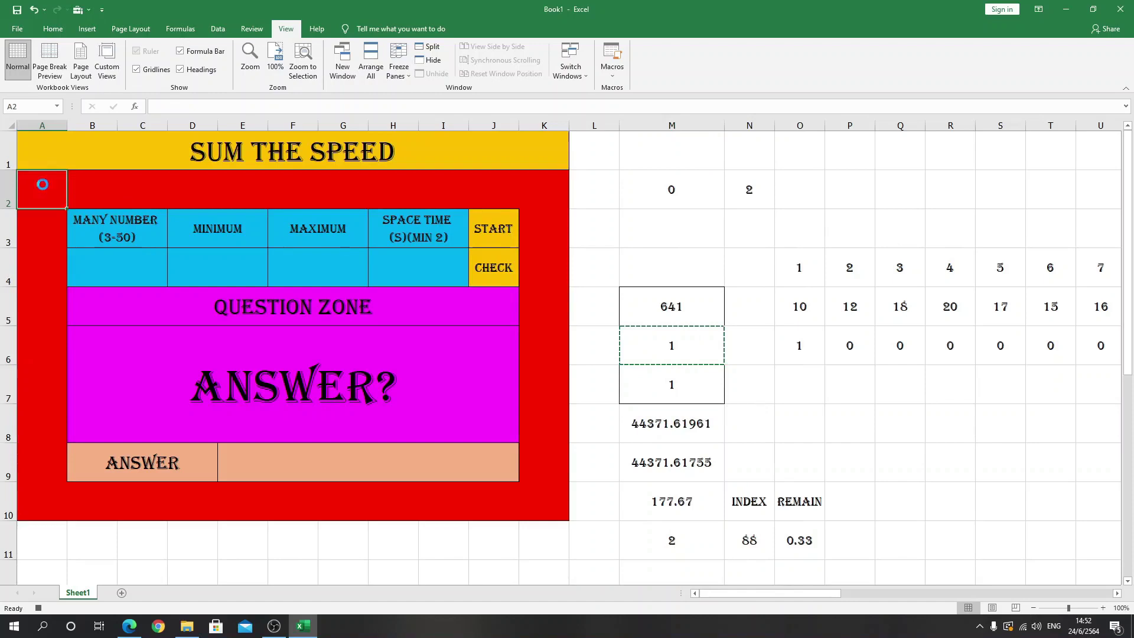
click(59, 156)
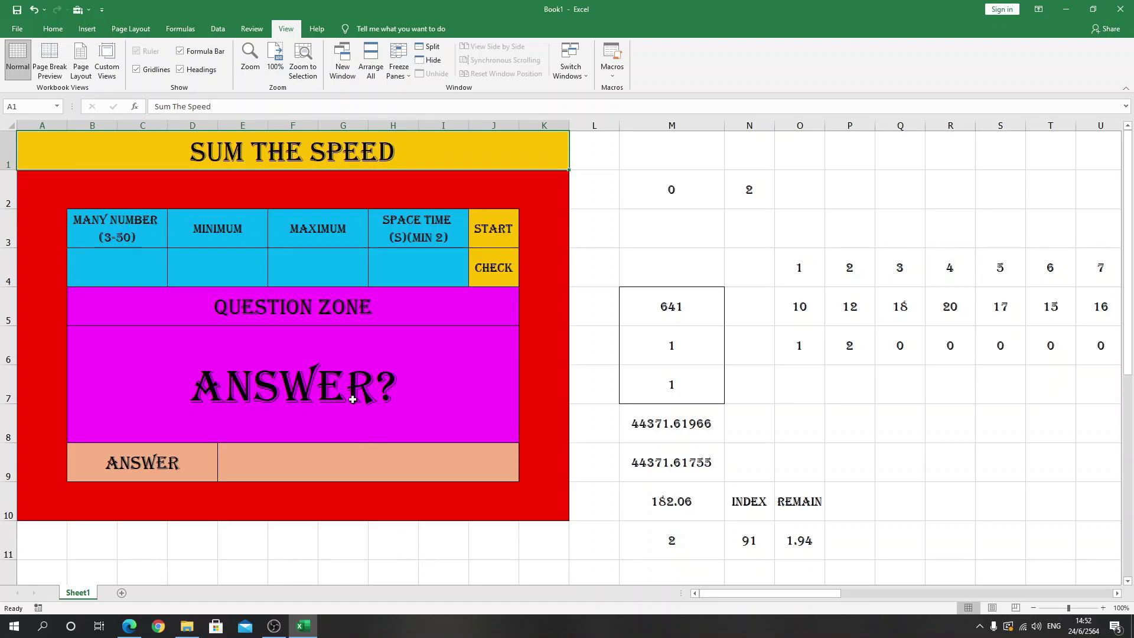
key(alt+h)
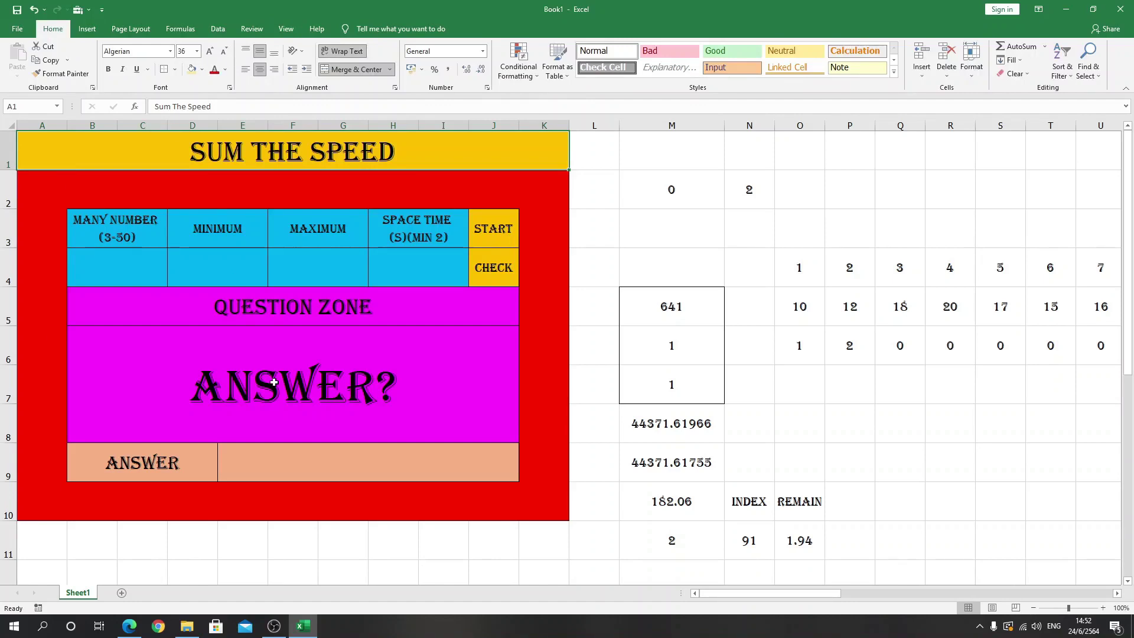
click(308, 384)
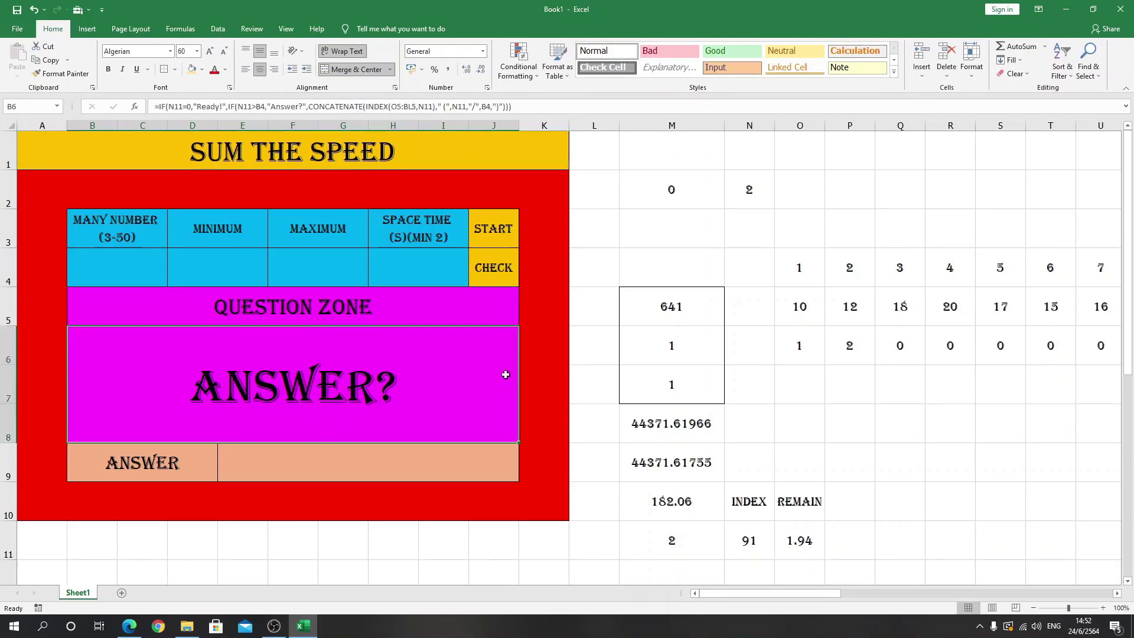
click(804, 402)
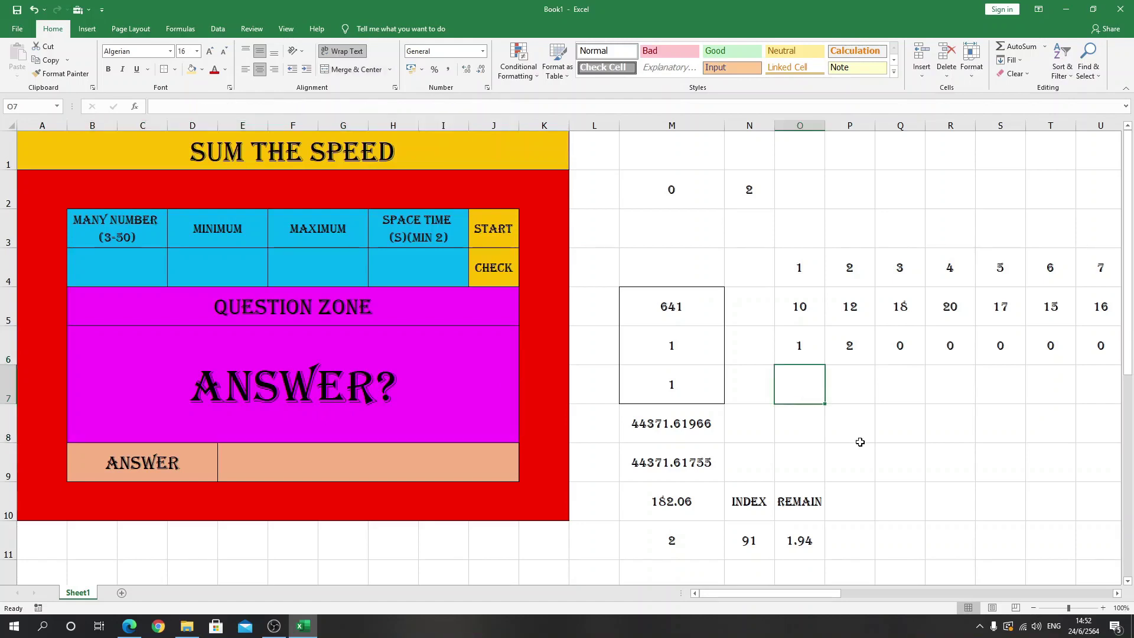
Start the O7 formula as =IF(O4>B4,"") comparing the position with the count.
text(=if()
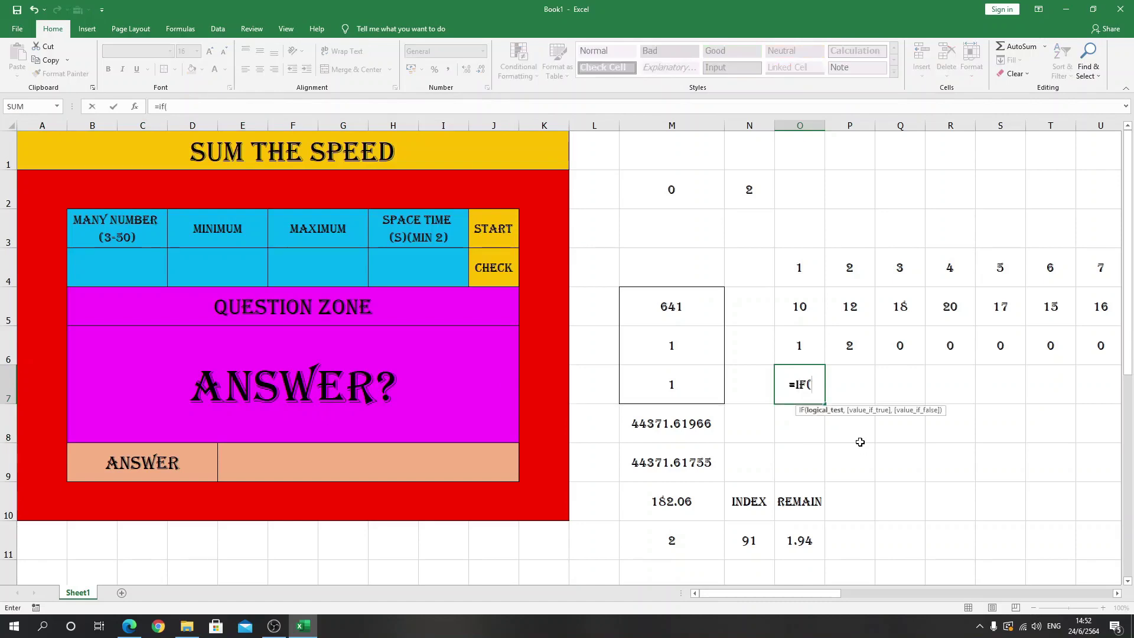
click(807, 270)
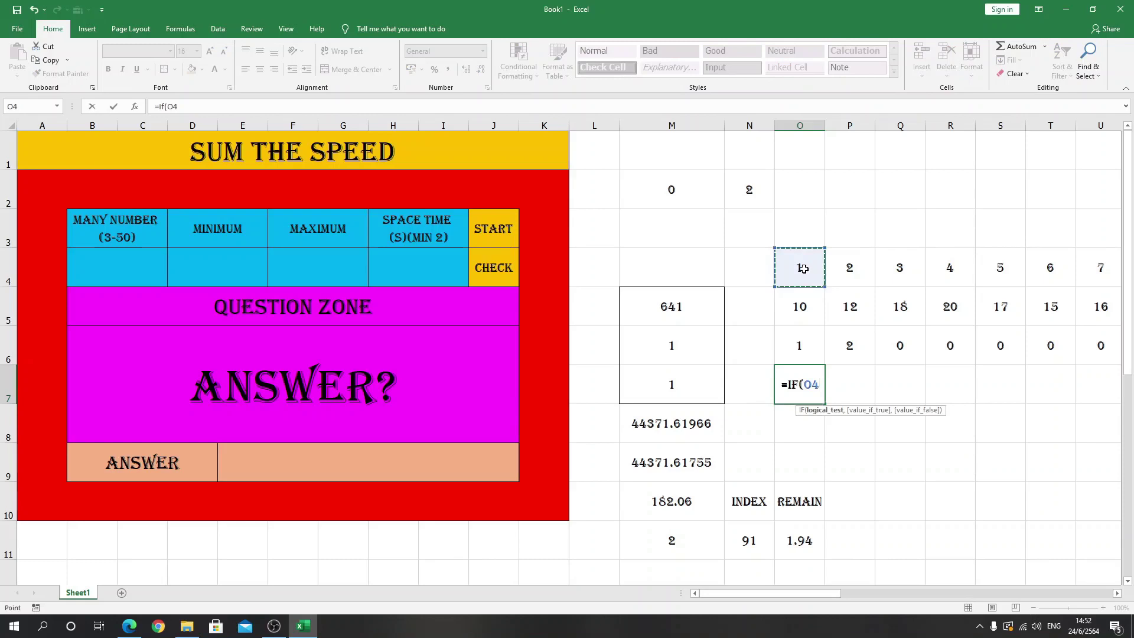
text(>)
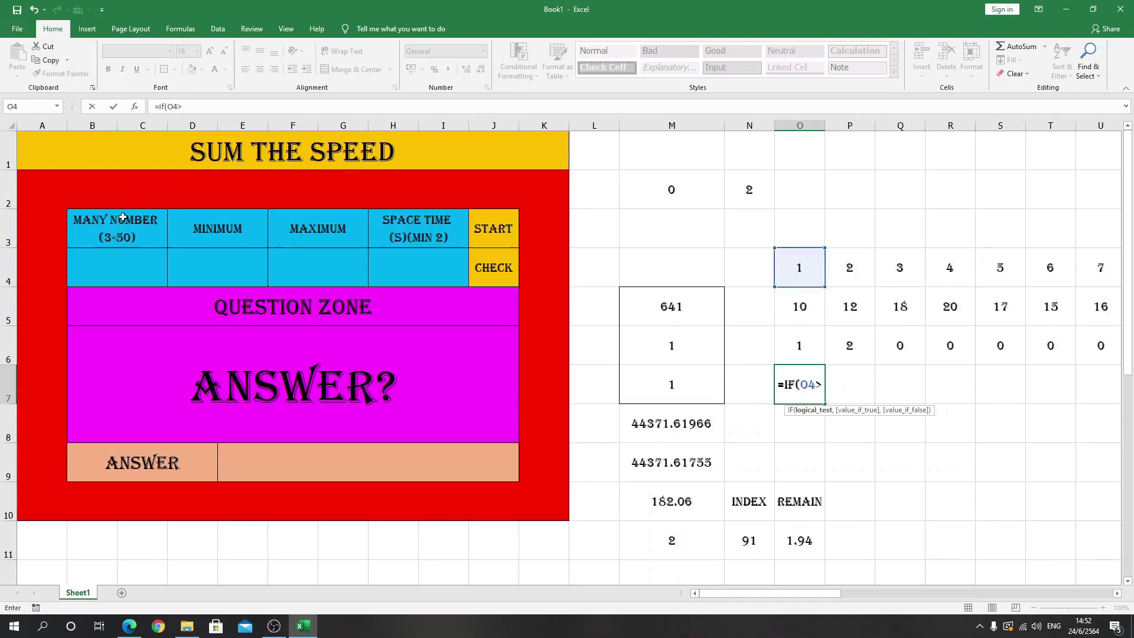
click(122, 270)
text(,)
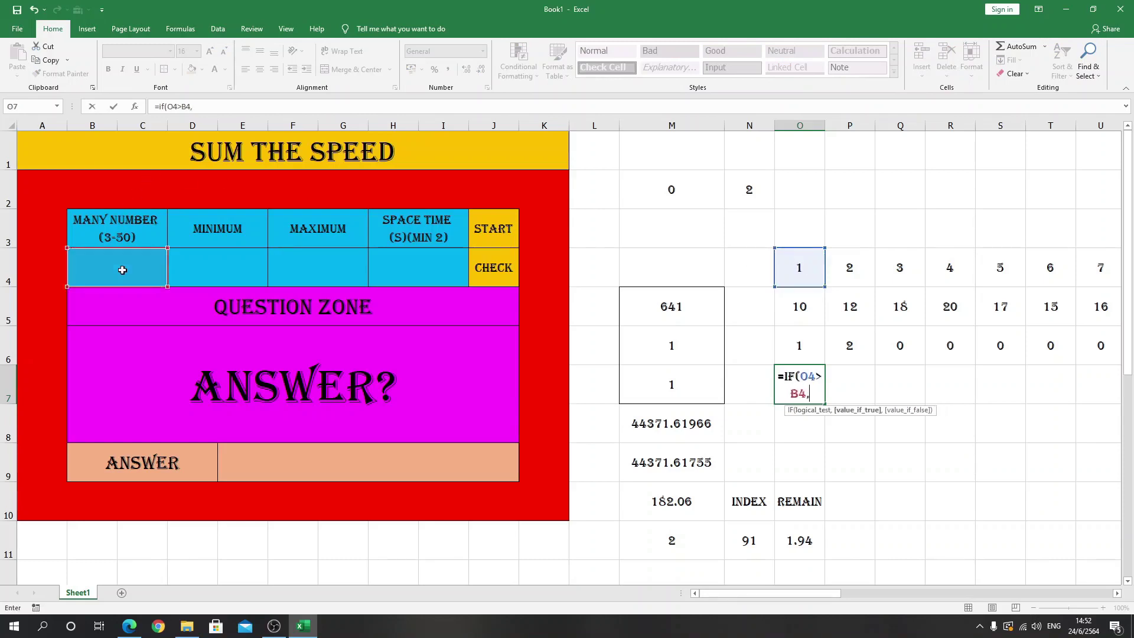
text("")
text())
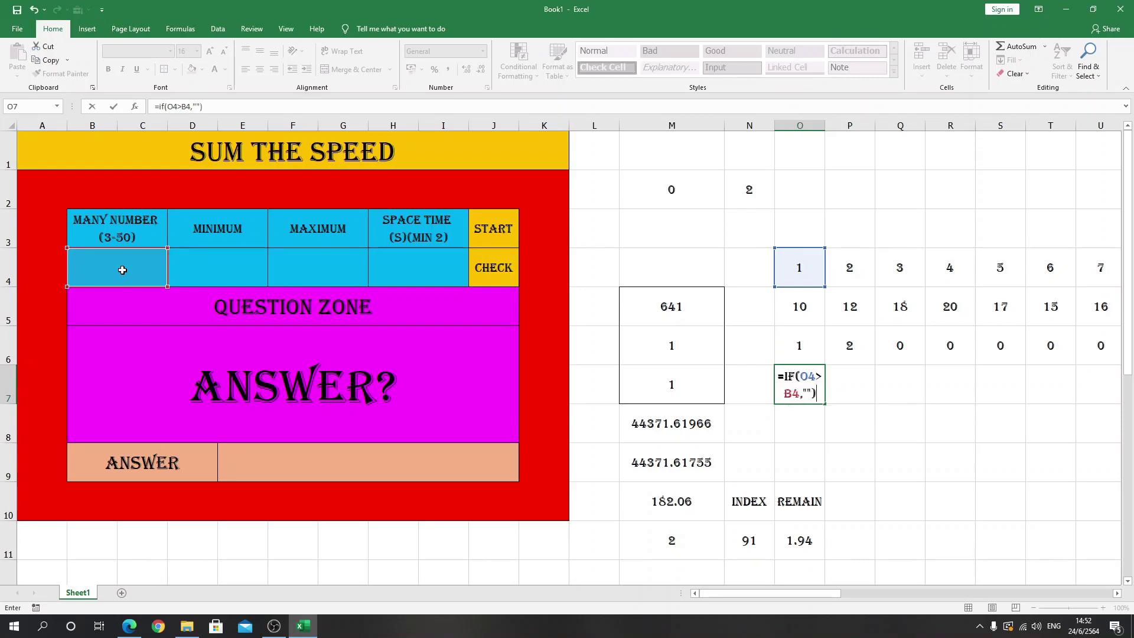
key(Return)
key(Up)
key(Right)
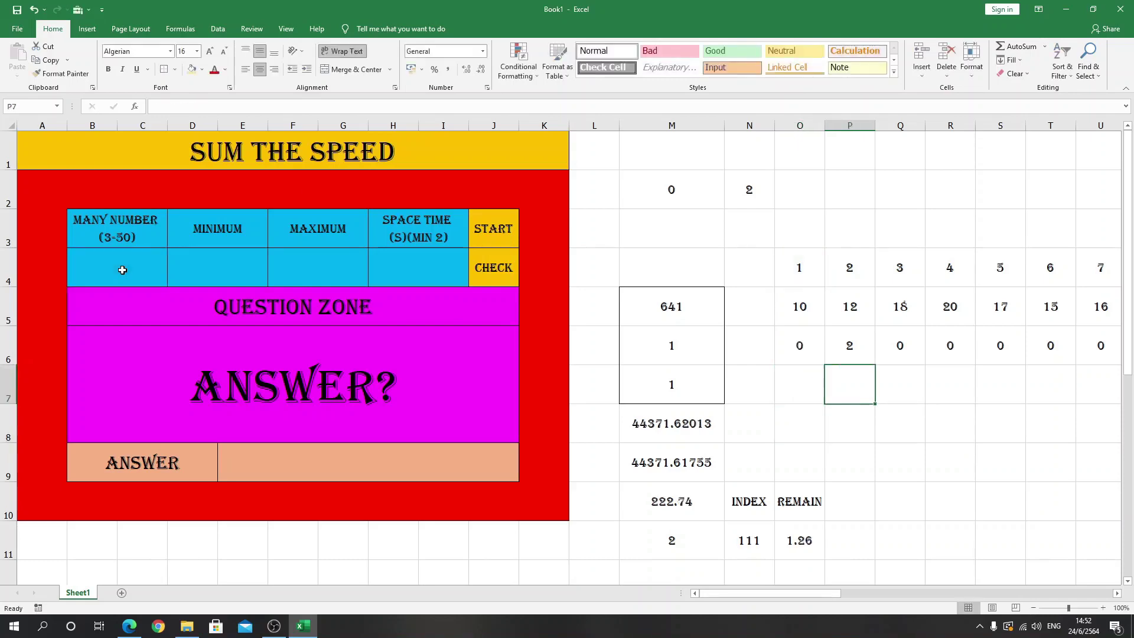
key(Left)
key(Down)
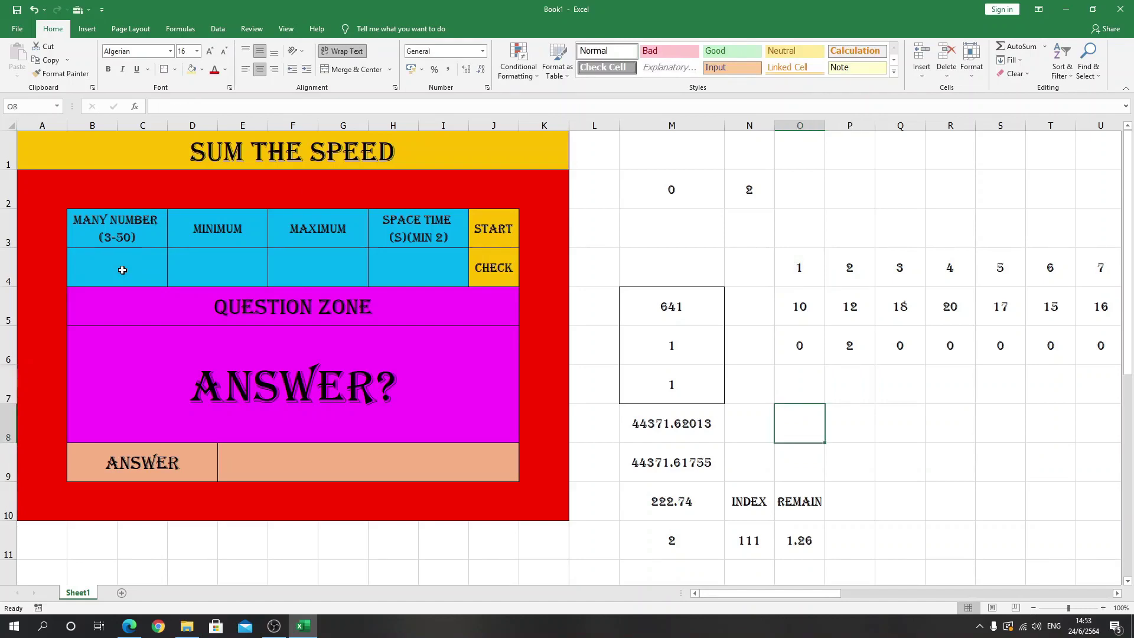
key(Right)
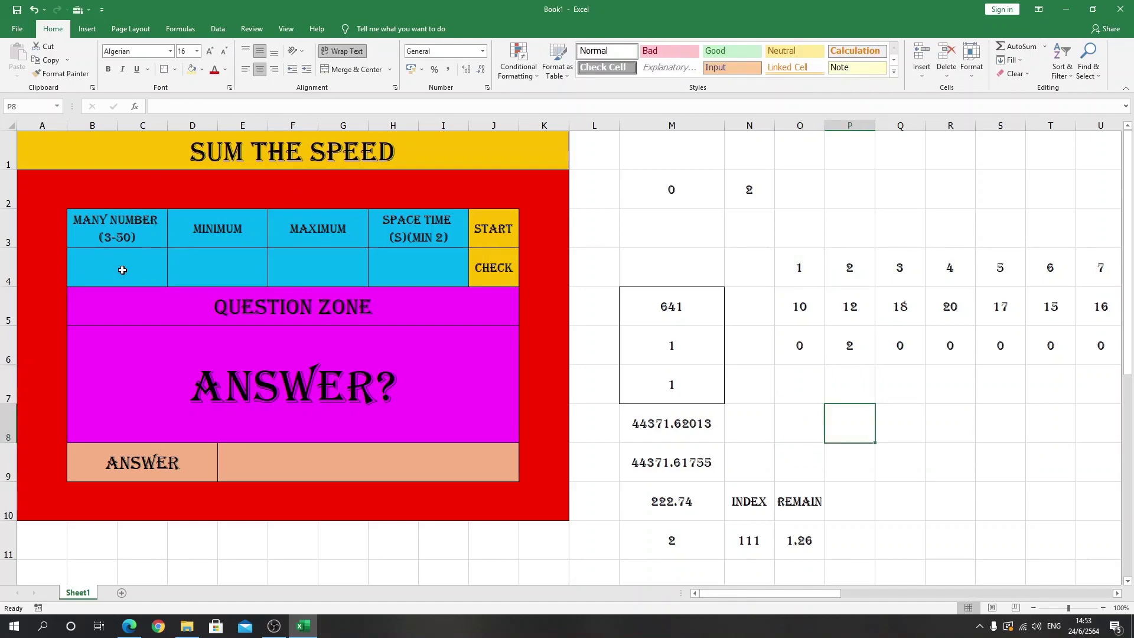
Complete O7 as =IF(O4>$B$4,"",O5) with B4 made absolute.
click(789, 385)
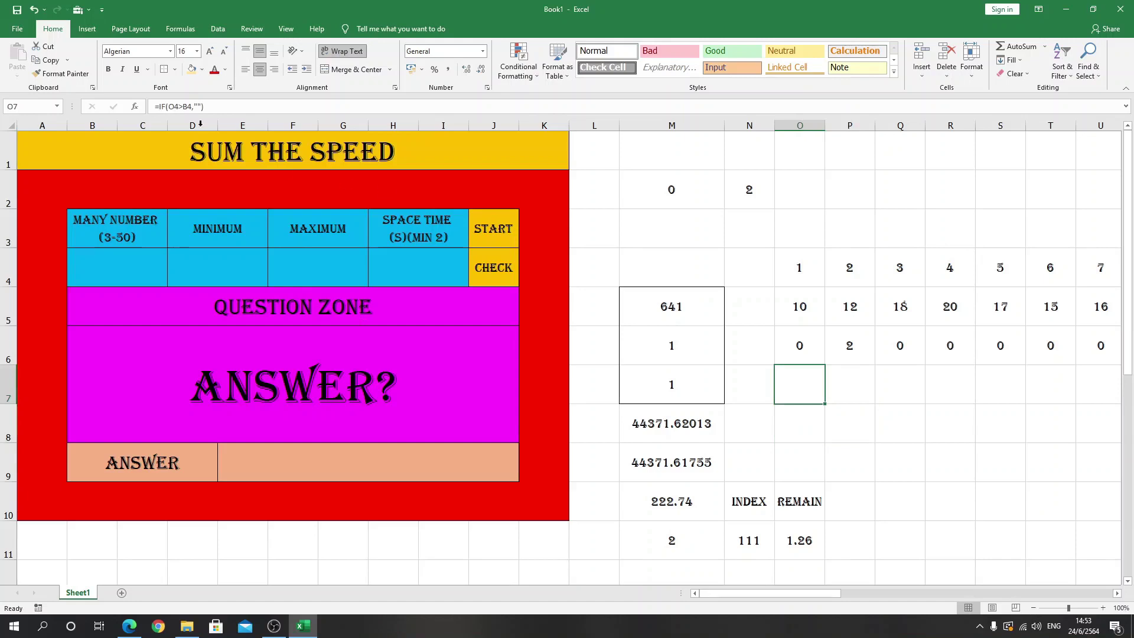
click(174, 107)
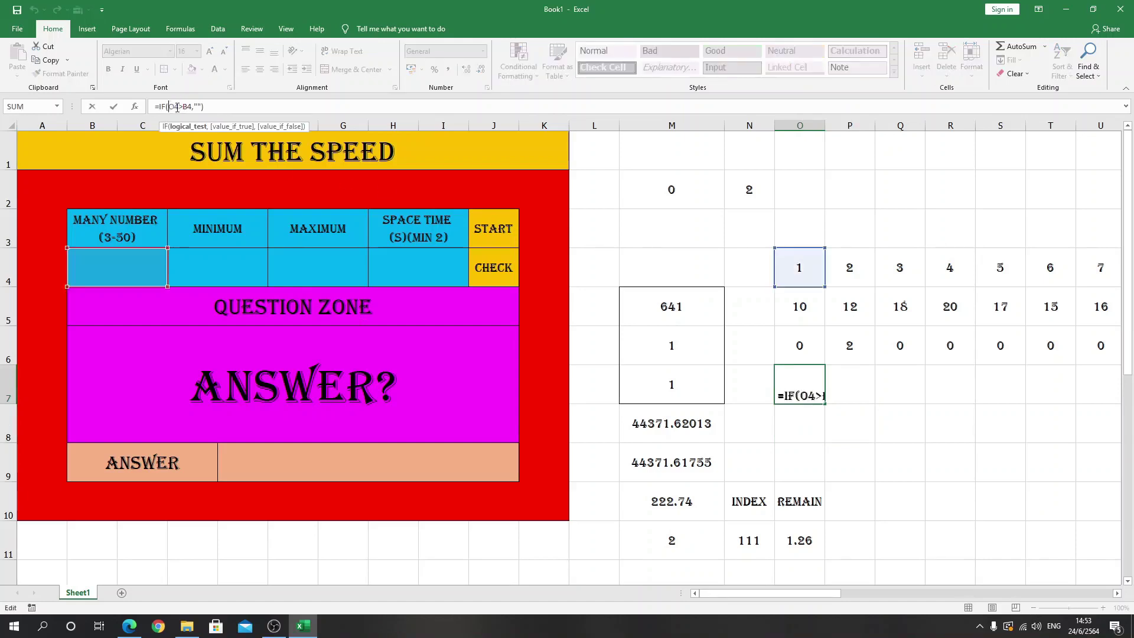
click(183, 107)
text($)
key(Right)
text($)
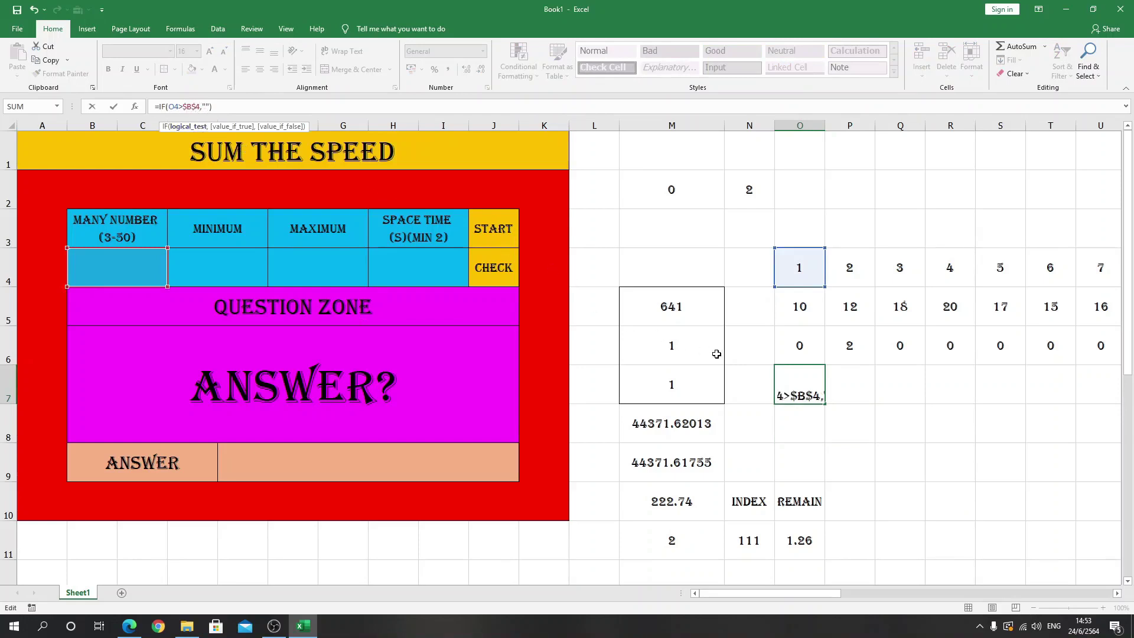
key(Return)
key(Up)
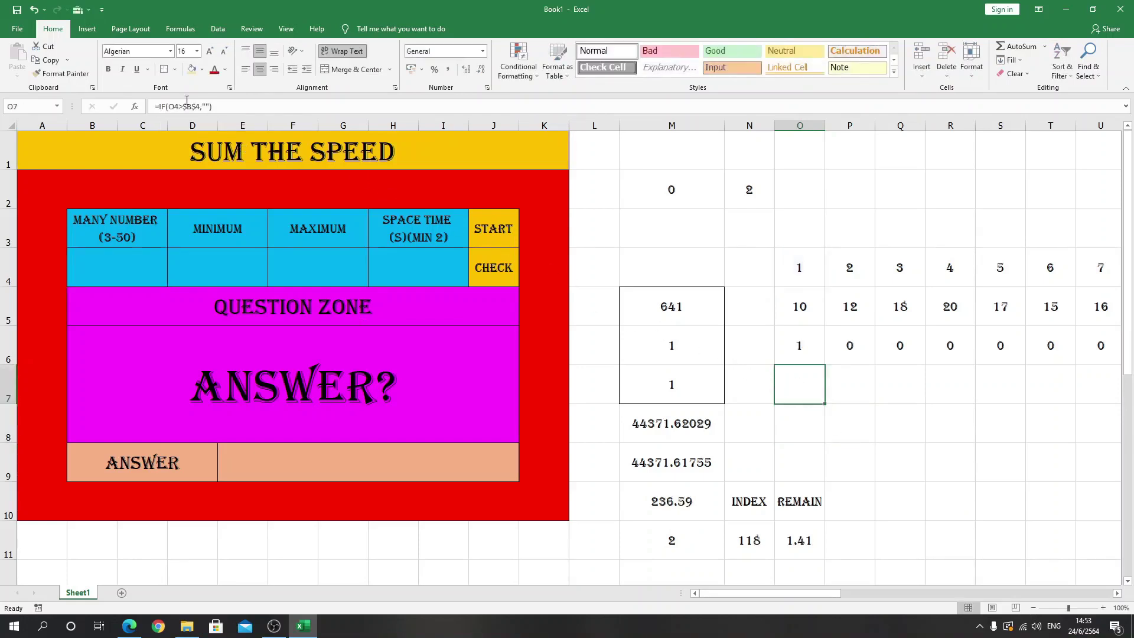
click(211, 107)
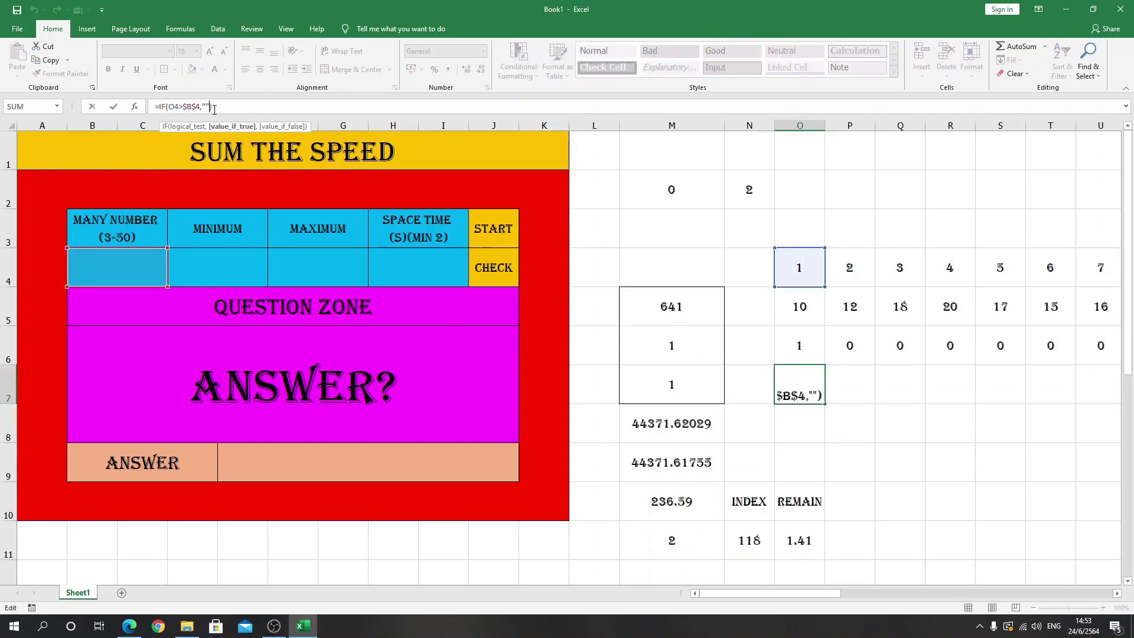
text(,)
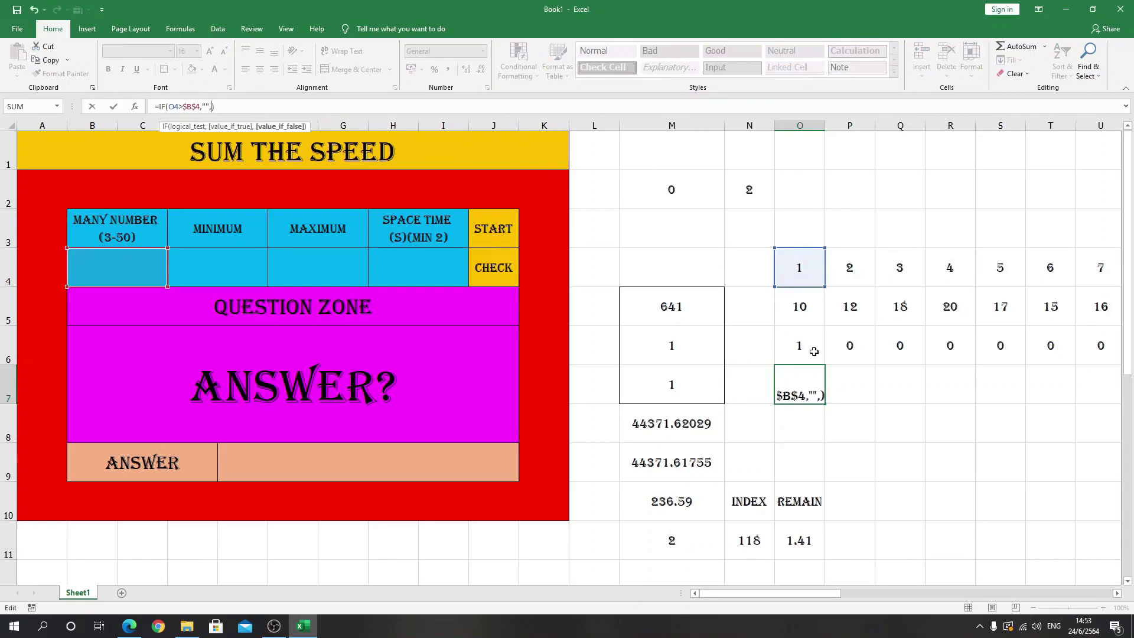
click(800, 308)
key(Return)
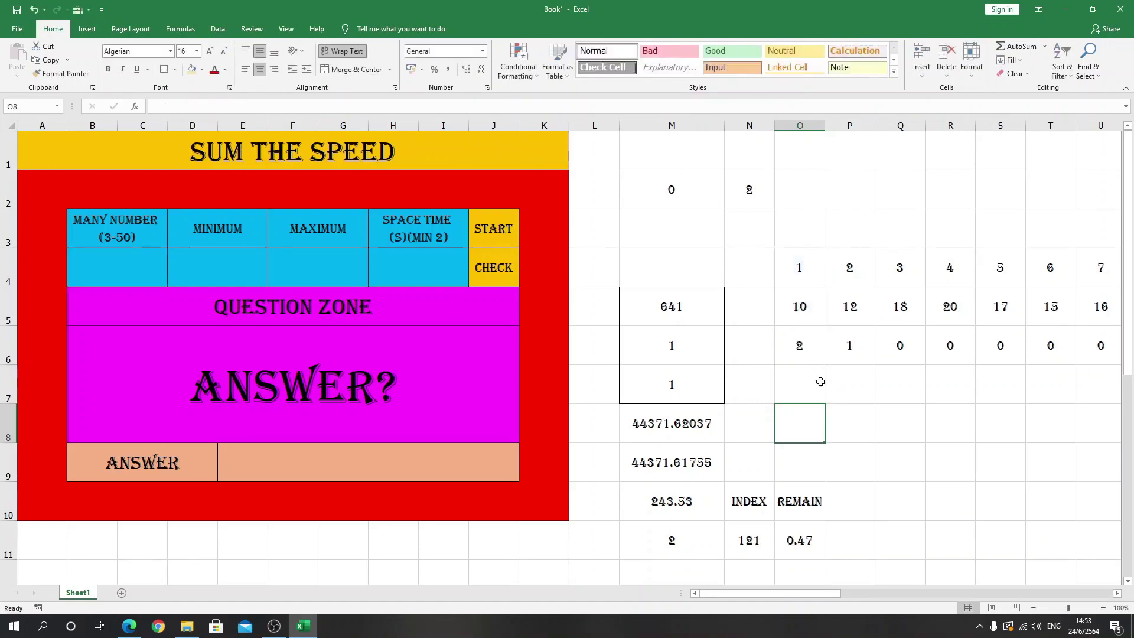
Fill the O7 formula across row 7 and set the count in B4 to 8.
click(809, 384)
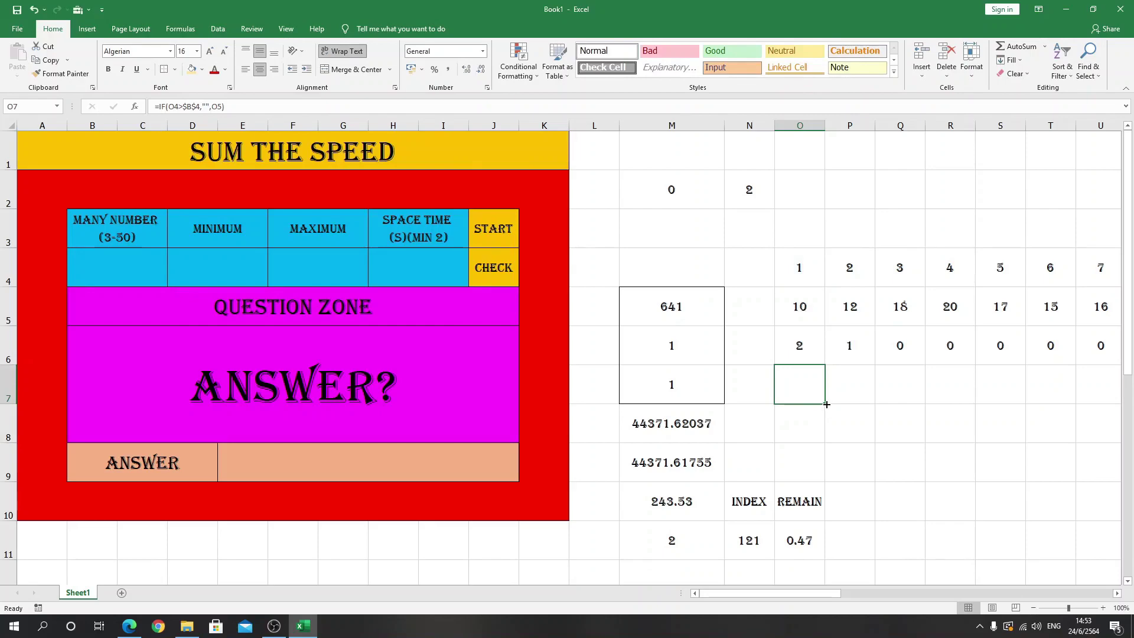
mouse_move(827, 404)
mouse_down()
mouse_move(1131, 394)
mouse_move(1070, 394)
mouse_up()
drag(1042, 593, 671, 595)
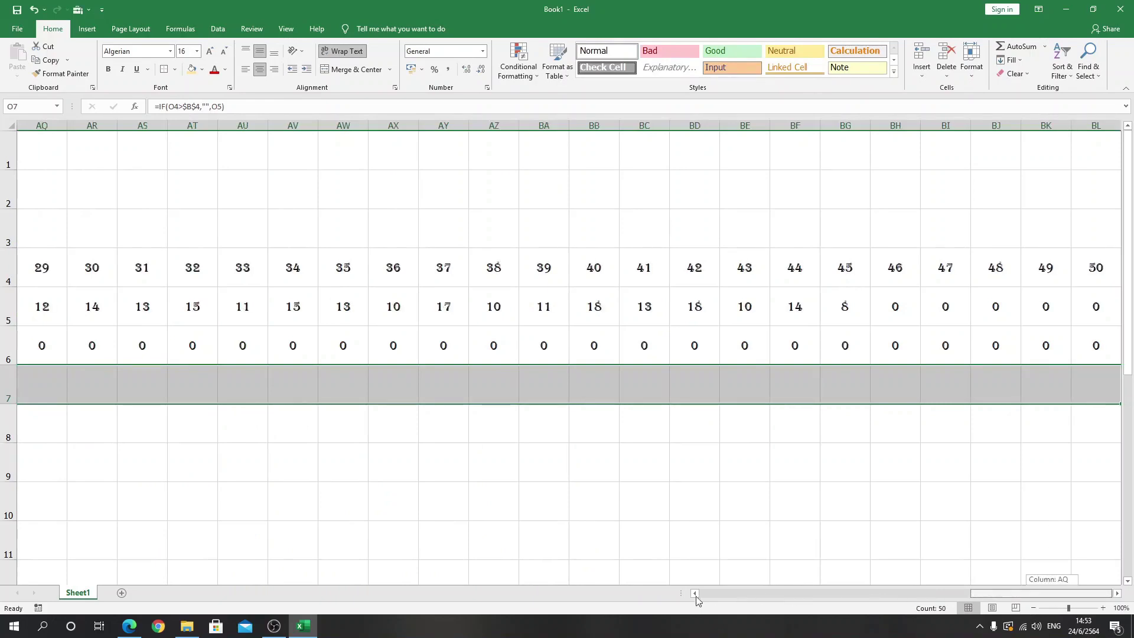
click(136, 261)
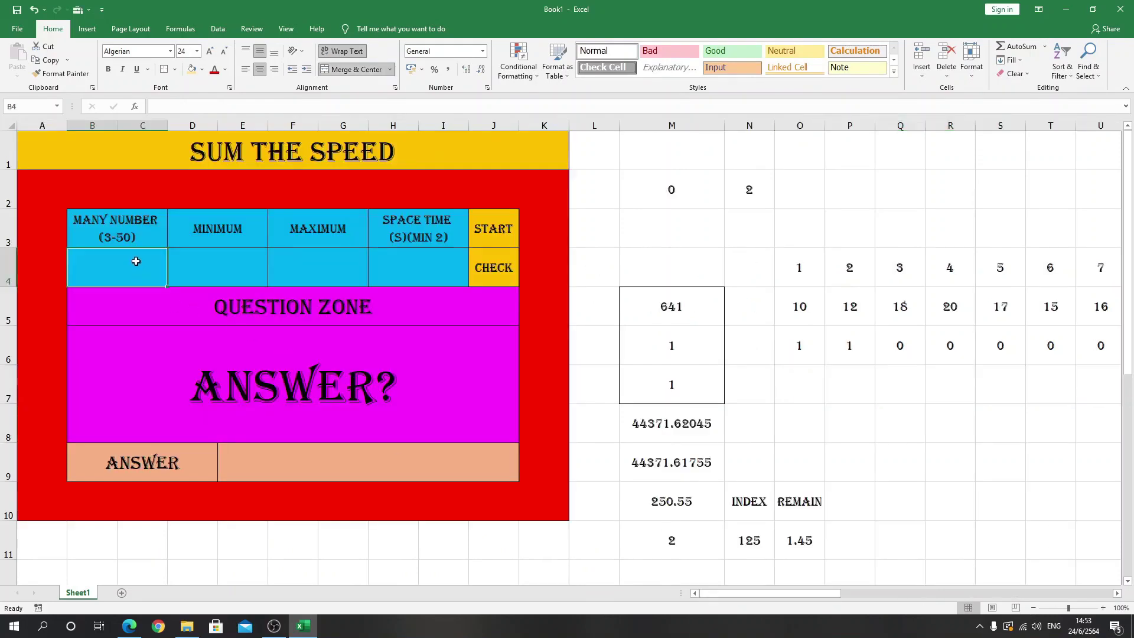
text(8)
key(Return)
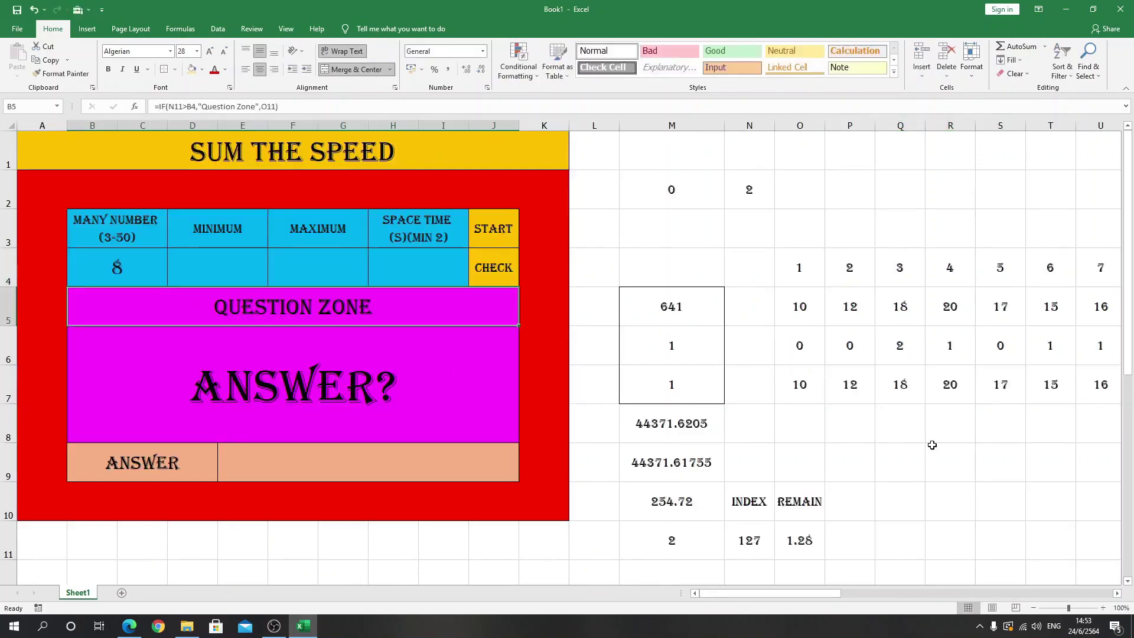
mouse_move(786, 387)
mouse_down()
mouse_move(1038, 402)
mouse_move(906, 384)
mouse_up()
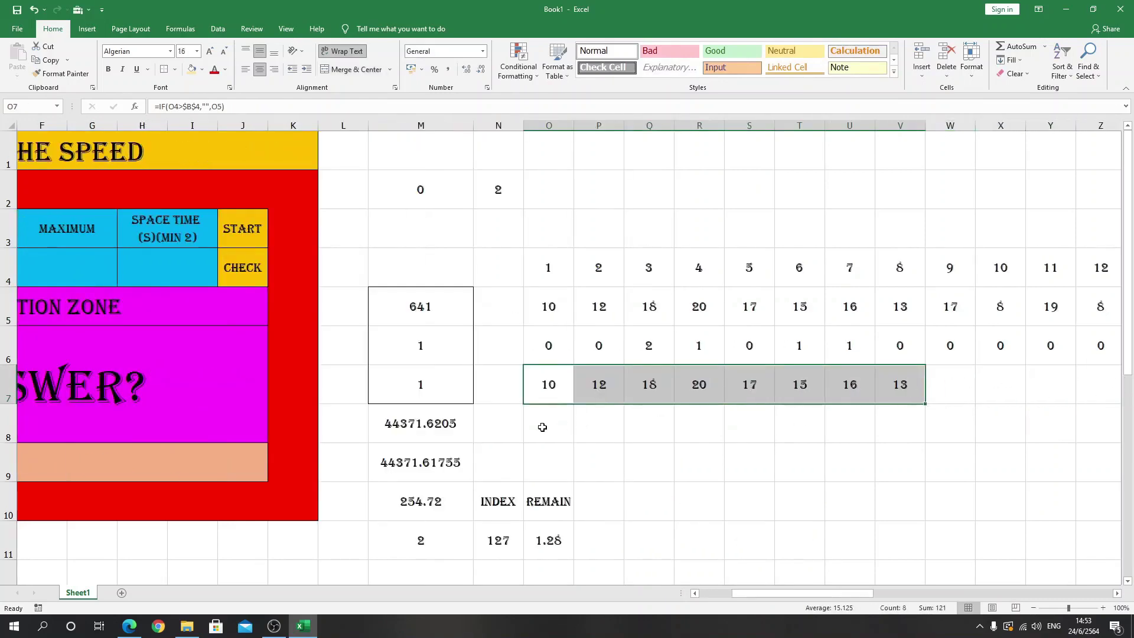
click(542, 427)
Enter =IF(P4>B4,"","+") in P8 to show a plus sign.
click(601, 425)
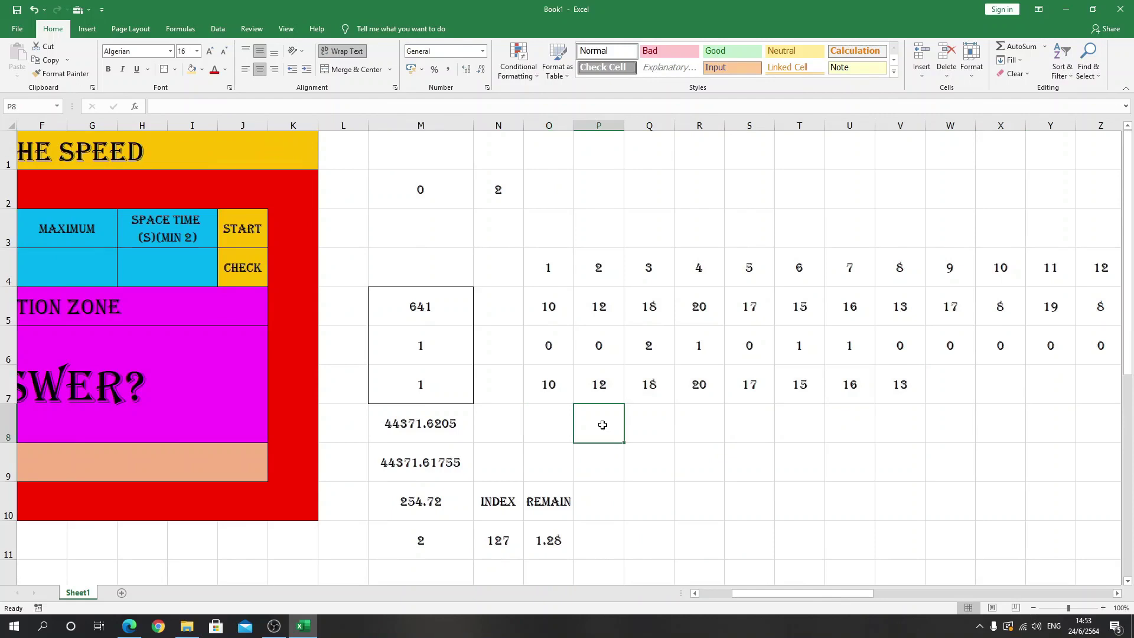
text(=if)
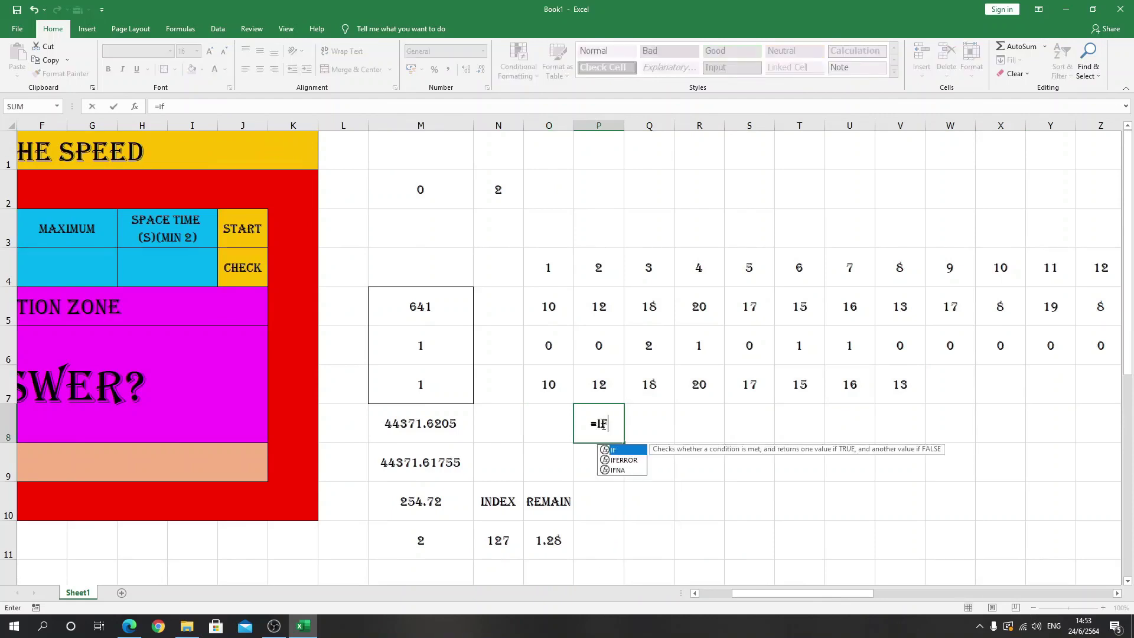
text(()
drag(798, 592, 765, 593)
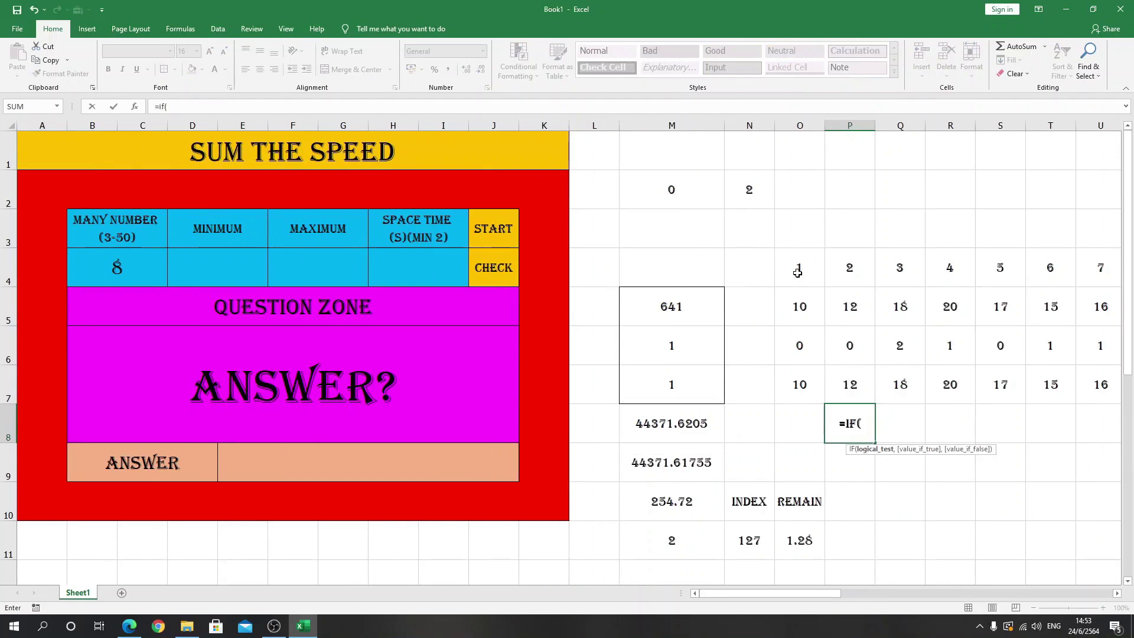
click(855, 276)
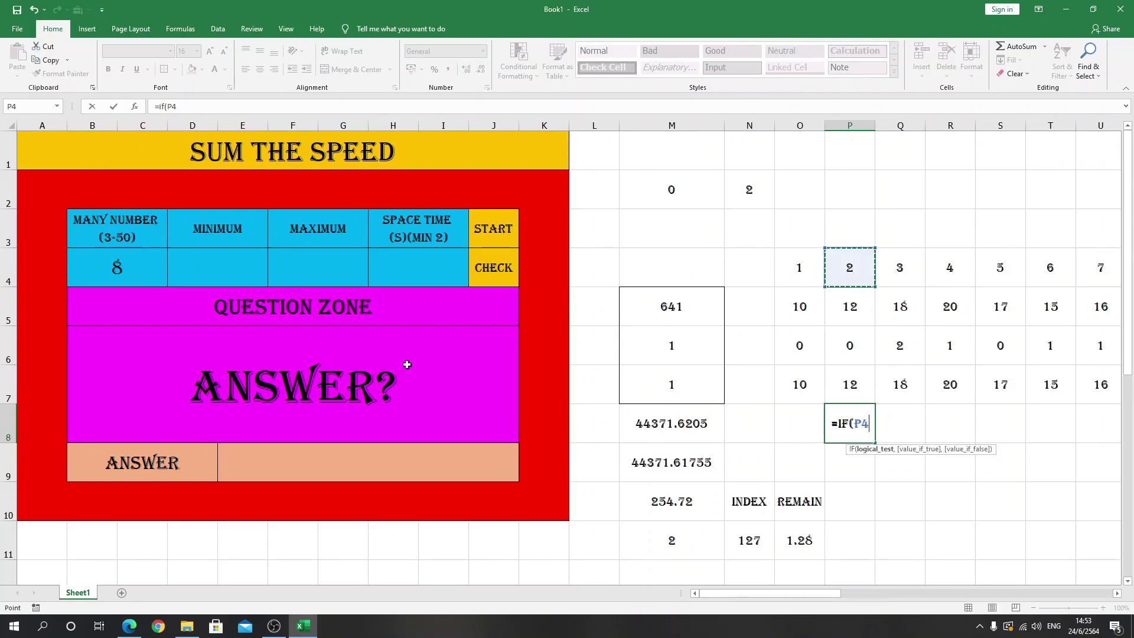
text(>)
click(127, 271)
text(,)
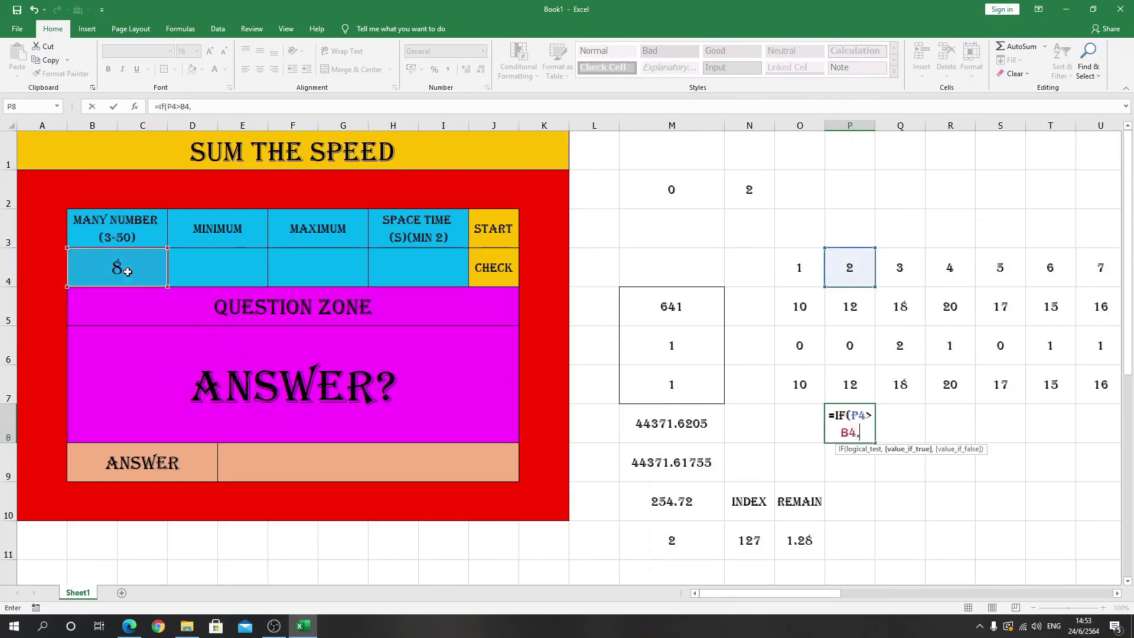
text("",)
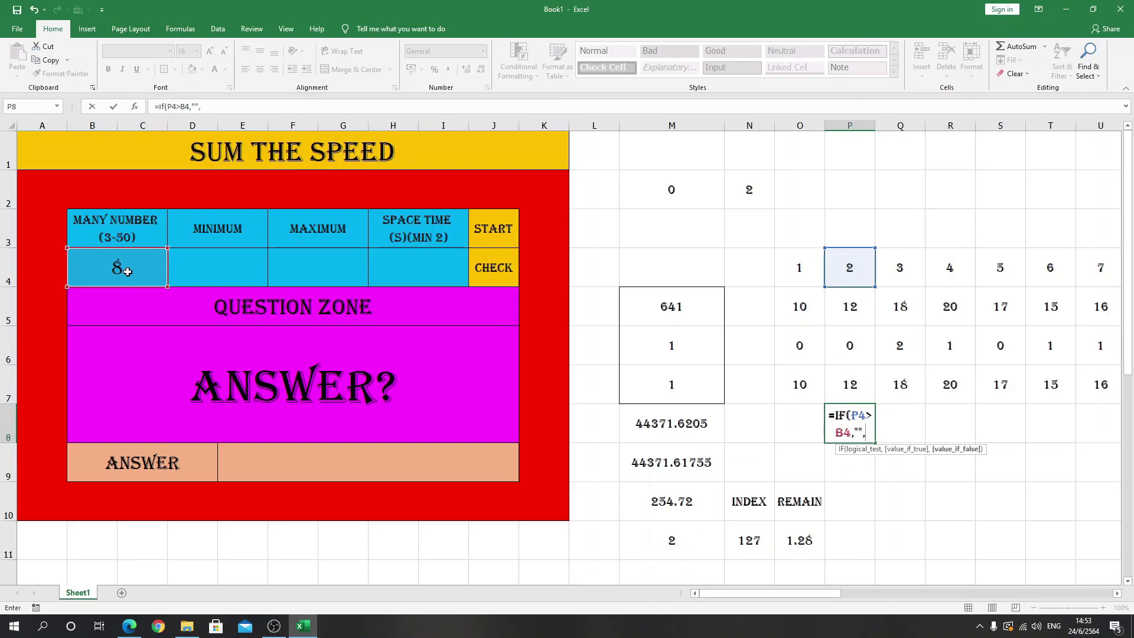
text("+")
text())
key(Return)
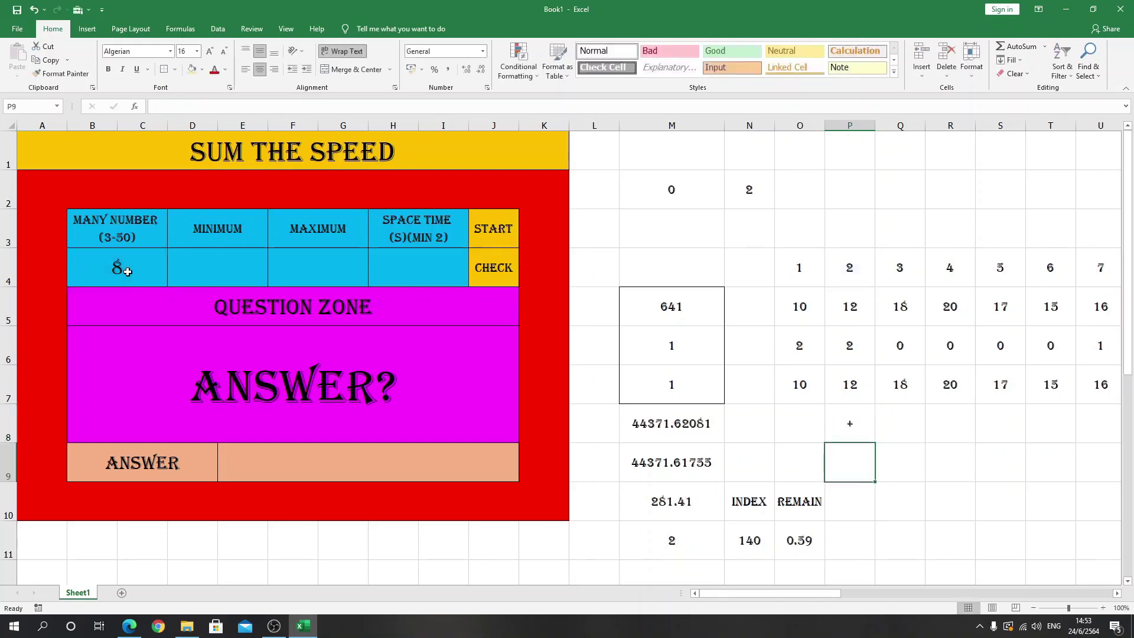
Anchor B4 as $B$4 in the P8 formula and fill it along row 8.
click(859, 419)
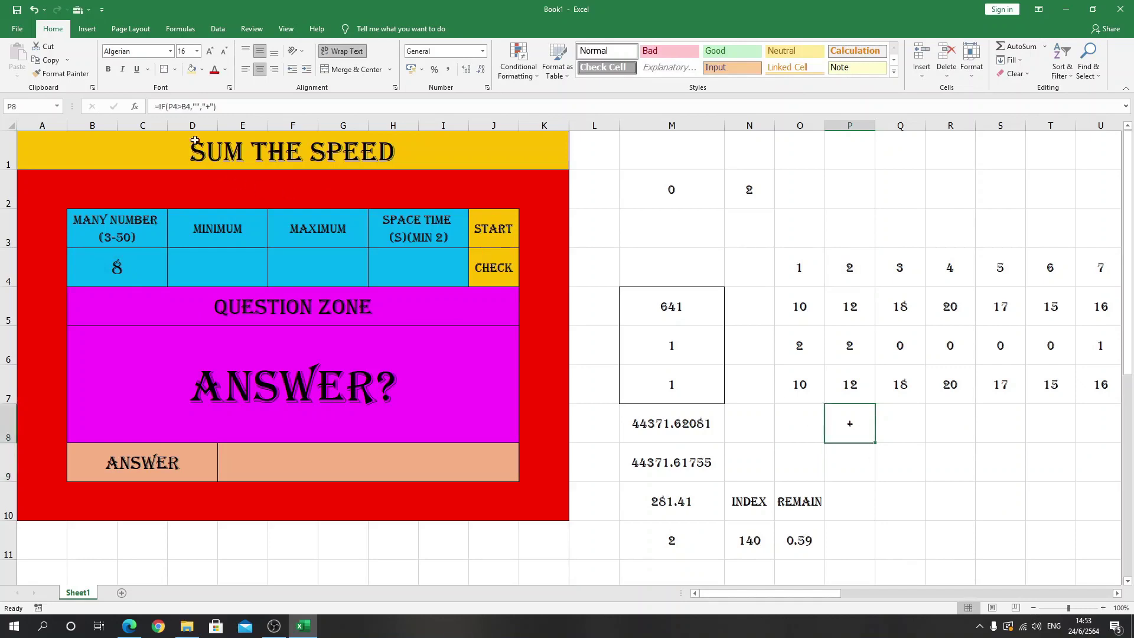
click(189, 107)
text($B)
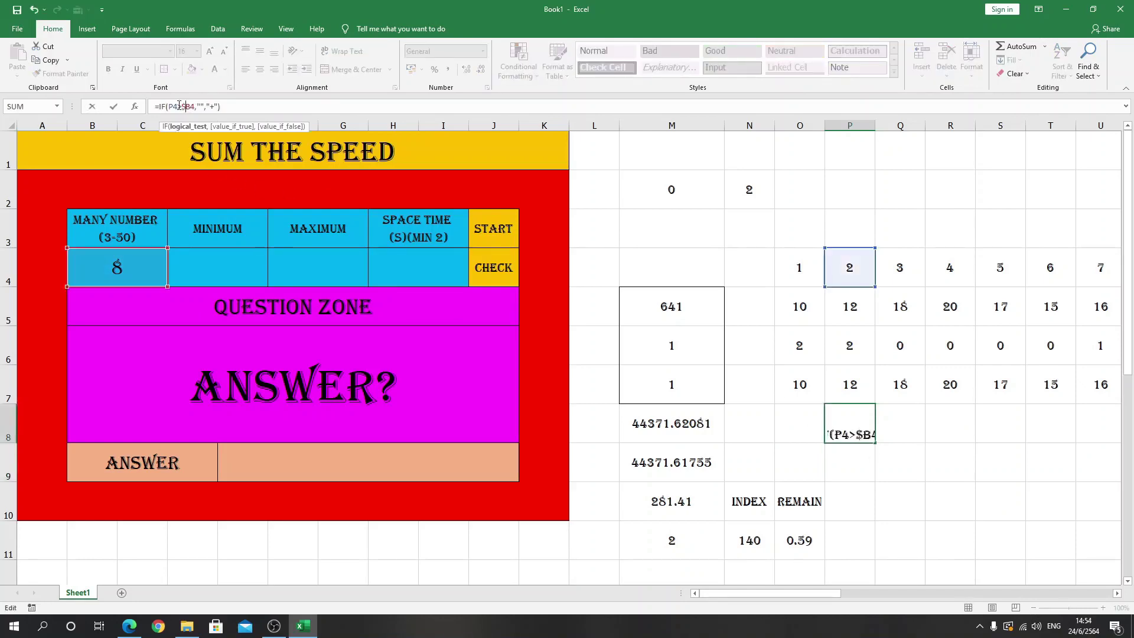
text($)
key(Return)
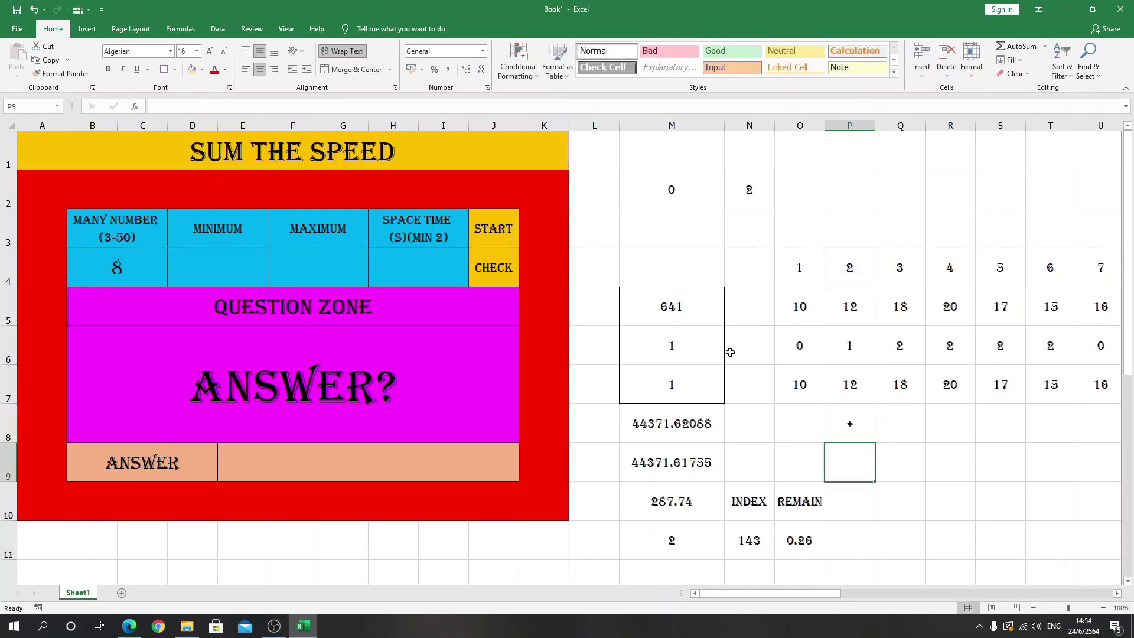
click(861, 428)
drag(875, 445, 1131, 457)
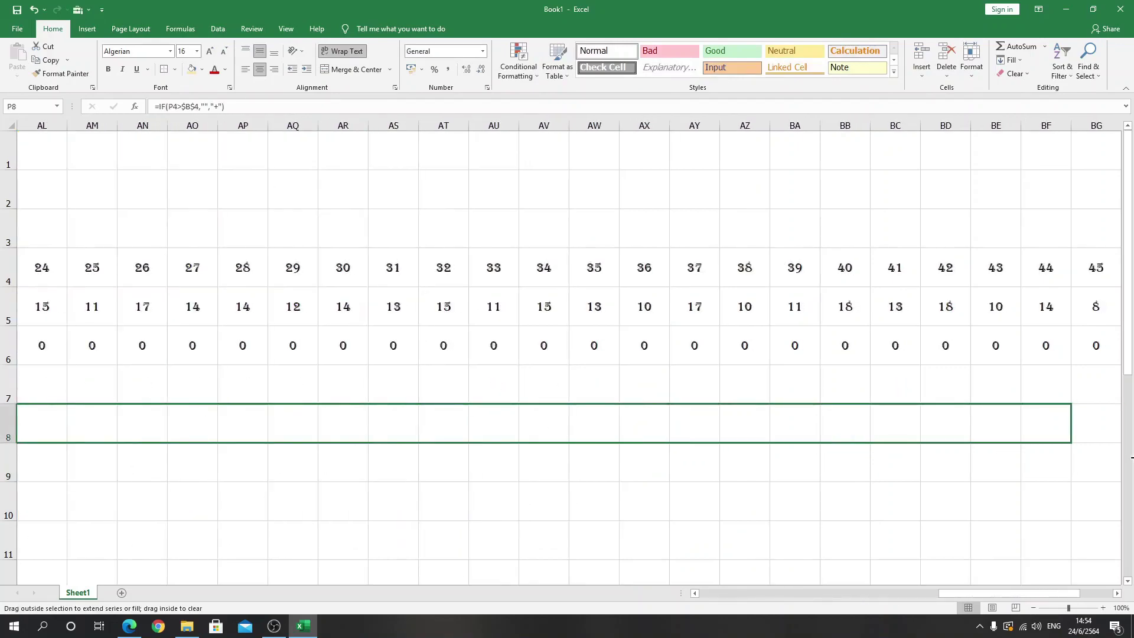
drag(1132, 458, 1075, 413)
drag(1096, 434, 1053, 534)
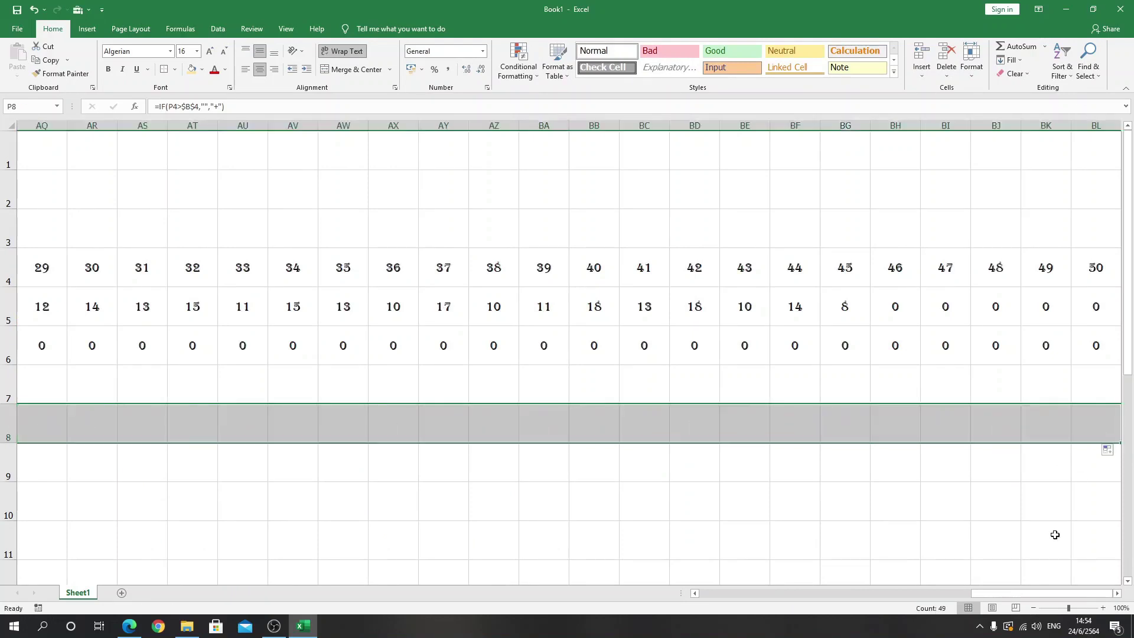
drag(1039, 593, 812, 609)
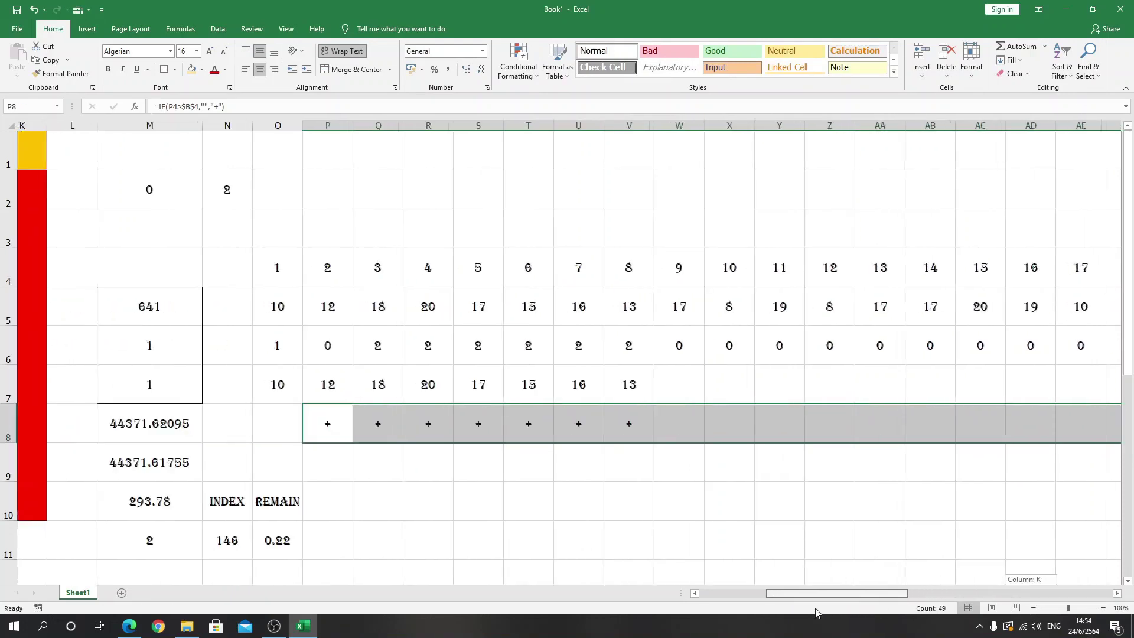
click(699, 501)
Check the copied row 7 formulas from O7 through S7.
click(406, 390)
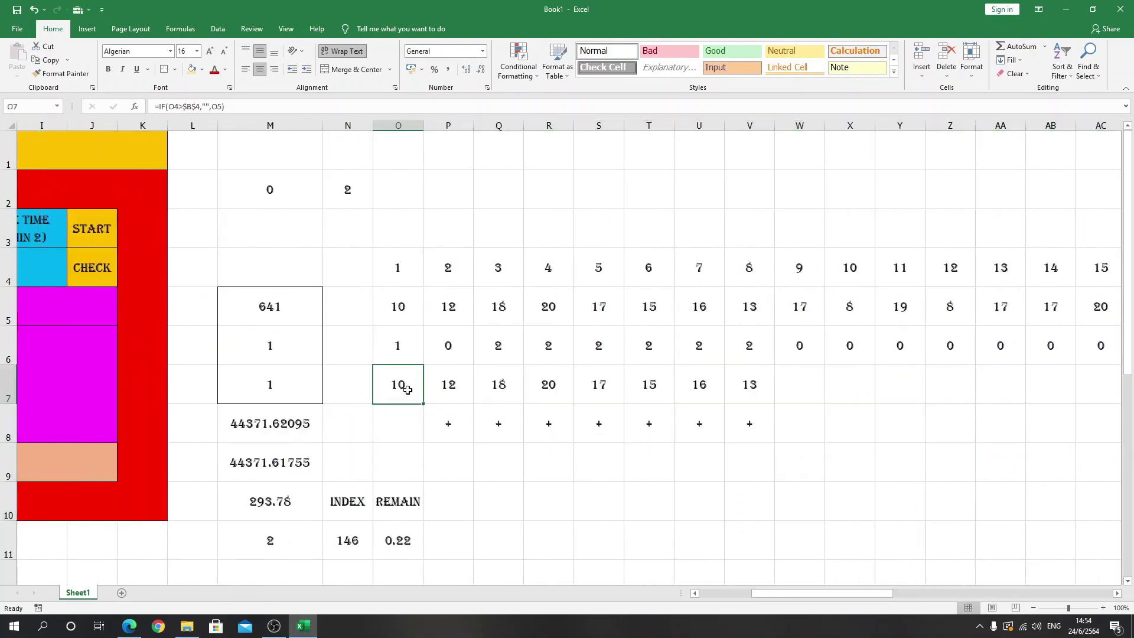
click(441, 420)
click(469, 393)
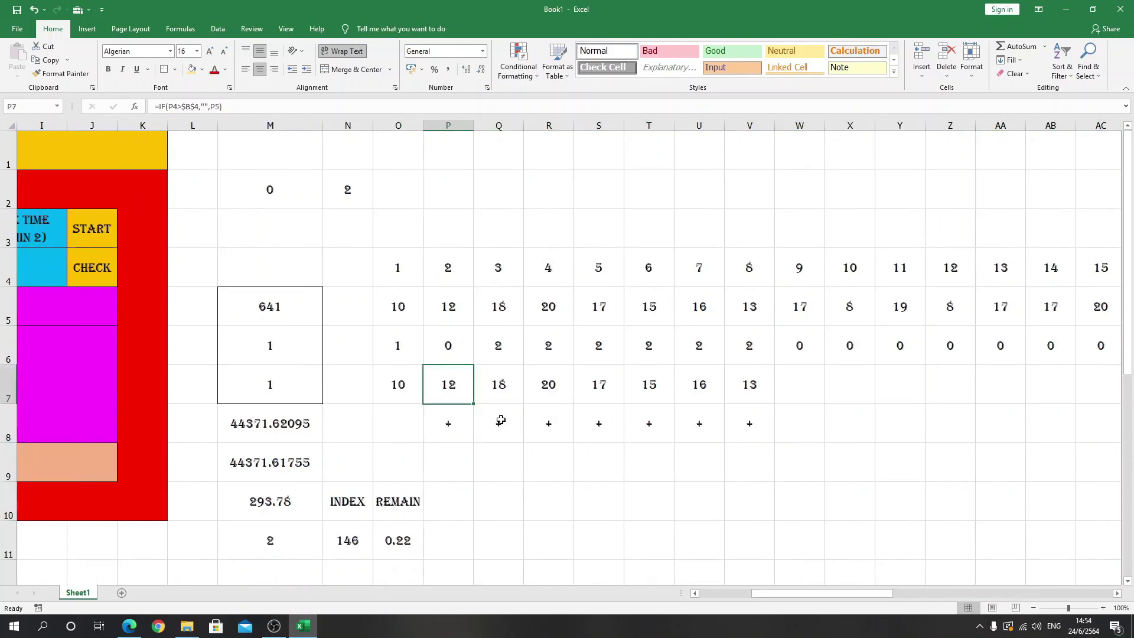
key(Right)
click(535, 414)
click(621, 419)
key(Up)
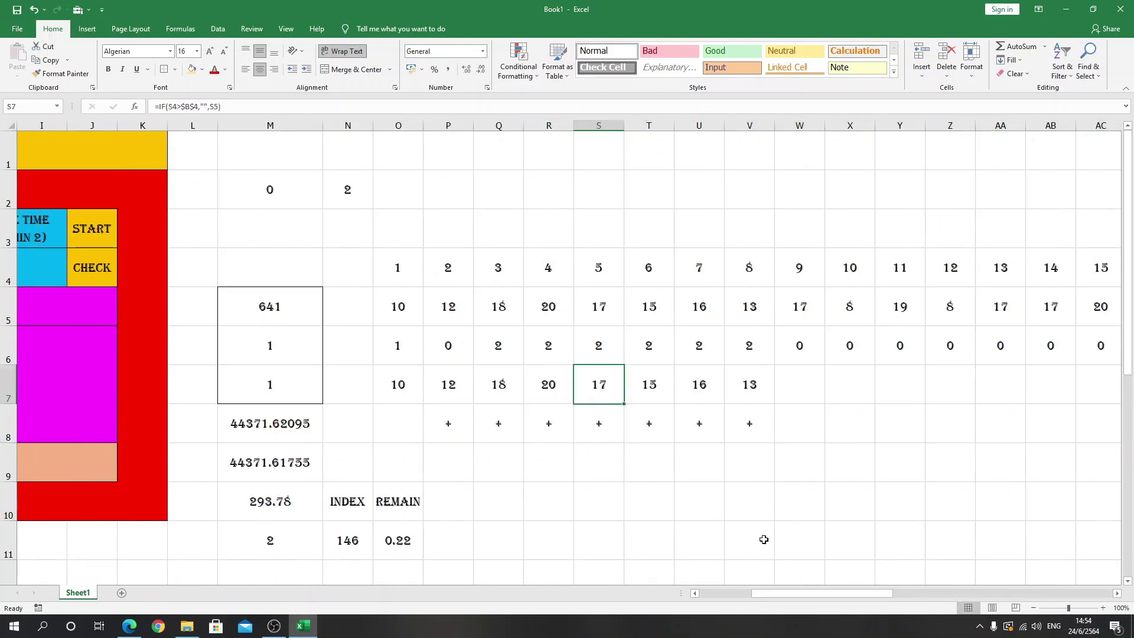
drag(777, 594, 726, 594)
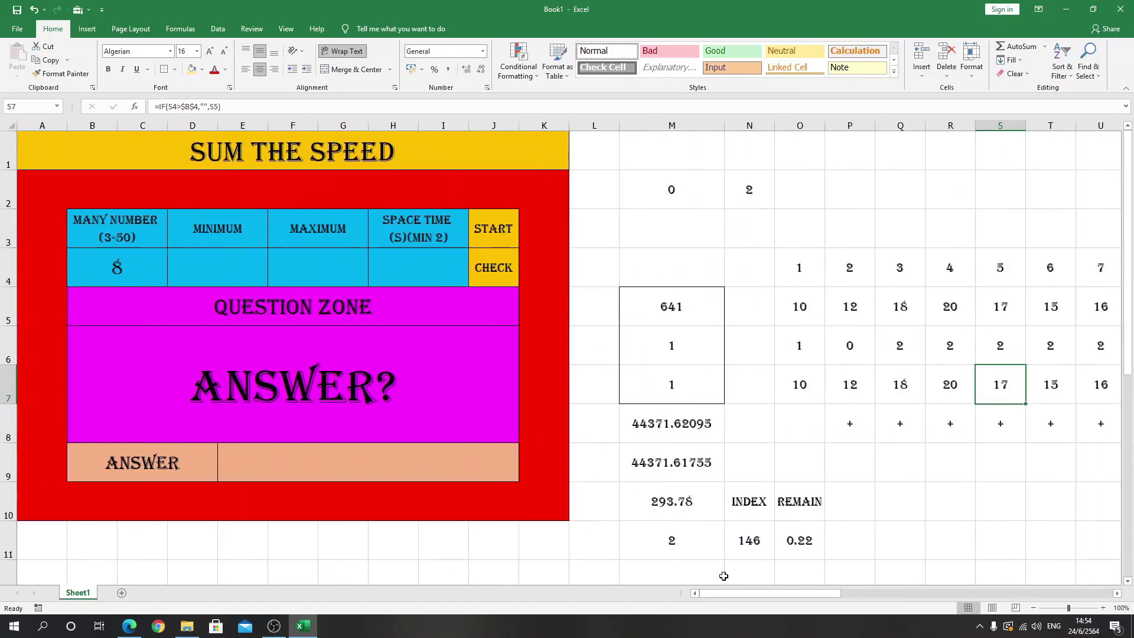
Begin rewriting B6's formula as IF(M7>0, CONCATENATE(…).
click(898, 487)
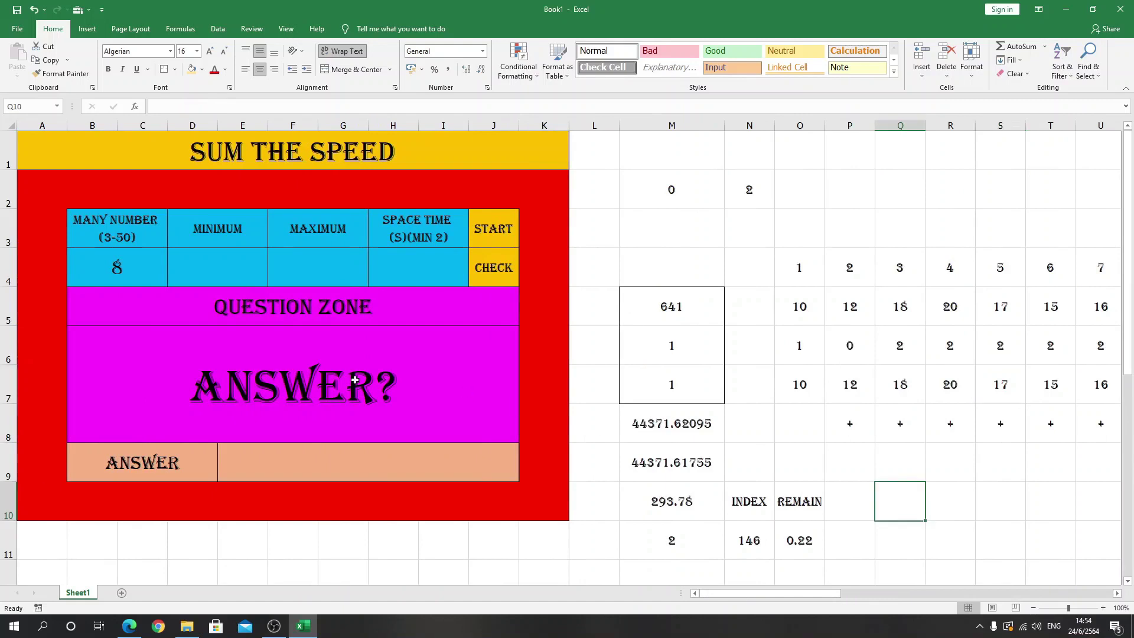
click(355, 381)
click(157, 107)
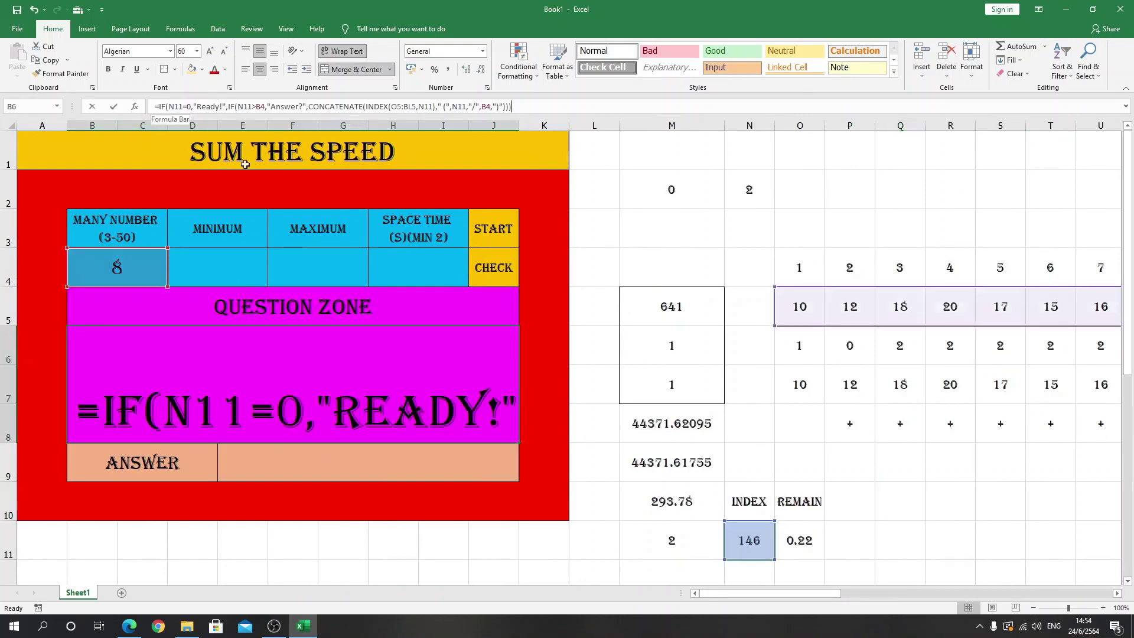
text(if()
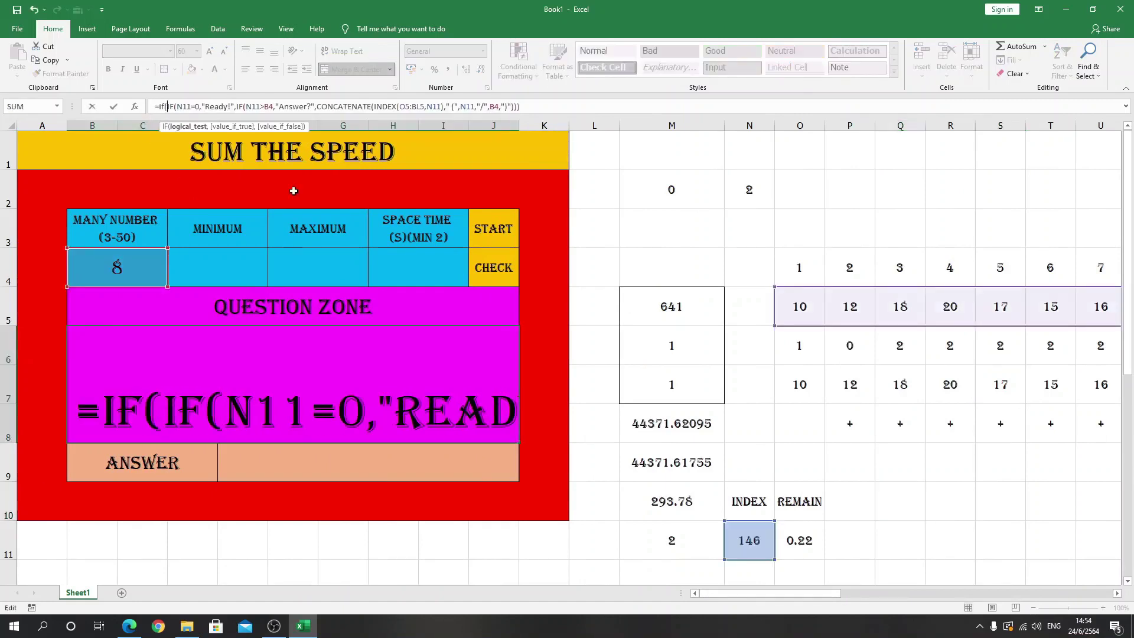
click(631, 378)
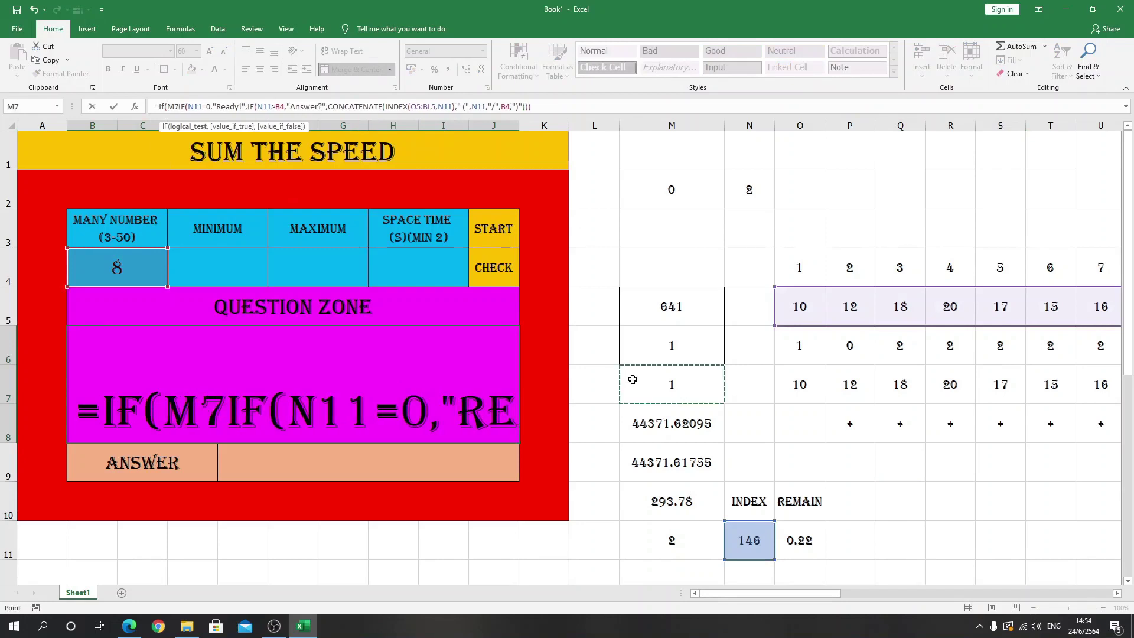
text(>0)
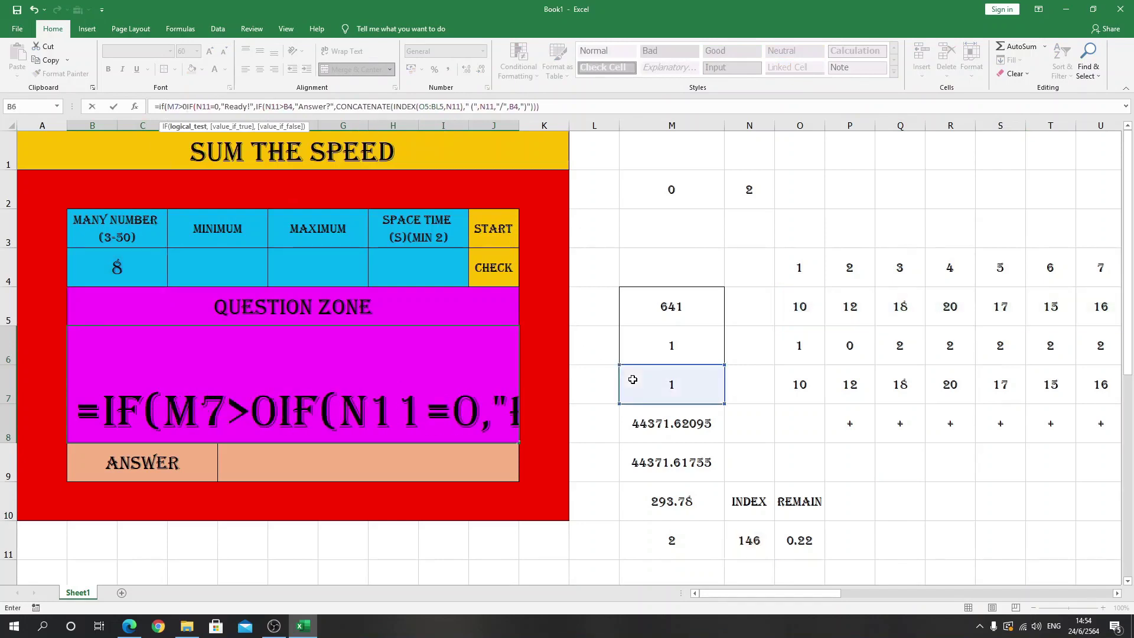
text(,)
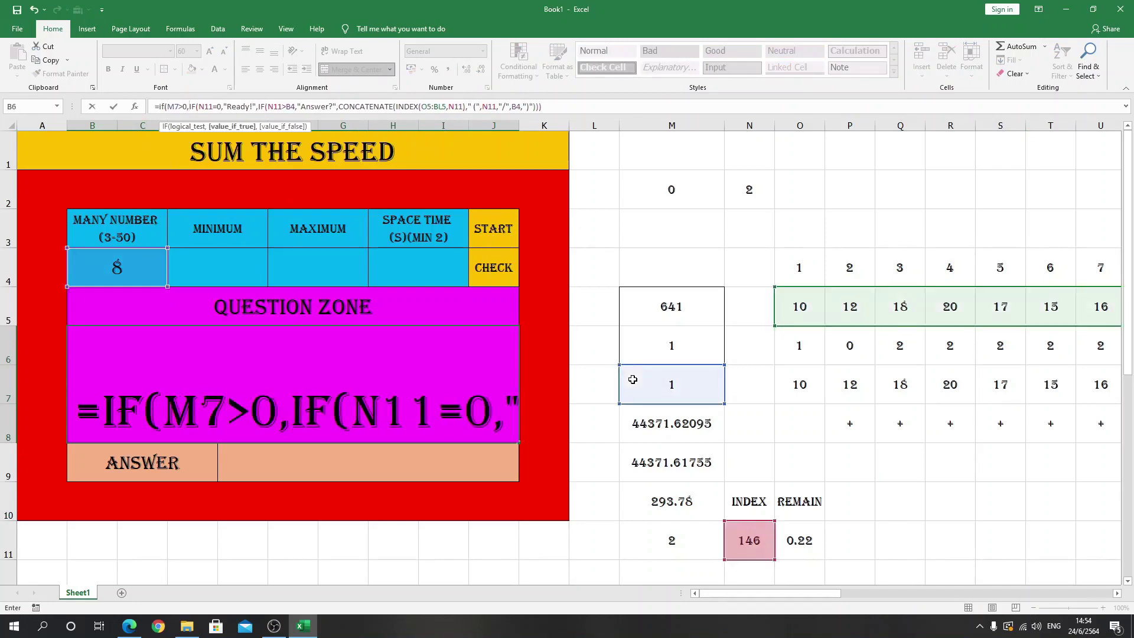
text(concatenate)
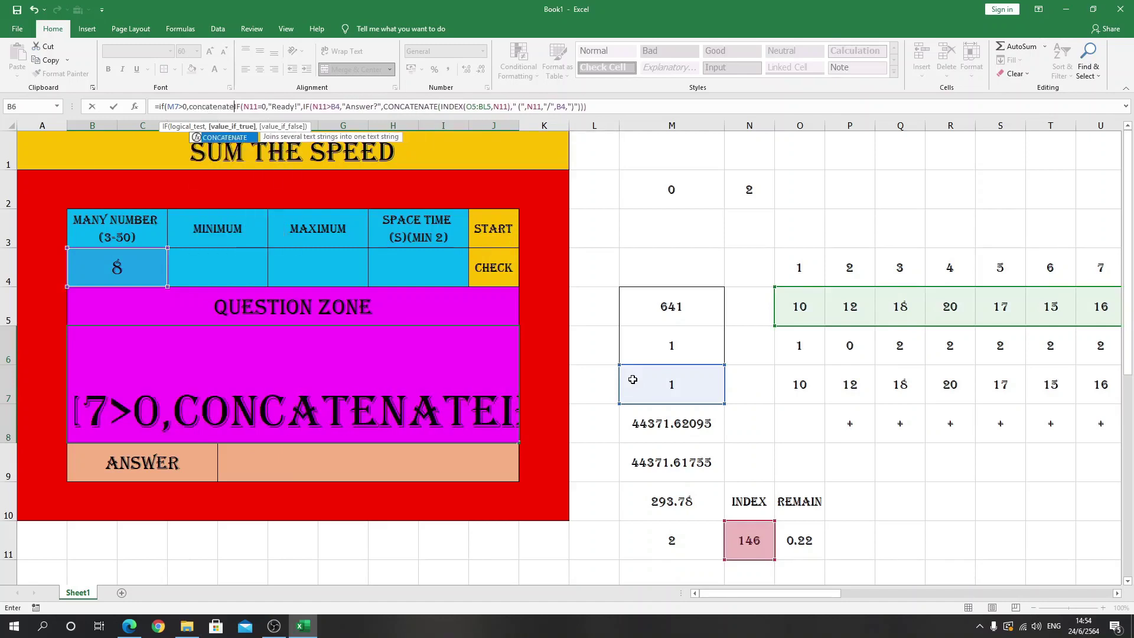
text(()
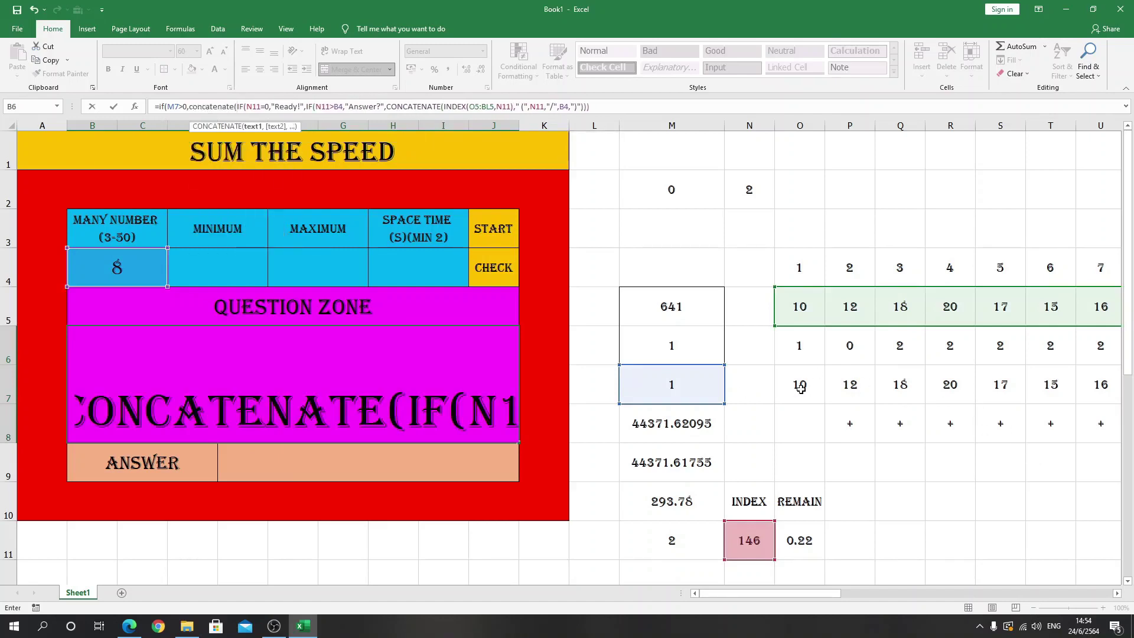
Add alternating number and plus-sign cells O7, P8, P7, Q8, Q7 through T7 to the CONCATENATE.
click(800, 387)
text(,)
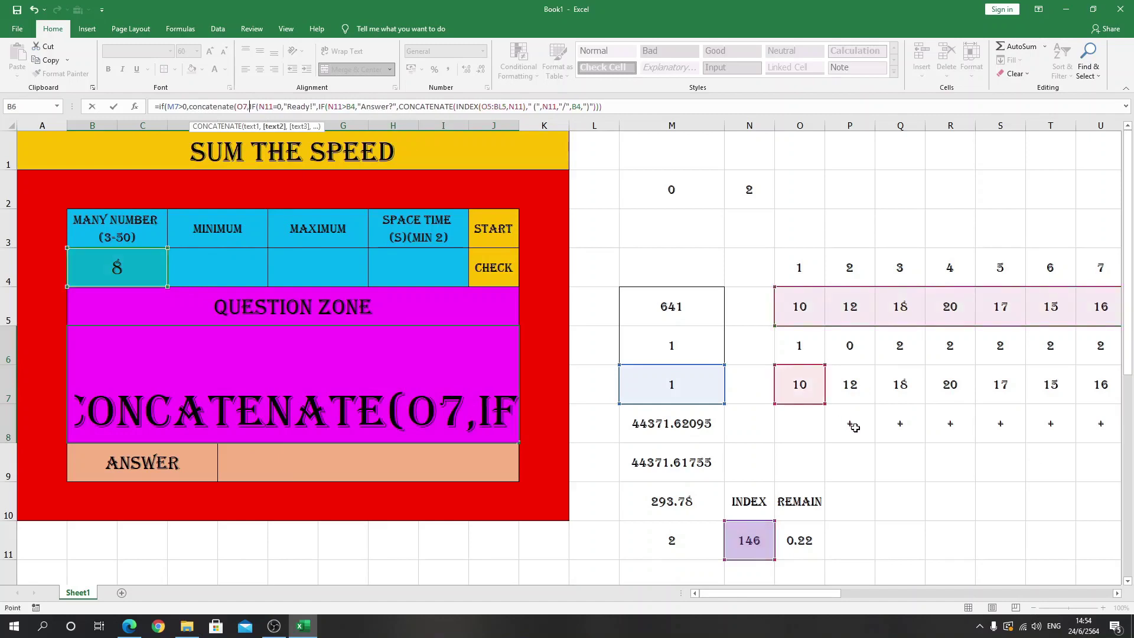
click(854, 427)
text(,)
click(854, 395)
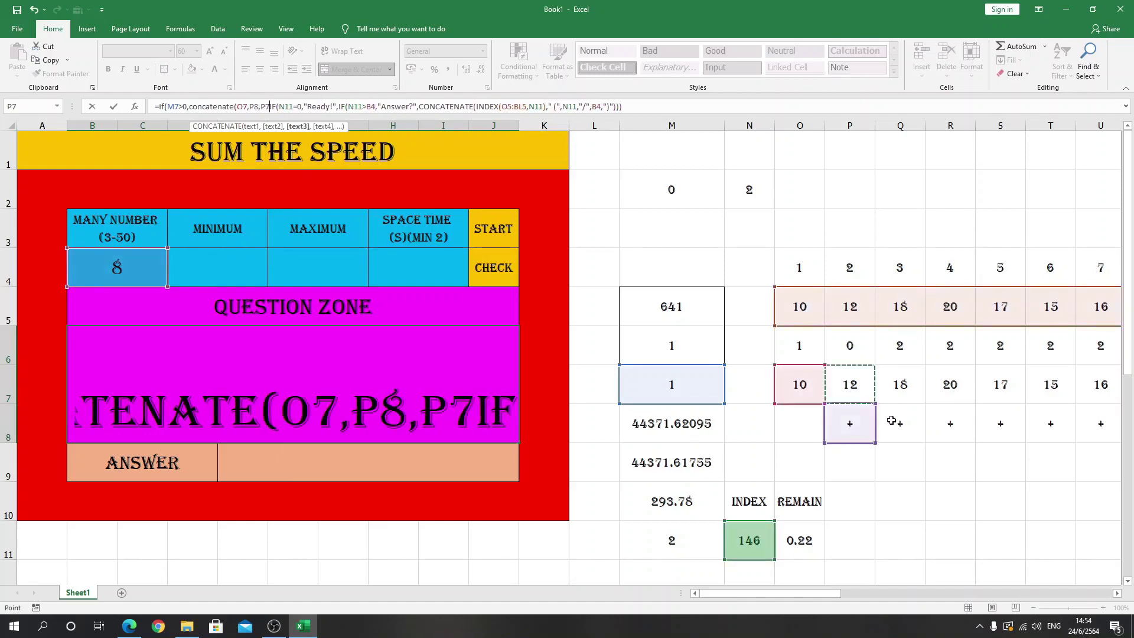
text(,)
click(903, 425)
text(,)
click(902, 391)
text(,)
click(944, 423)
click(949, 384)
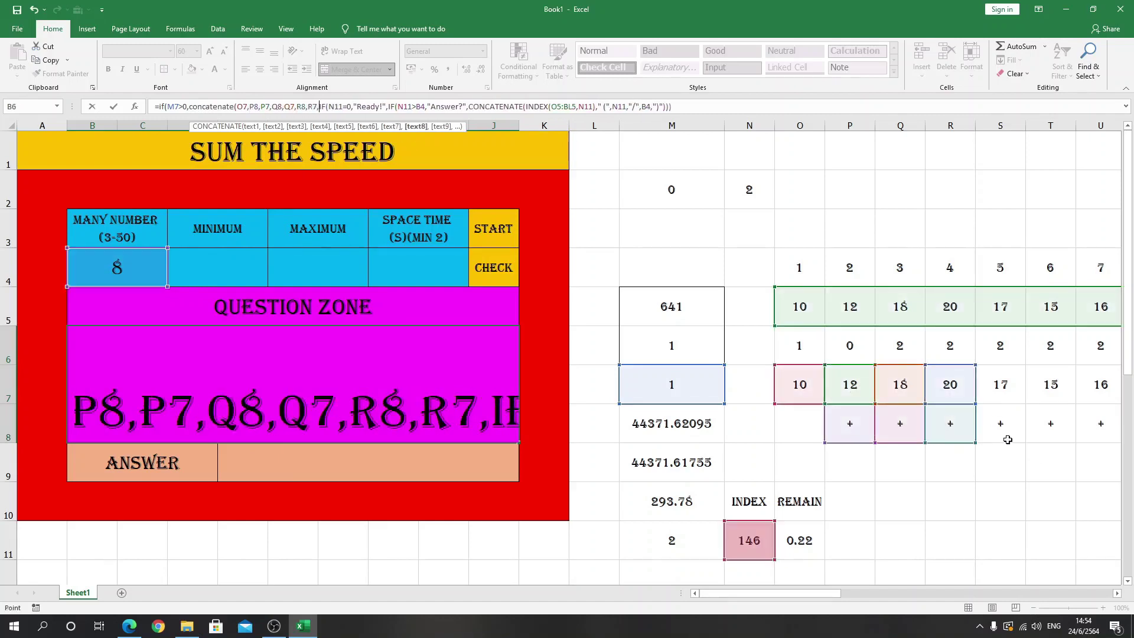
text(,)
click(1004, 425)
click(1002, 385)
text(,)
click(1049, 425)
text(,)
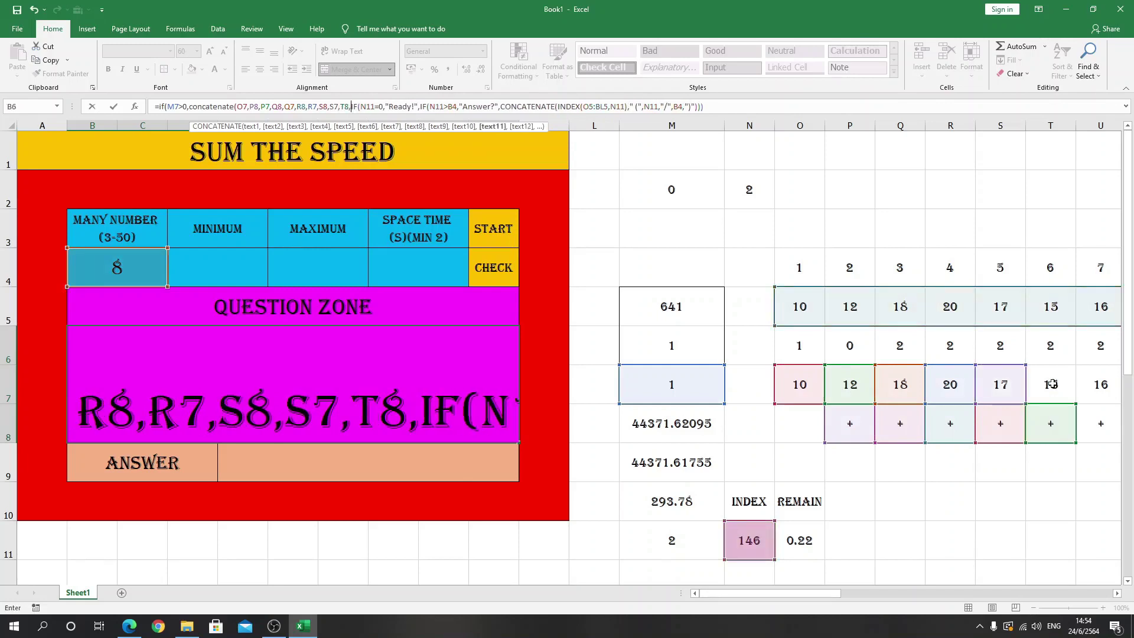
click(1050, 384)
drag(833, 593, 866, 594)
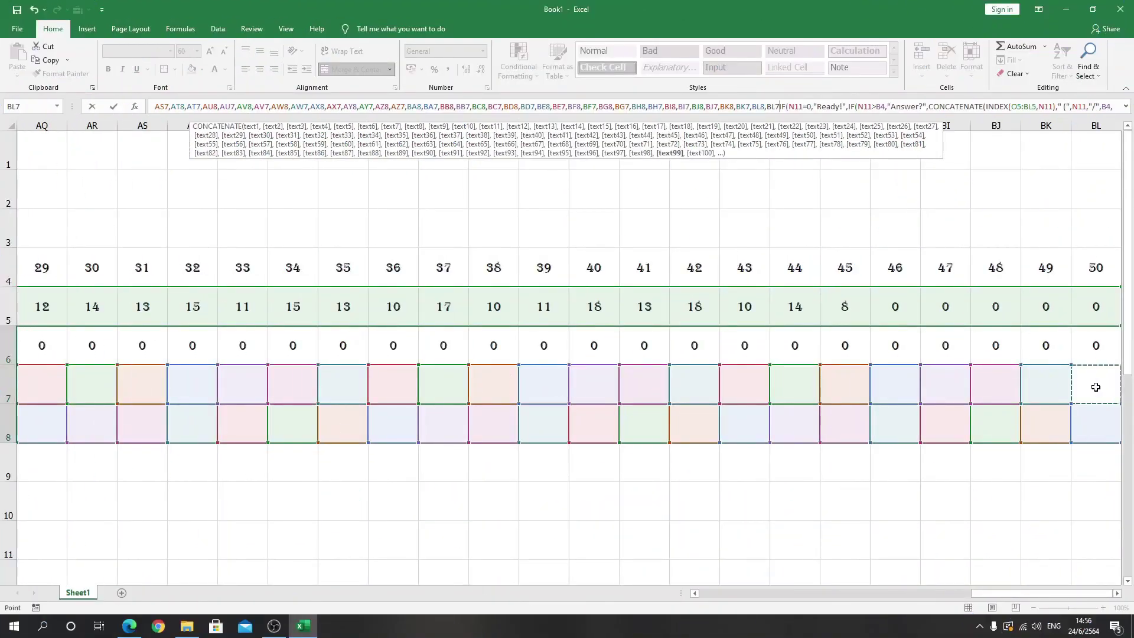
End the concatenation with an " = " separator and the M5 total, closing the parentheses.
text(,)
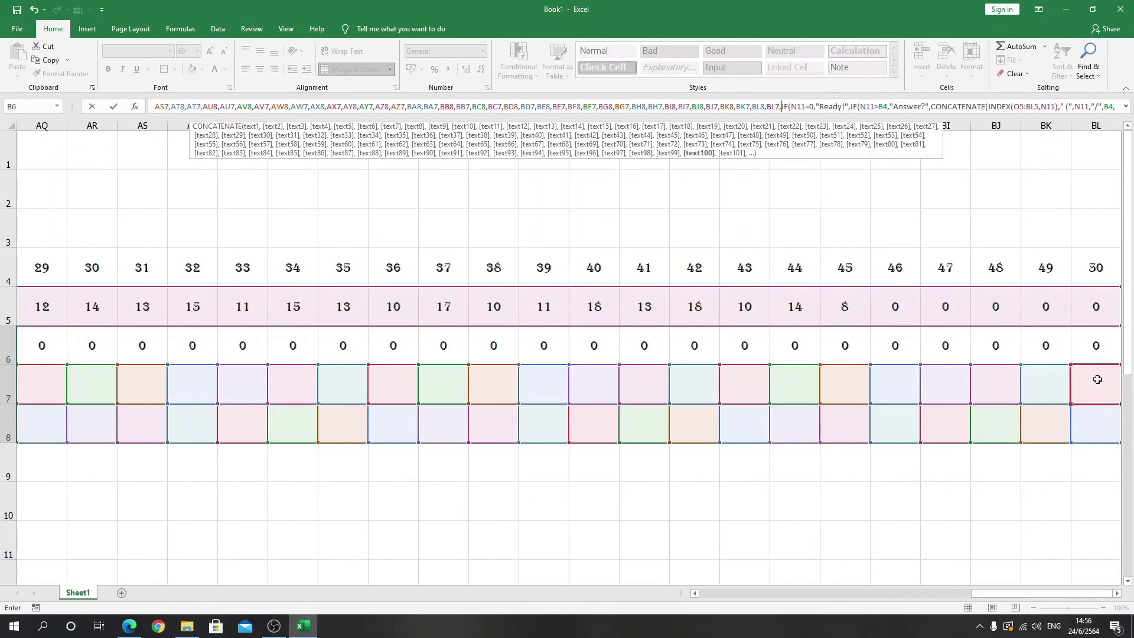
drag(1039, 595, 778, 611)
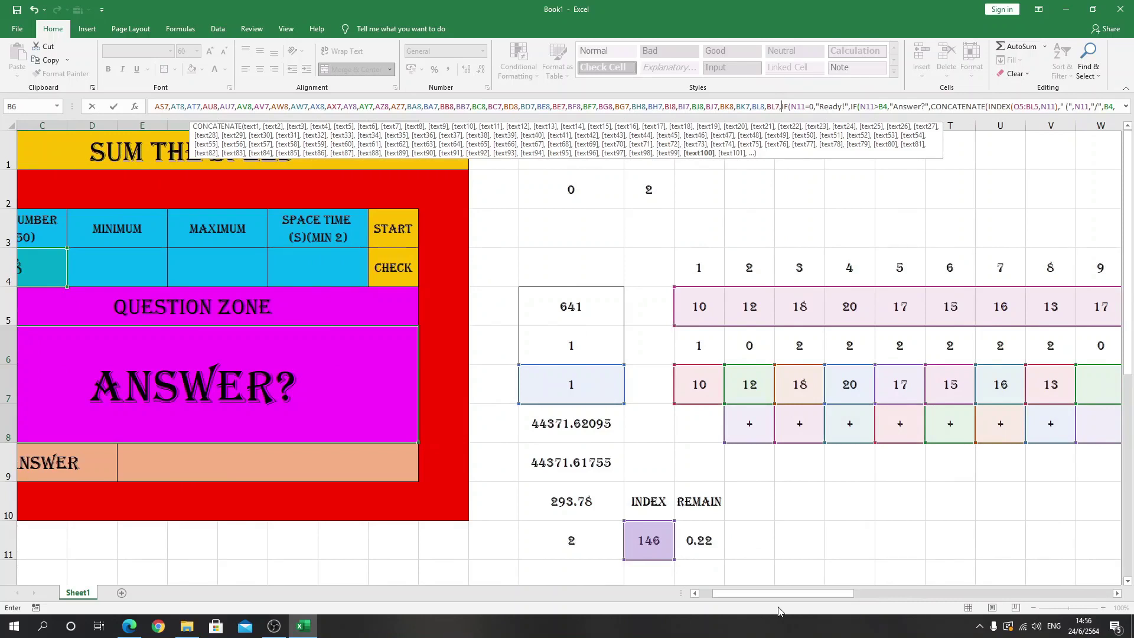
text(")
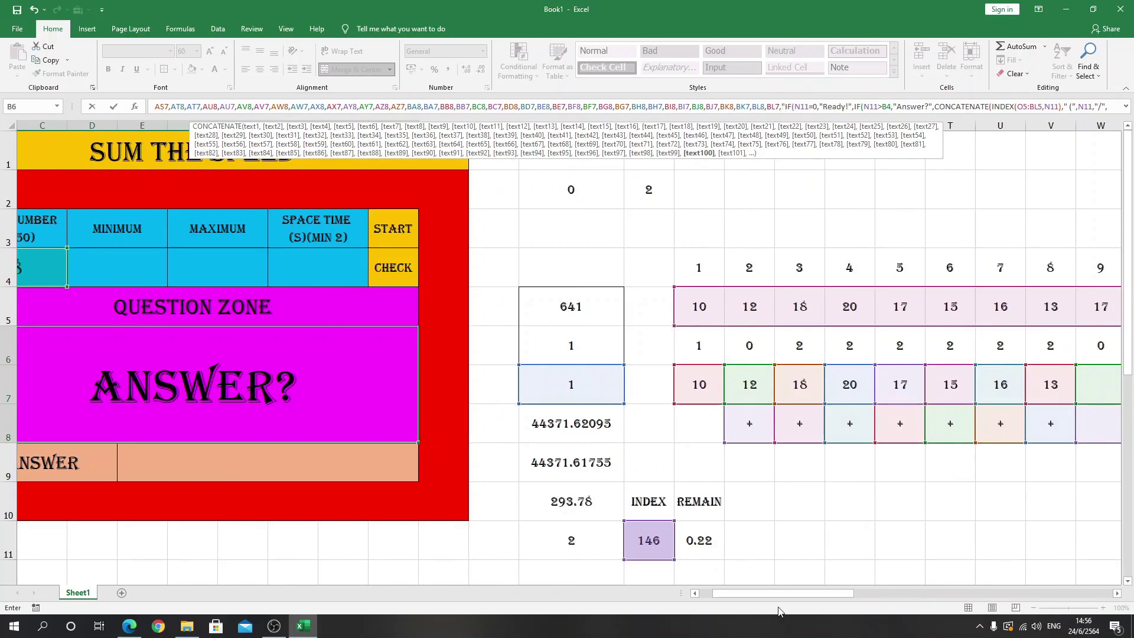
text(=")
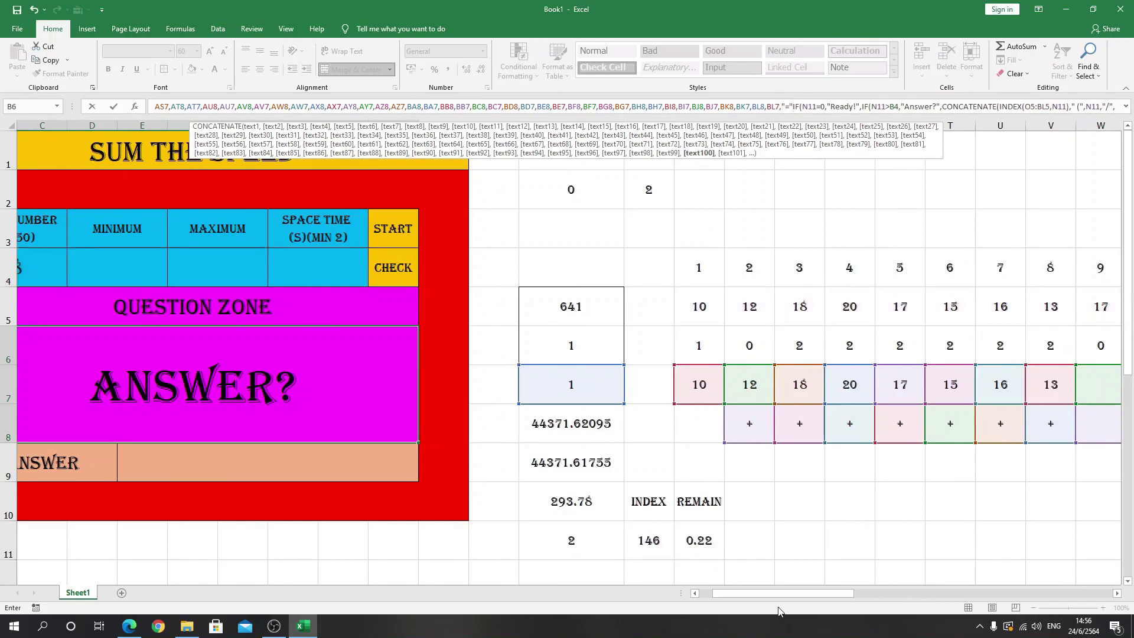
click(796, 106)
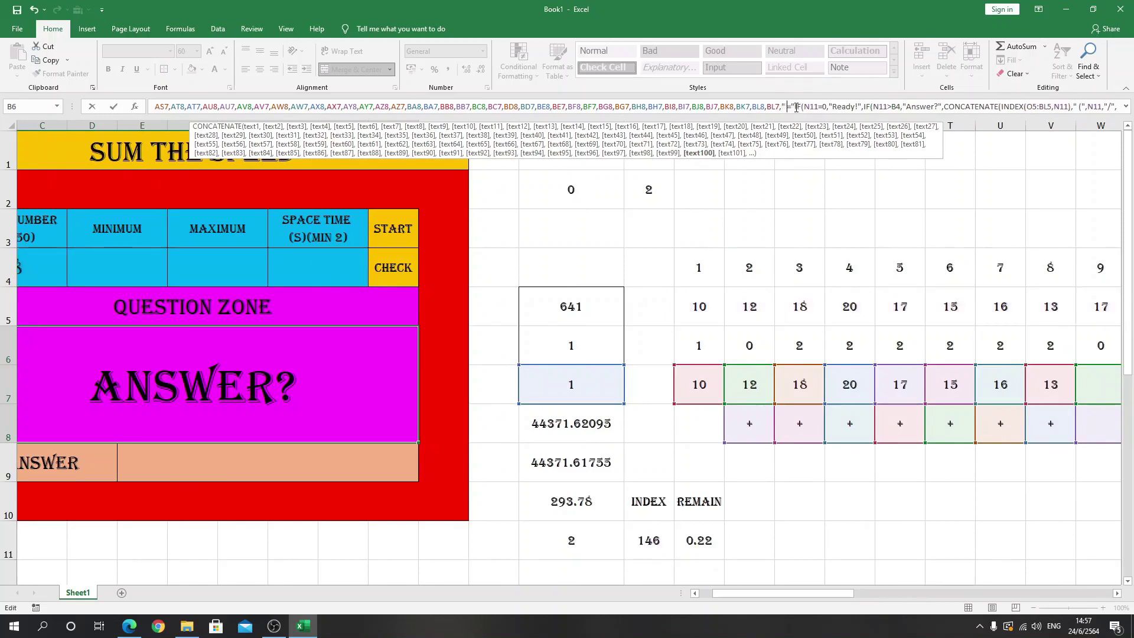
text(")
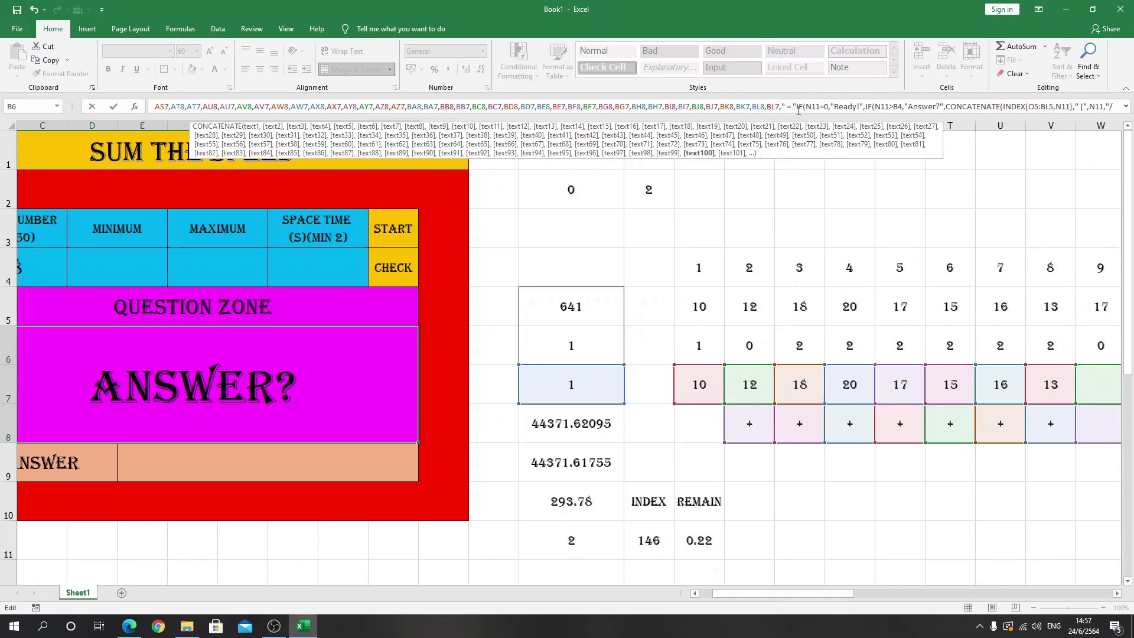
text(,)
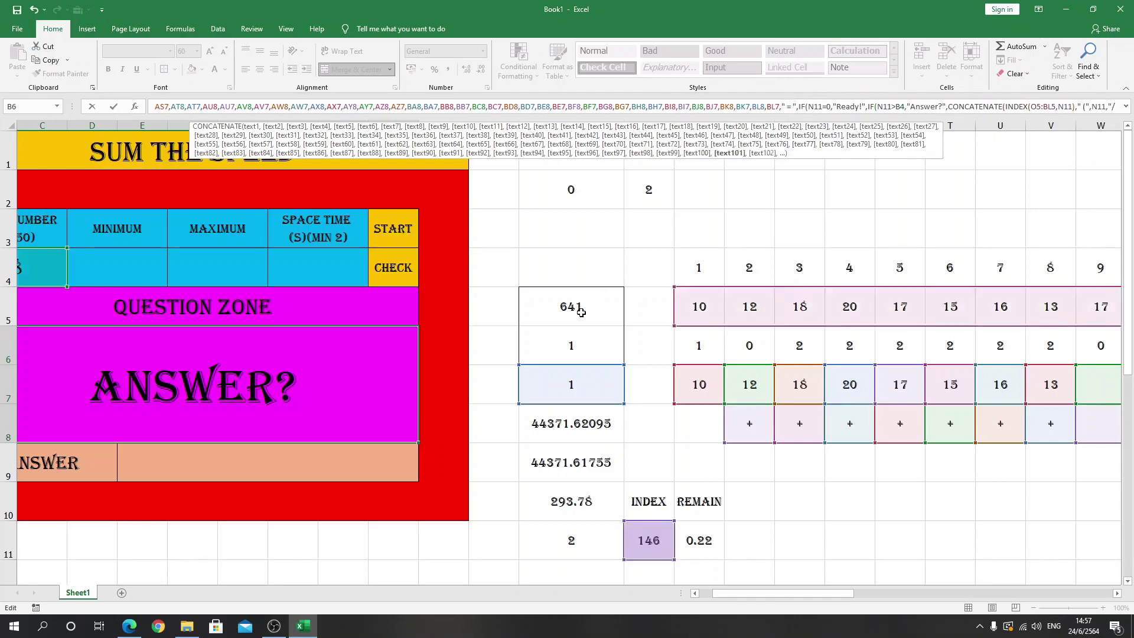
click(581, 312)
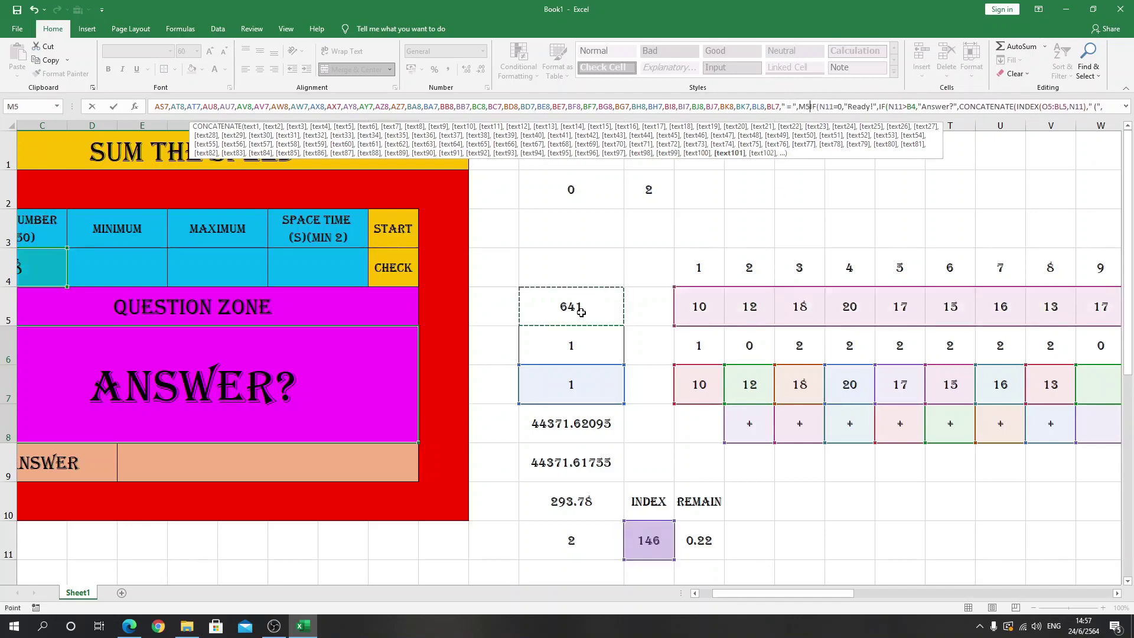
text())
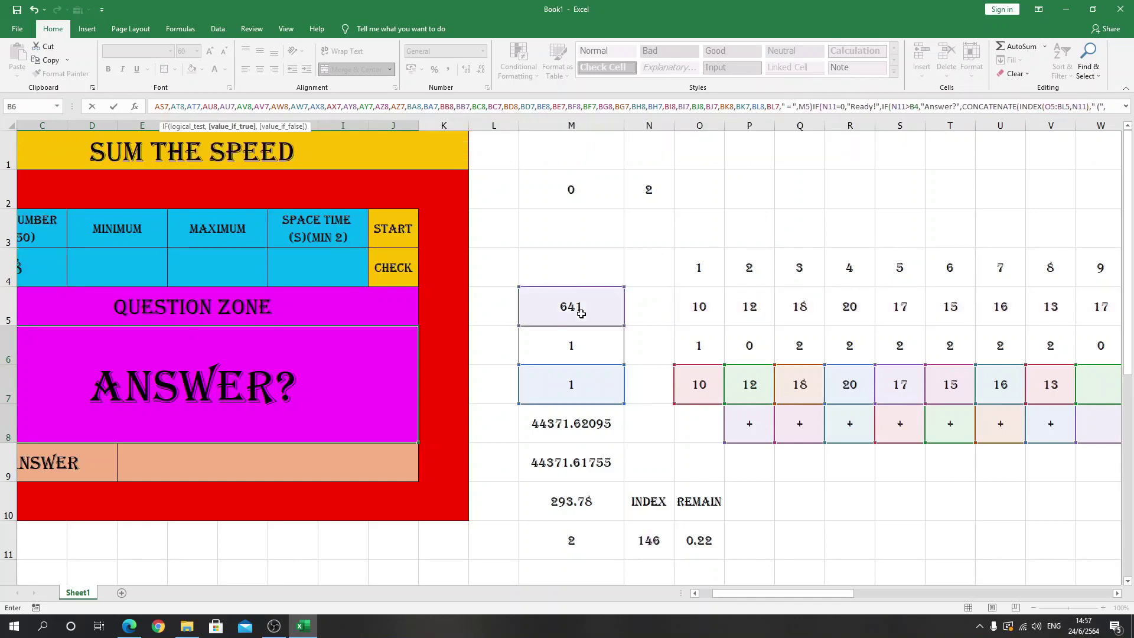
text(,)
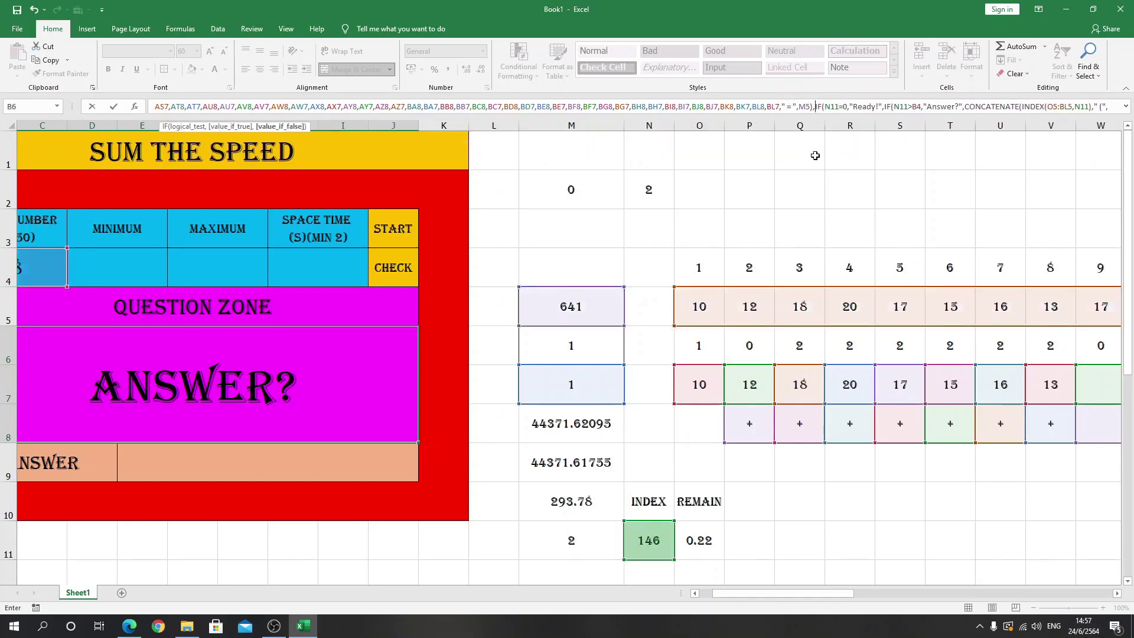
Commit the B6 formula after fixing the missing-parenthesis error, showing 10+12+18+20+17+15+16+13 = 641.
key(Return)
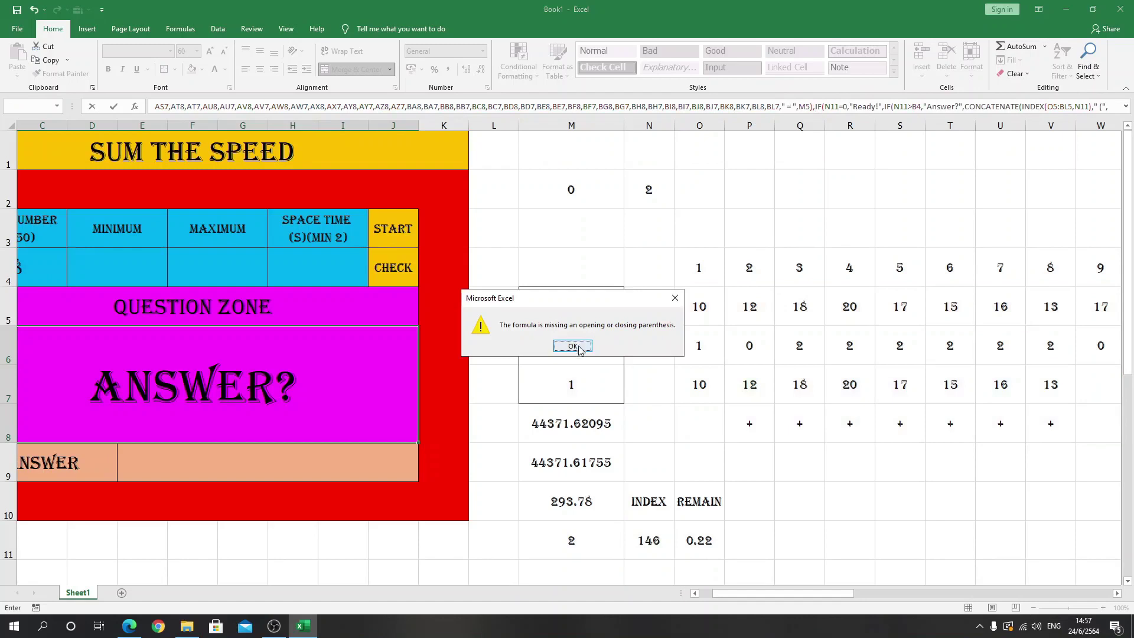
click(579, 348)
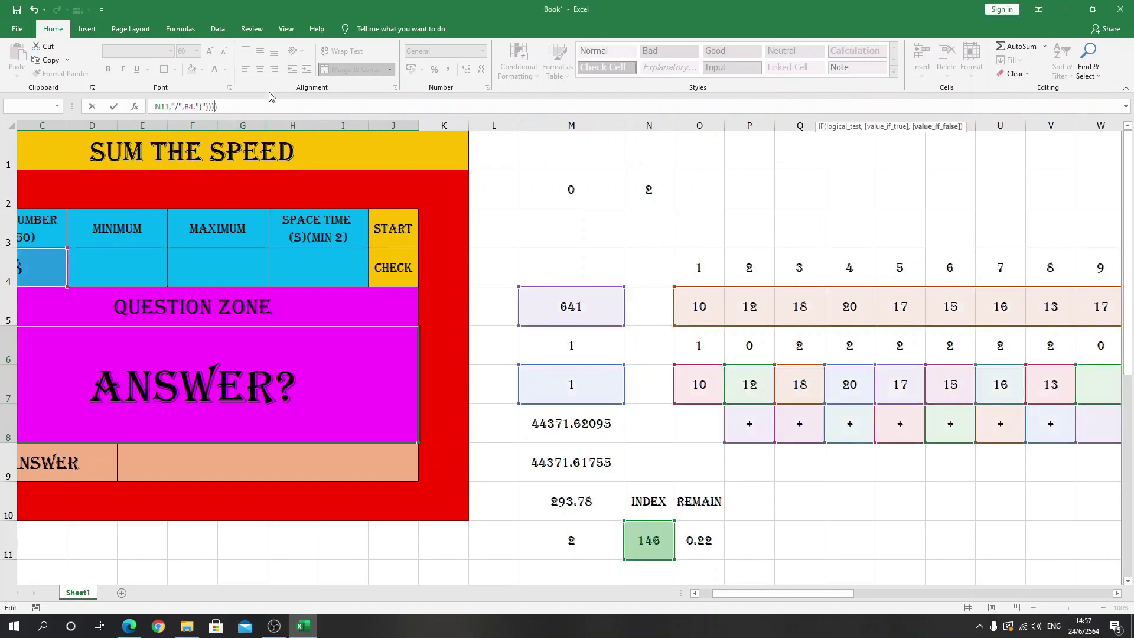
key(Return)
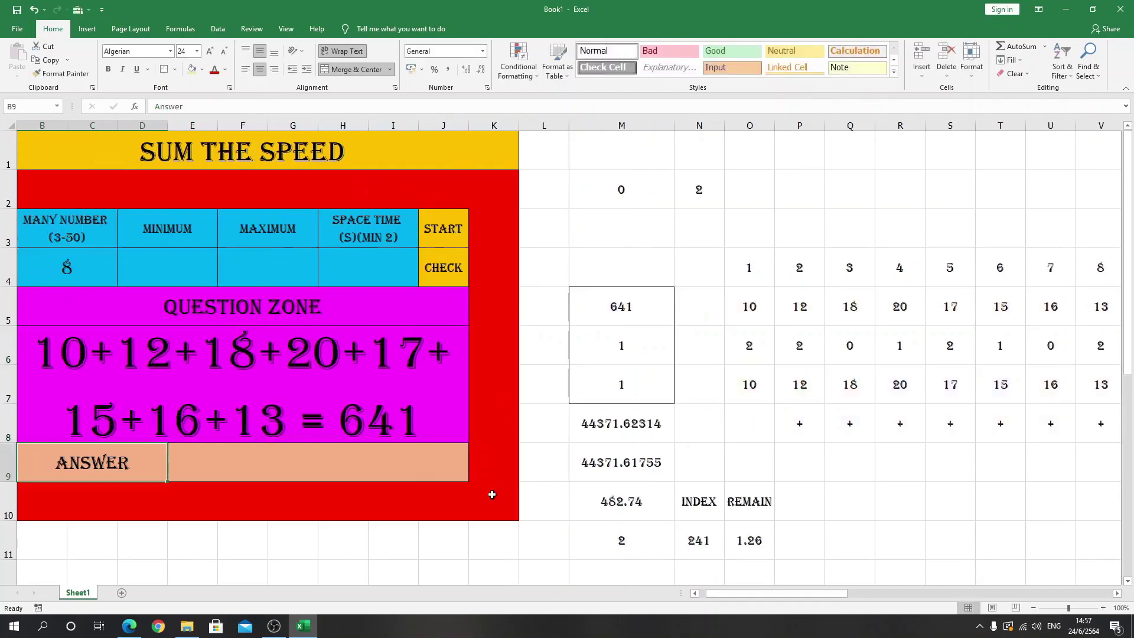
Record a macro named reducesize that sets the B6:J8 equation to font size 24.
click(313, 427)
drag(713, 595, 708, 595)
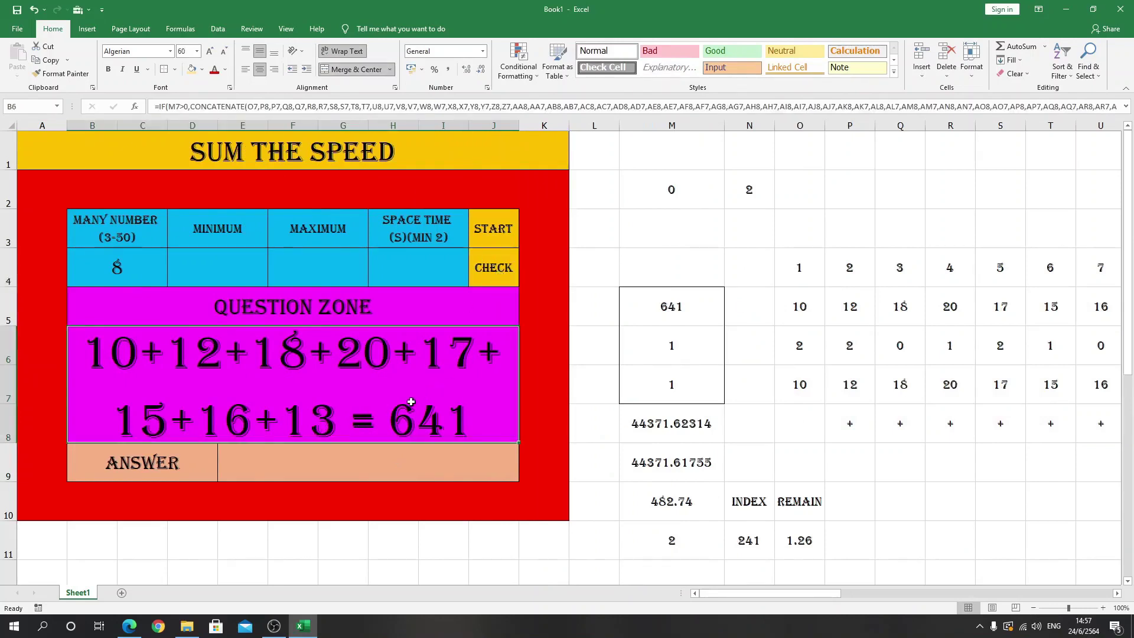
click(38, 607)
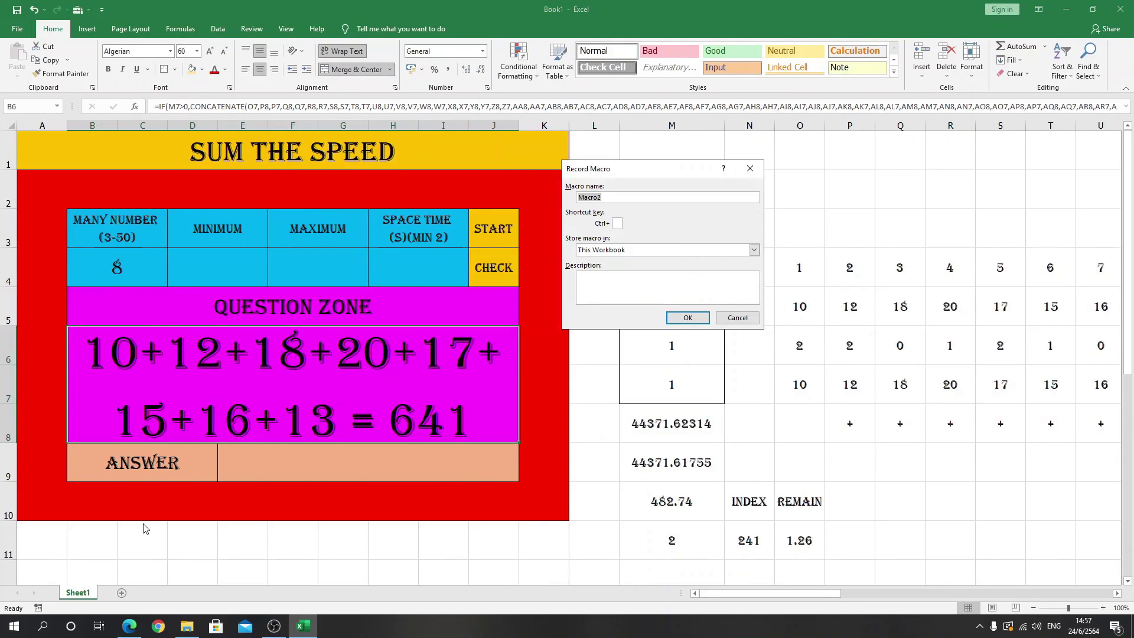
text(reducesize)
click(687, 317)
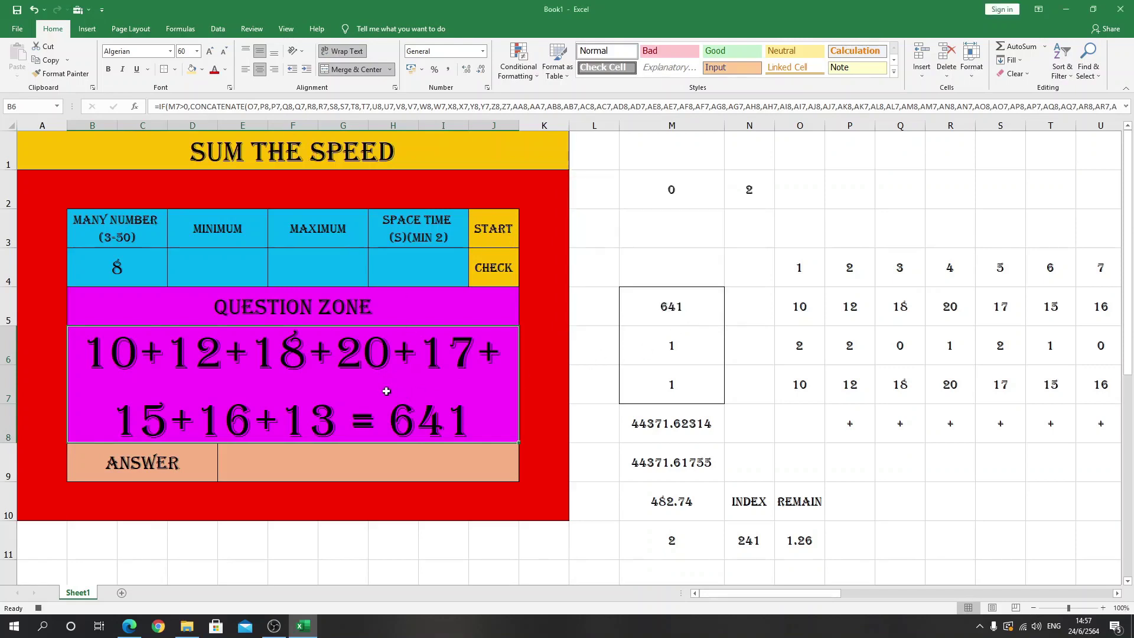
click(89, 319)
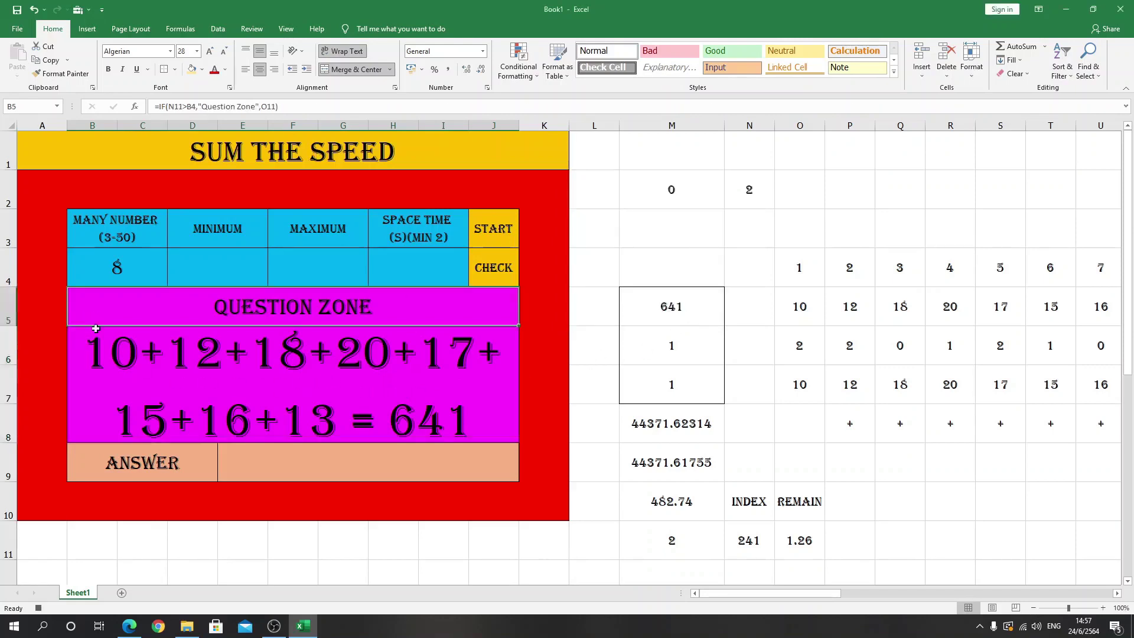
click(139, 367)
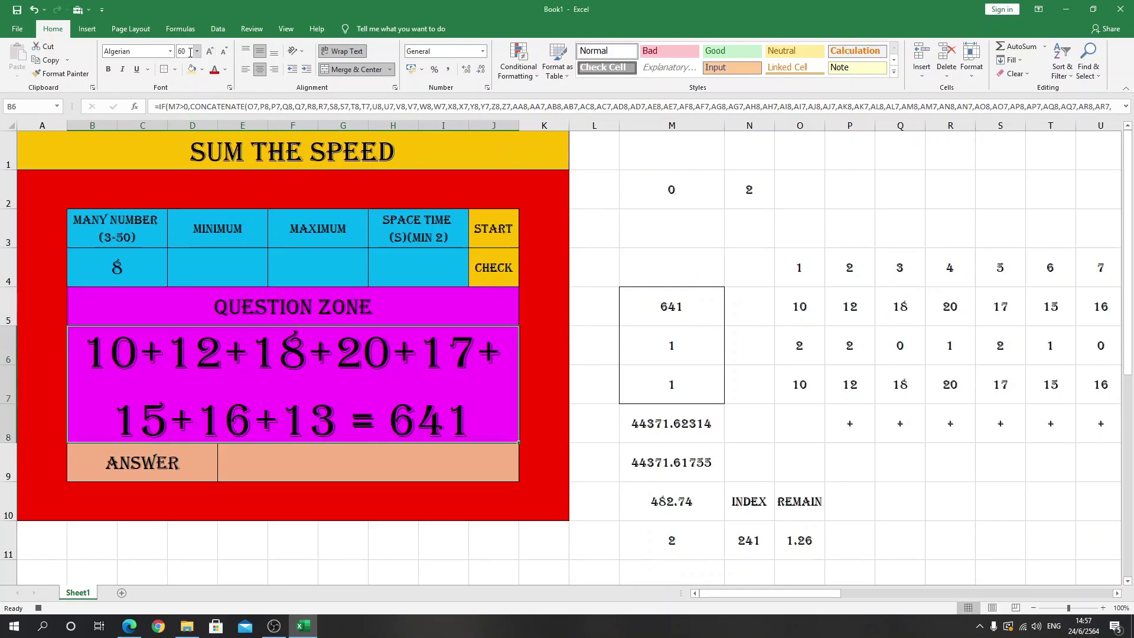
click(190, 52)
text(24)
key(Return)
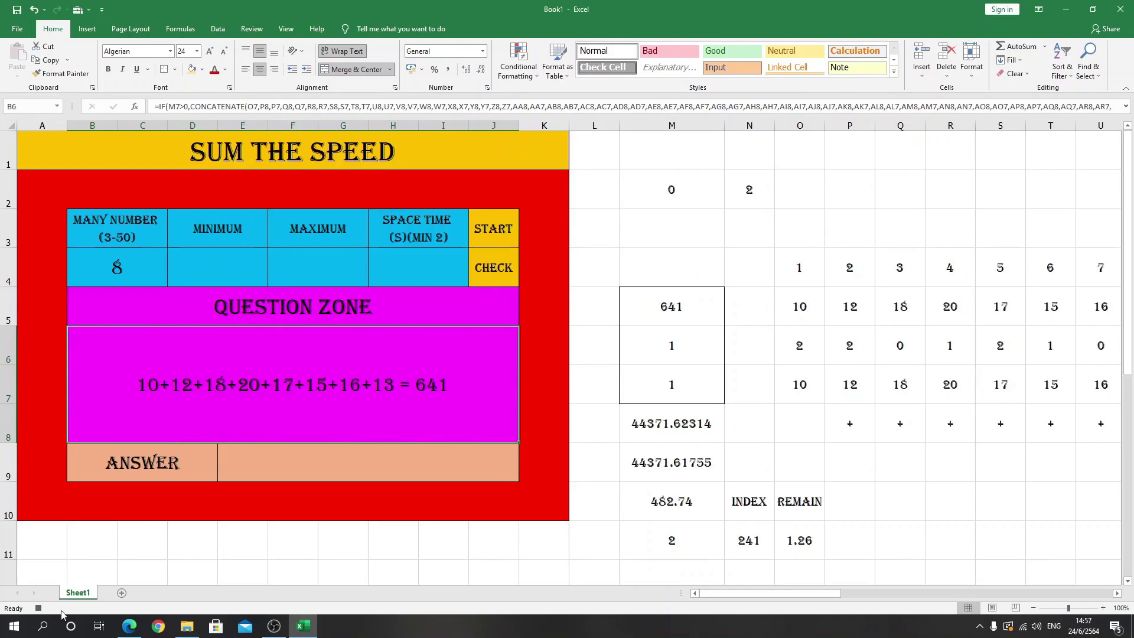
Open the reducesize macro's code from the View > Macros list.
click(283, 30)
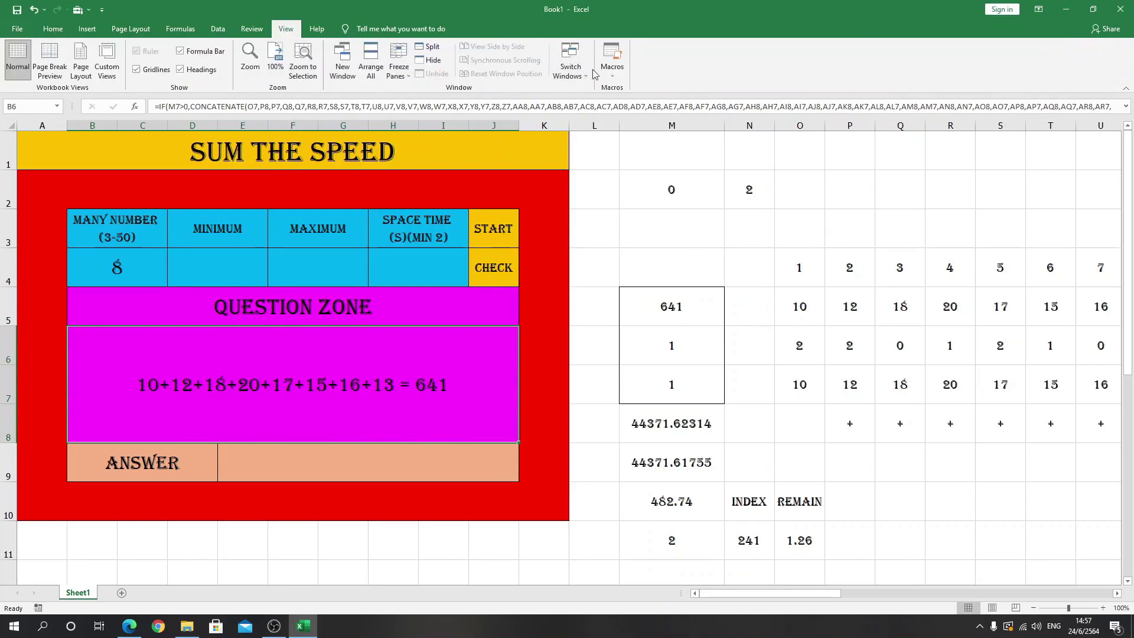
click(611, 59)
click(612, 64)
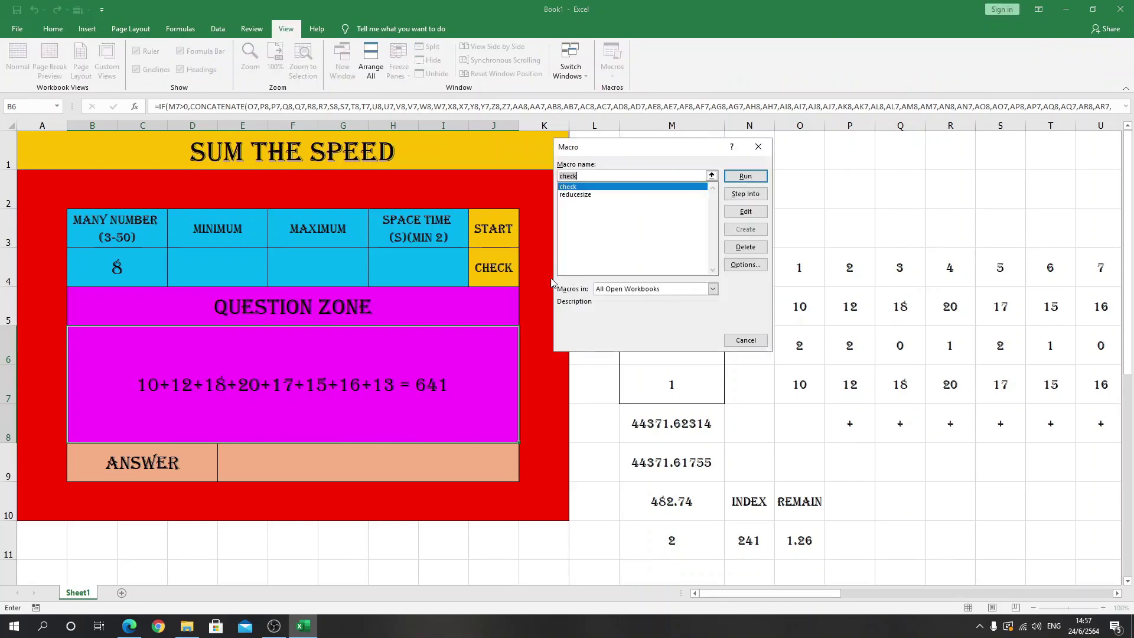
click(588, 195)
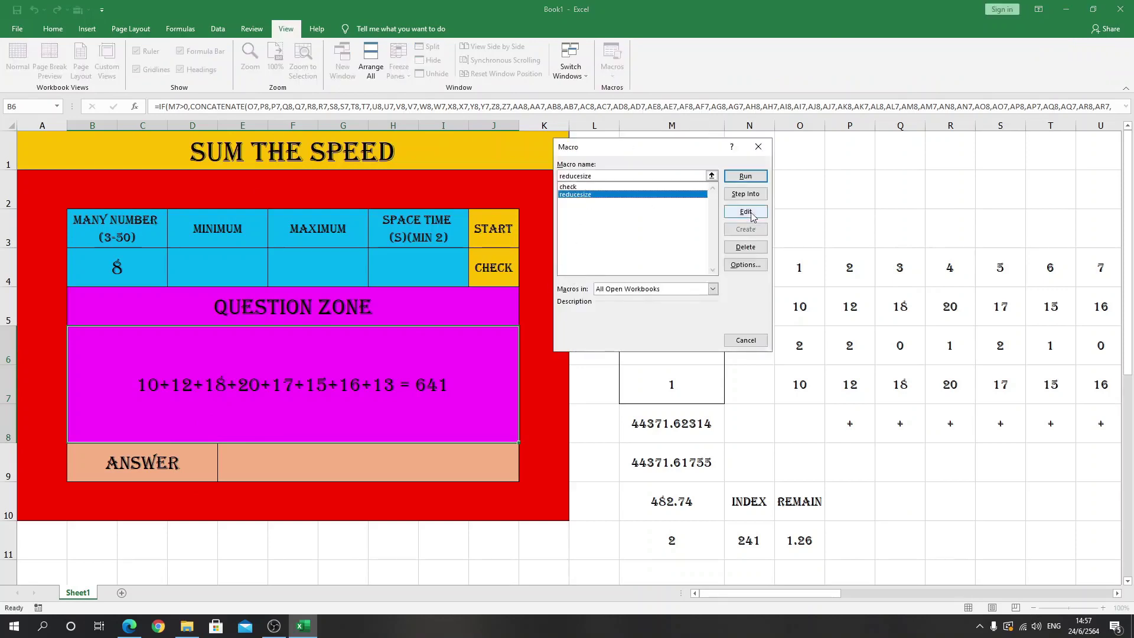
key(Return)
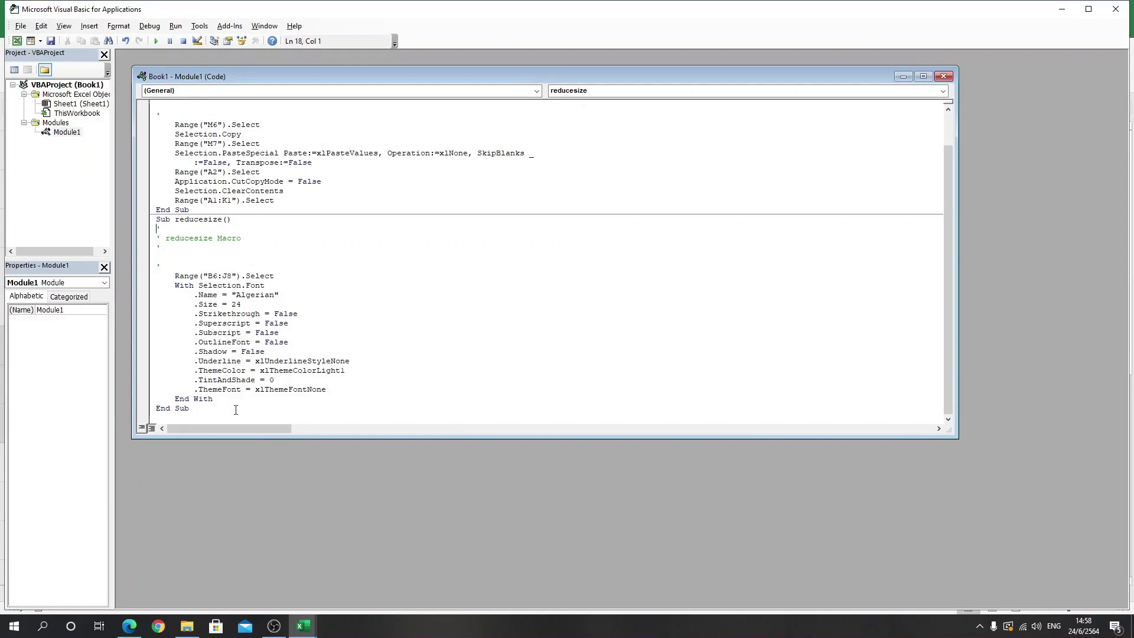
Move the With Selection.Font block from reducesize into the check macro.
drag(231, 398, 177, 273)
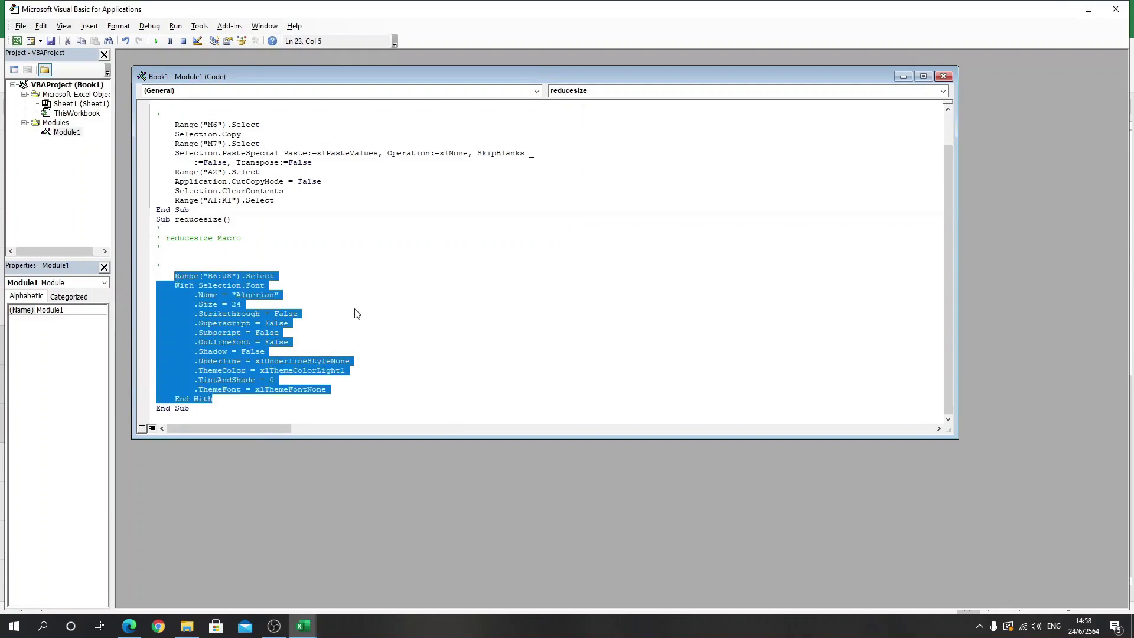
key(Delete)
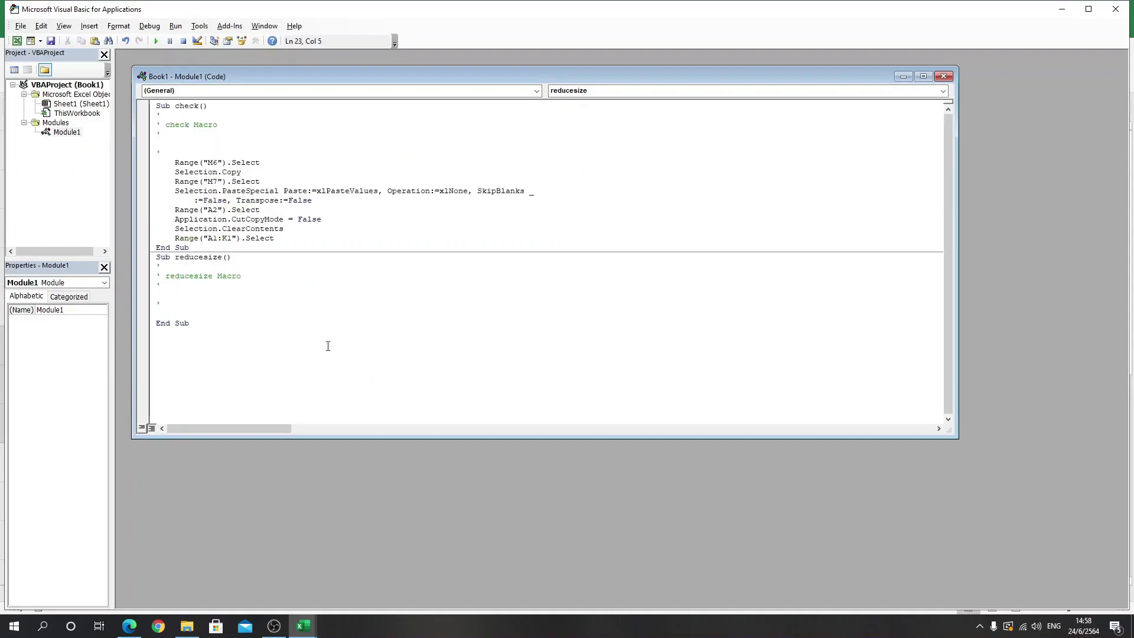
click(270, 152)
key(Return)
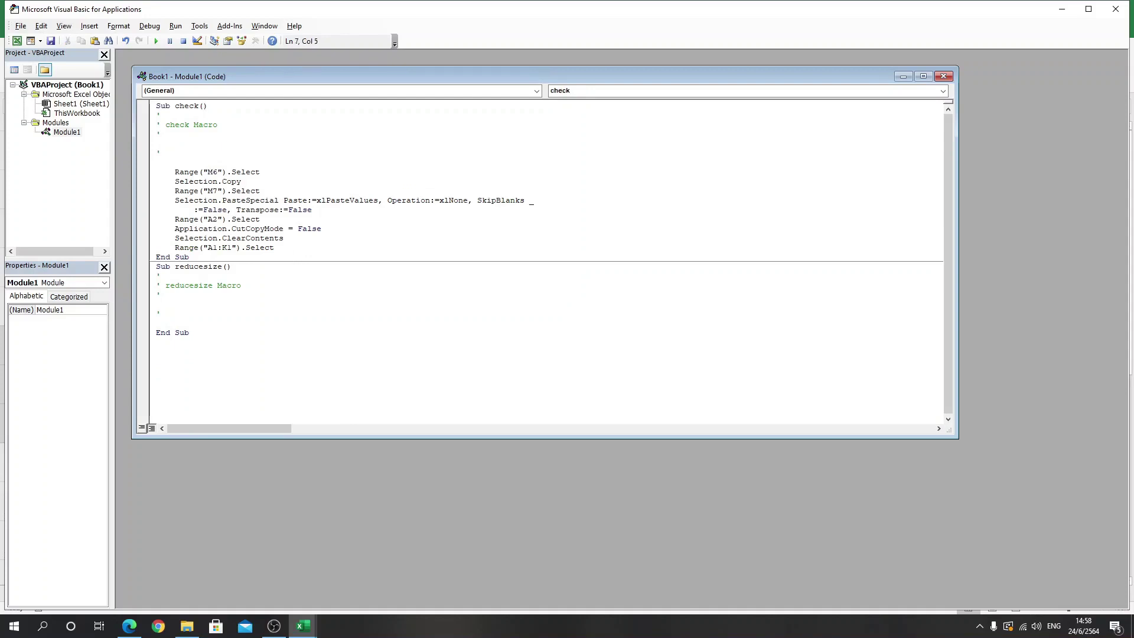
text(Range("B6:J8").Select     With Selection.Font         .Name = "Algerian"         .Size = 24         .Strikethrough = False         .Superscript = False         .Subscript = False         .OutlineFont = False         .Shadow = False         .Underline = xlUnderlineStyleNone         .ThemeColor = xlThemeColorLight1         .TintAndShade = 0         .ThemeFont = xlThemeFontNone     End With)
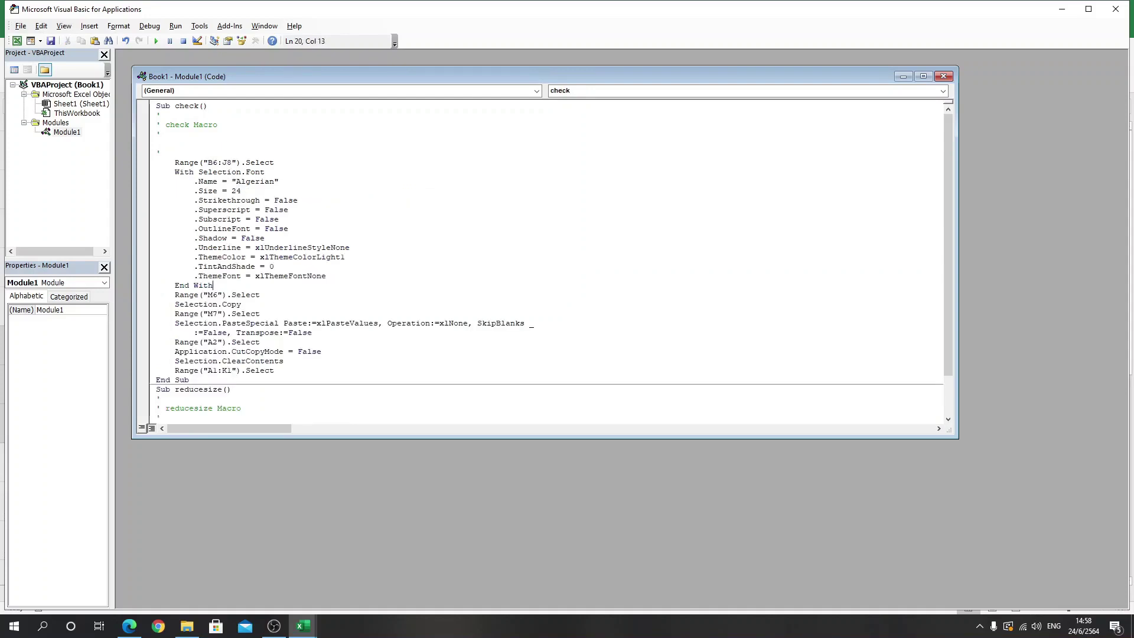
key(Return)
Delete the now-empty reducesize macro.
scroll(196, 365, down, 2)
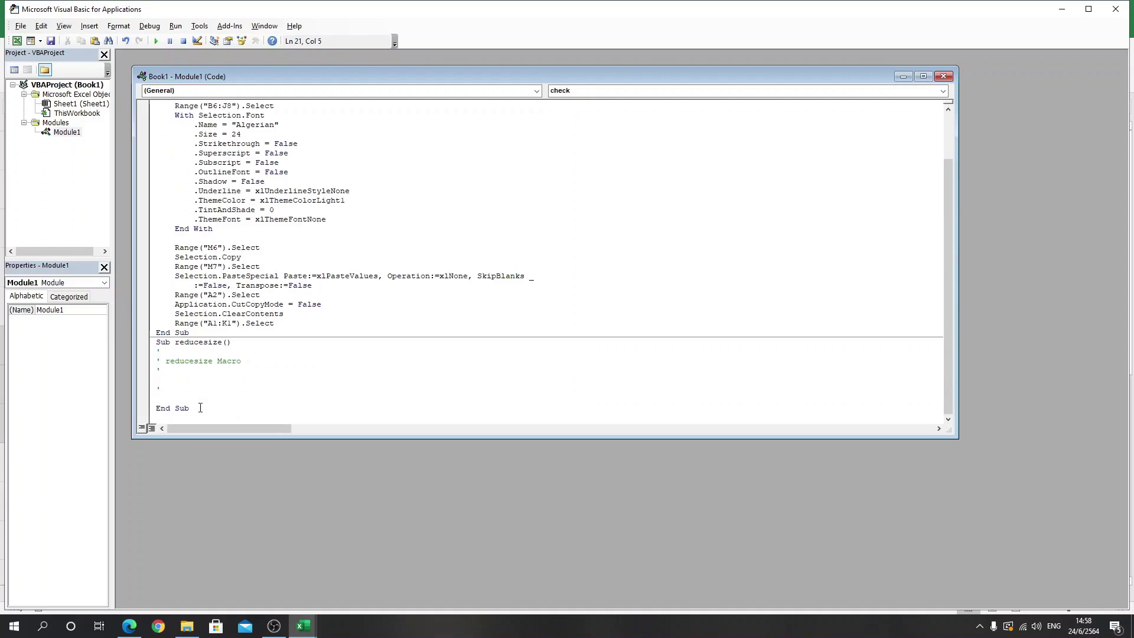
drag(200, 408, 152, 341)
key(Delete)
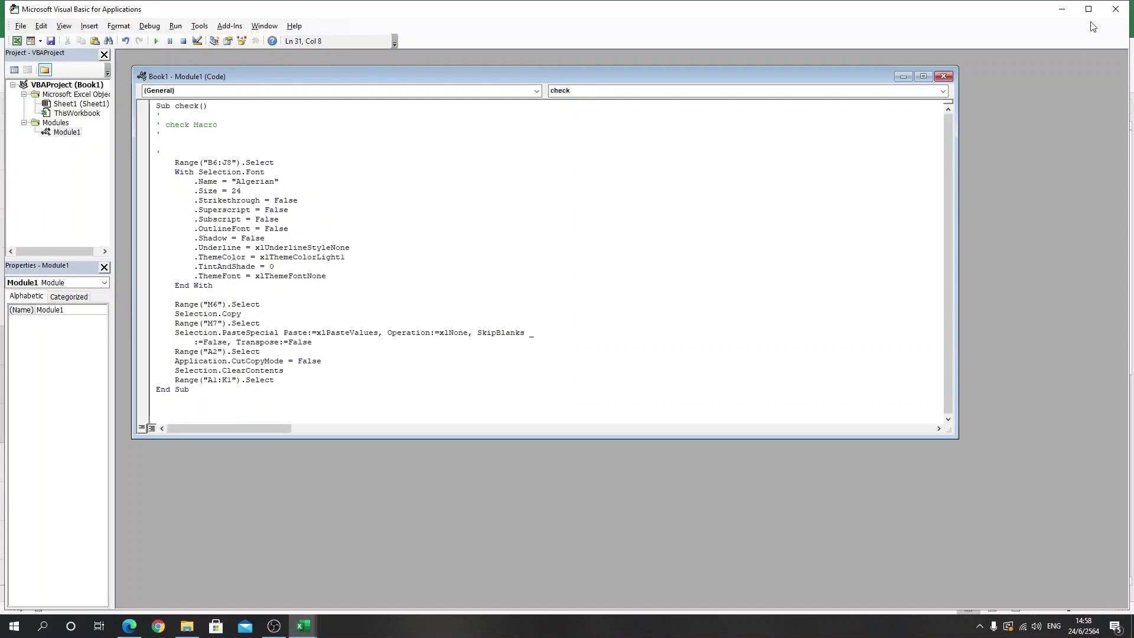
Back in the workbook, set MINIMUM to 5 and MAXIMUM to 20, then start recording a macro.
click(1115, 9)
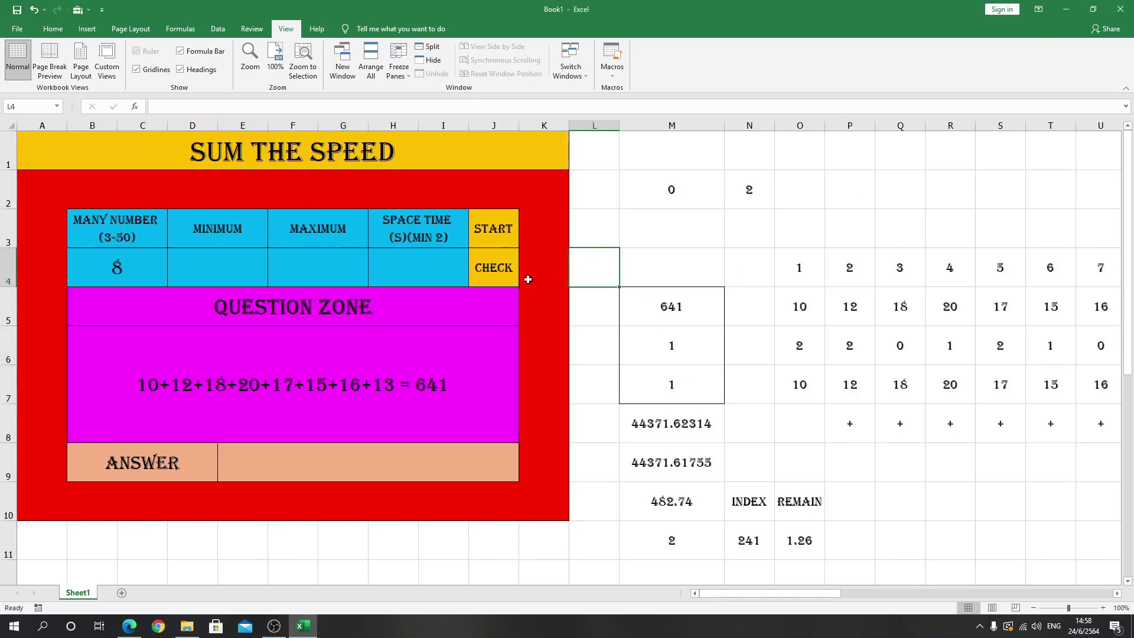
click(495, 234)
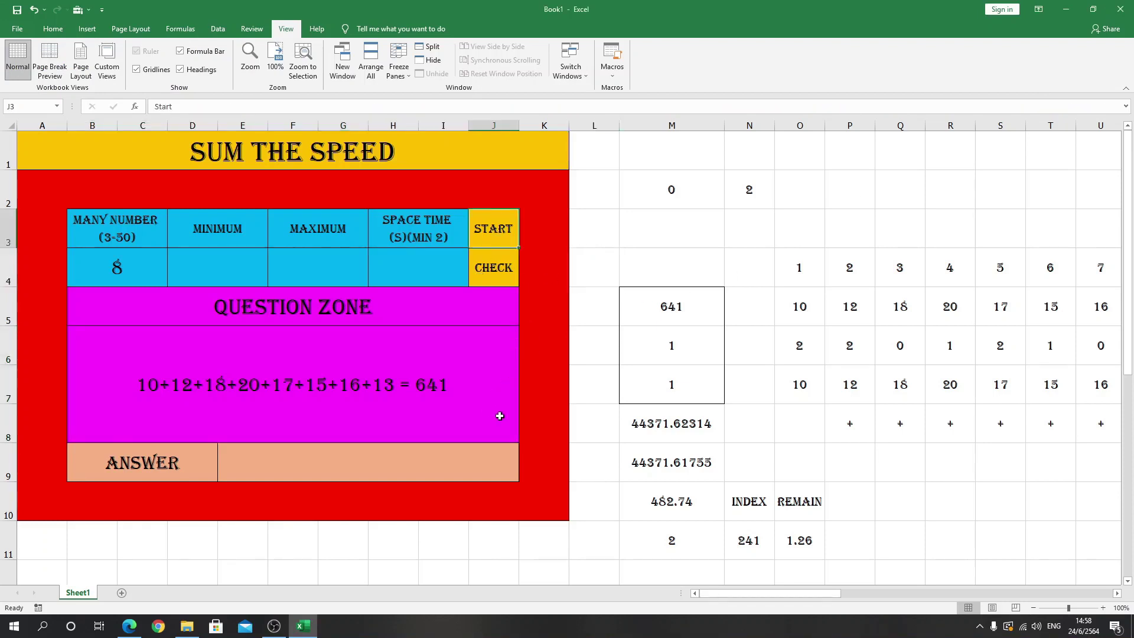
click(233, 269)
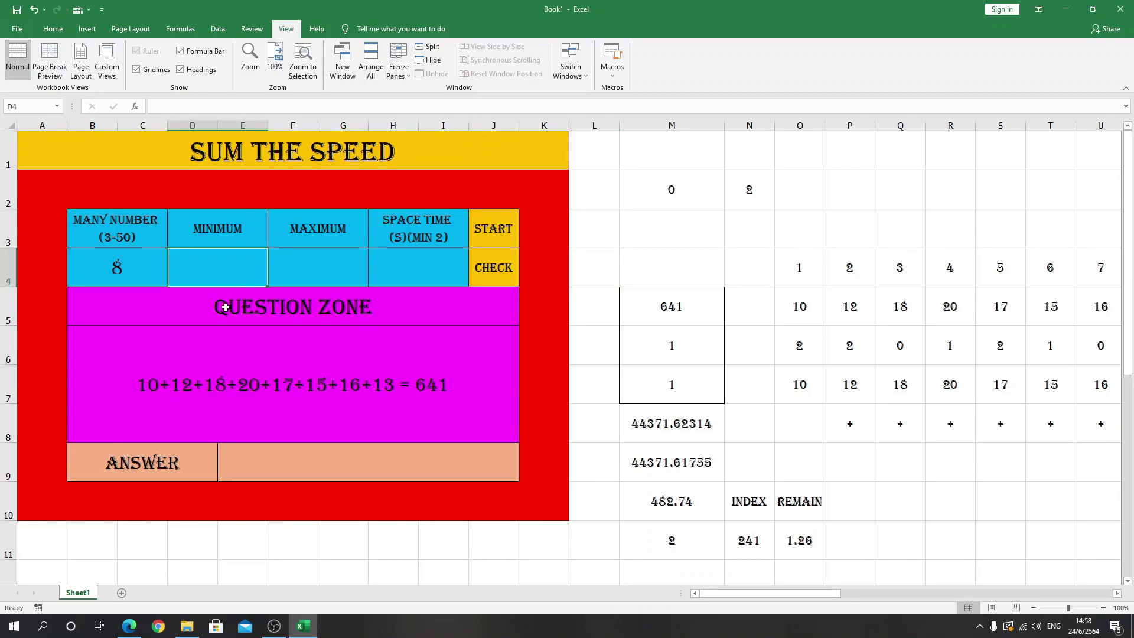
text(5)
click(298, 267)
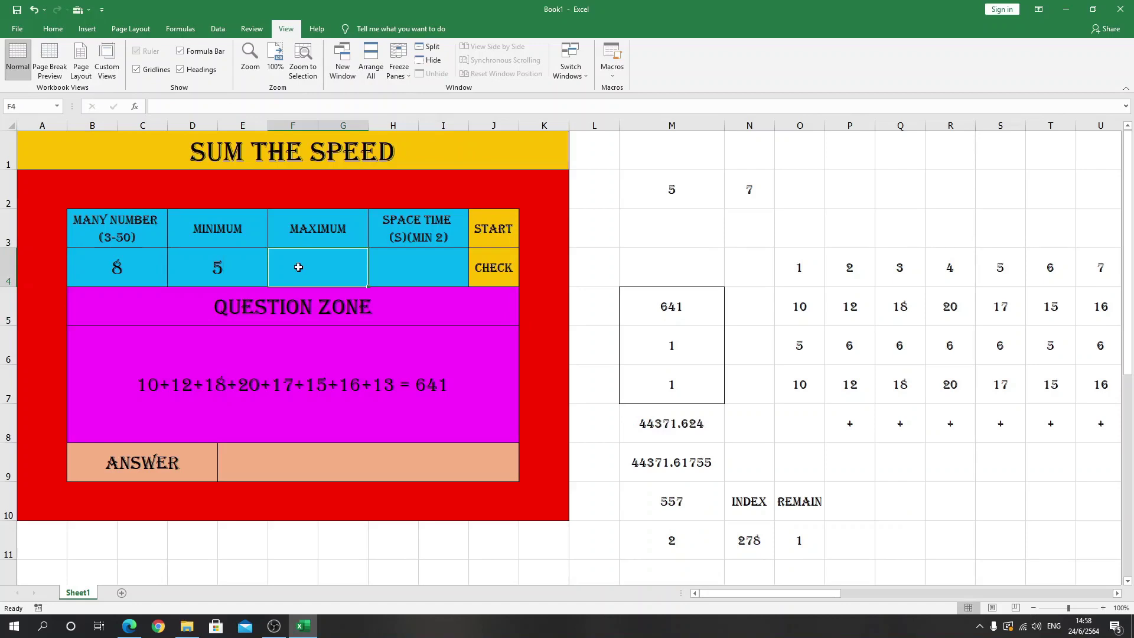
text(20)
key(Return)
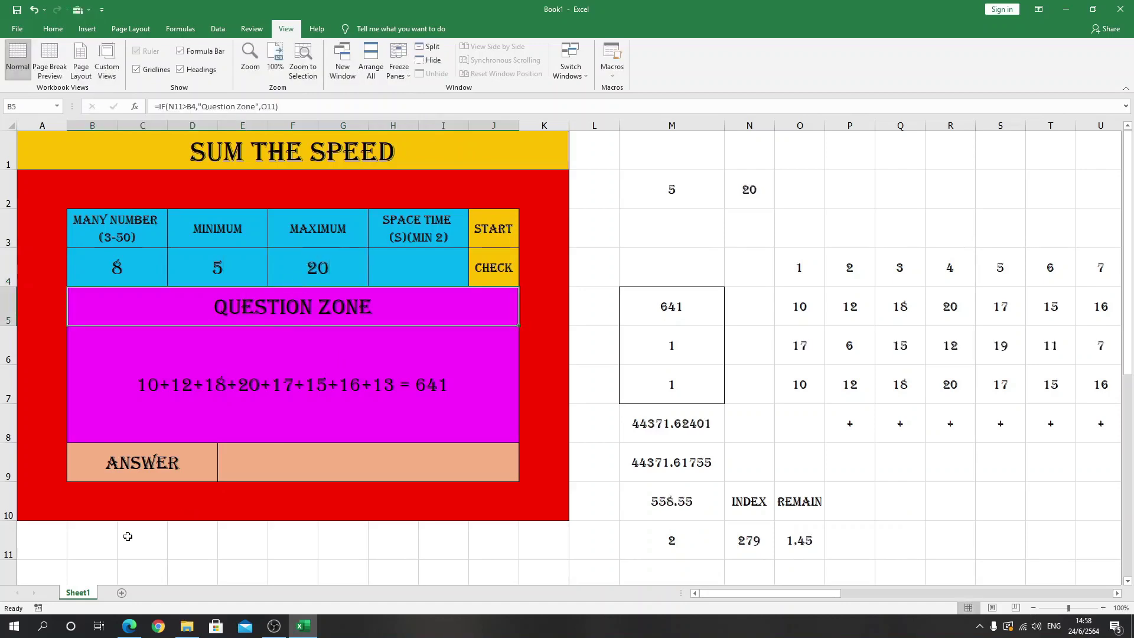
click(74, 160)
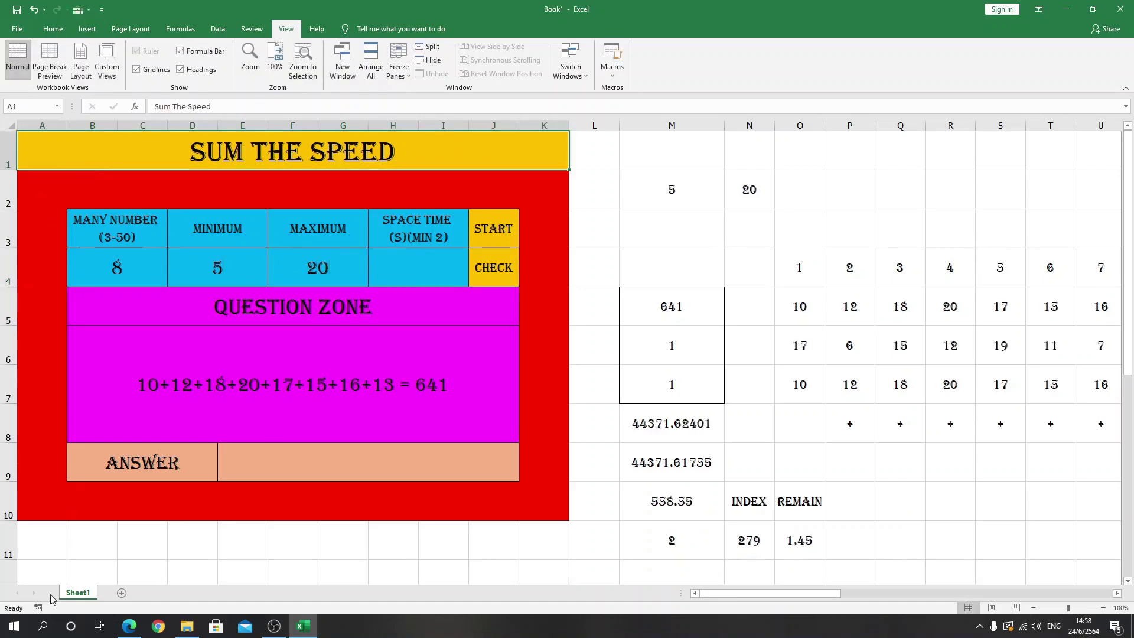
click(38, 607)
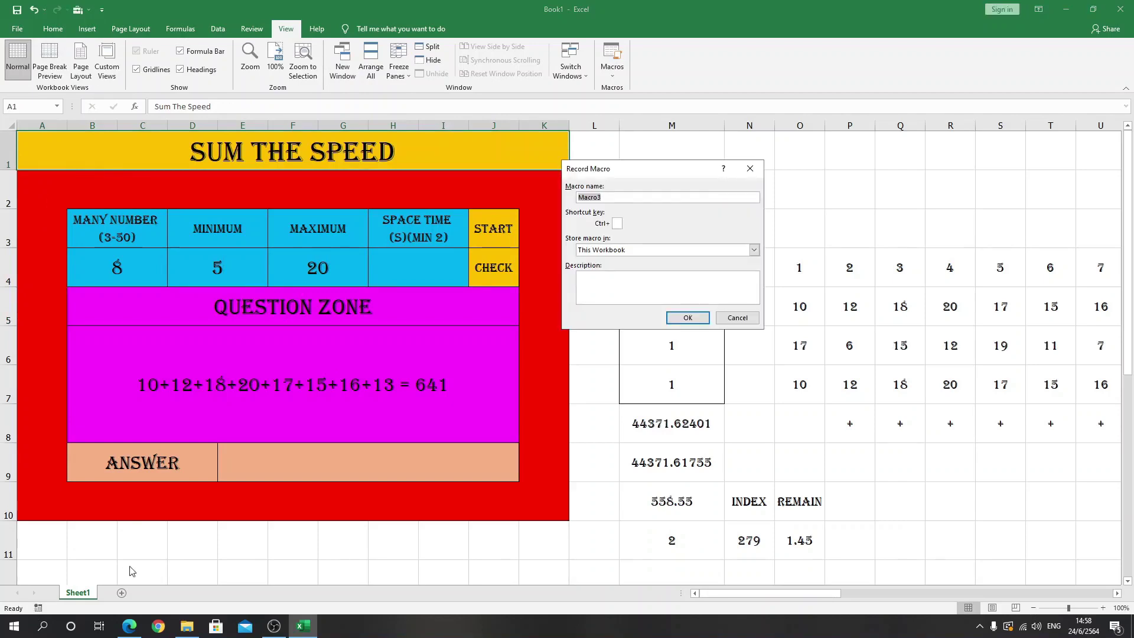
Begin recording the startround macro and clear helper cell M7.
text(s)
text(und)
click(687, 317)
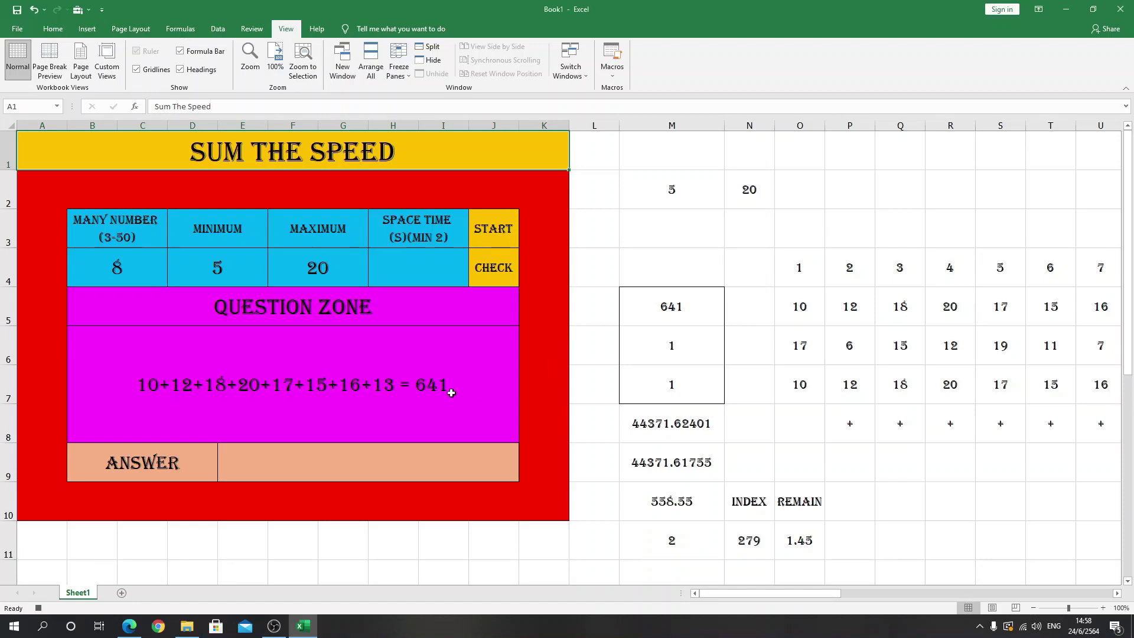
click(437, 465)
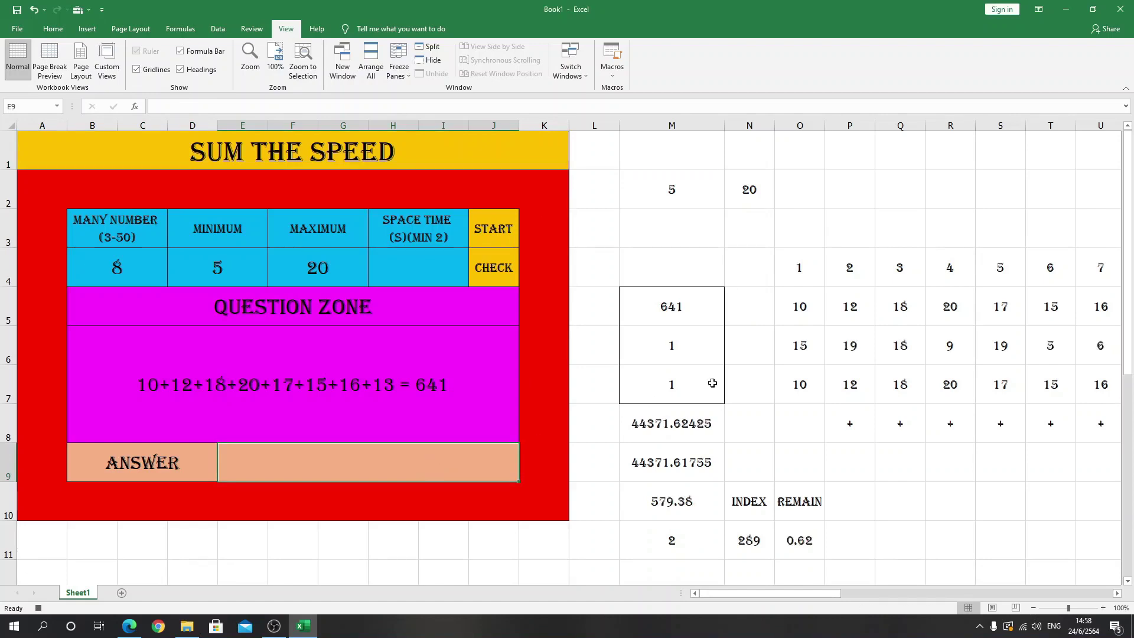
click(691, 389)
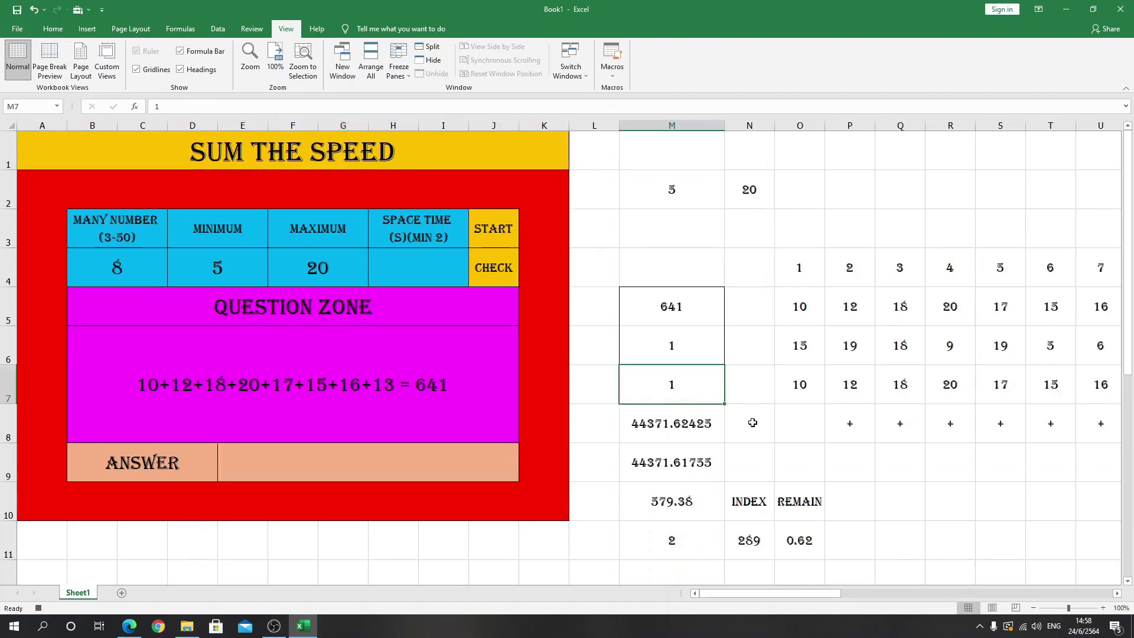
key(Delete)
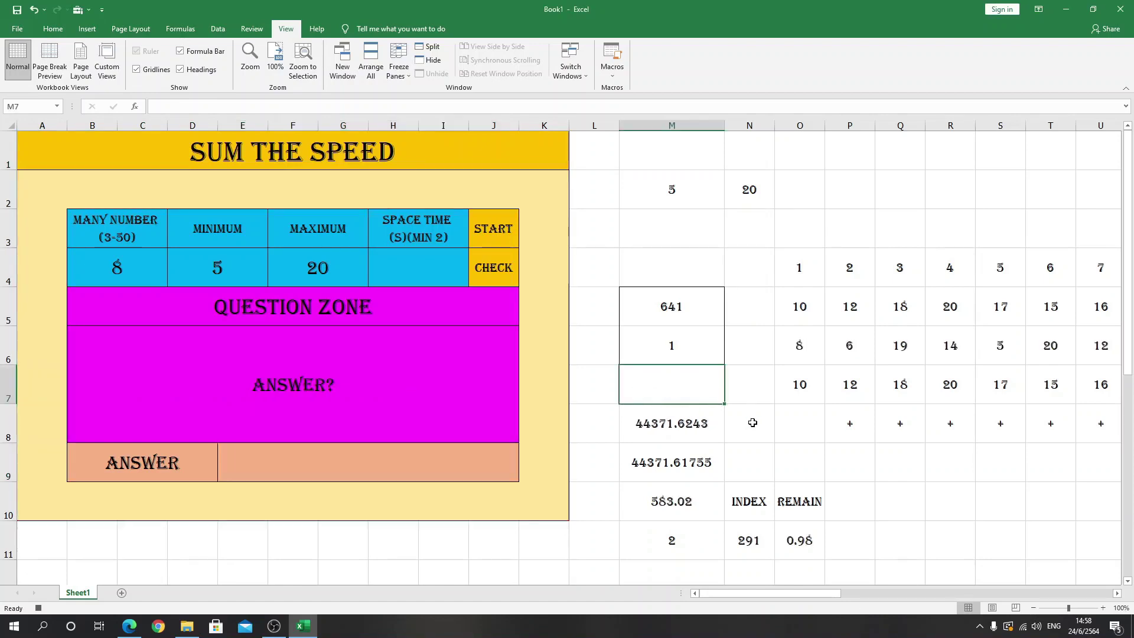
Set the question cell B6 to font size 60.
click(354, 405)
click(65, 30)
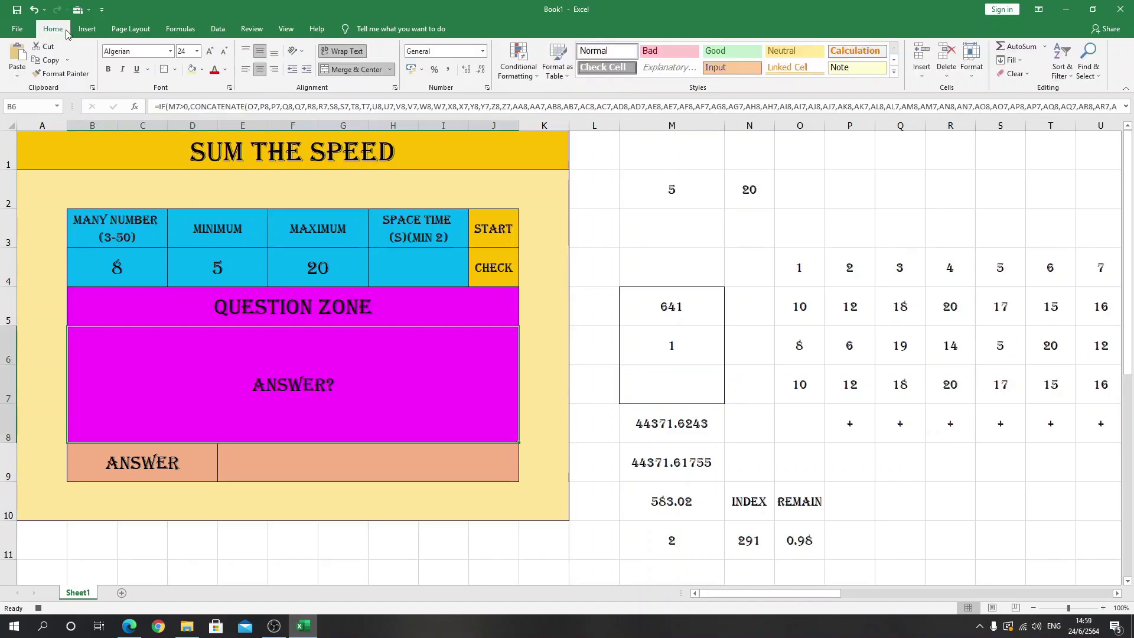
click(187, 51)
text(60)
key(Return)
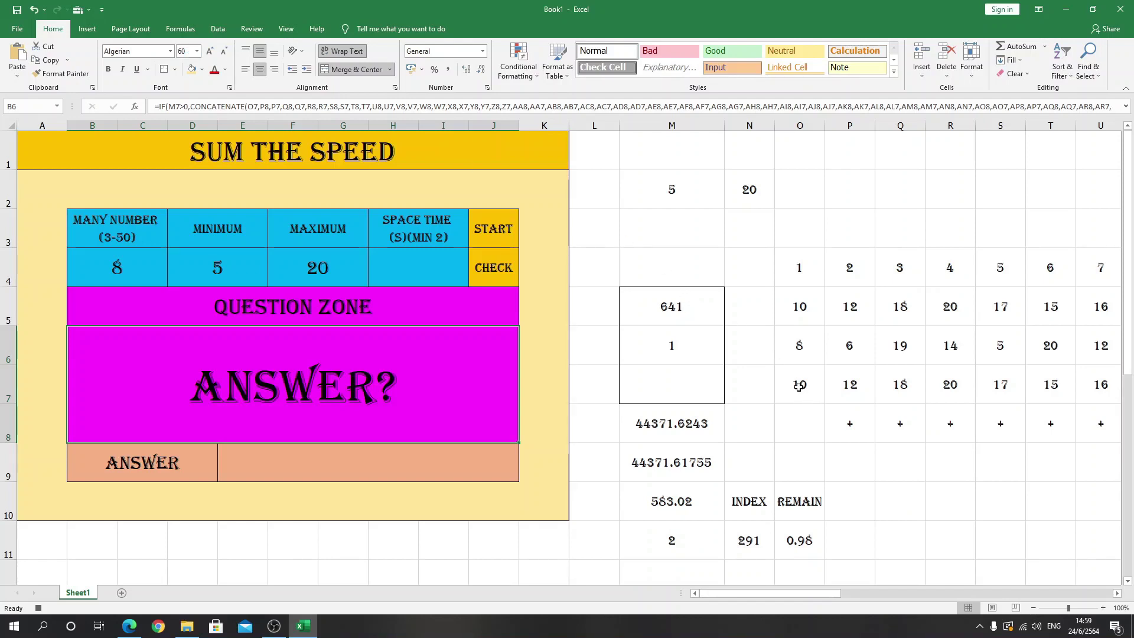
Copy row 6's random numbers from O6 and paste them as values into O5, then select A1.
drag(798, 348, 1131, 334)
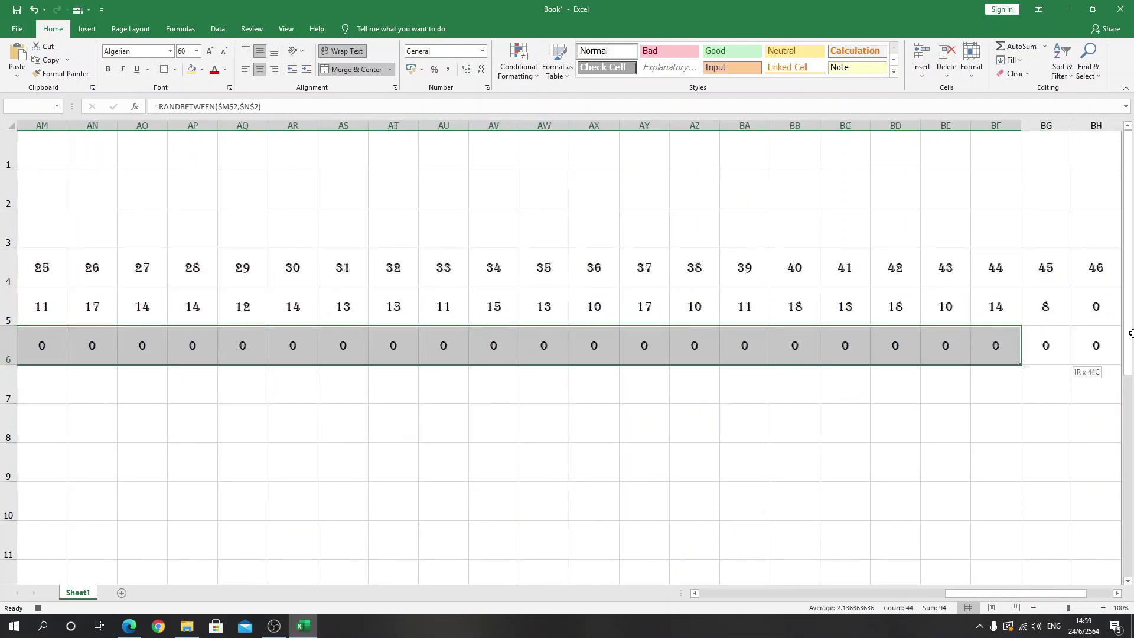
drag(1131, 333, 1064, 342)
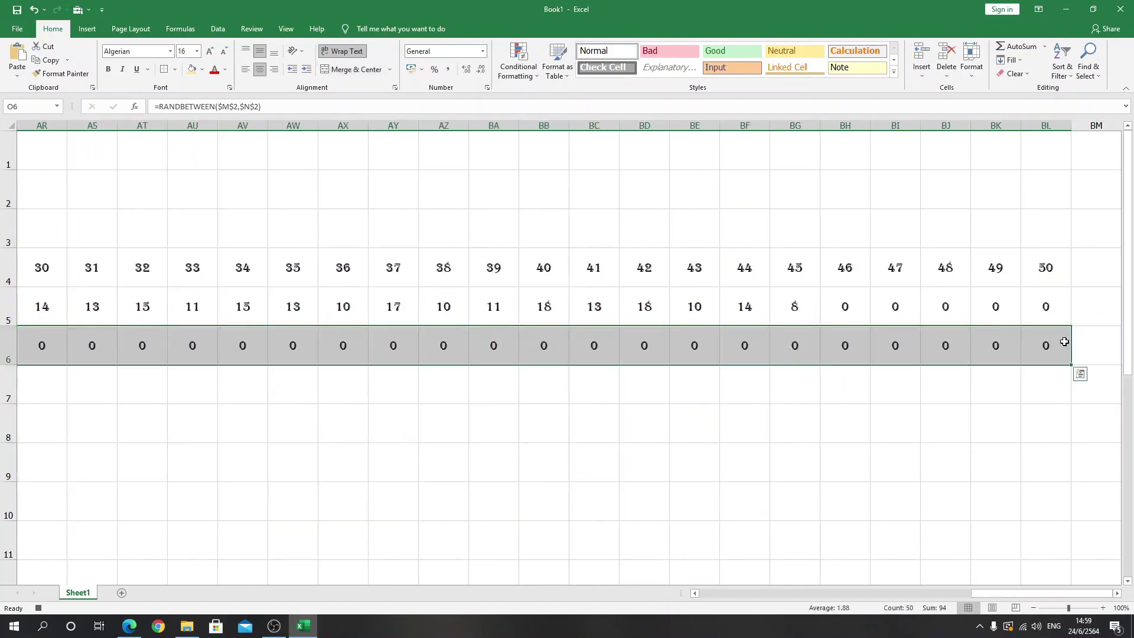
key(ctrl+c)
drag(1045, 594, 773, 593)
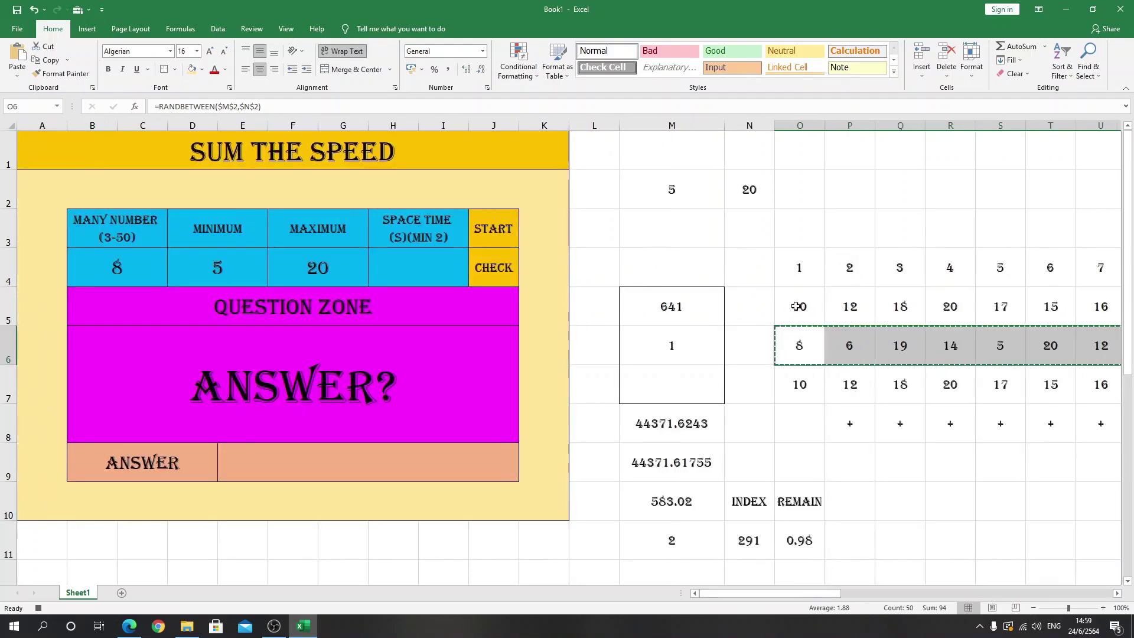
right_click(795, 304)
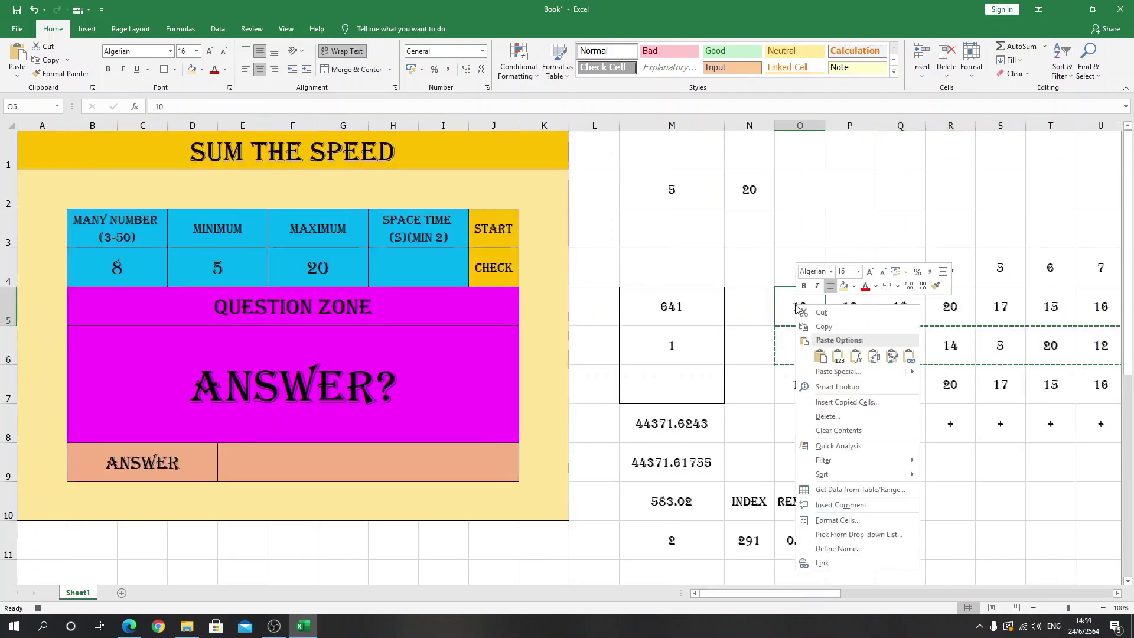
click(836, 357)
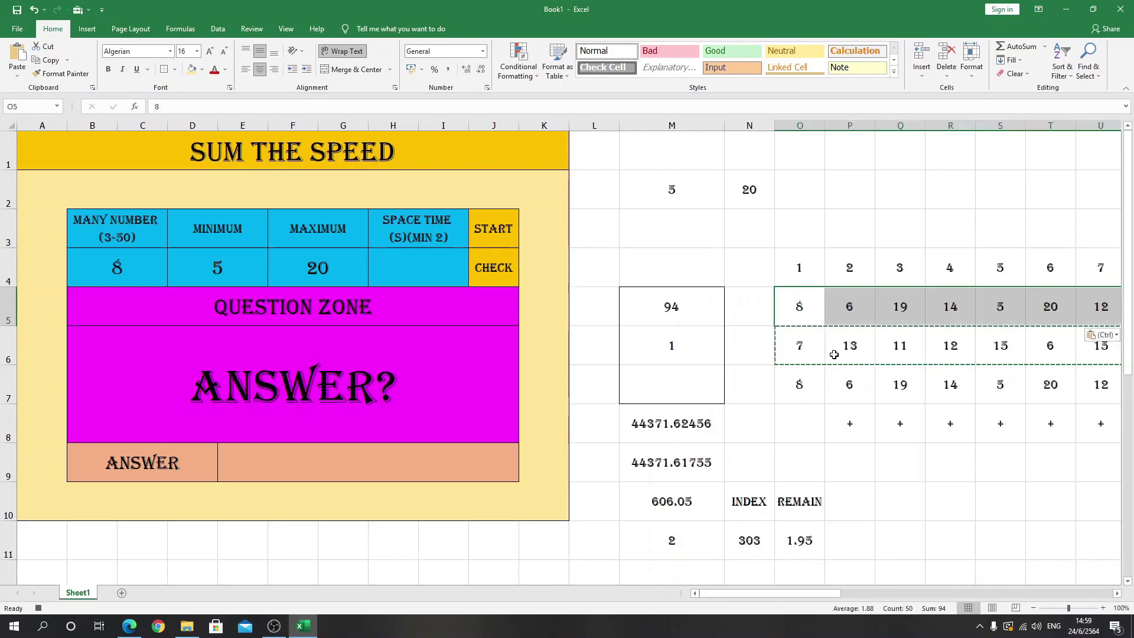
click(46, 190)
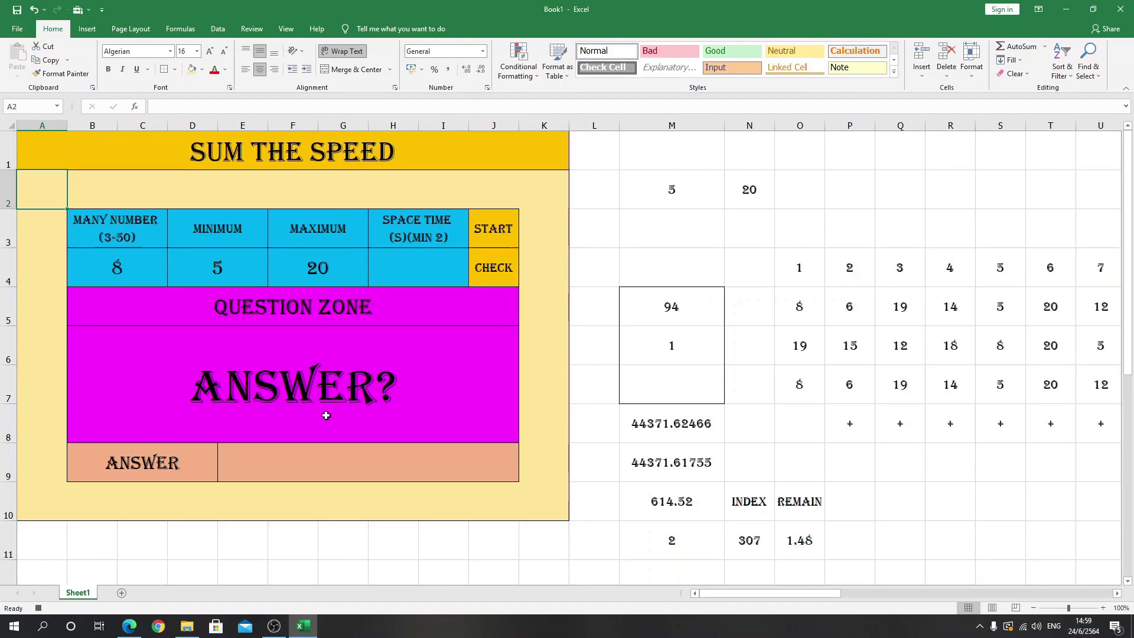
key(Up)
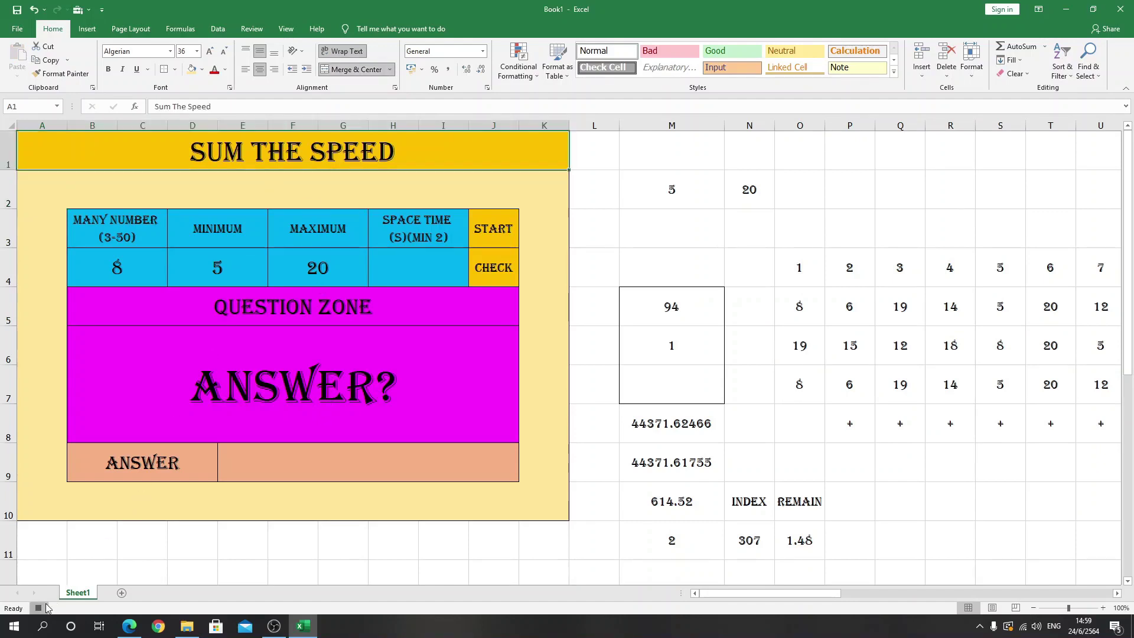
Enter =IF(B6="answer?",1,0) in helper cell M1.
click(709, 162)
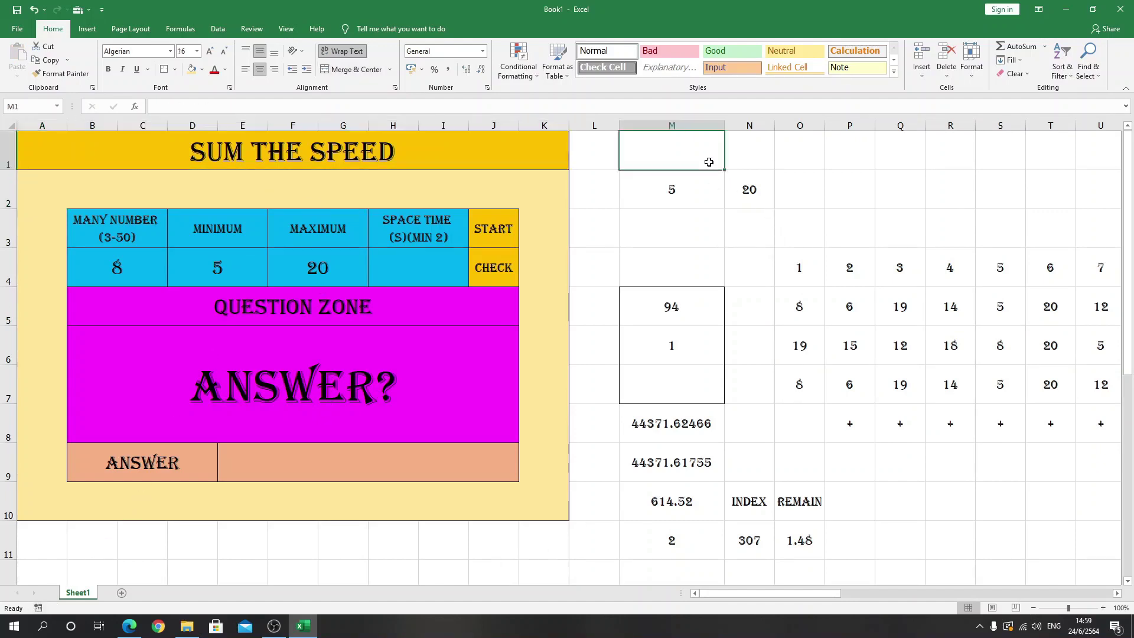
text(=if)
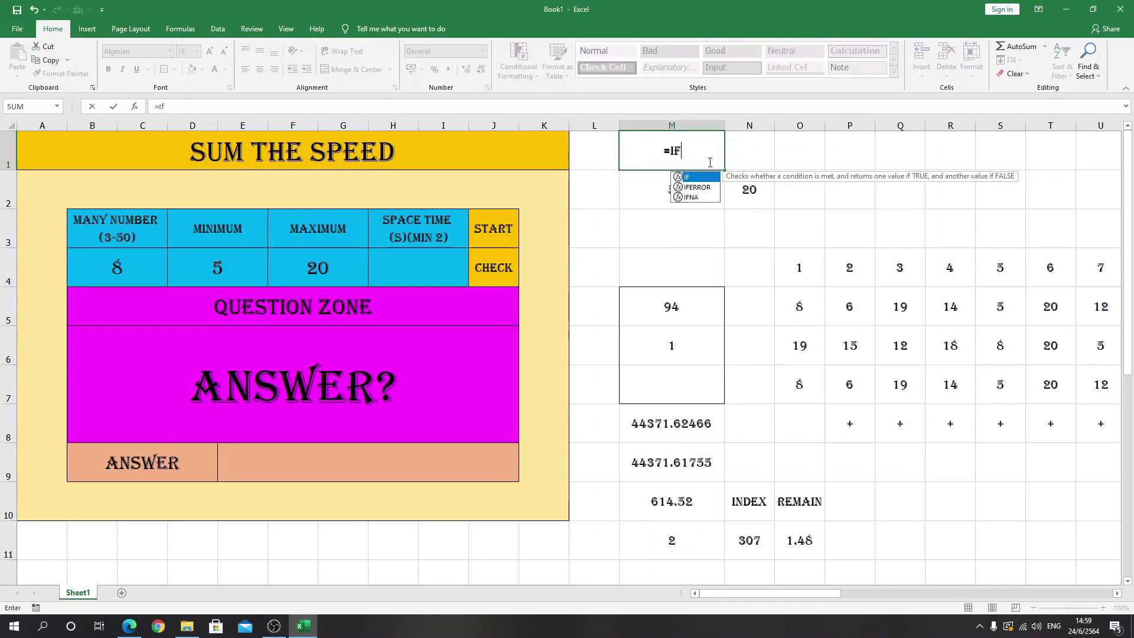
text(()
click(360, 381)
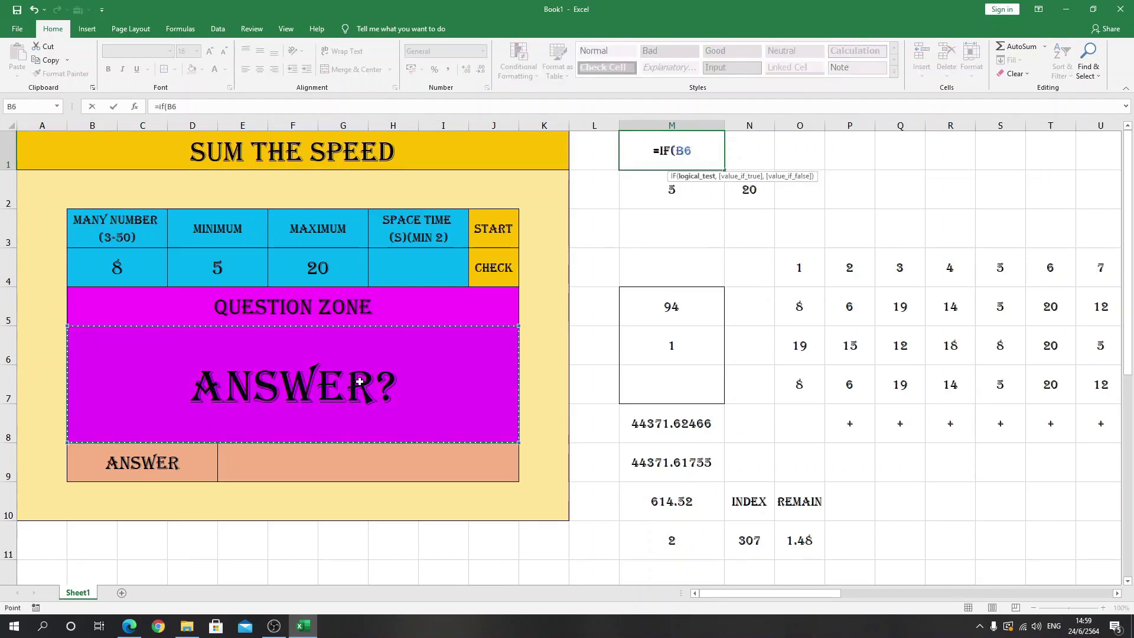
text(="A)
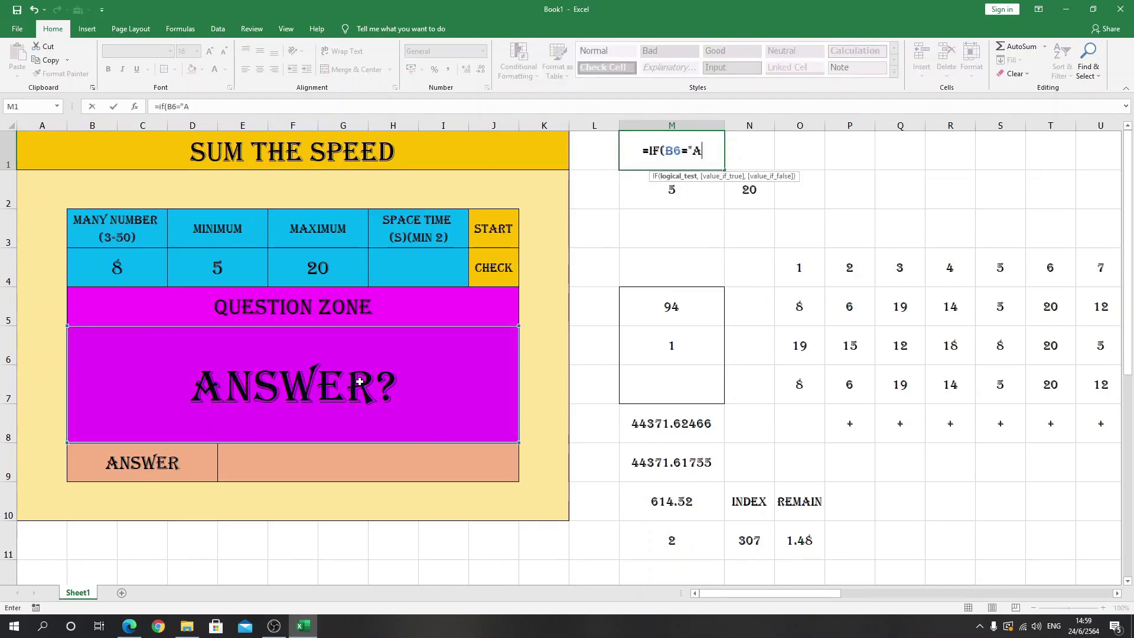
text(n)
key(BackSpace)
key(BackSpace)
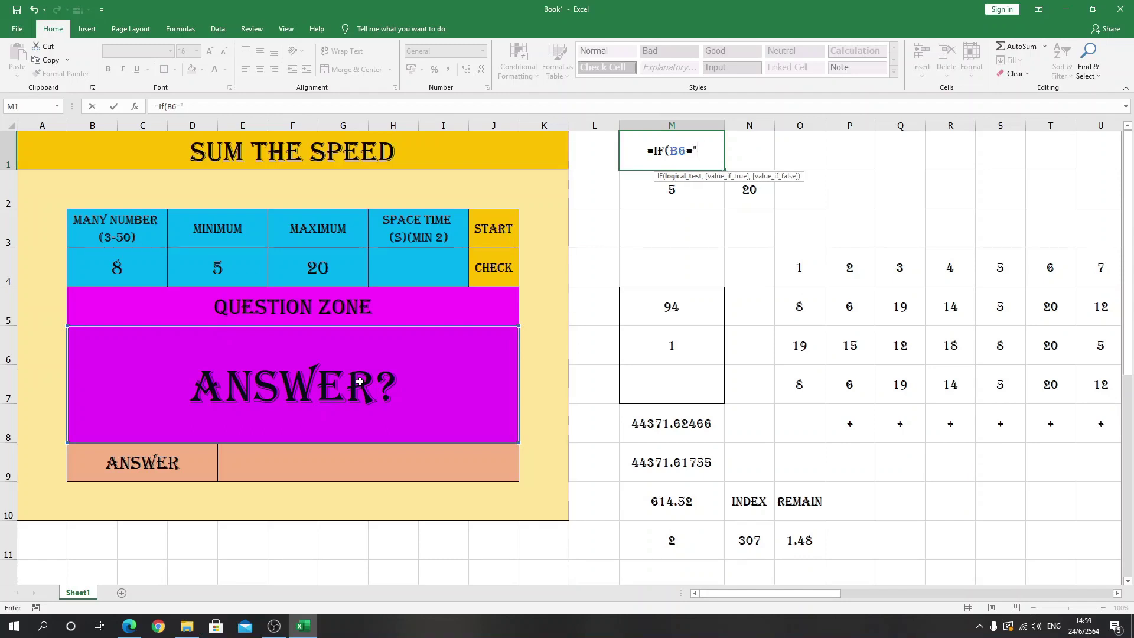
text(answer?)
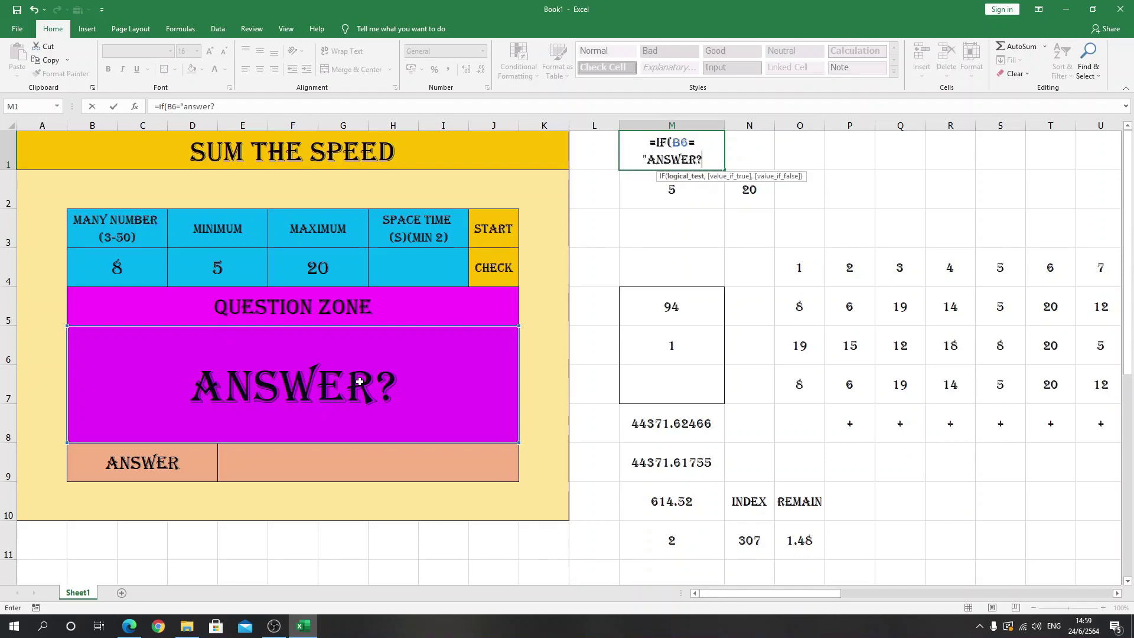
text(",)
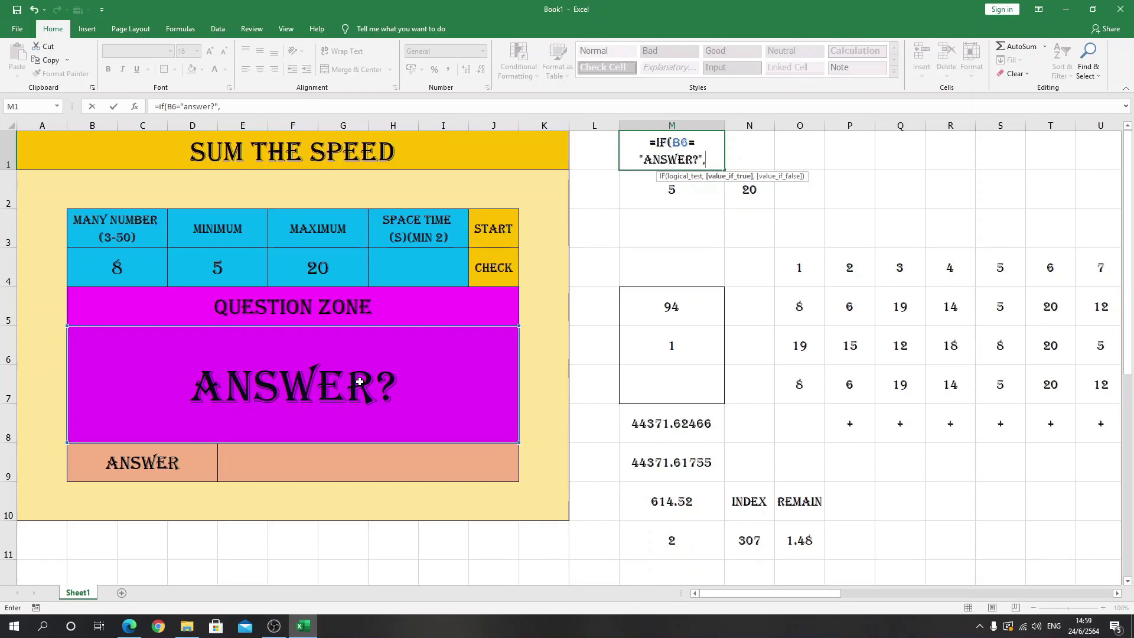
text(1,0)
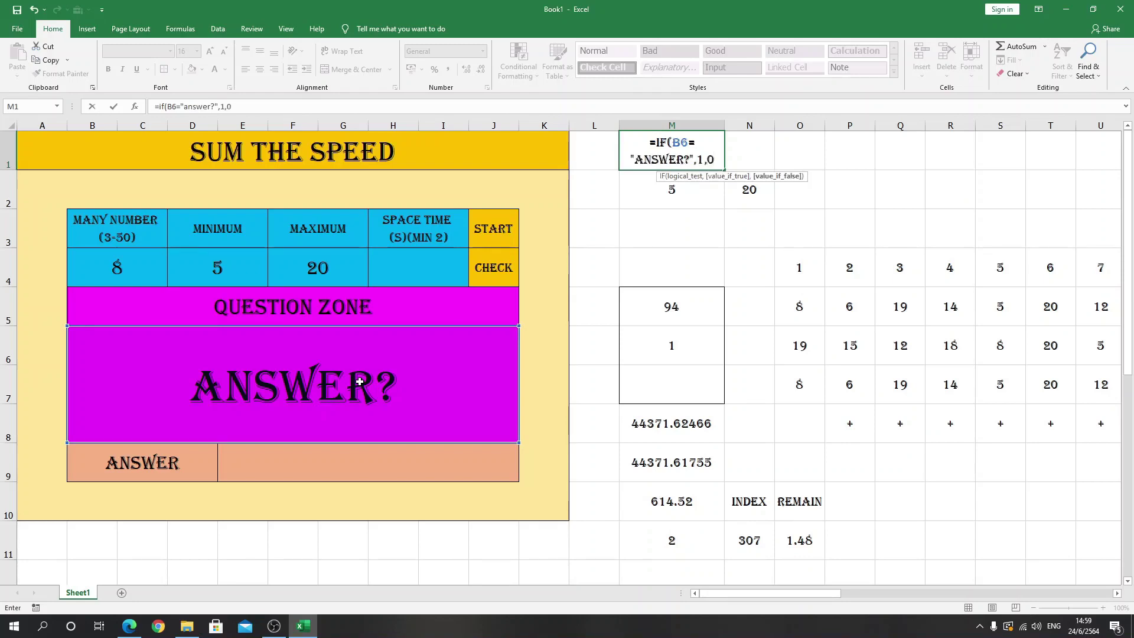
text())
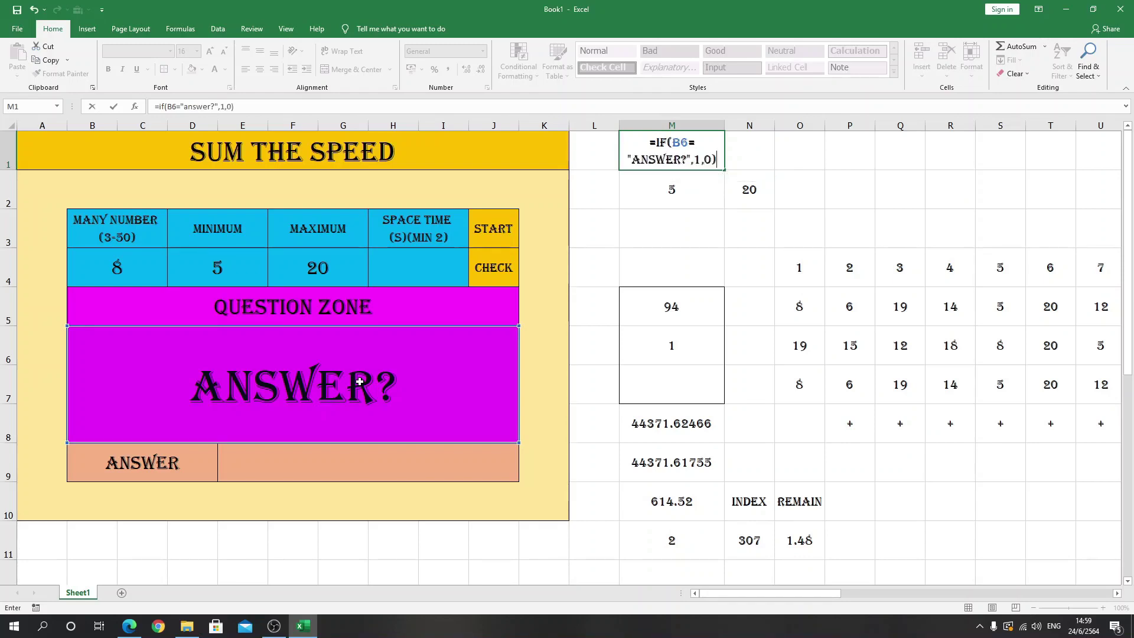
key(Return)
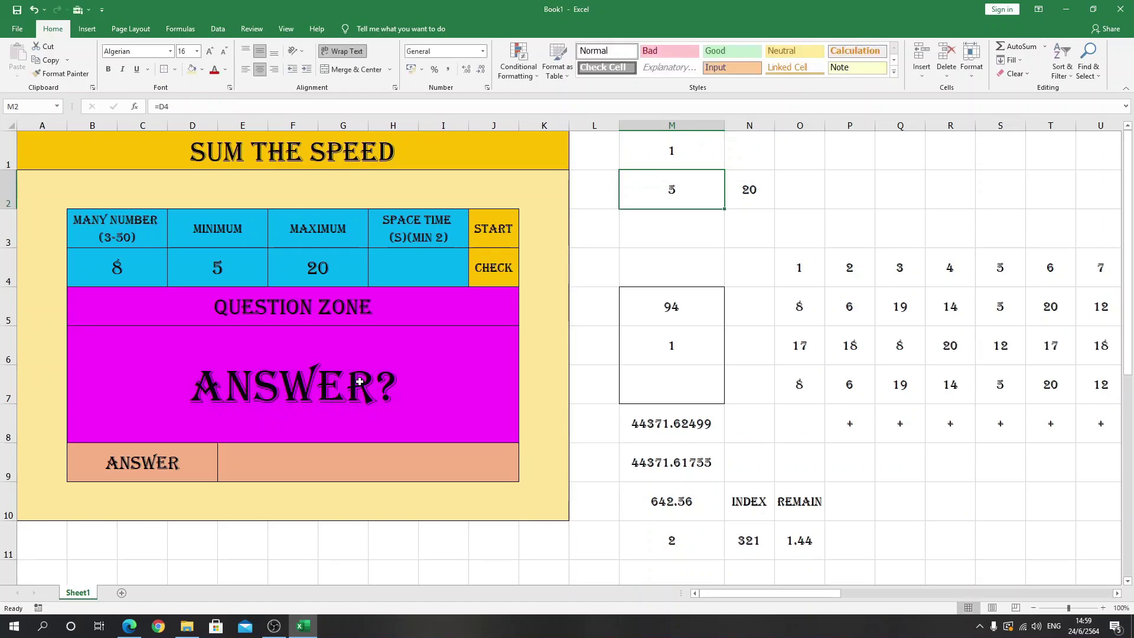
click(286, 28)
Open the startround macro's code and delete its ScrollColumn lines.
click(608, 79)
click(622, 98)
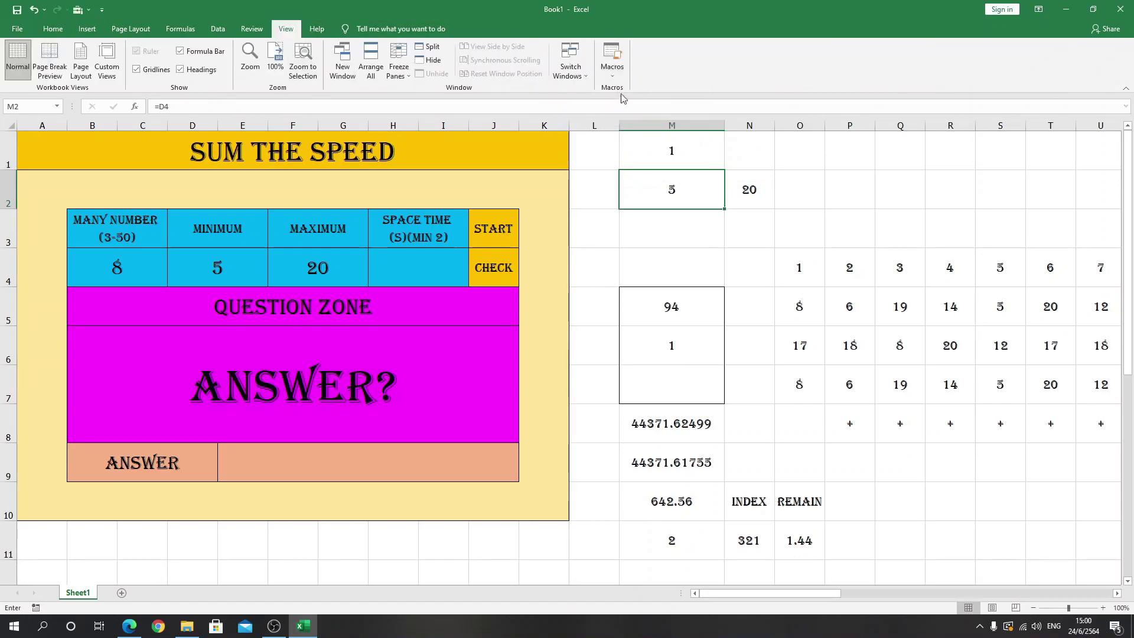
click(630, 194)
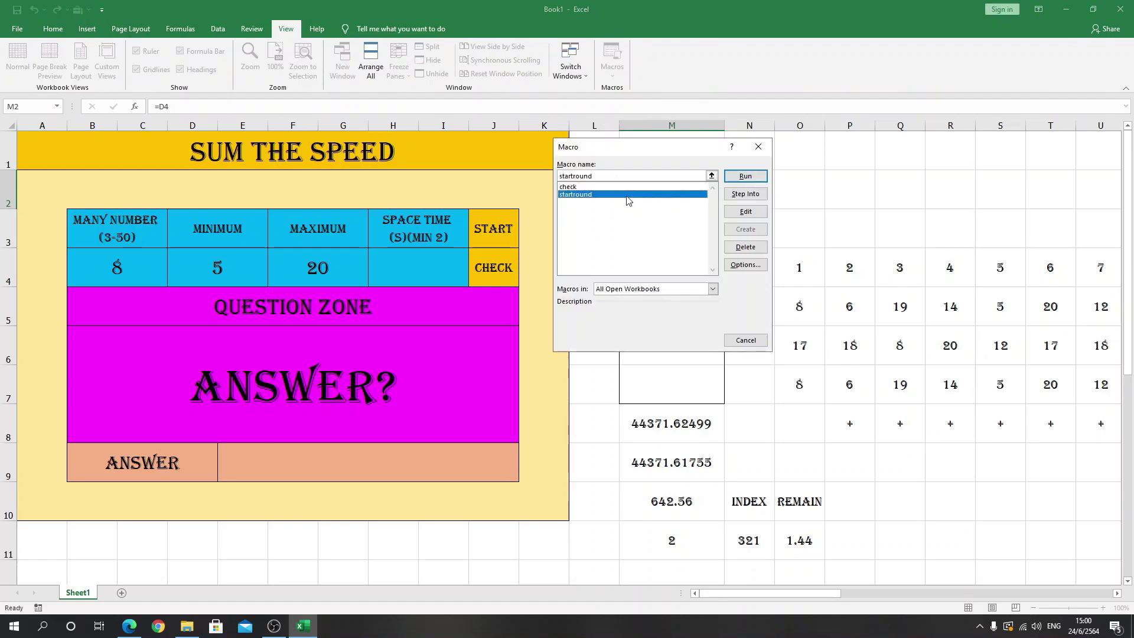
click(745, 212)
scroll(354, 380, down, 4)
scroll(172, 198, down, 2)
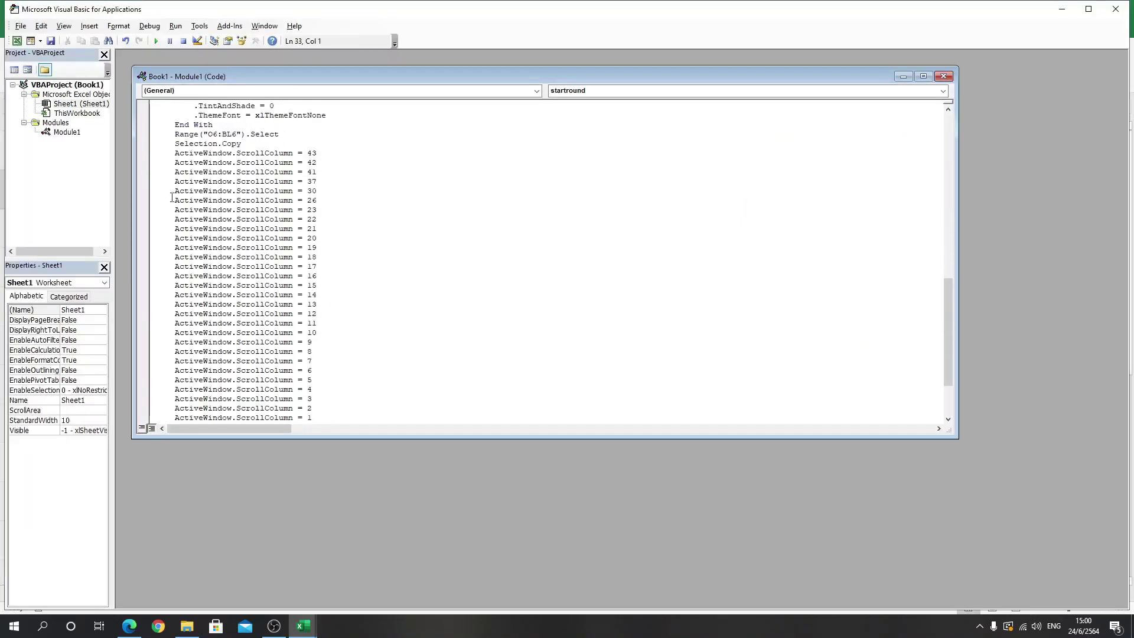
click(175, 154)
scroll(325, 258, down, 3)
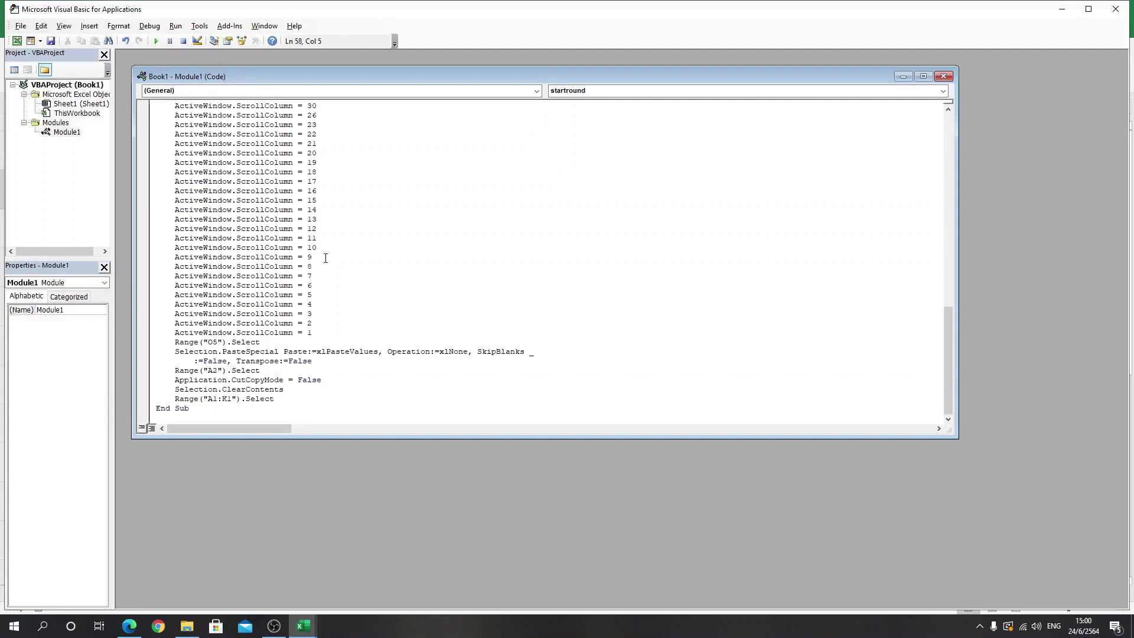
shift+click(321, 331)
key(Delete)
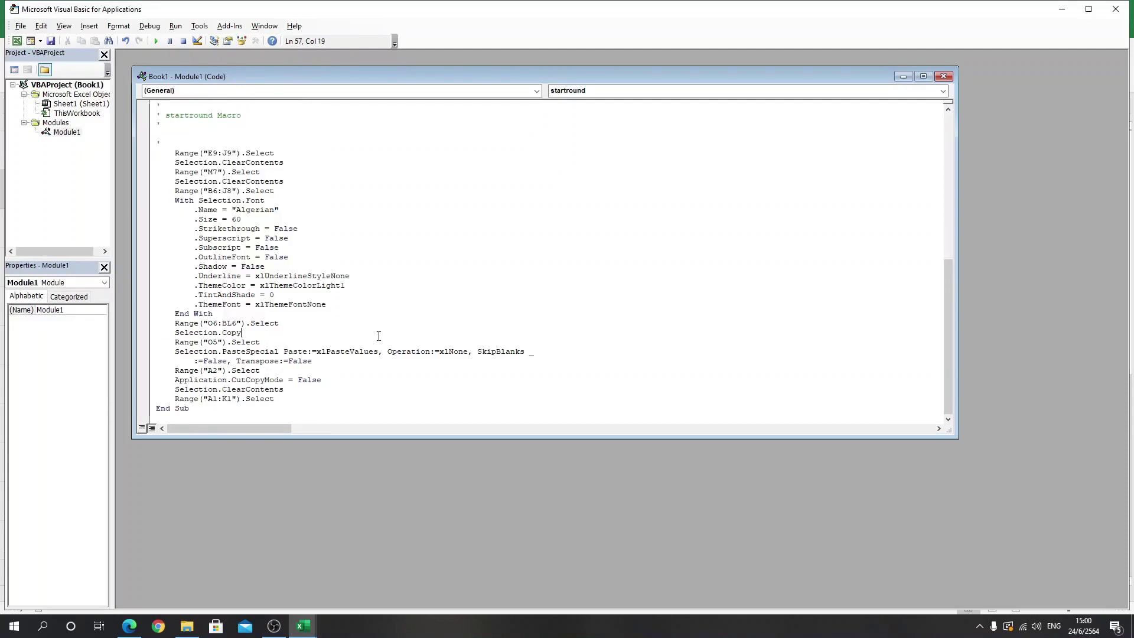
Resize the VBA editor window so it sits beside the worksheet.
scroll(379, 336, up, 5)
scroll(379, 337, down, 5)
double_click(615, 9)
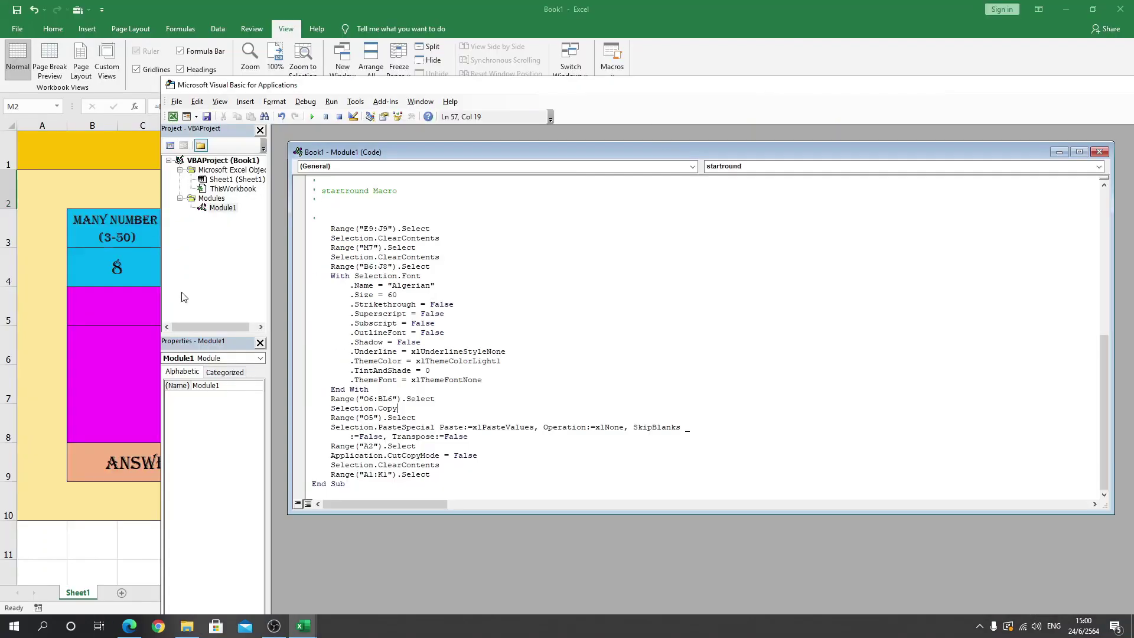
drag(161, 288, 612, 301)
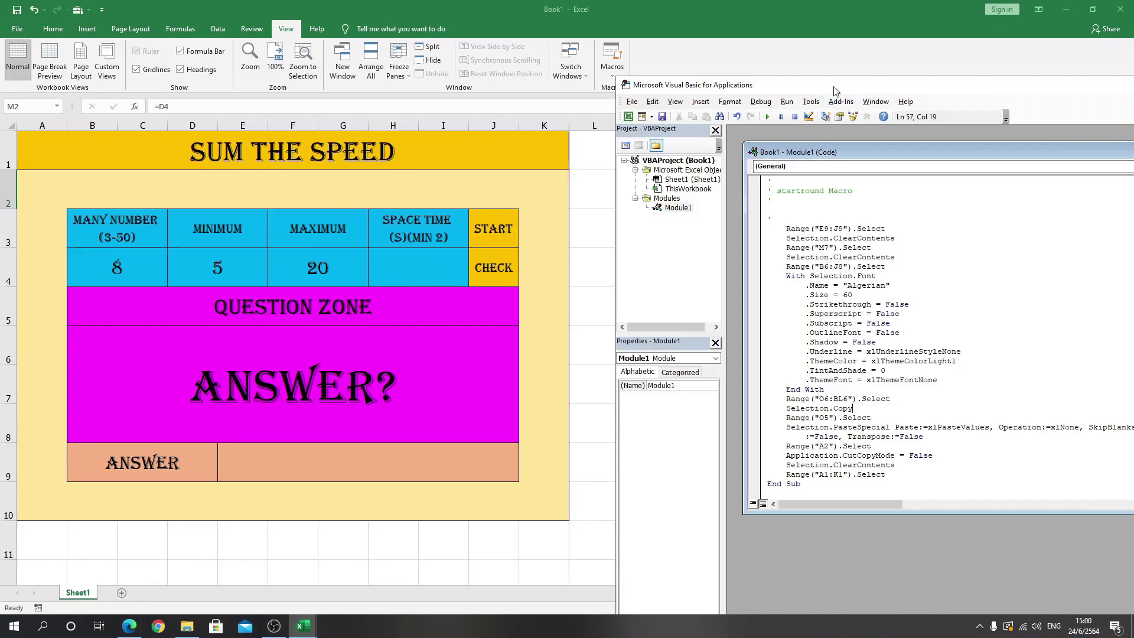
mouse_move(832, 87)
mouse_down()
mouse_move(719, 30)
mouse_move(710, 14)
mouse_up()
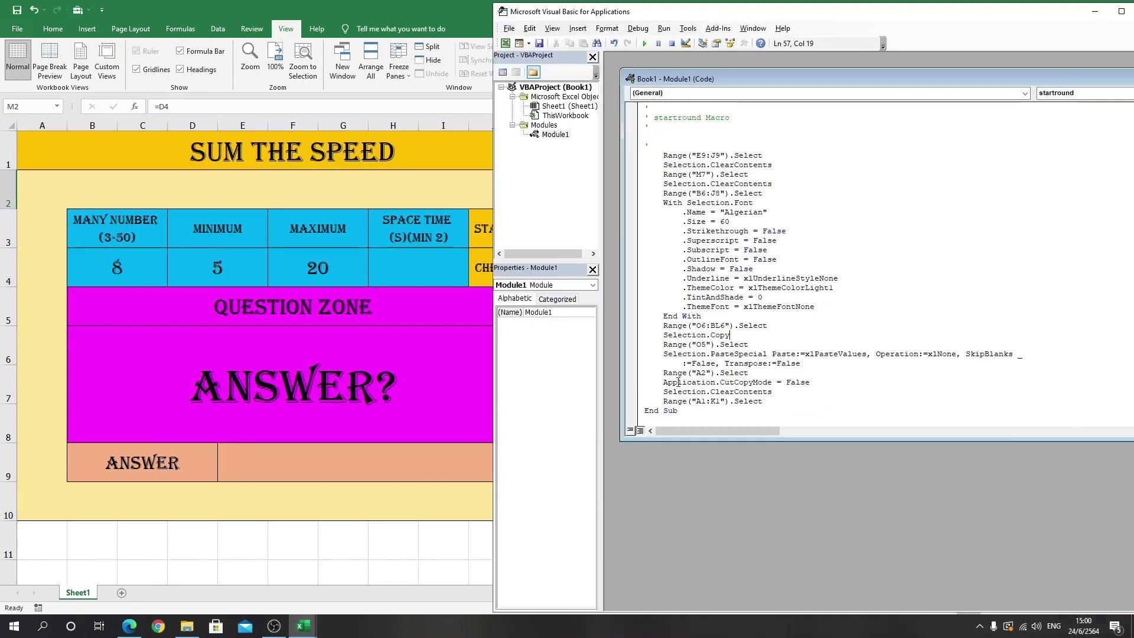
Add a 'Dim checkloop' line after the paste-values step, before Range("A2").Select.
click(818, 364)
key(Return)
text(Whi)
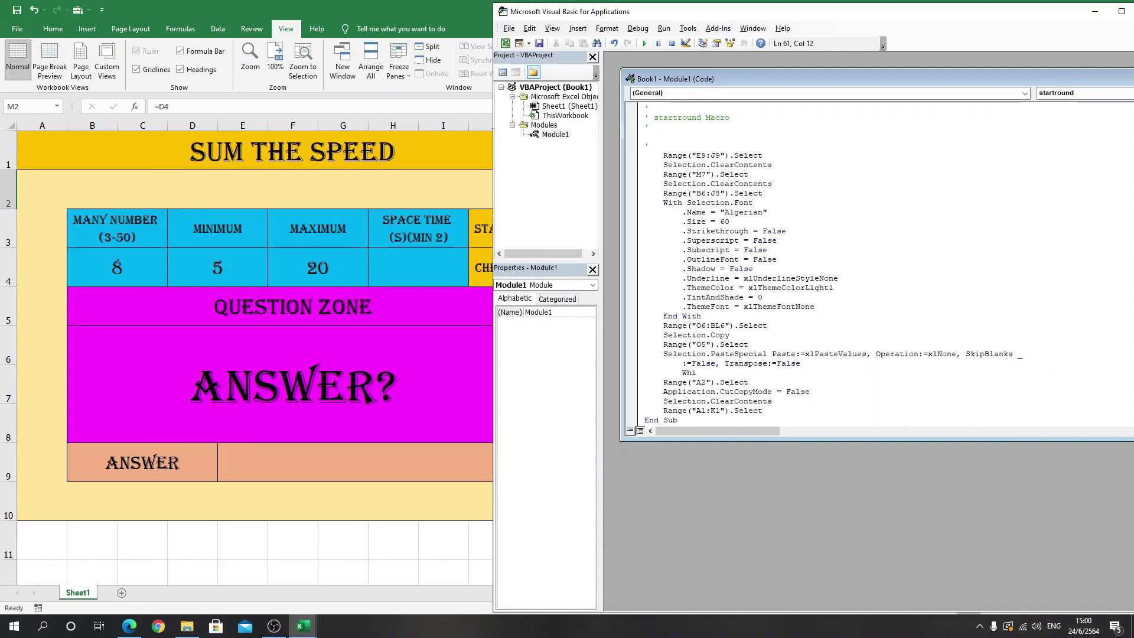
key(BackSpace)
key(BackSpace)
key(BackSpace)
key(Return)
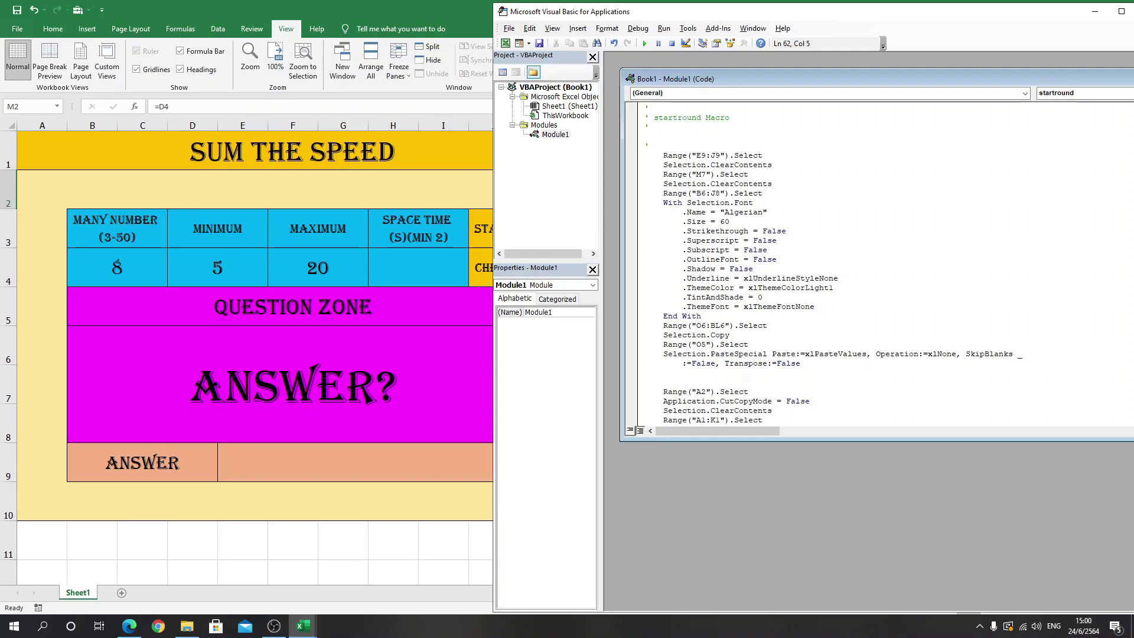
text(Dim )
text(checkloop)
Declare checkloop As Integer and assign it checkloop = Cells(1,13).Value.
scroll(868, 369, down, 1)
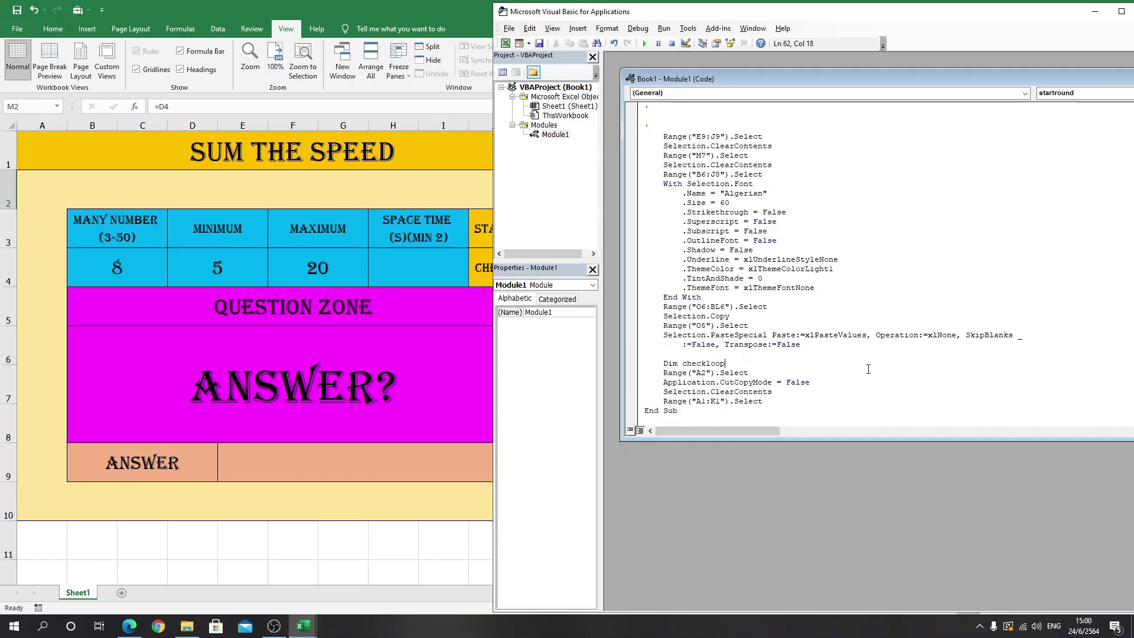
text( as )
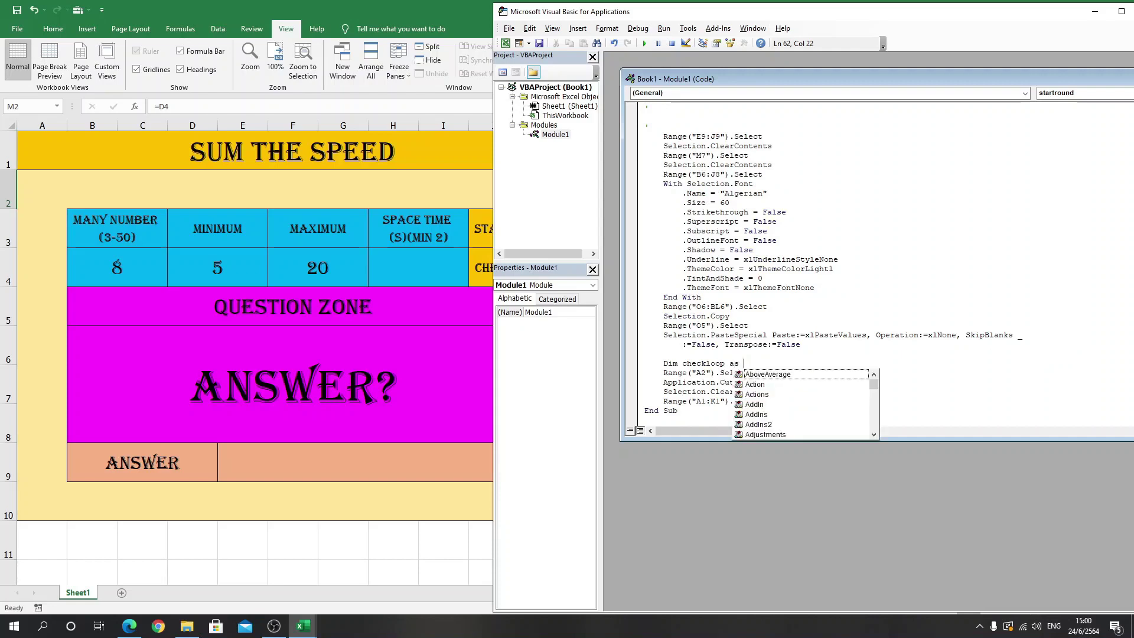
text(Integer)
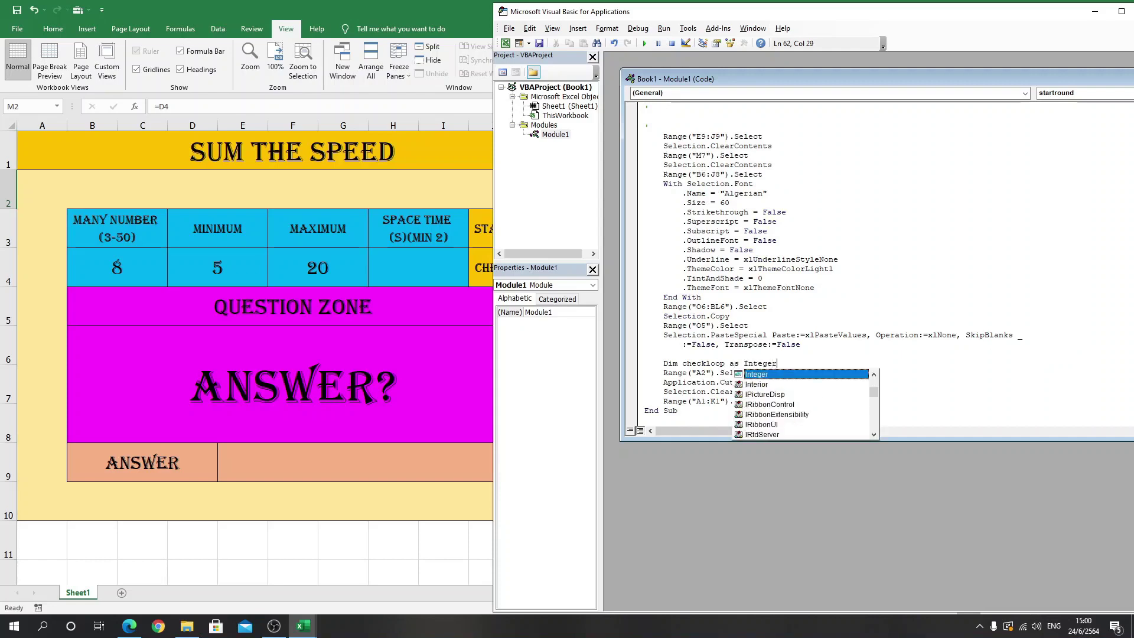
key(Return)
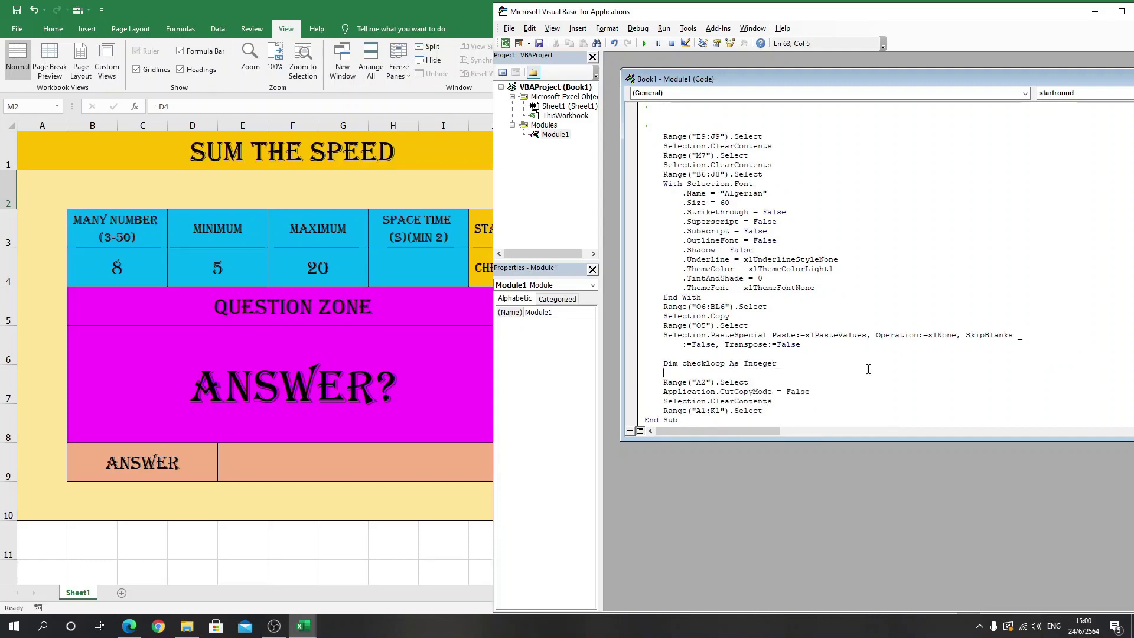
text(check)
text(loop = )
text(Ce)
text(lls)
text(()
key(alt+F11)
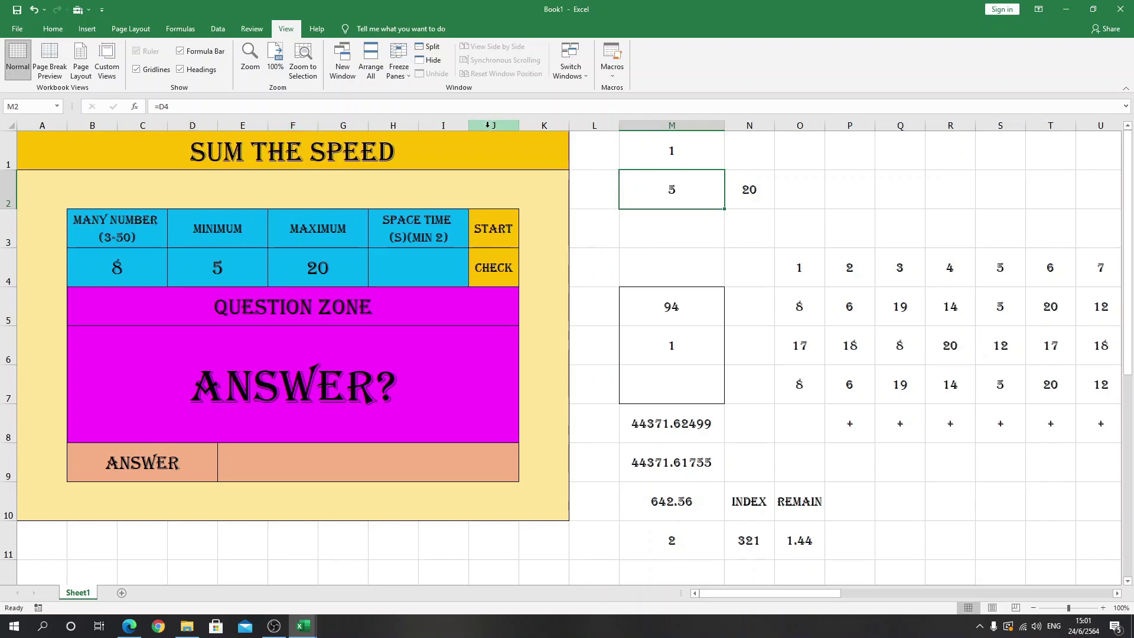
click(304, 626)
click(376, 587)
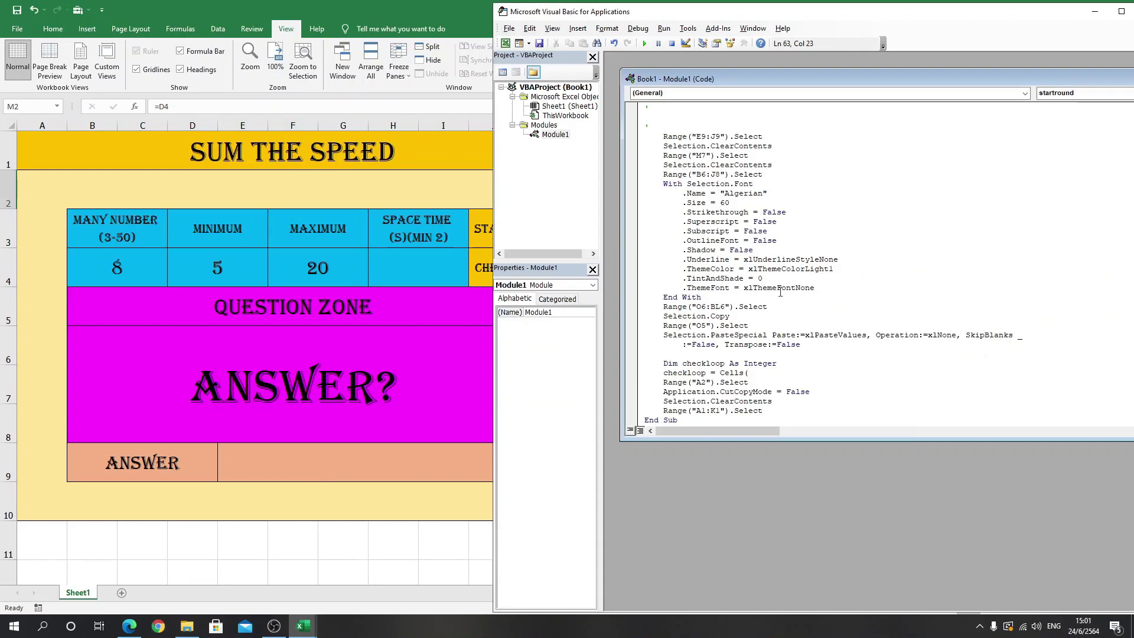
key(BackSpace)
text(()
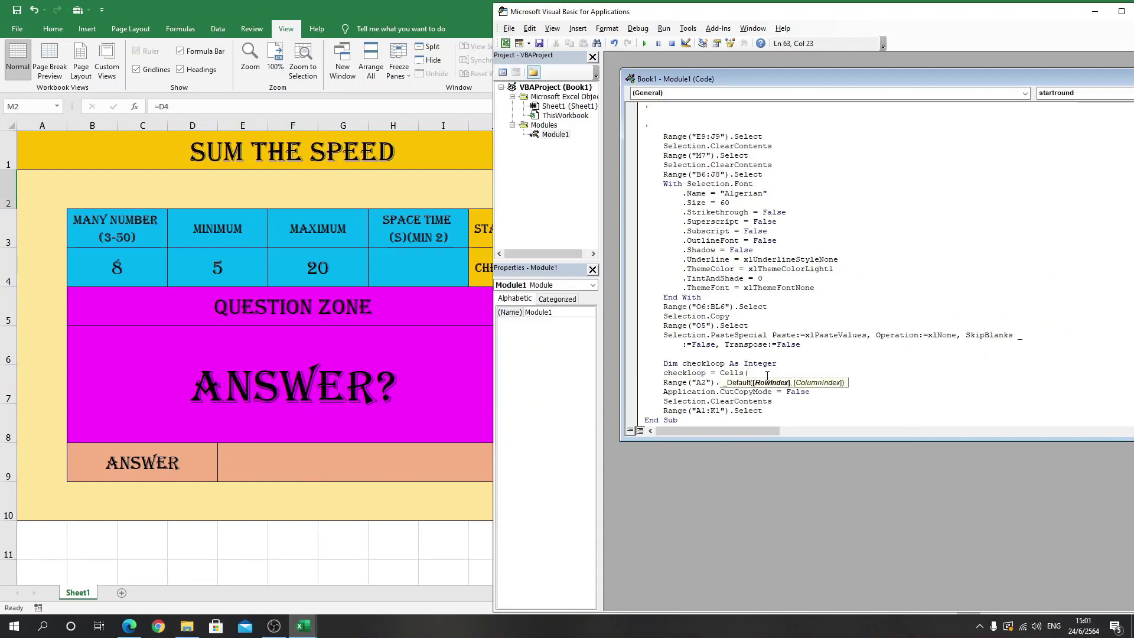
text(1,)
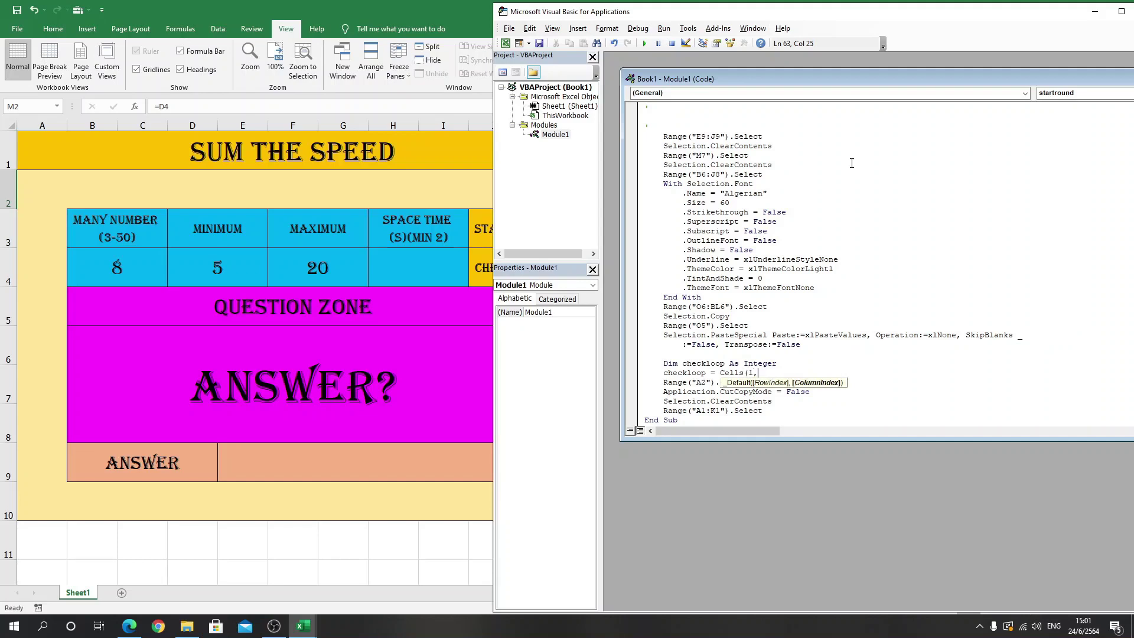
text(13))
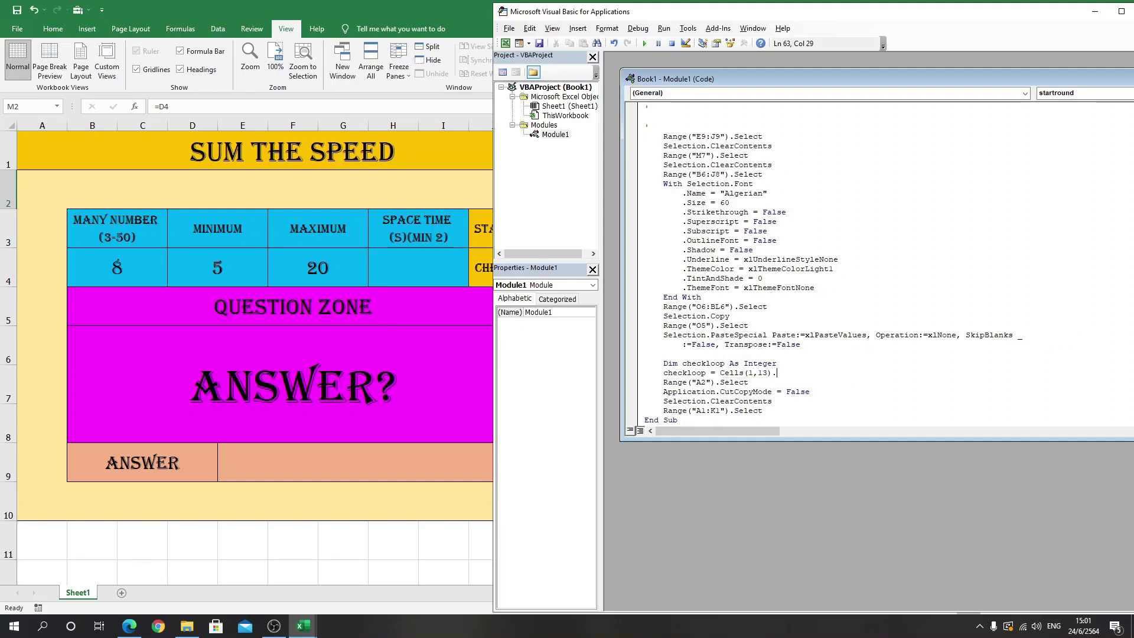
text(.value)
Add an empty While checkloop = 0 … Wend loop after the assignment.
key(Return)
text(Wh)
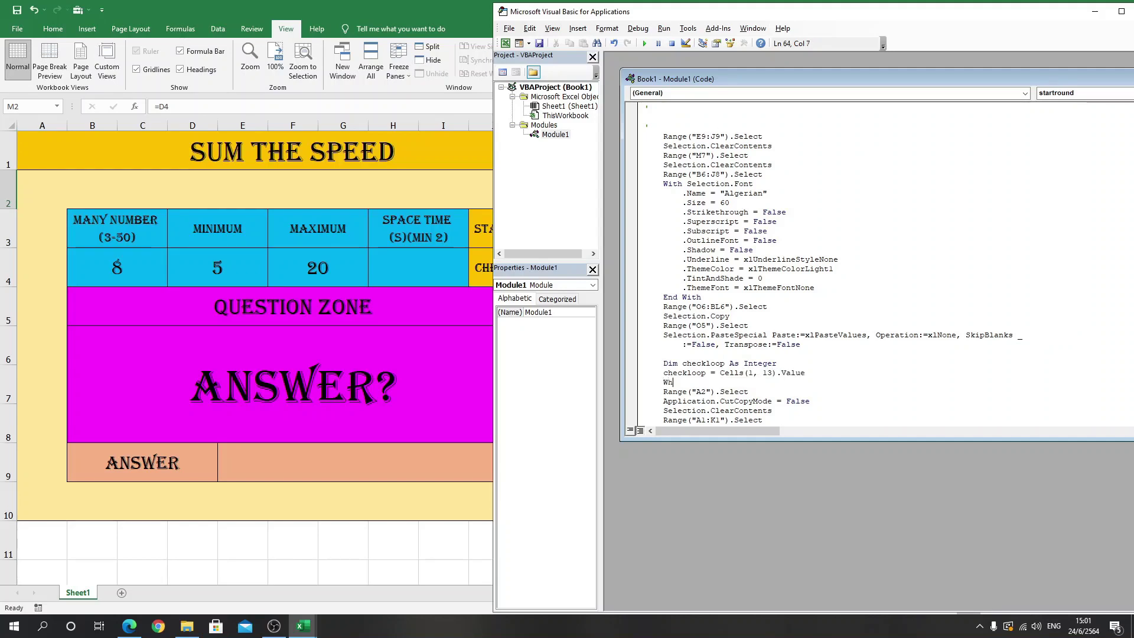
text(ile )
text(check)
text(loop = )
text(0)
scroll(878, 220, down, 1)
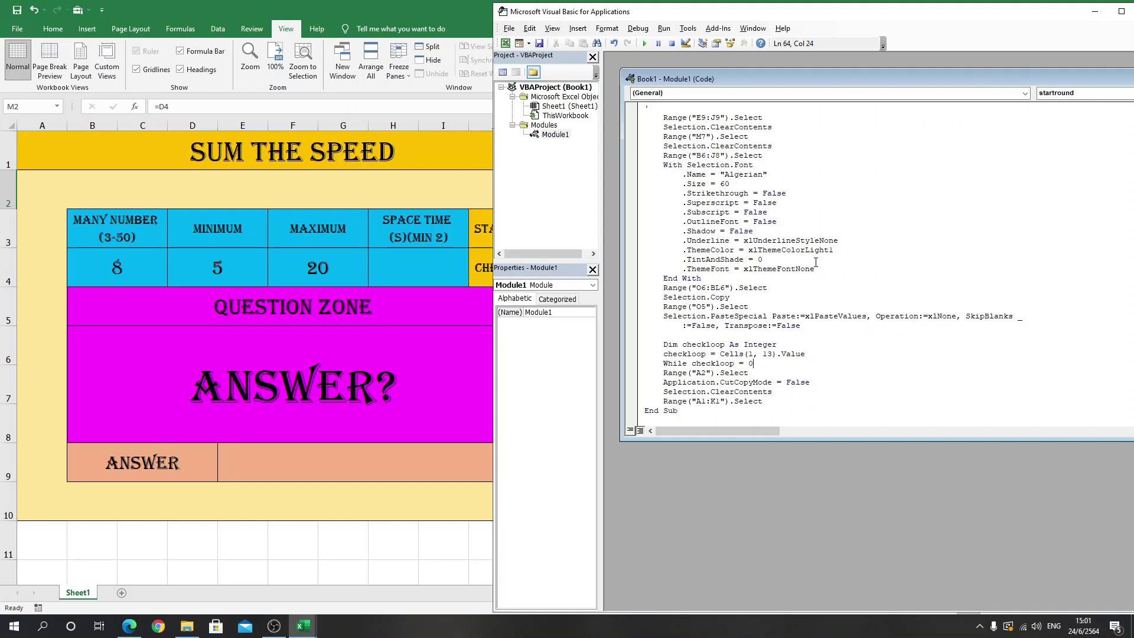
key(Return)
key(Return)
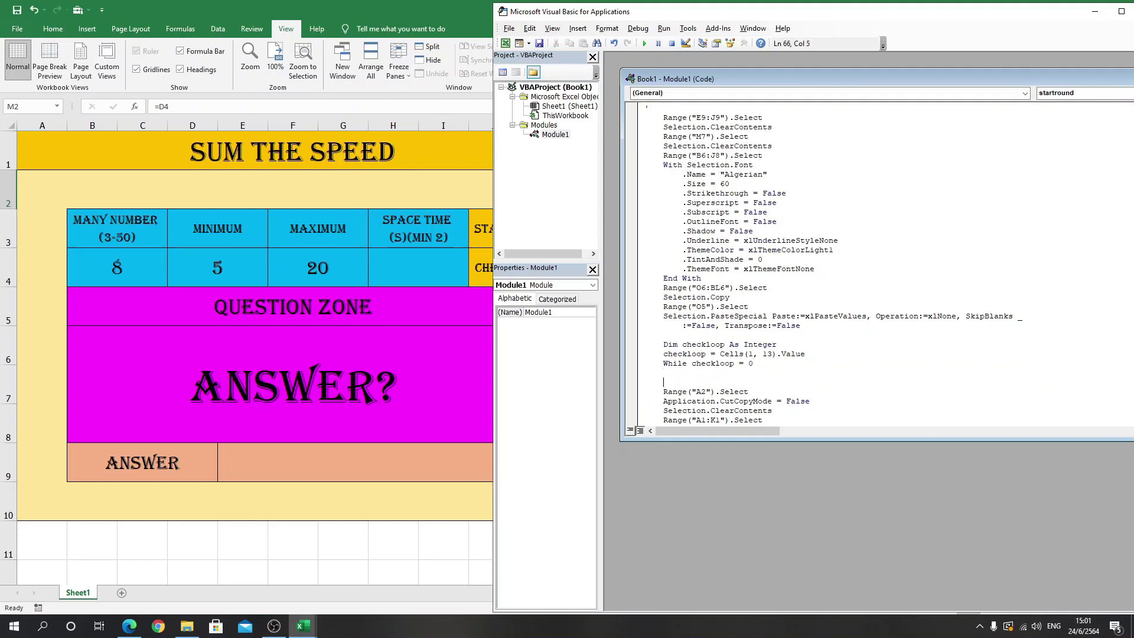
text(Wen)
text(d)
key(Return)
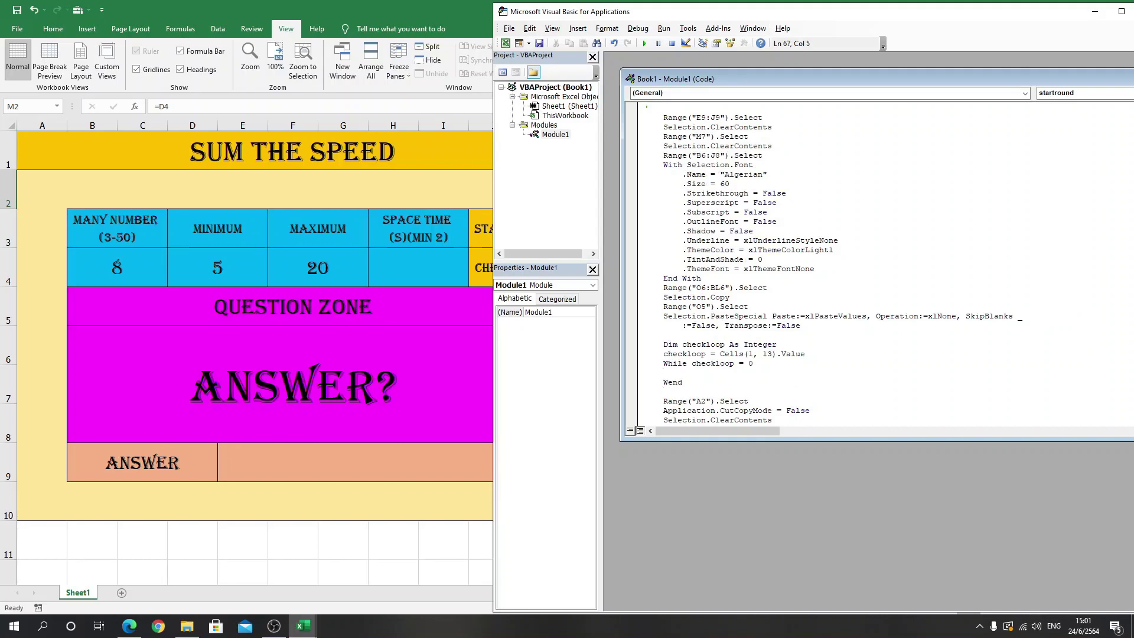
Move the three lines that clear A2 into the While loop and indent them.
click(713, 374)
scroll(713, 373, down, 1)
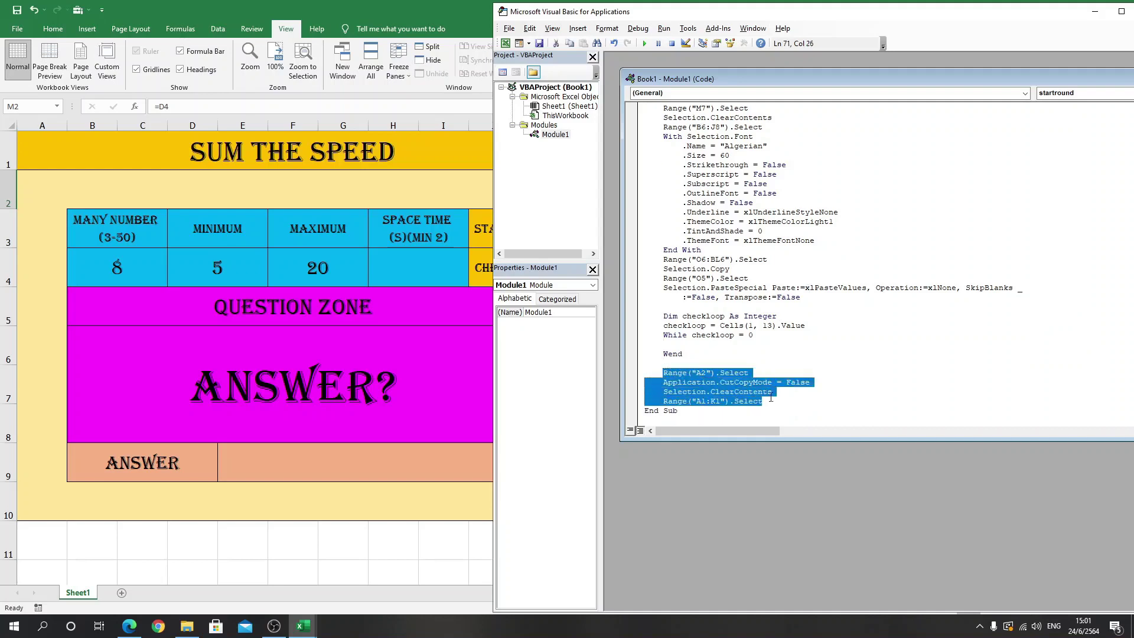
drag(659, 376, 768, 393)
mouse_move(701, 379)
mouse_down()
mouse_move(663, 355)
mouse_move(796, 363)
mouse_up()
key(Tab)
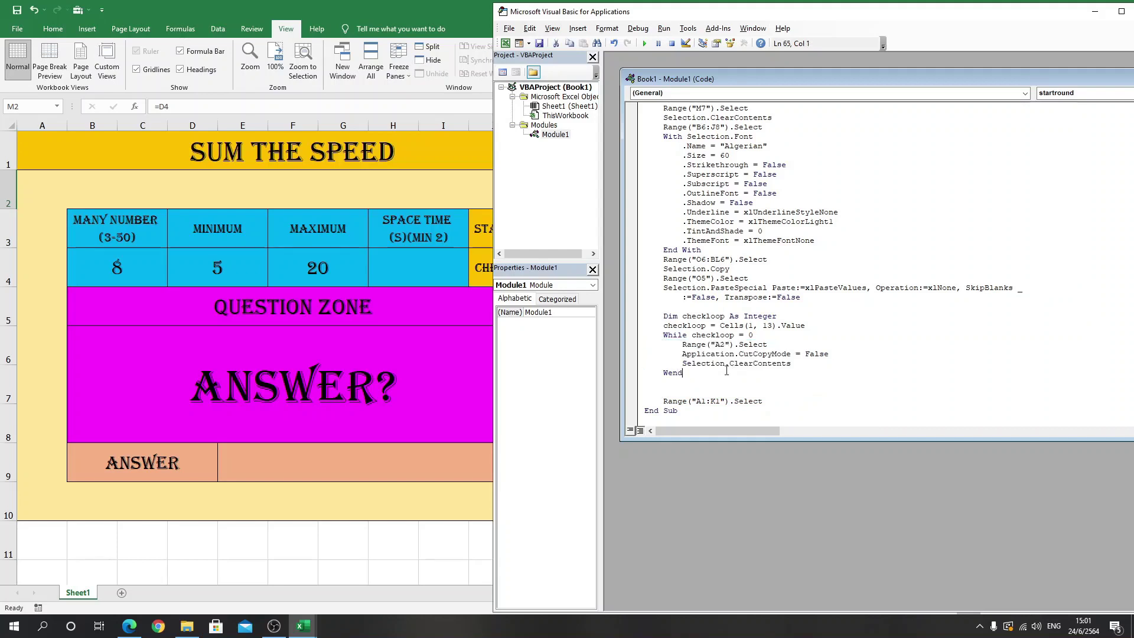
key(Return)
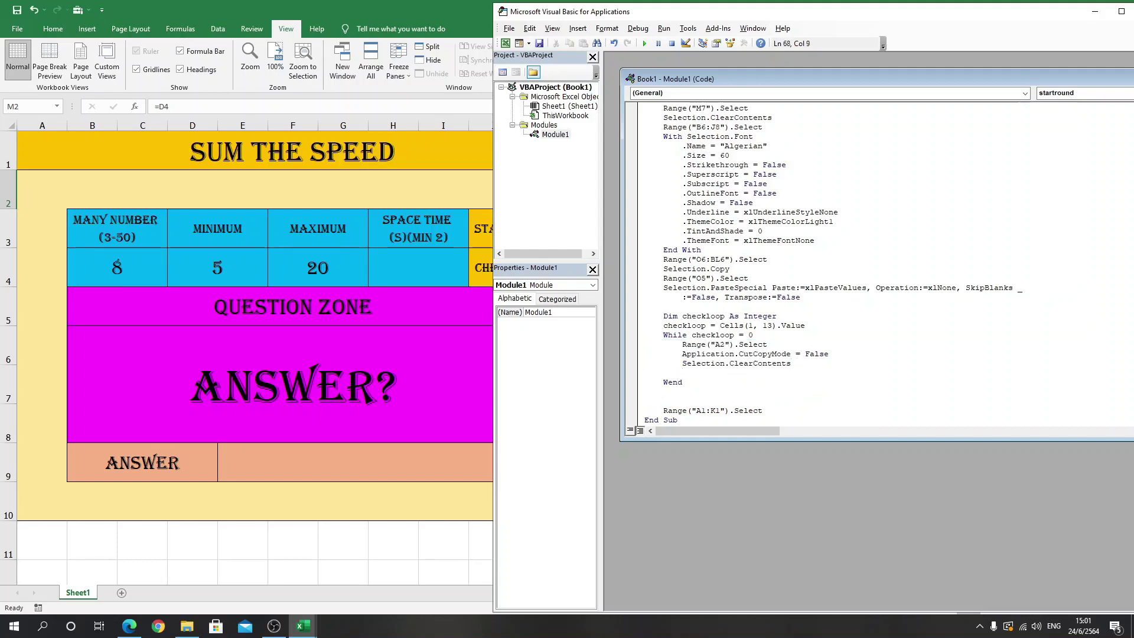
Copy the checkloop = Cells(1, 13).Value line before Wend and remove the blank line after the loop.
mouse_move(809, 325)
mouse_down()
mouse_move(663, 335)
mouse_move(663, 325)
mouse_up()
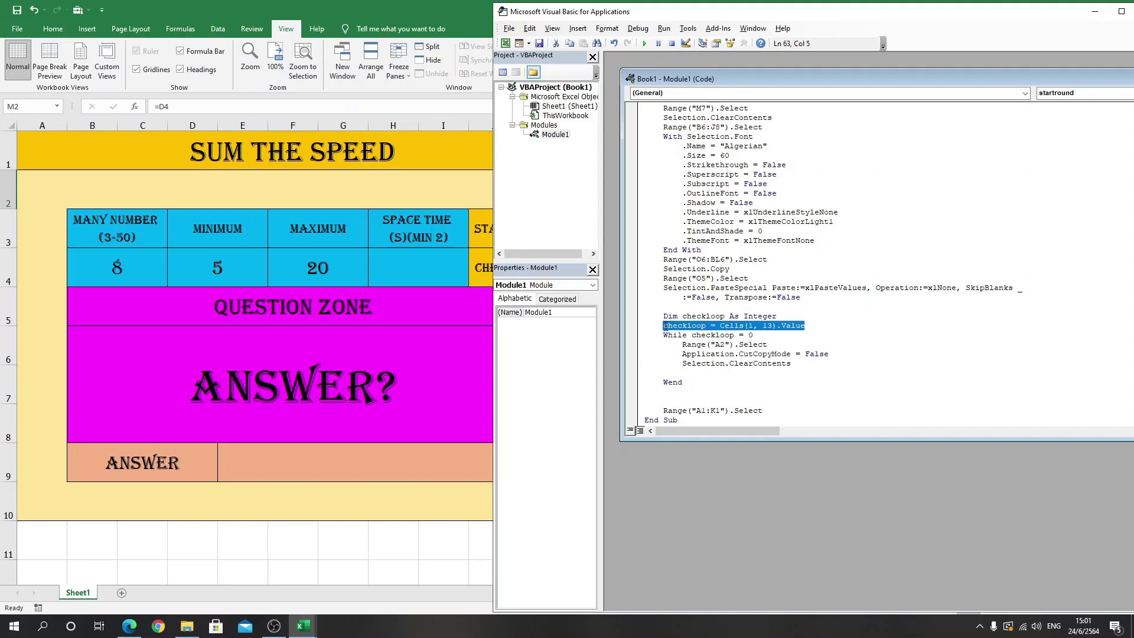
key(ctrl+c)
click(695, 373)
key(ctrl+v)
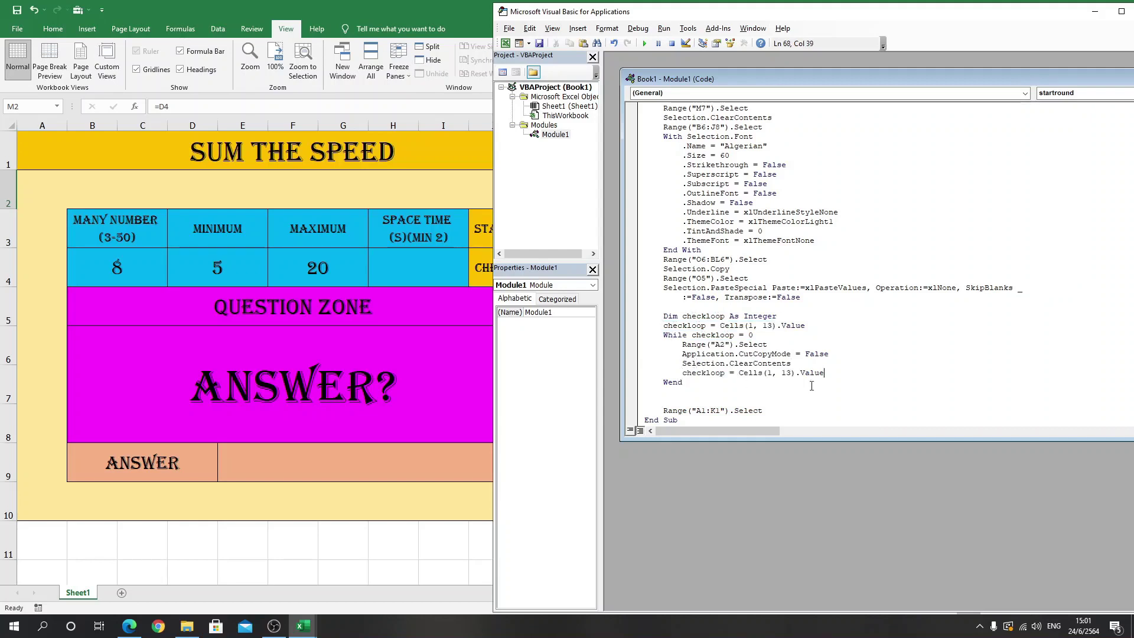
click(695, 405)
key(BackSpace)
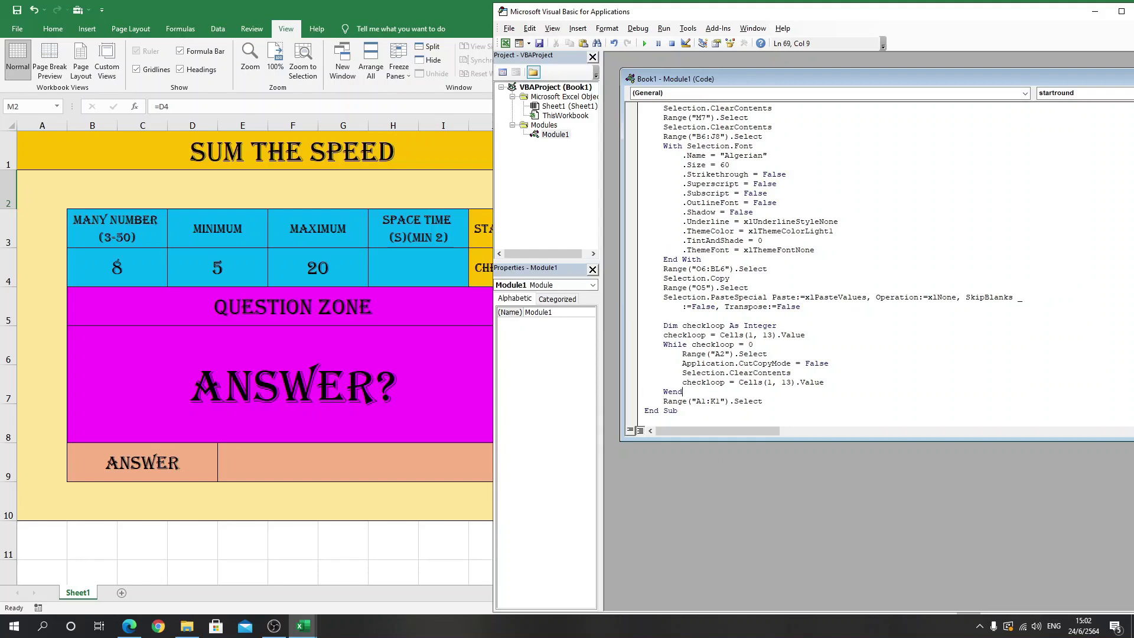
Check M8's NOW formula and M9's stored time value on the game sheet.
click(301, 430)
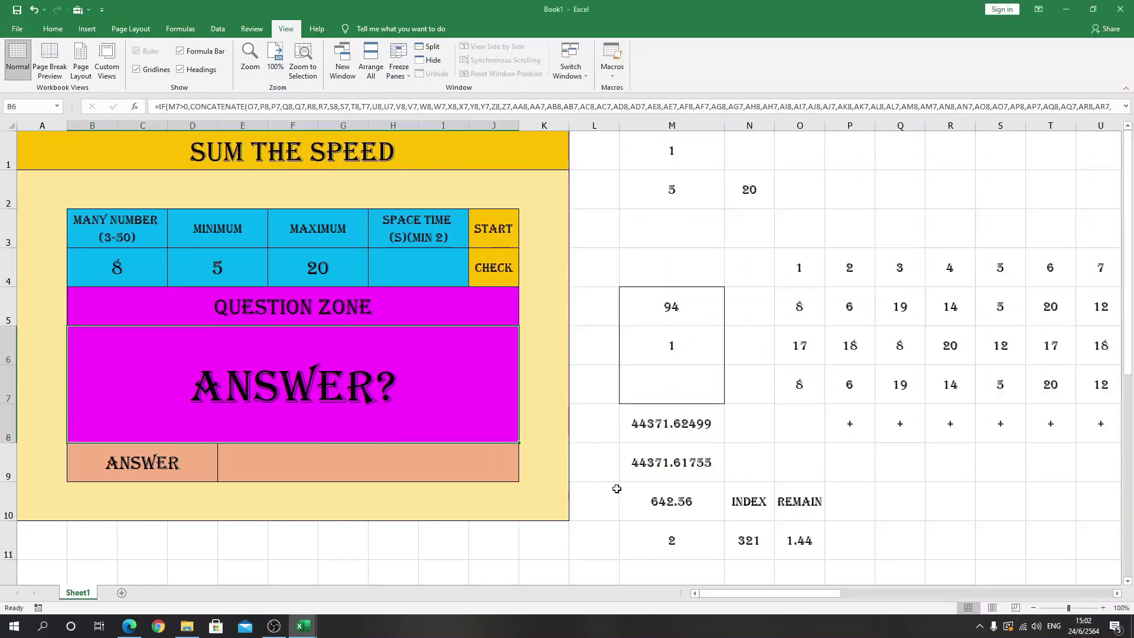
click(656, 423)
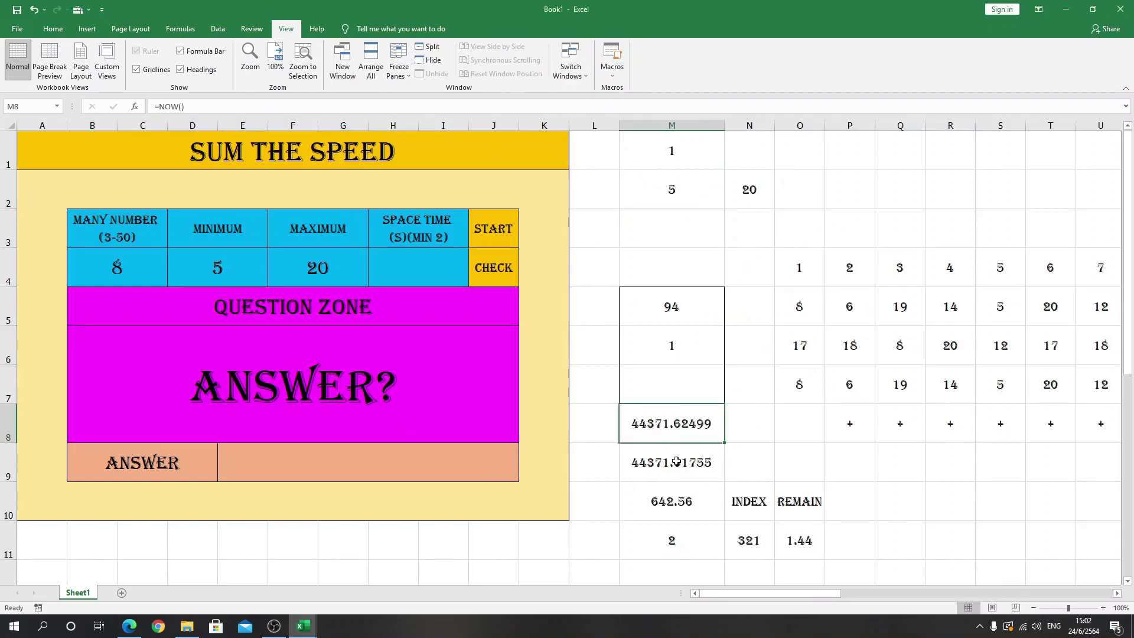
click(676, 461)
mouse_move(301, 626)
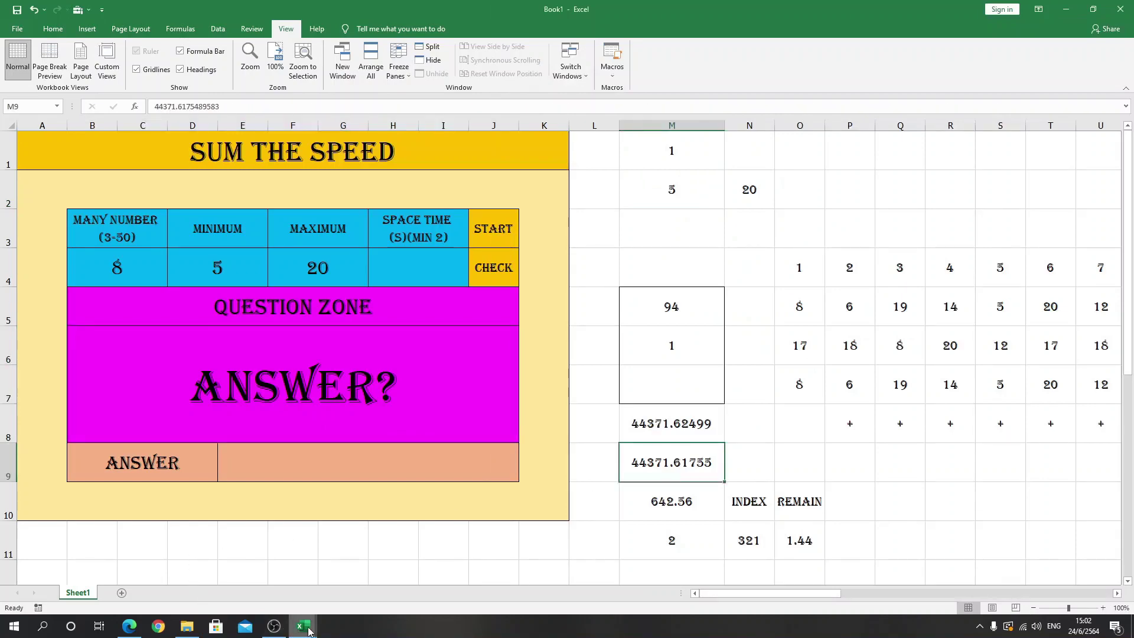
click(390, 579)
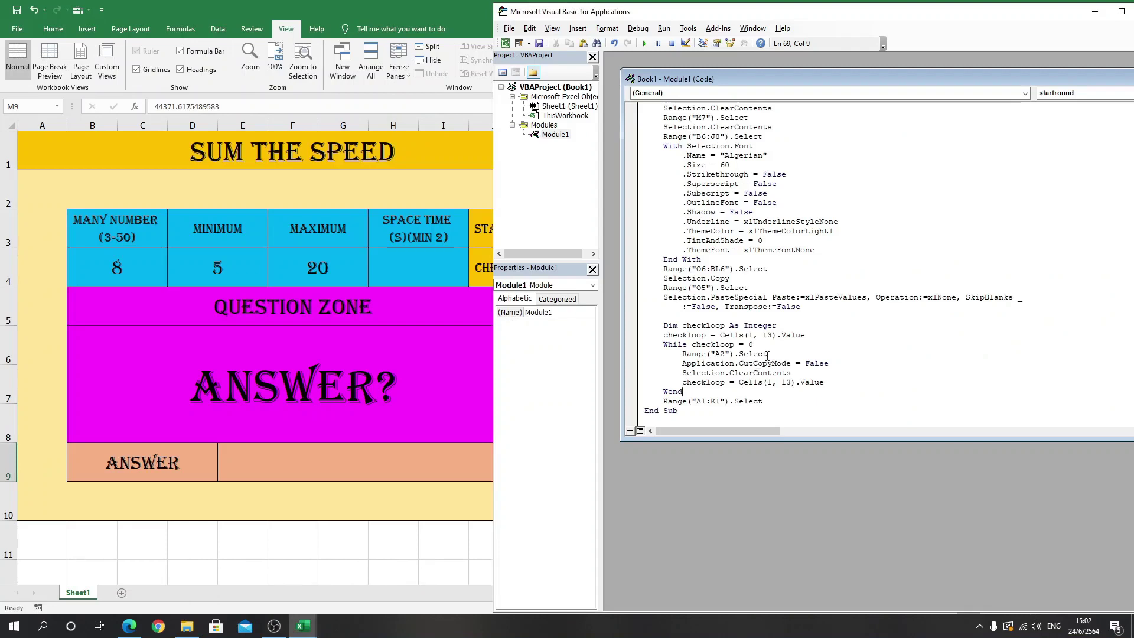
Duplicate the four-line copy-and-paste-values block directly below itself in startround.
scroll(744, 366, up, 1)
scroll(749, 336, up, 2)
scroll(754, 307, up, 1)
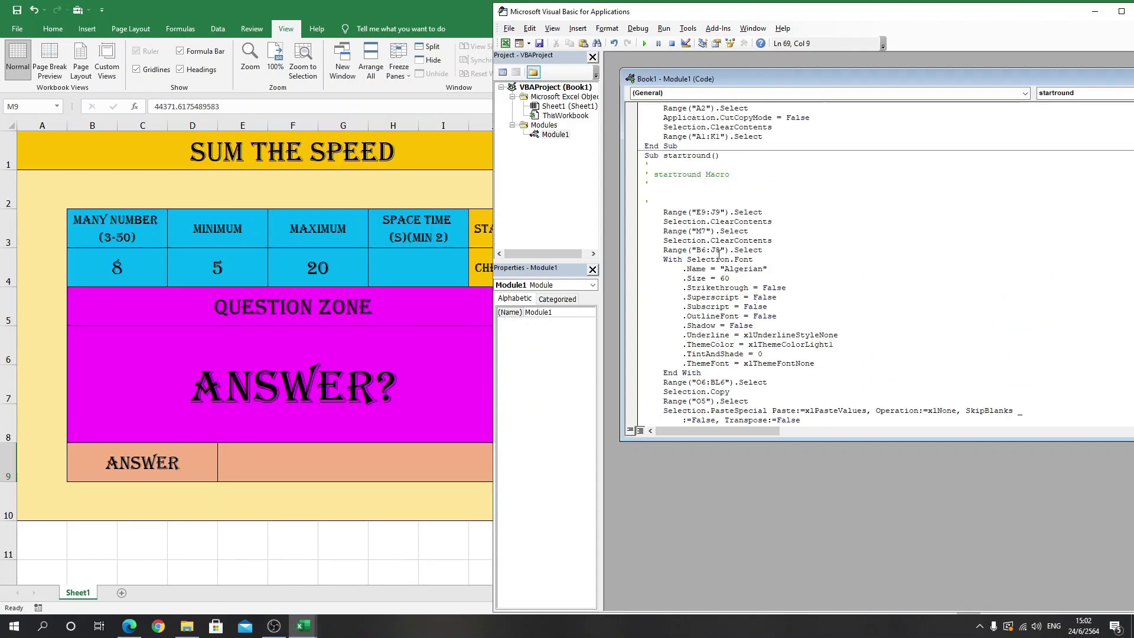
scroll(732, 274, down, 4)
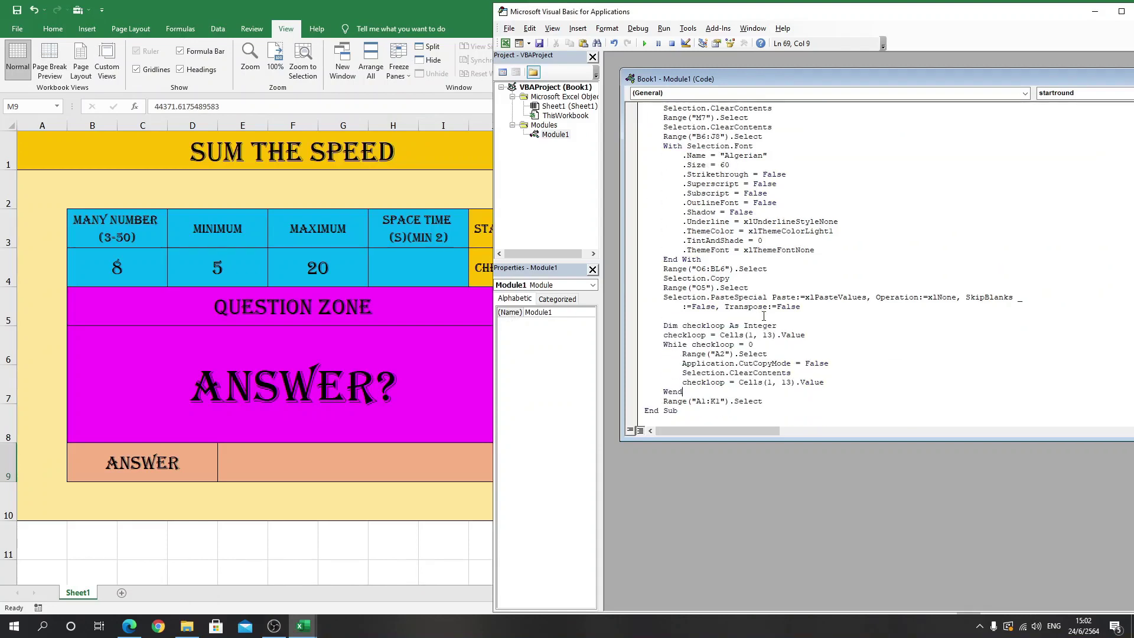
drag(665, 273, 802, 312)
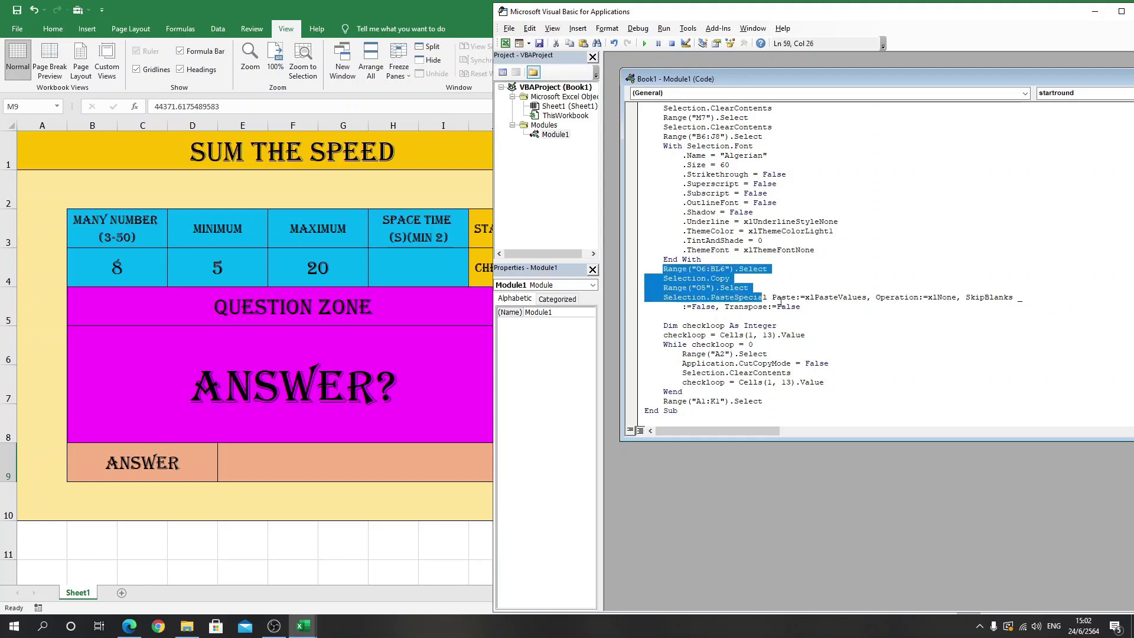
click(816, 311)
key(Return)
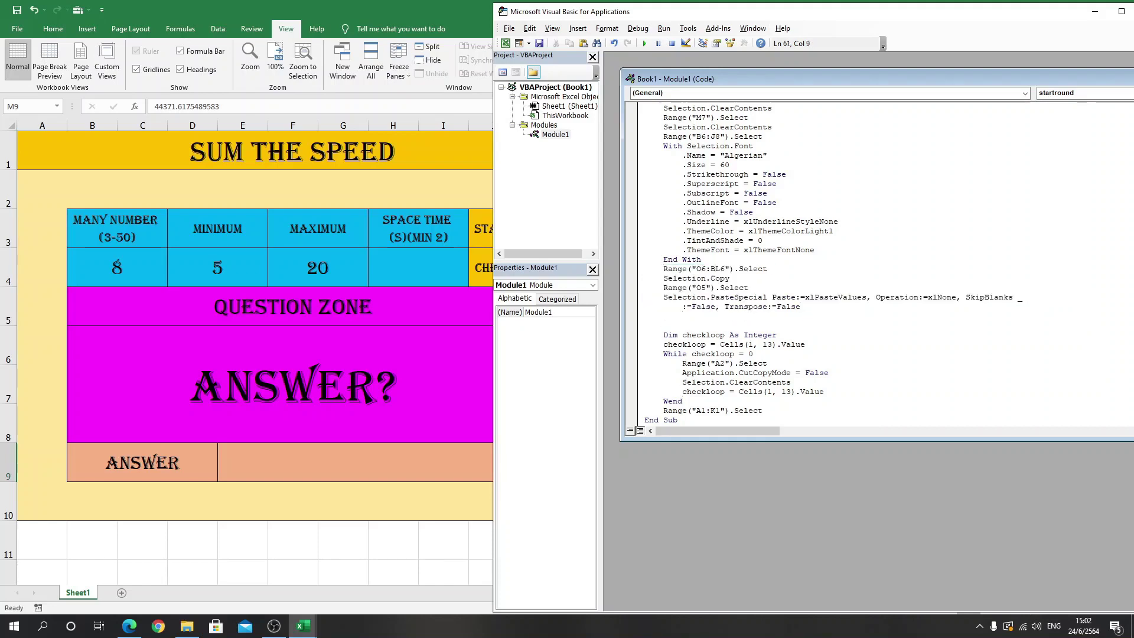
key(ctrl+v)
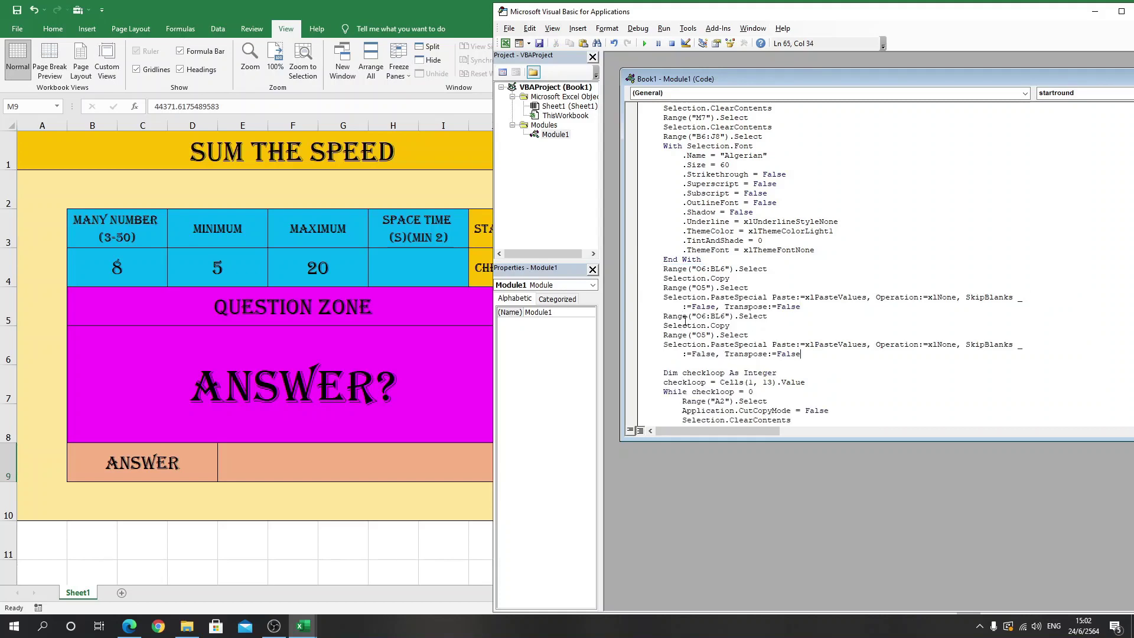
Point the copied block at M8 and M9 instead of O6:BL6 and O5, and bring Excel forward.
drag(695, 316, 727, 316)
text(M)
key(BackSpace)
text(M)
key(BackSpace)
key(BackSpace)
text(M9)
click(847, 300)
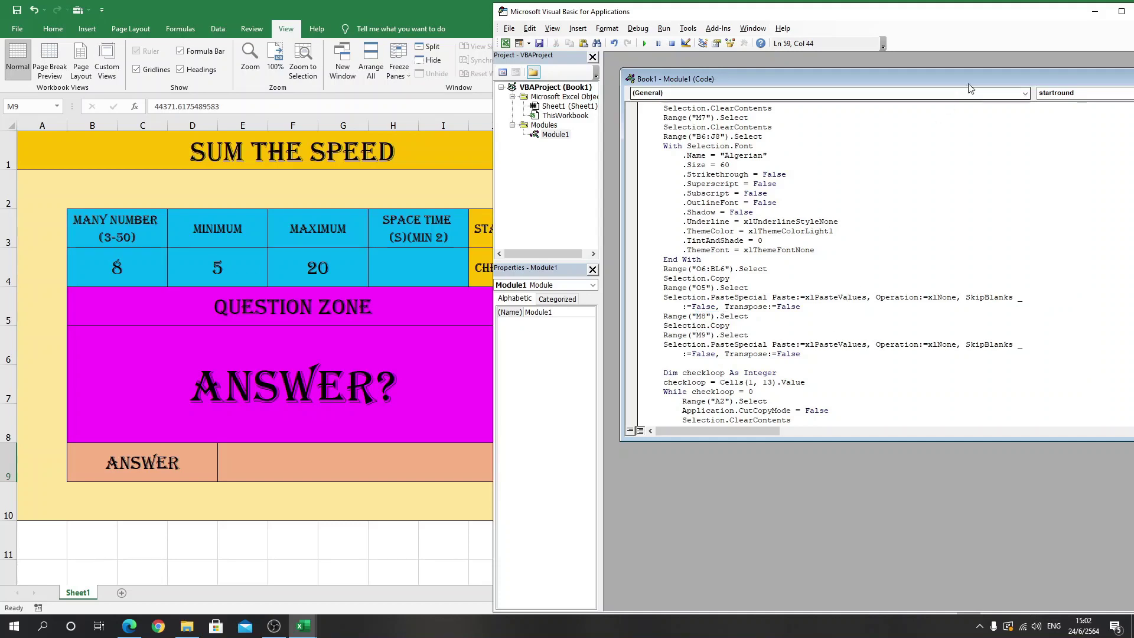
drag(1061, 19, 1002, 31)
Draw a Form Control button over J3 and assign it the startround macro.
click(384, 18)
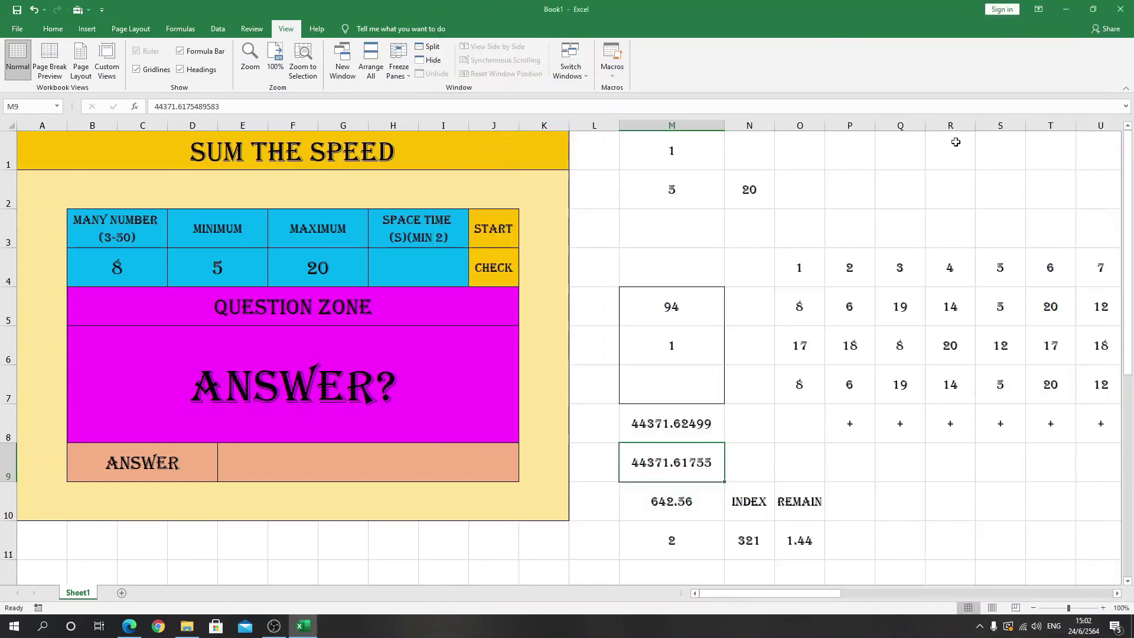
click(78, 14)
click(82, 38)
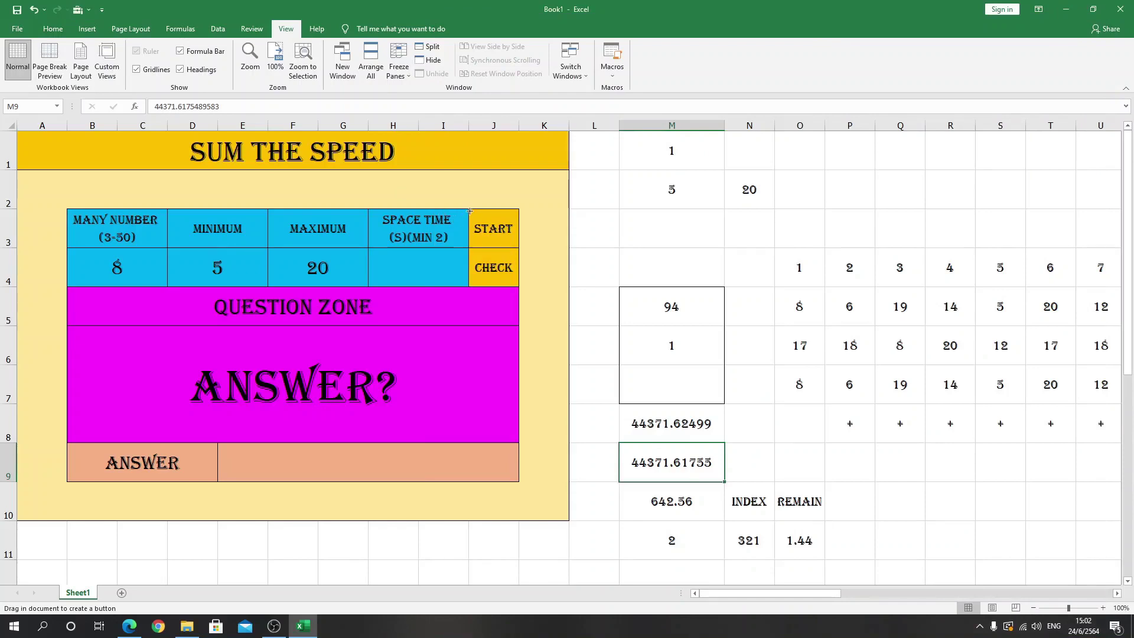
drag(470, 207, 515, 243)
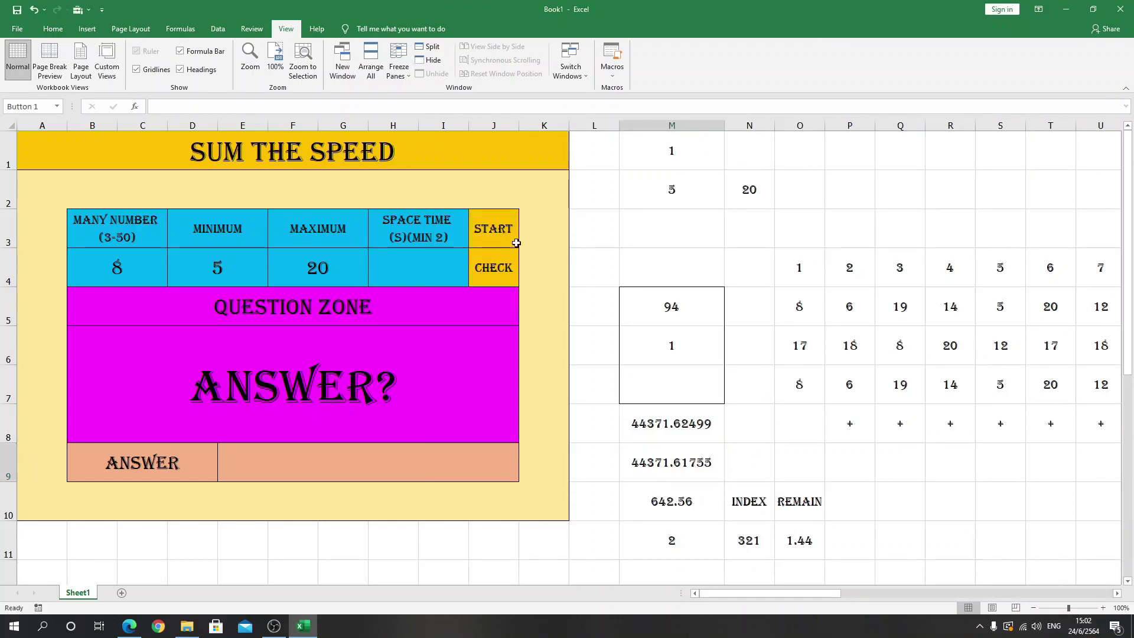
click(578, 194)
key(Return)
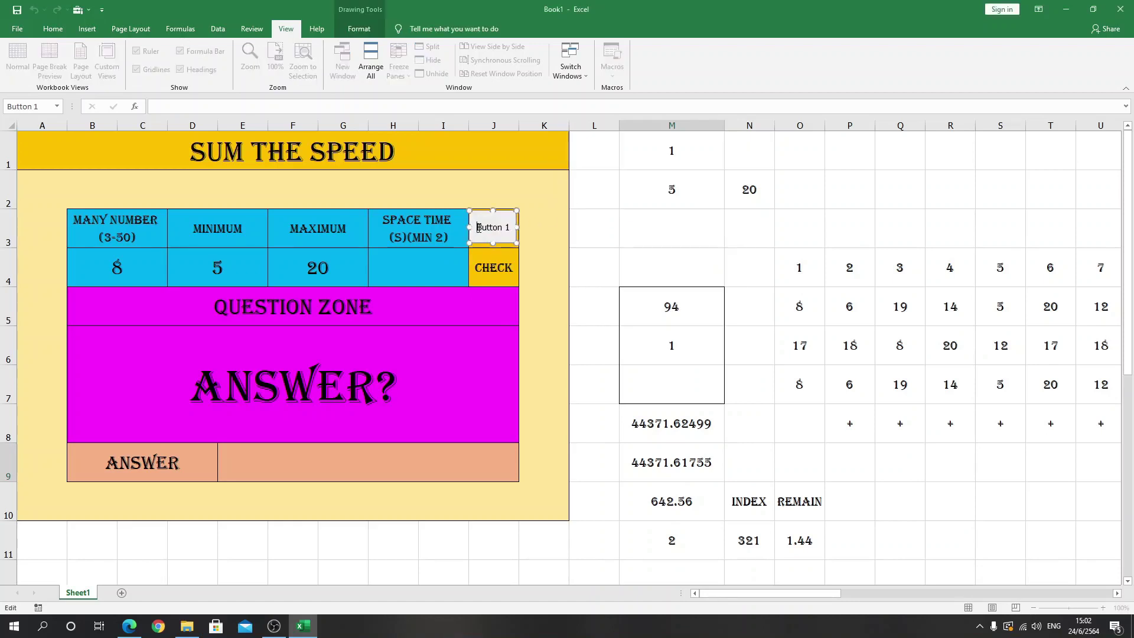
Replace the button's default label with 'Sta'.
key(Delete)
key(Delete)
key(Delete)
text(Sta)
click(539, 260)
Set the button's font to Algerian.
right_click(493, 227)
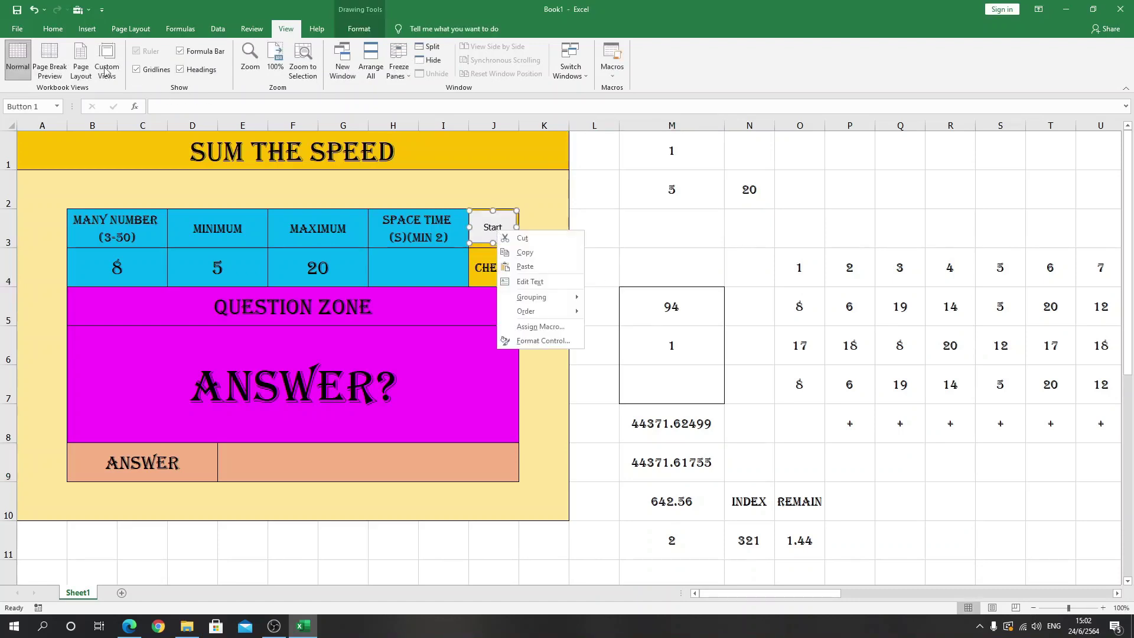
click(51, 36)
click(50, 37)
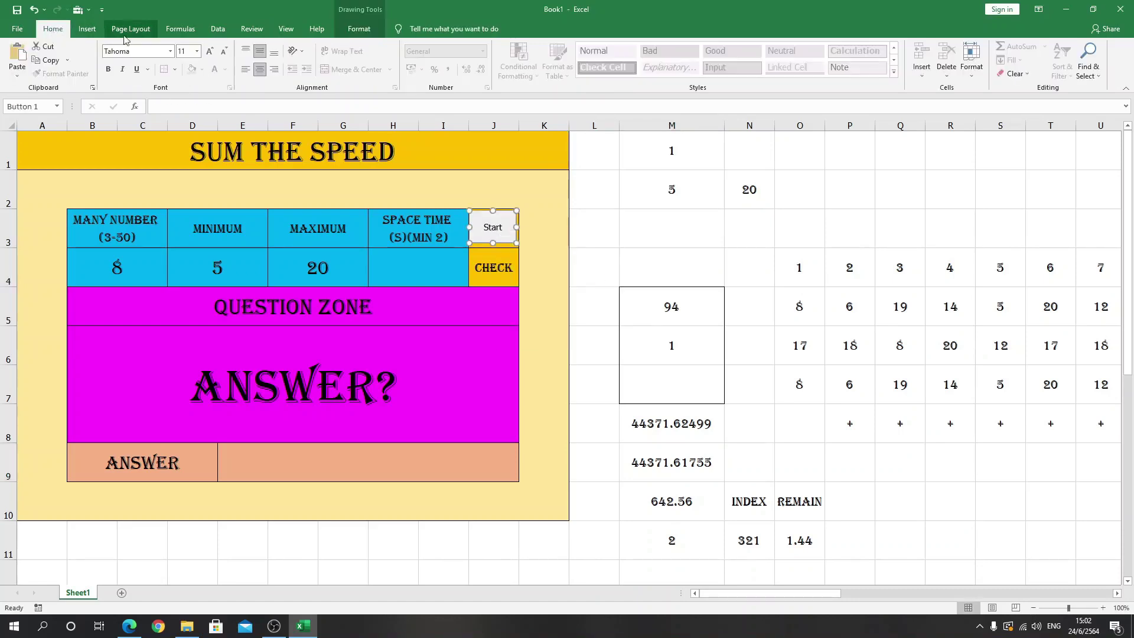
click(150, 52)
text(A)
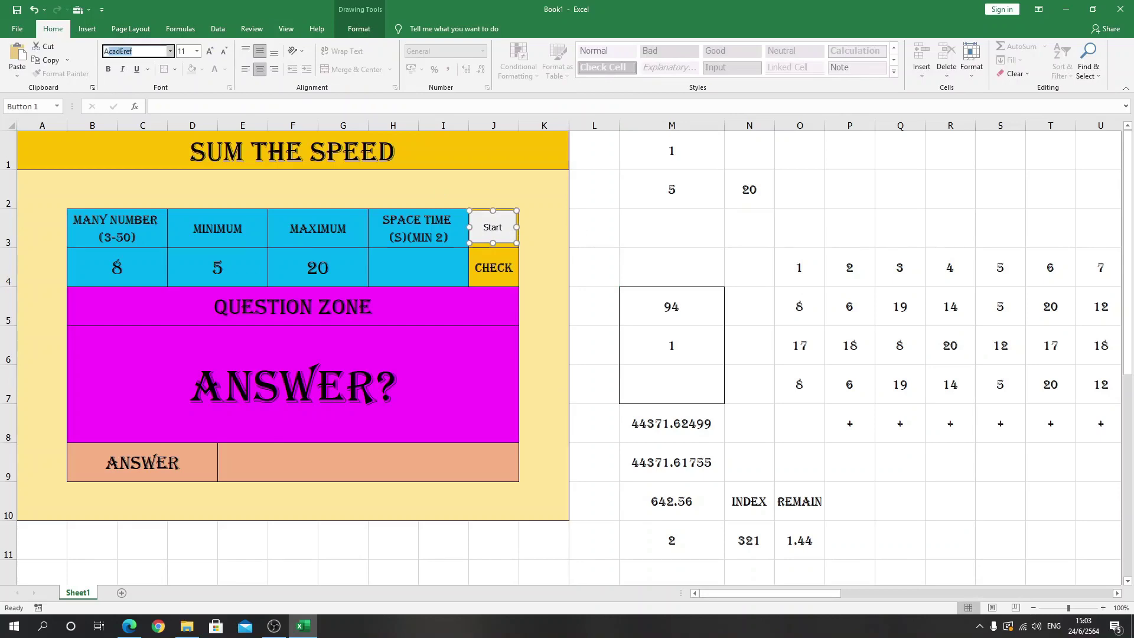
text(lgeria)
key(Return)
click(150, 53)
key(Return)
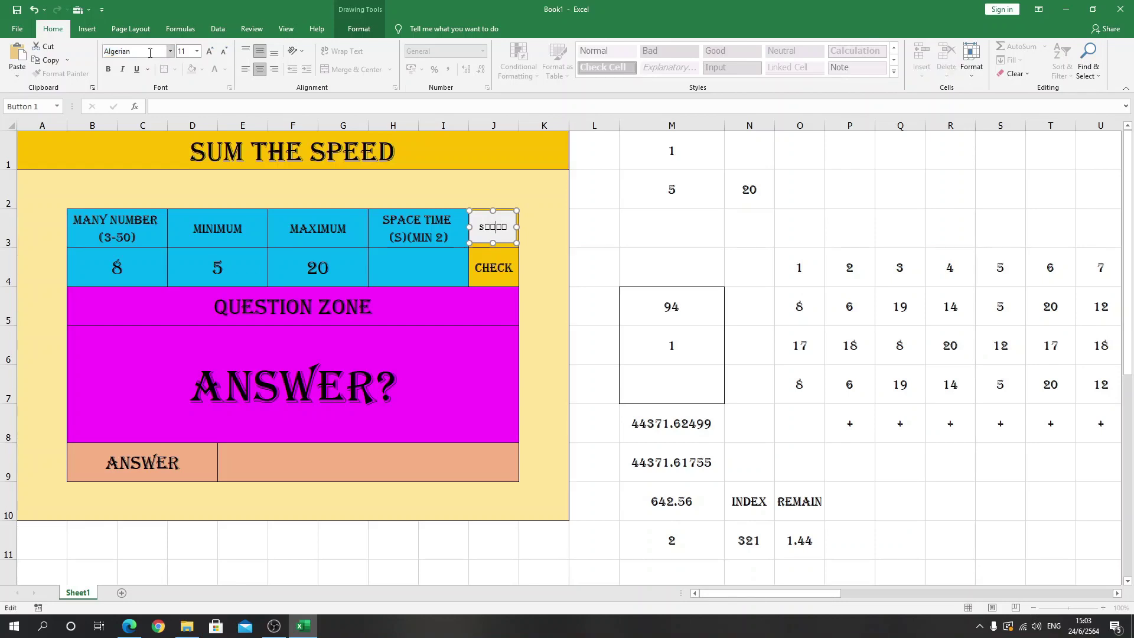
right_click(502, 225)
click(148, 50)
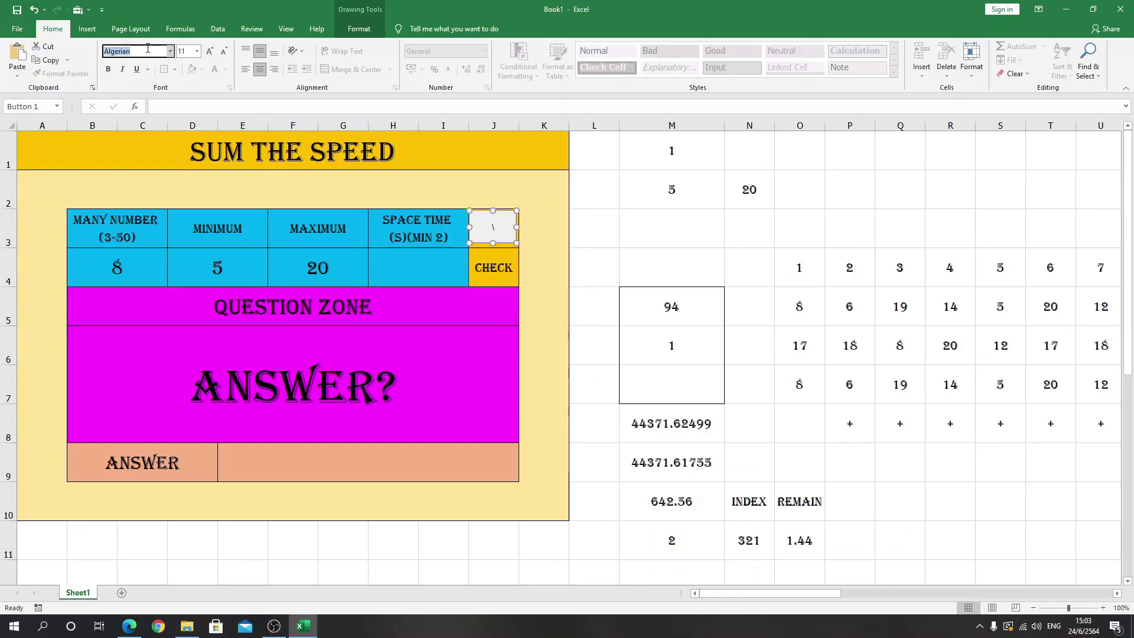
text(Al)
text(gerian)
key(Return)
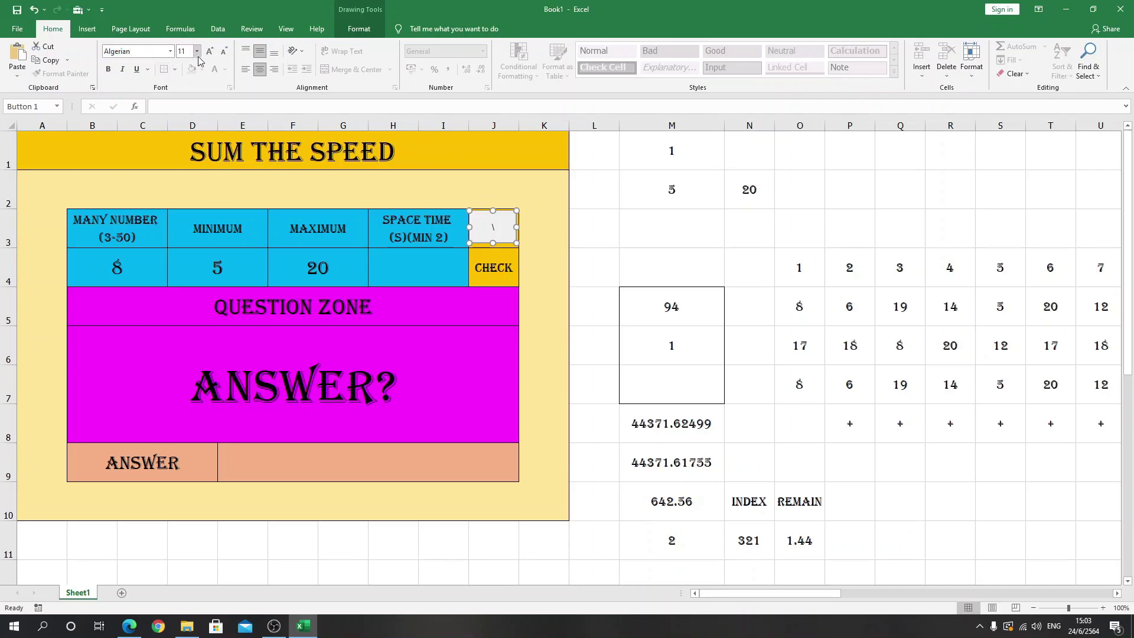
Edit the button label so it reads START.
click(614, 227)
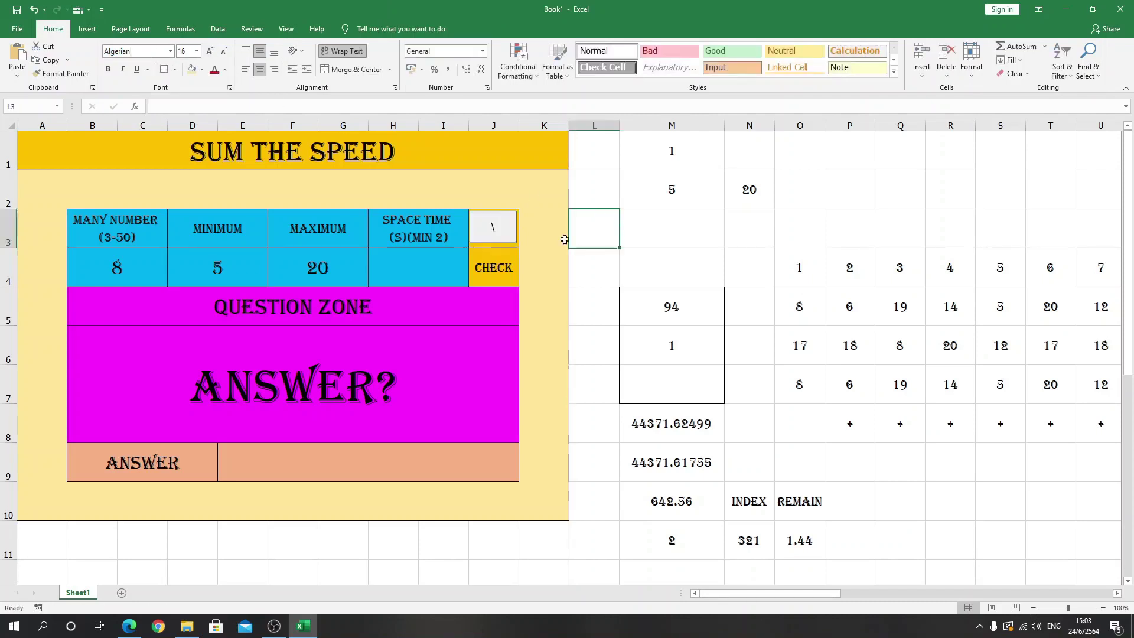
right_click(495, 226)
click(543, 278)
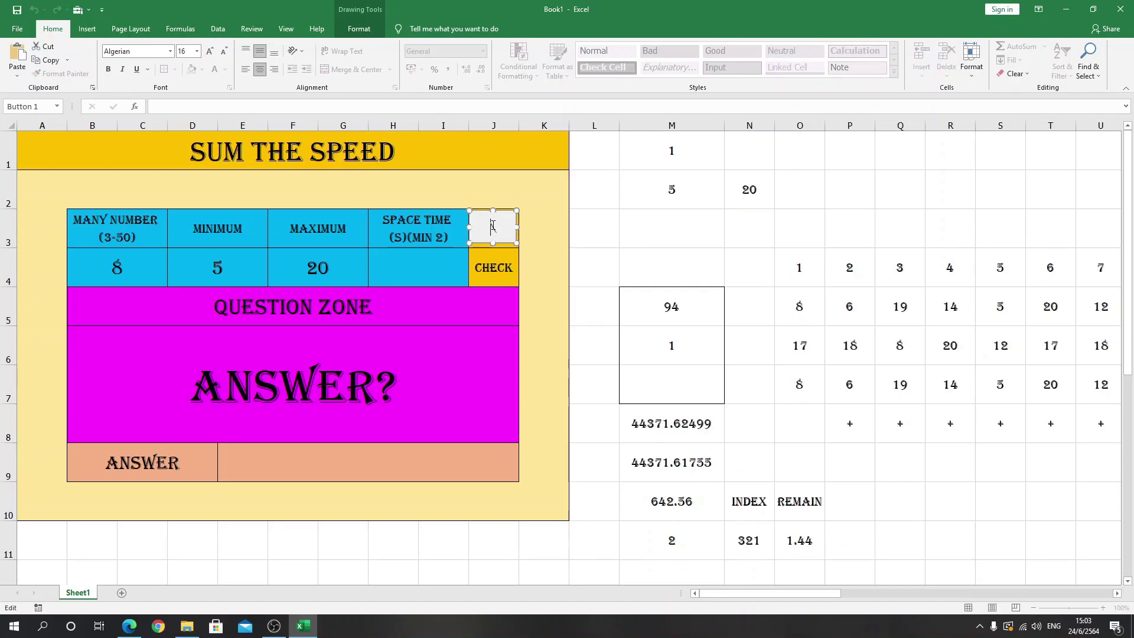
text(\)
text(TART)
Copy the START button, undoing an accidental paste.
click(545, 254)
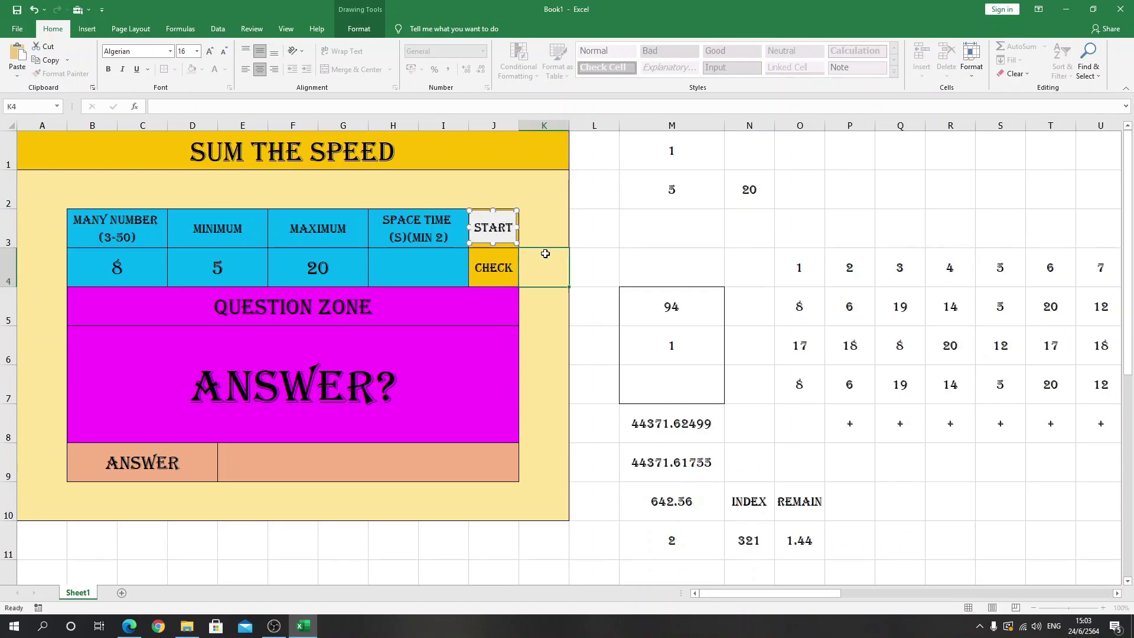
right_click(503, 267)
key(Escape)
right_click(490, 235)
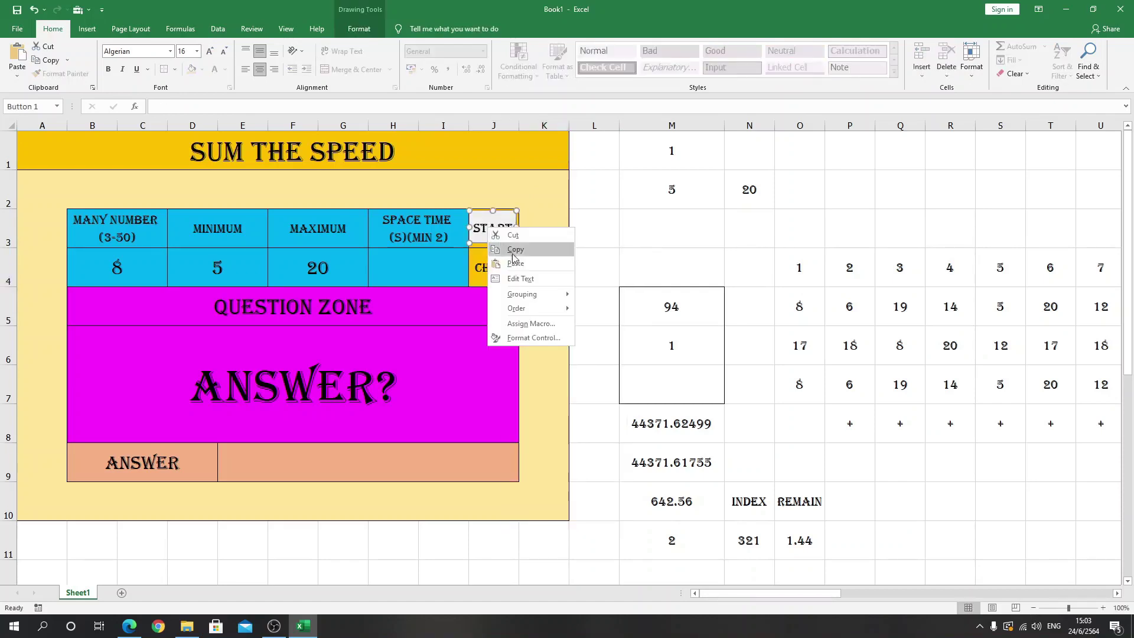
click(514, 255)
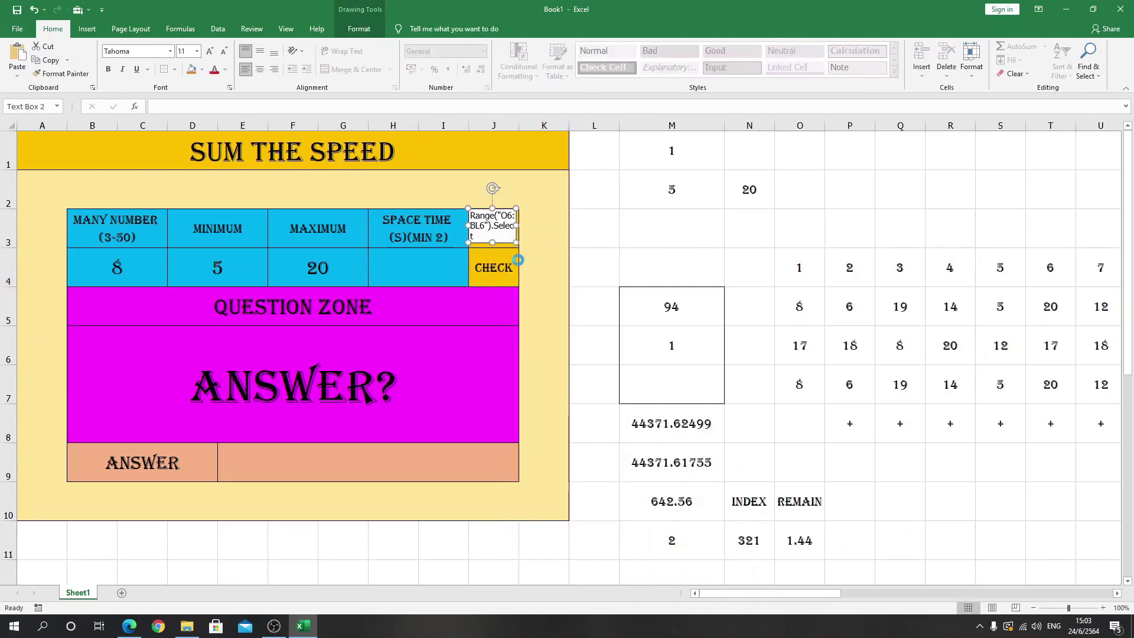
key(ctrl+z)
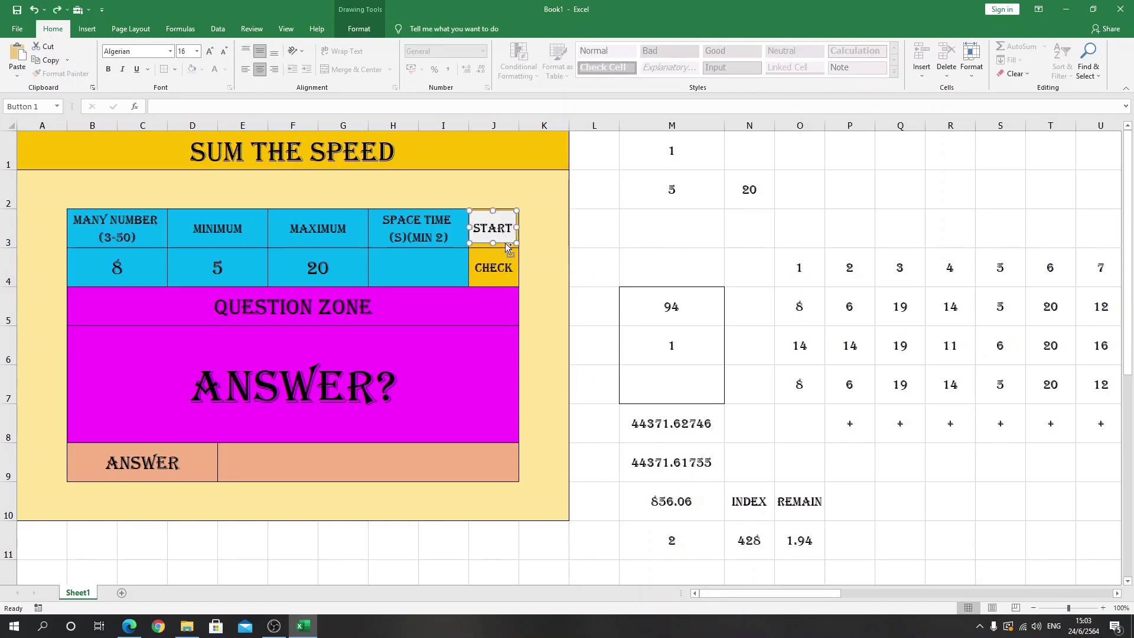
click(561, 267)
Paste the button copy onto J4 and relabel it CHECK.
right_click(506, 236)
click(495, 268)
key(ctrl+v)
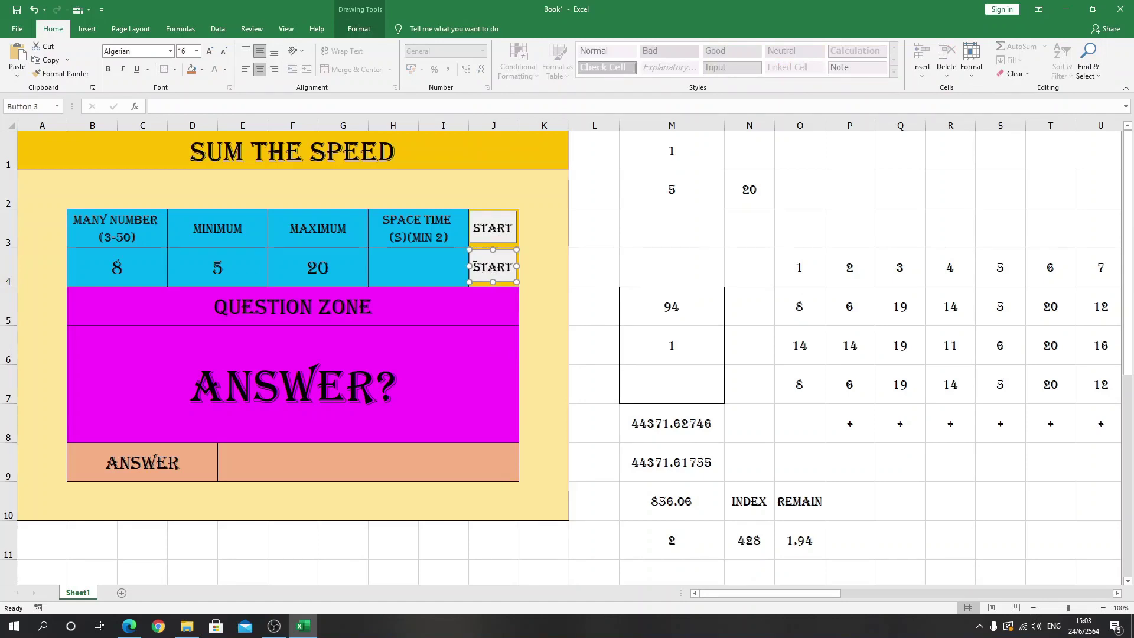
click(475, 266)
key(Delete)
key(Delete)
key(Delete)
key(Delete)
key(Delete)
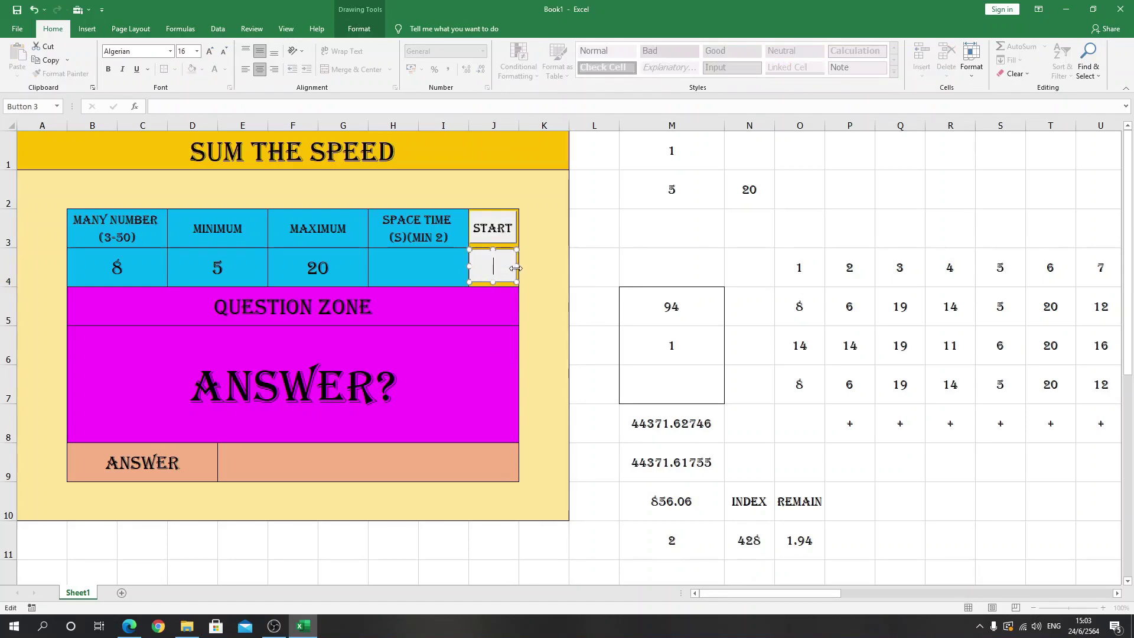
text(CHECK)
Assign the check macro to the CHECK button.
click(549, 273)
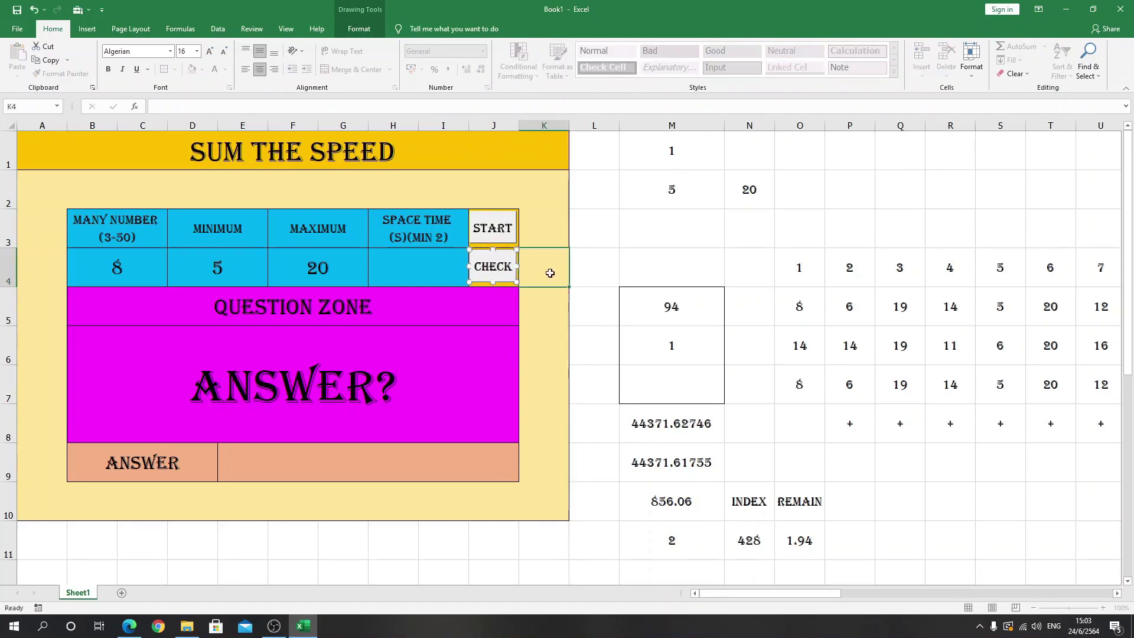
right_click(502, 263)
click(540, 352)
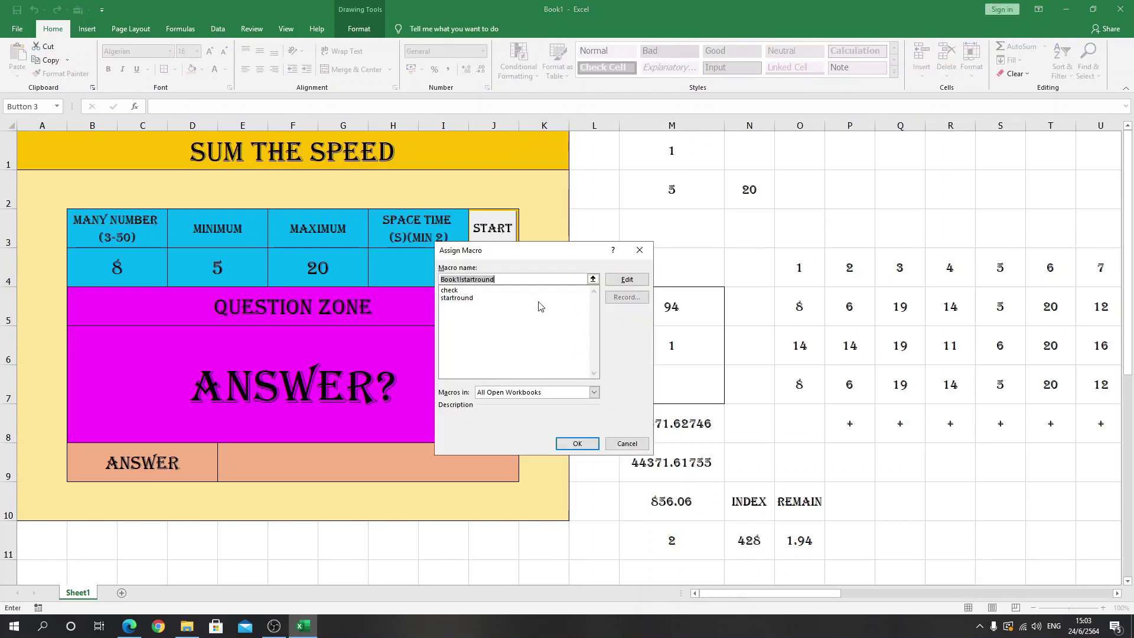
double_click(520, 290)
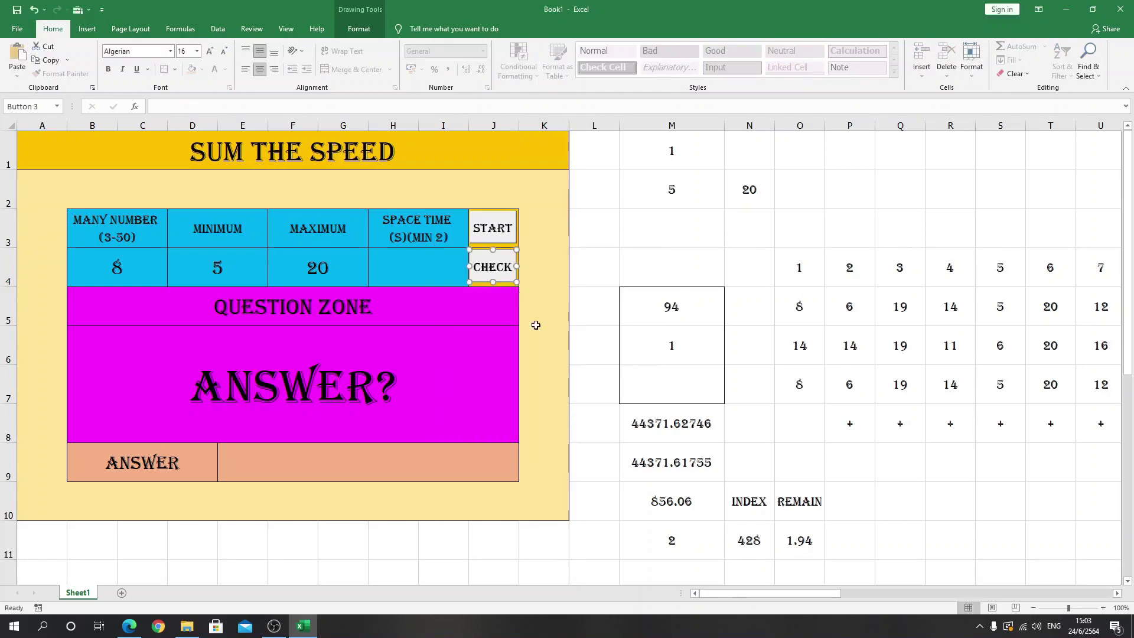
click(594, 126)
Hide every helper column from L through the sheet's last column.
key(shift+Right)
key(ctrl+shift+Right)
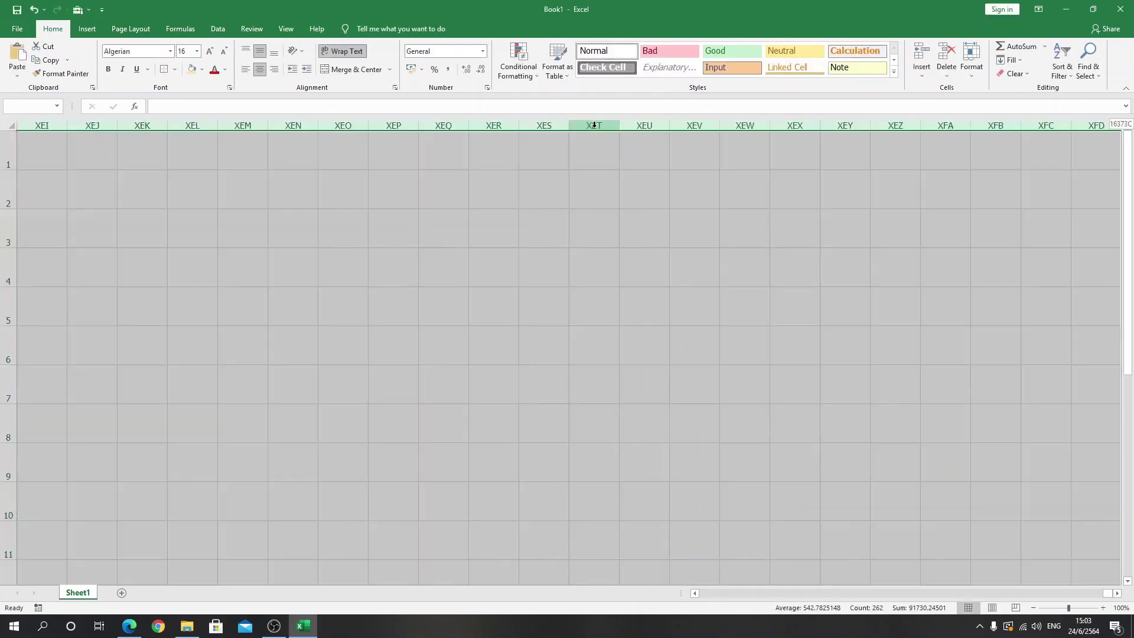
click(971, 59)
mouse_move(1003, 189)
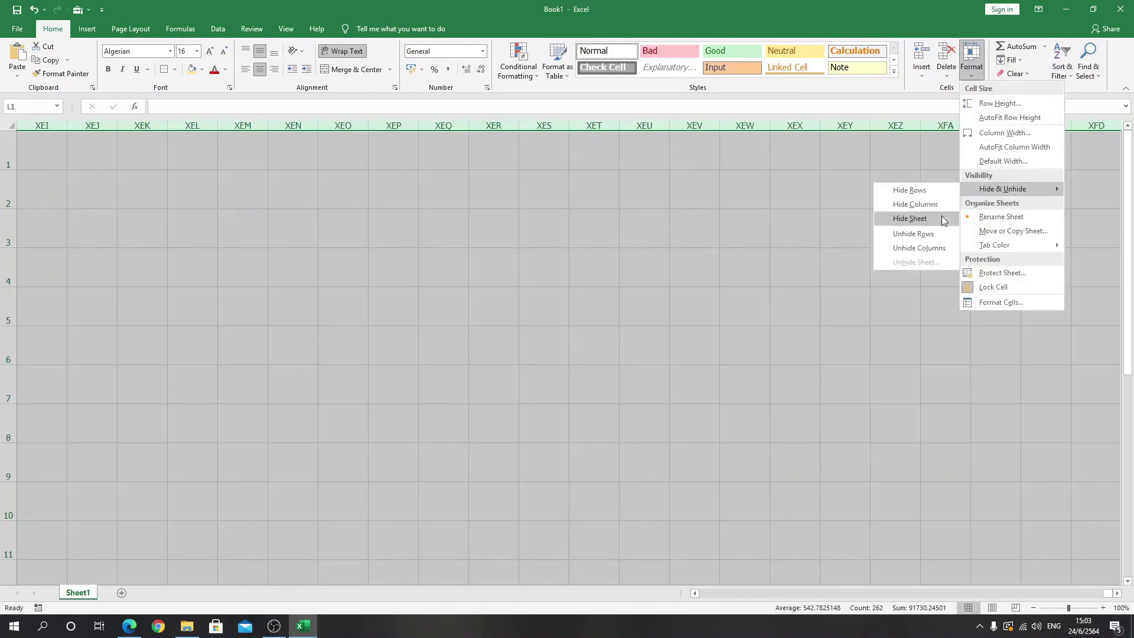
click(937, 203)
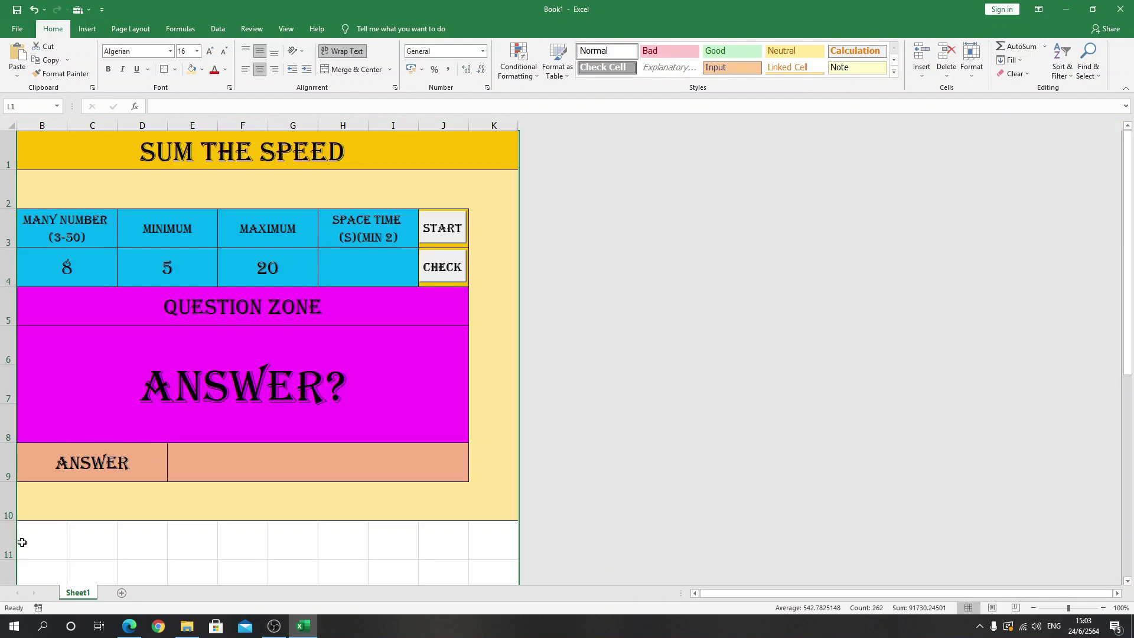
Hide all rows from row 11 down to the last row.
click(5, 537)
key(ctrl+shift+Down)
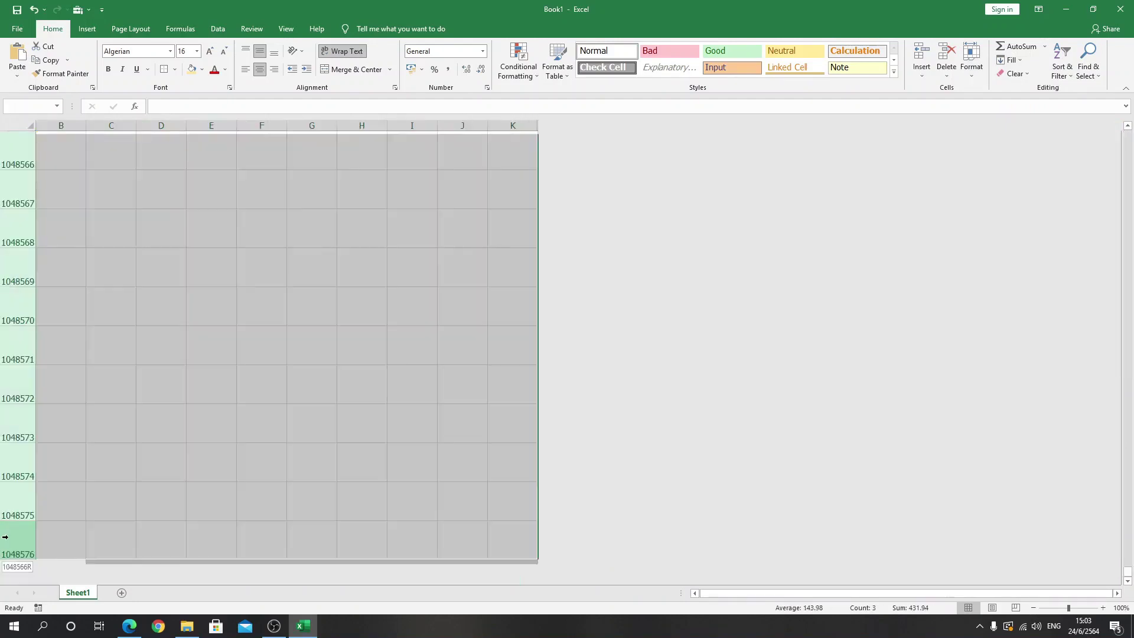
click(971, 66)
mouse_move(1002, 189)
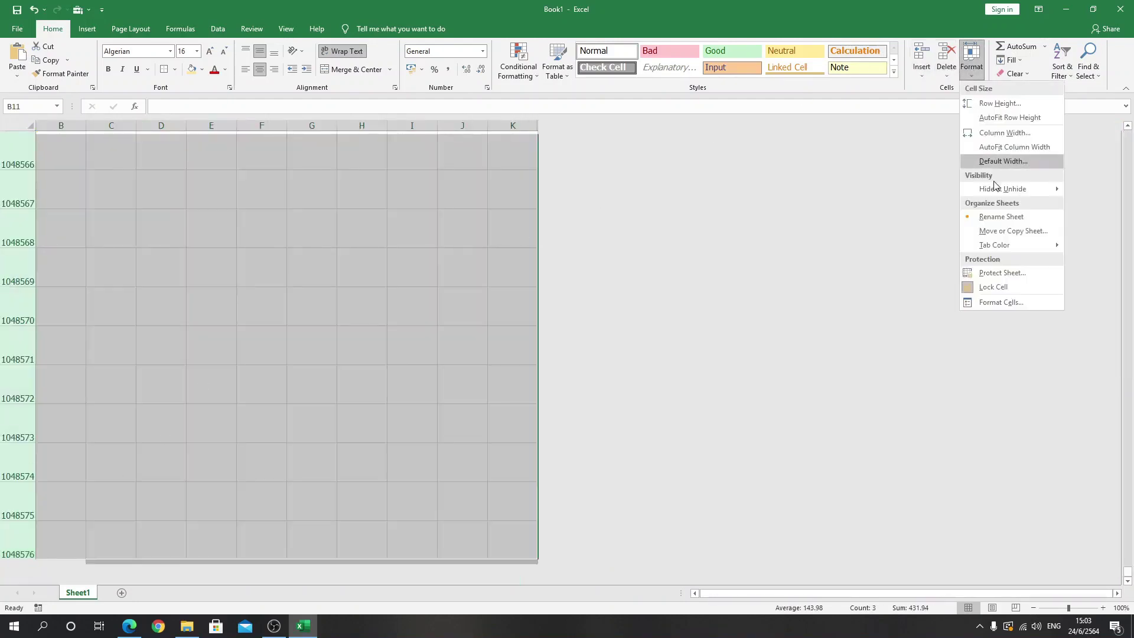
click(909, 189)
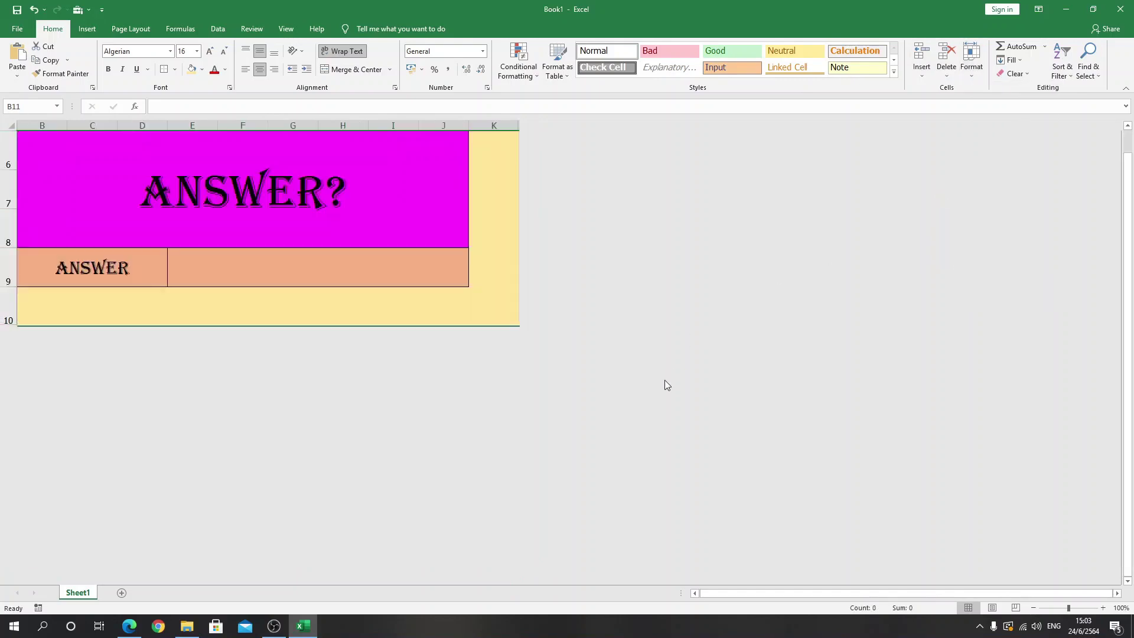
scroll(664, 381, up, 2)
scroll(791, 594, left, 1)
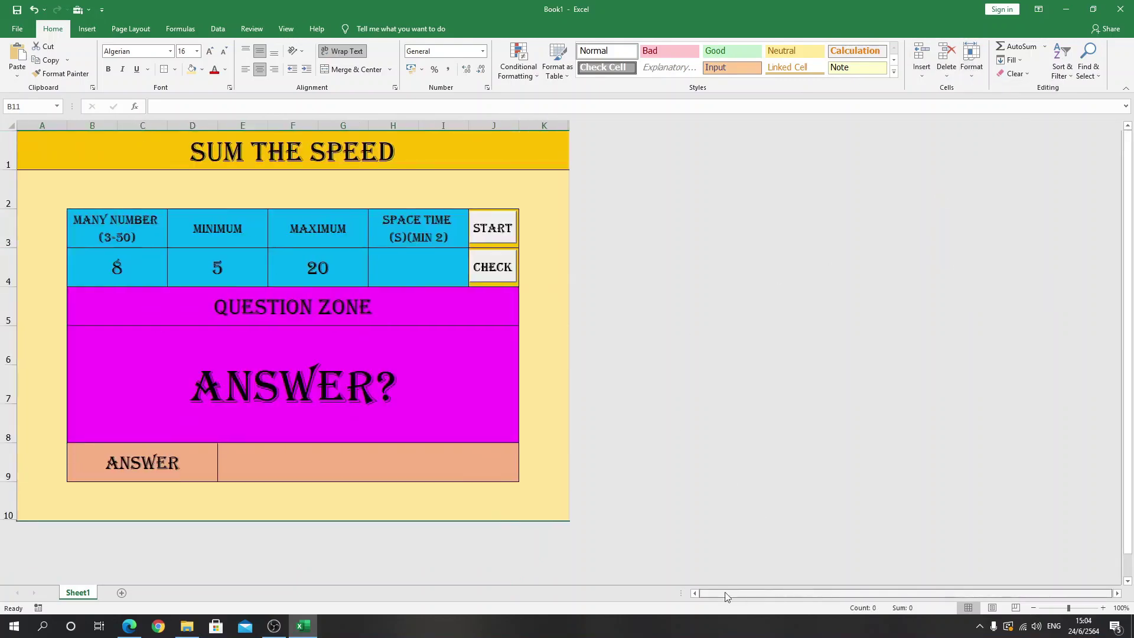
Enter the game settings 6, 2, 10 and 3 in B4, D4, F4 and H4.
click(372, 347)
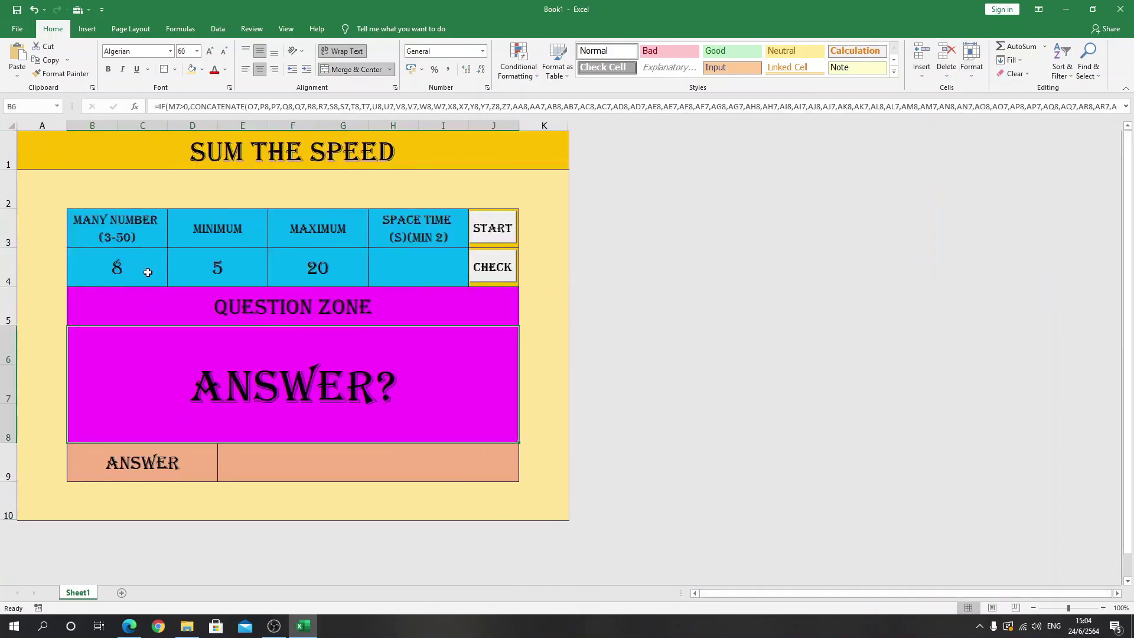
click(116, 277)
text(6)
key(Return)
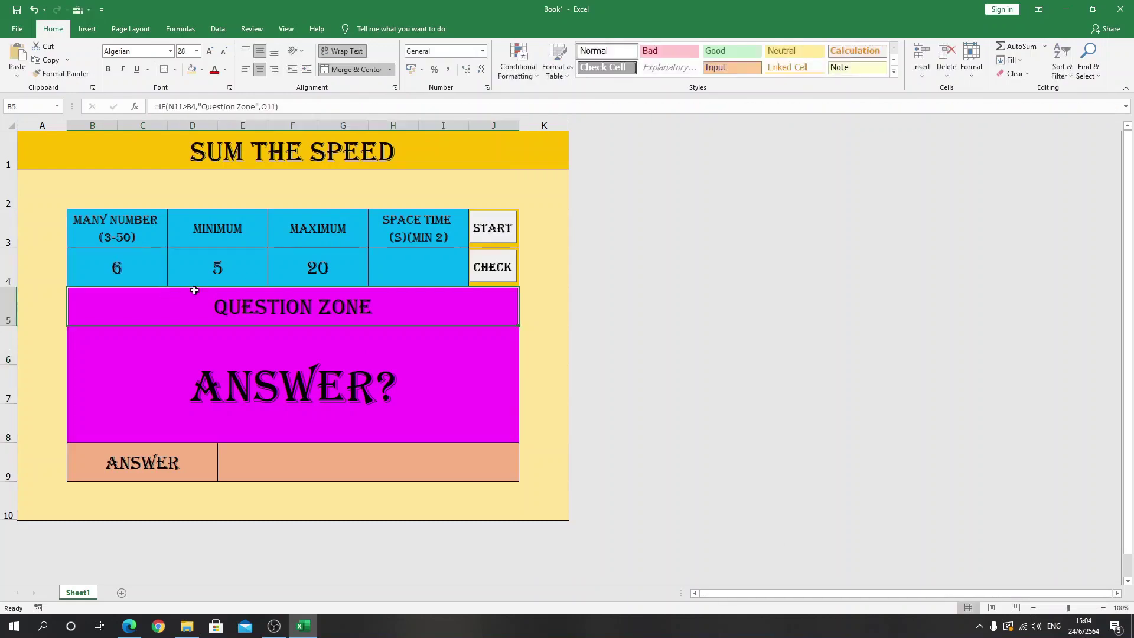
click(237, 272)
text(2)
click(307, 266)
text(10)
click(442, 374)
click(427, 267)
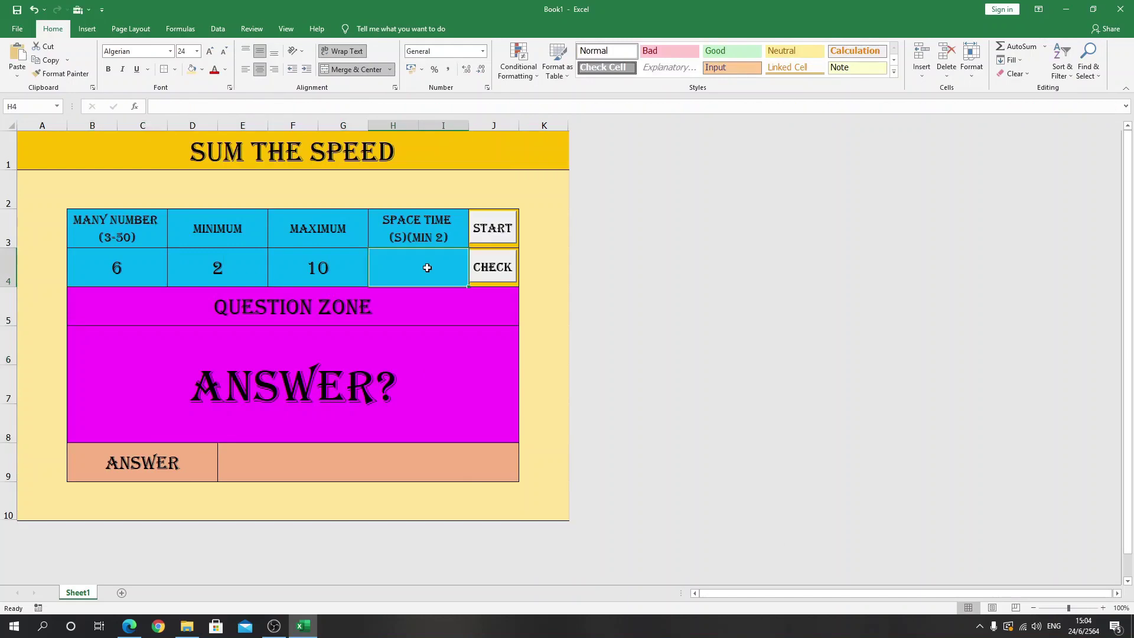
text(3)
click(466, 371)
Start a data bar rule for question zone B5 with a green fill and solid border.
click(435, 319)
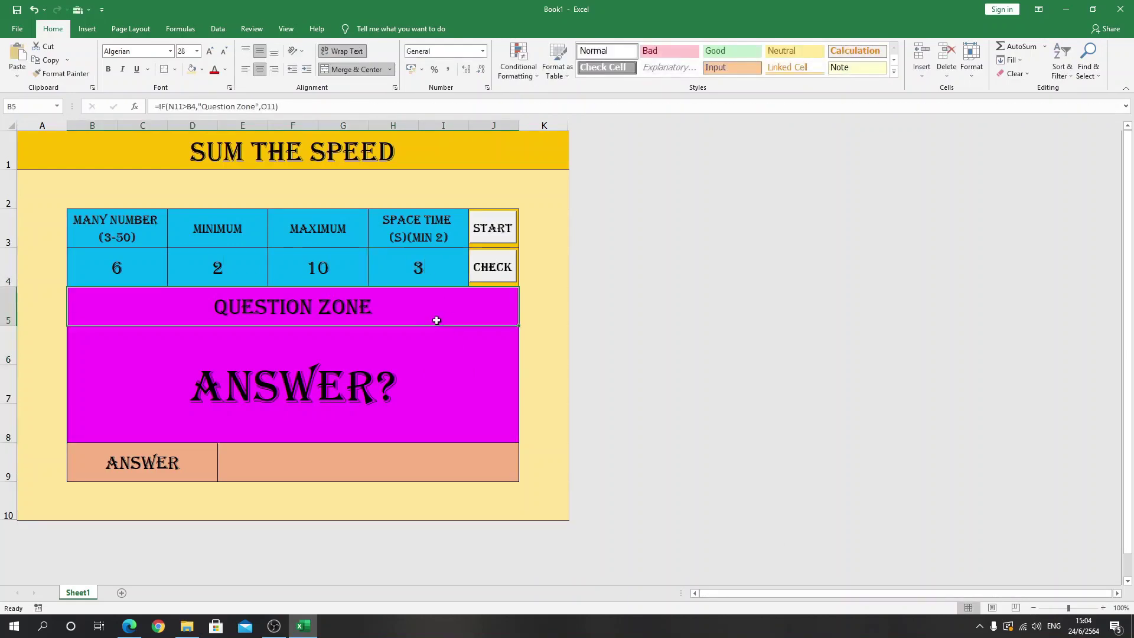
click(519, 62)
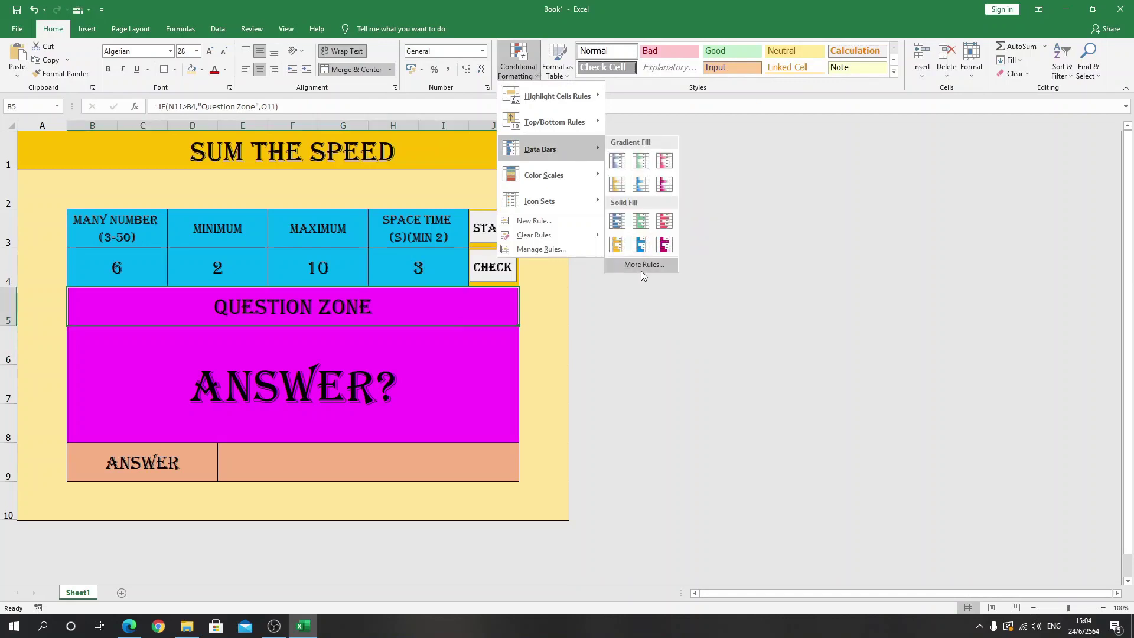
click(643, 267)
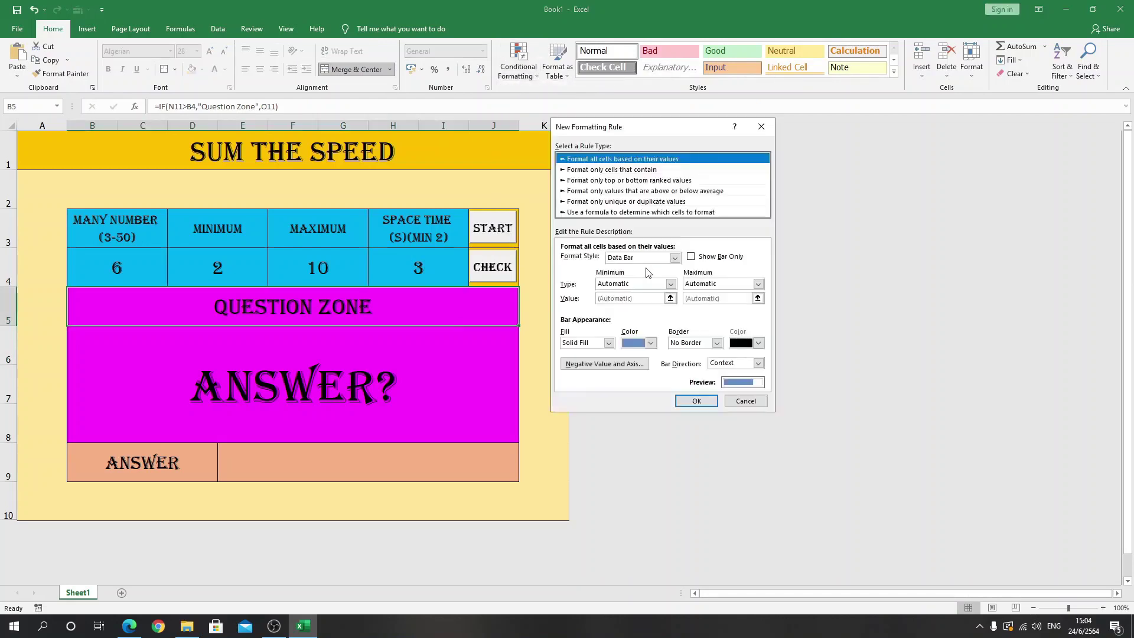
click(650, 343)
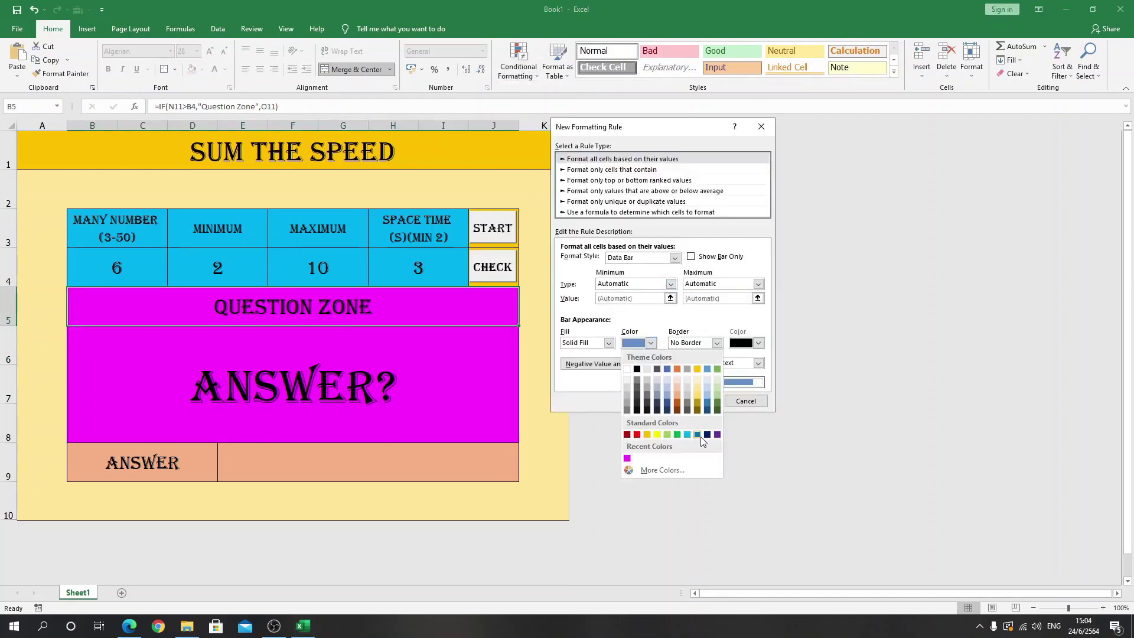
click(679, 434)
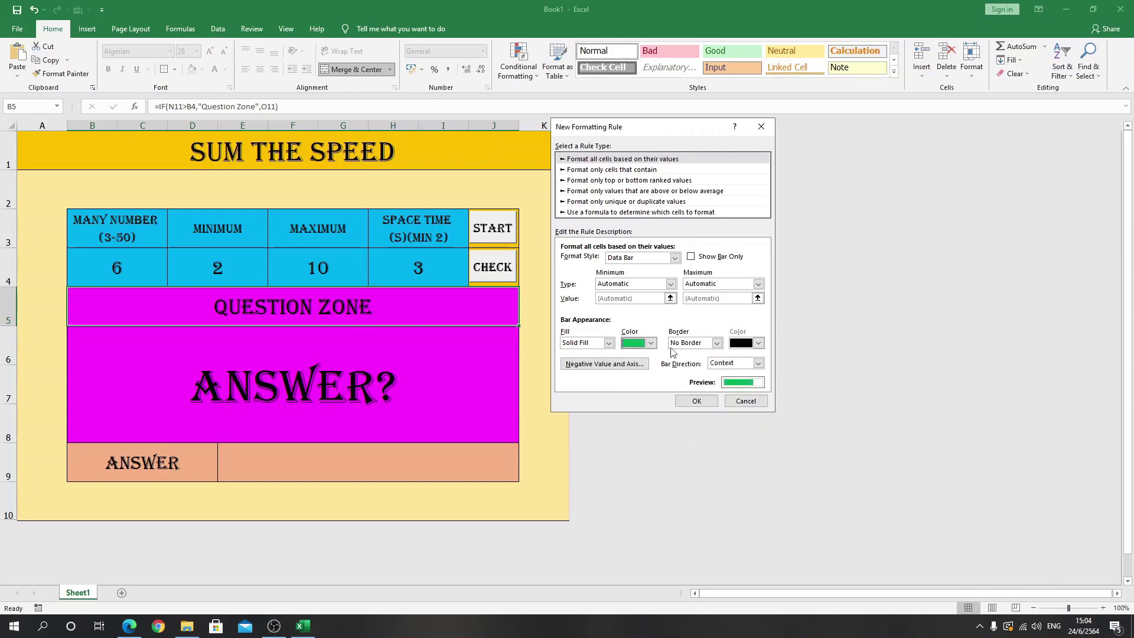
click(717, 344)
click(707, 362)
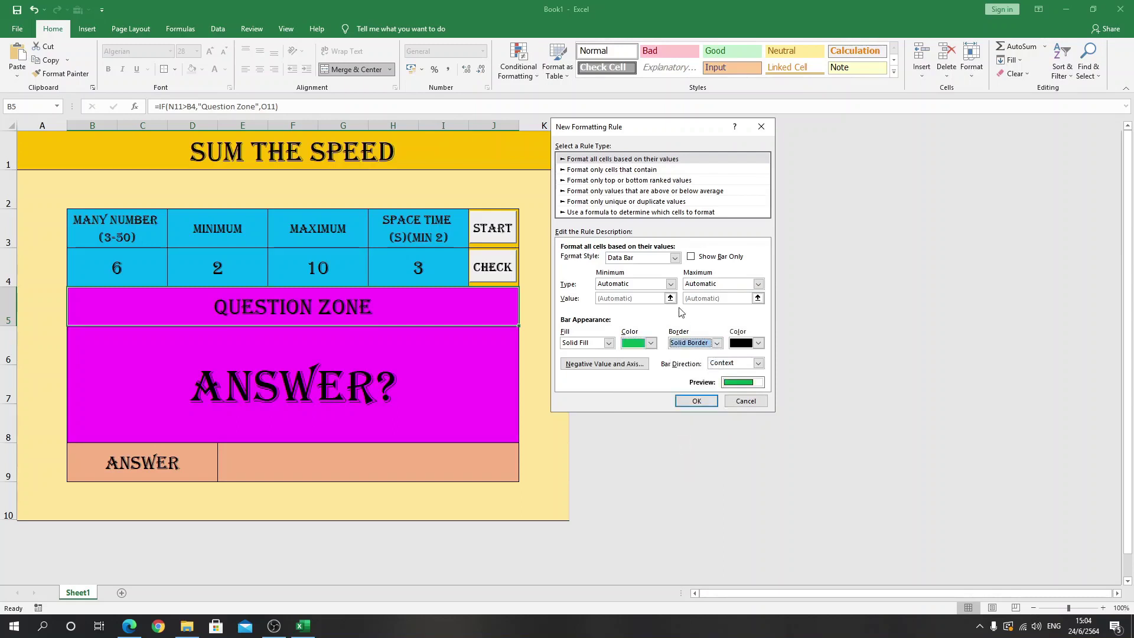
Scale the data bar from a minimum Number 0 to a maximum of =$H$4.
click(671, 284)
click(648, 303)
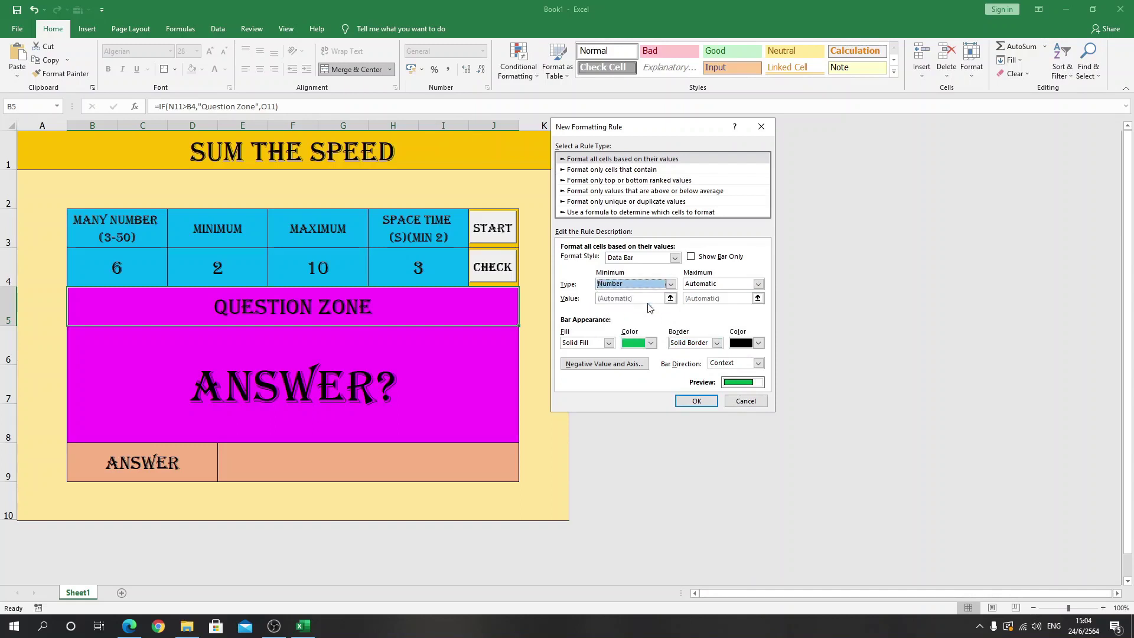
click(757, 285)
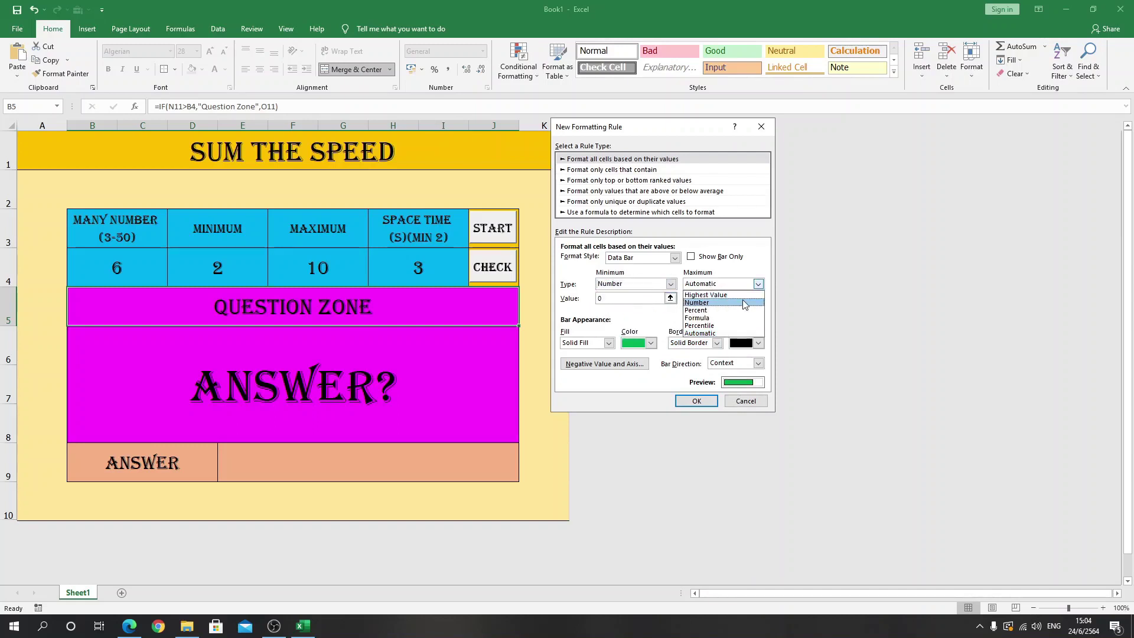
click(742, 301)
click(758, 285)
click(759, 284)
click(758, 298)
click(419, 266)
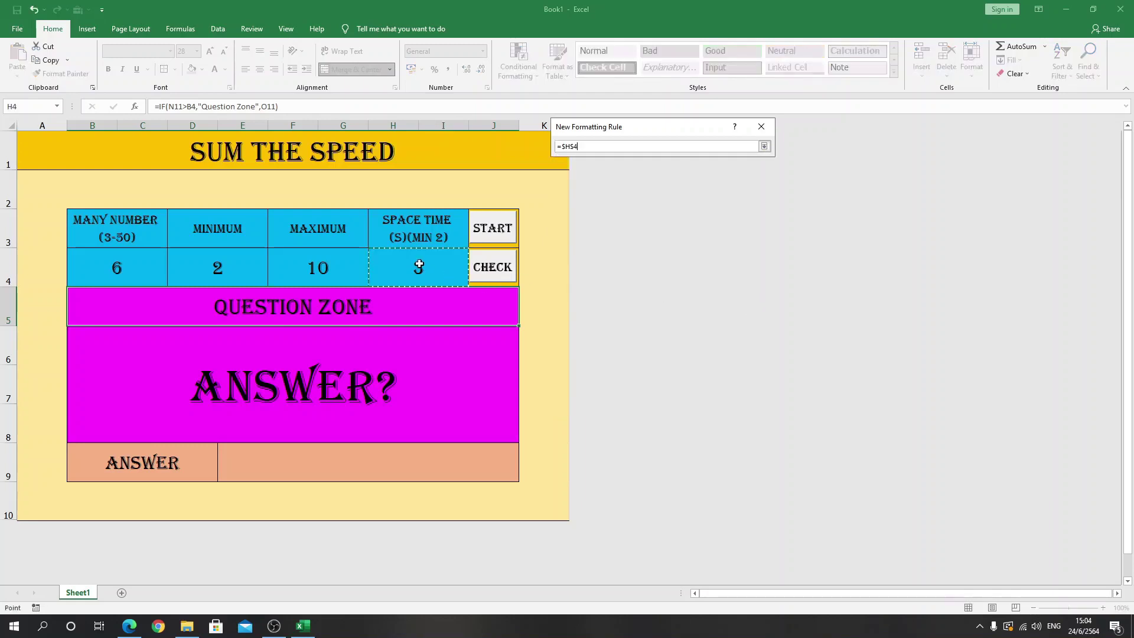
key(Return)
Apply the data bar rule, then start a round with the START button.
click(684, 397)
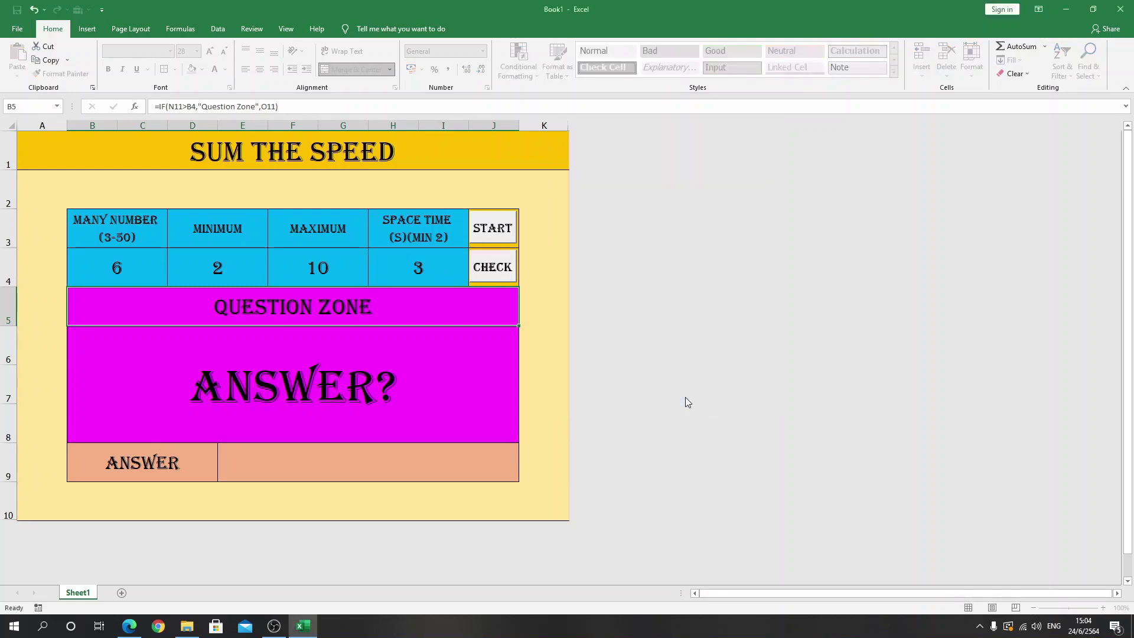
click(534, 336)
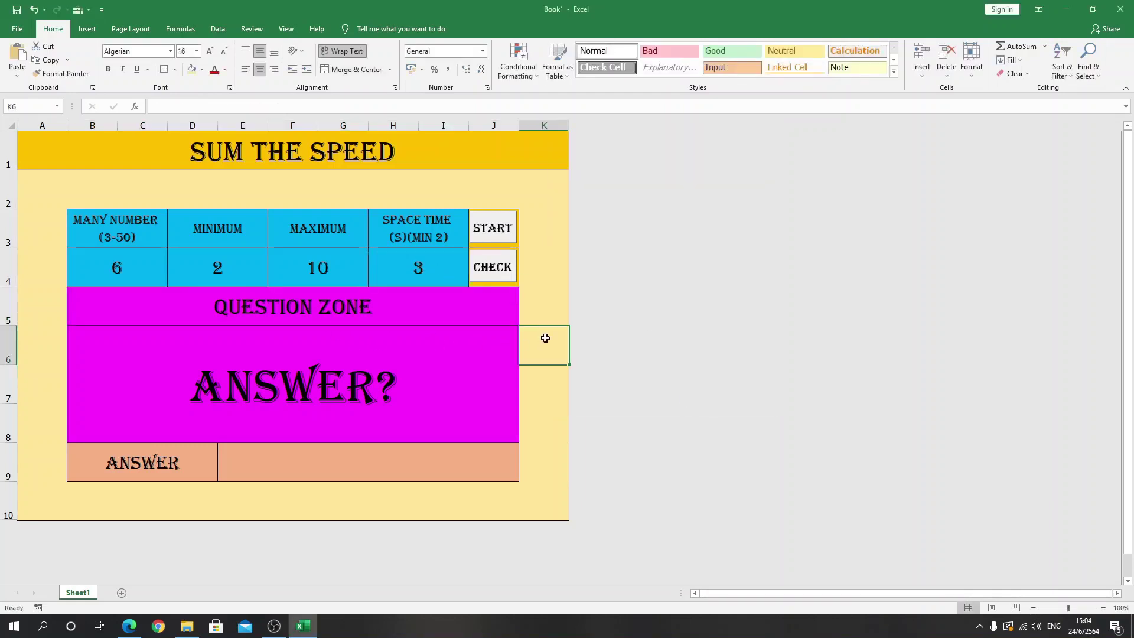
click(498, 226)
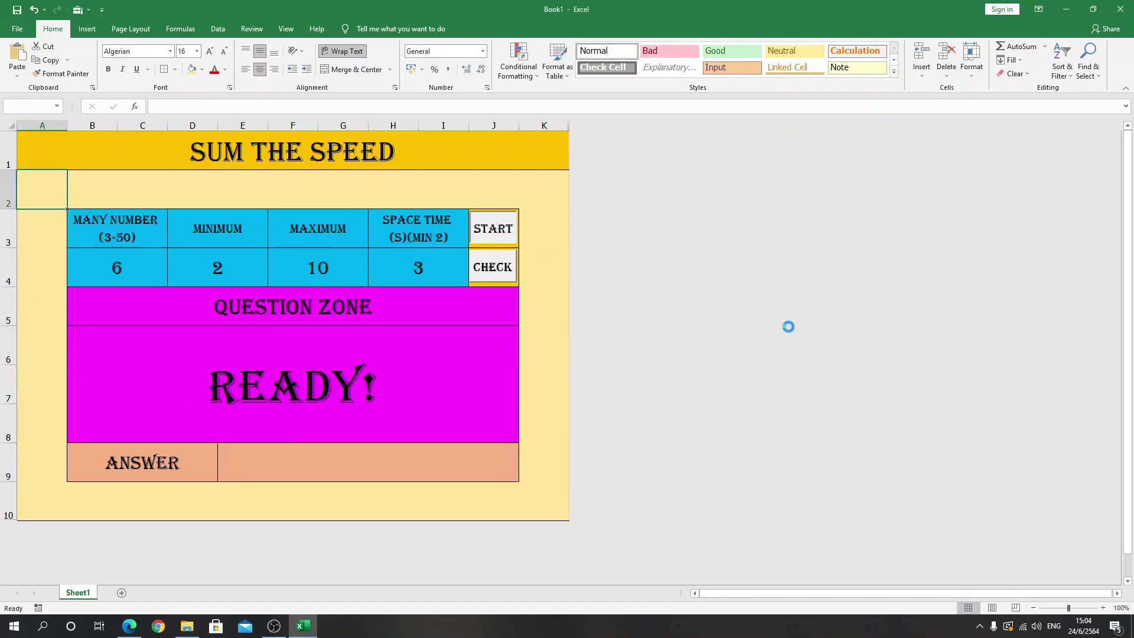
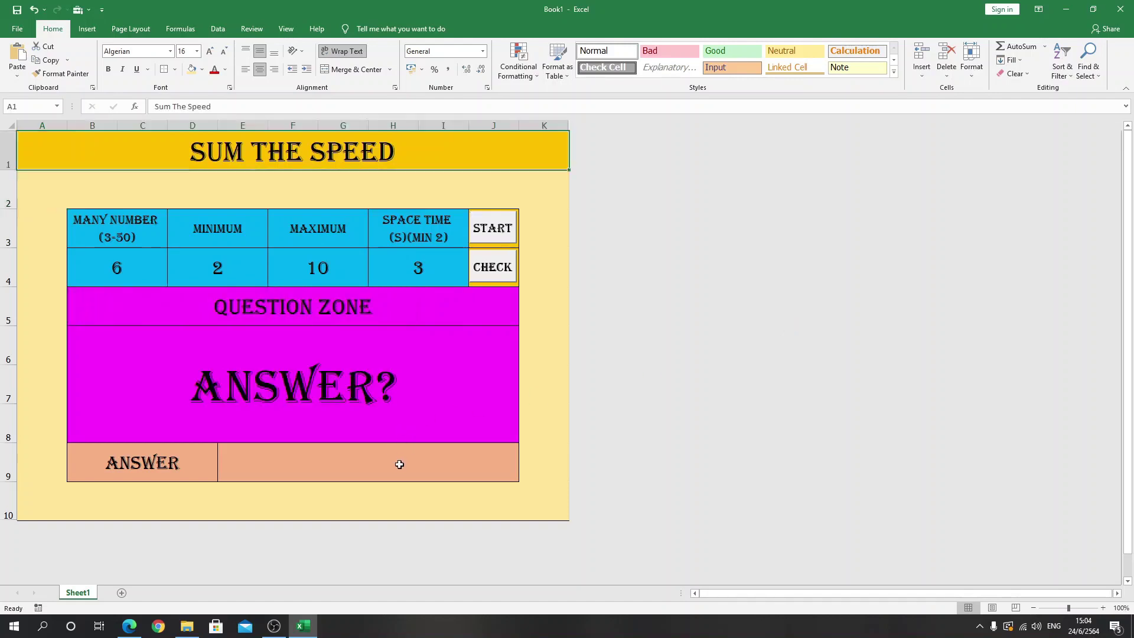
Enter and check the answer 39, then select the green margin cells around the game table.
text(39)
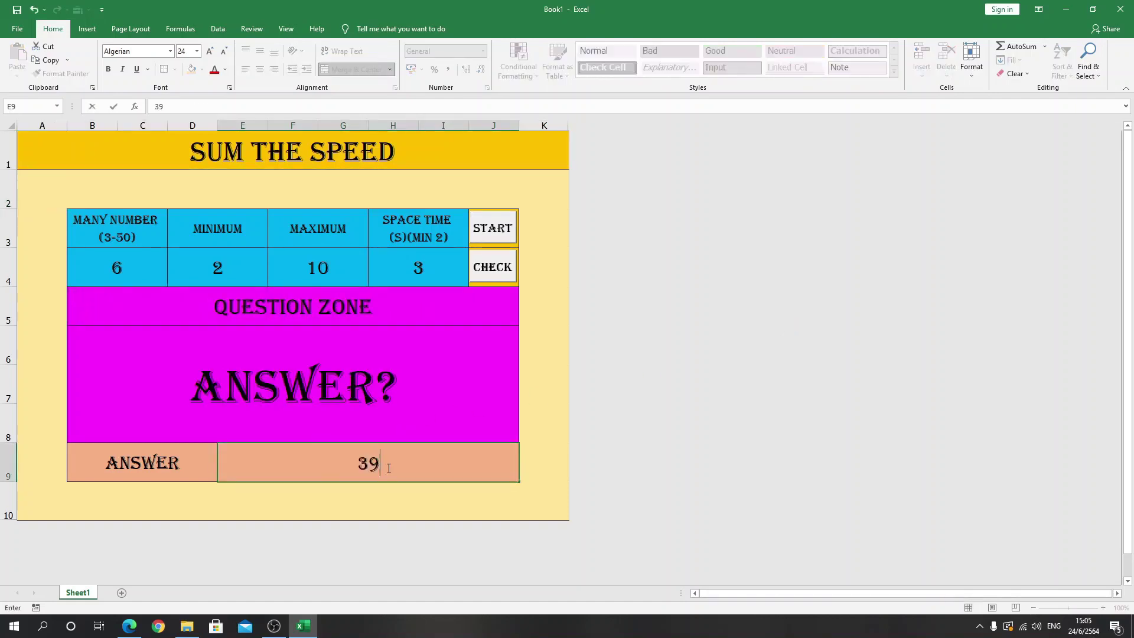
key(Return)
click(499, 266)
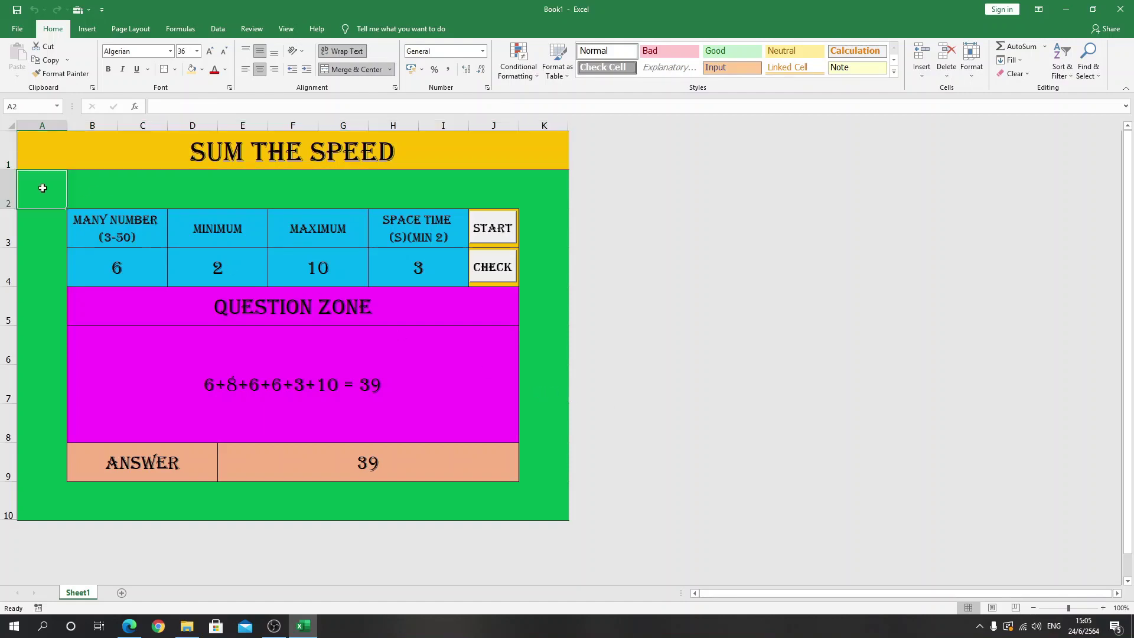
mouse_move(46, 182)
mouse_down()
mouse_move(549, 189)
mouse_move(555, 452)
mouse_up()
mouse_move(548, 502)
mouse_down()
mouse_move(48, 500)
mouse_move(43, 242)
mouse_up()
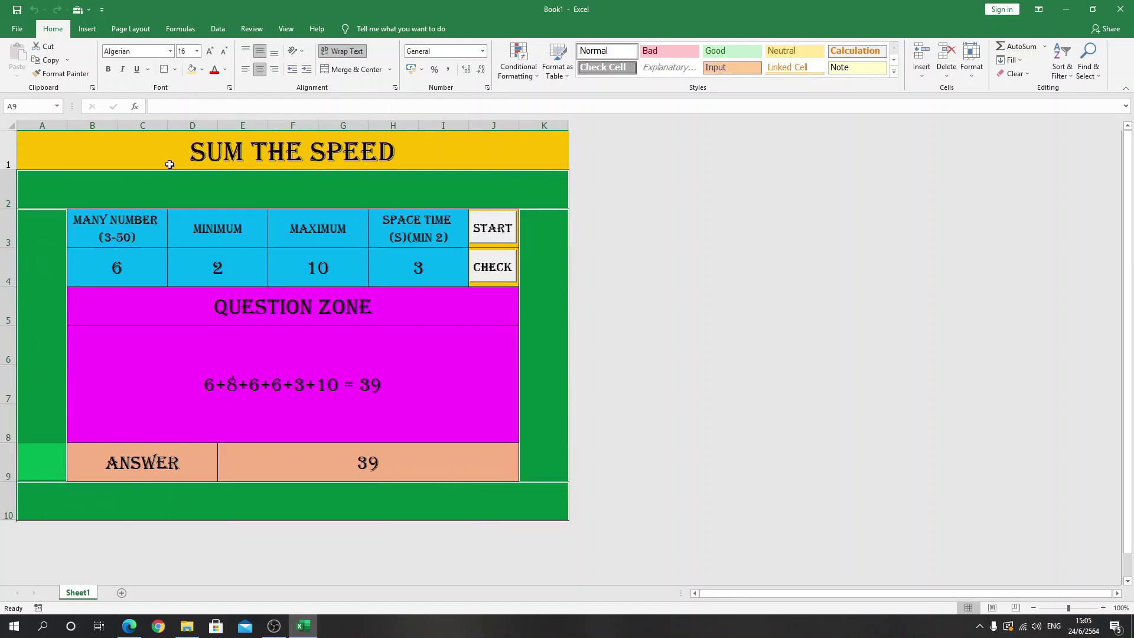
click(200, 69)
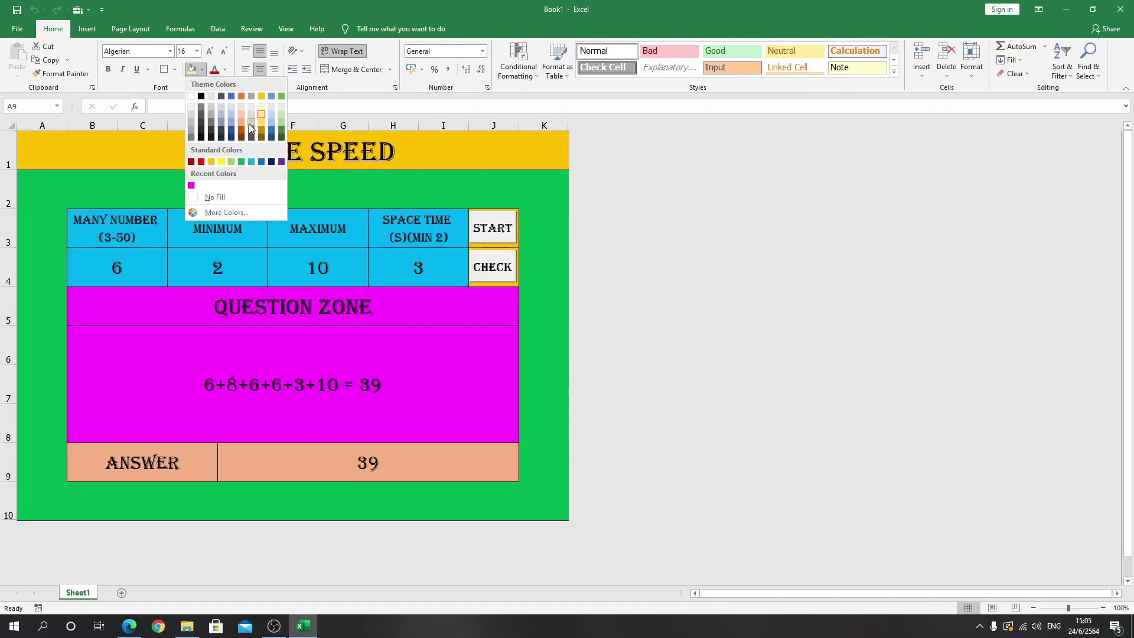
key(Escape)
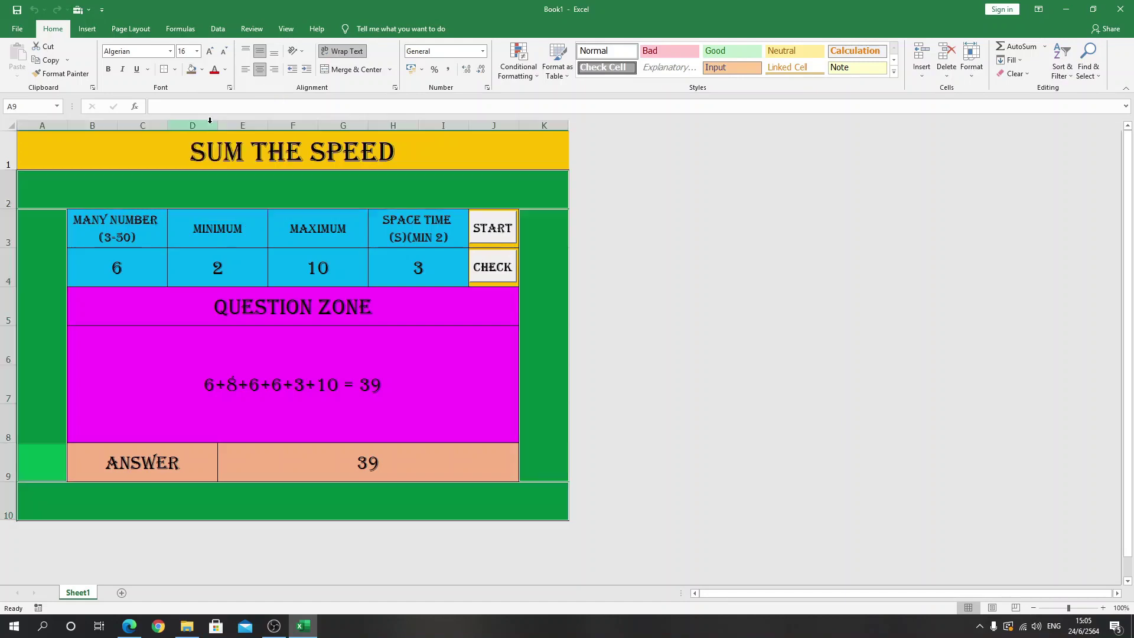
click(523, 76)
Add a margin rule =NOT($B$5="question zone") with no format, then start a new round.
click(545, 219)
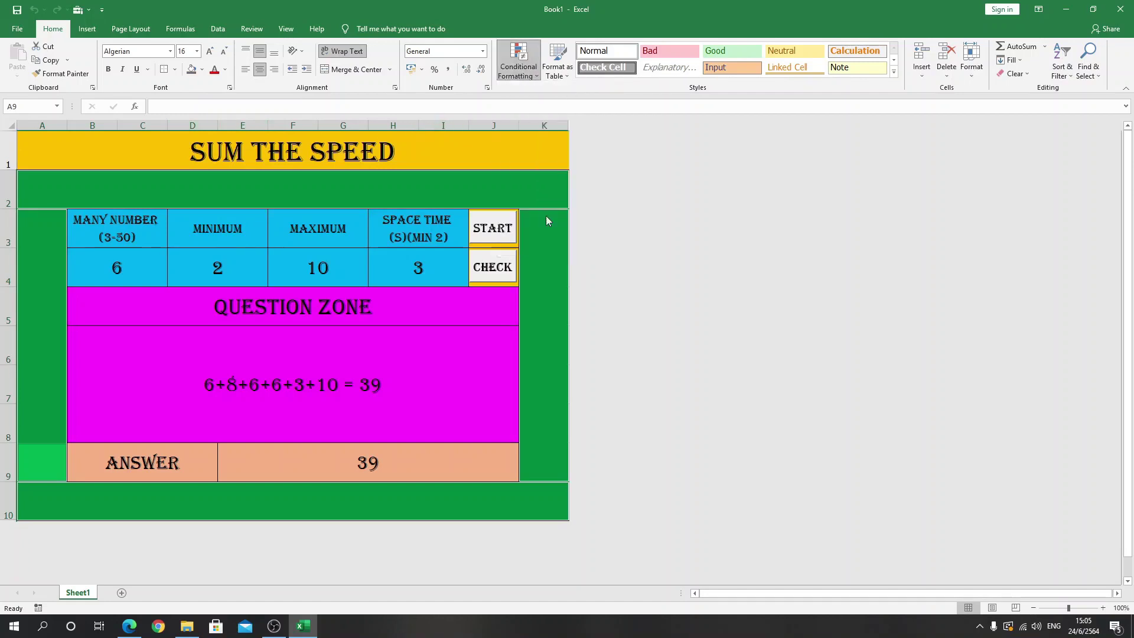
click(590, 238)
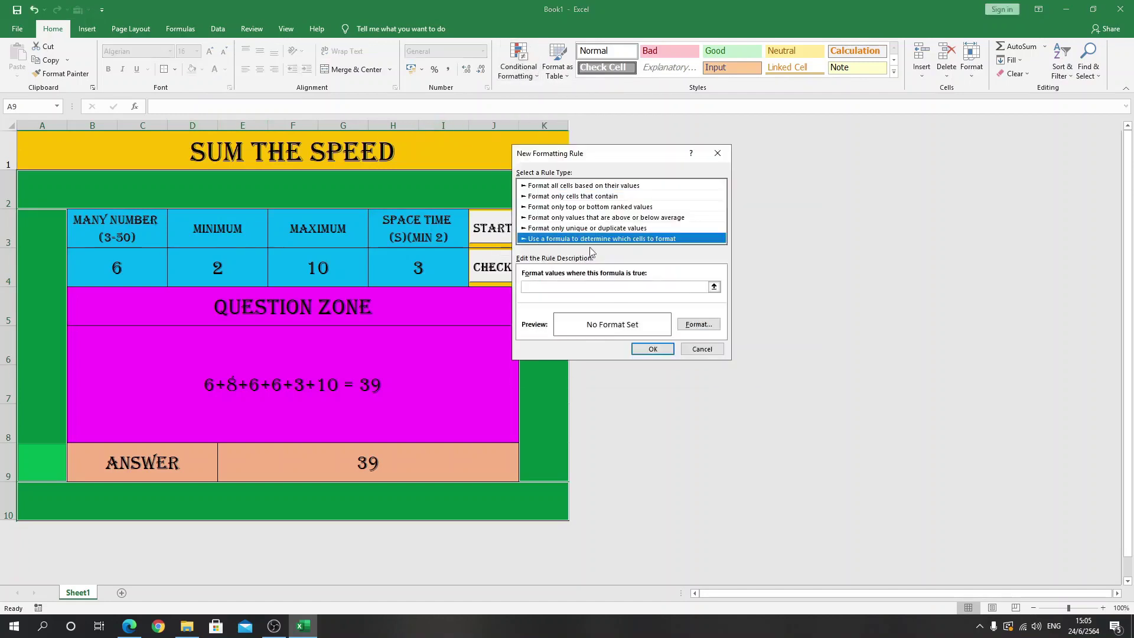
click(714, 286)
click(436, 314)
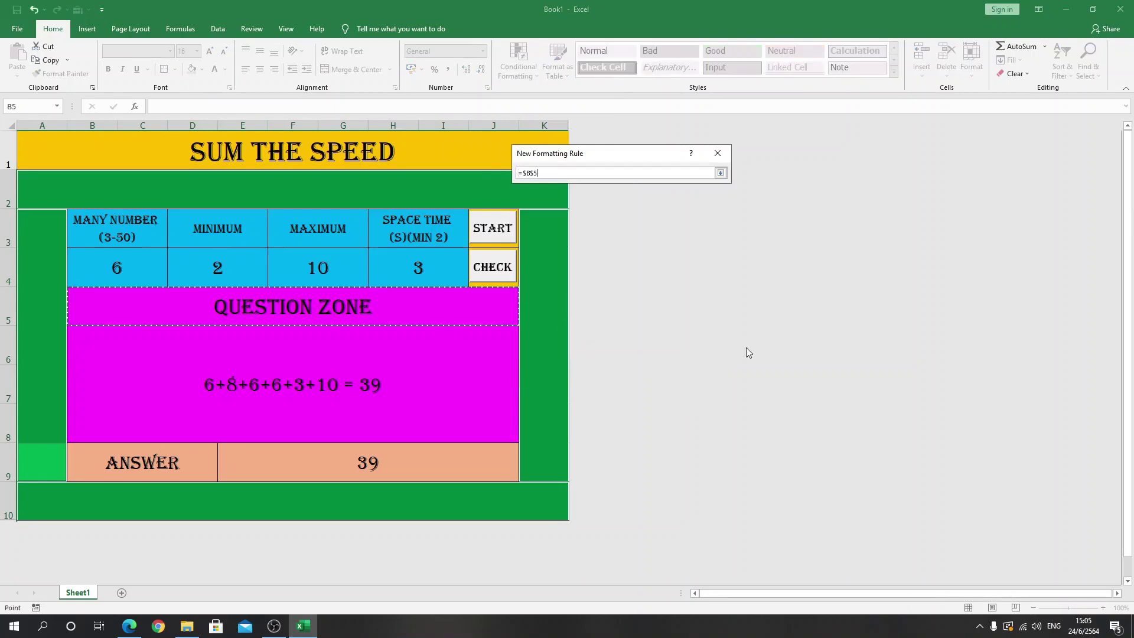
click(523, 173)
text(no)
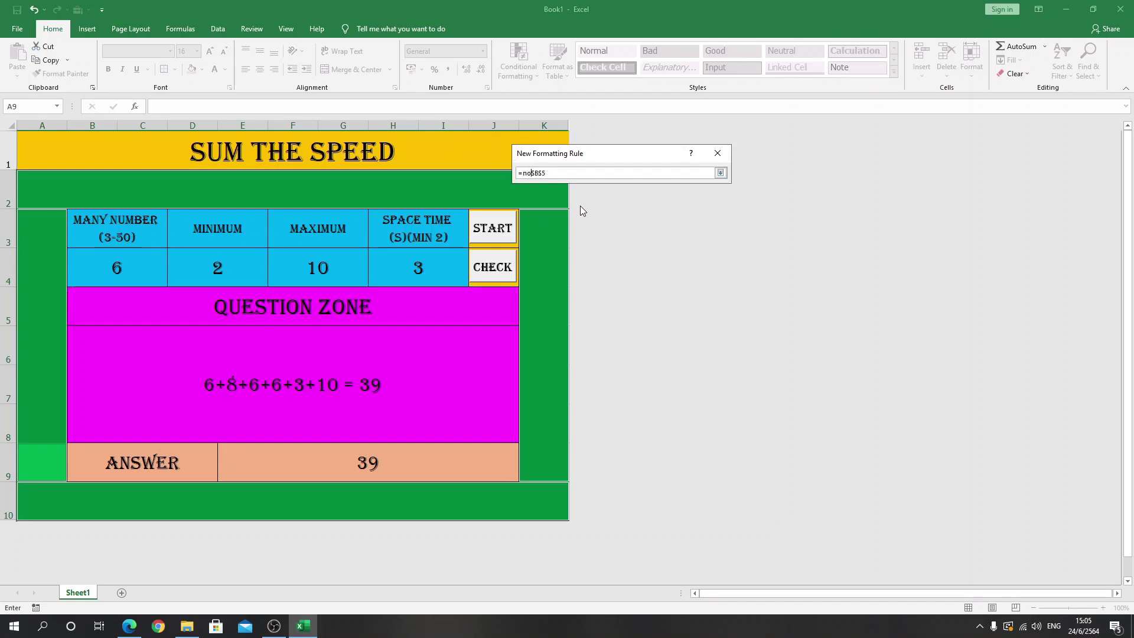
text(t)
text(zone")
click(720, 173)
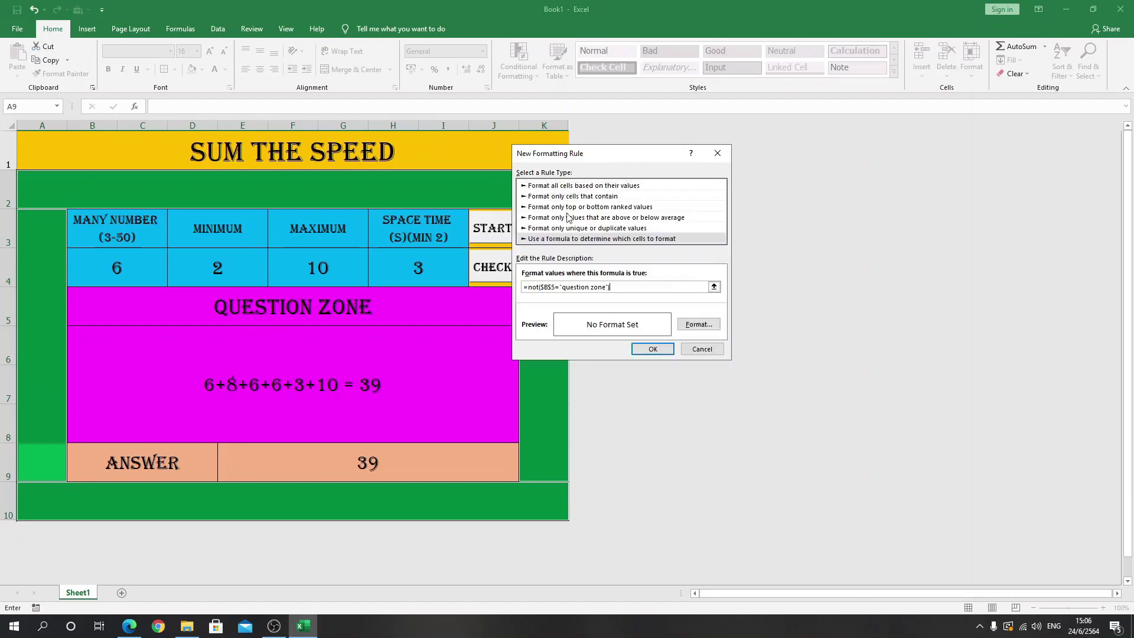
click(653, 349)
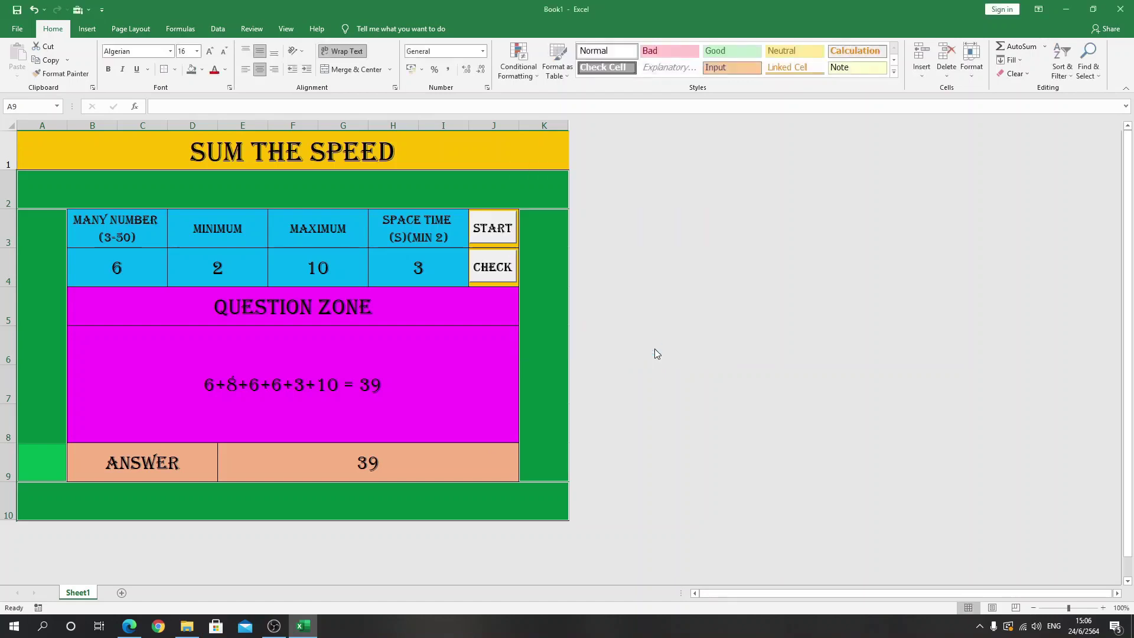
click(494, 228)
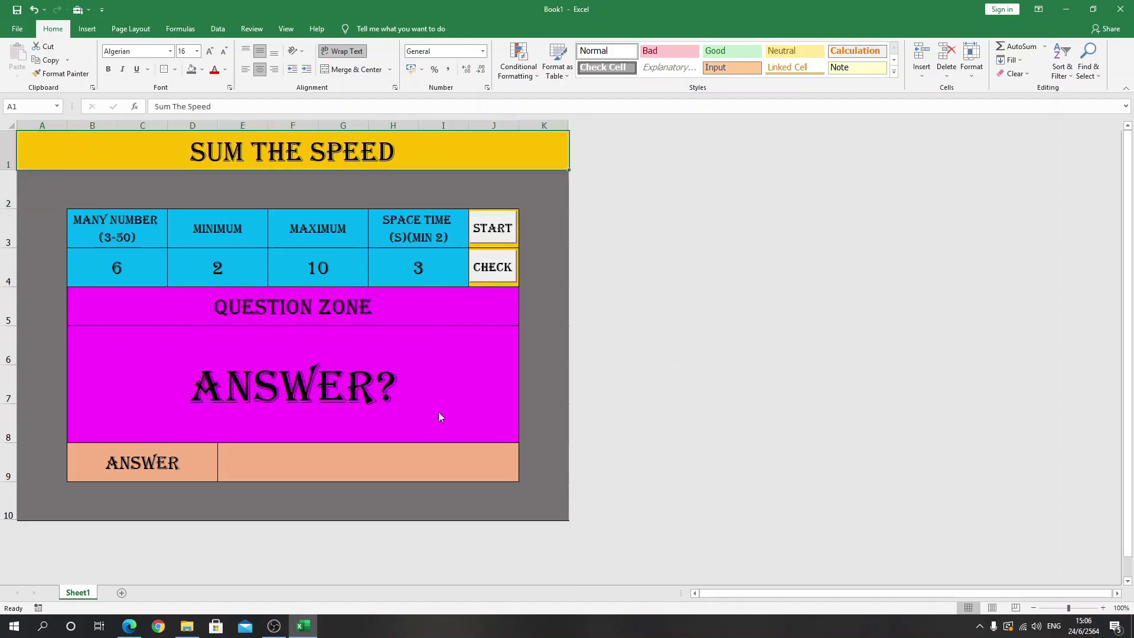
Answer the round with 31, check it as correct, and reselect the margin cells.
click(413, 462)
text(31)
key(Return)
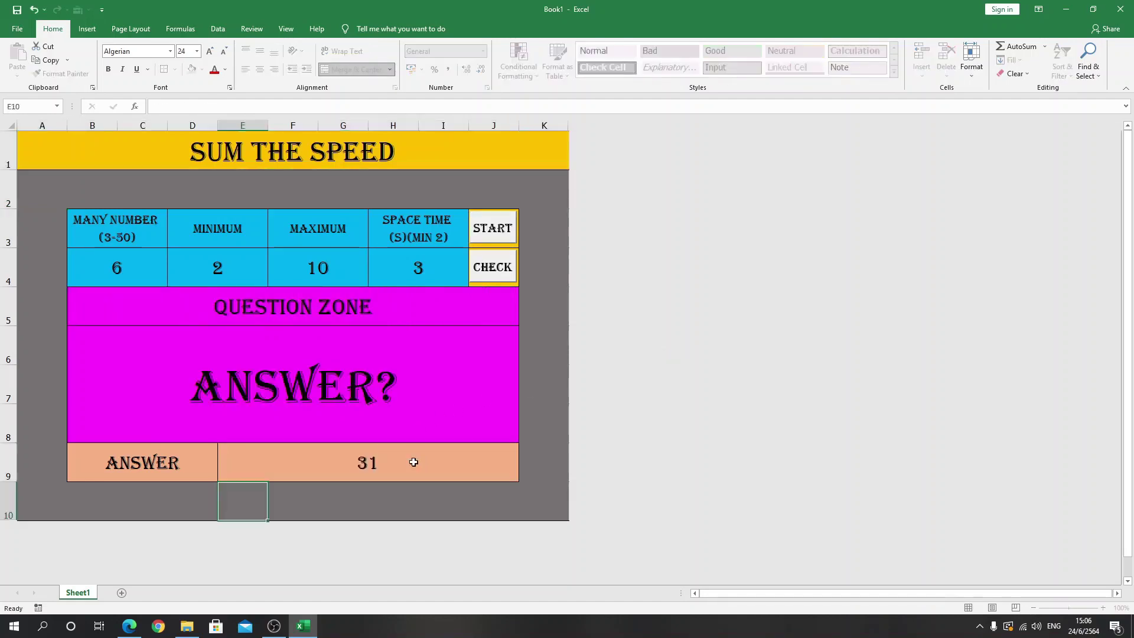
click(490, 268)
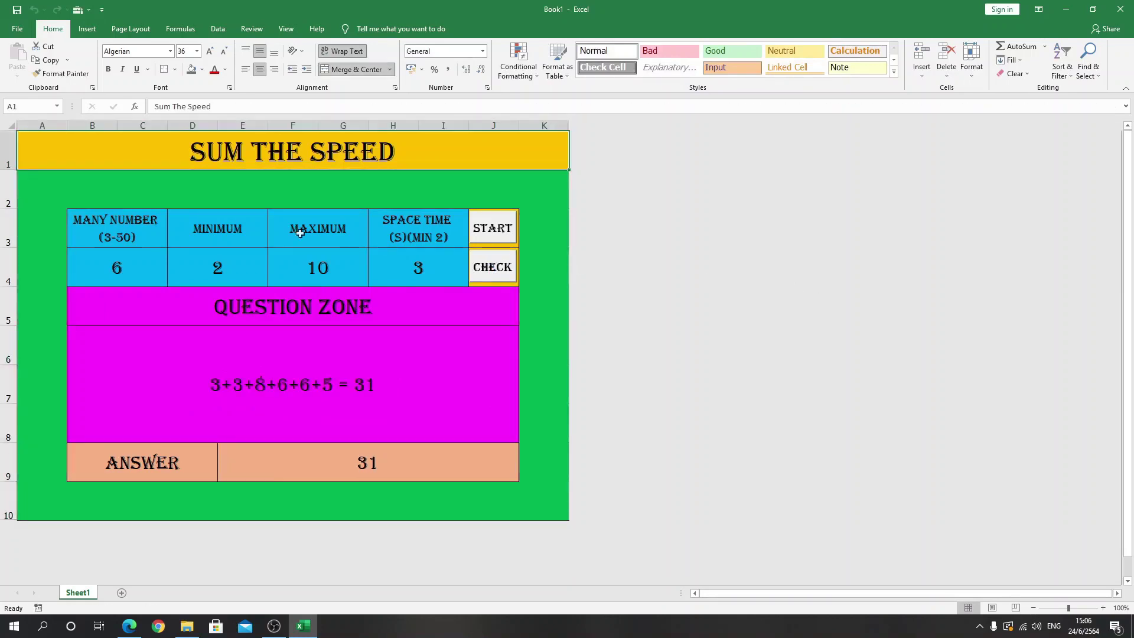
mouse_move(43, 186)
mouse_down()
mouse_move(541, 215)
mouse_move(531, 494)
mouse_move(46, 239)
mouse_up()
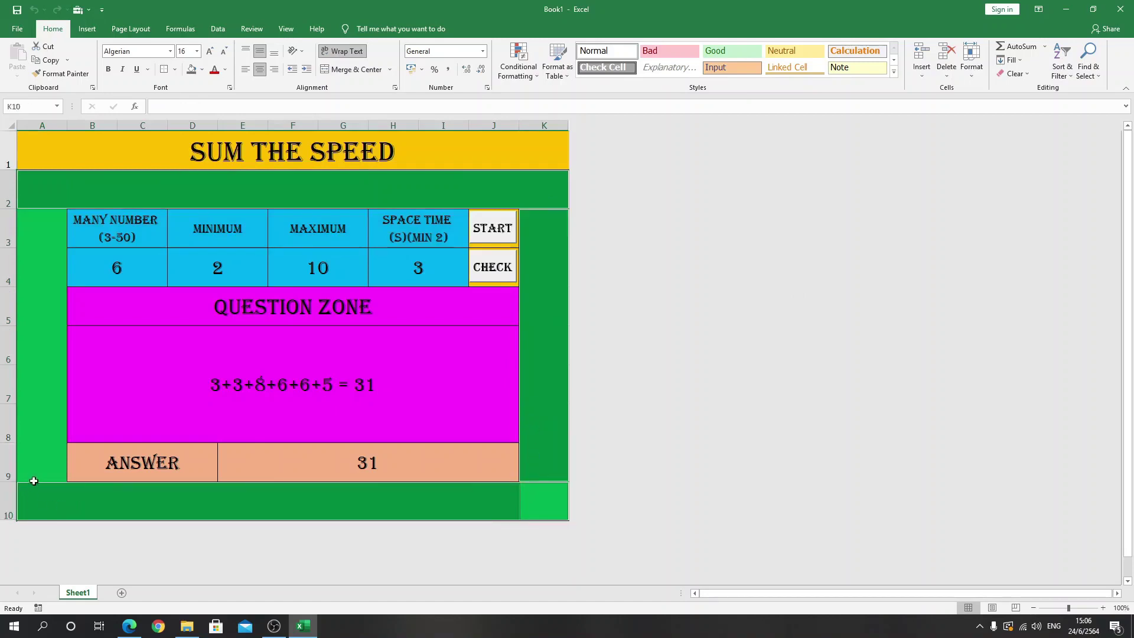
Delete the NOT($B$5="question zone") conditional rule that has no format.
click(519, 64)
click(557, 249)
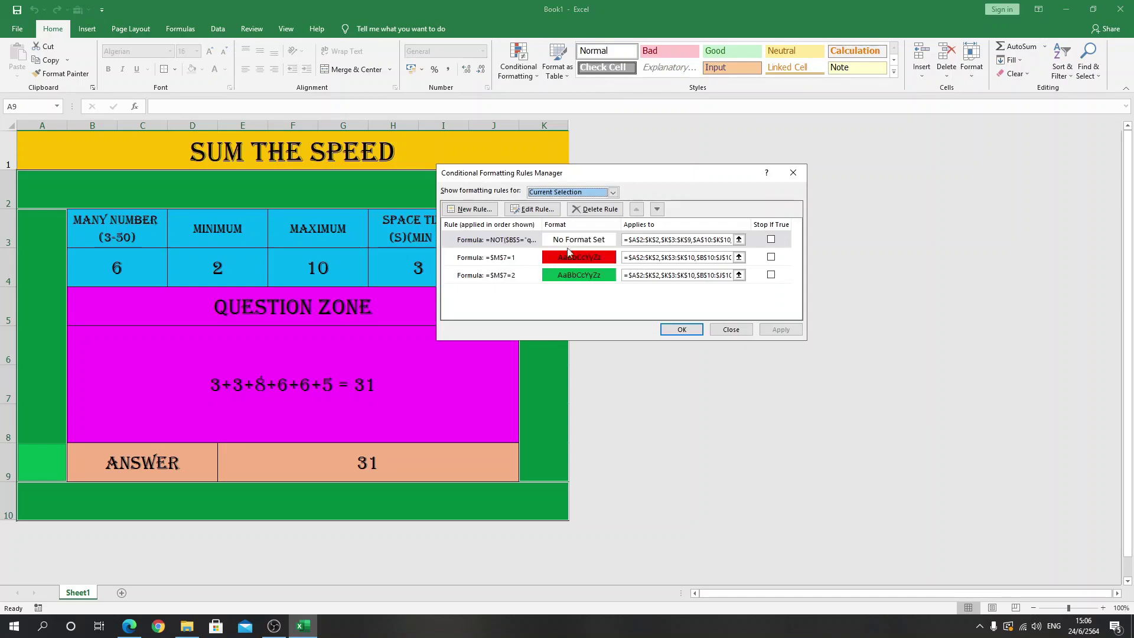
click(567, 241)
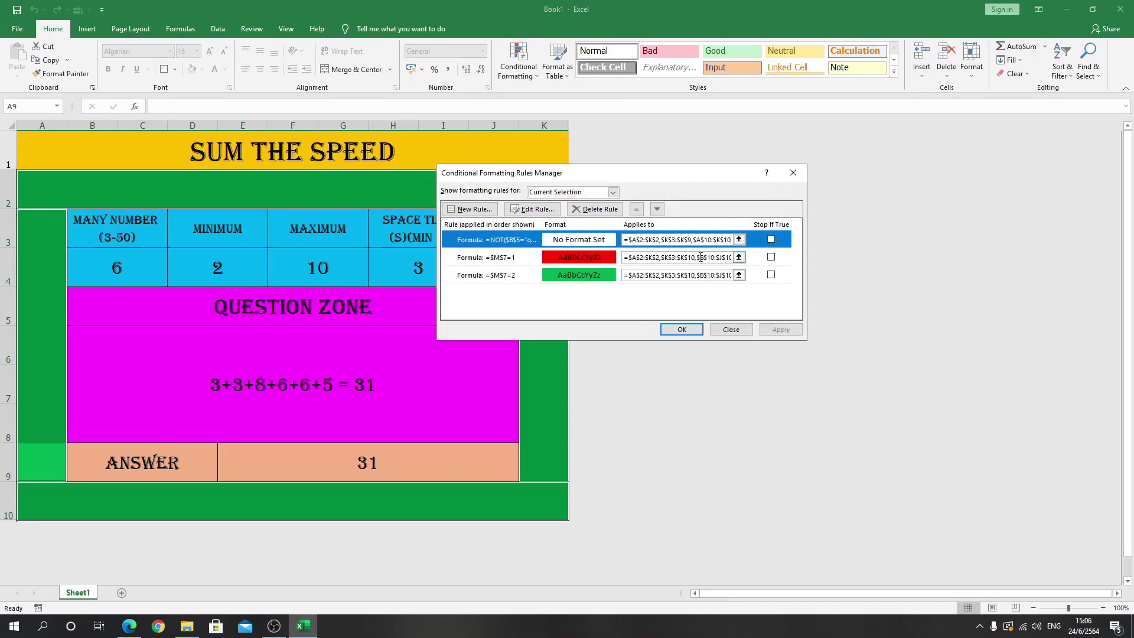
click(597, 209)
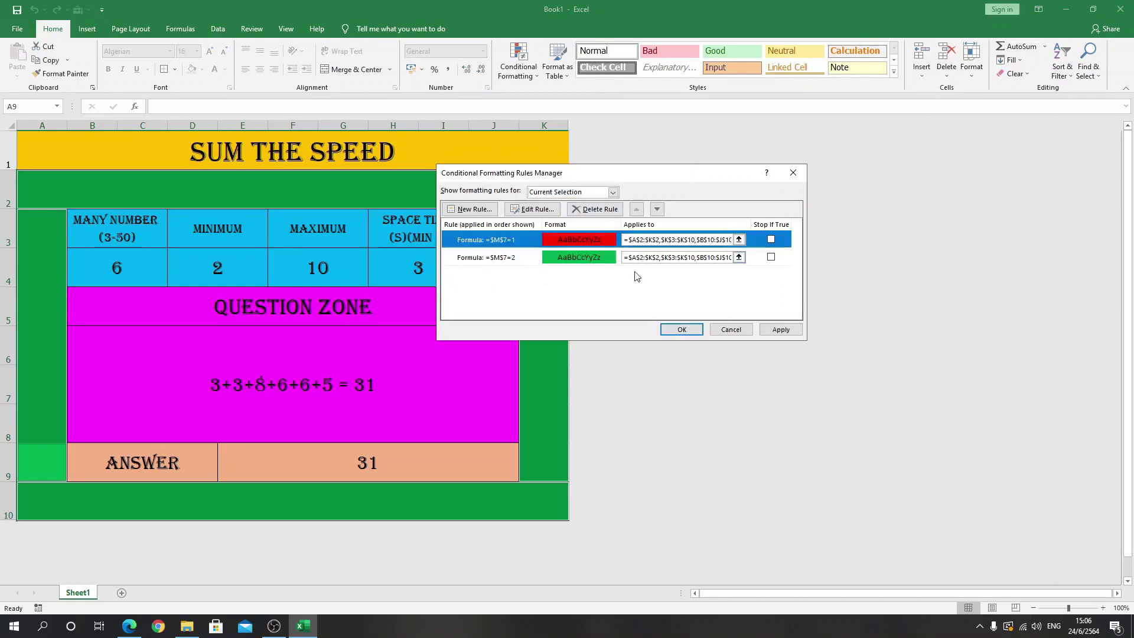
click(681, 329)
Open the Fill Color palette twice and dismiss it without changing anything.
click(201, 70)
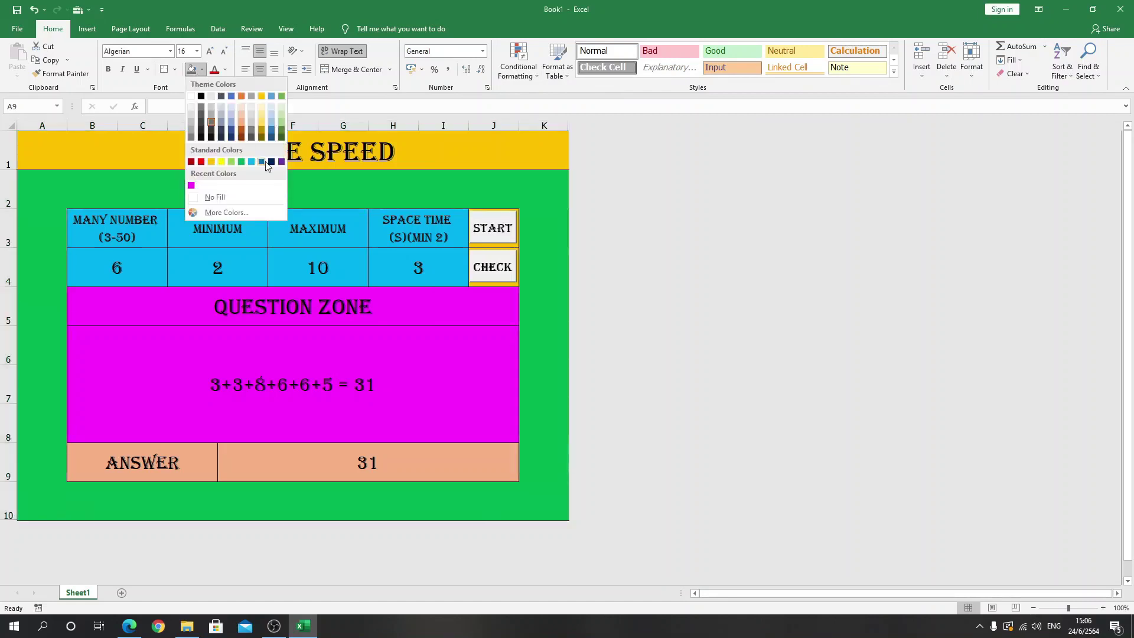
click(423, 305)
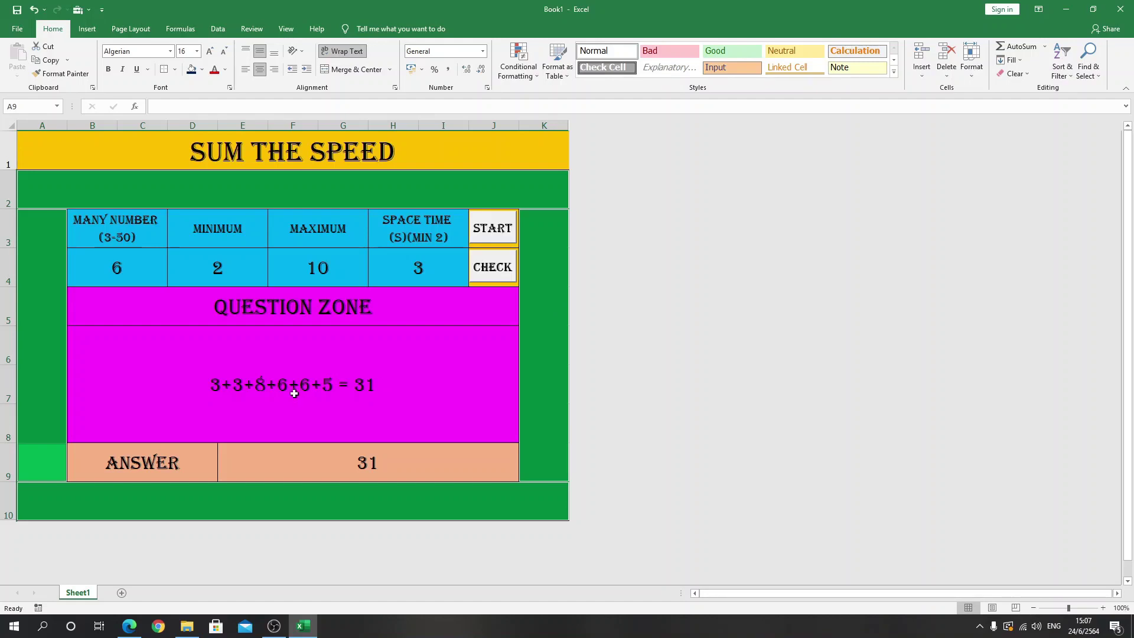
click(203, 70)
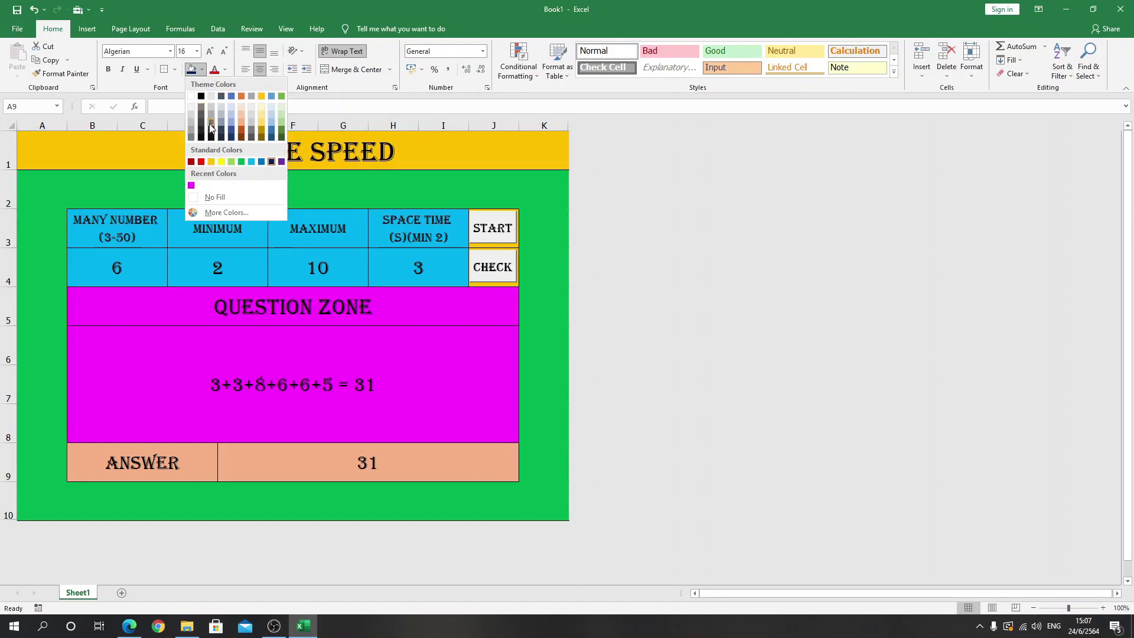
key(Escape)
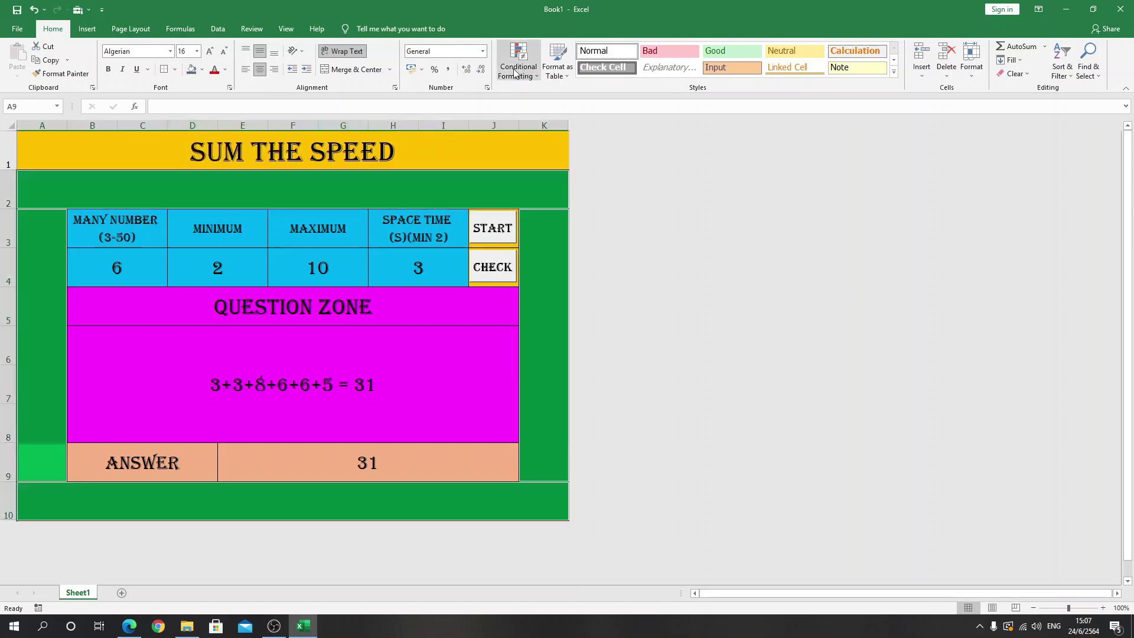
click(519, 67)
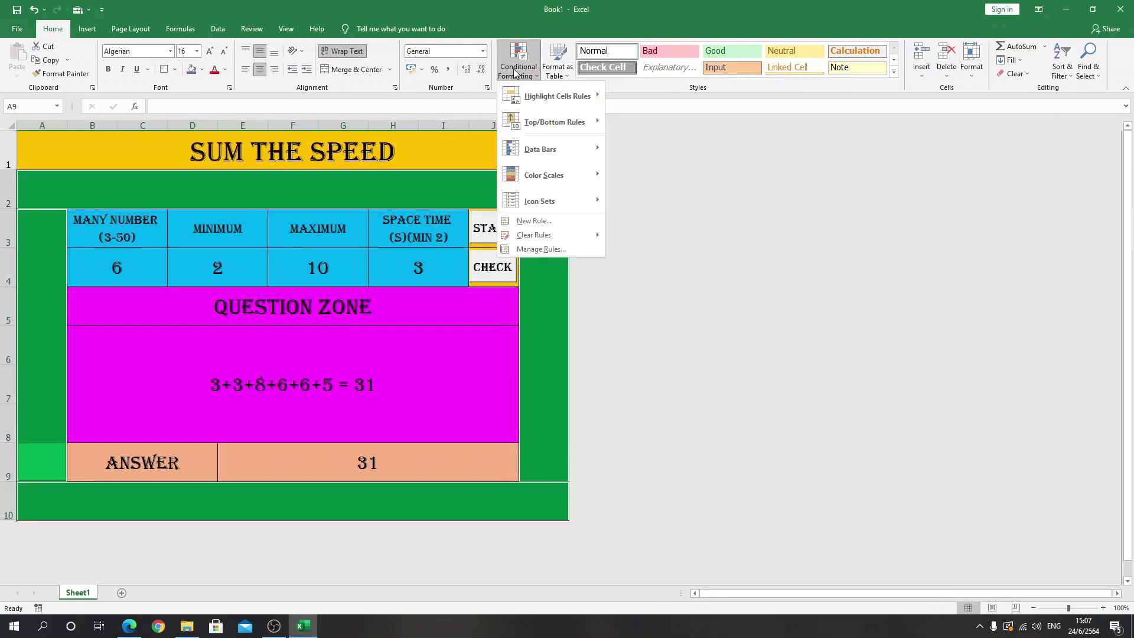
Add a margin rule =$B$6="answer?" that applies a blue background fill.
click(535, 221)
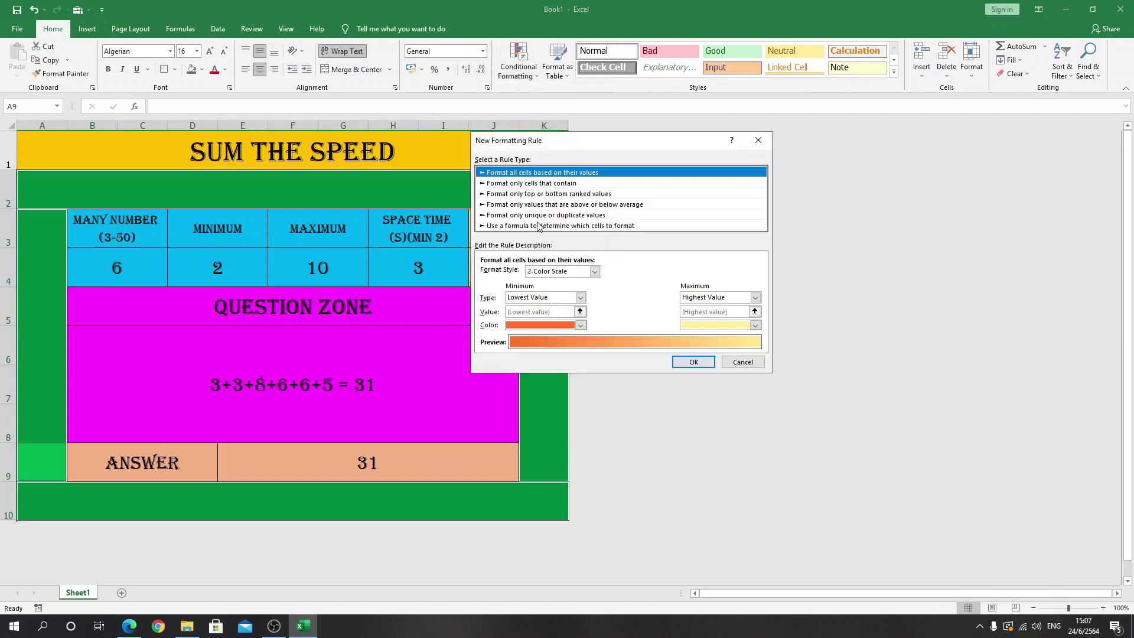
click(645, 226)
click(674, 273)
click(440, 371)
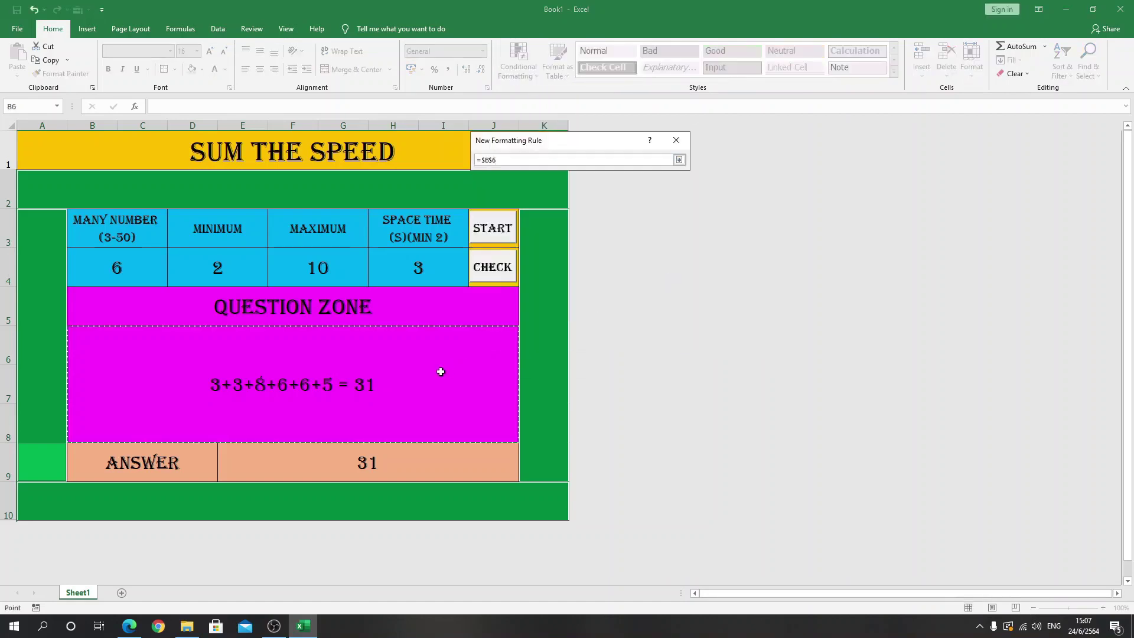
text(=)
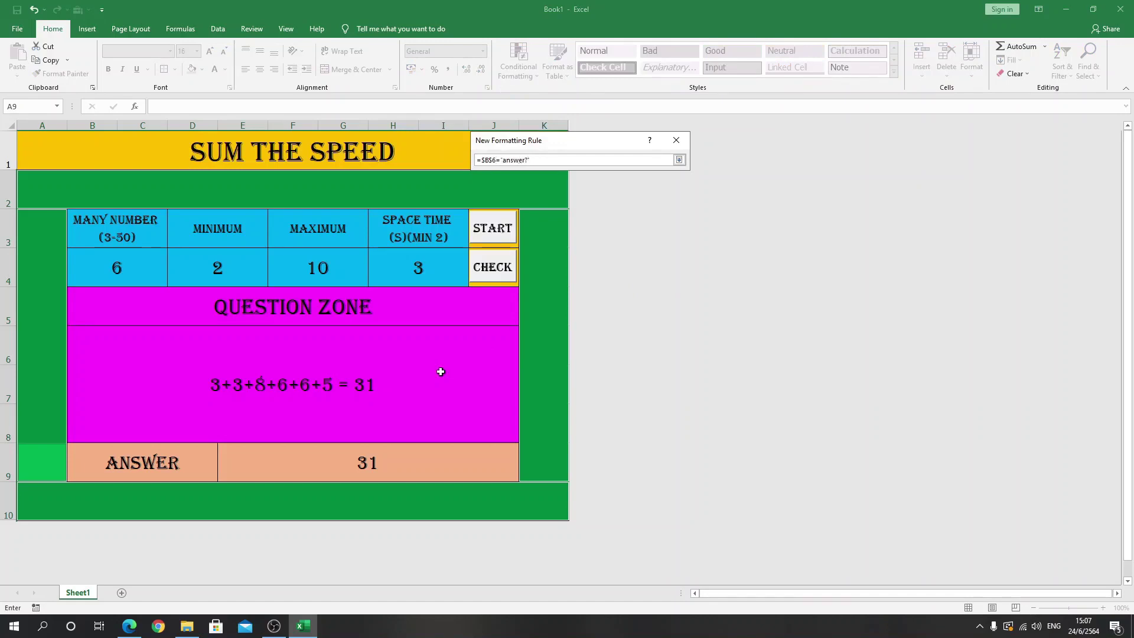
key(Return)
click(656, 310)
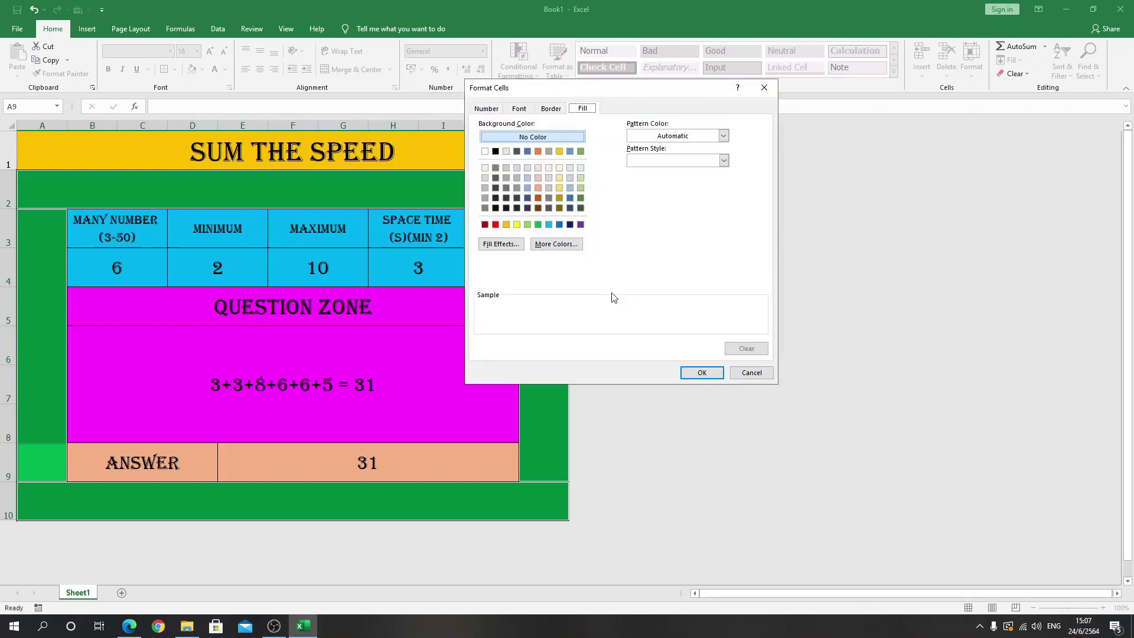
click(561, 225)
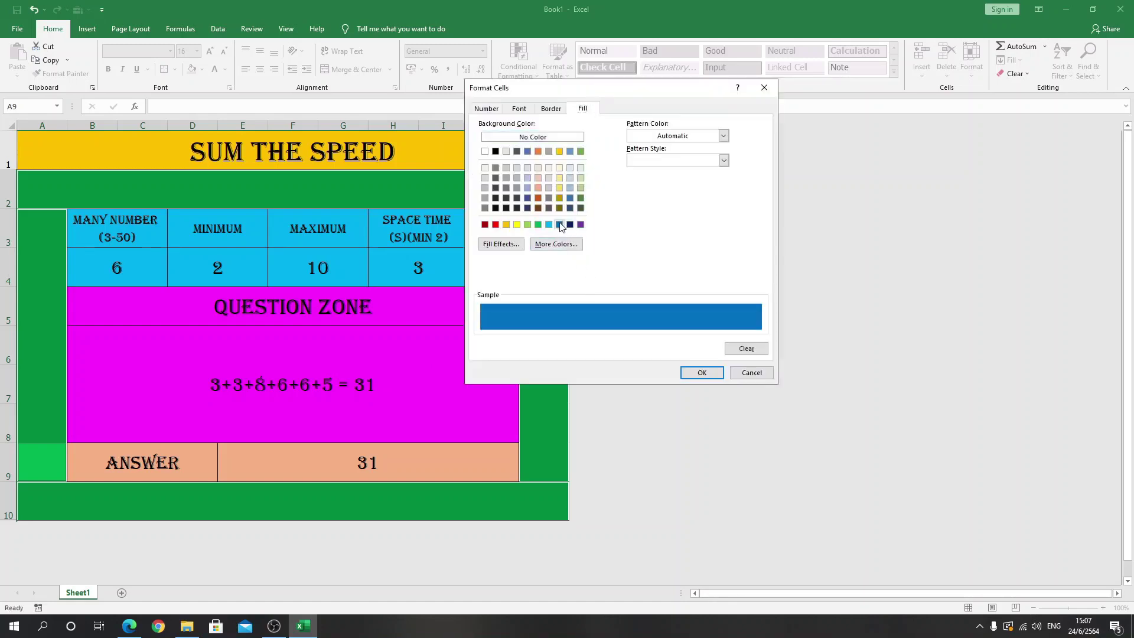
click(702, 372)
click(612, 336)
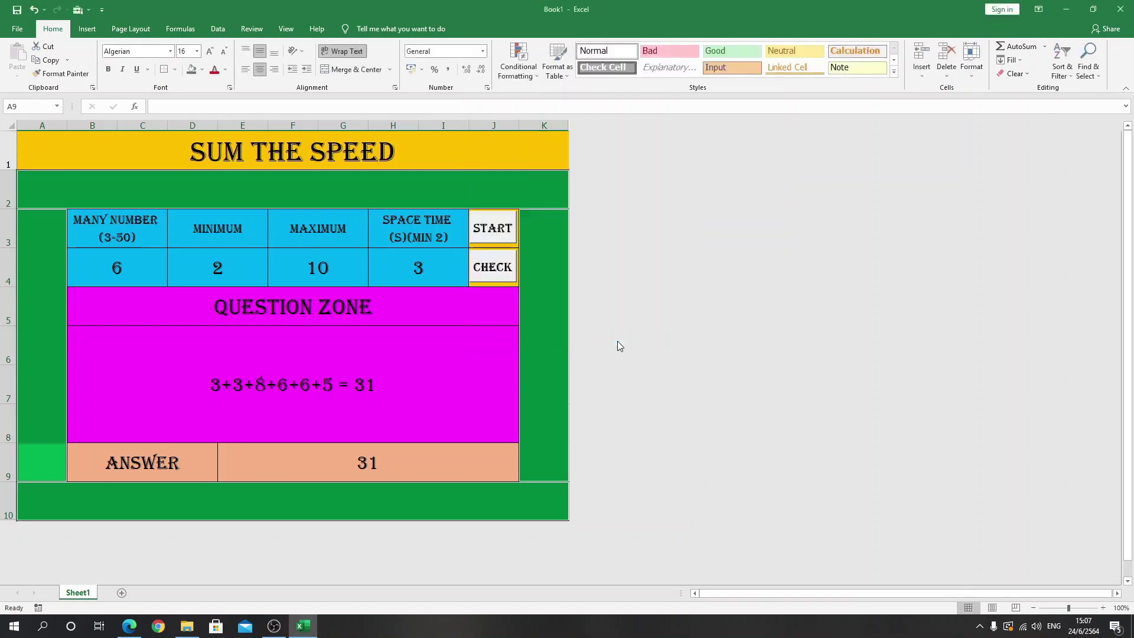
Set the game to 10 numbers ranging from 15 to 30.
click(543, 345)
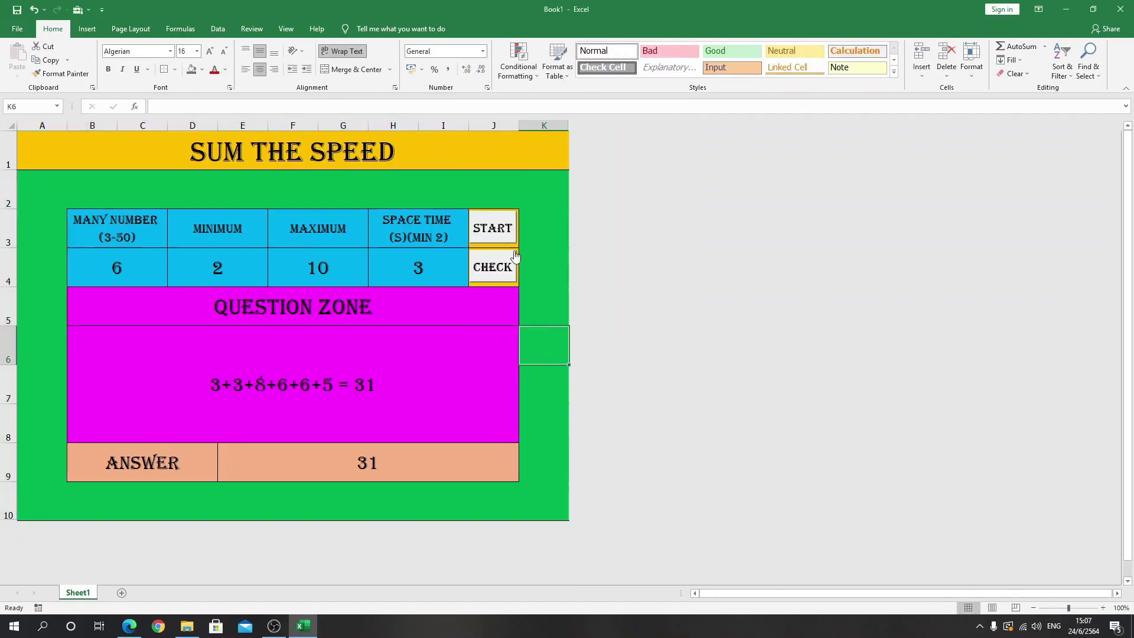
click(205, 267)
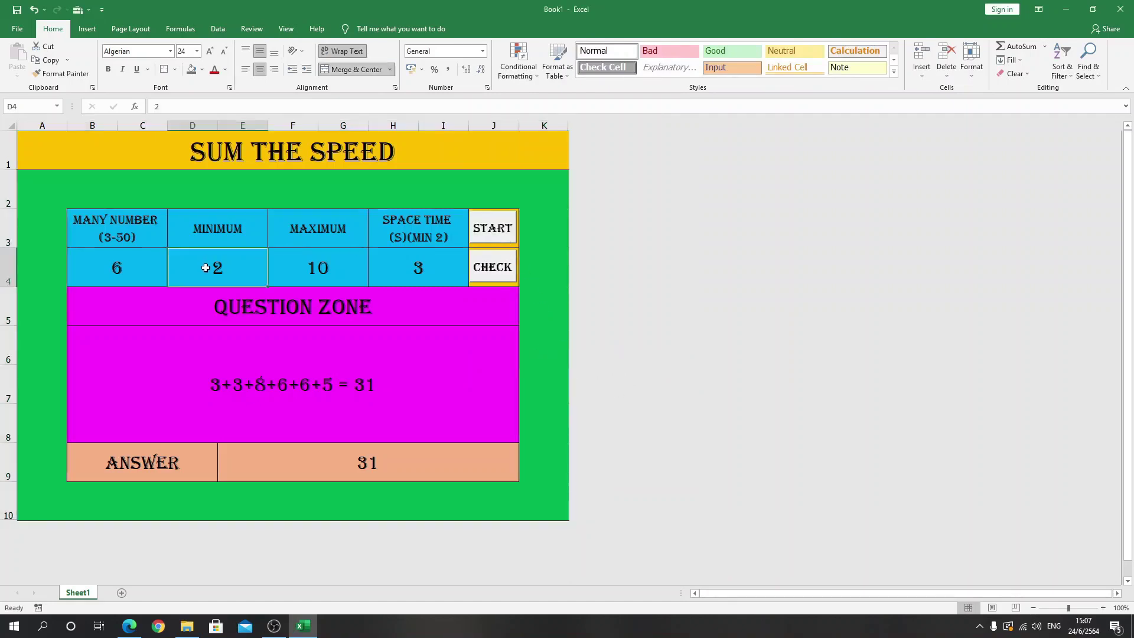
click(143, 277)
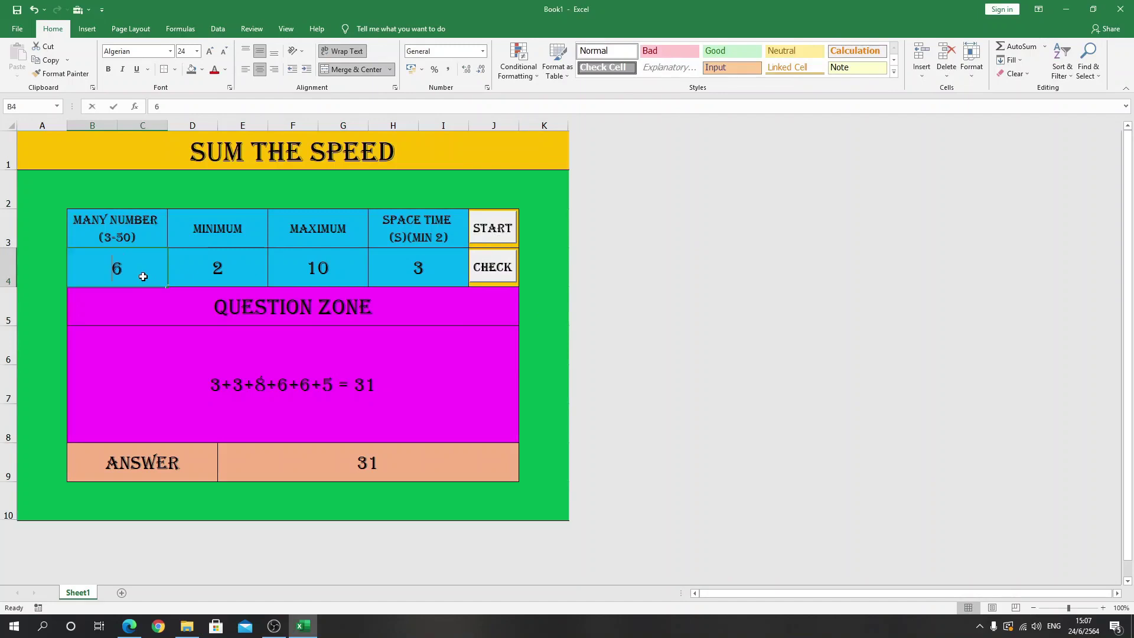
text(10)
key(Return)
click(208, 270)
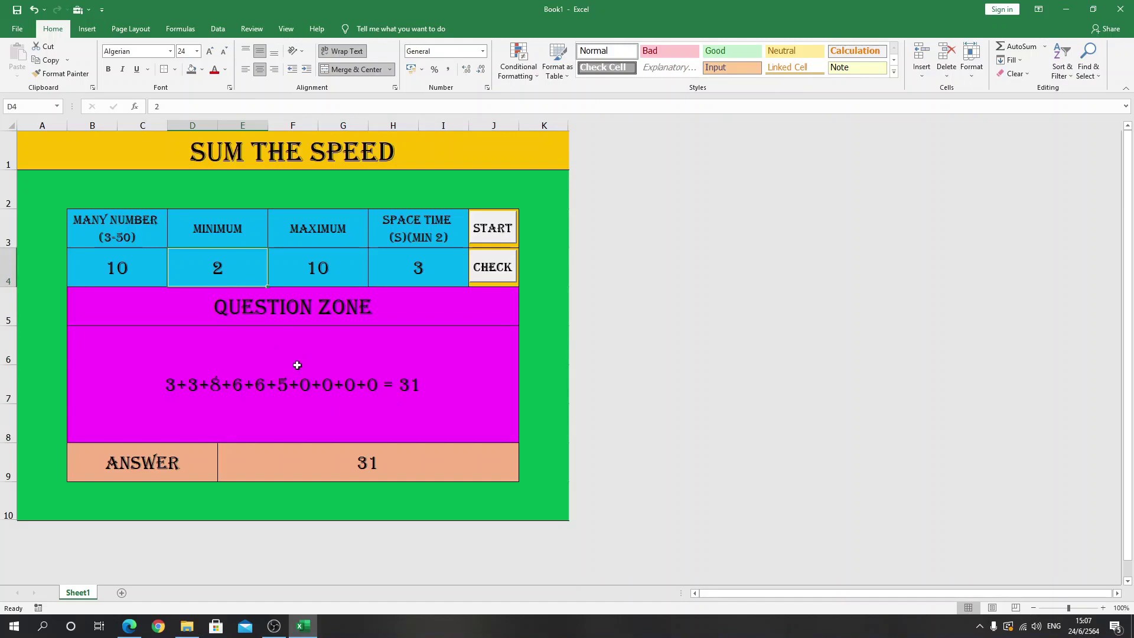
text(15)
click(321, 273)
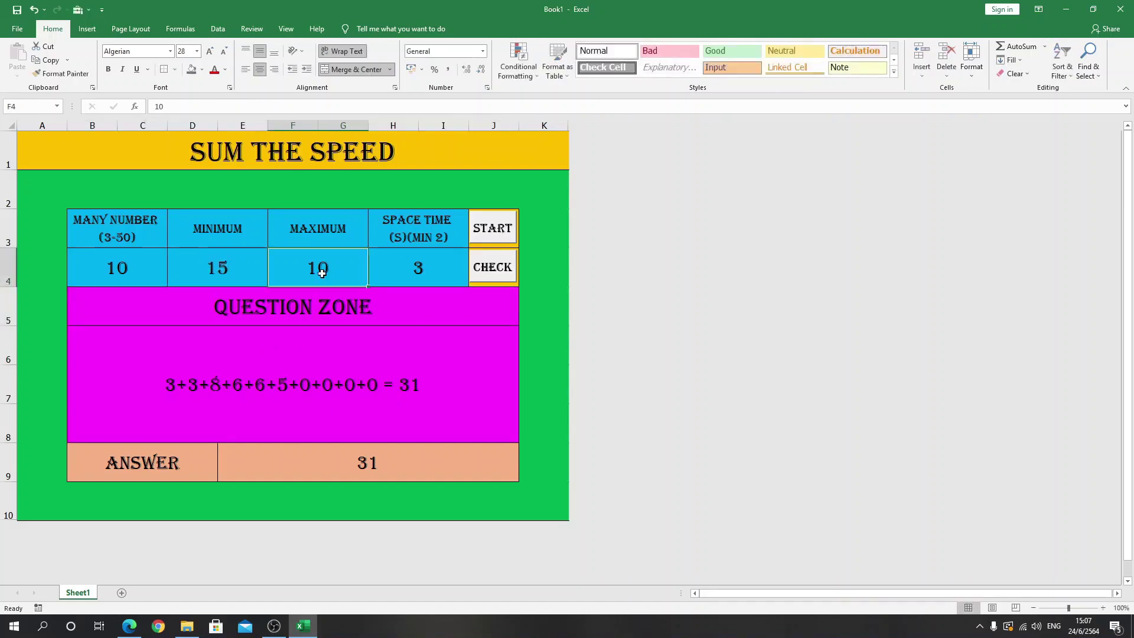
text(30)
key(Return)
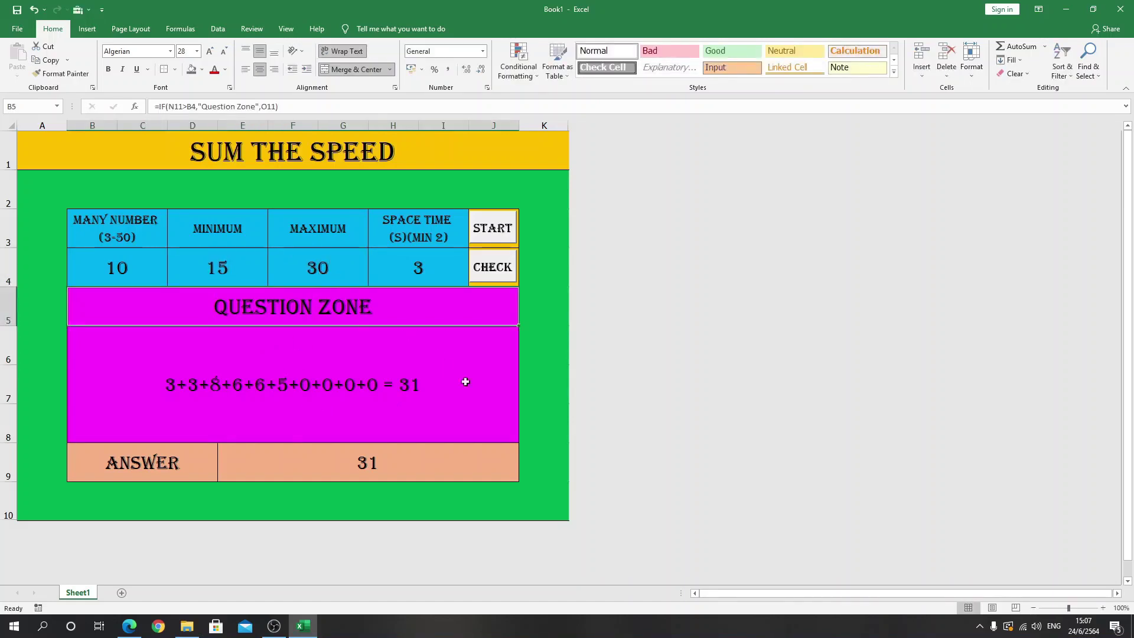
Set the number spacing to 2 seconds and start a new round.
click(419, 277)
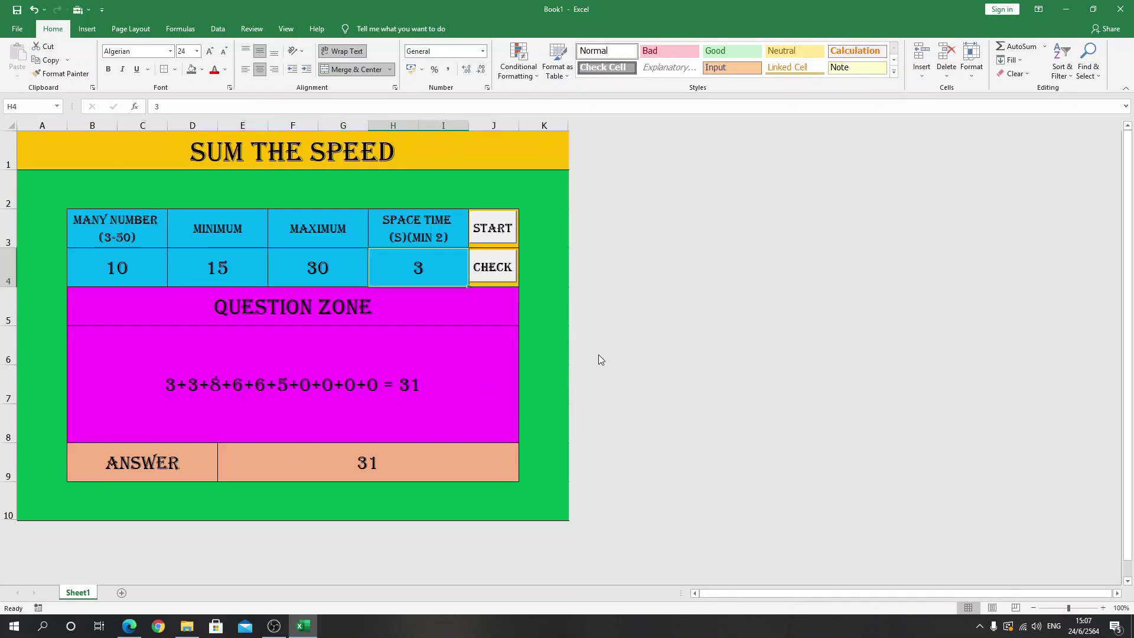
text(2)
key(Return)
click(554, 233)
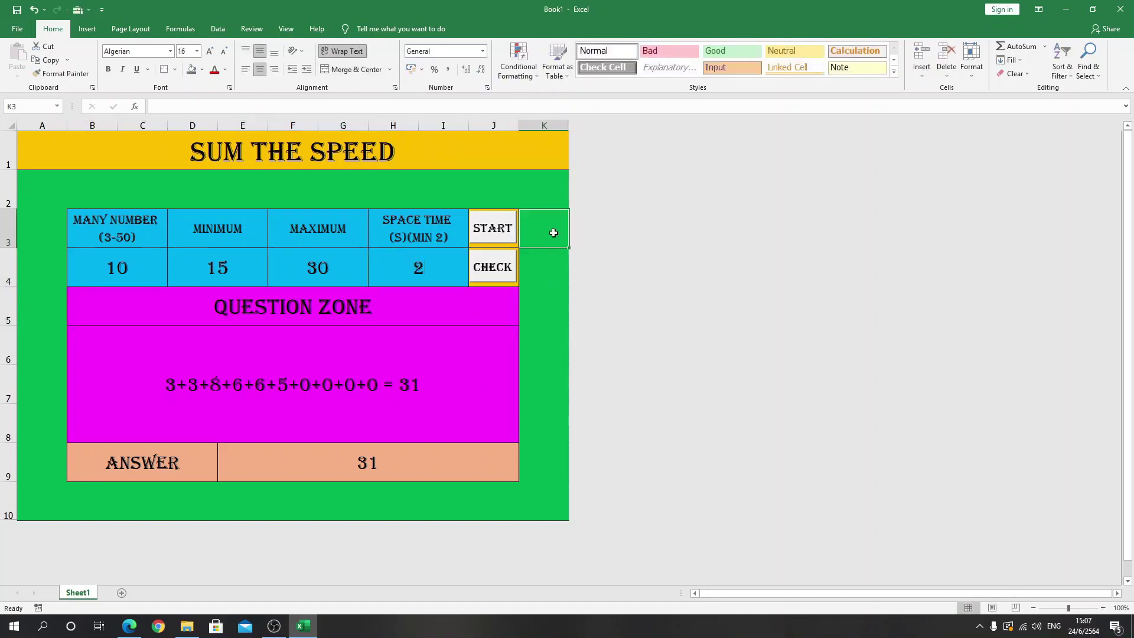
click(492, 228)
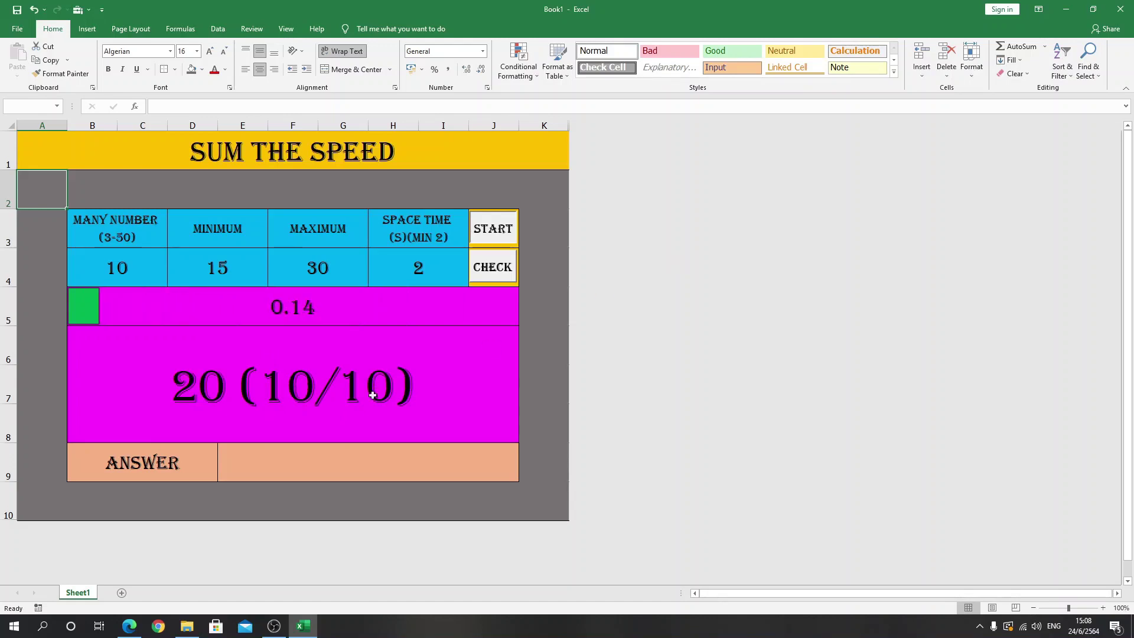
Enter 217 as the answer and check it.
text(217)
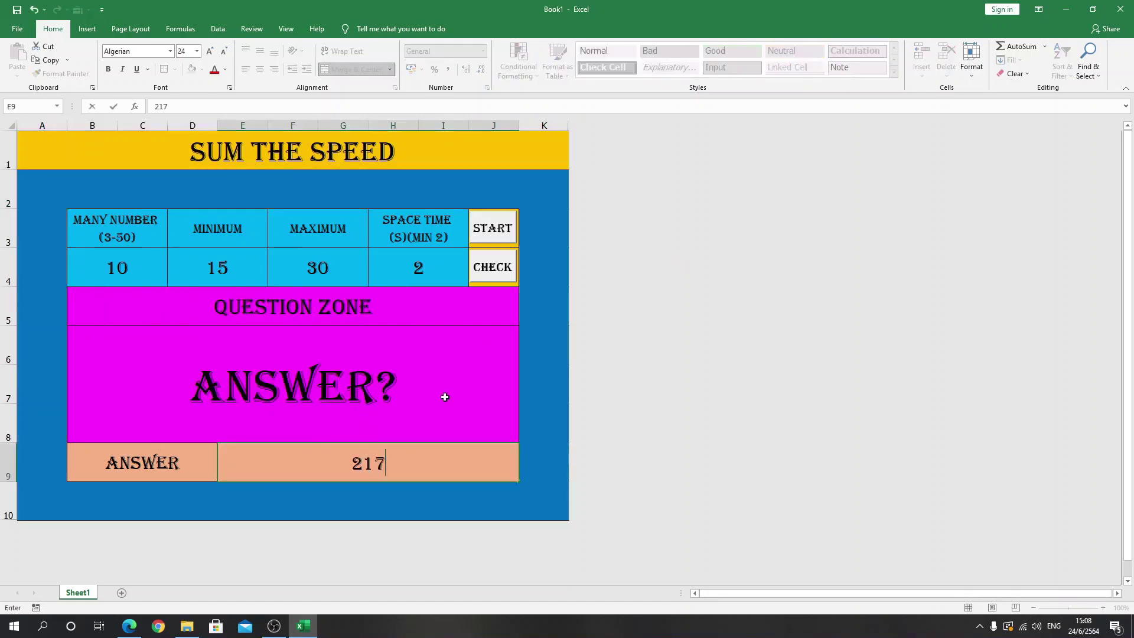
key(Return)
click(495, 269)
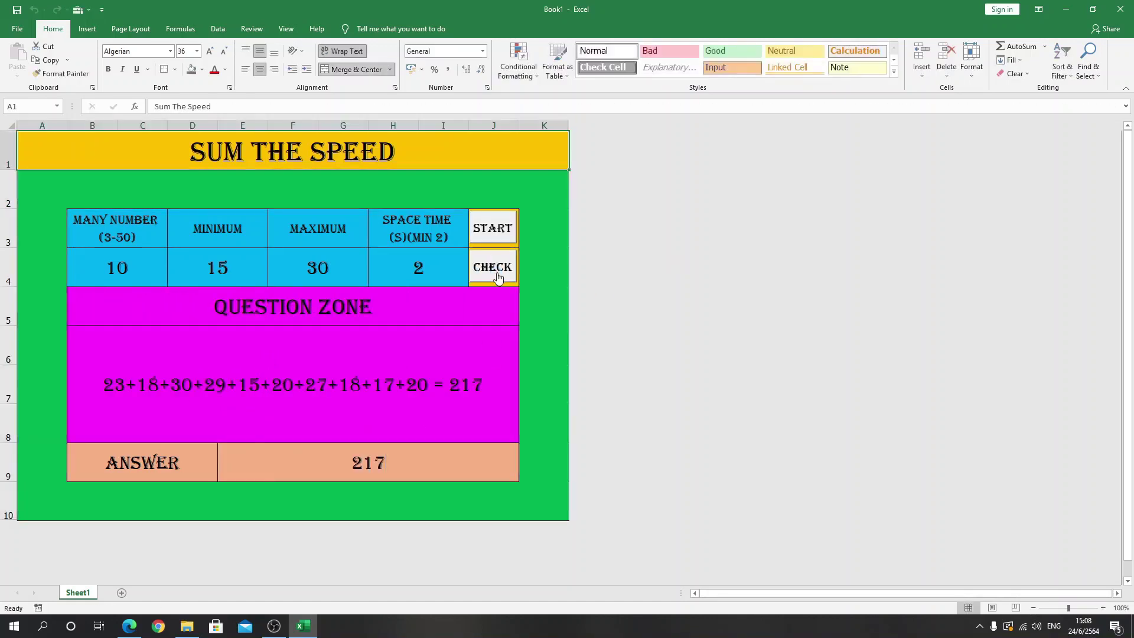
Try the wrong answer 216 and check it, turning the background red.
click(423, 458)
text(216)
key(Return)
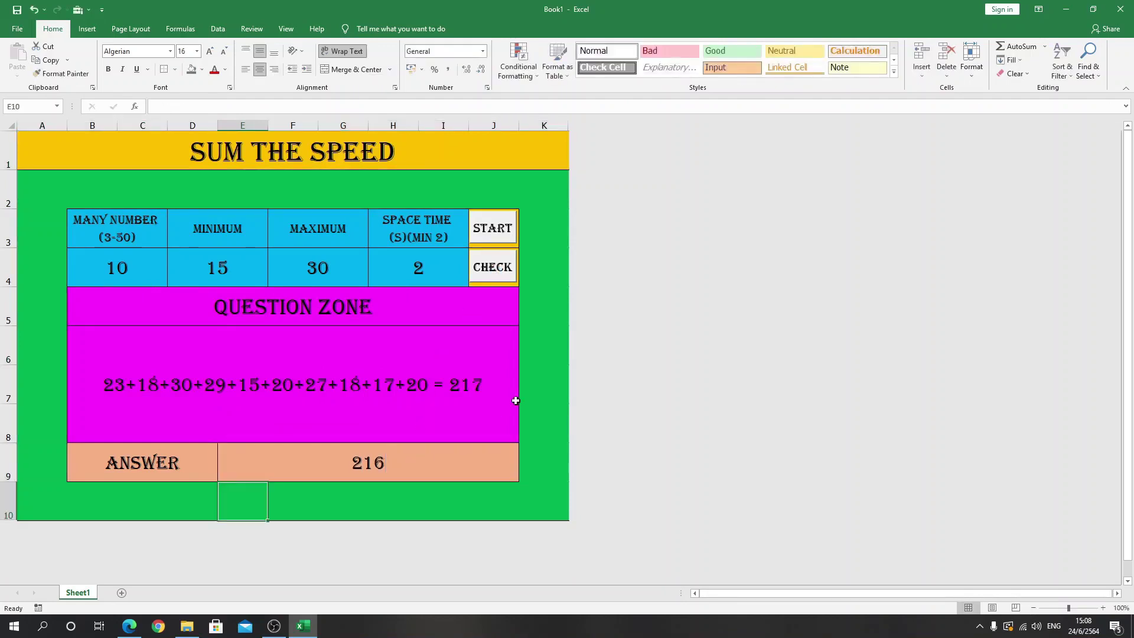
click(495, 268)
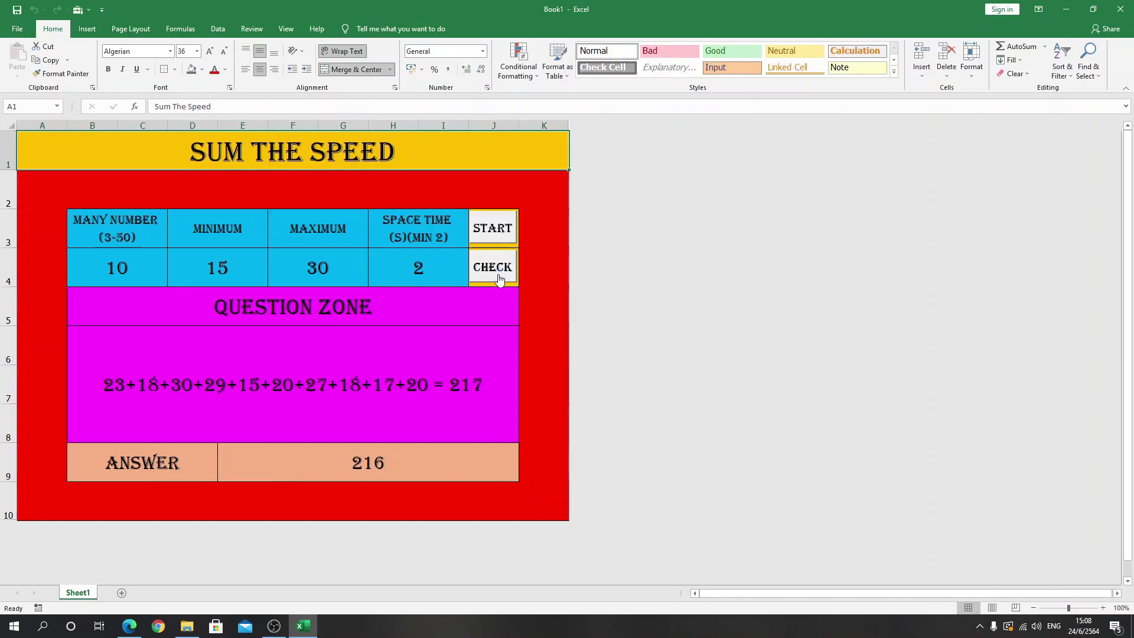
Re-enter 217 in E9 and check it so the sheet turns green.
click(416, 458)
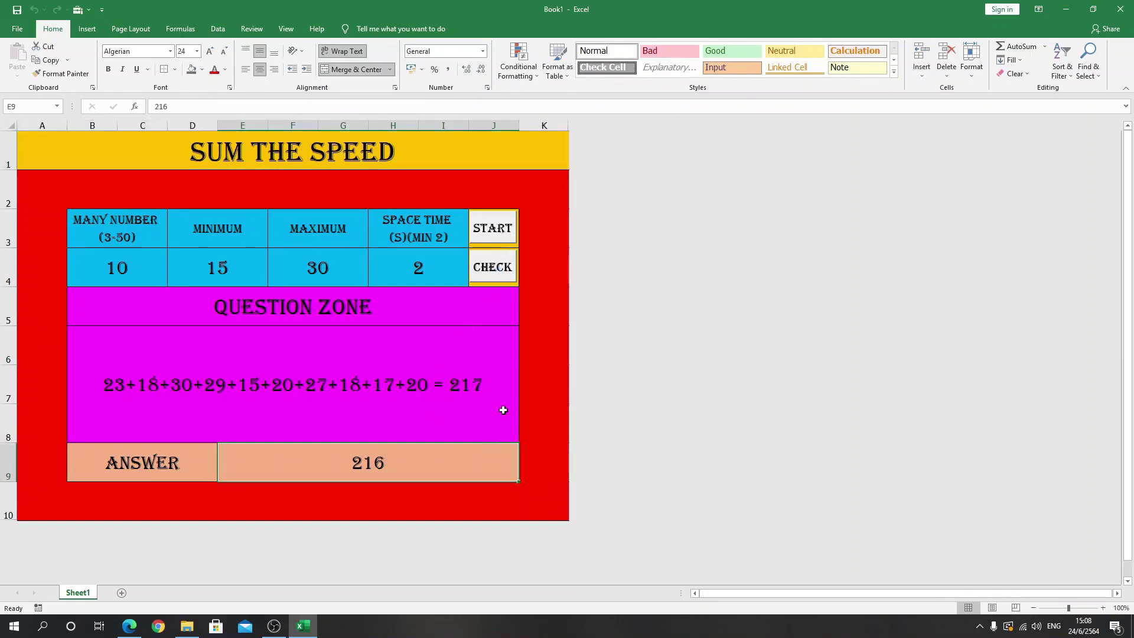
text(217)
key(Return)
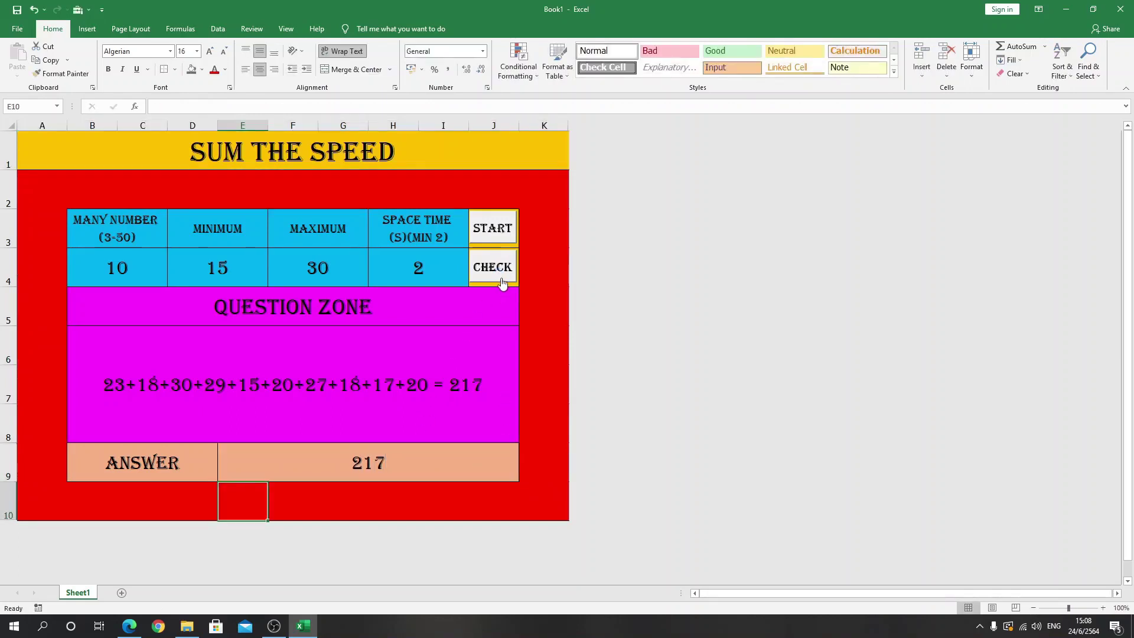
click(502, 281)
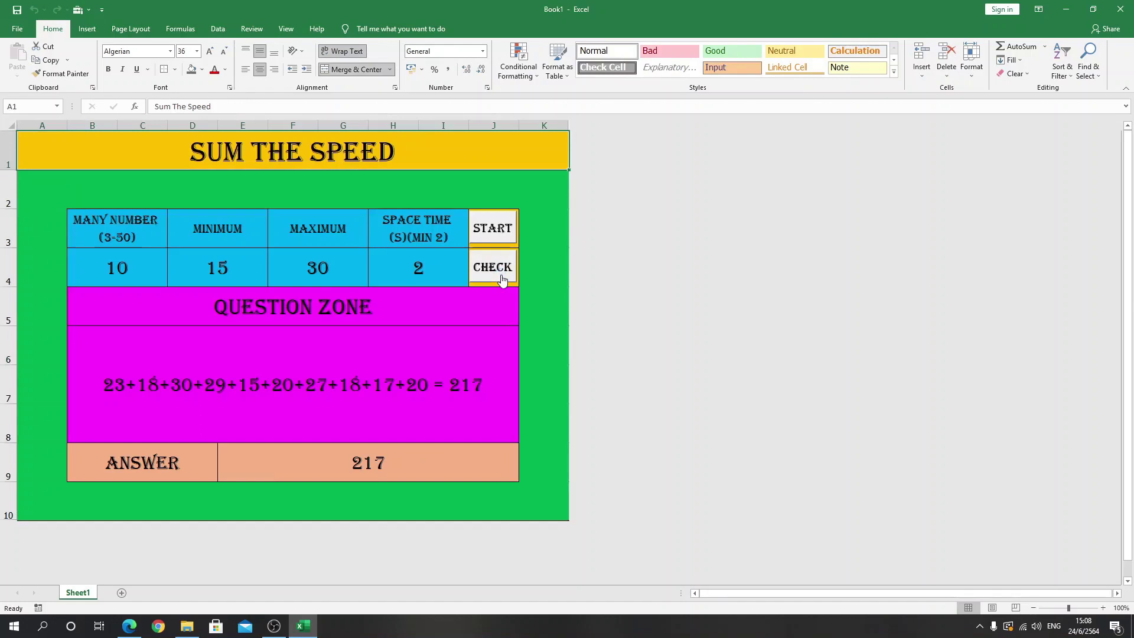